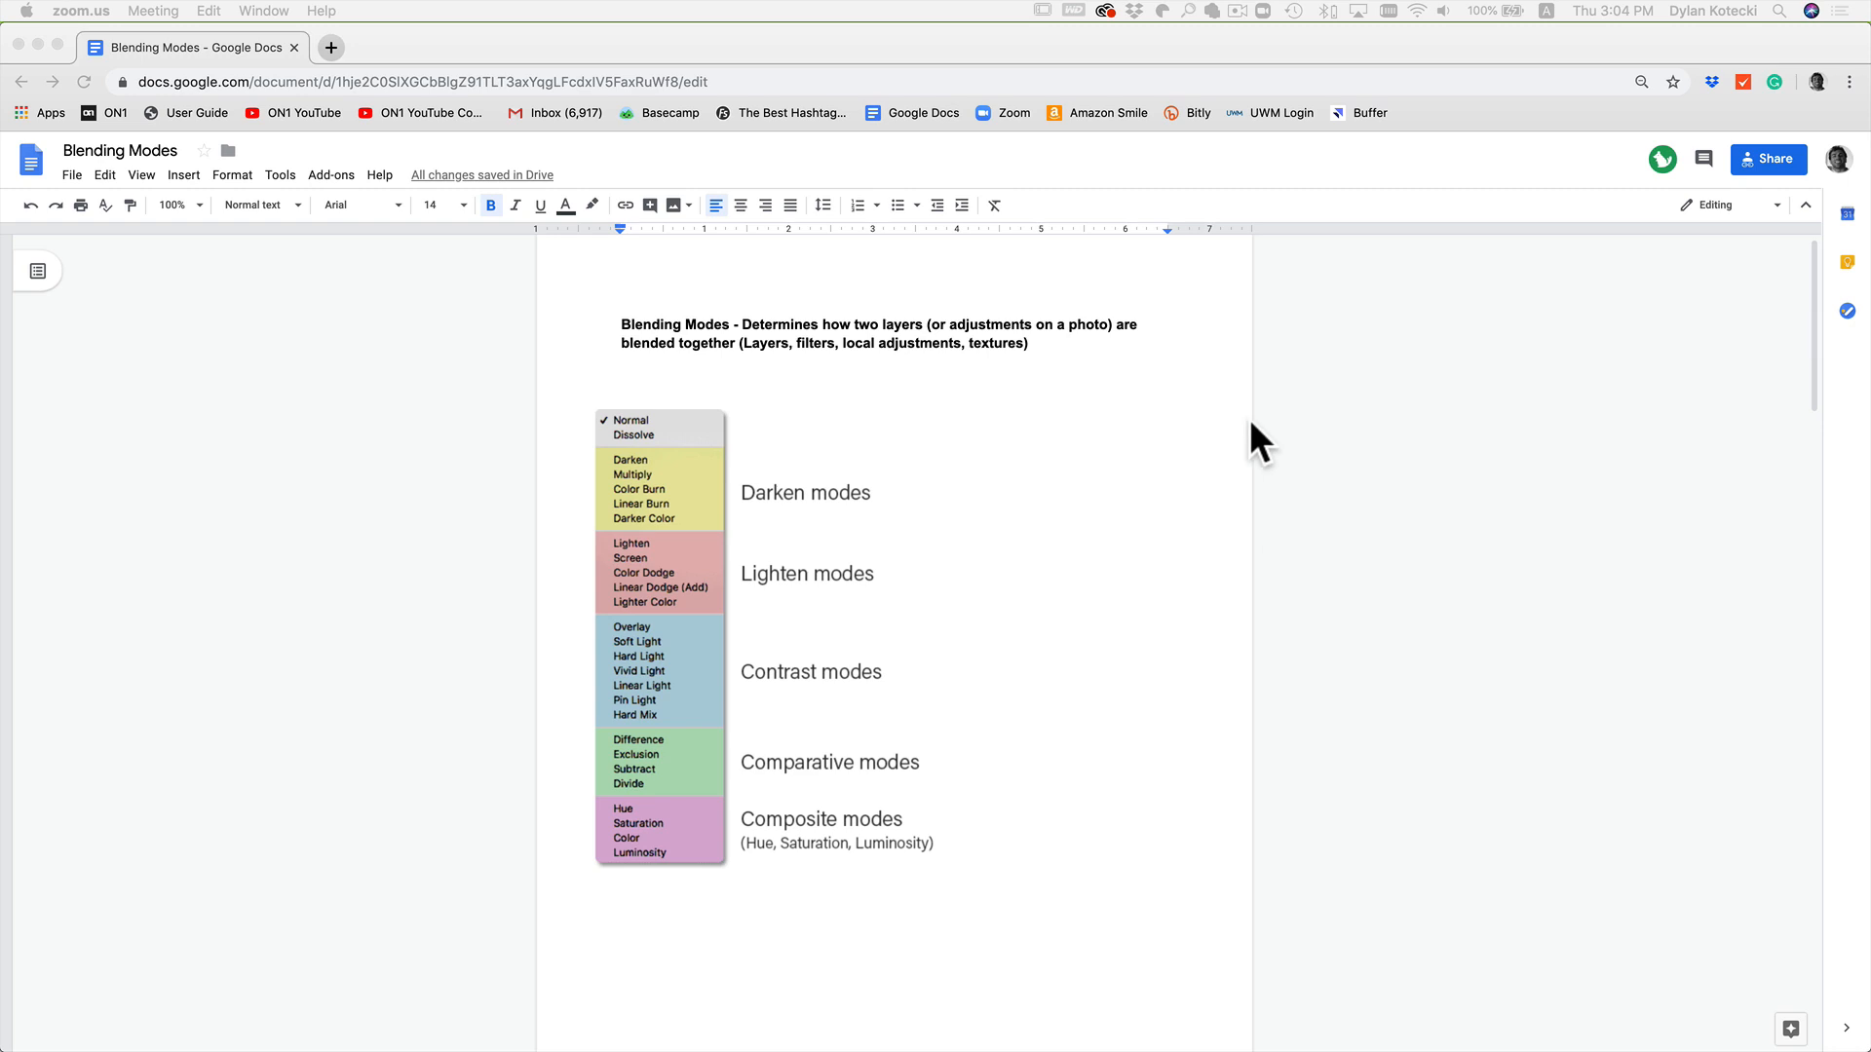
Step: Read through the Multiply and Screen notes in the Blending Modes document
left_click(1241, 416)
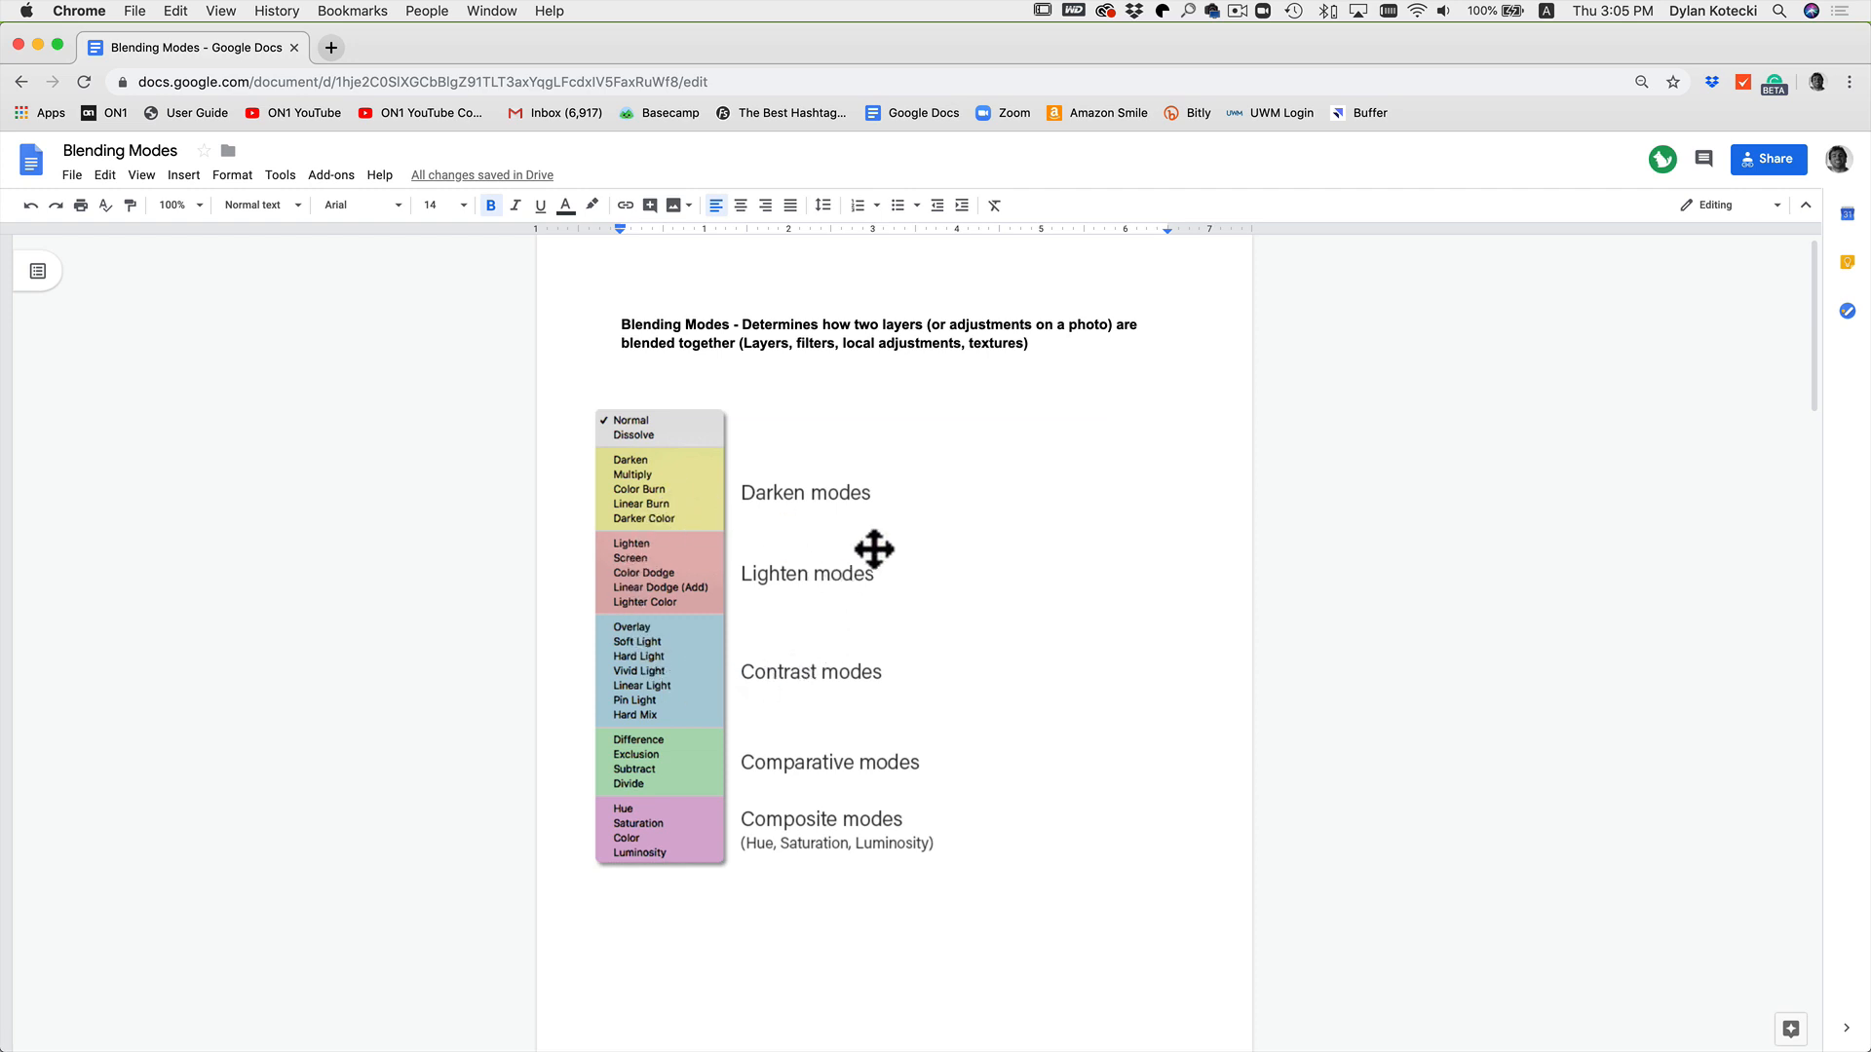
scroll(877, 548, "down", 4)
scroll(882, 549, "down", 12)
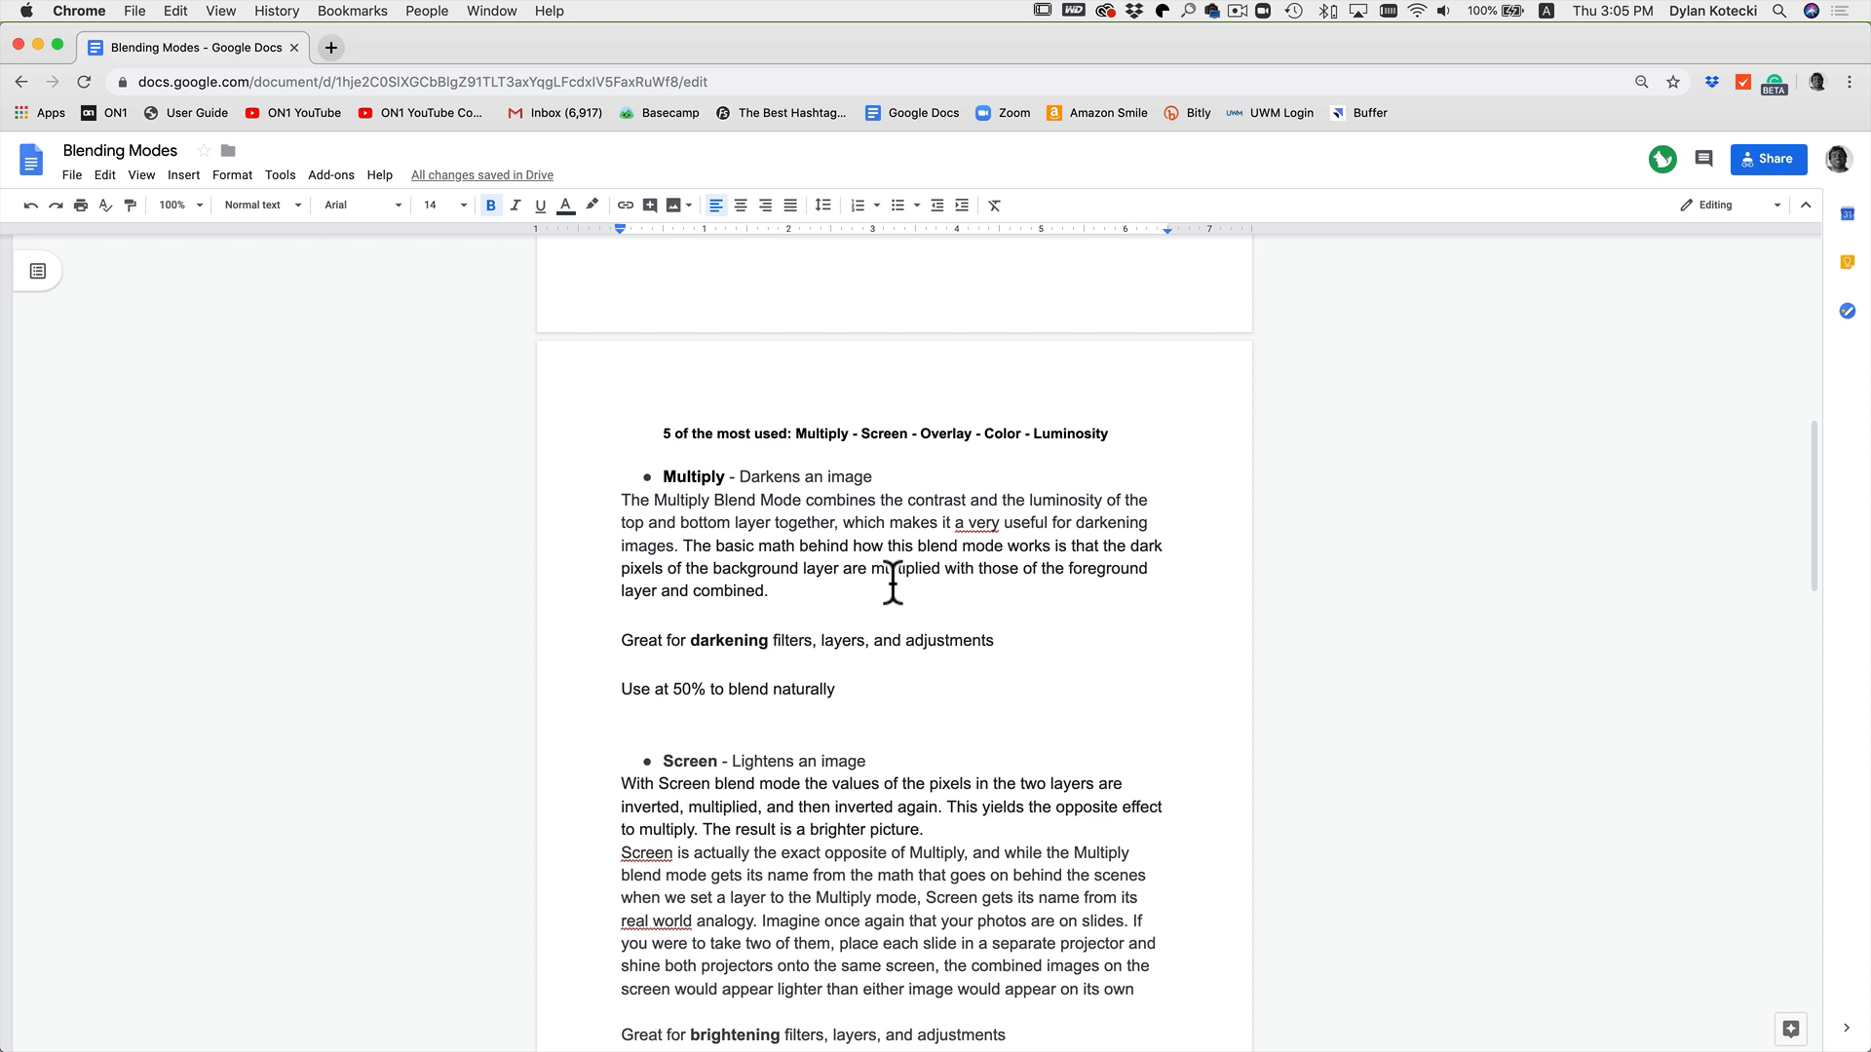
scroll(892, 582, "down", 5)
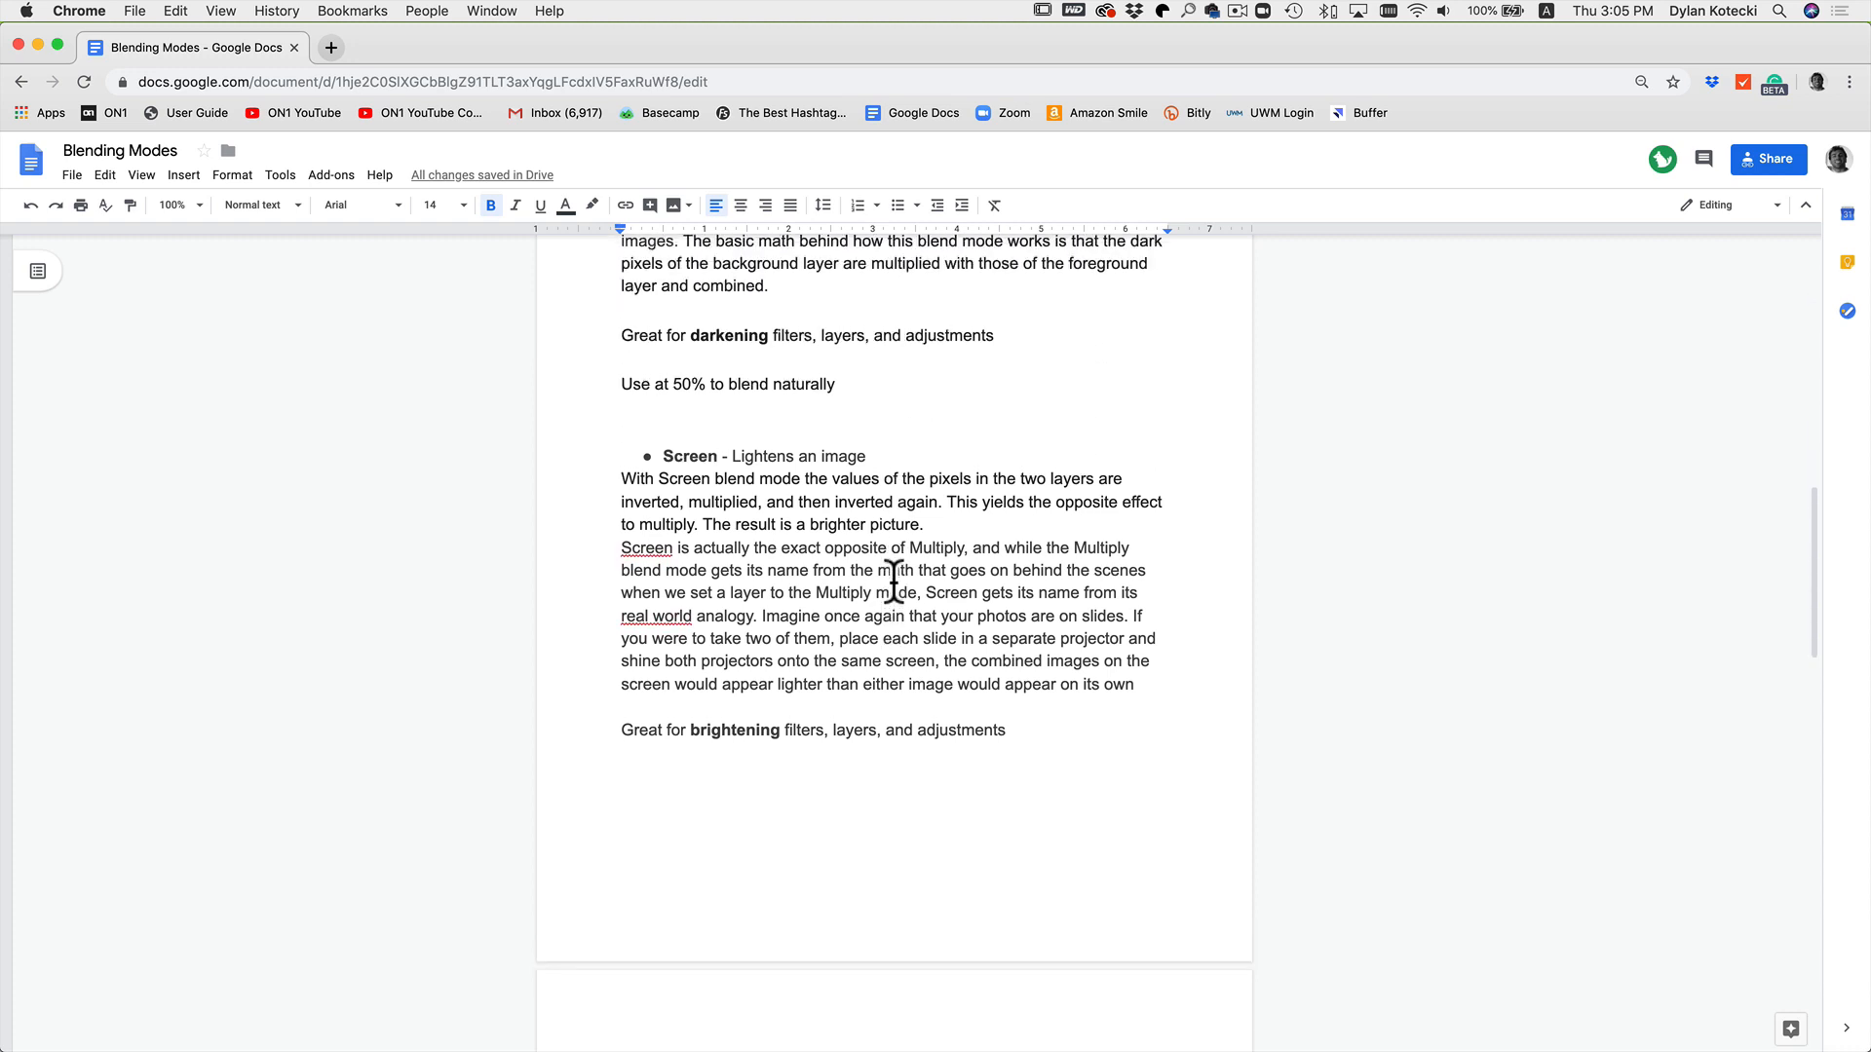
scroll(1138, 647, "up", 6)
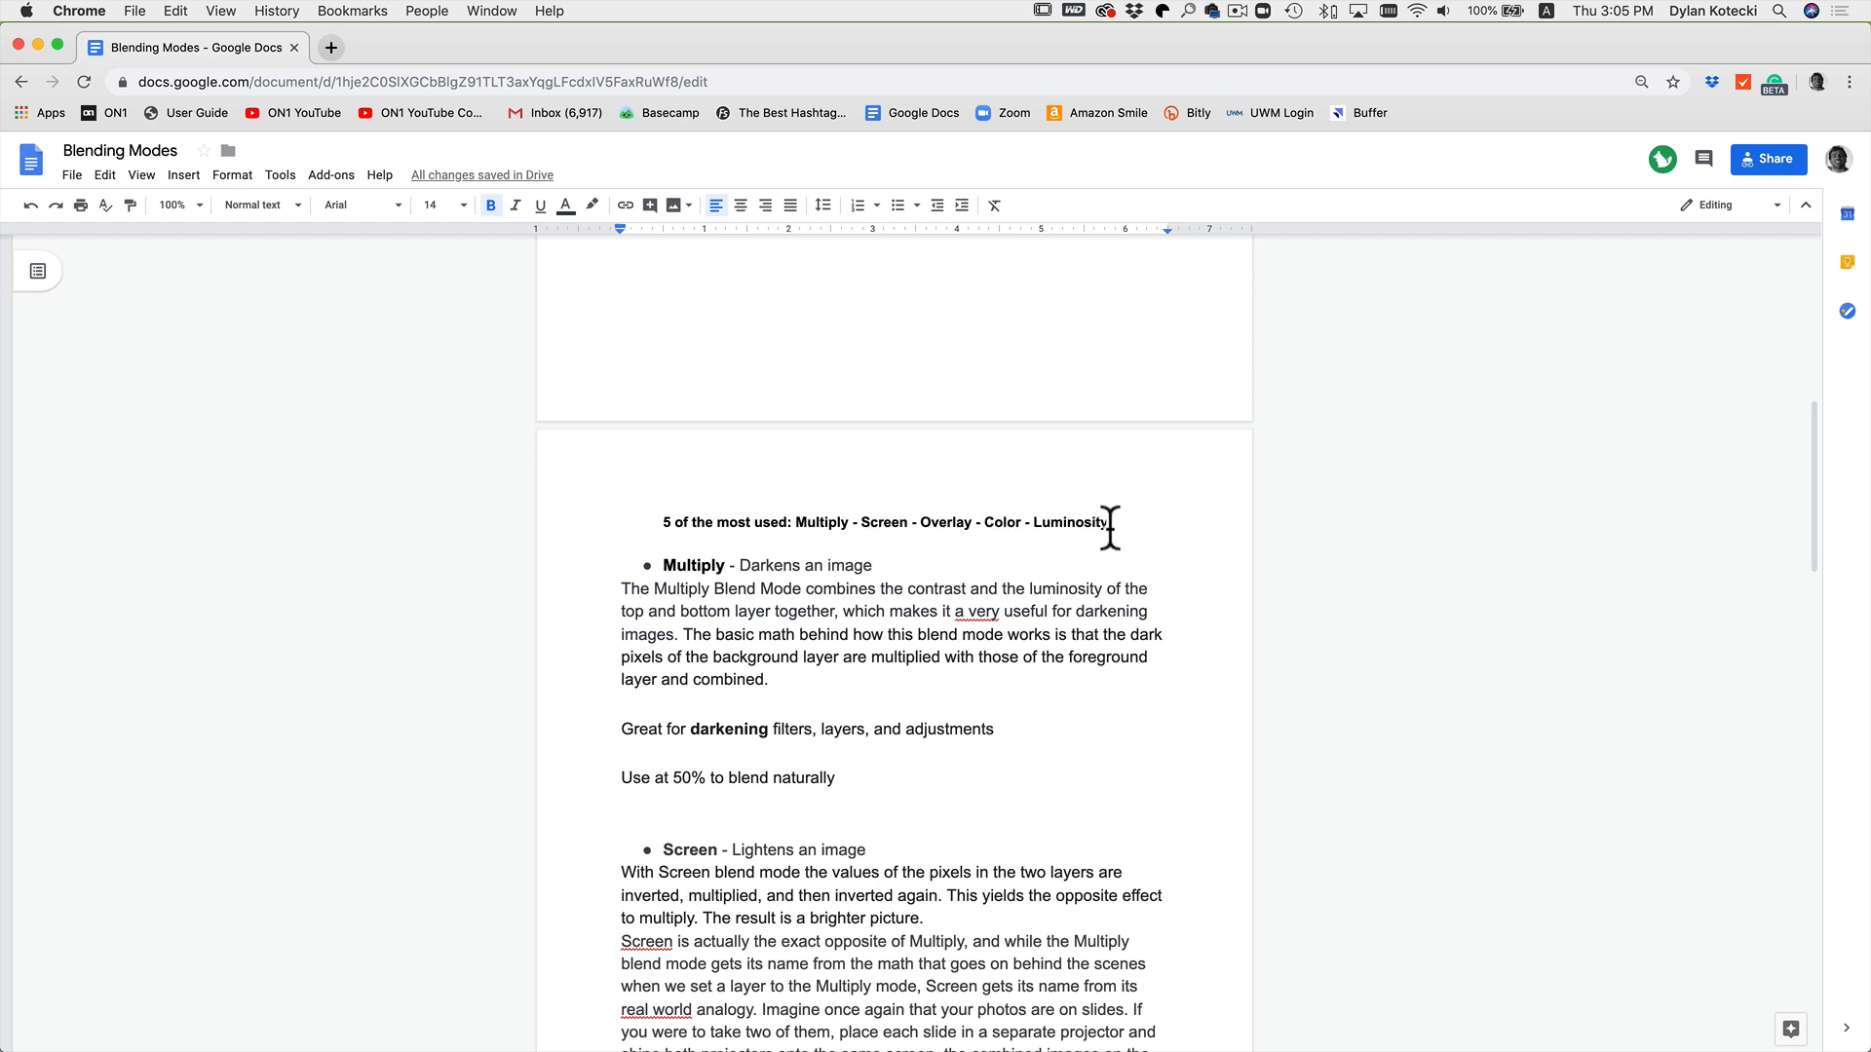
scroll(941, 616, "down", 2)
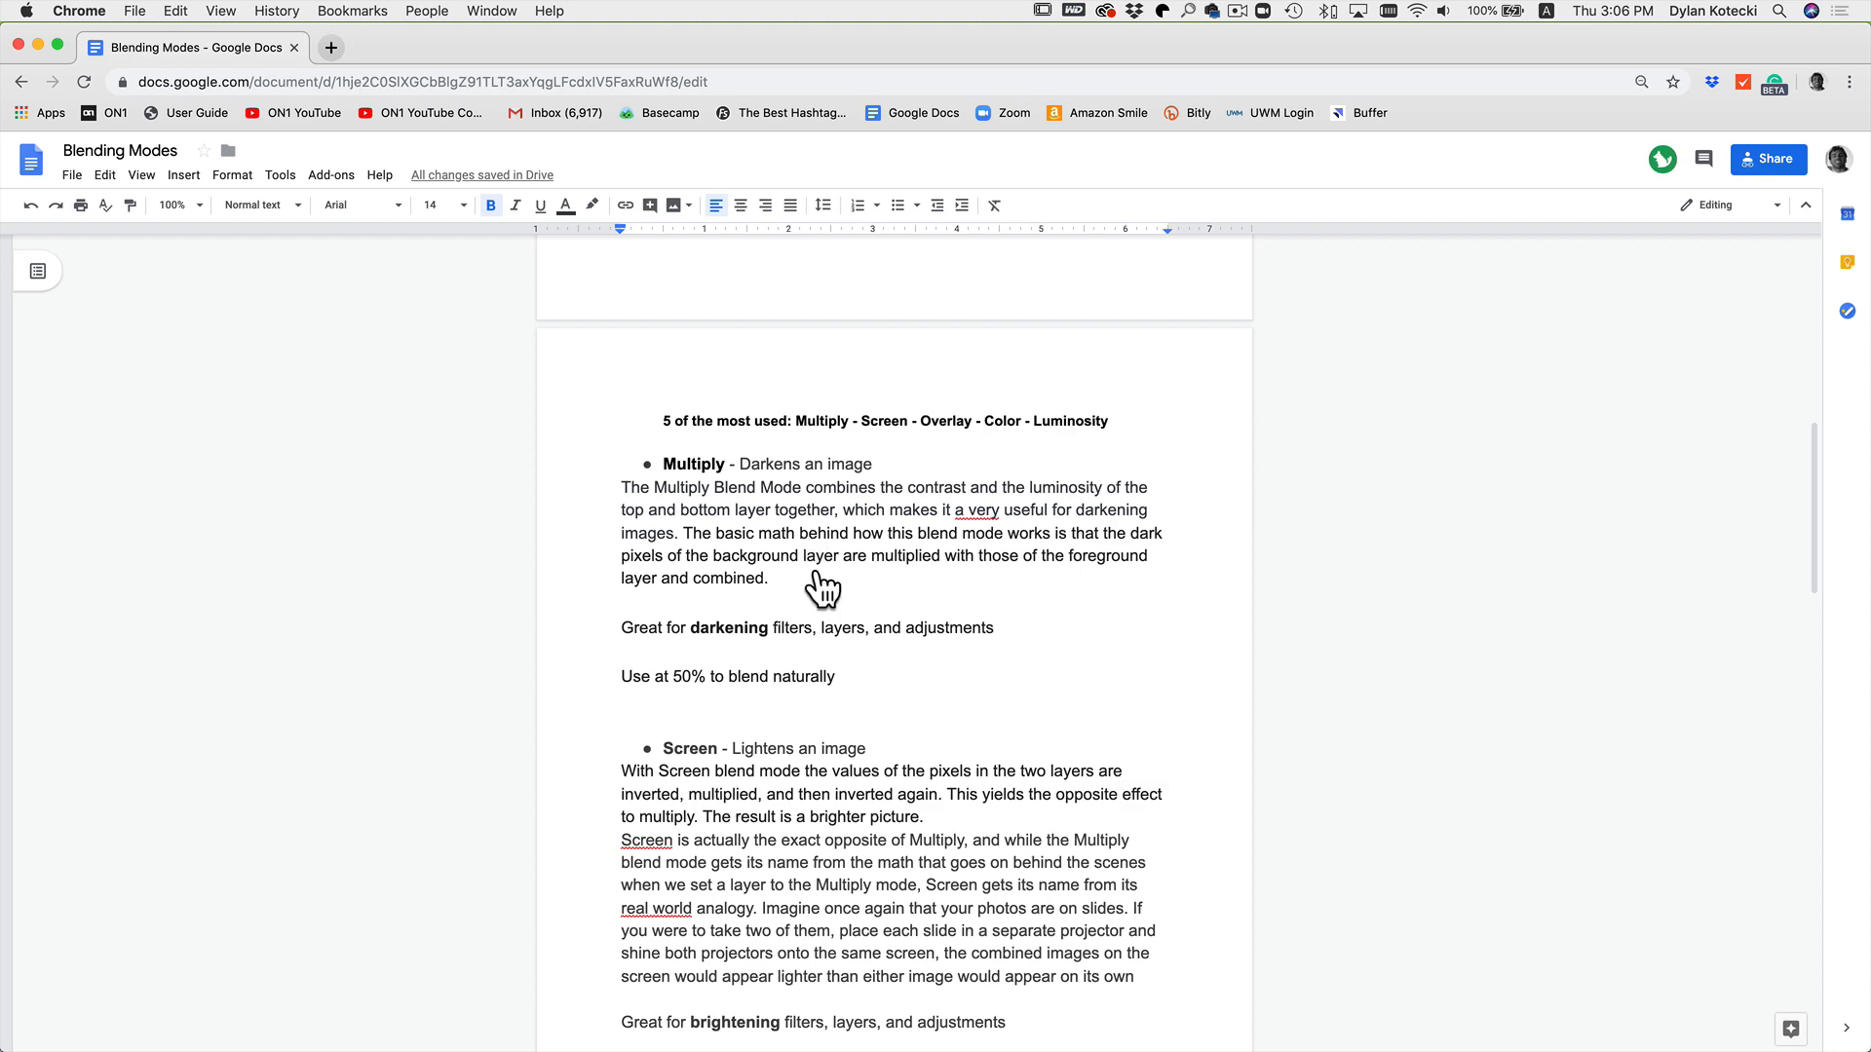
Step: Switch to ON1 Photo RAW and open the jelly bean photo in the Edit module
key("super+Tab")
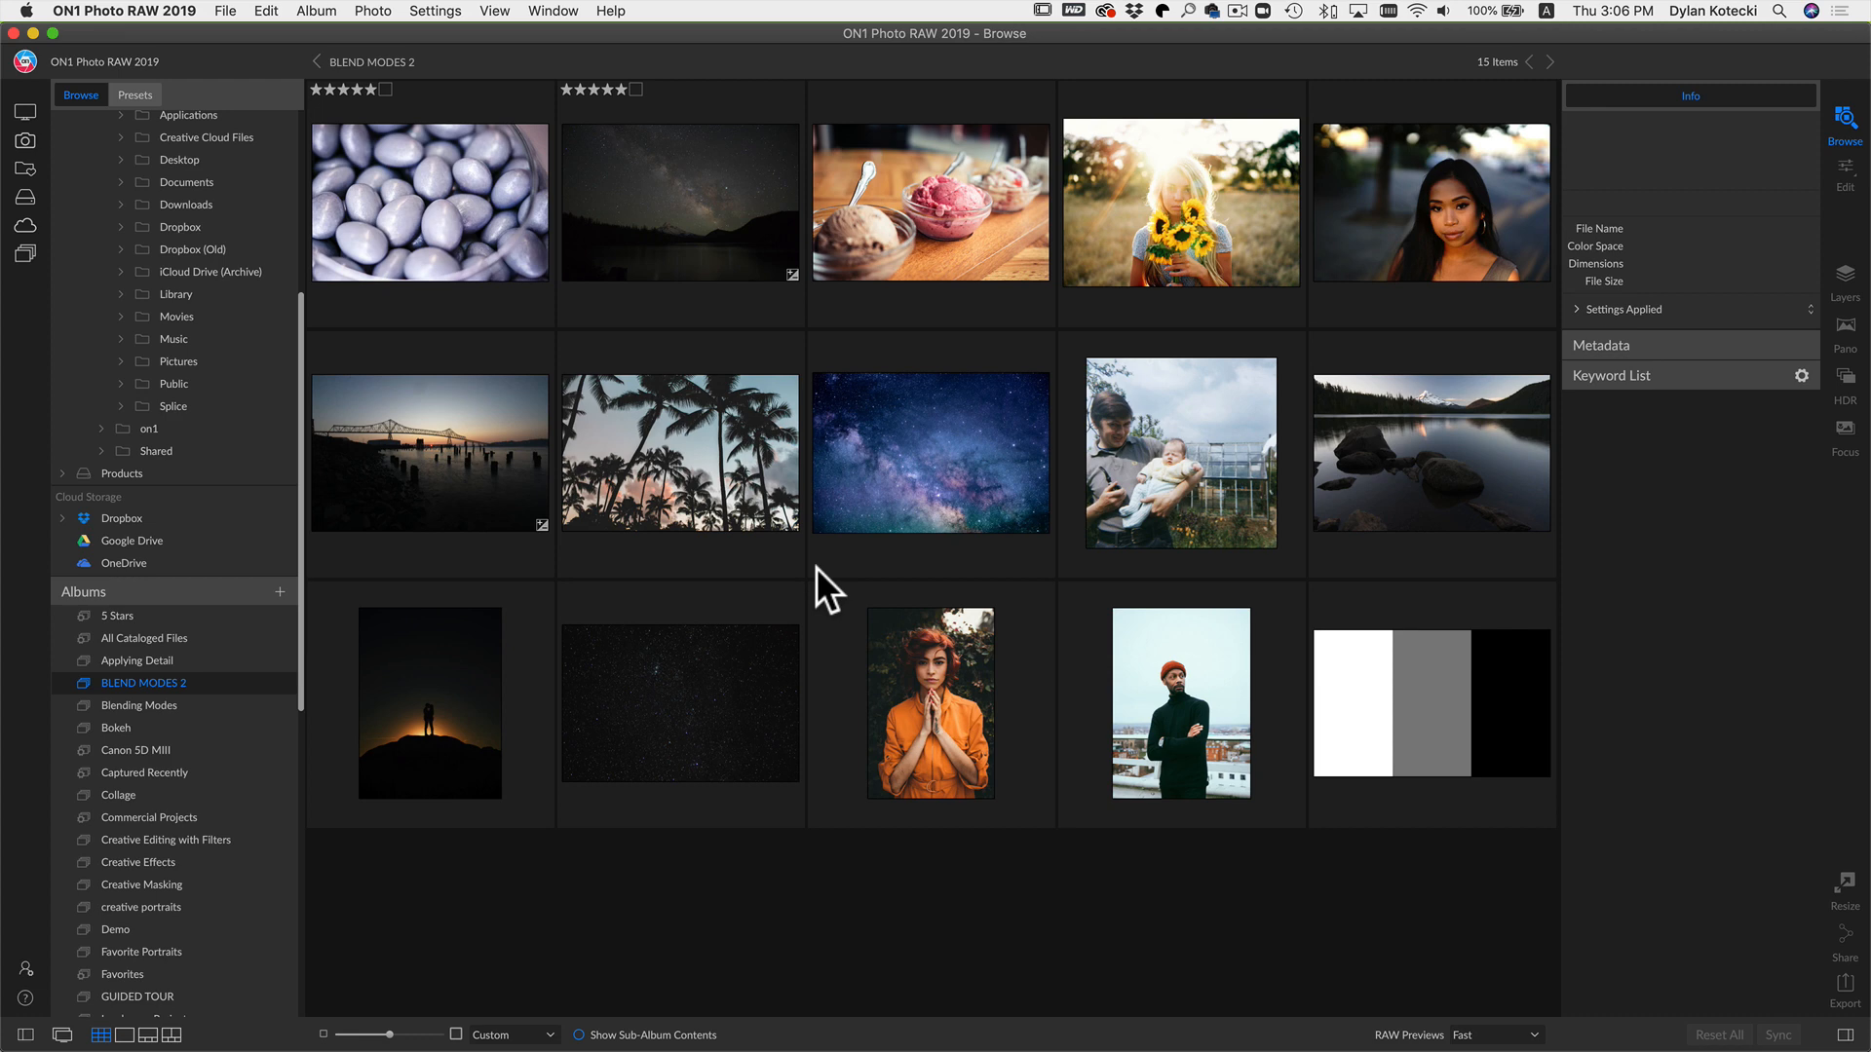
left_click(435, 193)
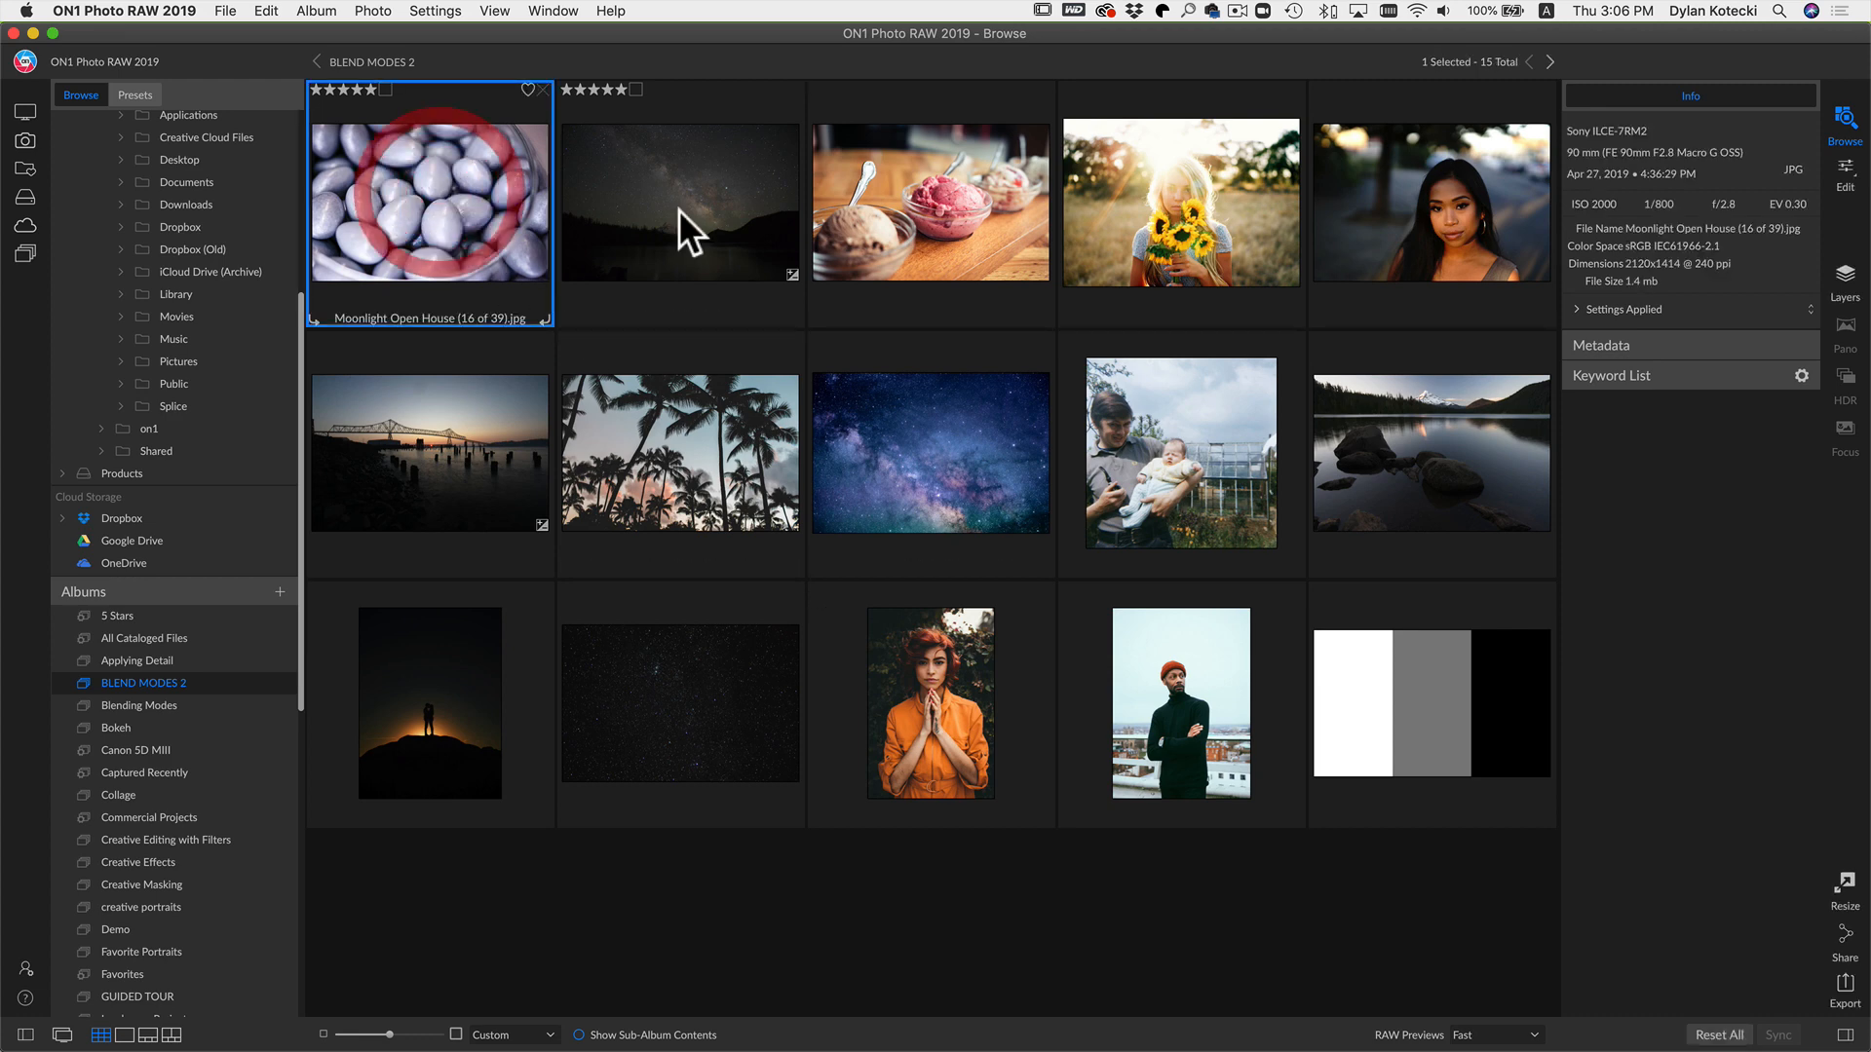
left_click(1847, 172)
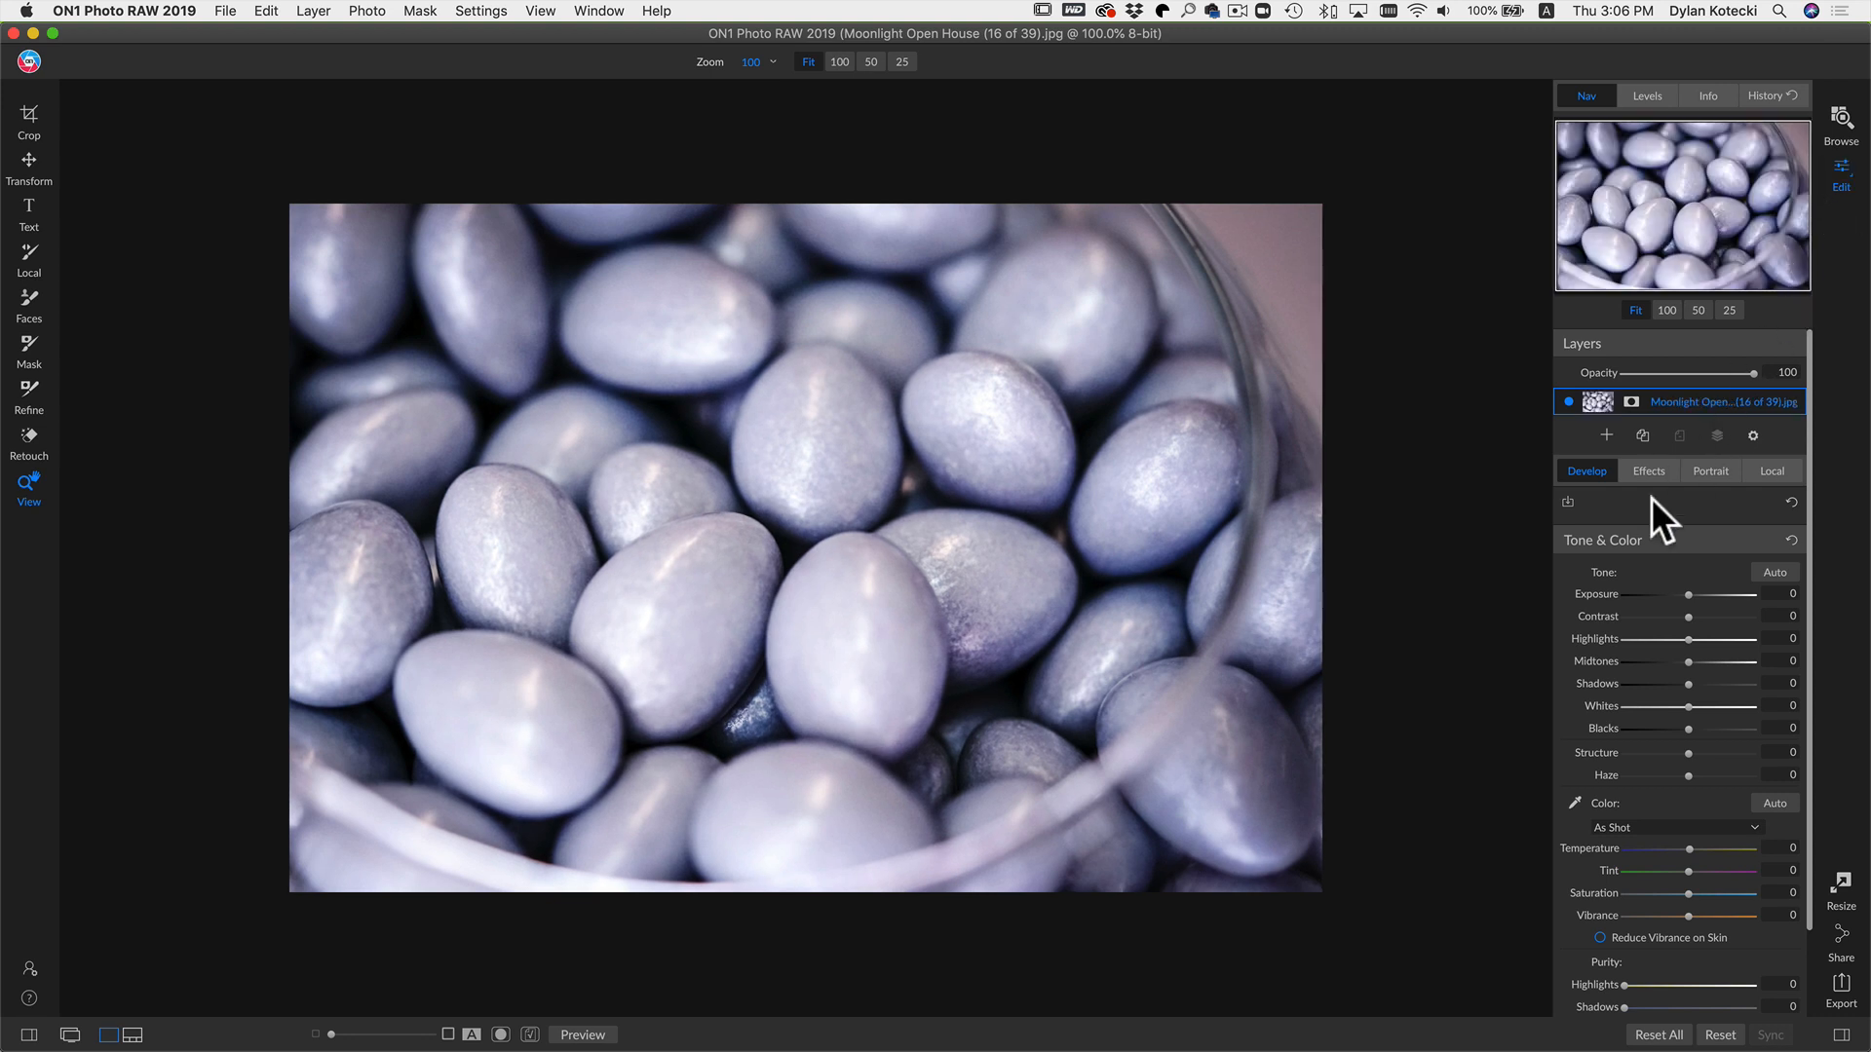
Step: Add the Greyscale.jpg image from the filmstrip as a new layer above the bean photo
key("n")
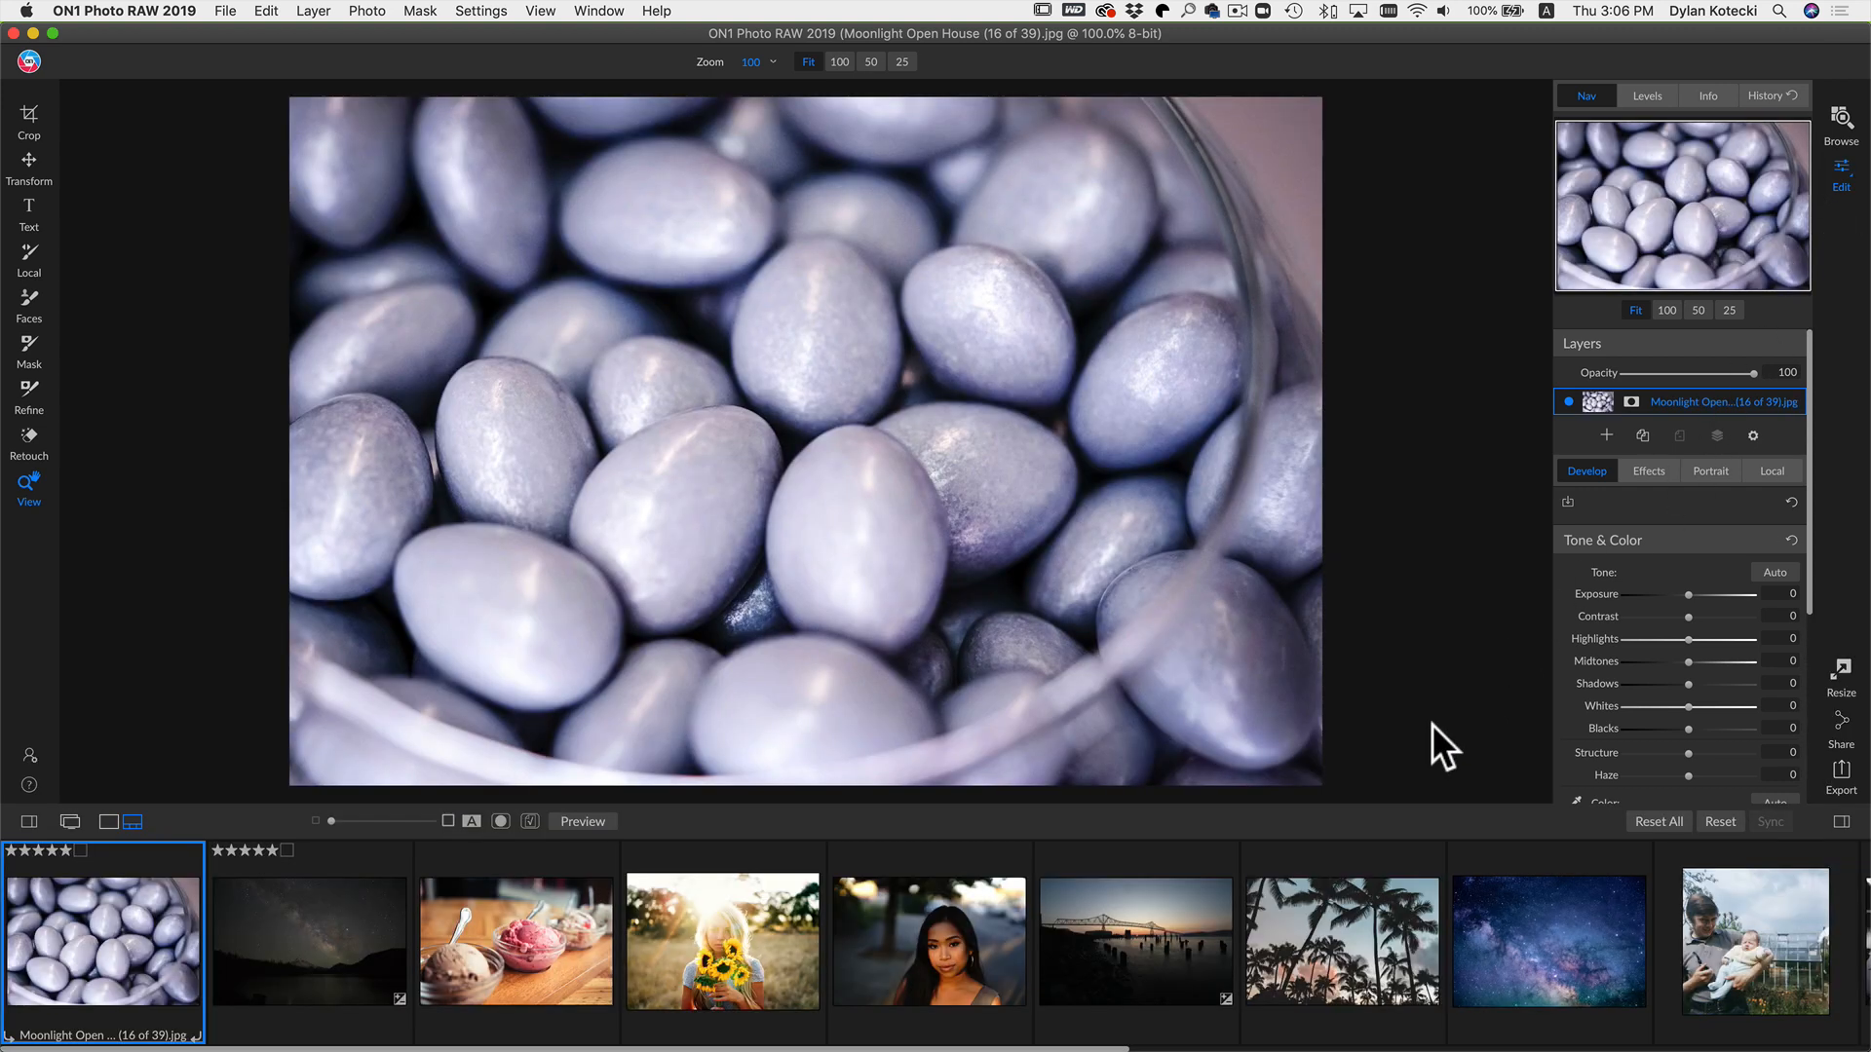
scroll(1441, 885, "right", 10)
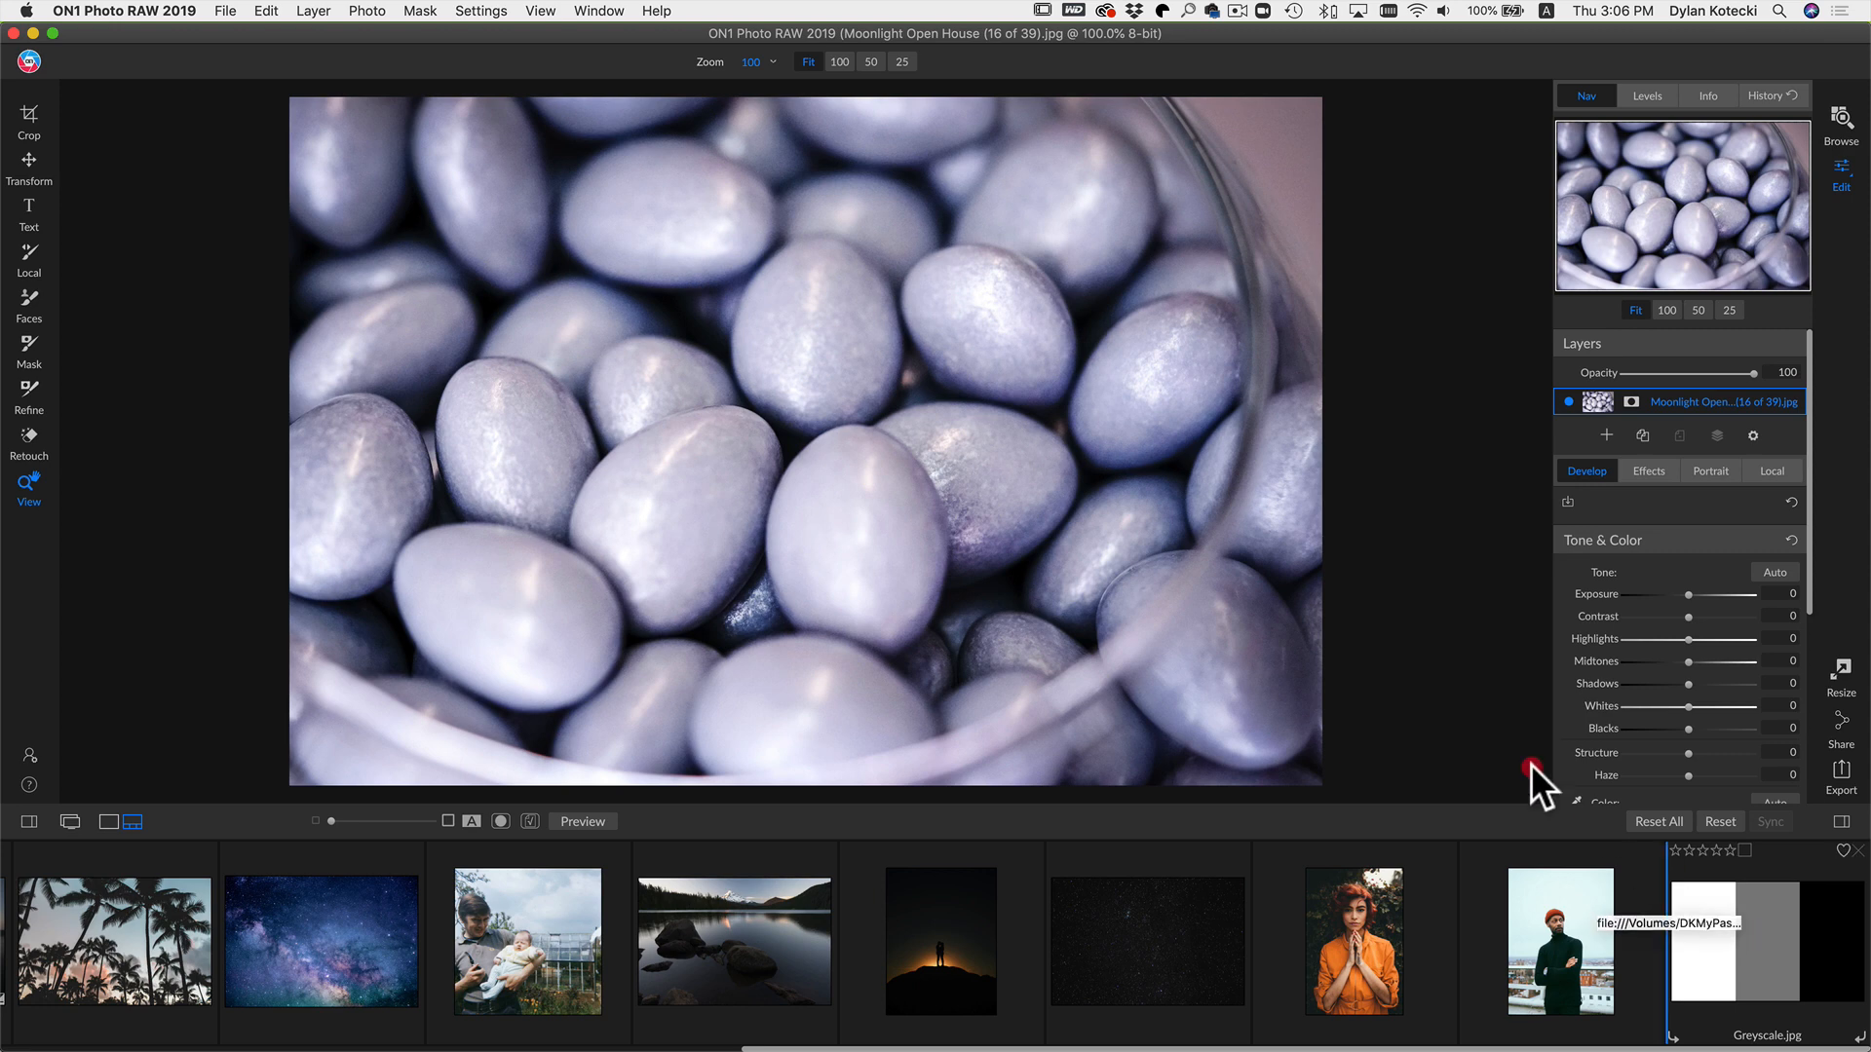
left_click(1019, 487)
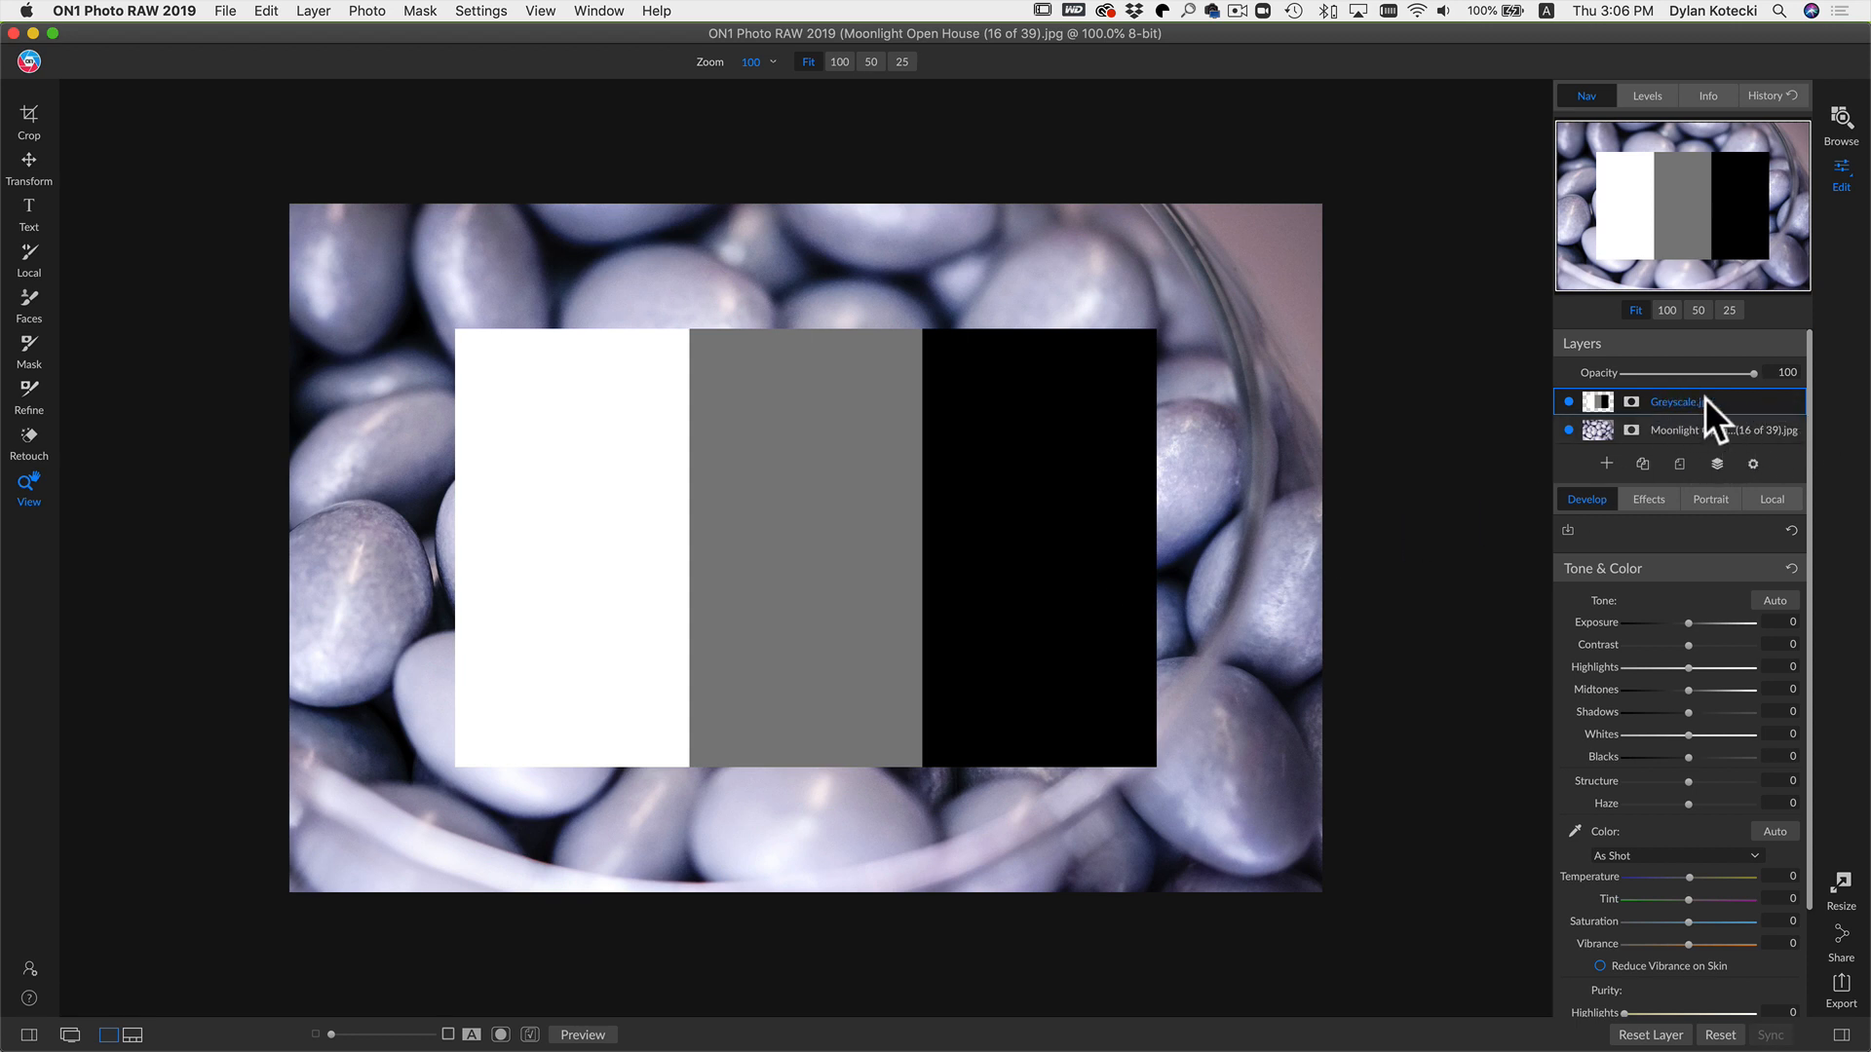
Step: Set the Greyscale layer's blending mode to Multiply
left_click(1752, 460)
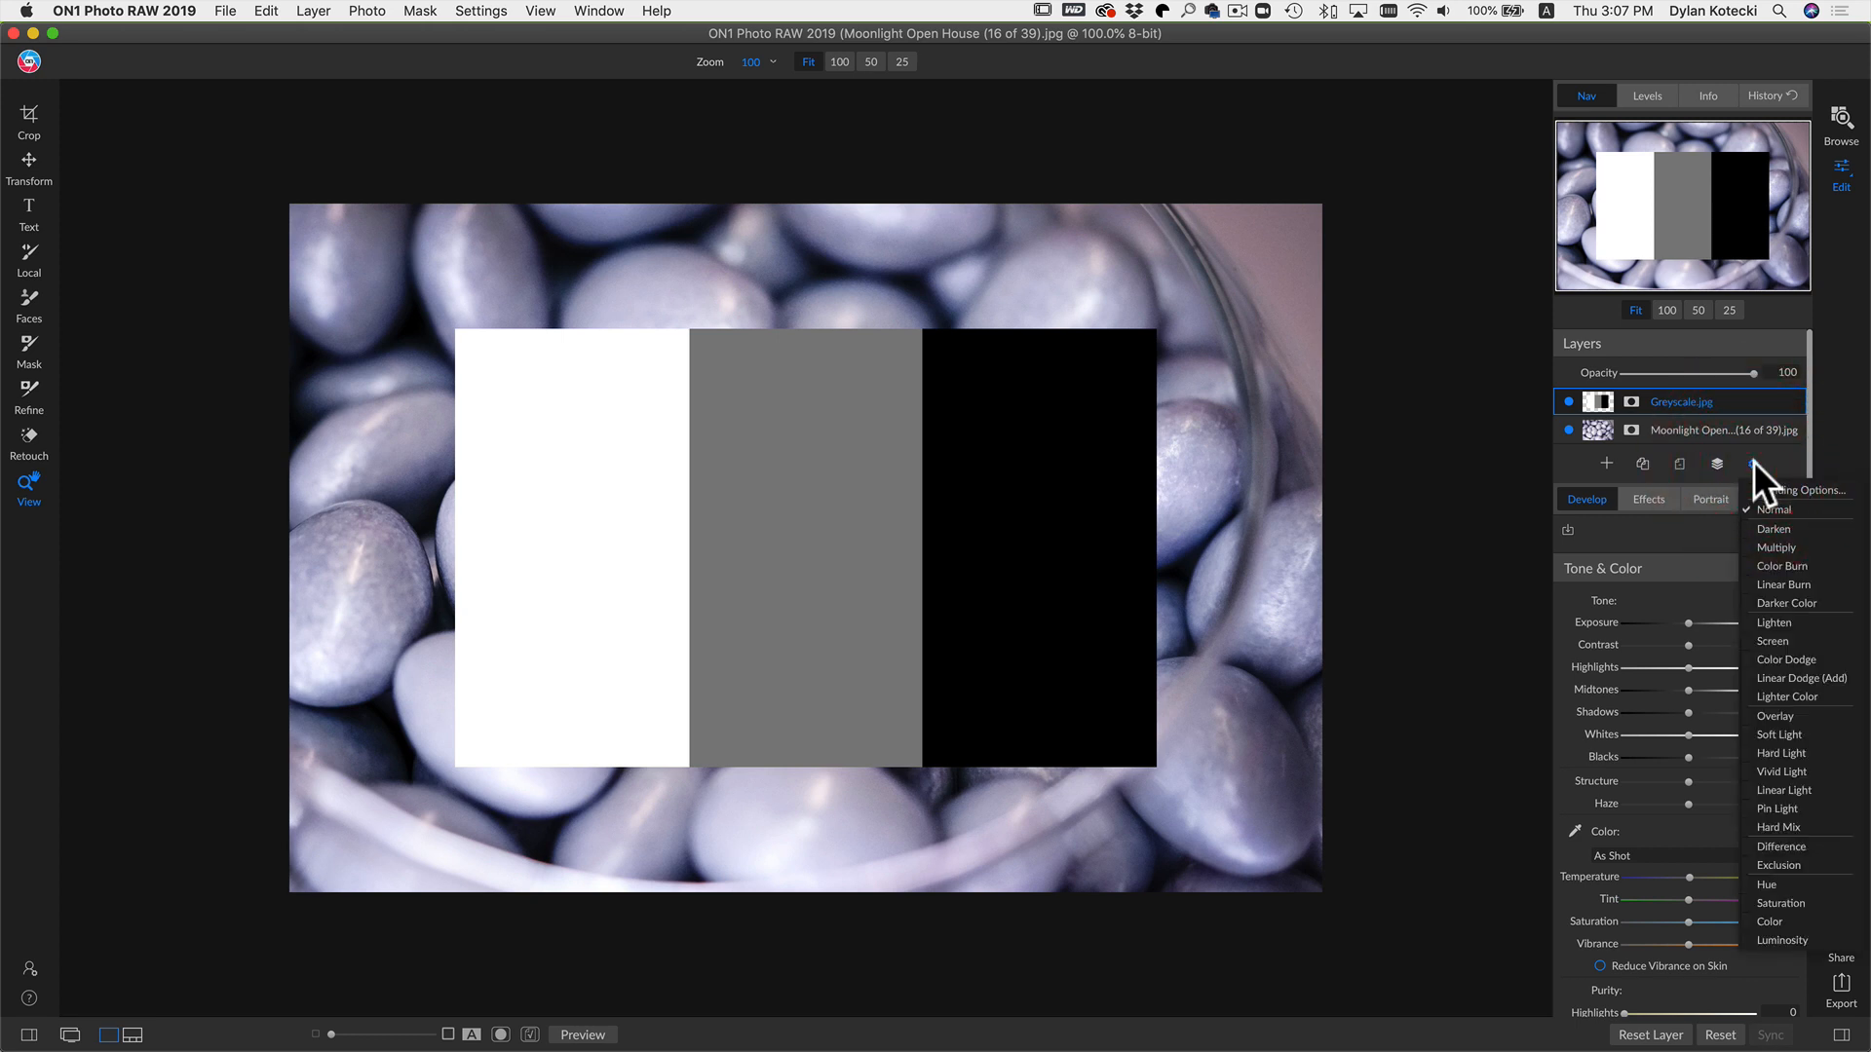
left_click(1775, 543)
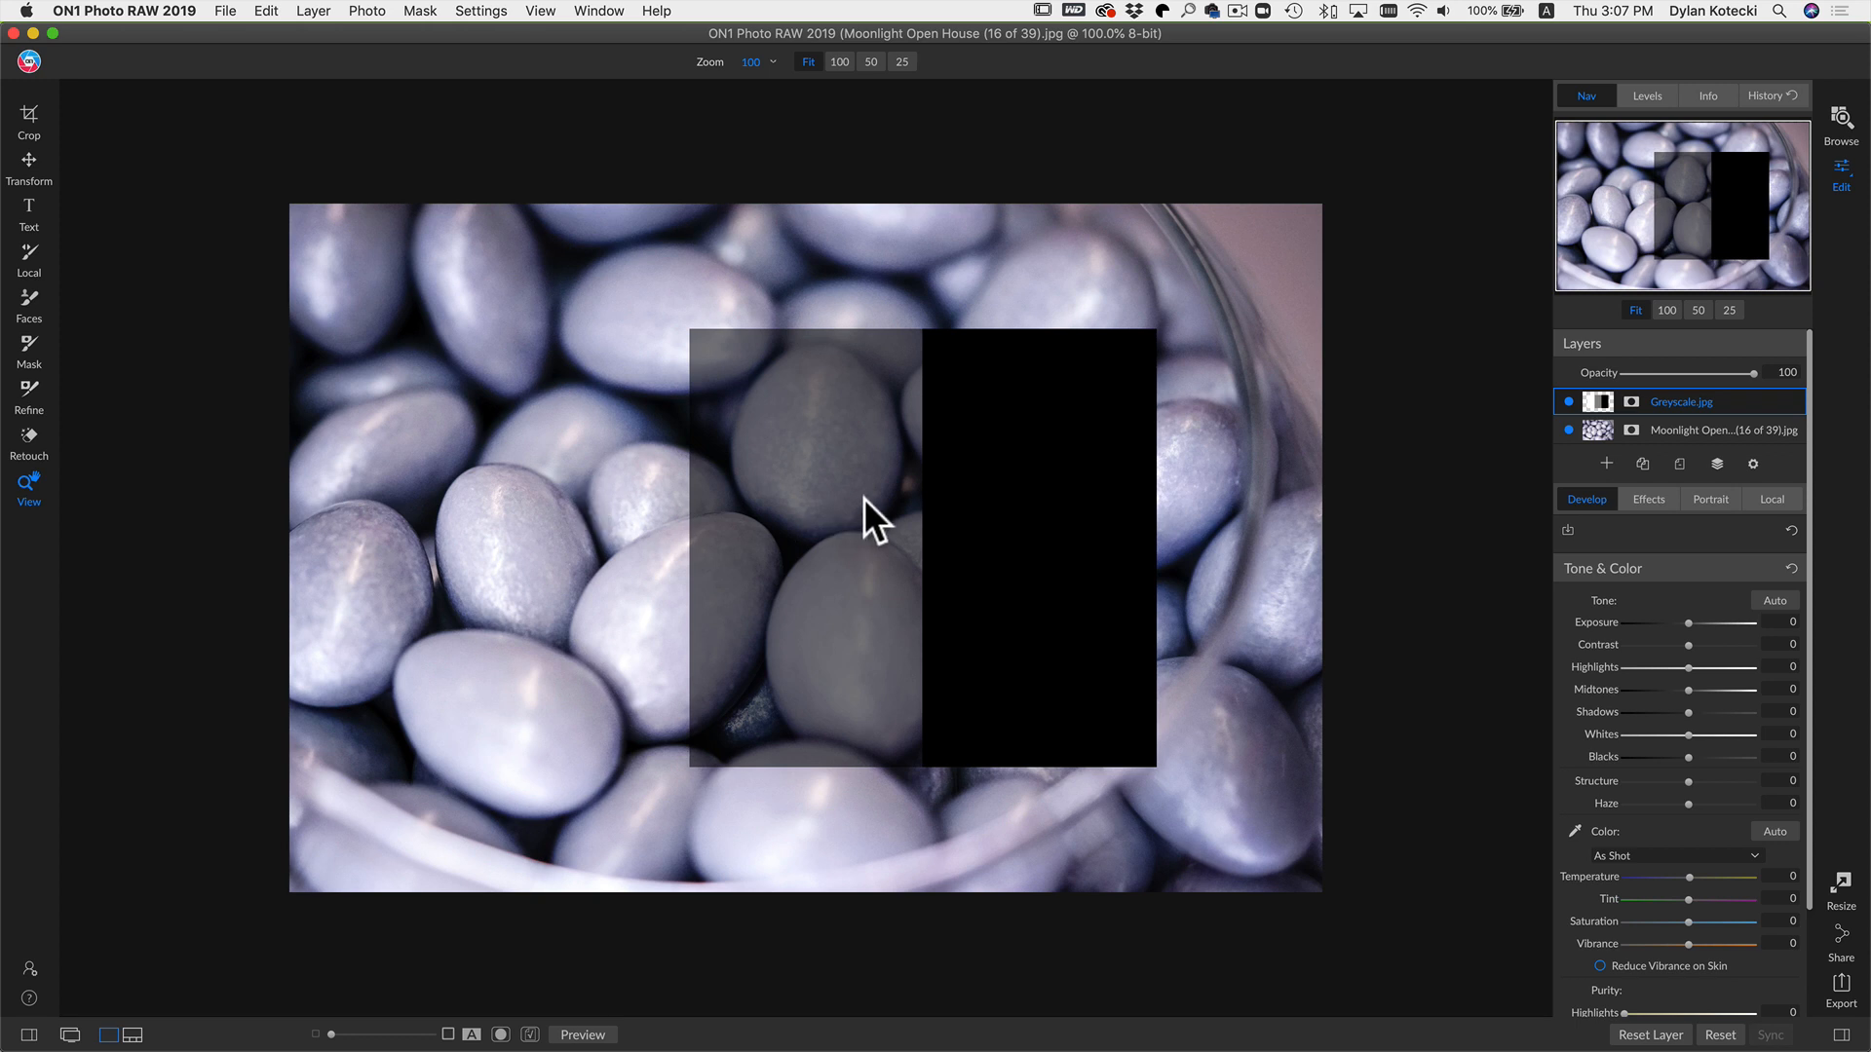
Step: Move the Greyscale layer over the beans with the Transform tool
left_click(784, 514)
left_click_drag(814, 526, 898, 576)
key("v")
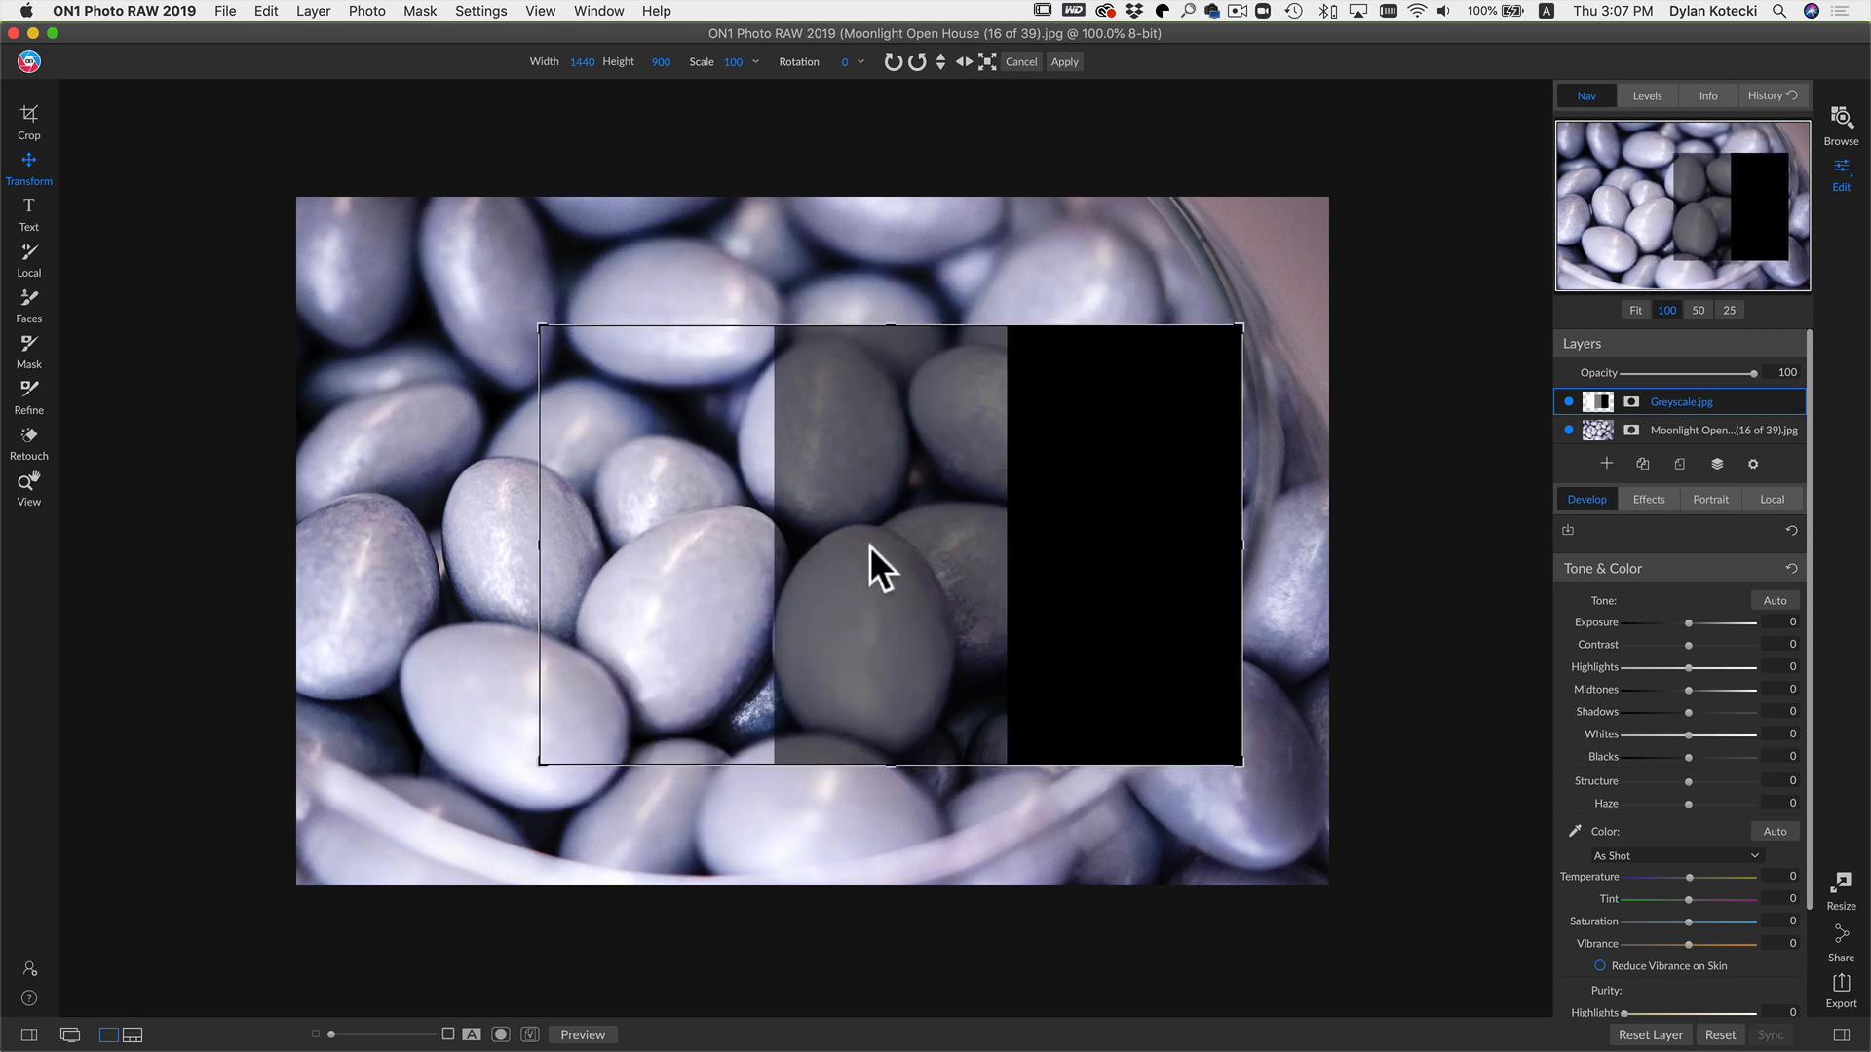
left_click_drag(770, 550, 1033, 302)
left_click_drag(690, 315, 910, 466)
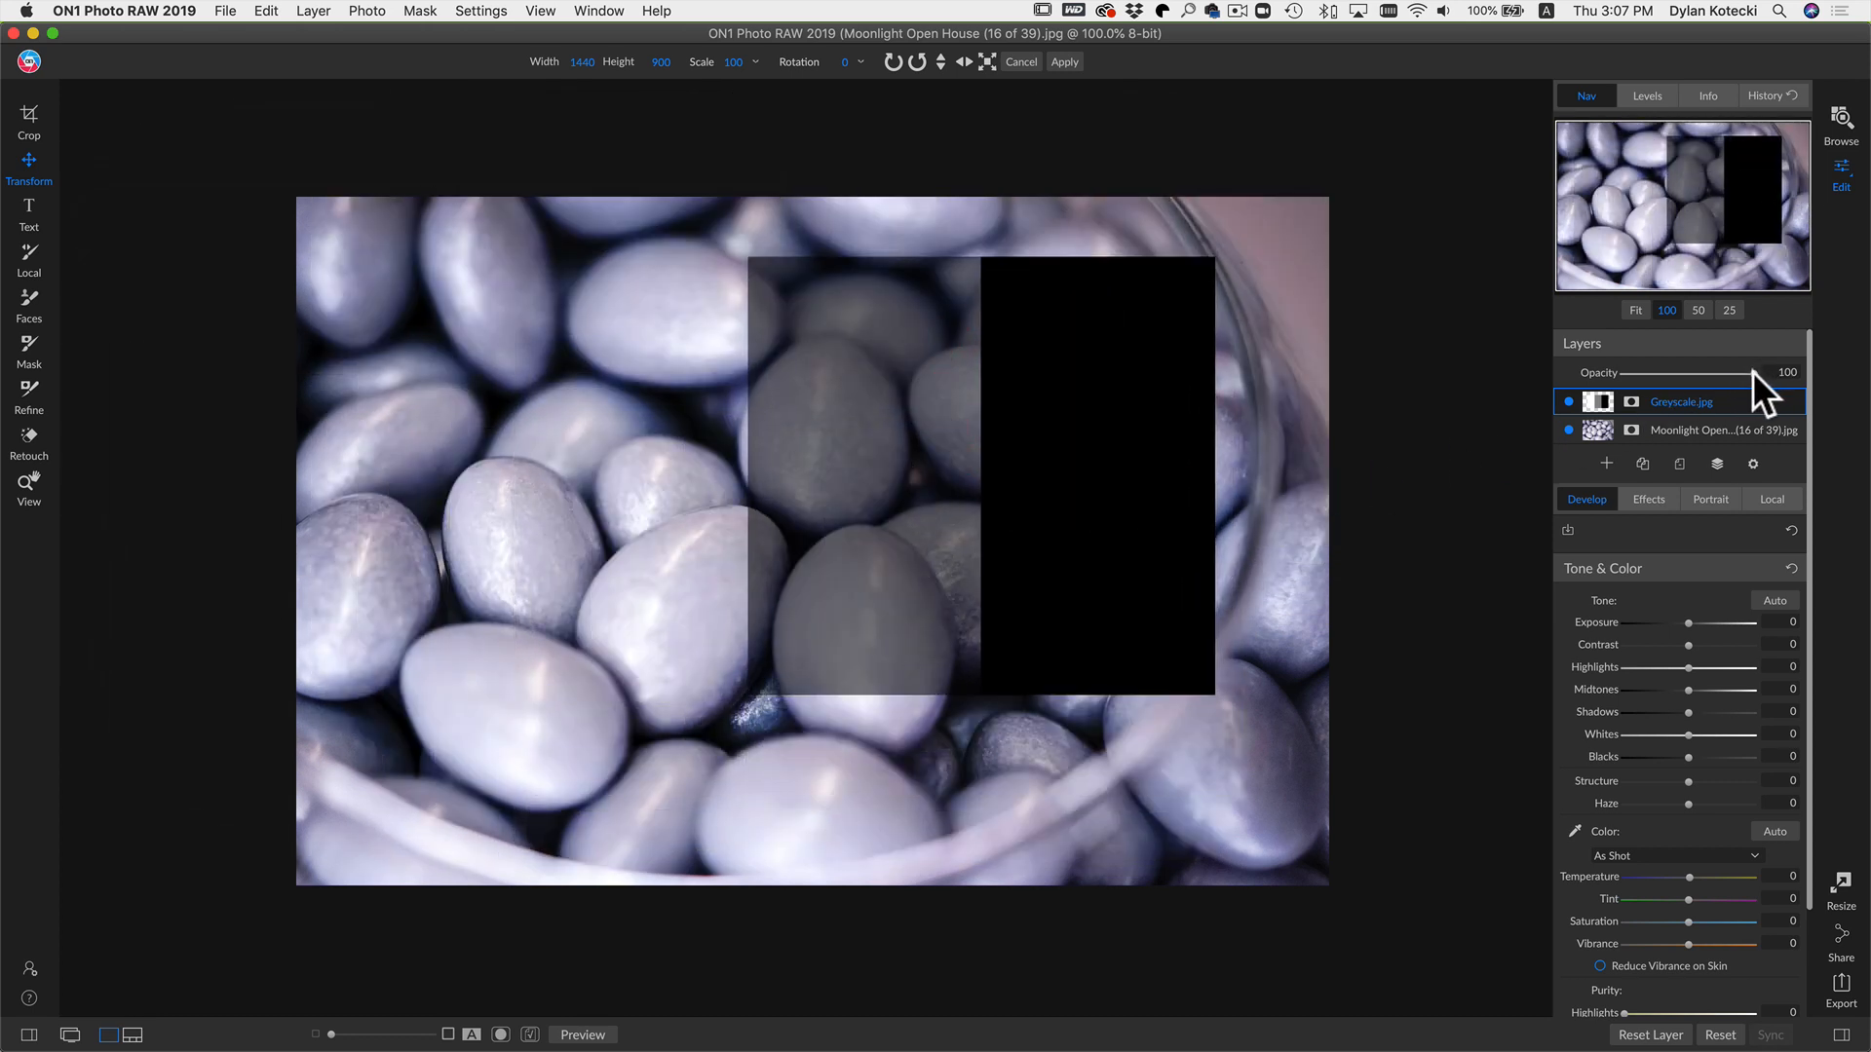
Step: Lower the Greyscale layer's opacity to 57 and reposition it over the center of the photo
left_click_drag(1752, 371, 1699, 370)
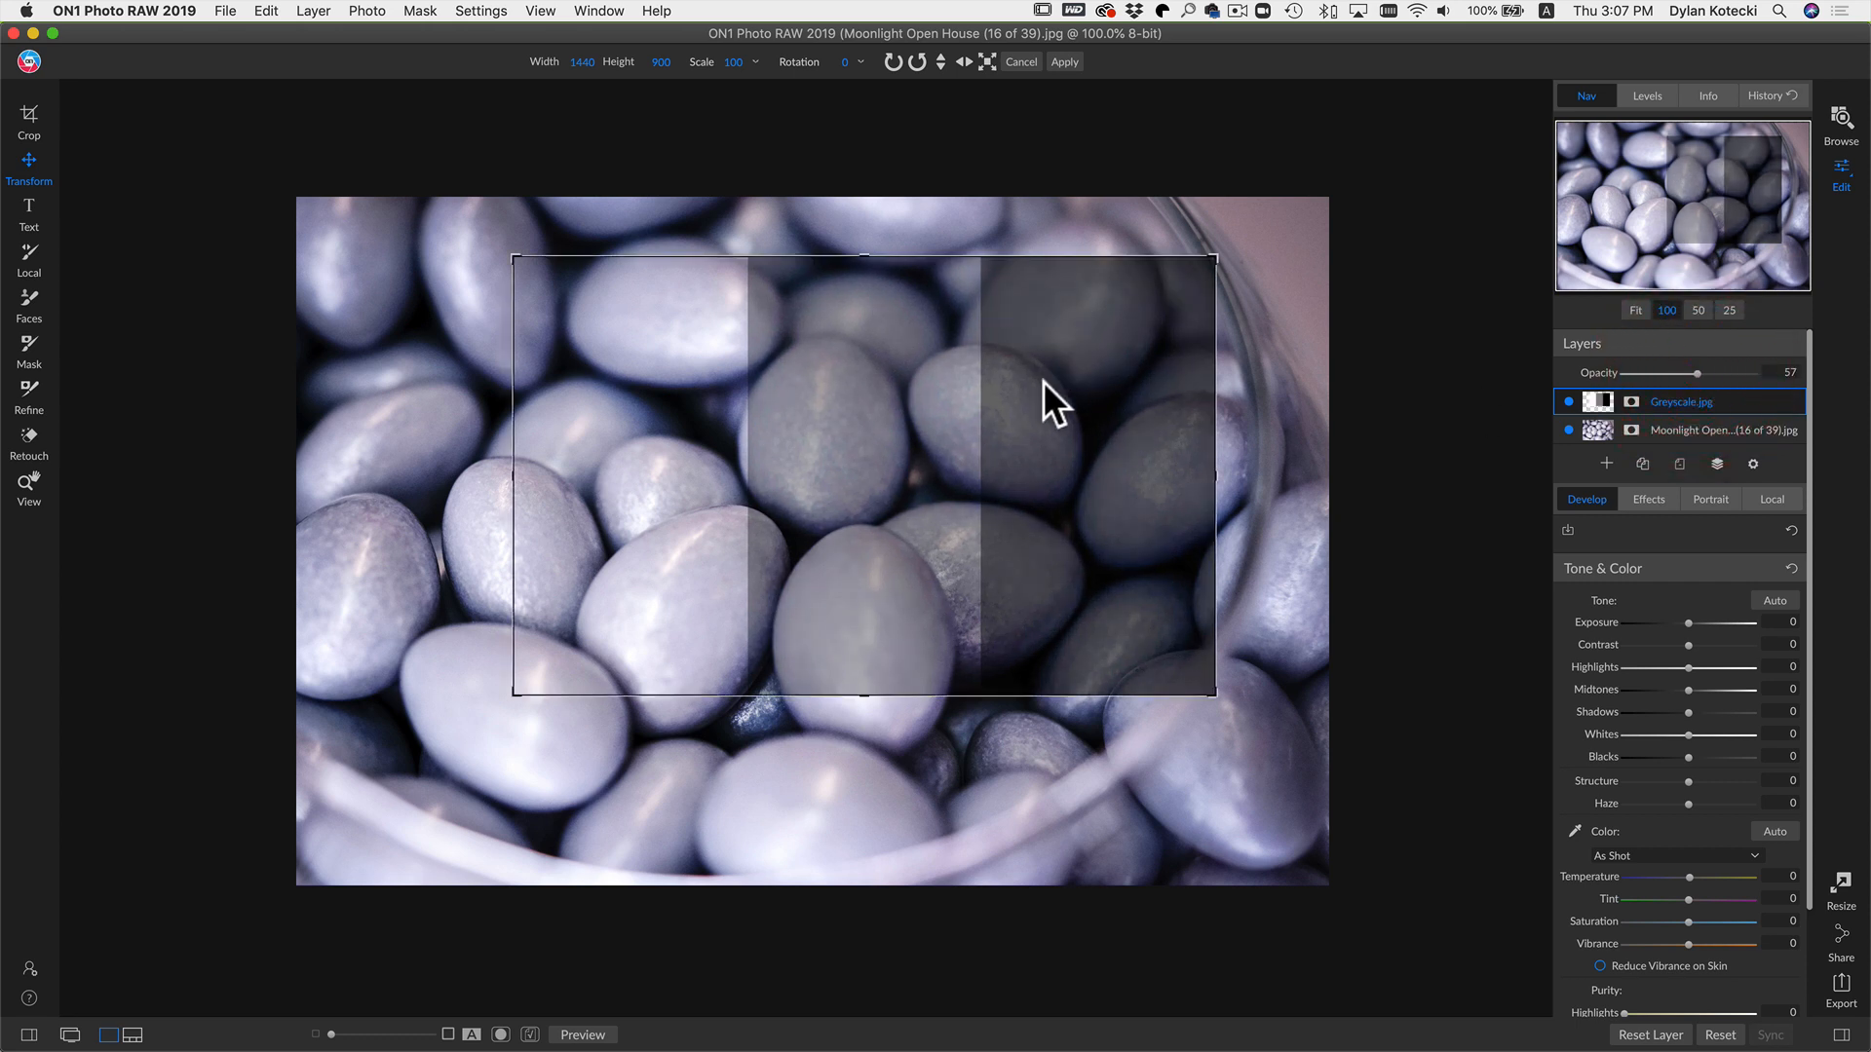
left_click_drag(1103, 453, 453, 621)
left_click_drag(1002, 686, 979, 613)
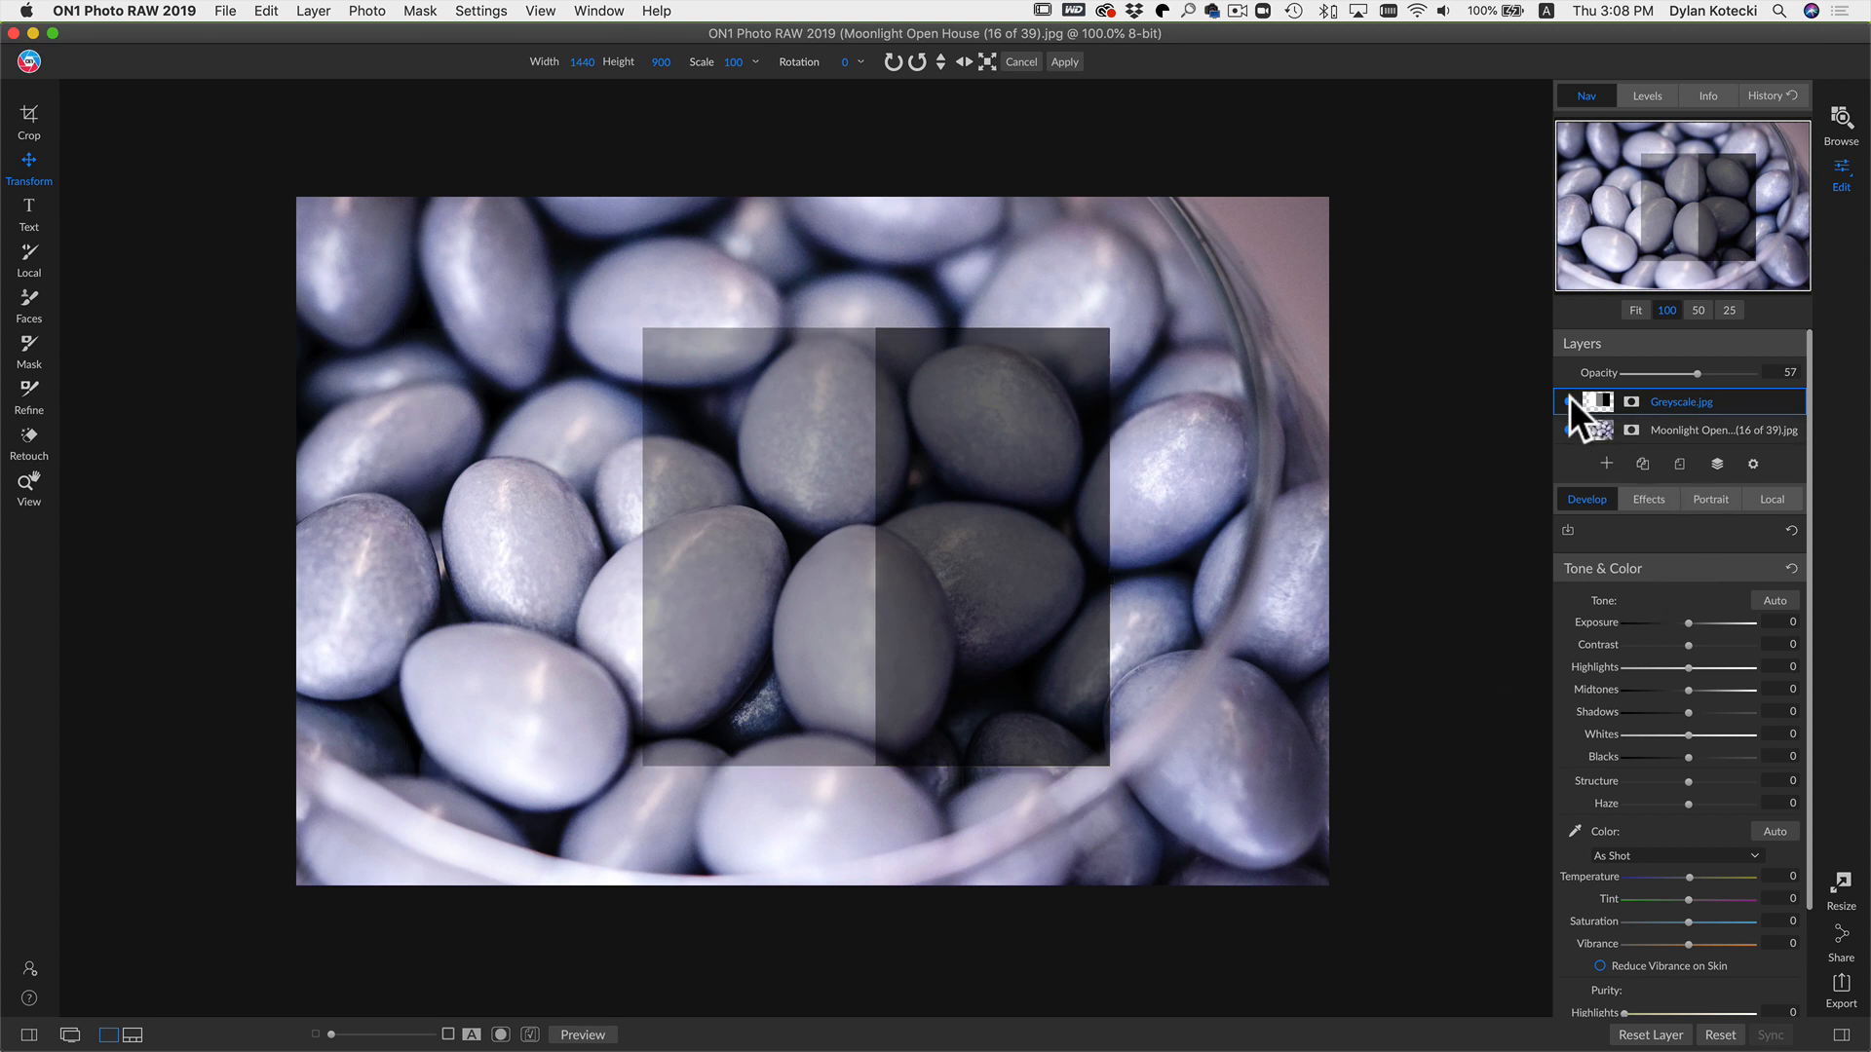
Step: Delete the Greyscale layer
right_click(1640, 401)
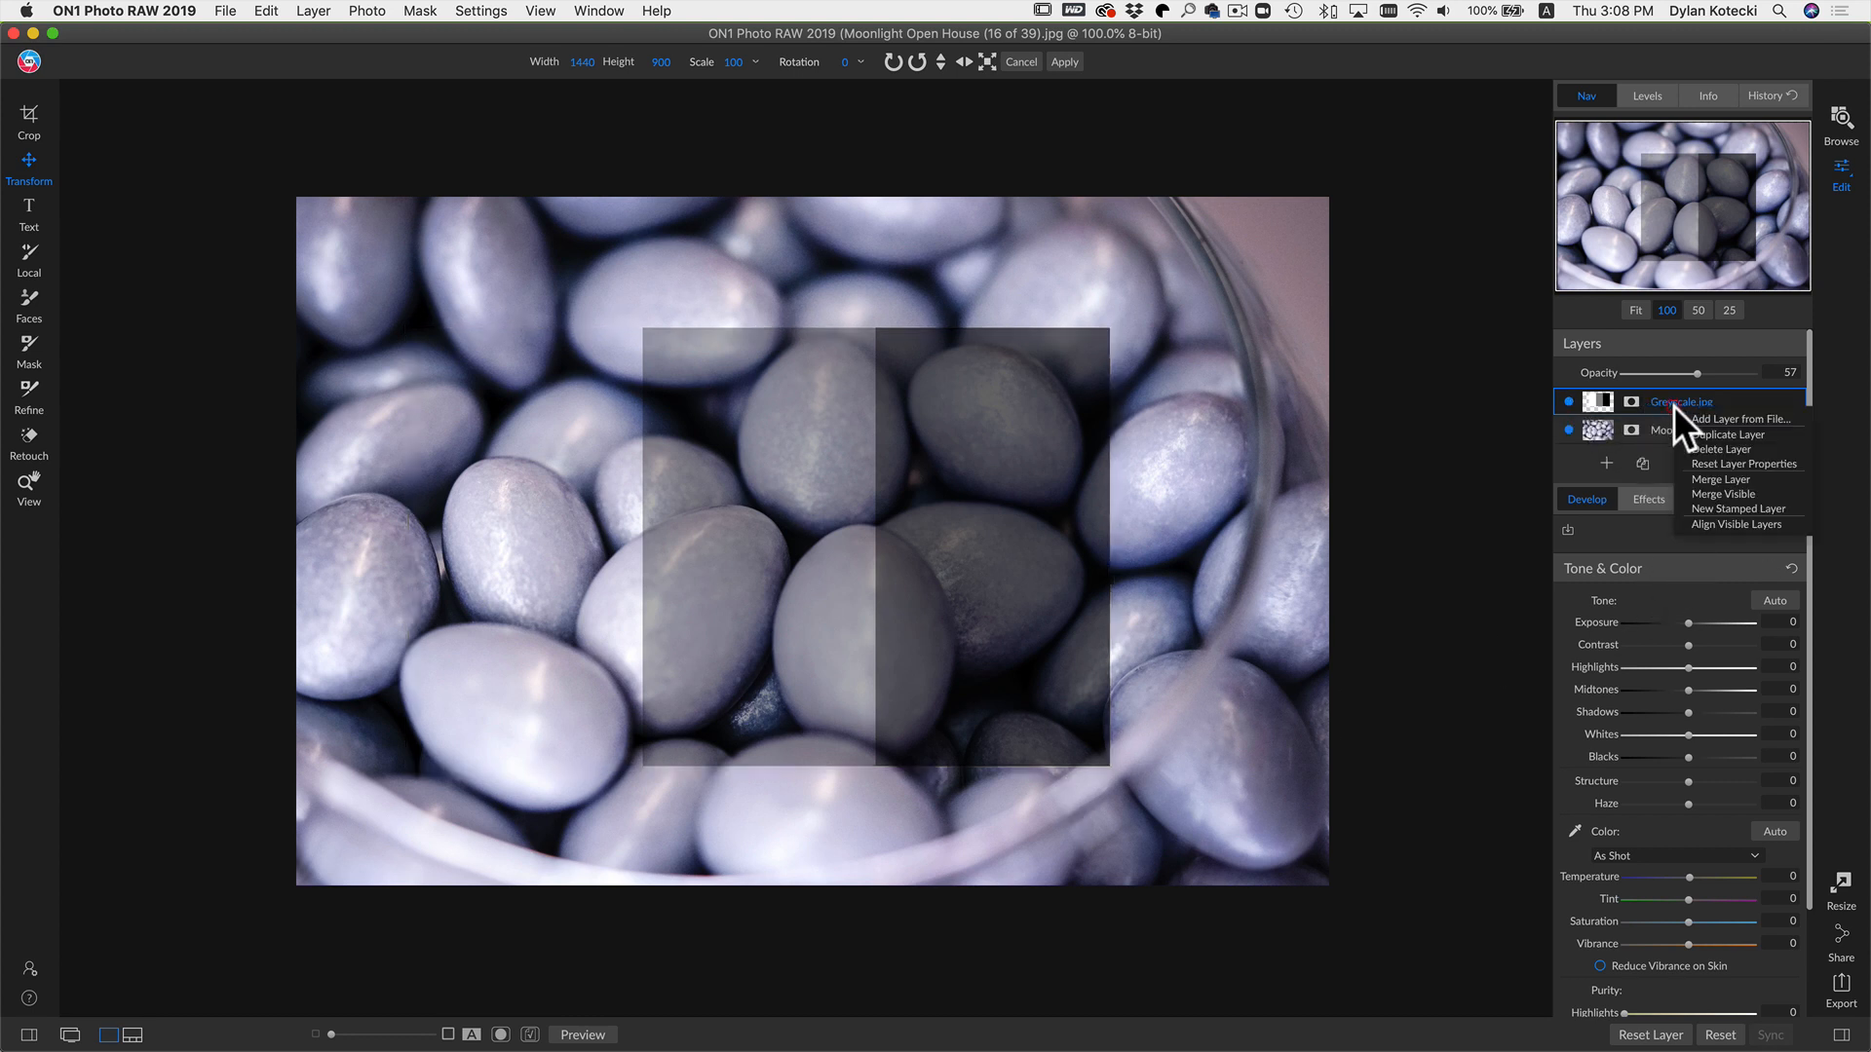
left_click(1734, 442)
Step: Add a Vignette filter with the Big Softy preset and toggle it off and on to compare
left_click(1650, 470)
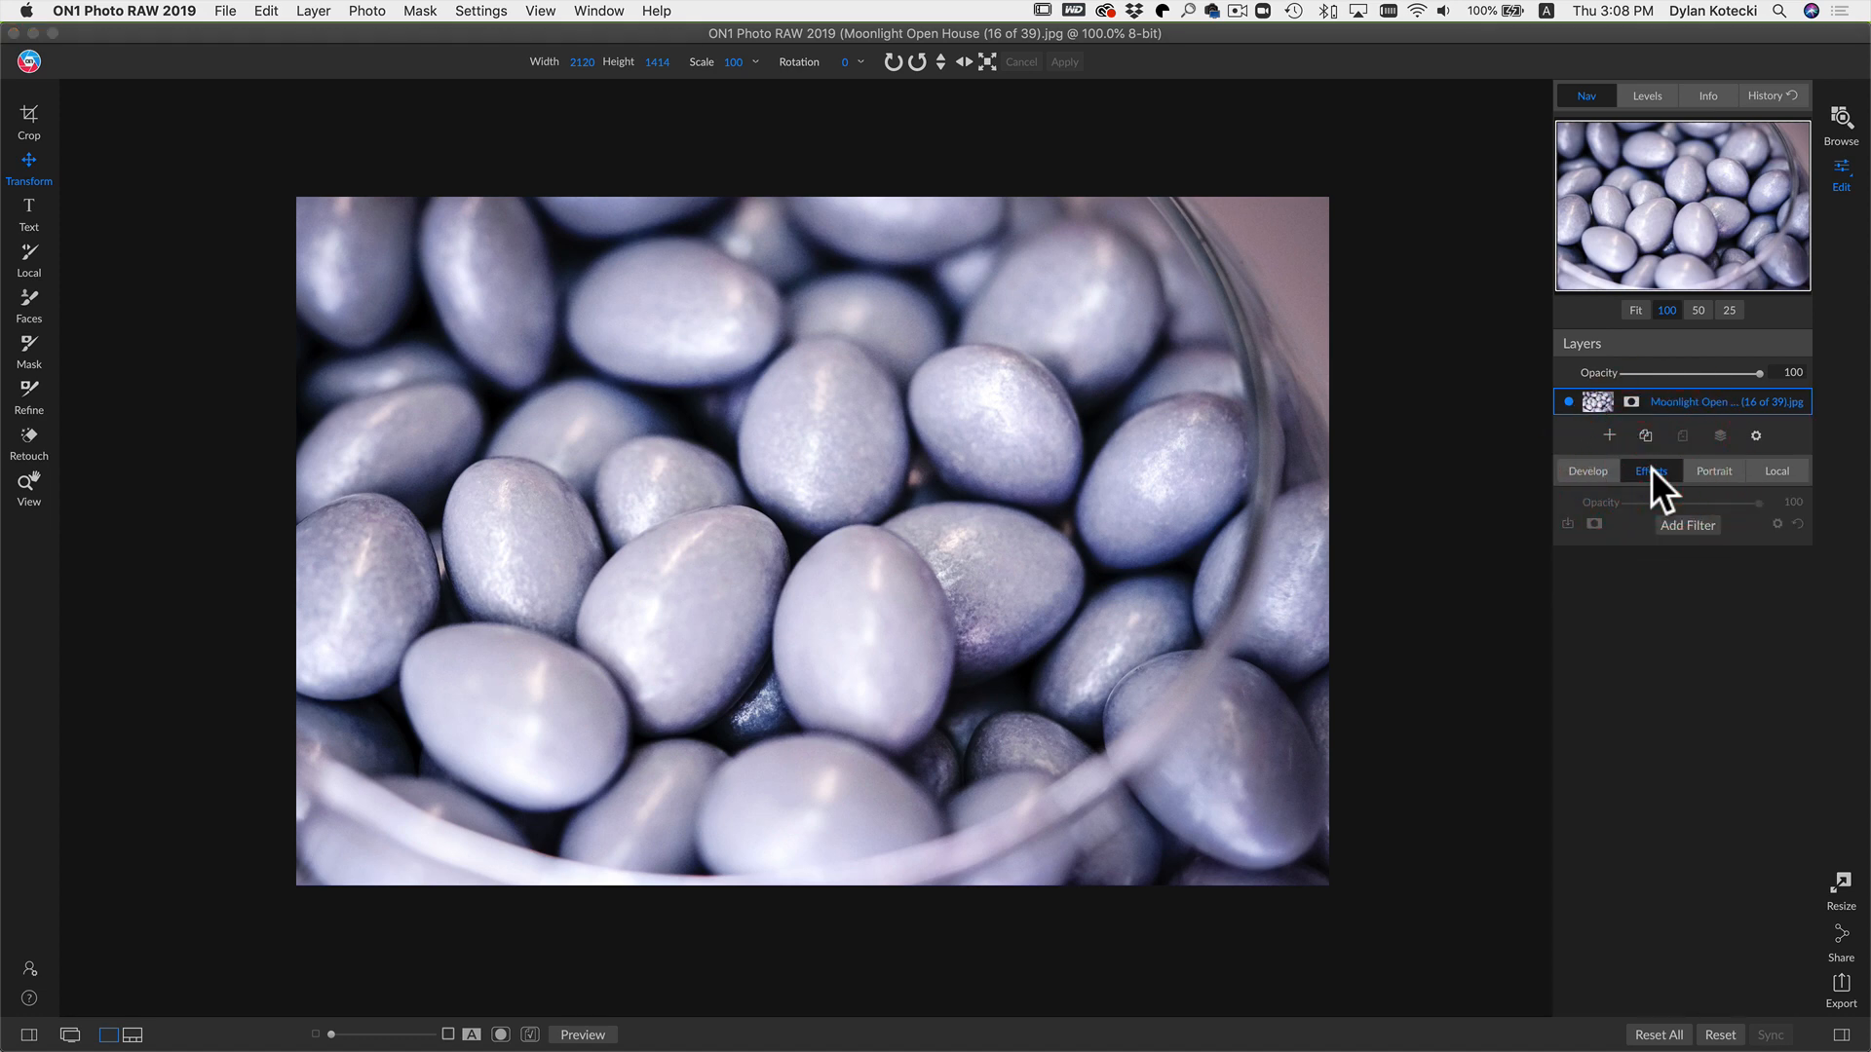
left_click(1692, 529)
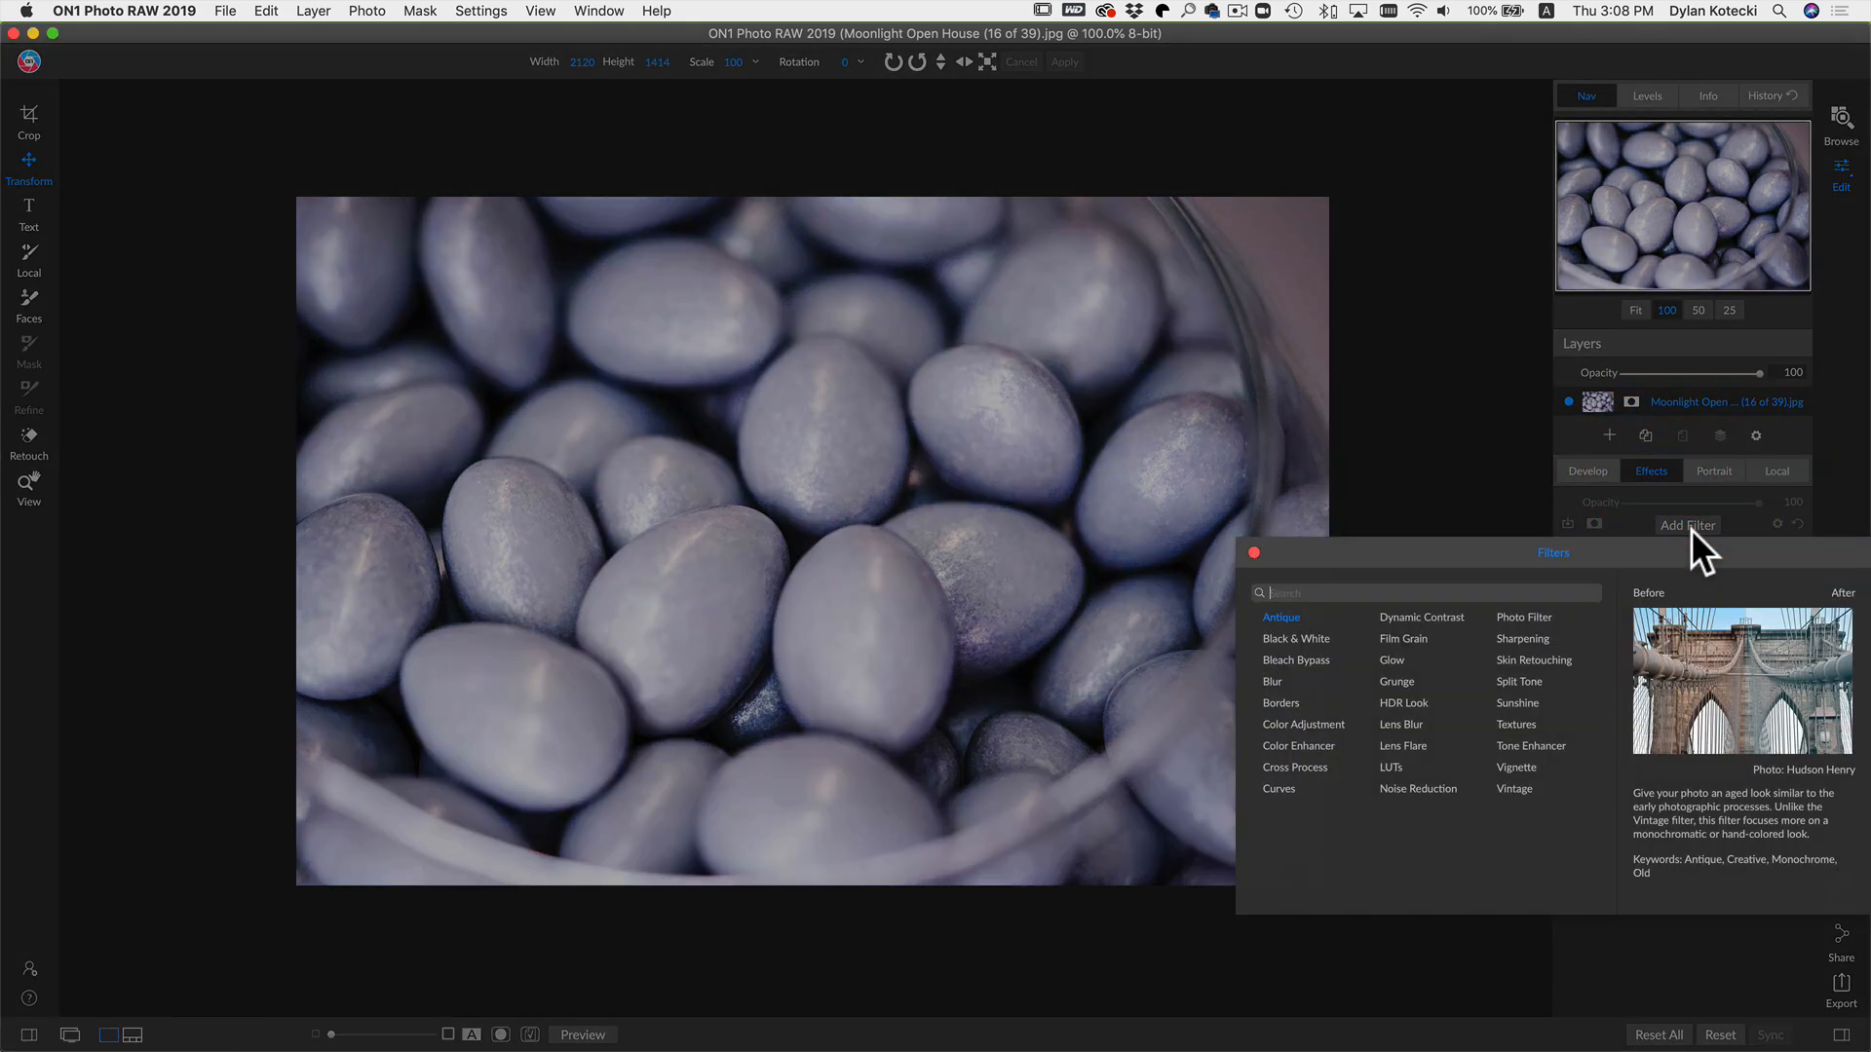
left_click(1506, 766)
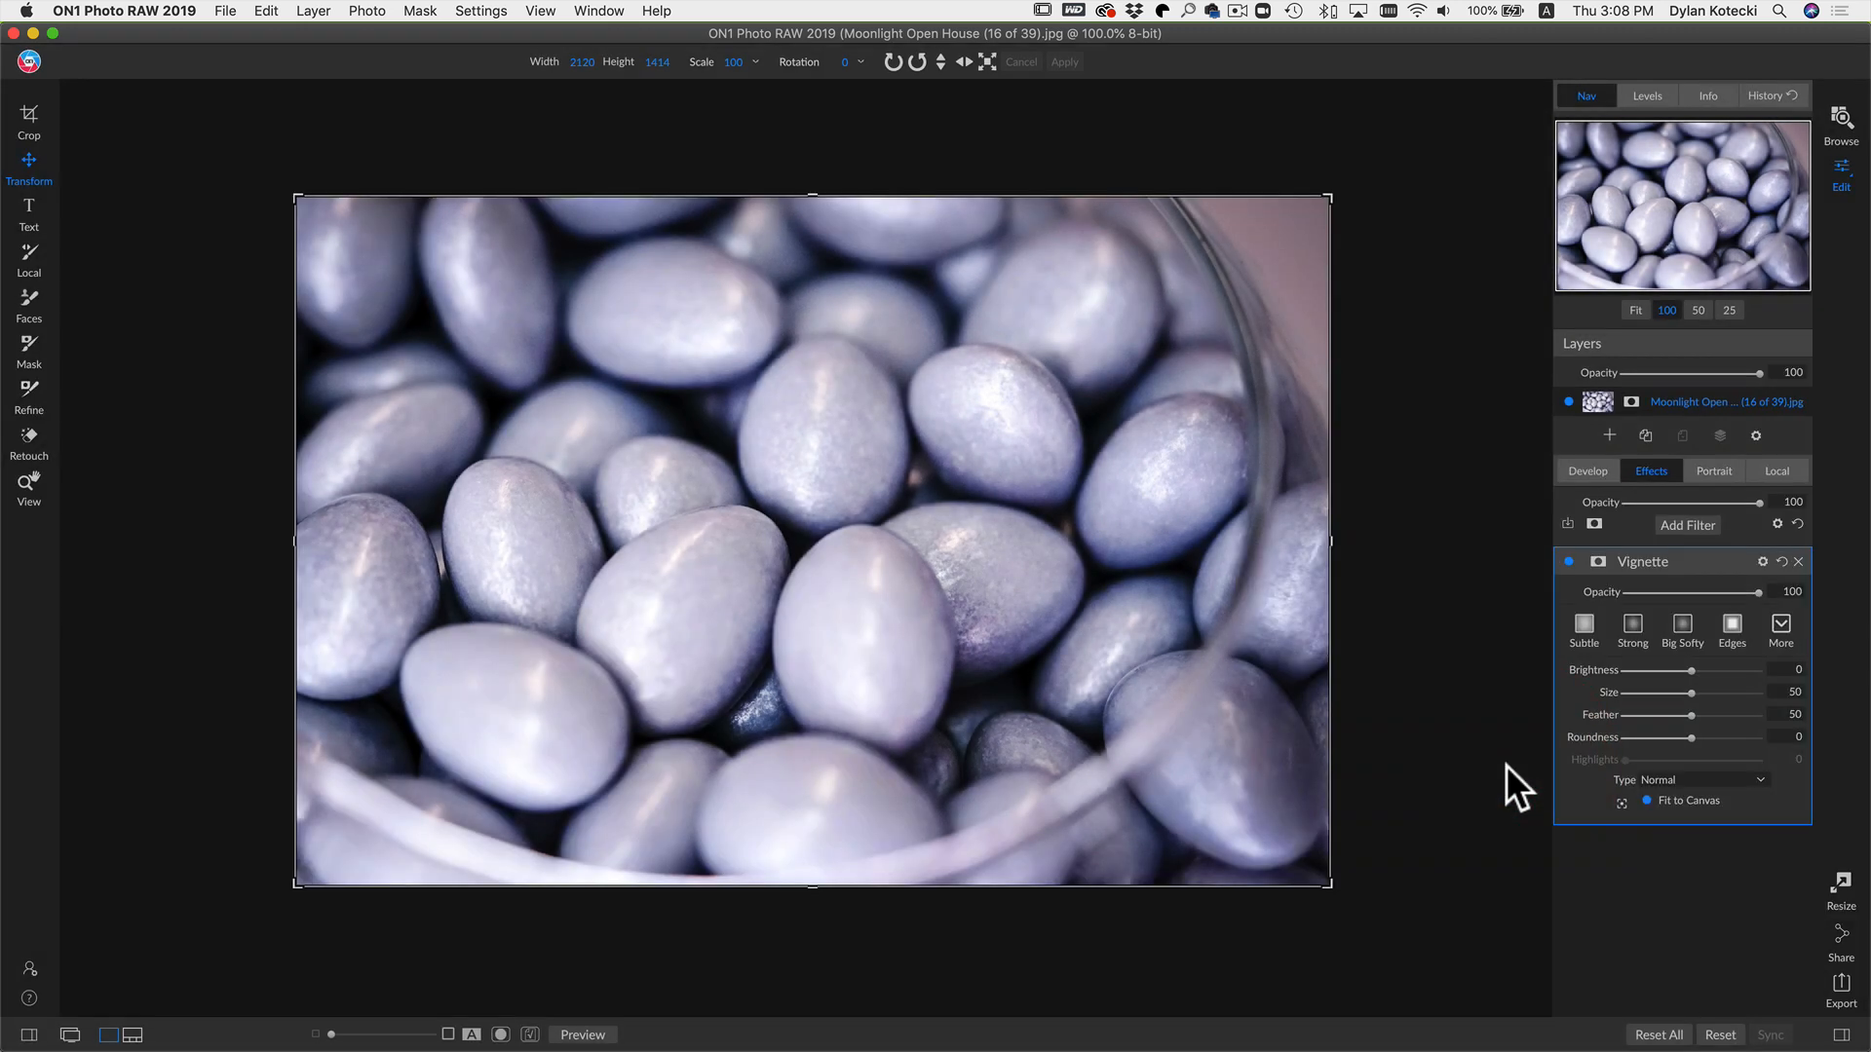
left_click(1680, 618)
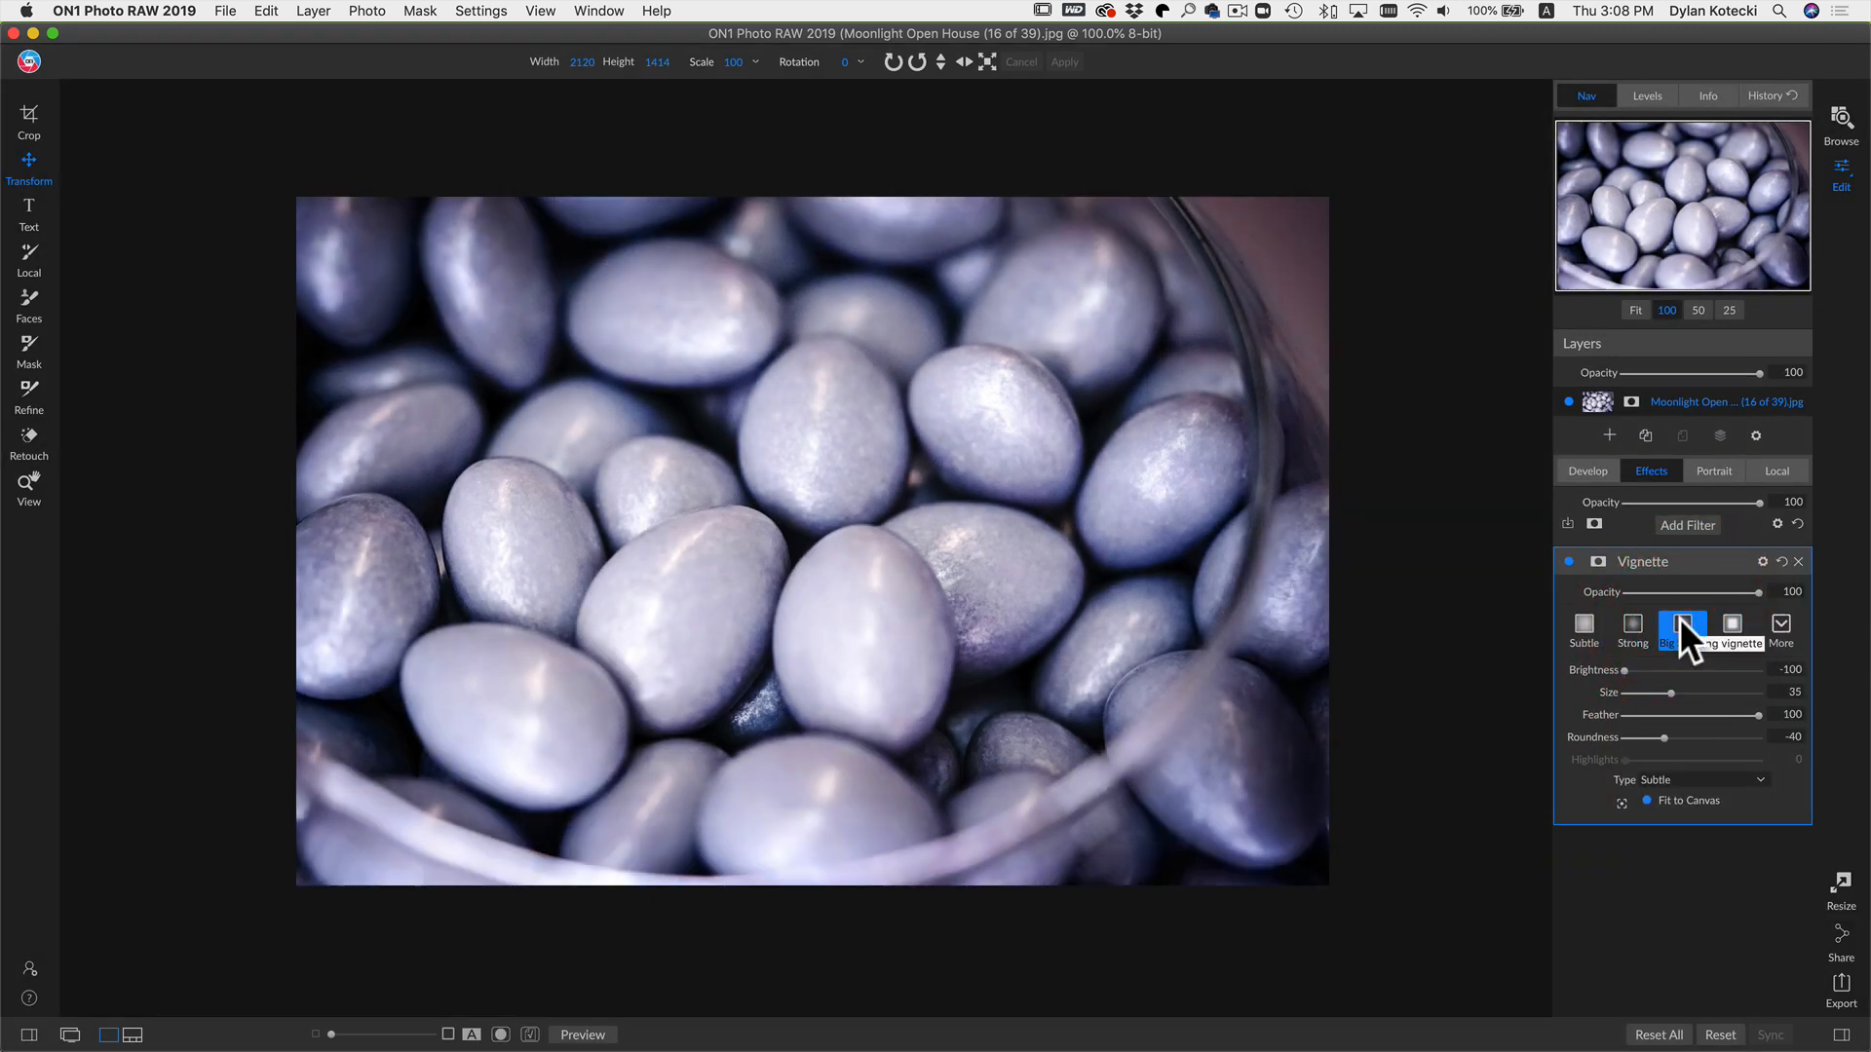
left_click(1567, 560)
left_click(1567, 560)
Step: Set the Vignette filter's blending mode to Multiply
left_click(1761, 562)
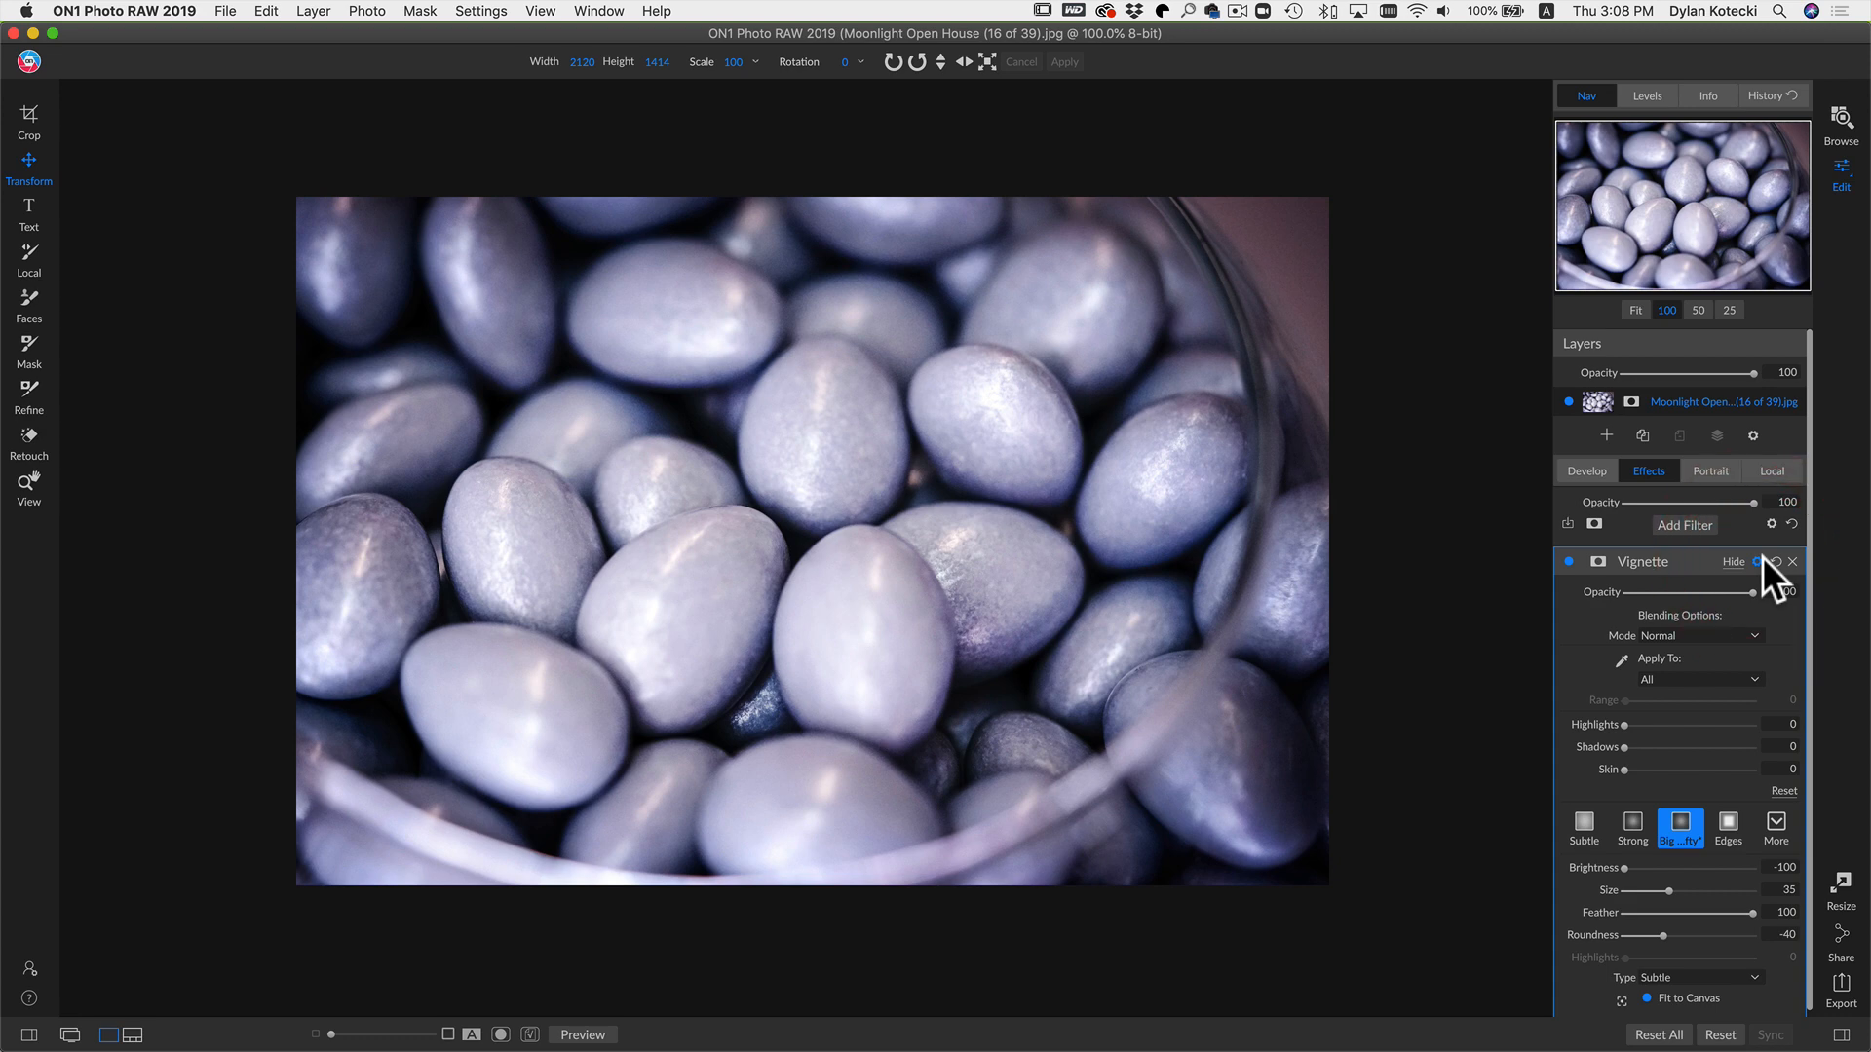
left_click(1681, 635)
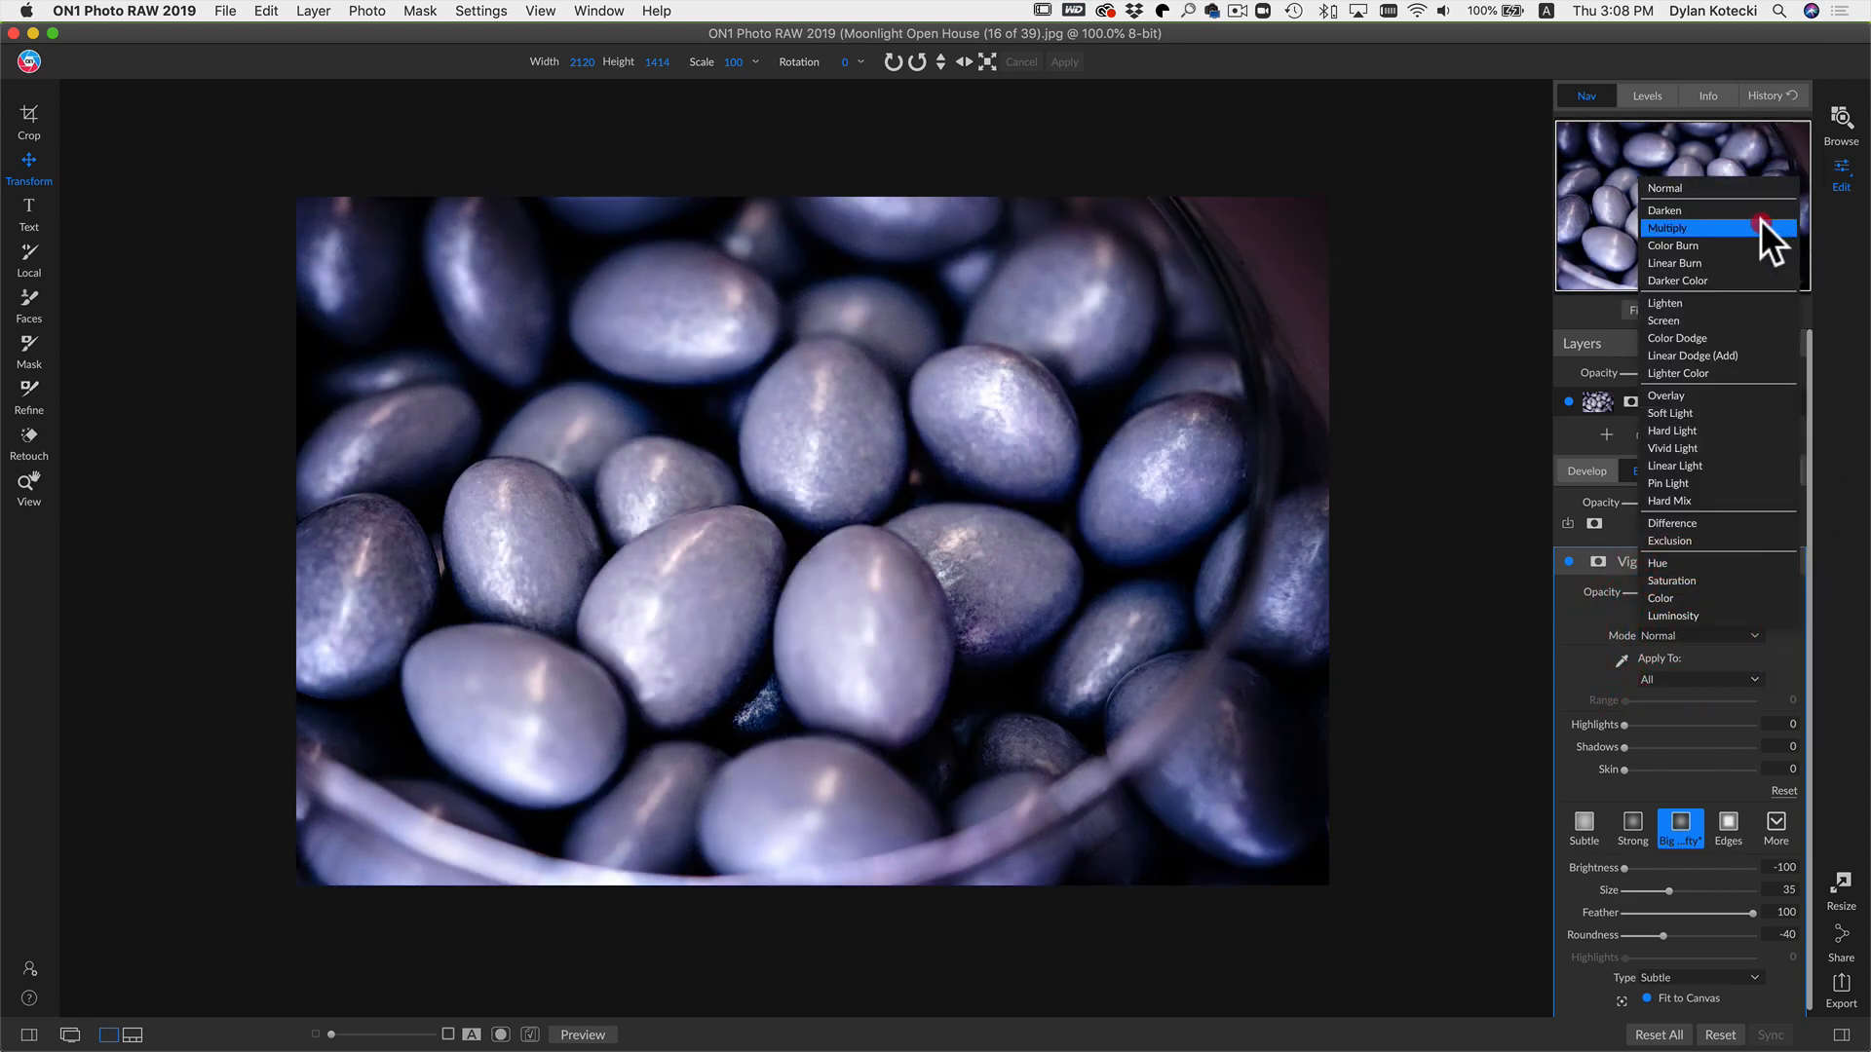
left_click(1760, 222)
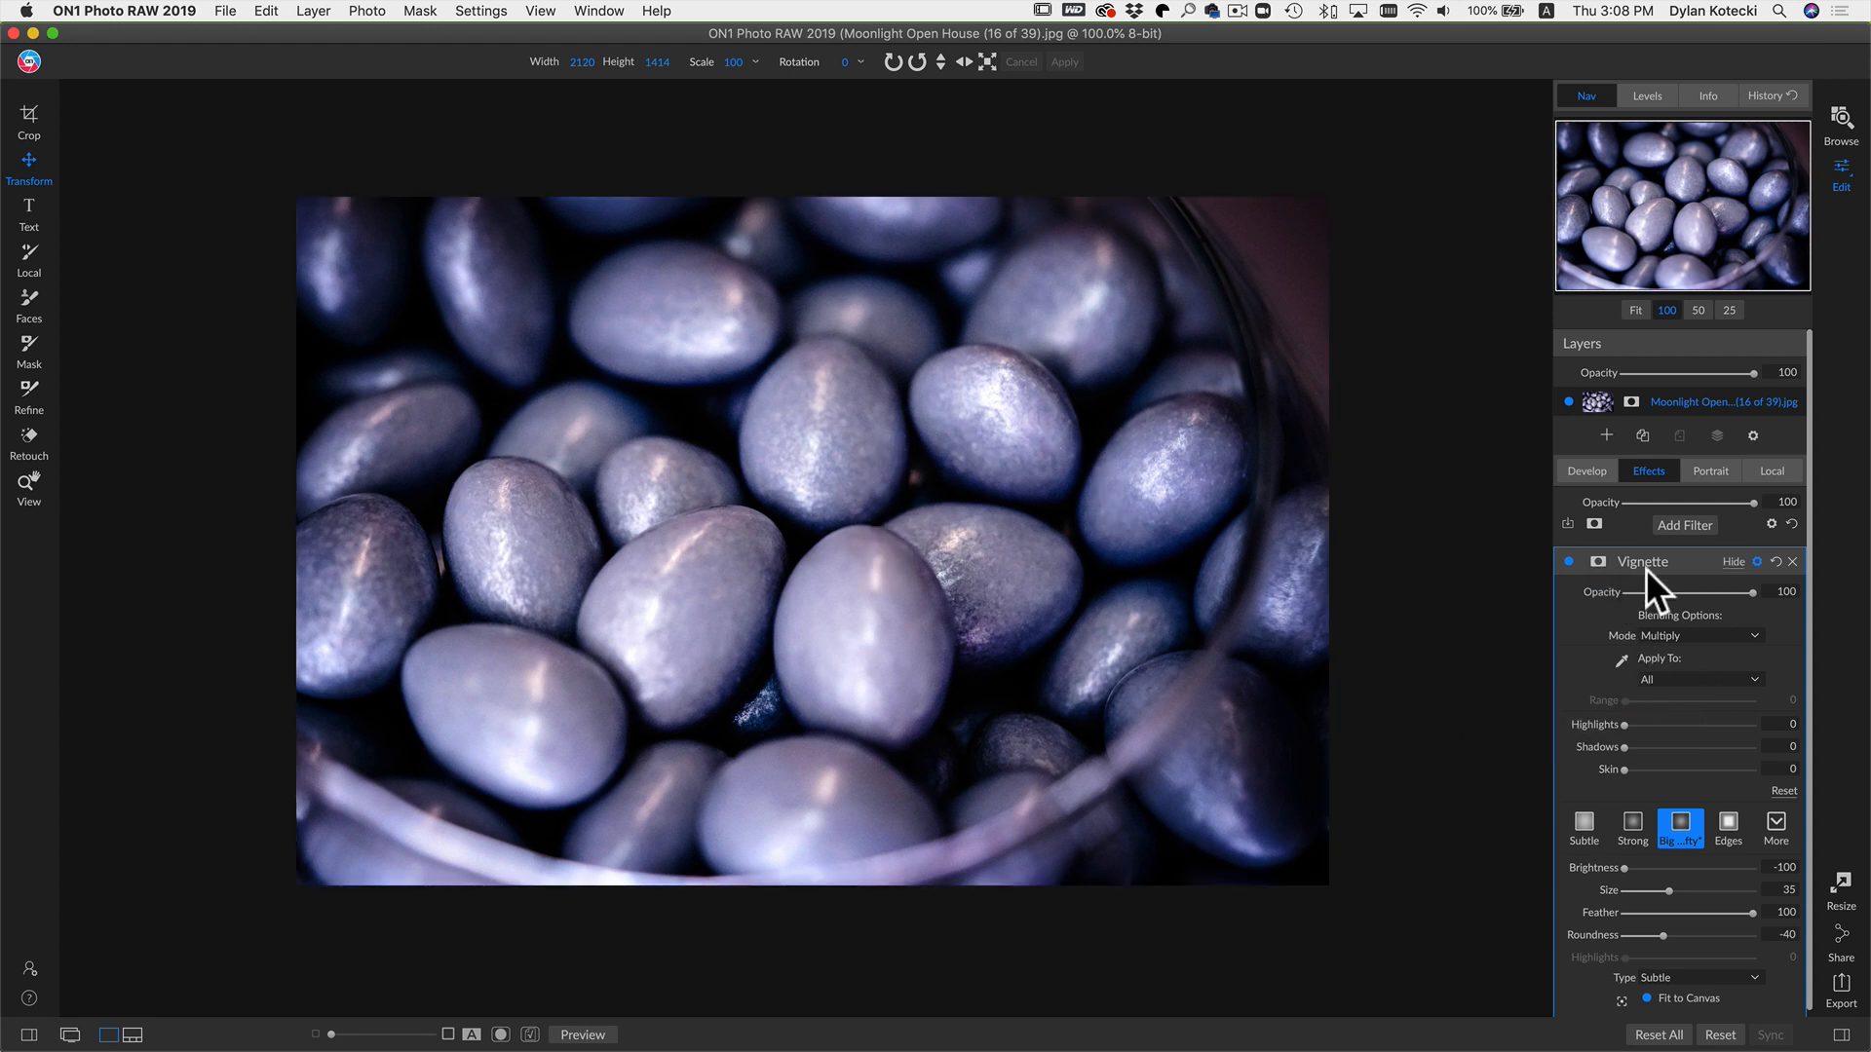
Step: Lower the Vignette filter's opacity to 80 and toggle it off and on to compare
mouse_move(1740, 592)
left_mouse_down()
mouse_move(1695, 588)
mouse_move(1724, 588)
left_mouse_up()
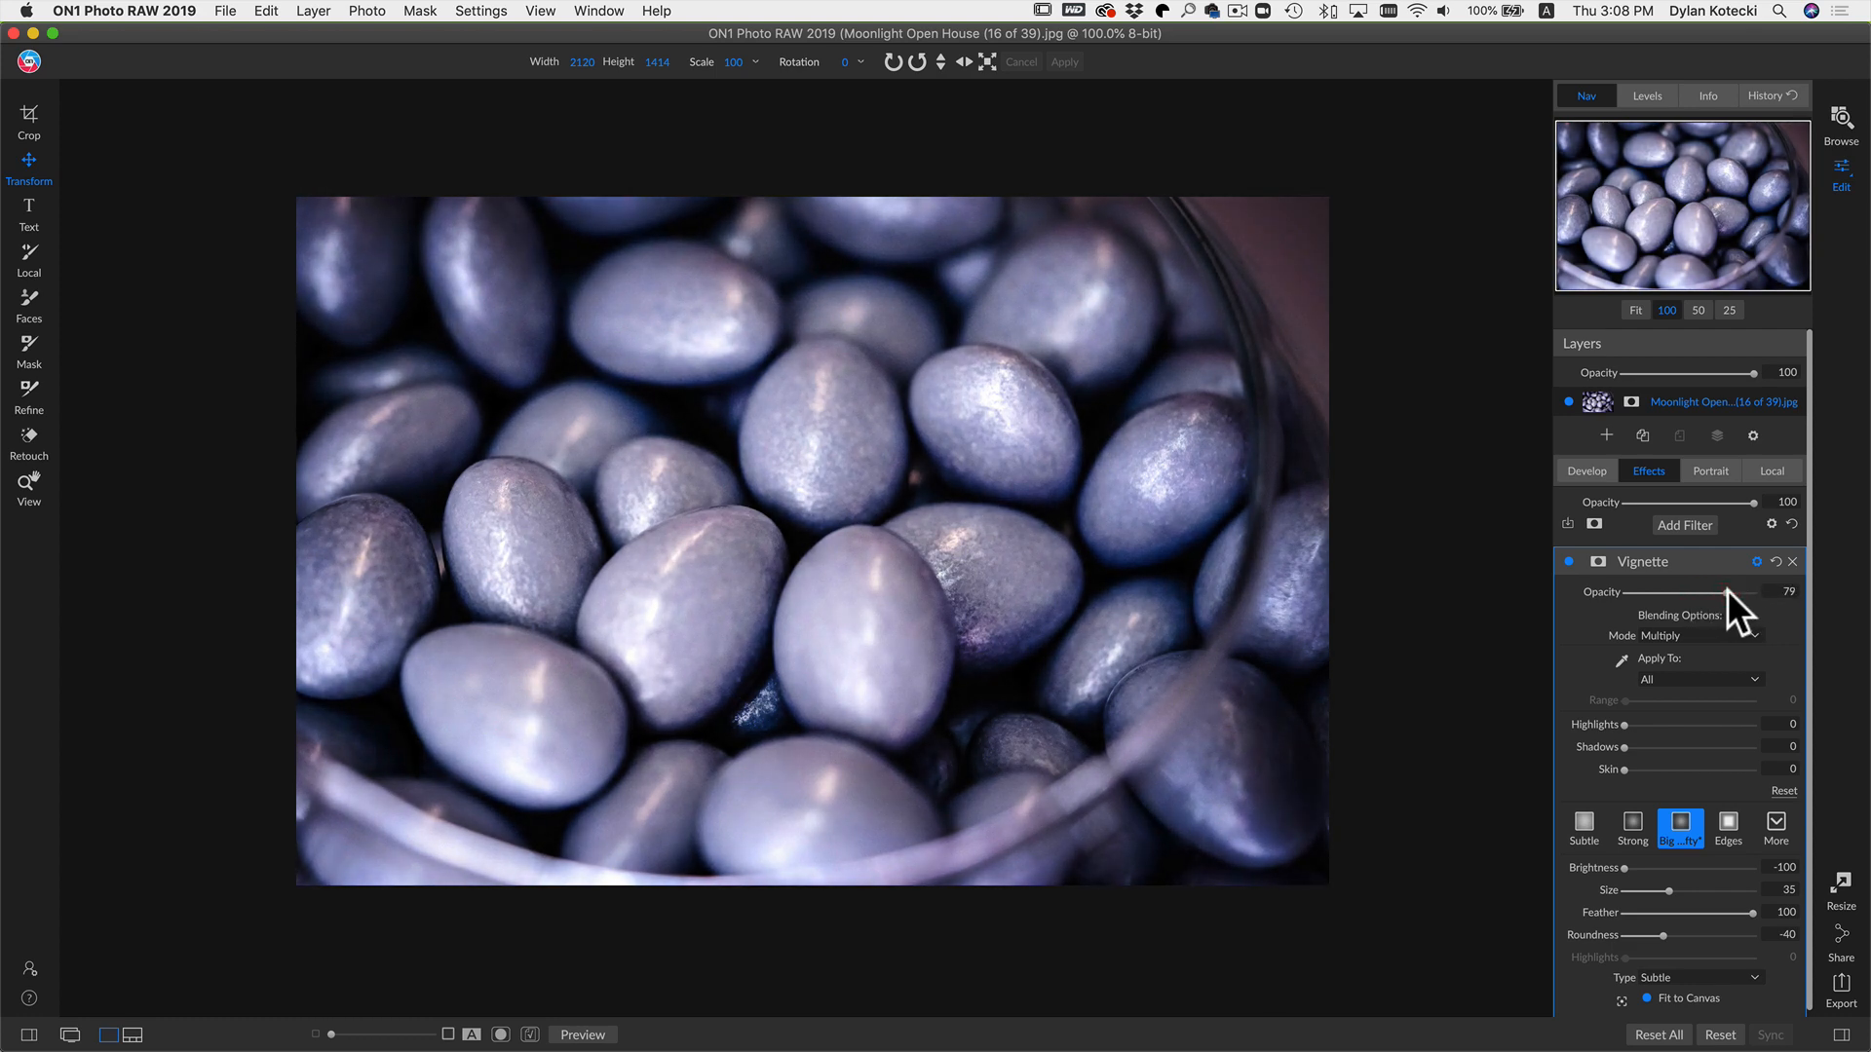
left_click(1568, 560)
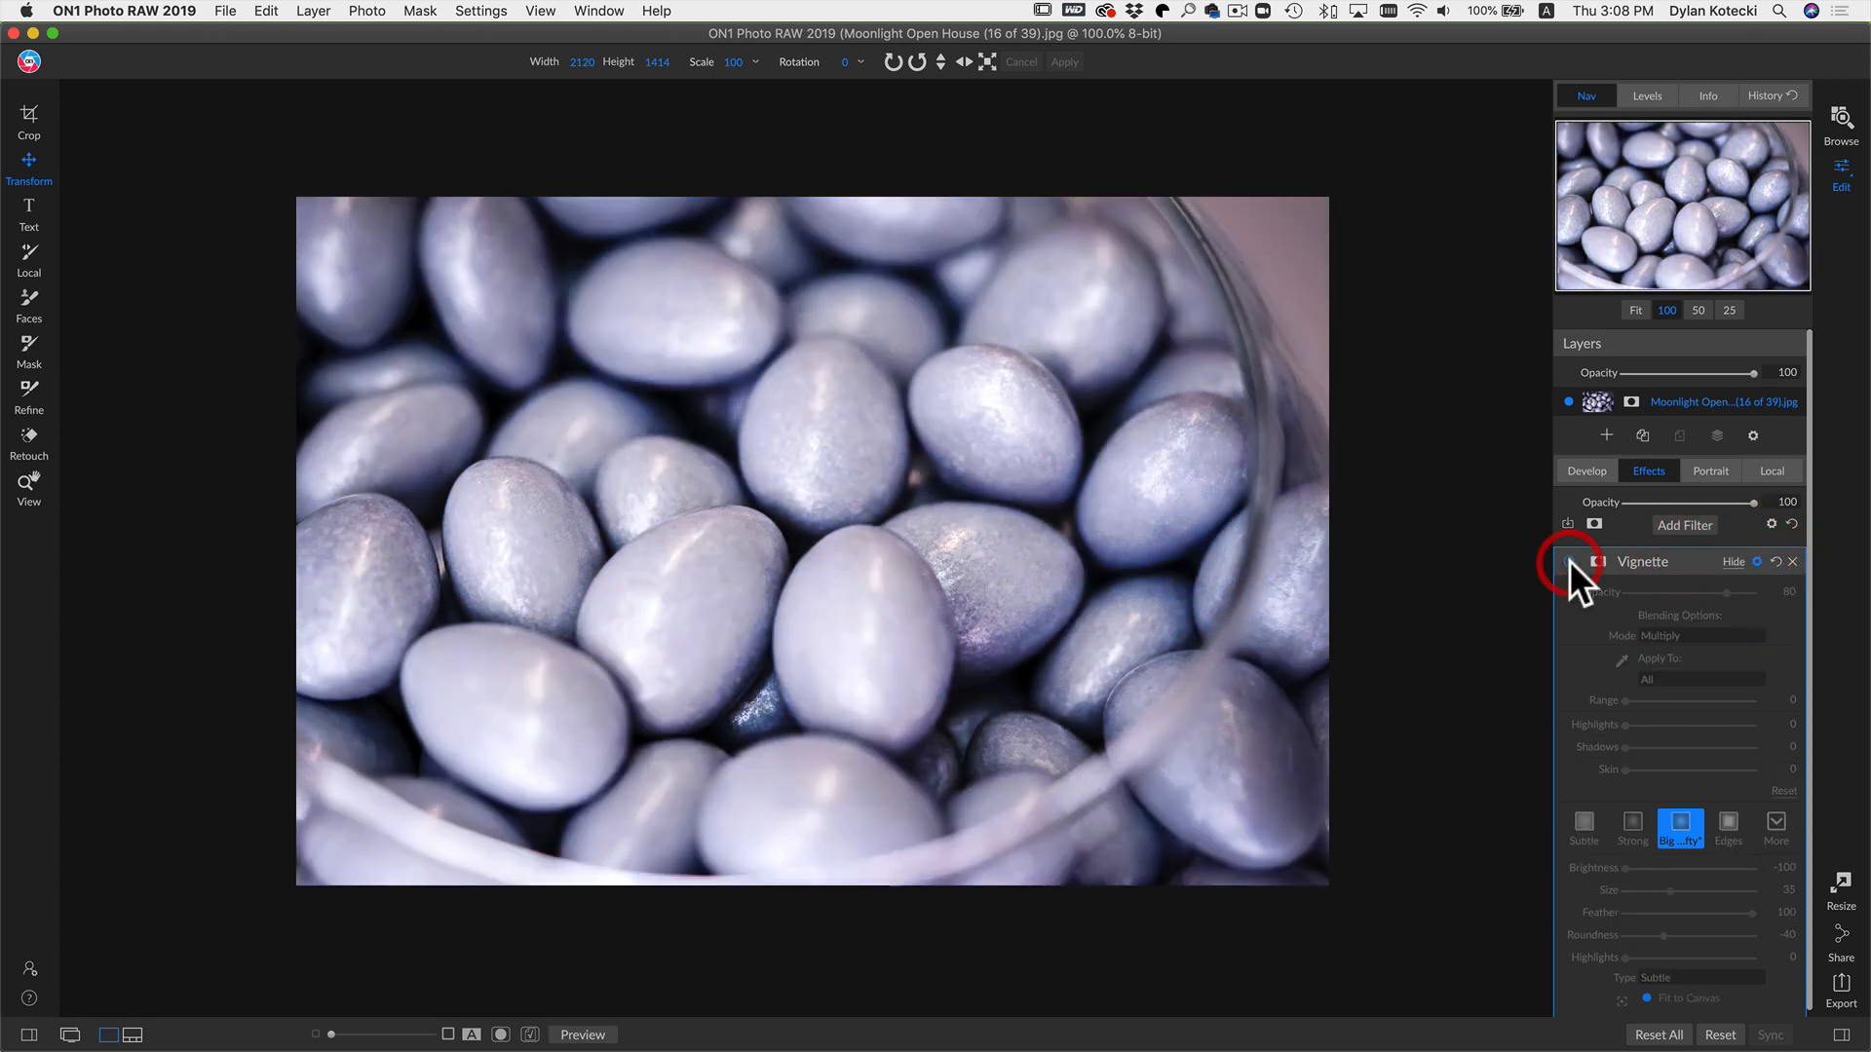
left_click(1569, 561)
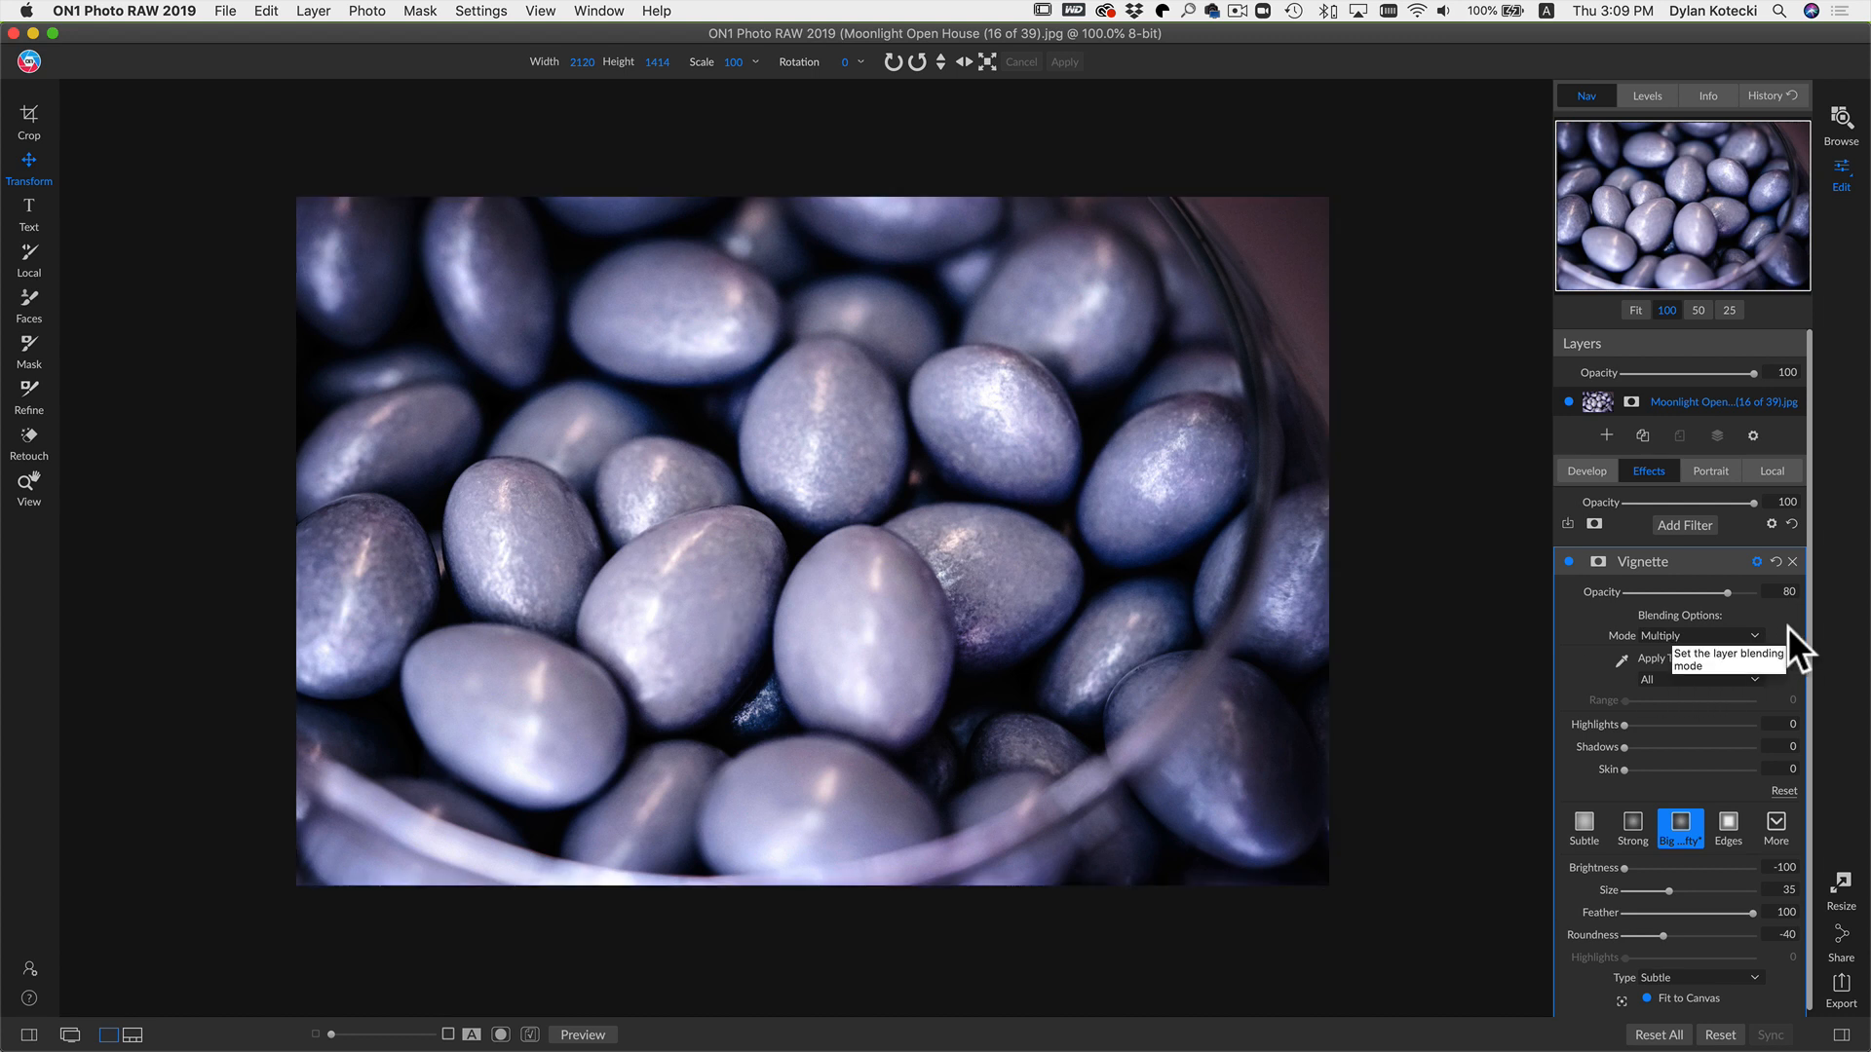
Step: Remove the Vignette filter and add a Sunshine filter
left_click(1792, 562)
left_click(1685, 521)
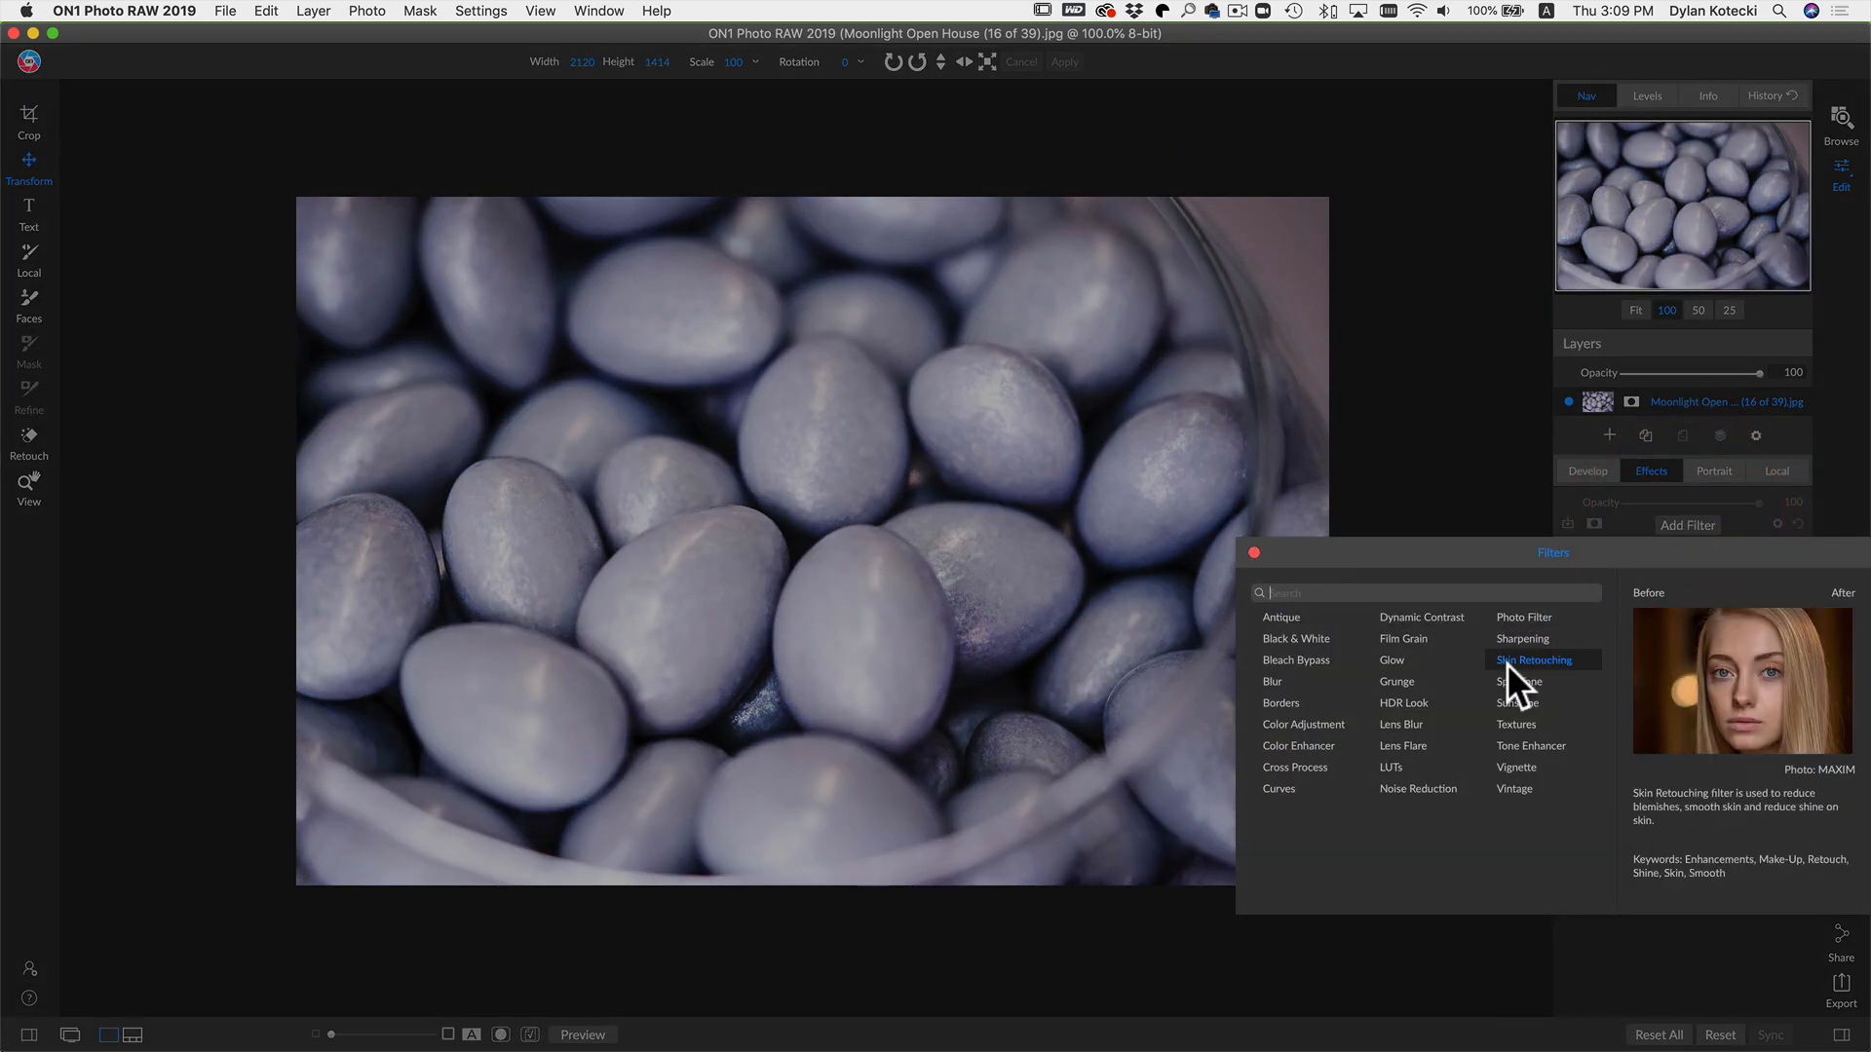
left_click(1508, 704)
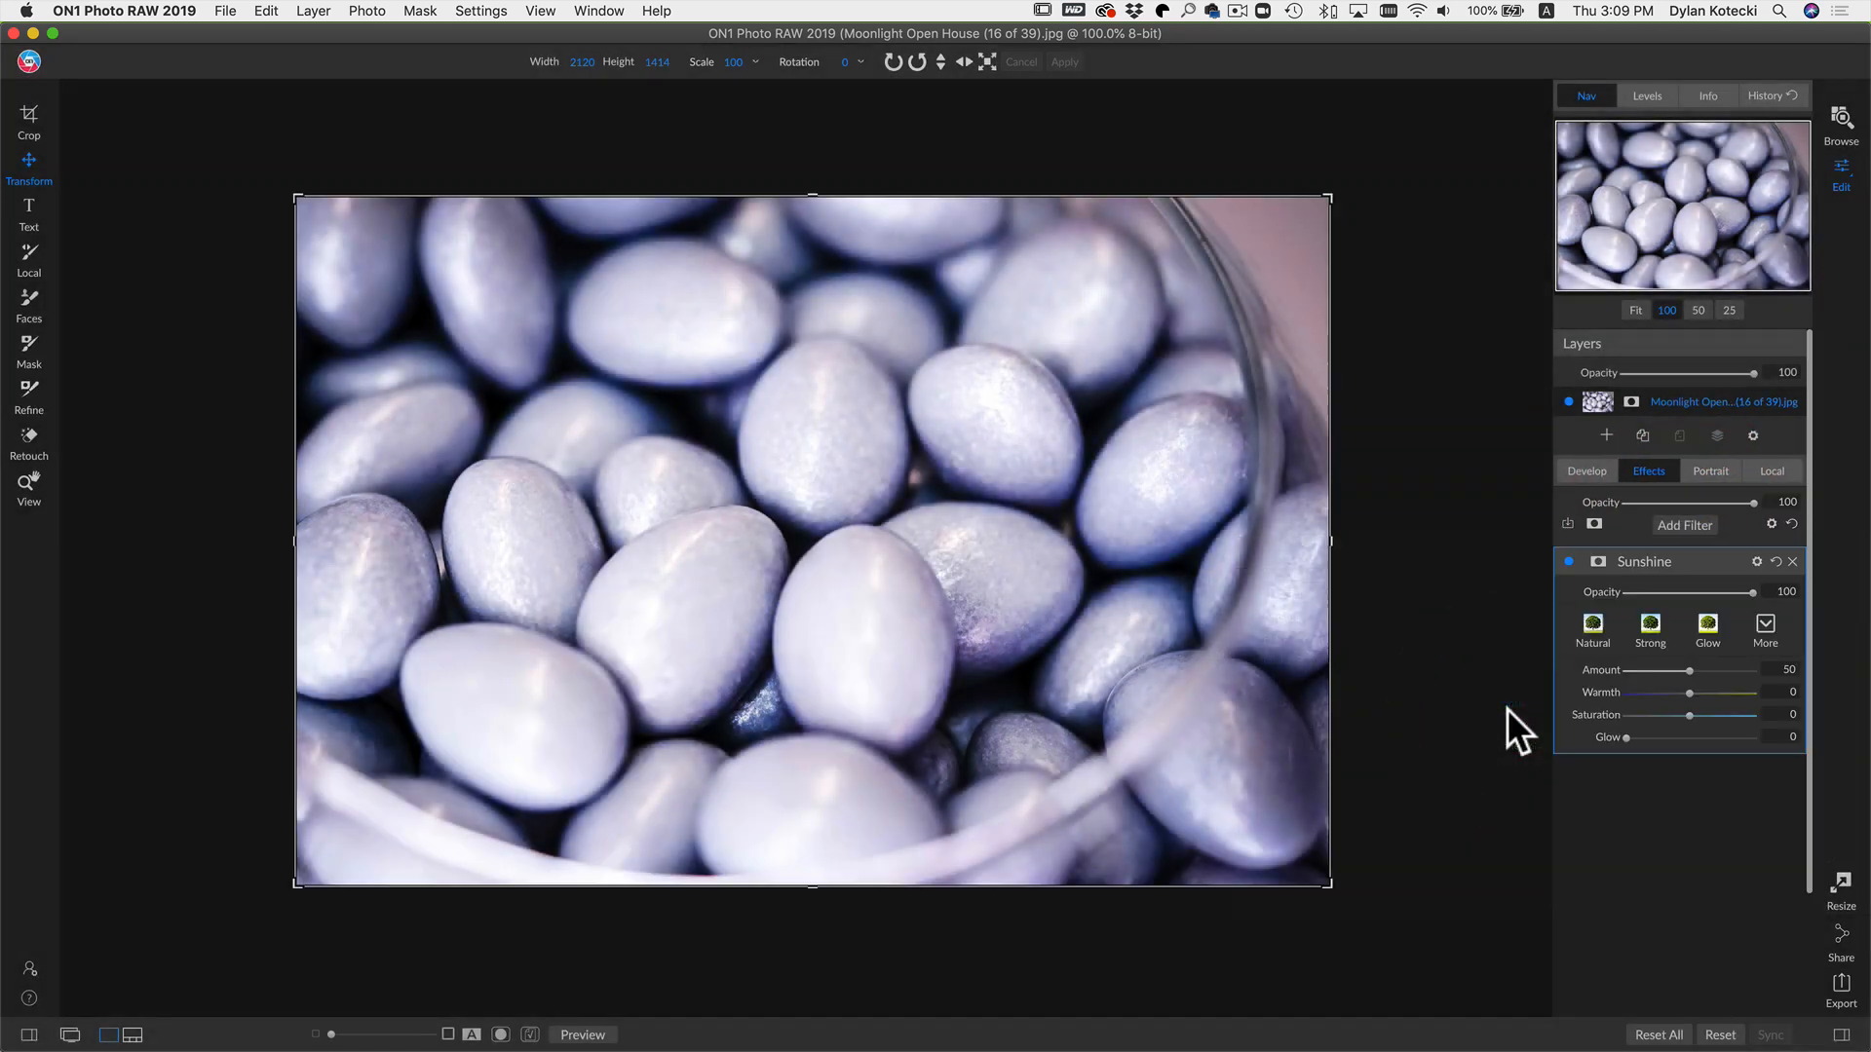
Step: Set the Sunshine filter's blending mode to Multiply
left_click(1763, 561)
left_click(1719, 629)
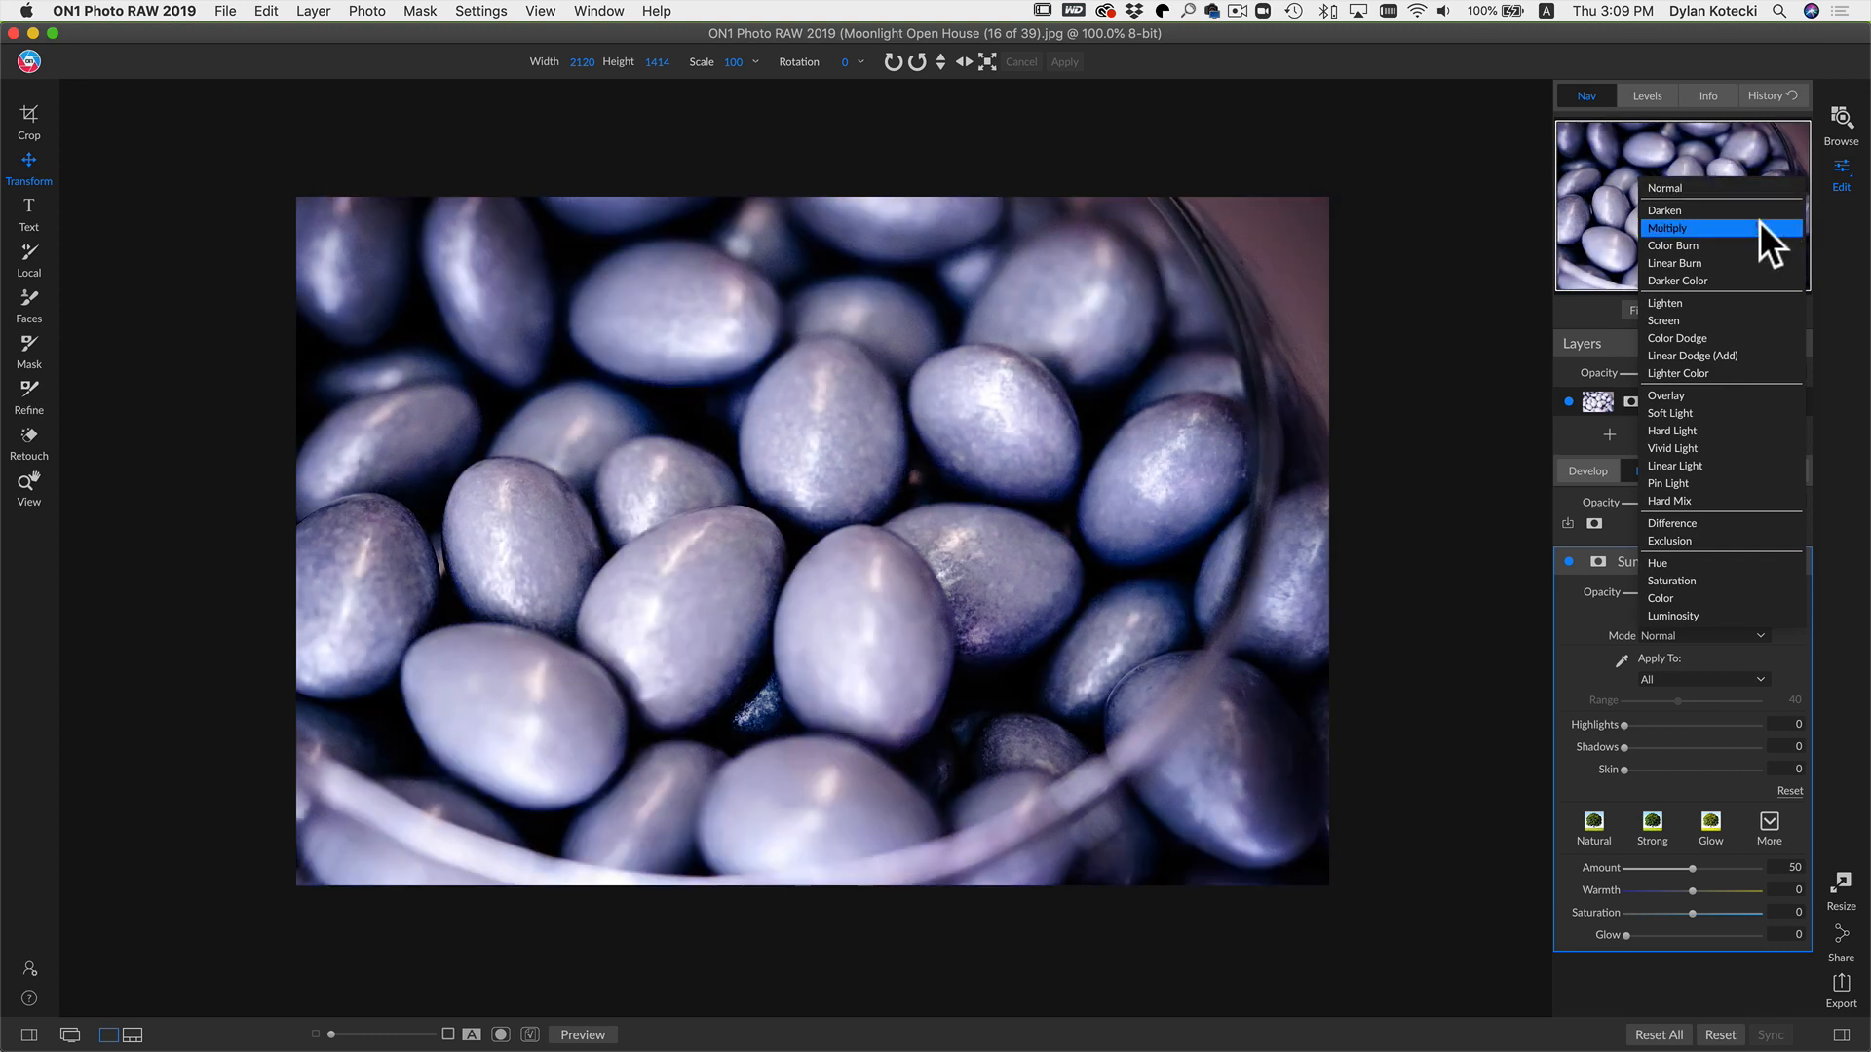
left_click(1757, 221)
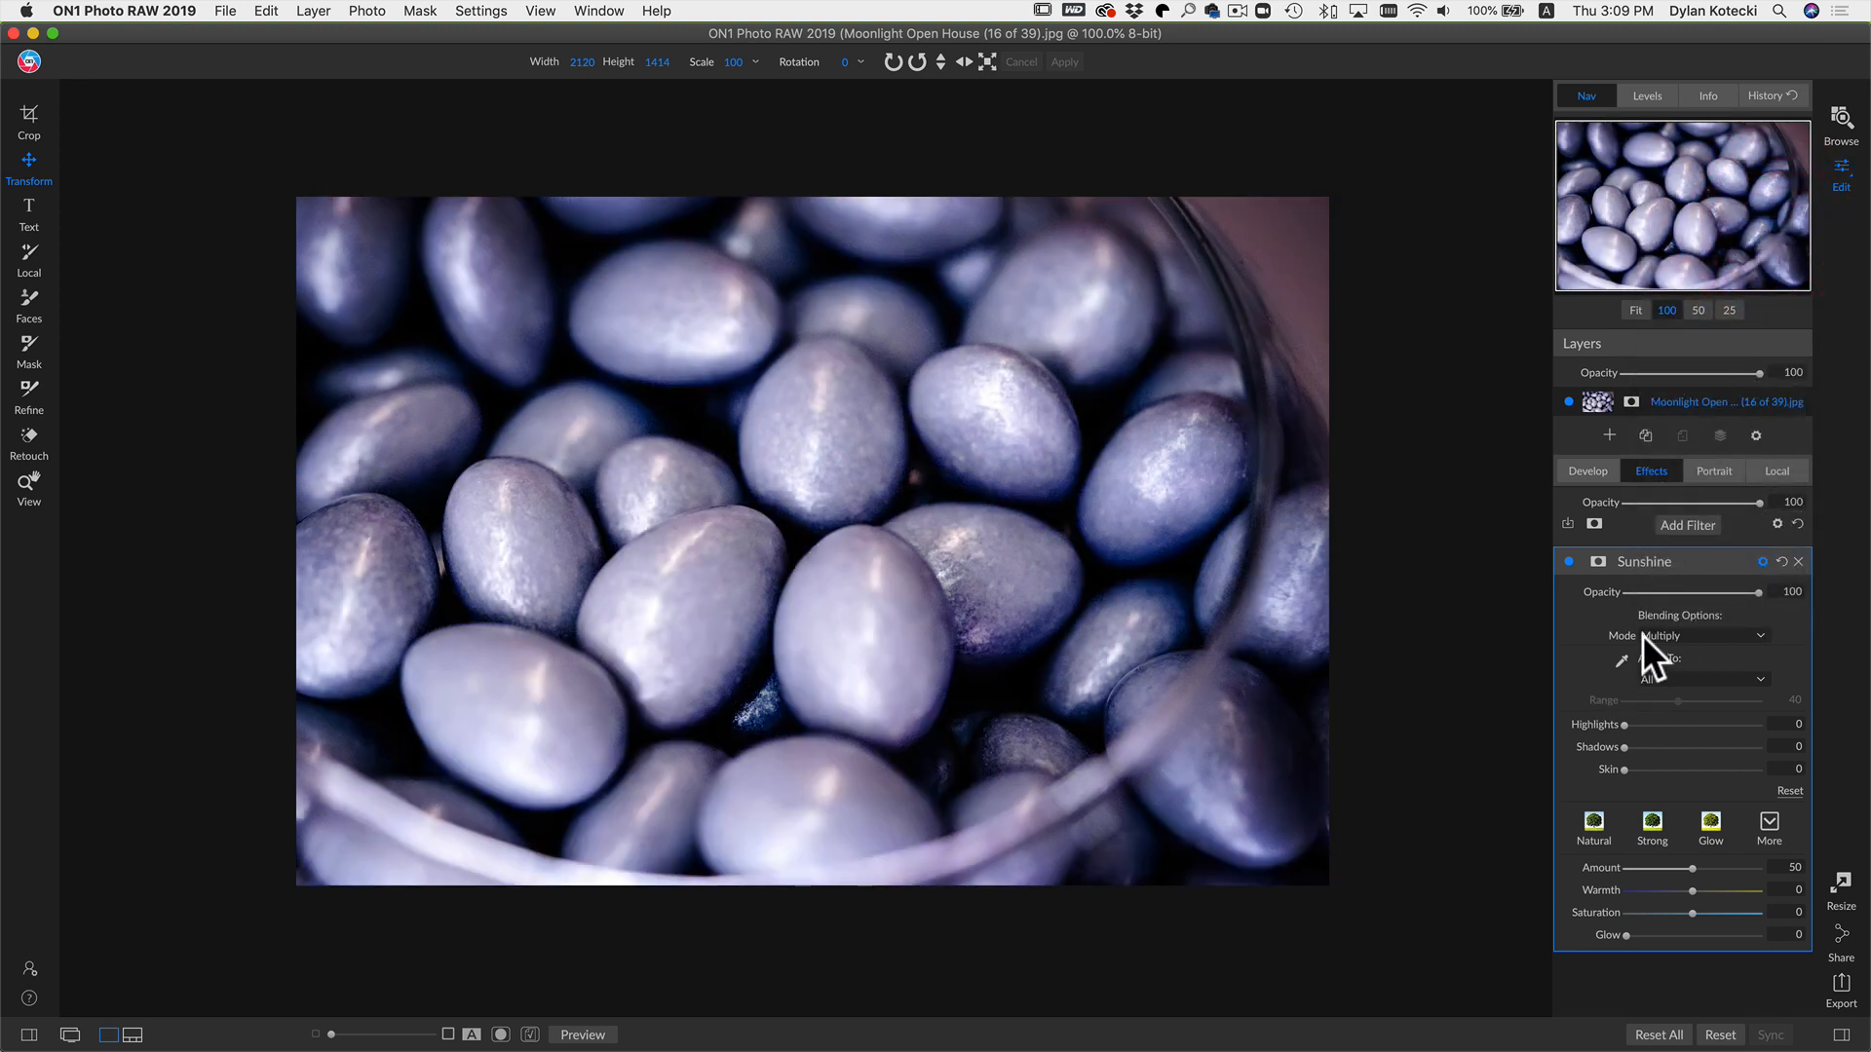
Step: Toggle the Sunshine filter off and on to compare, and remove it
left_click(1567, 561)
left_click(1567, 561)
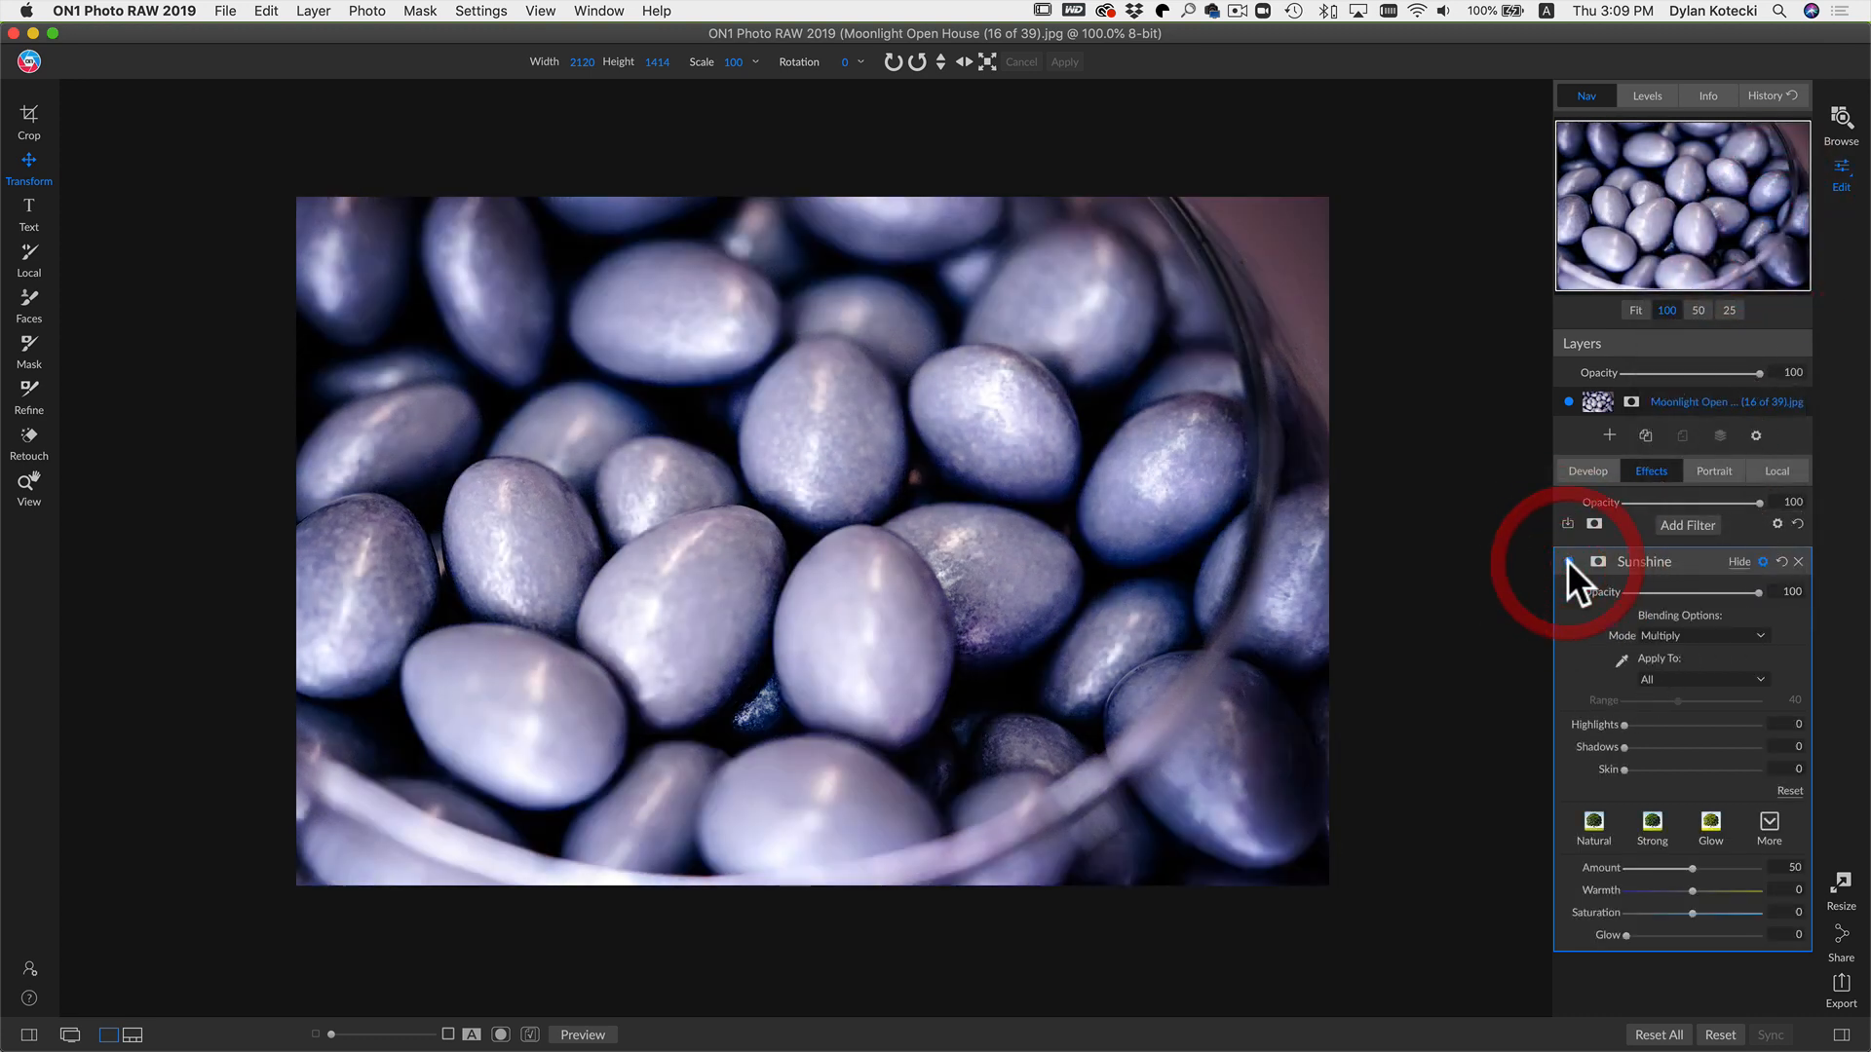
left_click(1795, 561)
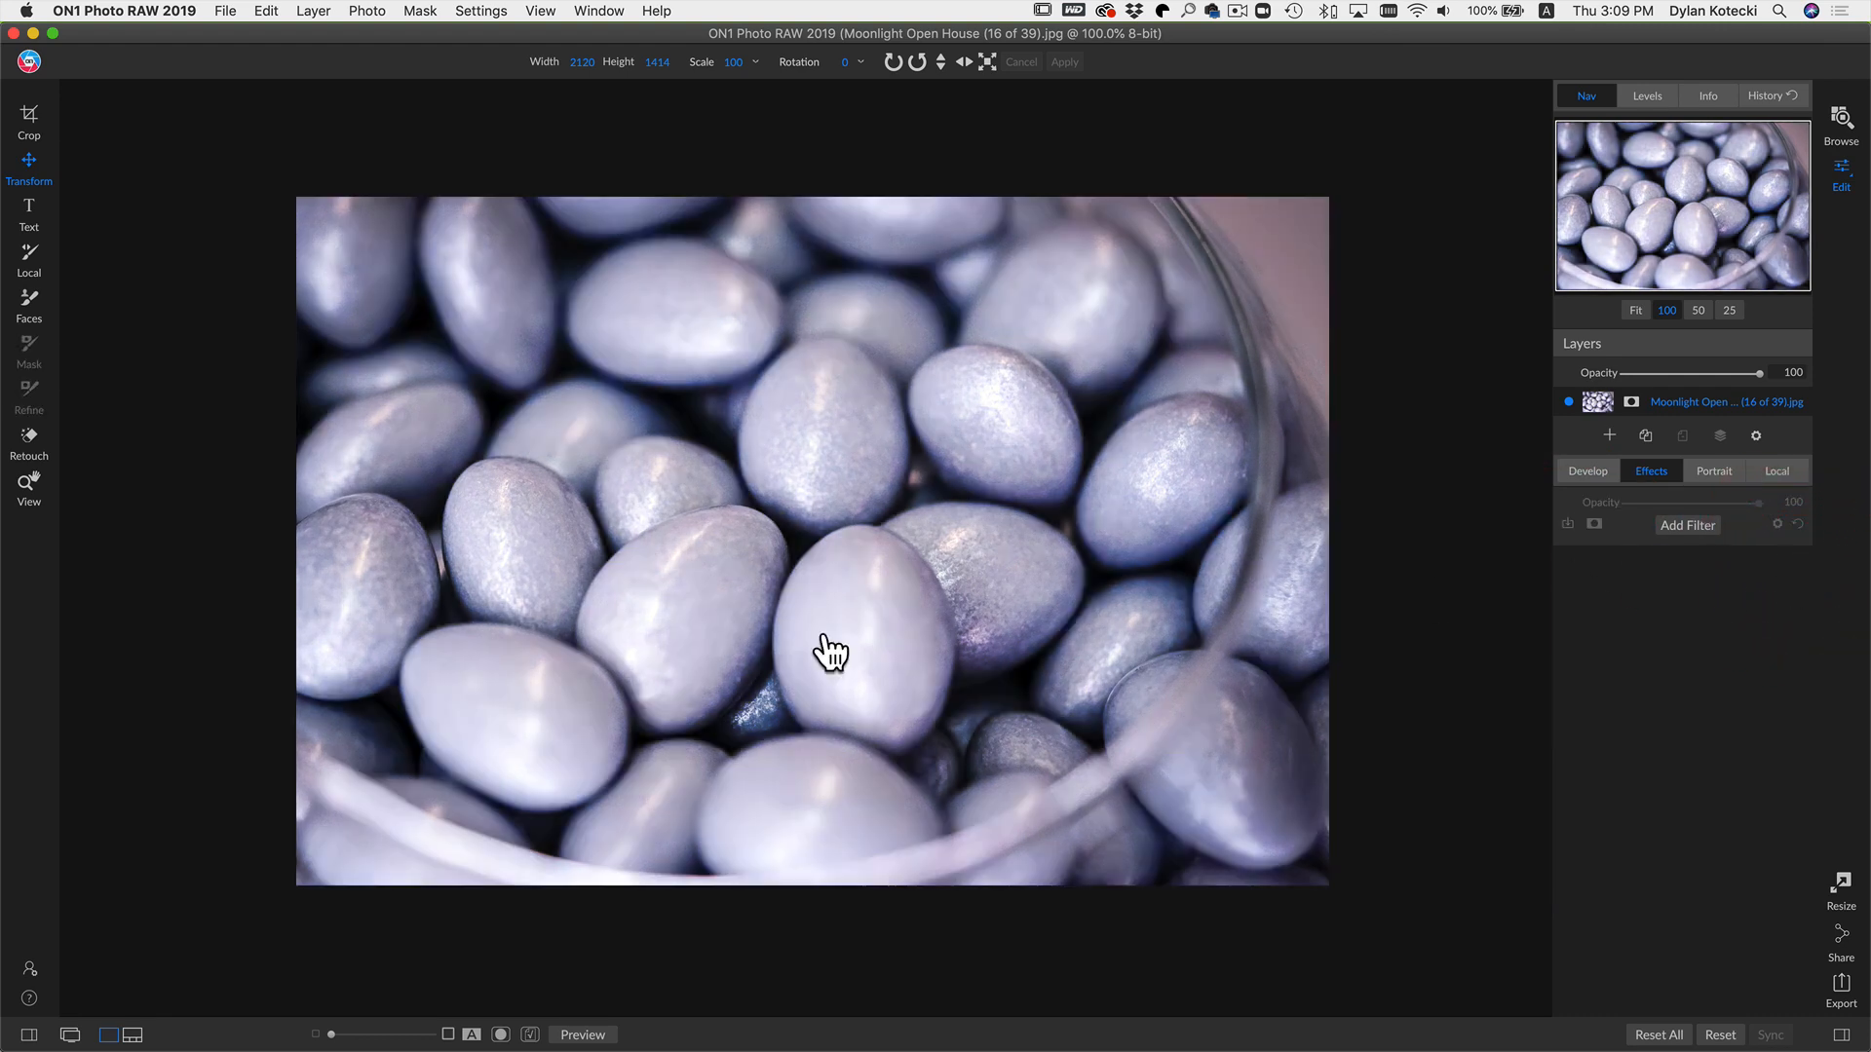
Step: Switch back to the Blending Modes document and scroll to the Screen notes
key("super+Tab")
scroll(948, 634, "down", 8)
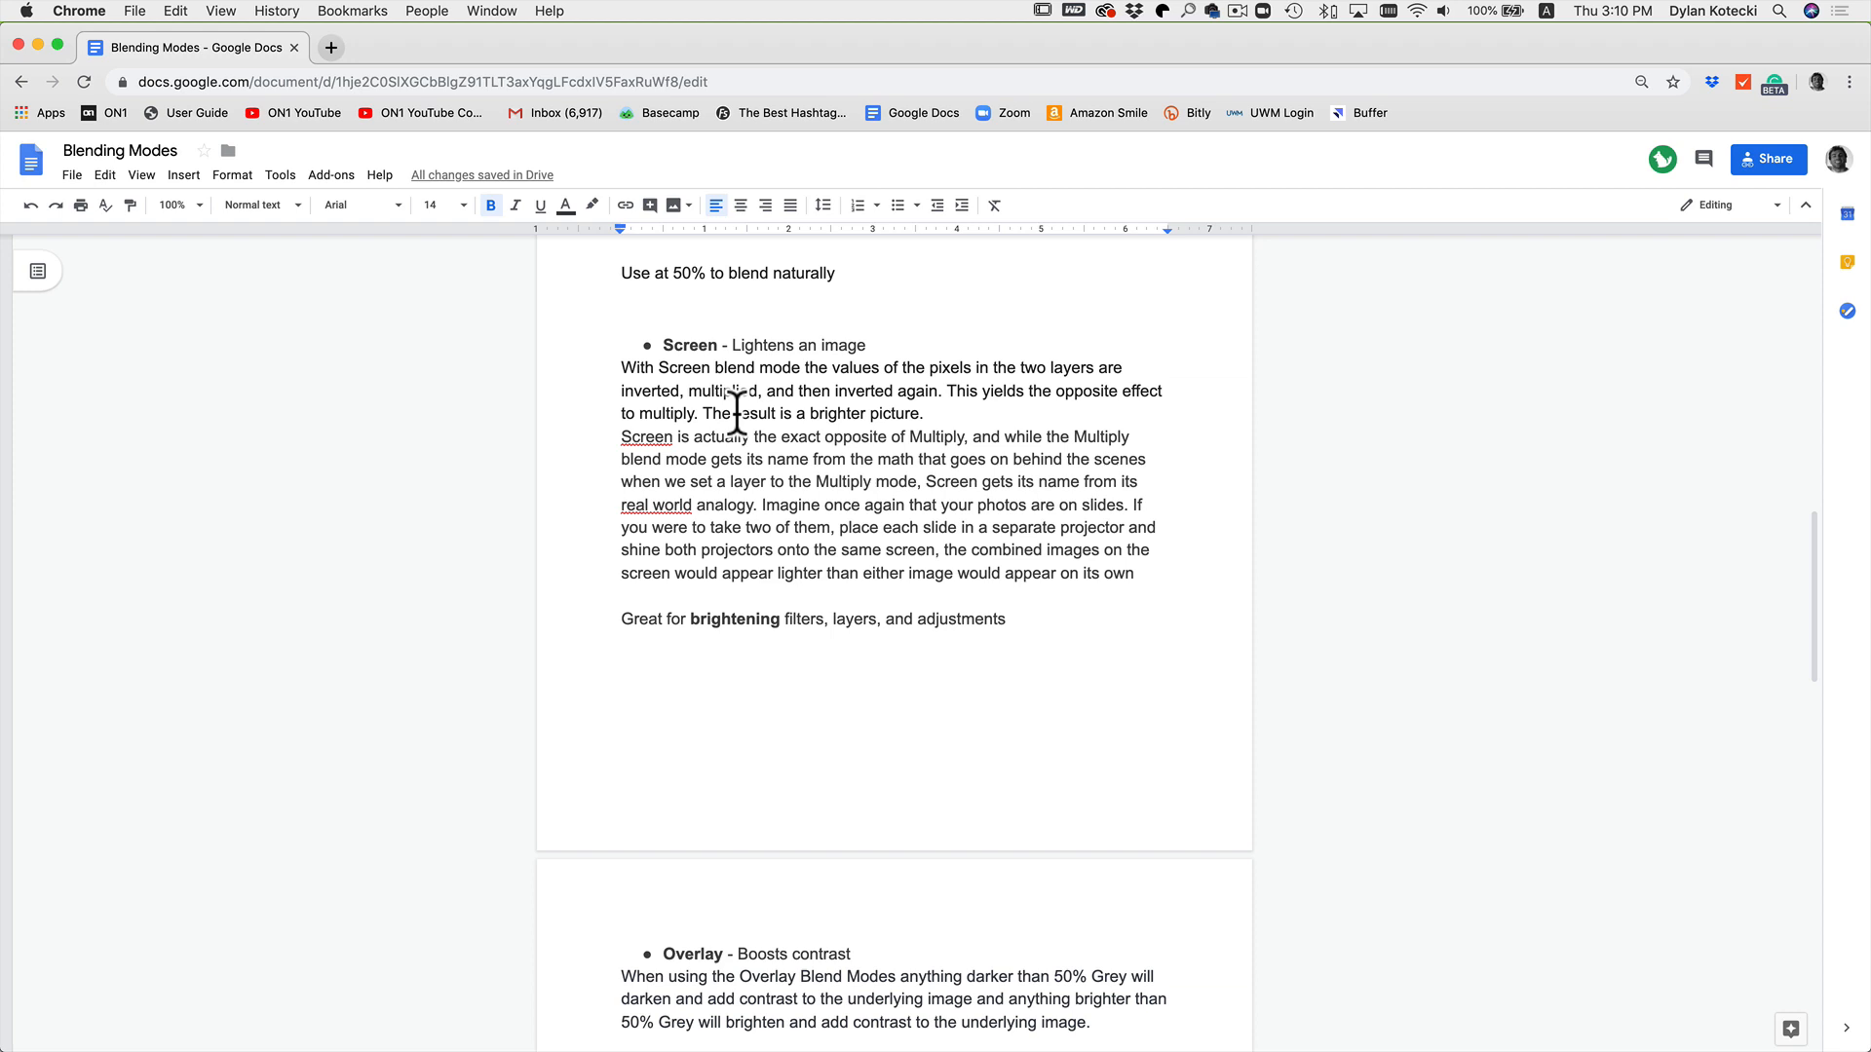
Step: Switch to ON1 Photo RAW, add a Vignette filter and set its Brightness to 100
mouse_move(808, 1048)
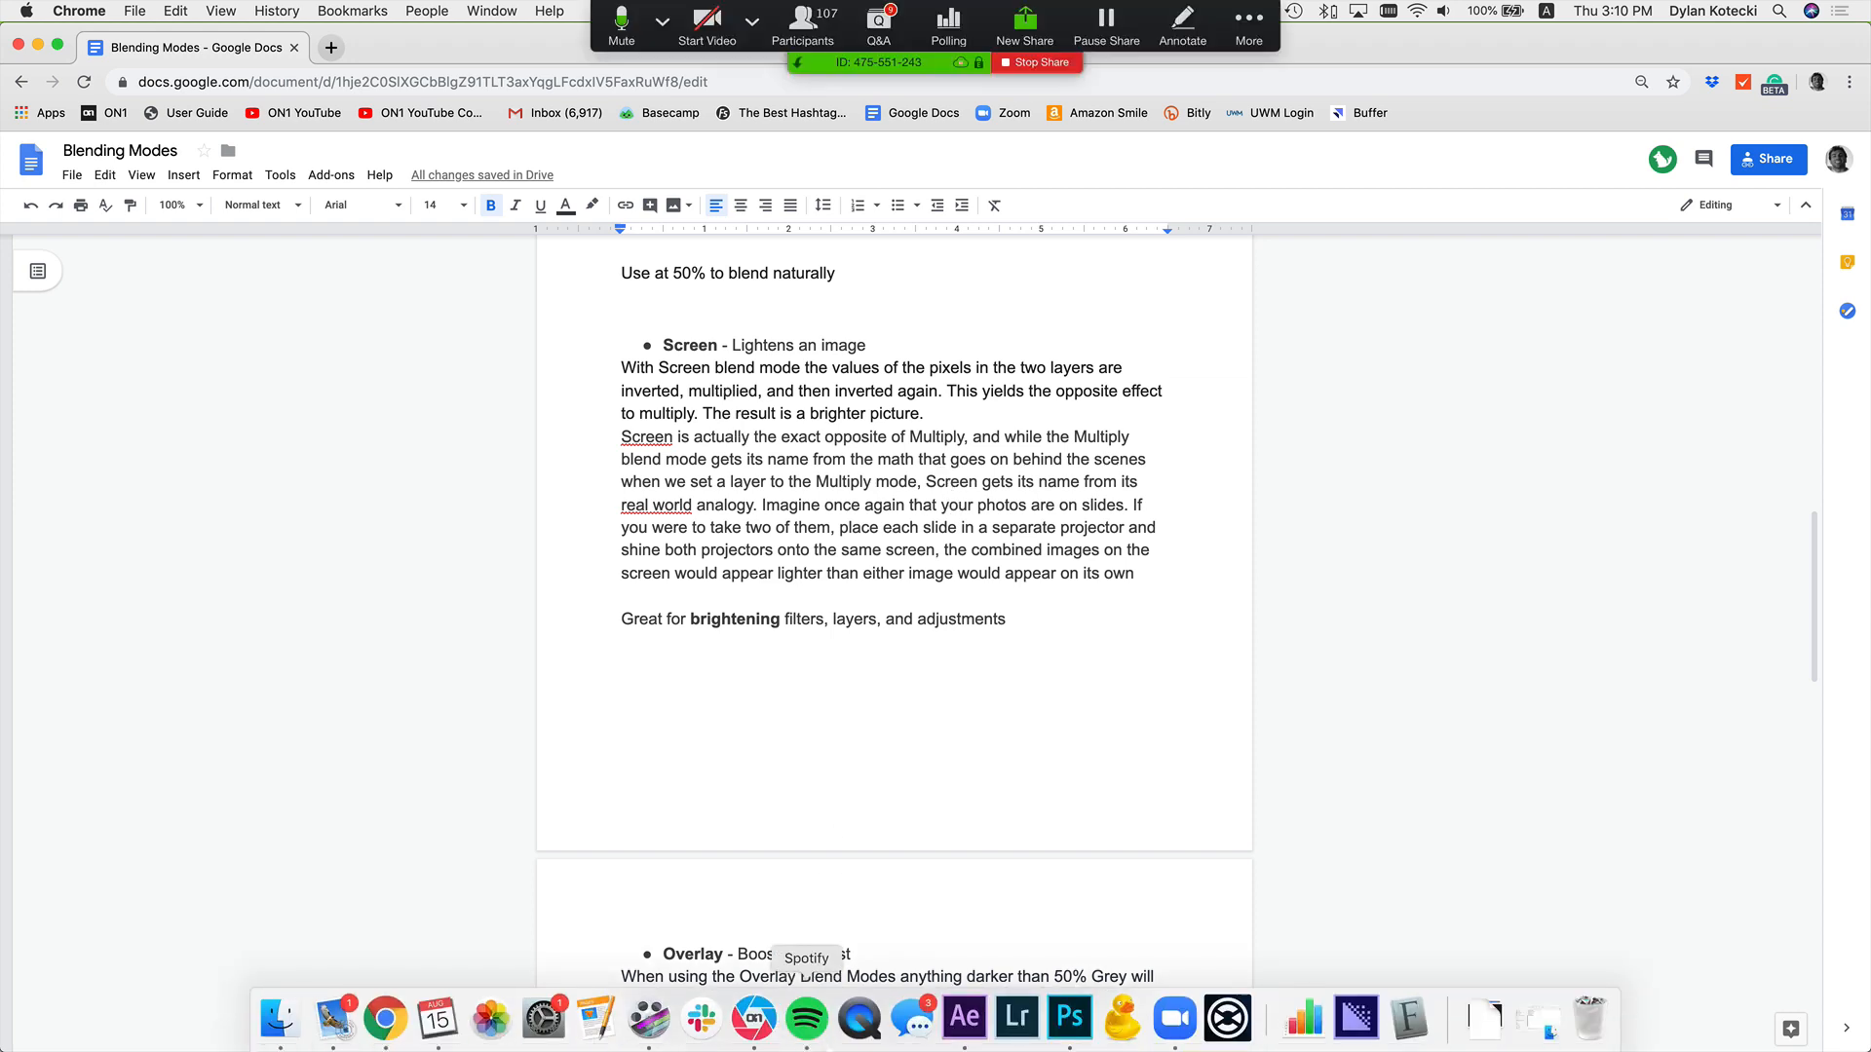
left_click(755, 1021)
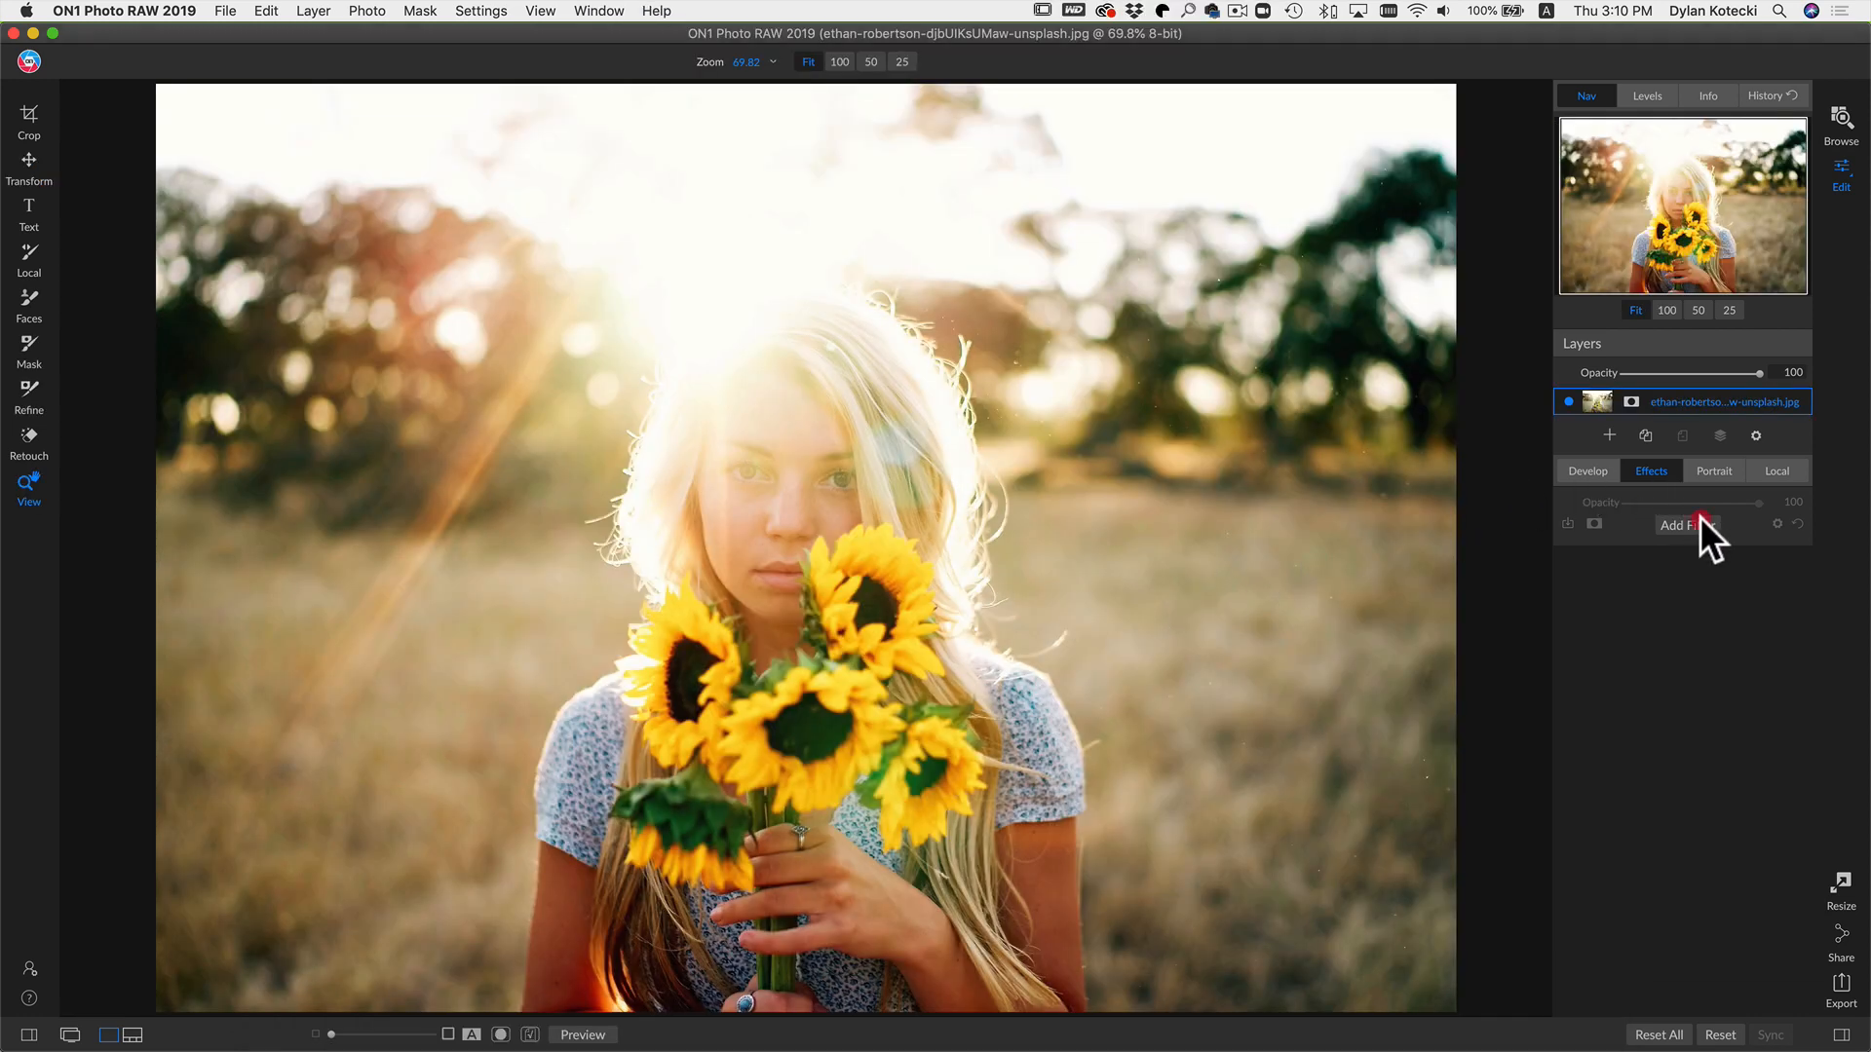
left_click(1700, 518)
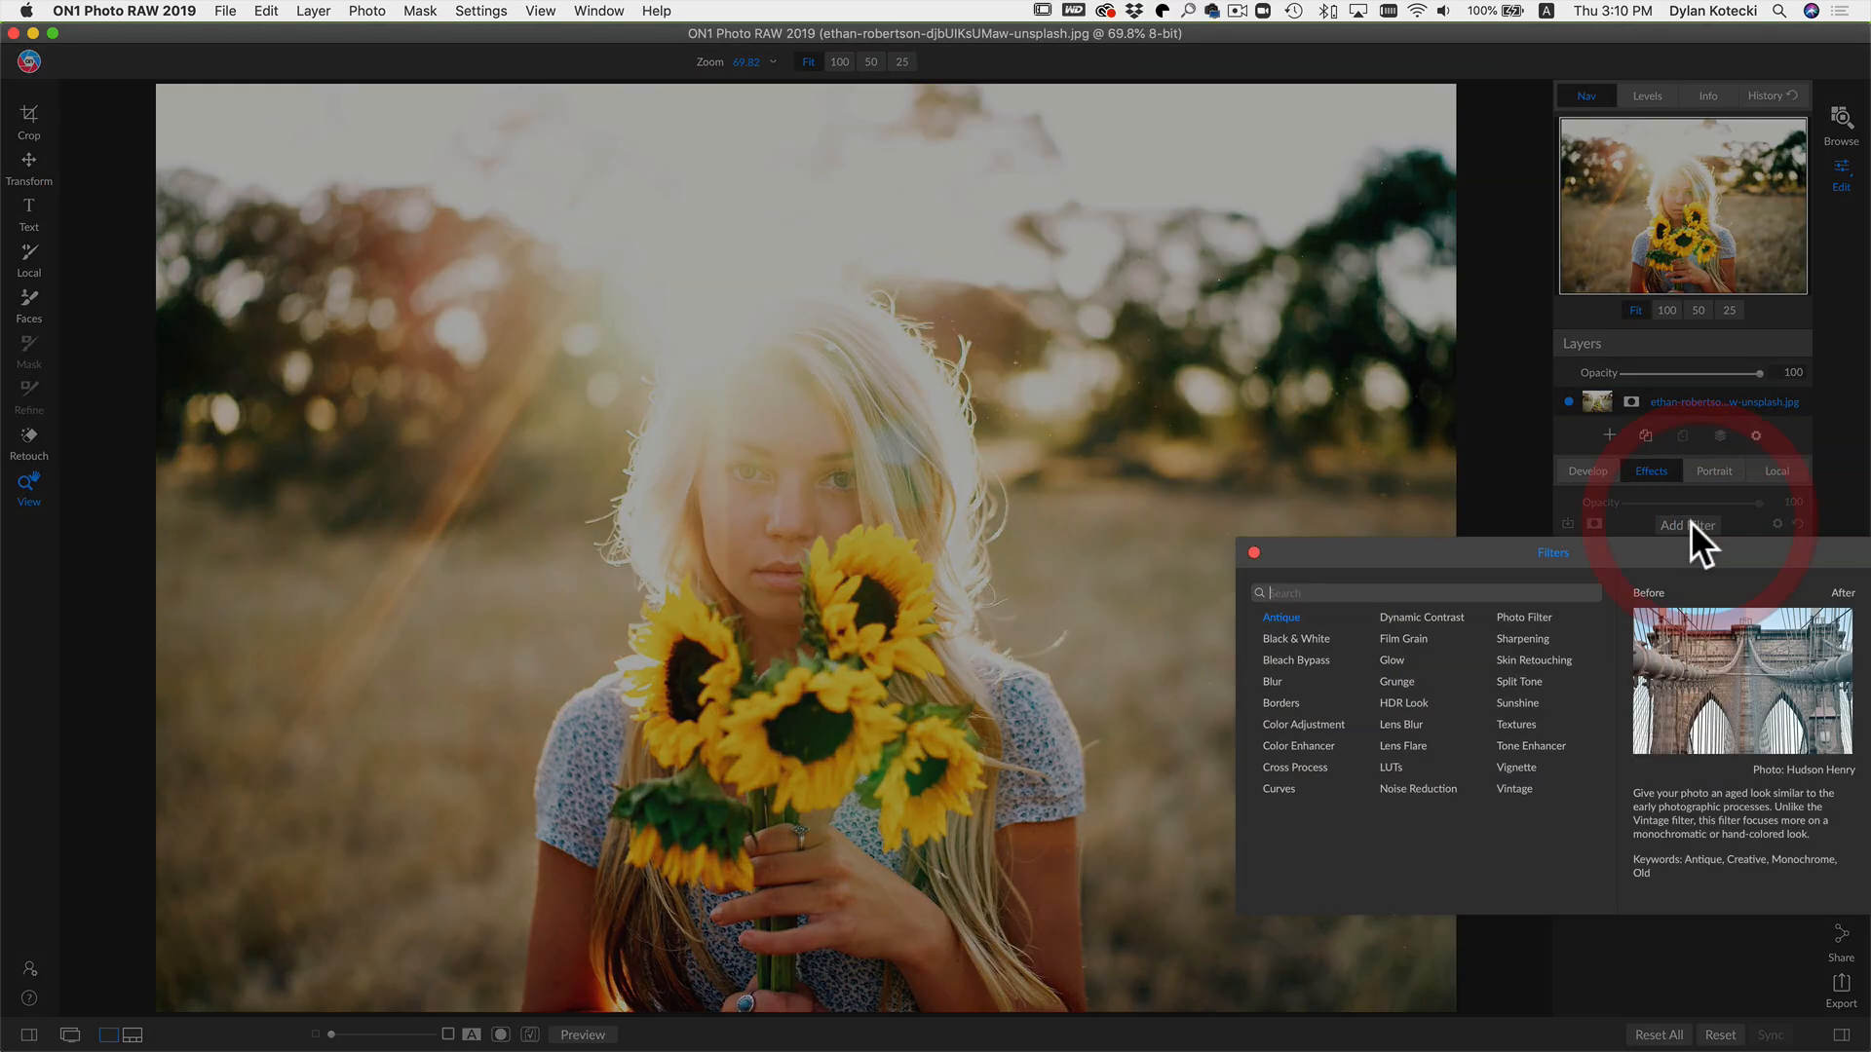
left_click(1518, 768)
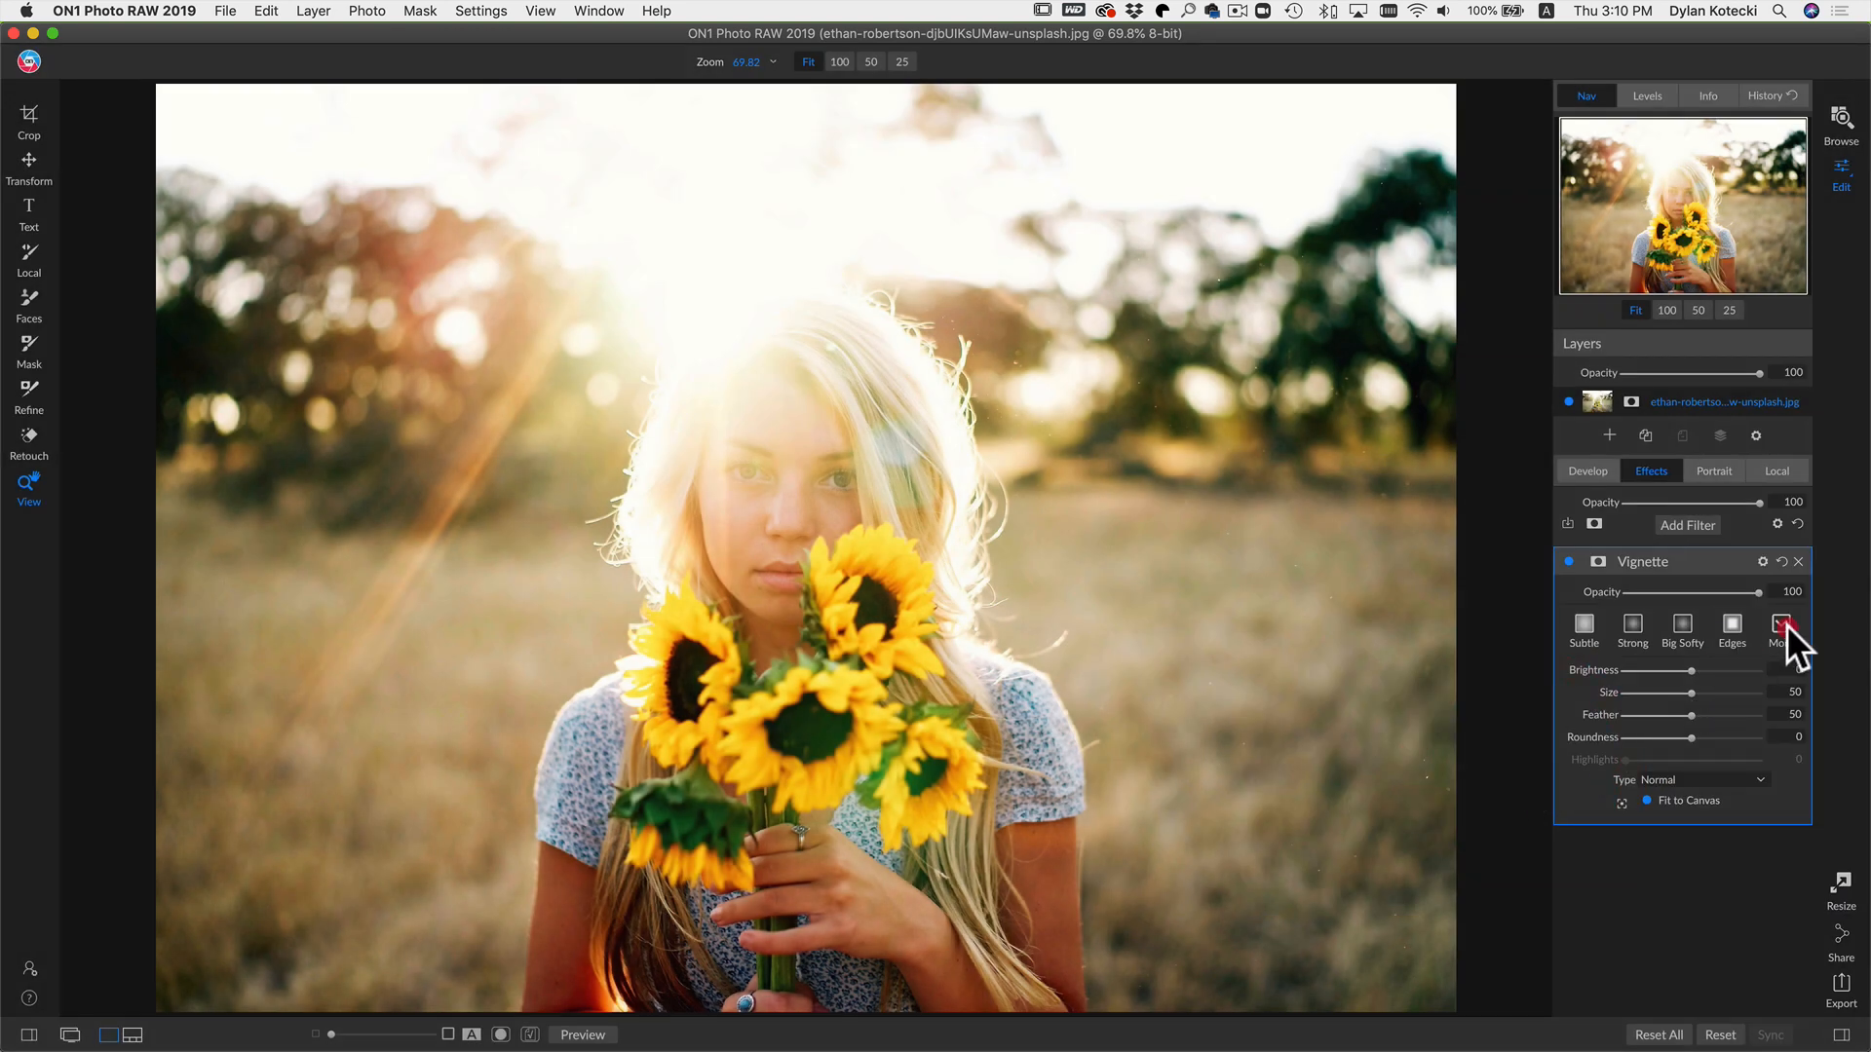
left_click(1784, 624)
left_click(1756, 838)
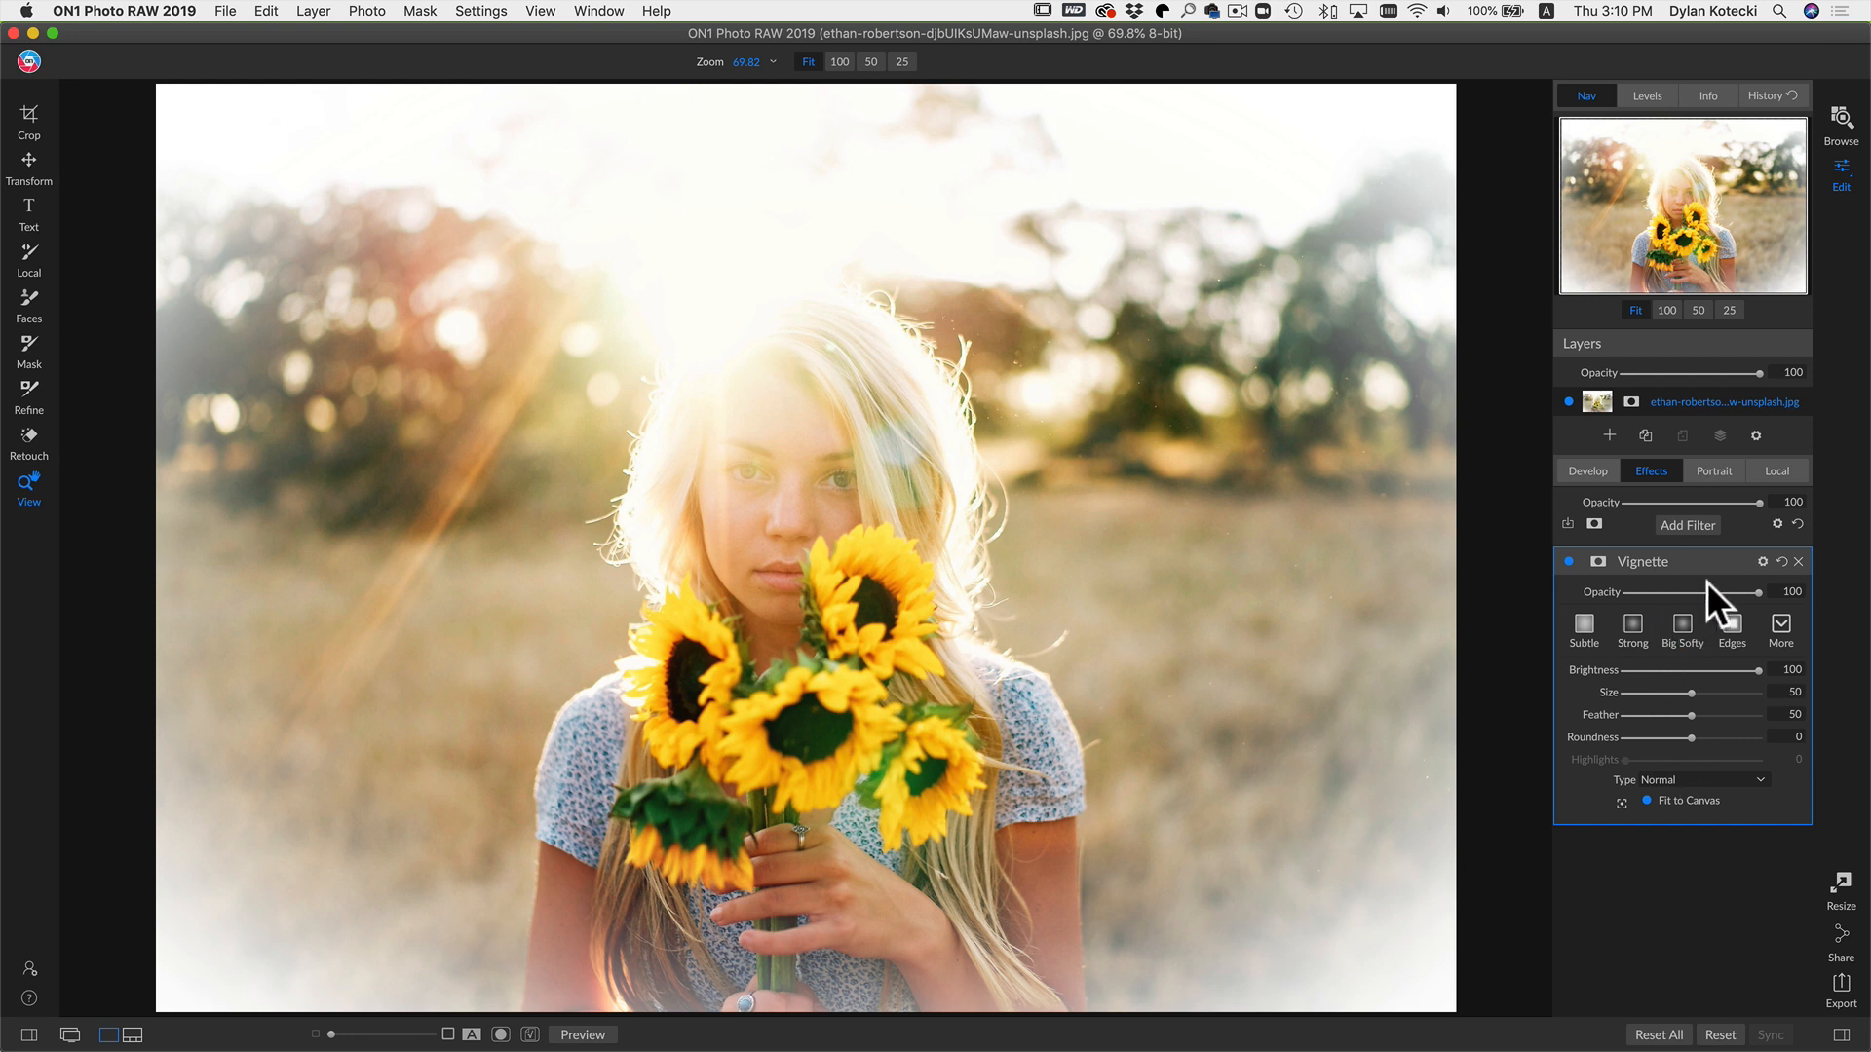
Step: Open the Vignette filter's blending options and set its blend mode to Screen
left_click(1762, 561)
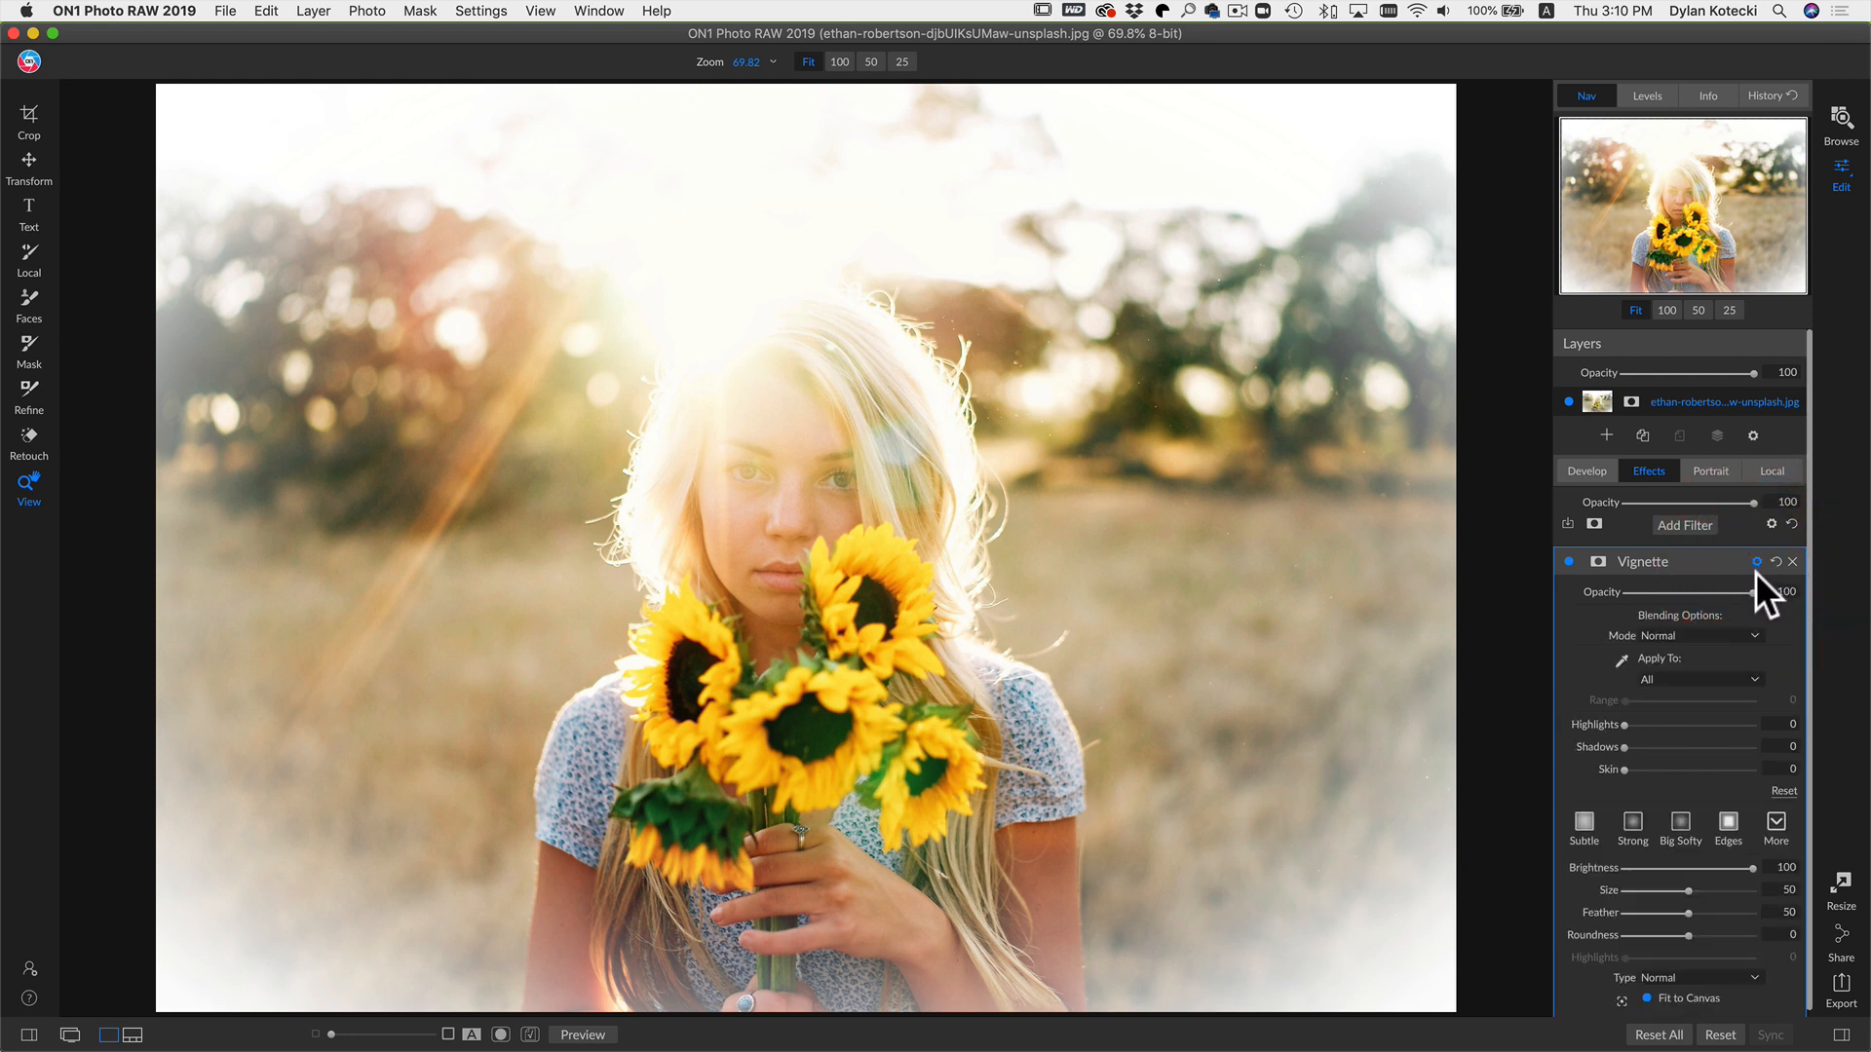
left_click(1678, 637)
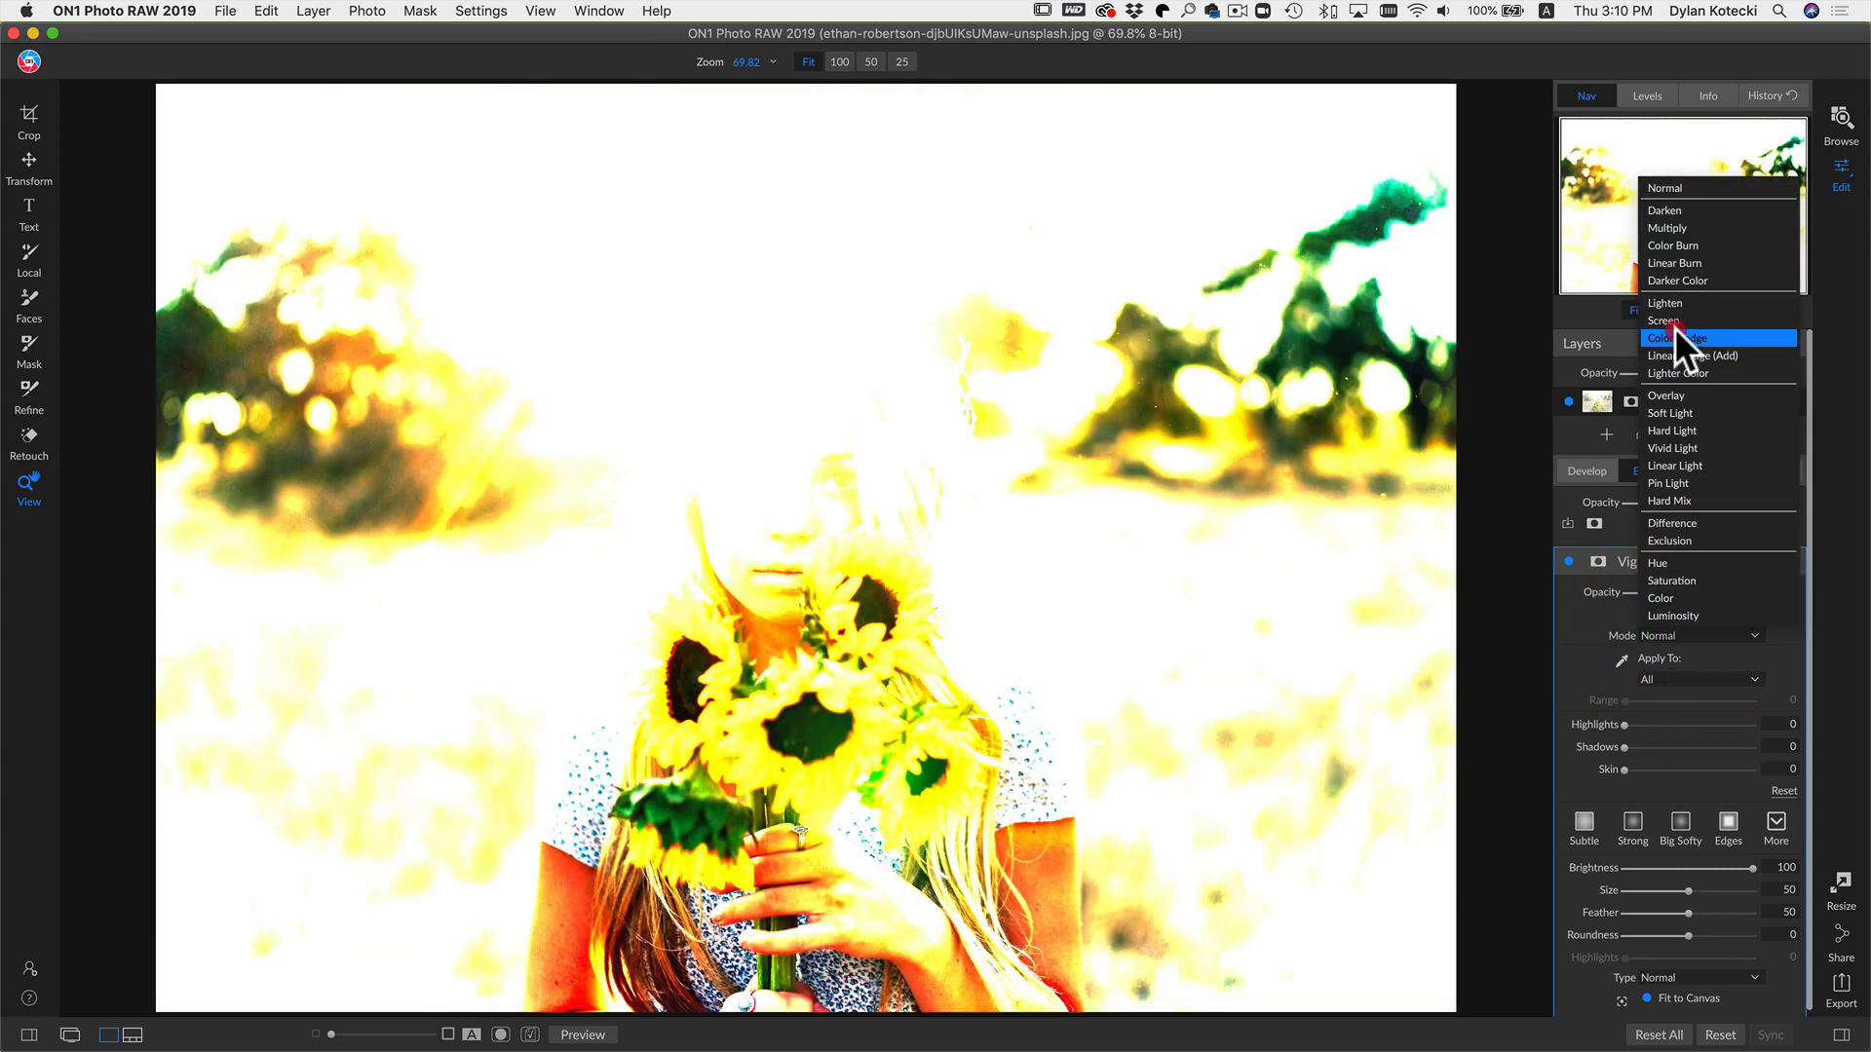
left_click(1674, 331)
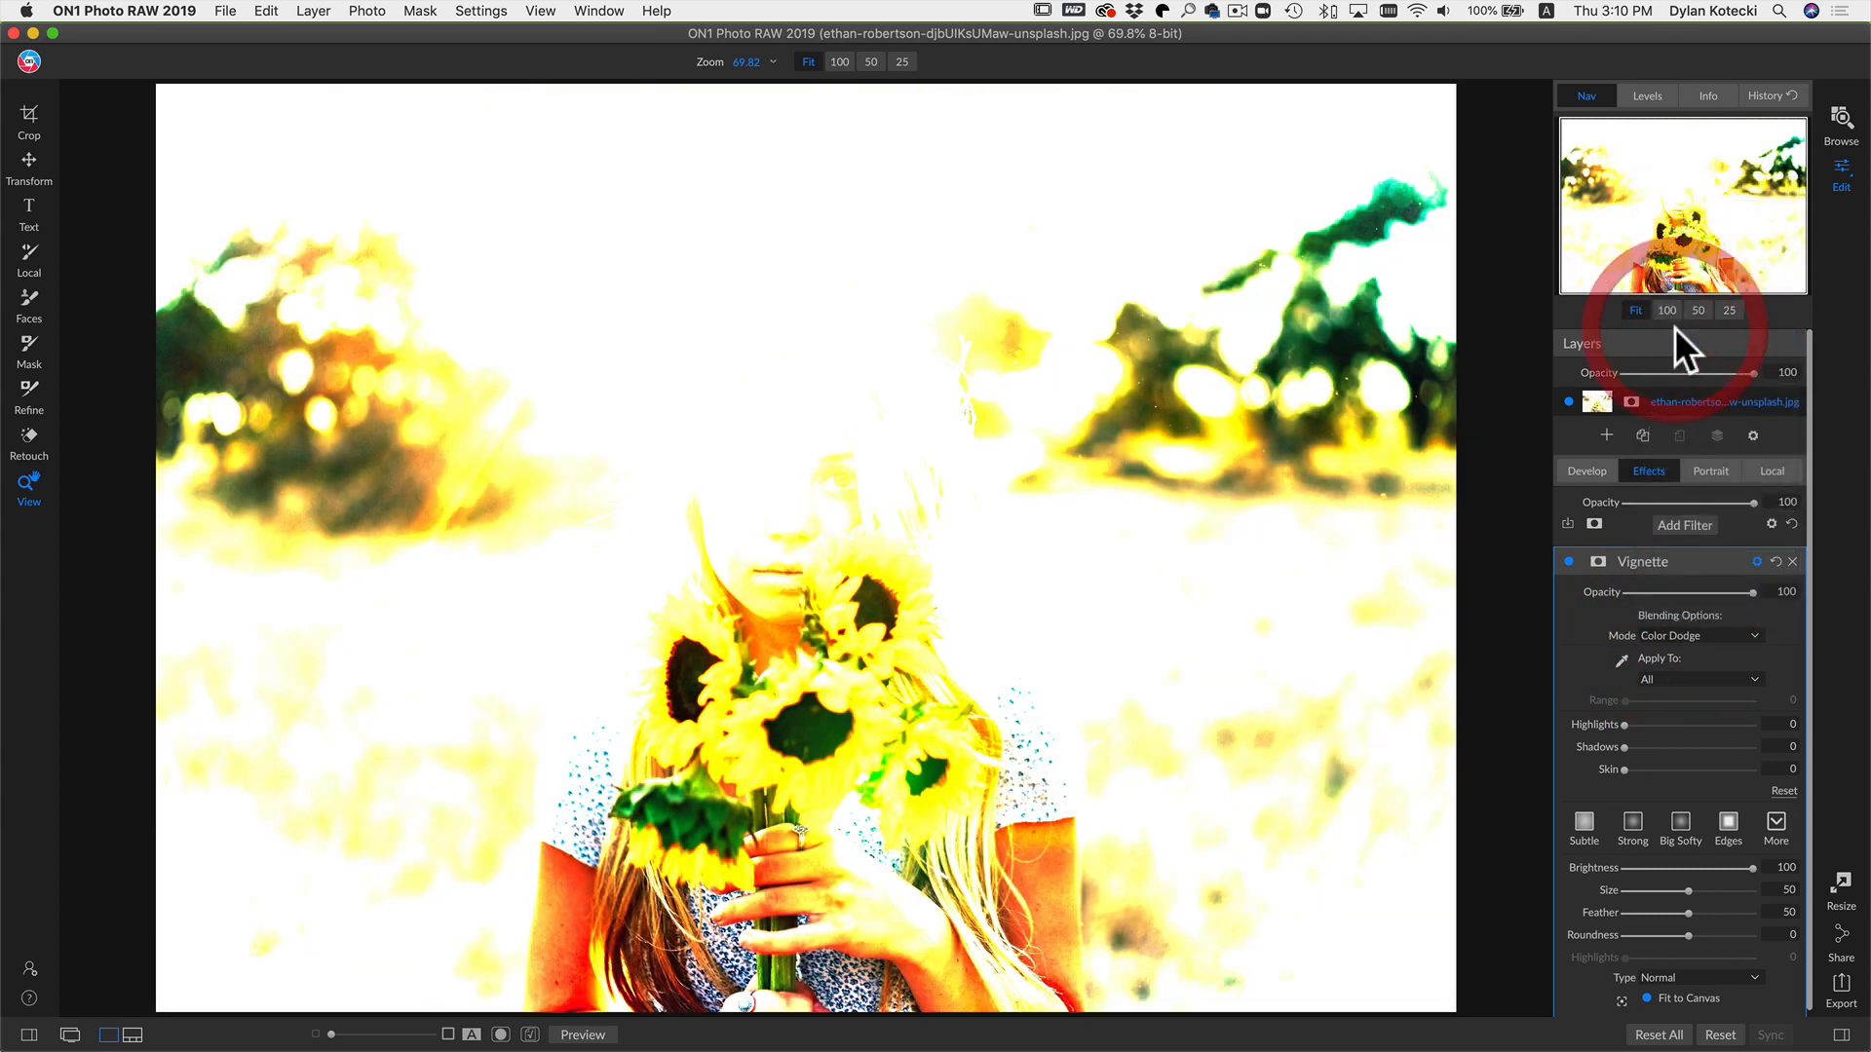
left_click(1752, 436)
left_click(1752, 436)
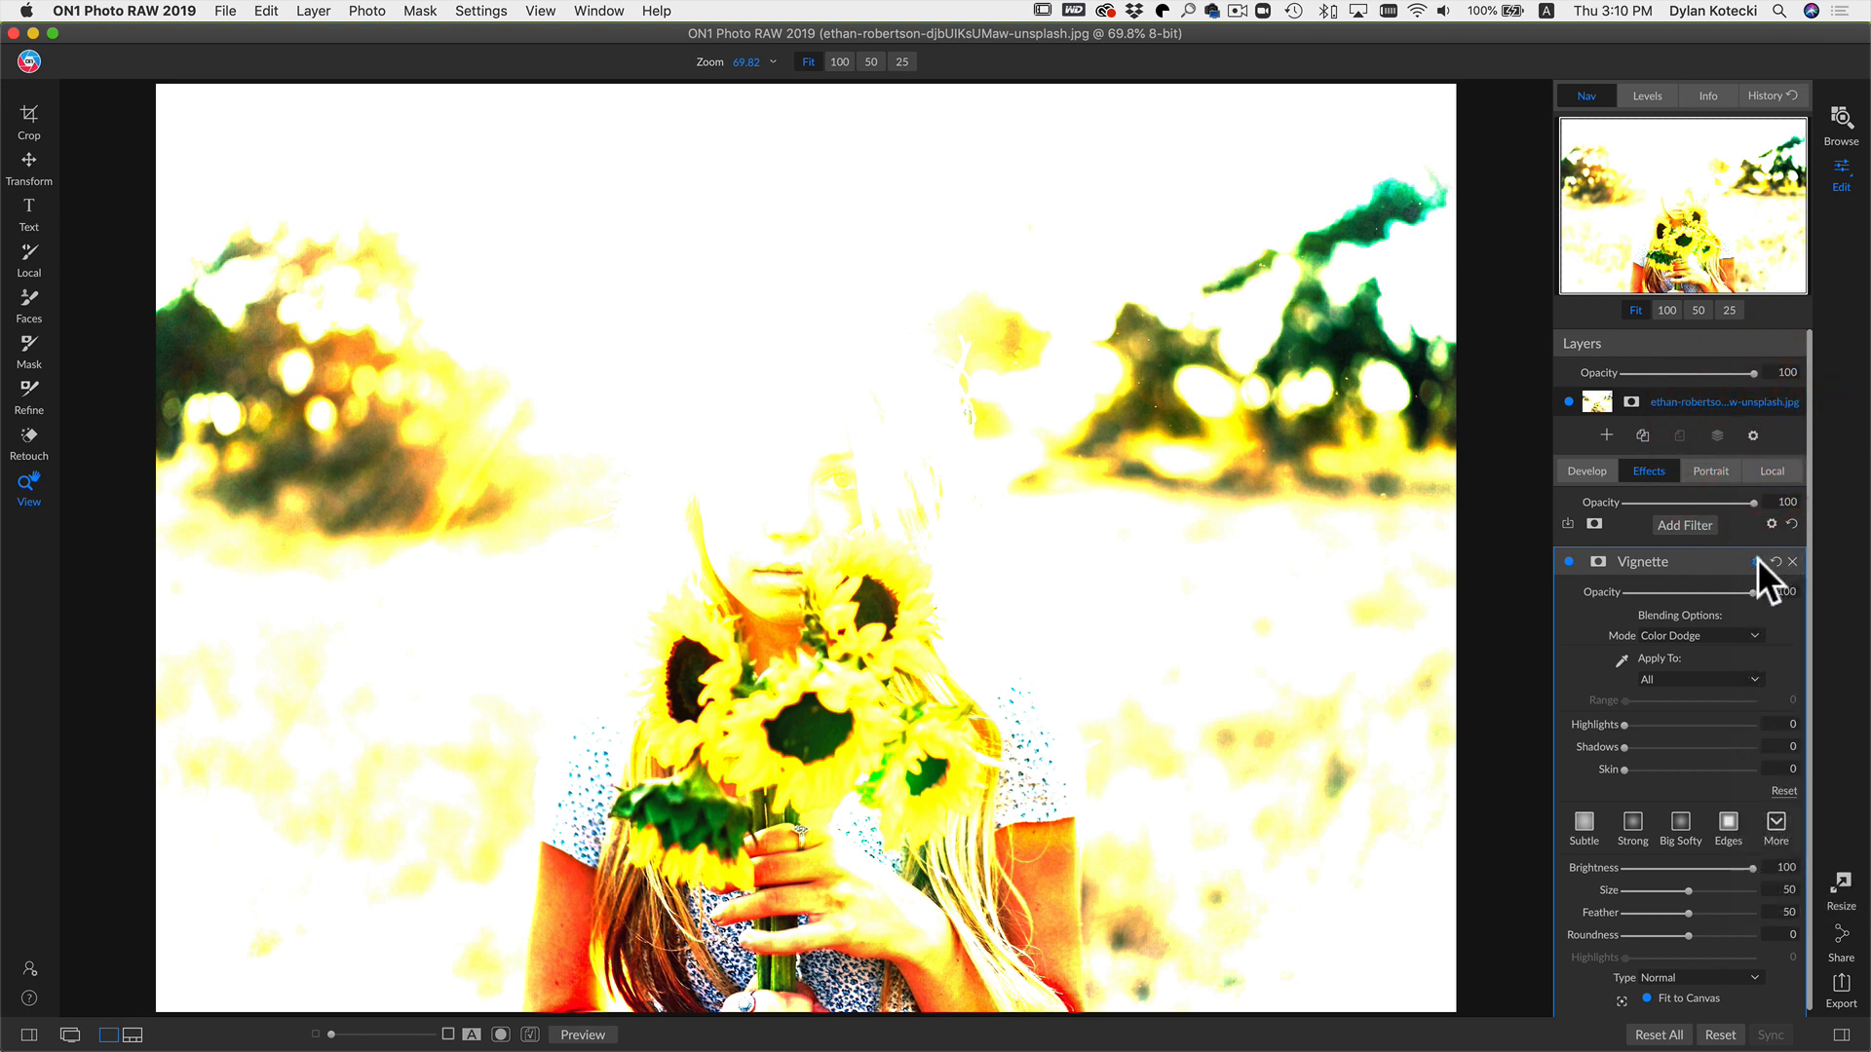
left_click(1757, 561)
left_click(1756, 562)
left_click(1722, 637)
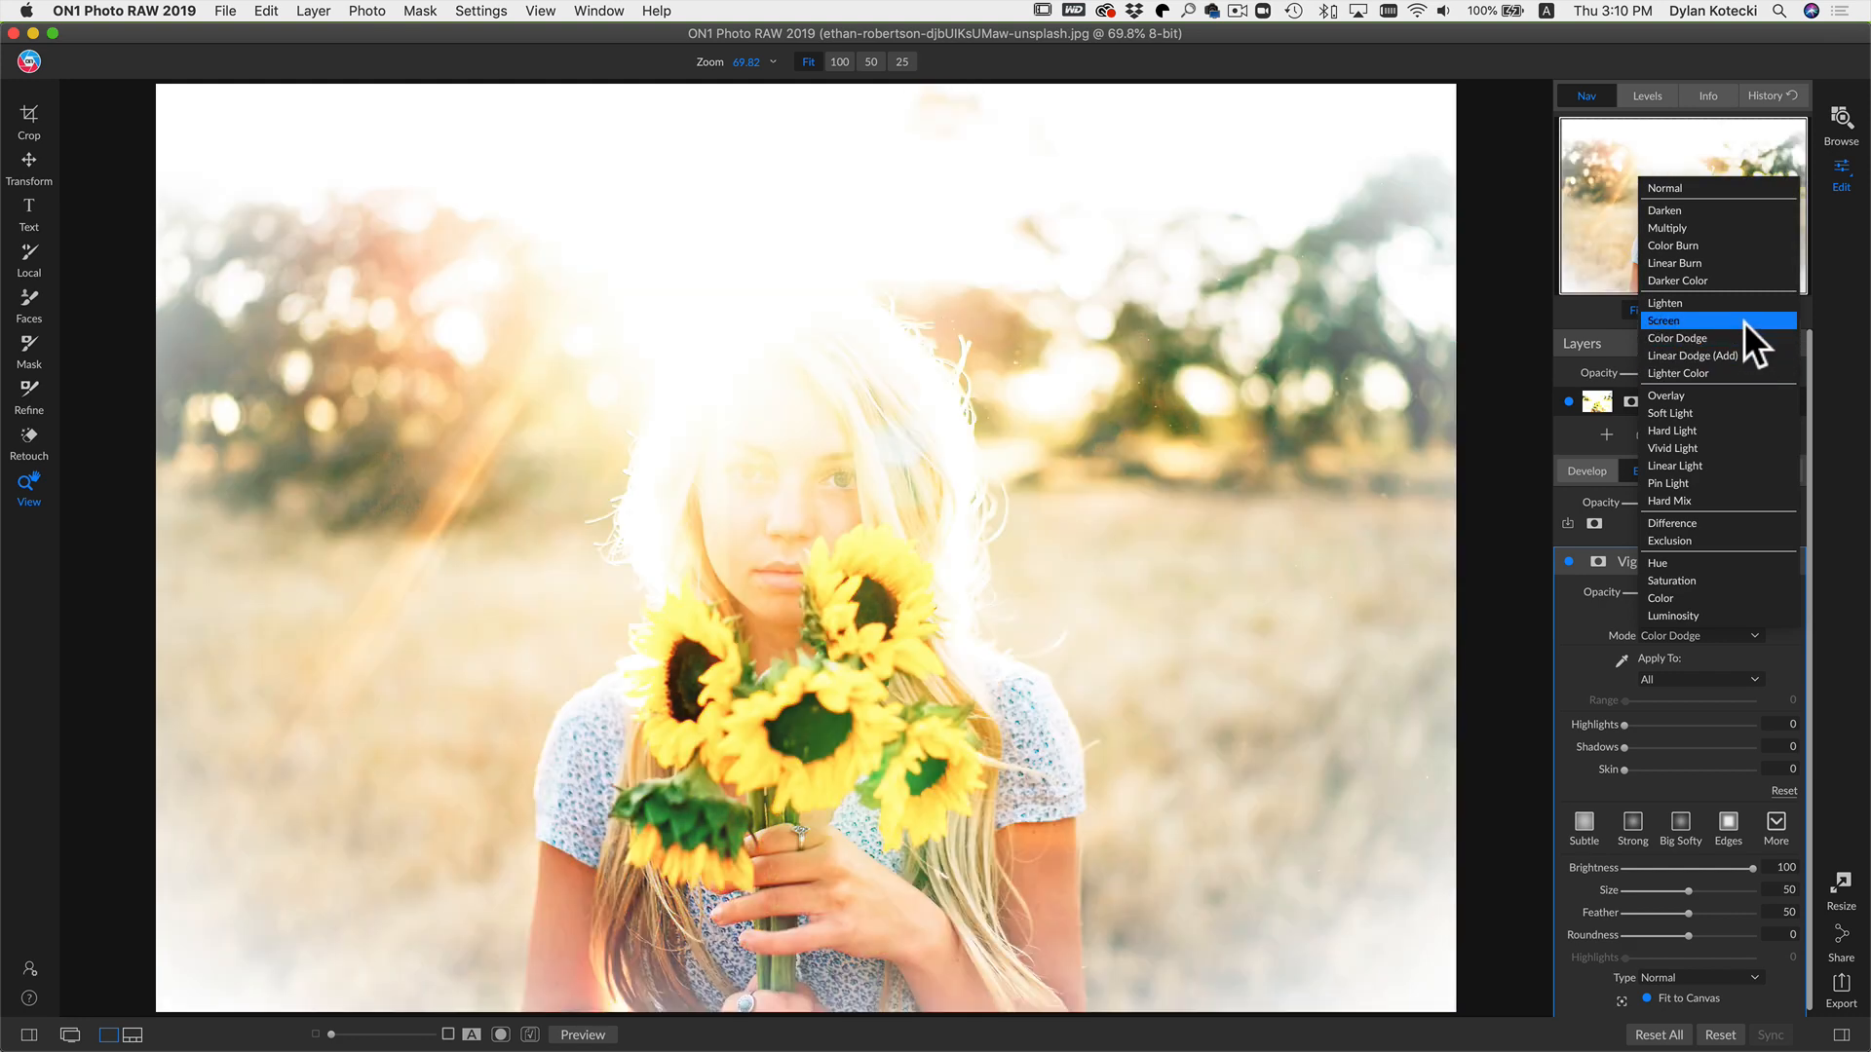
left_click(1744, 319)
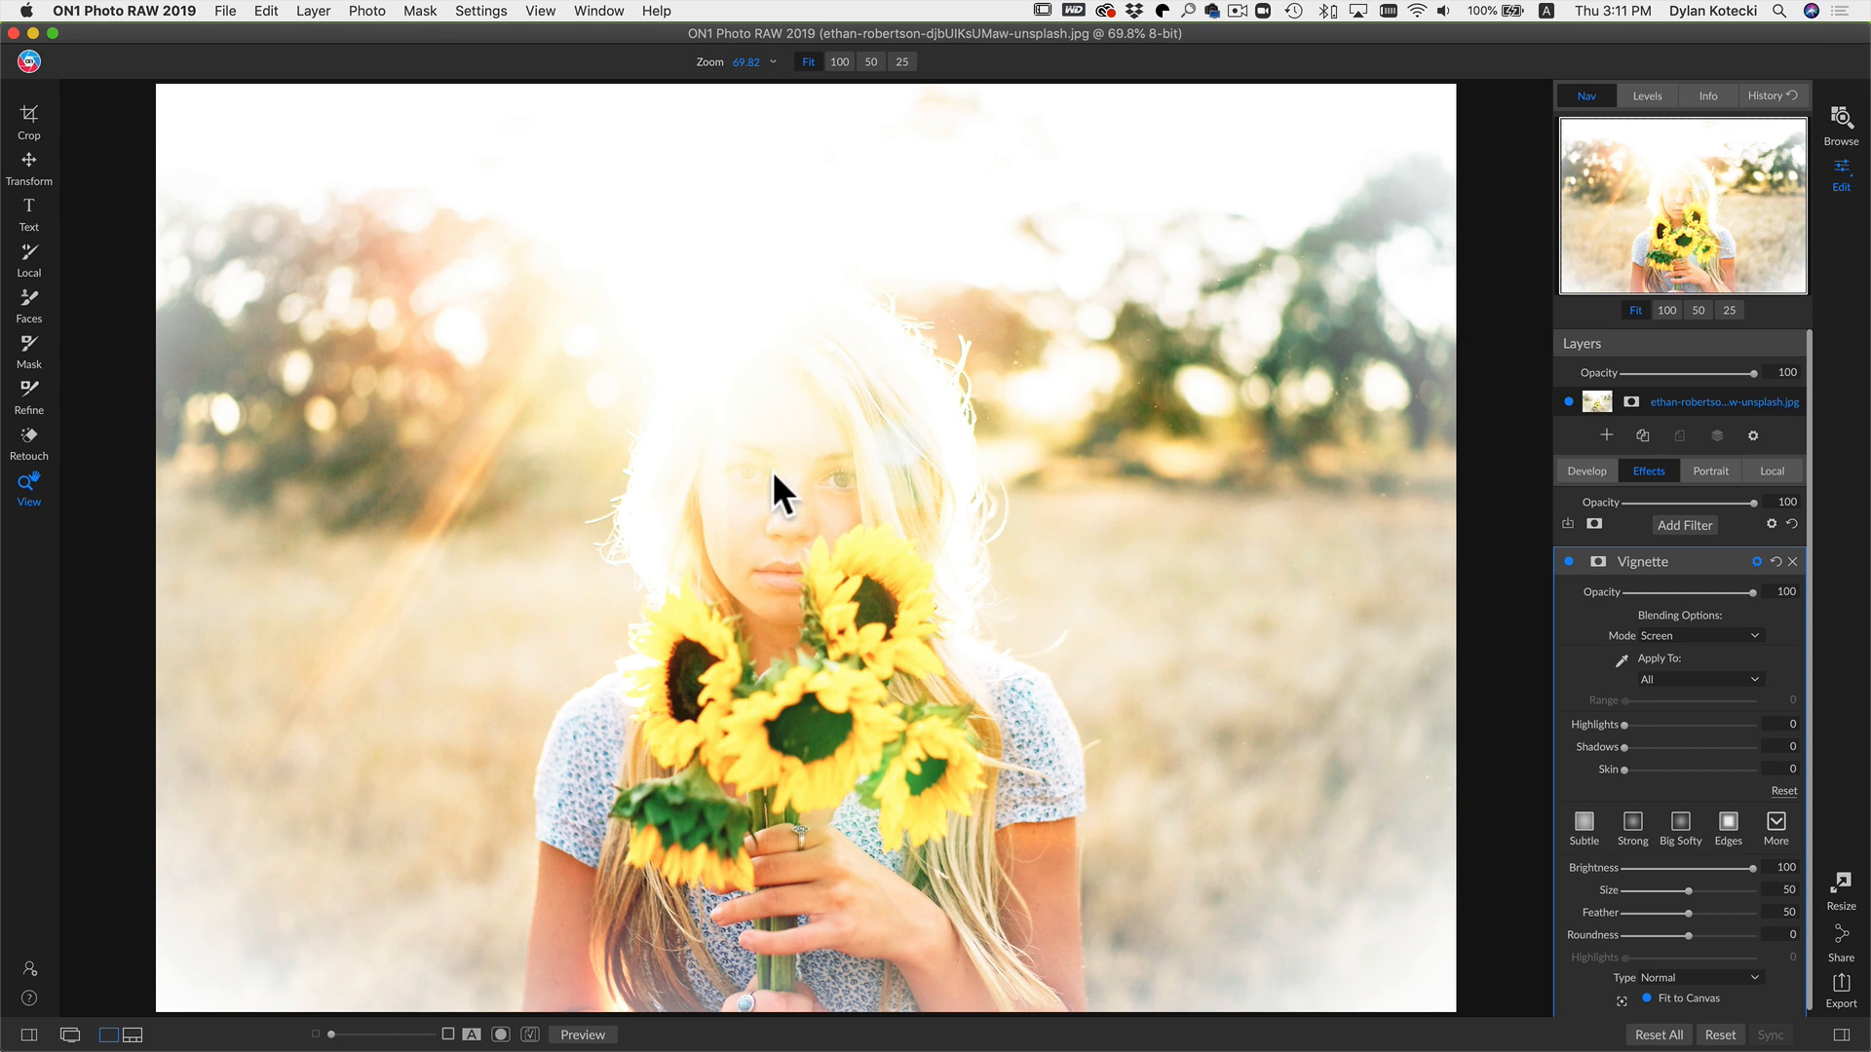
Step: With the Mask brush enlarged to size 1000 and opacity 20, paint out the vignette over the face
key("b")
key("bracketright")
key("bracketright")
key("bracketright")
key("bracketright")
key("bracketright")
key("bracketright")
key("bracketright")
key("bracketright")
key("bracketright")
key("bracketright")
key("bracketright")
key("bracketright")
key("bracketright")
key("bracketright")
key("bracketright")
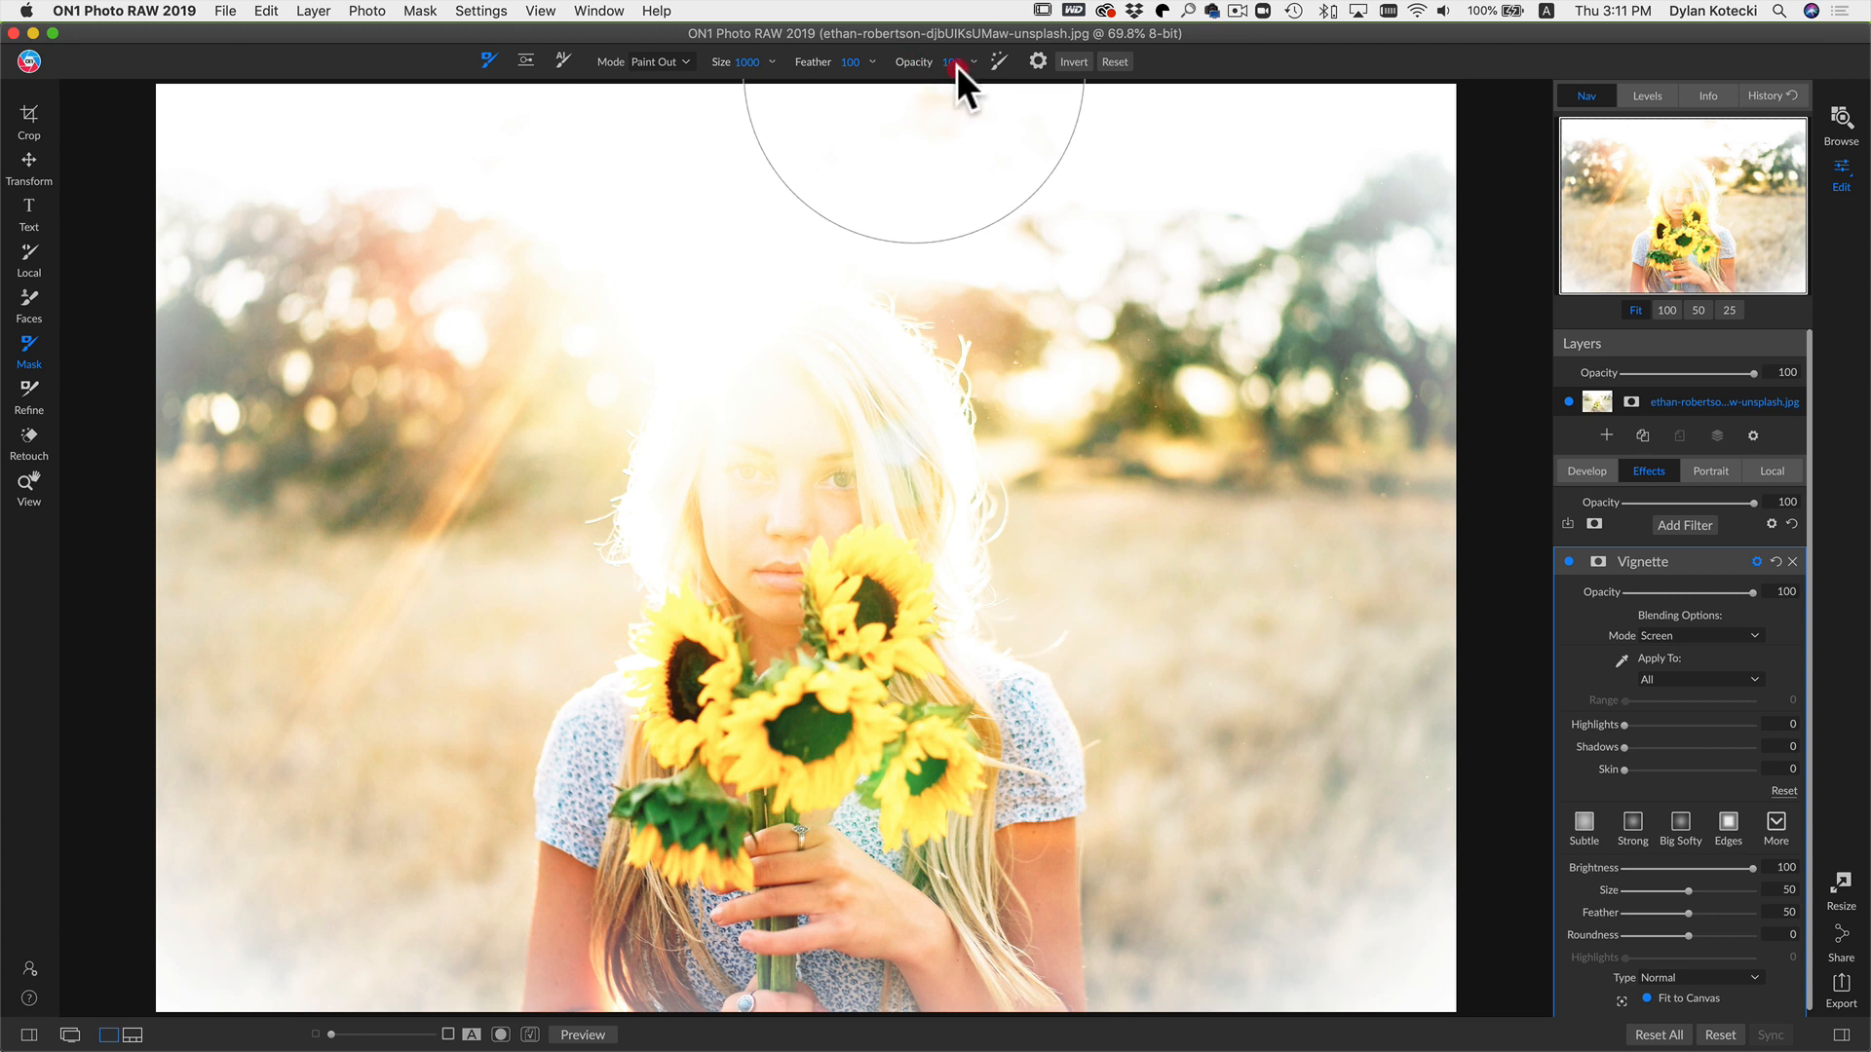
left_click_drag(775, 76, 803, 70)
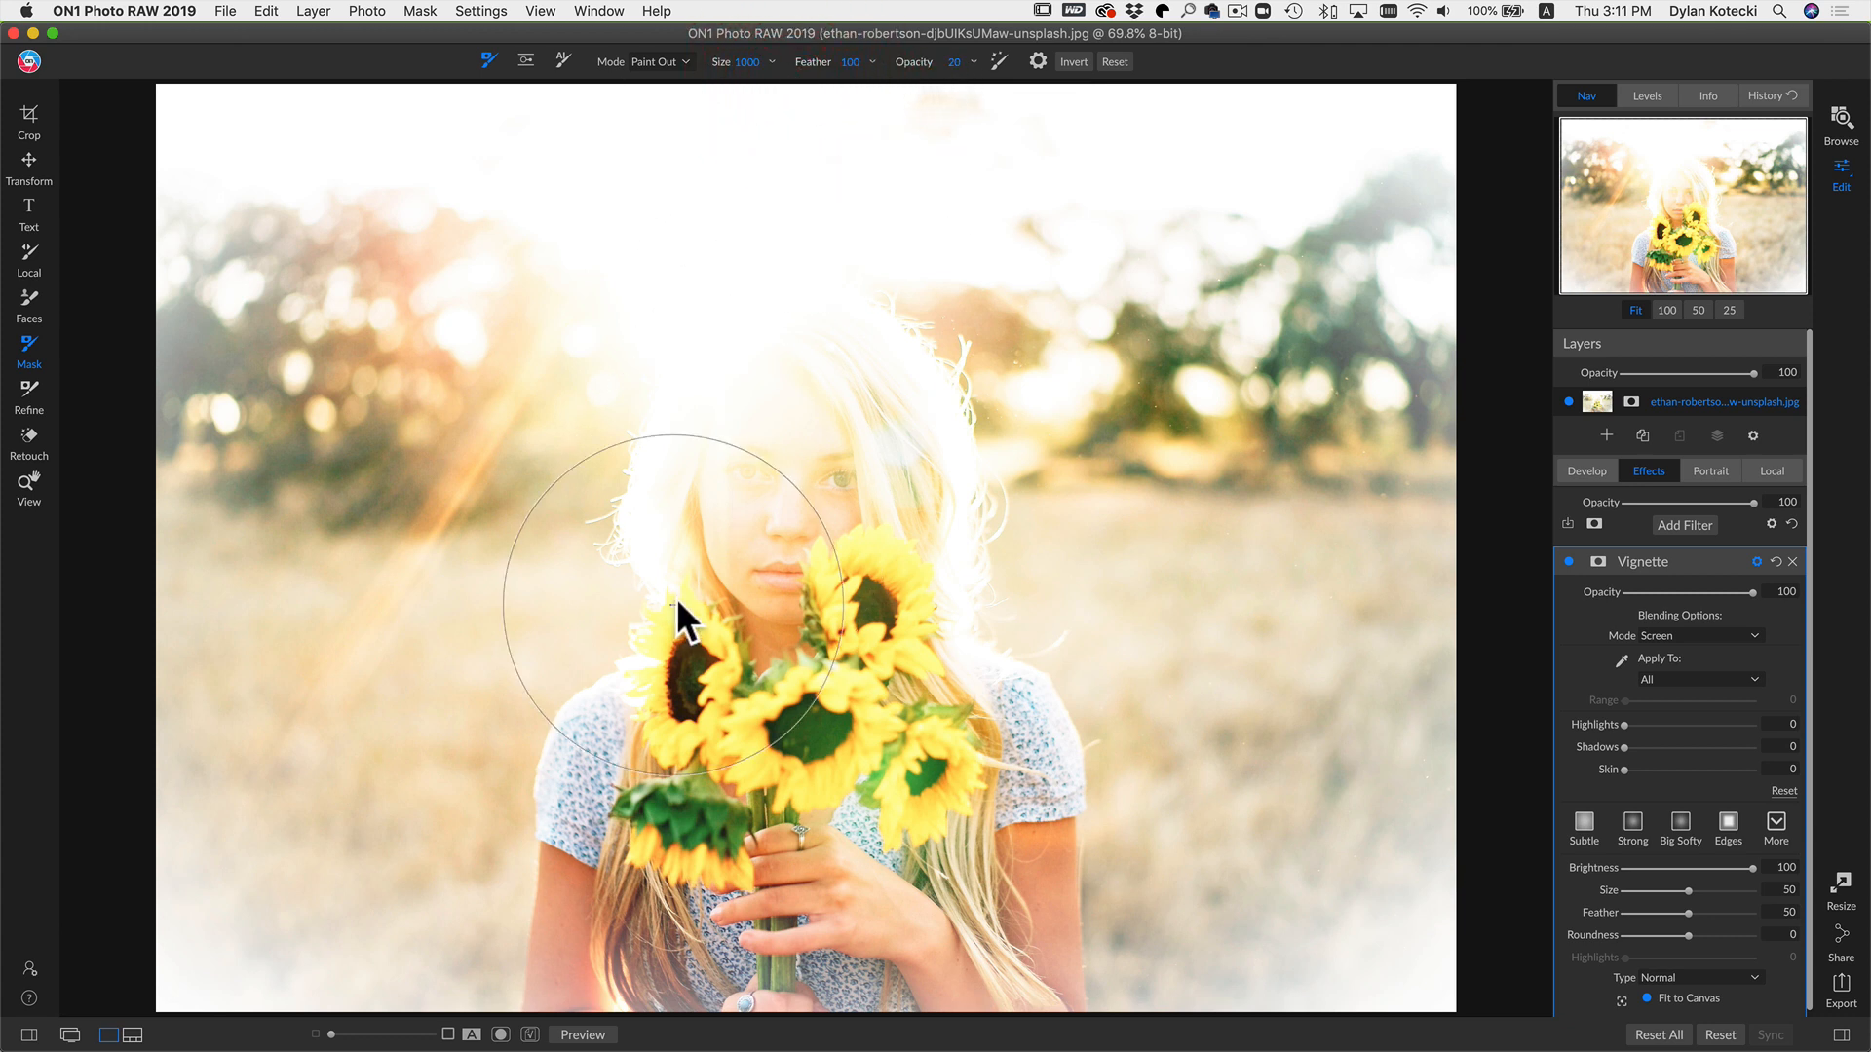
mouse_move(723, 576)
left_mouse_down()
mouse_move(787, 518)
mouse_move(763, 493)
mouse_move(796, 472)
mouse_move(738, 459)
mouse_move(776, 514)
mouse_move(851, 551)
mouse_move(819, 566)
mouse_move(817, 596)
mouse_move(804, 506)
mouse_move(772, 466)
mouse_move(828, 548)
mouse_move(837, 811)
mouse_move(812, 812)
mouse_move(714, 526)
mouse_move(765, 441)
mouse_move(738, 415)
mouse_move(918, 595)
mouse_move(915, 673)
mouse_move(883, 696)
mouse_move(785, 627)
mouse_move(676, 441)
mouse_move(875, 494)
mouse_move(906, 554)
mouse_move(896, 598)
mouse_move(833, 644)
mouse_move(727, 603)
mouse_move(691, 543)
mouse_move(692, 437)
mouse_move(867, 396)
mouse_move(835, 511)
left_mouse_up()
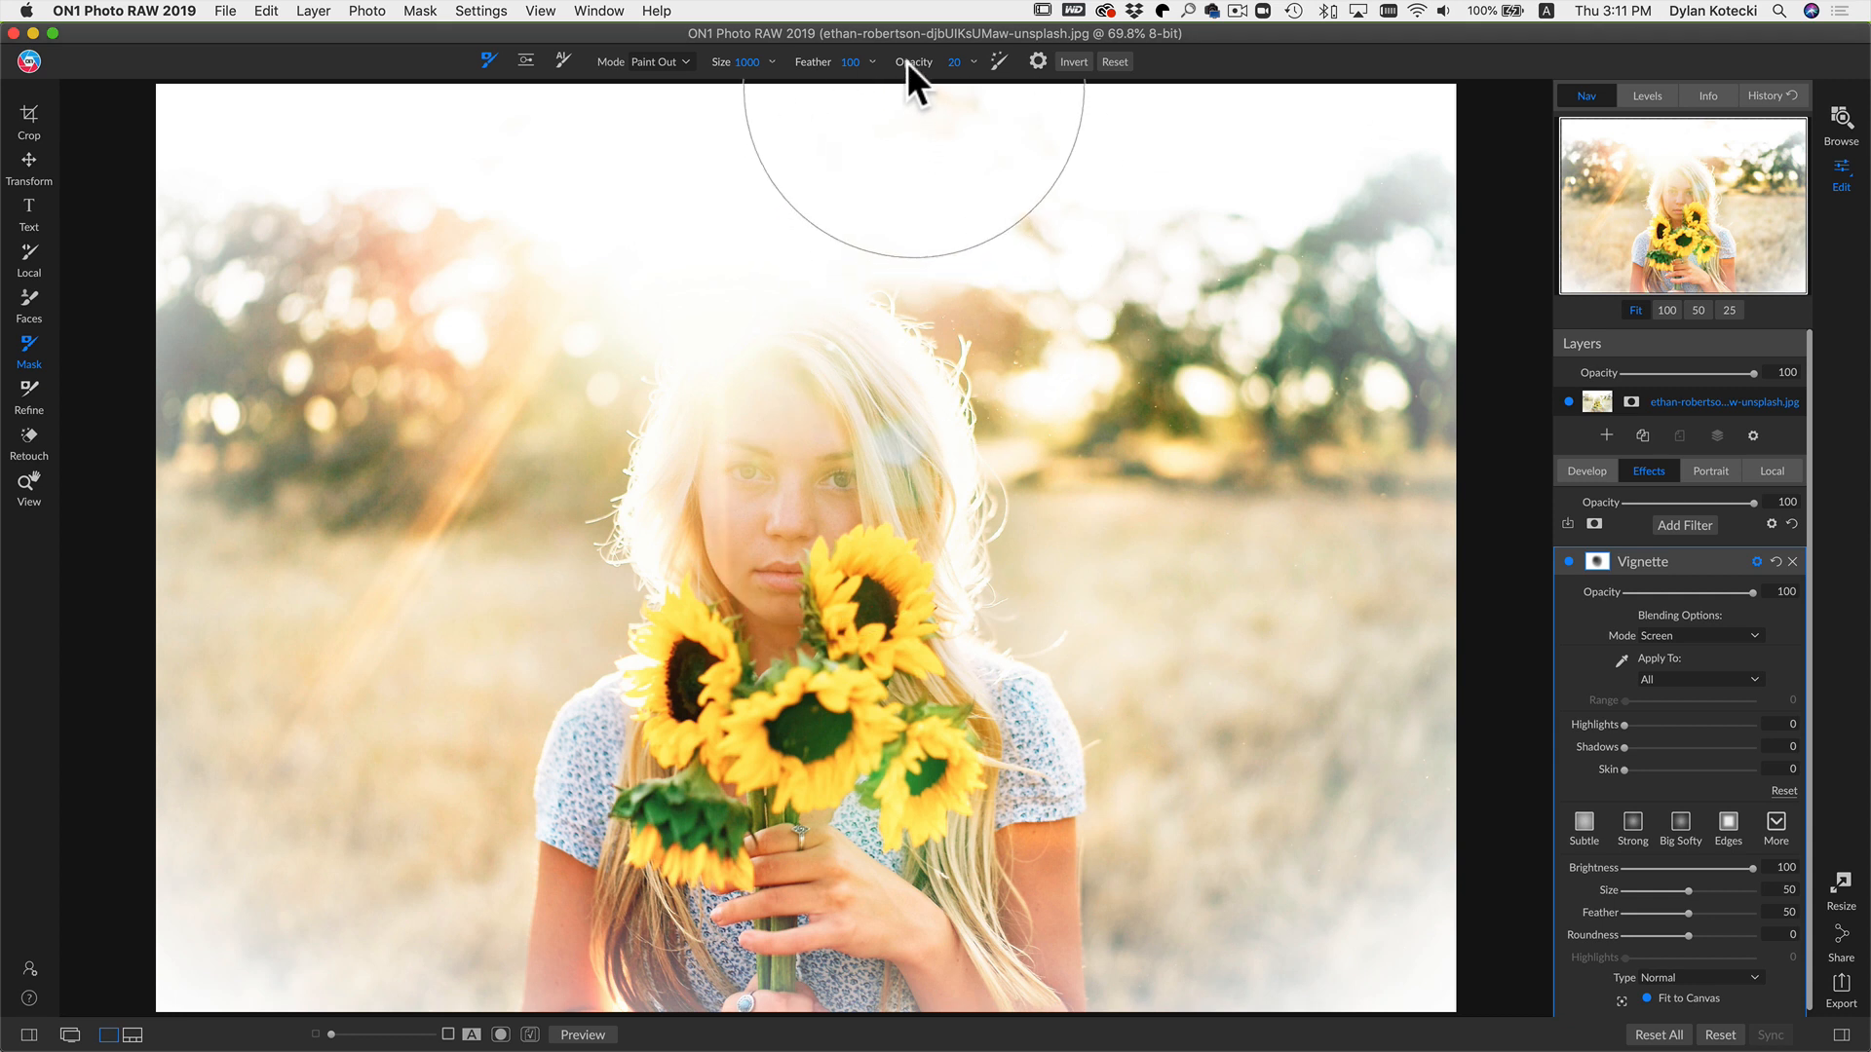
Step: Raise the mask brush opacity to 100 and paint out the vignette over the face and hair
left_click_drag(906, 61, 1146, 89)
mouse_move(846, 302)
left_mouse_down()
mouse_move(703, 450)
mouse_move(850, 404)
mouse_move(792, 540)
mouse_move(972, 702)
mouse_move(874, 343)
mouse_move(690, 403)
mouse_move(729, 536)
left_mouse_up()
mouse_move(762, 196)
left_mouse_down()
mouse_move(727, 255)
mouse_move(876, 640)
mouse_move(810, 690)
mouse_move(770, 539)
left_mouse_up()
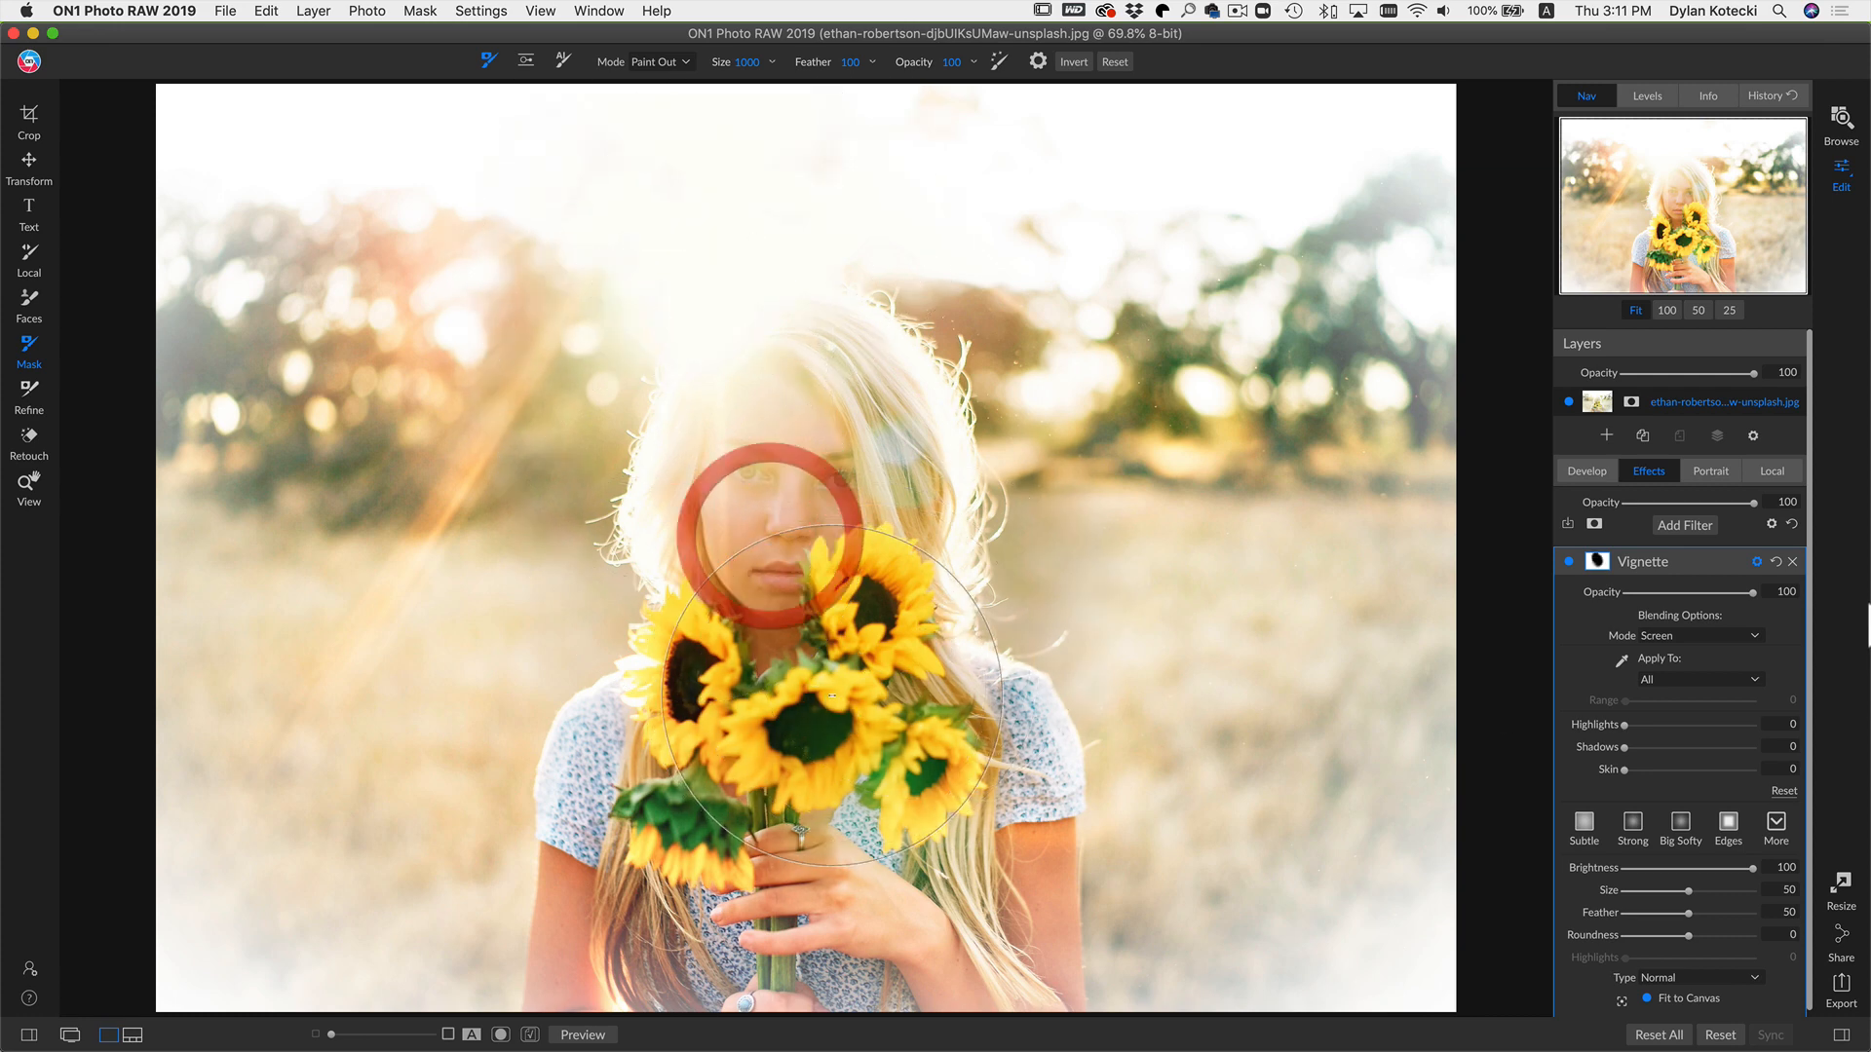
Step: Toggle the Vignette filter off and on to compare, then set its opacity to 50
left_click(1568, 561)
left_click(1568, 562)
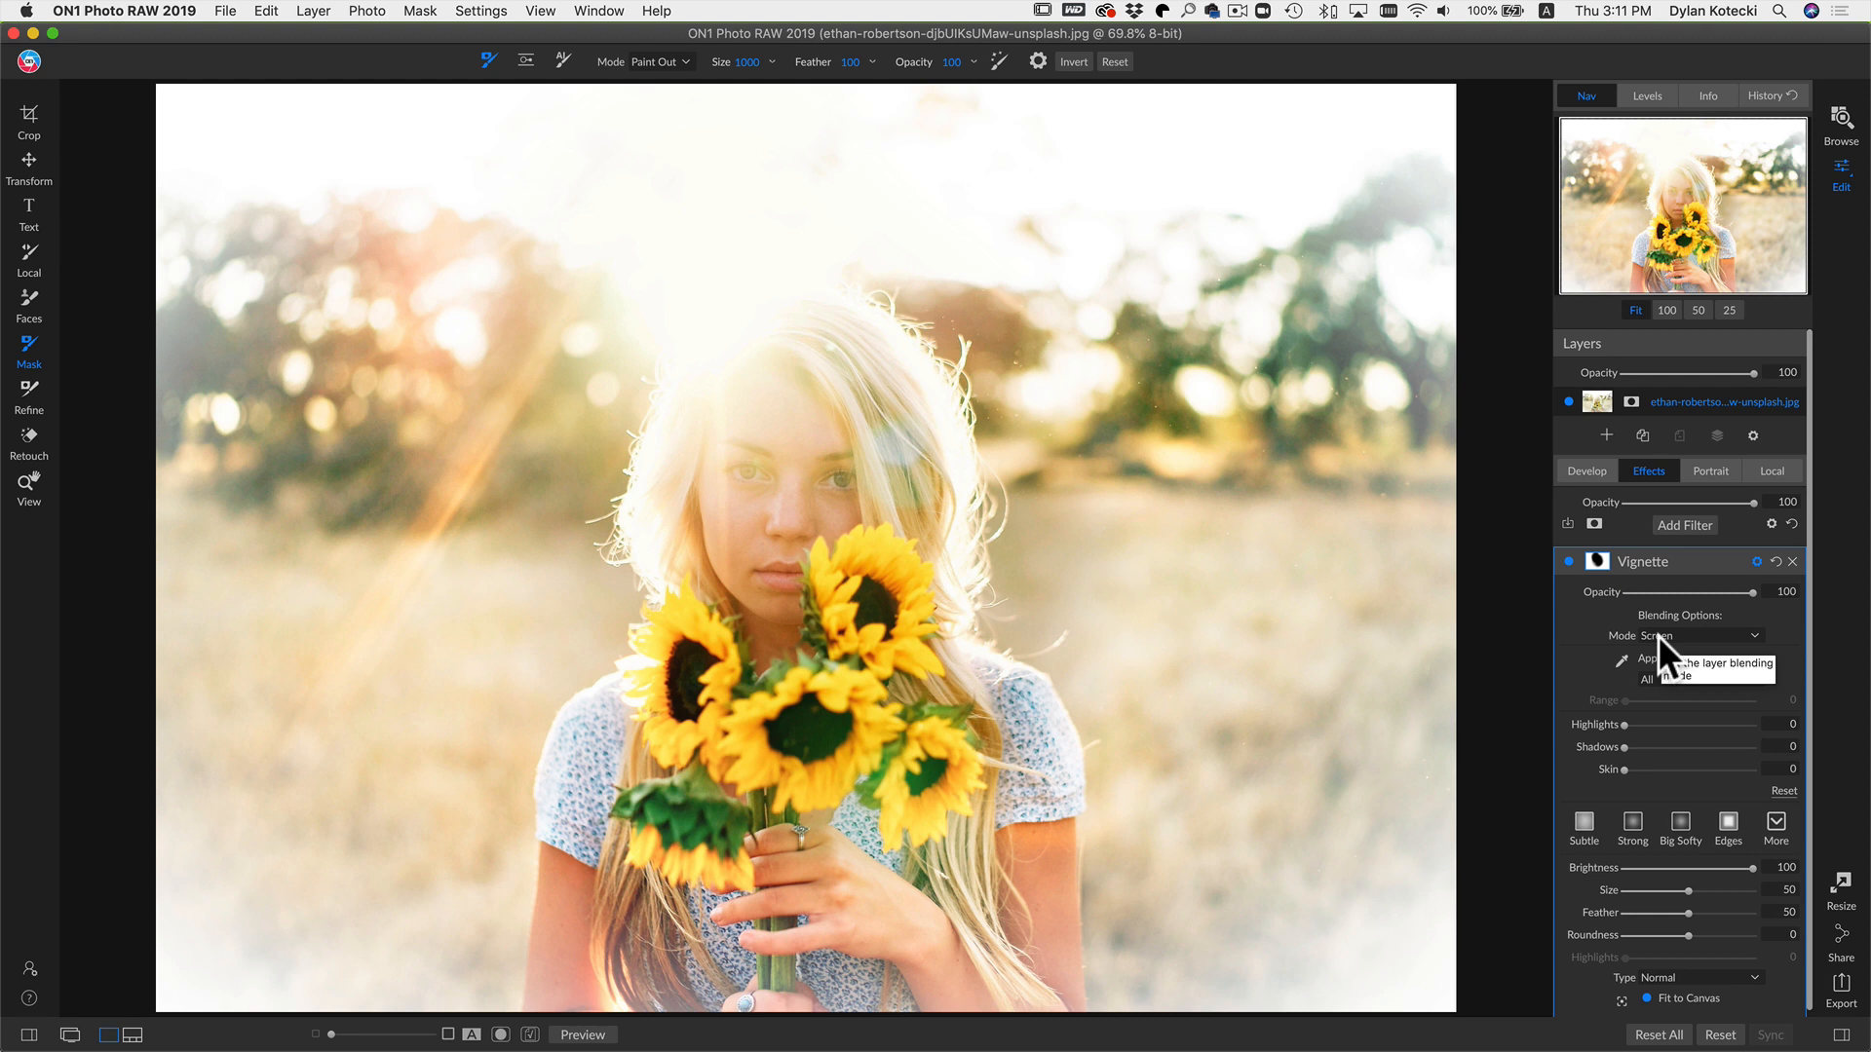
left_click_drag(1750, 592, 1686, 592)
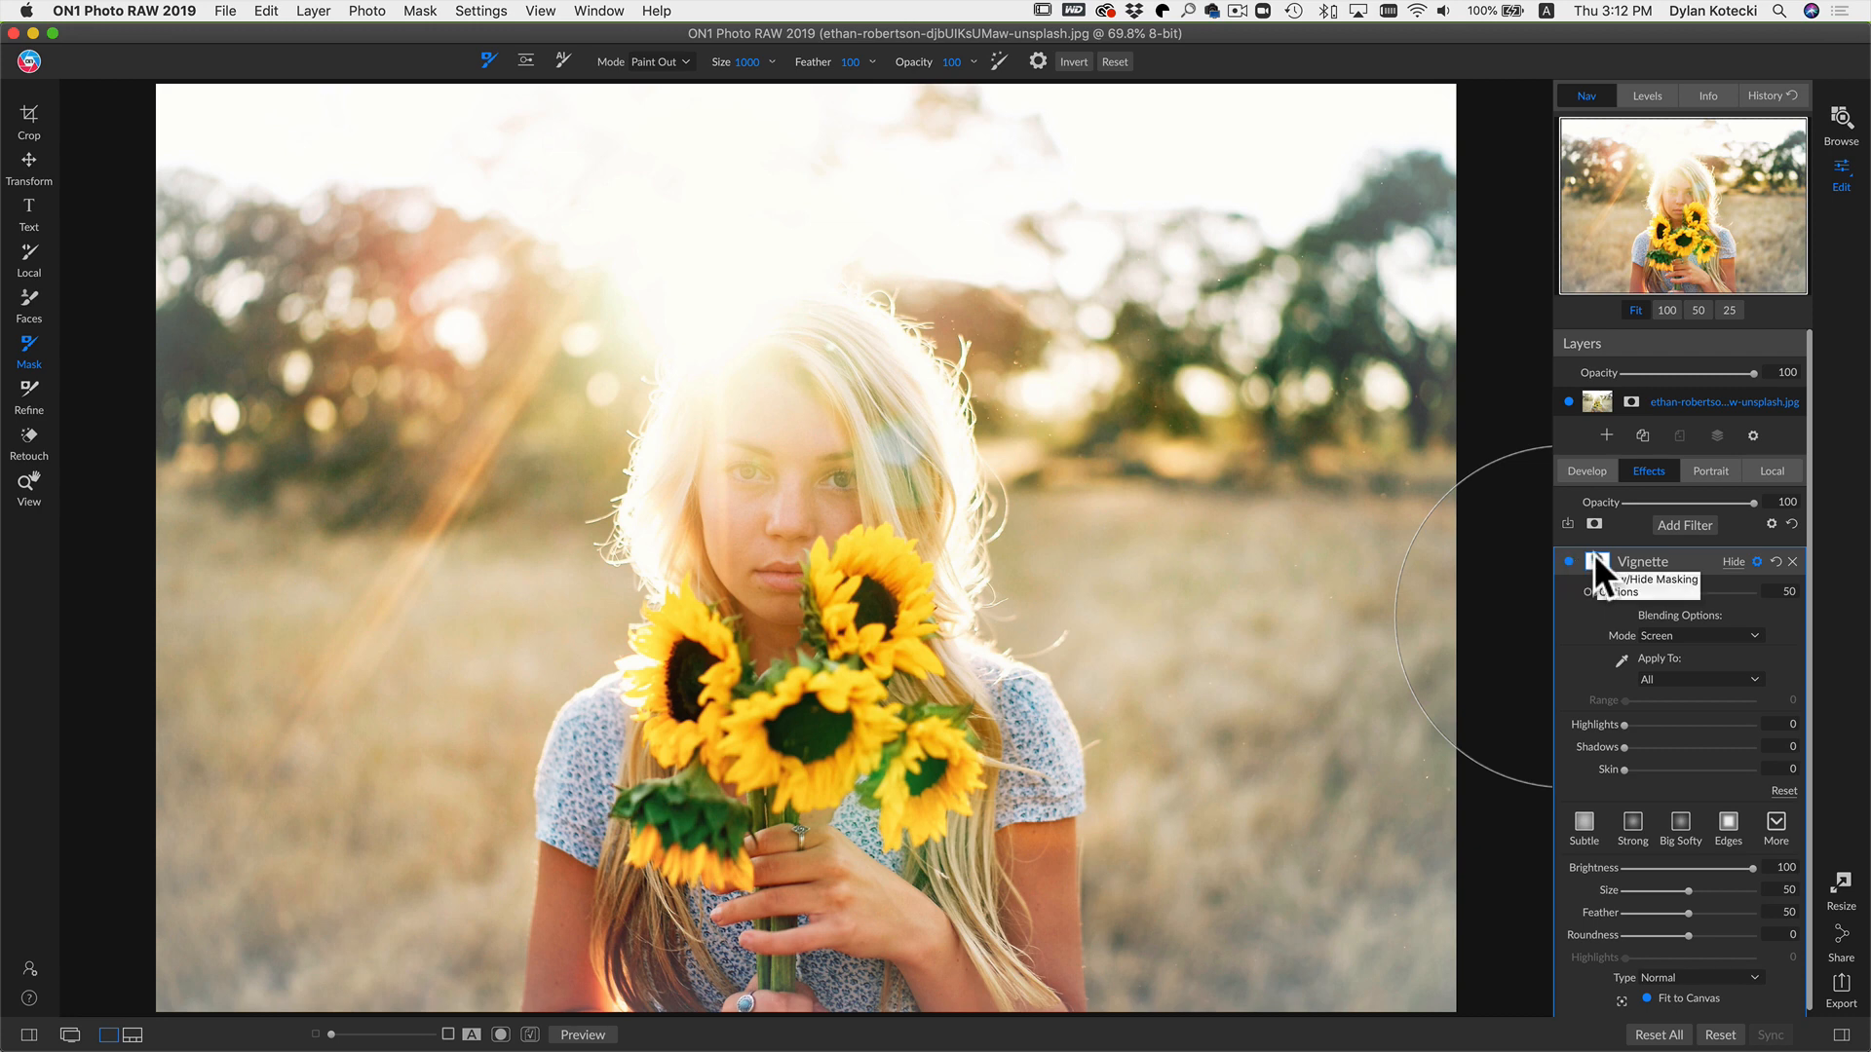
Step: Switch to the Blending Modes document and scroll down to the Overlay notes
key("super+Tab")
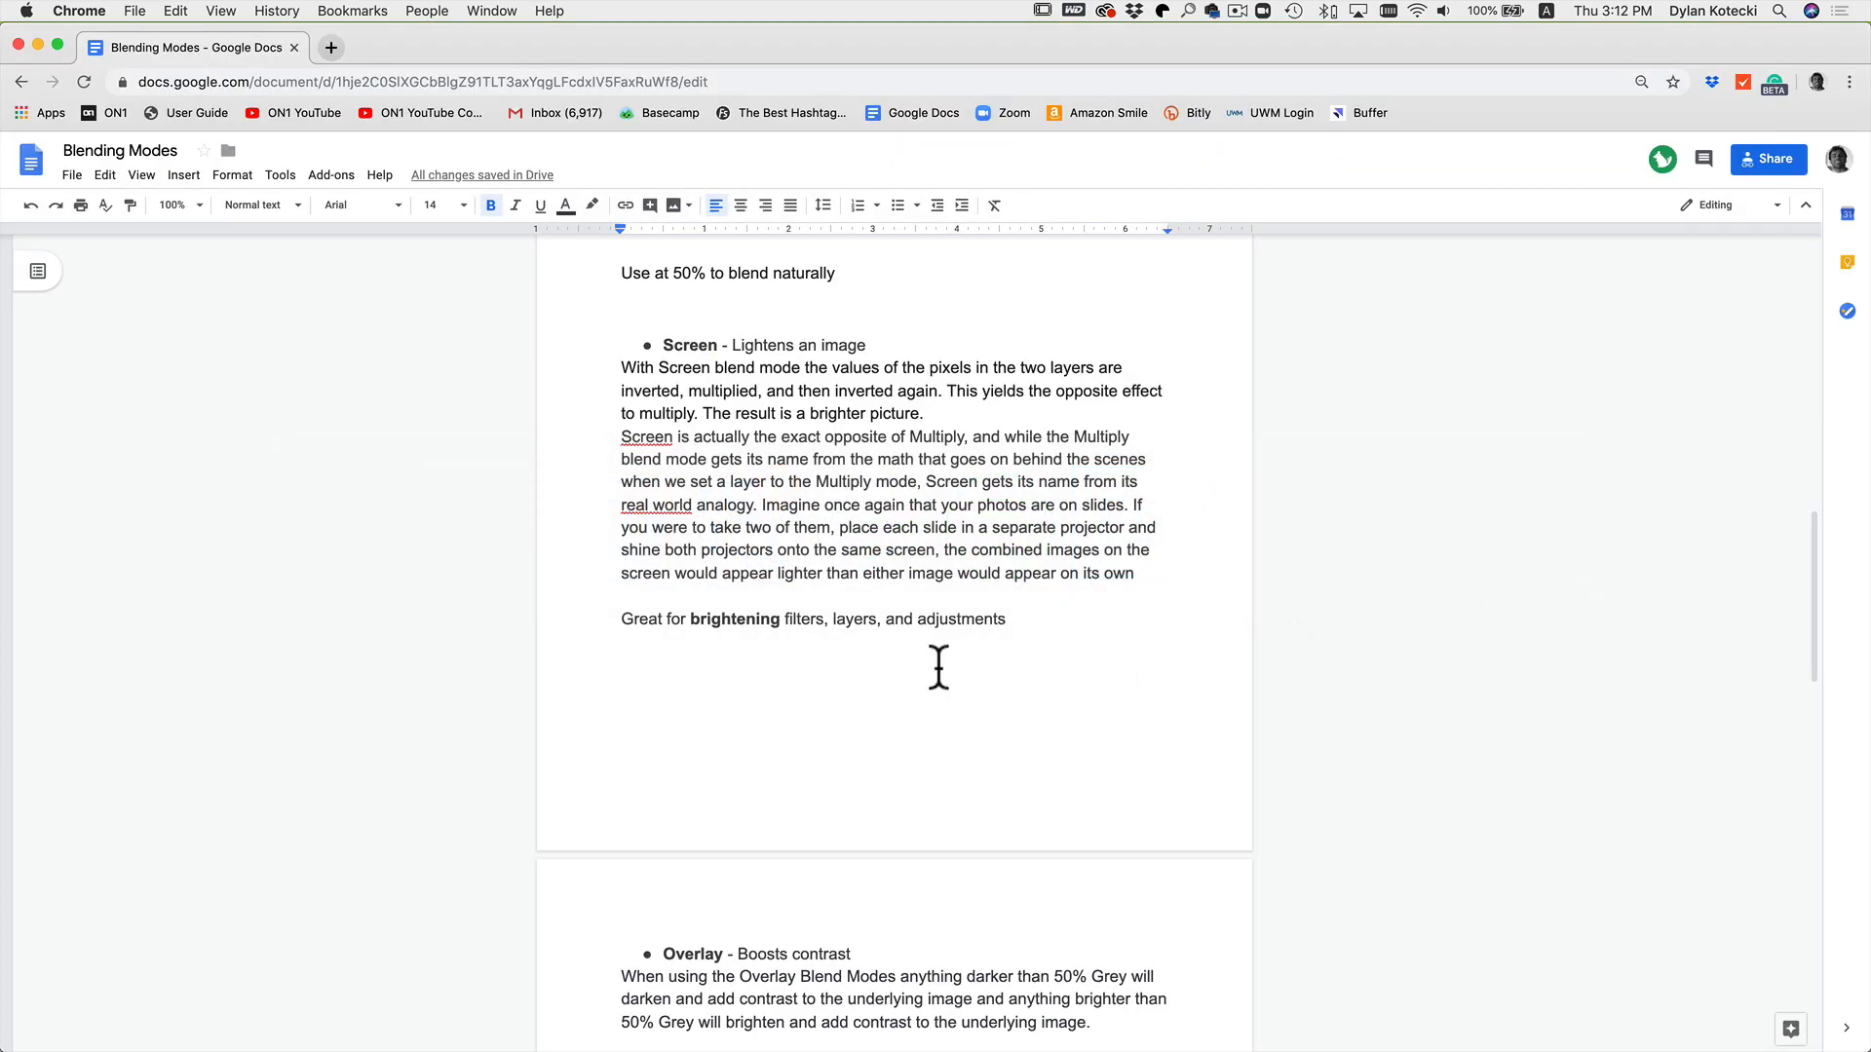
scroll(939, 668, "down", 5)
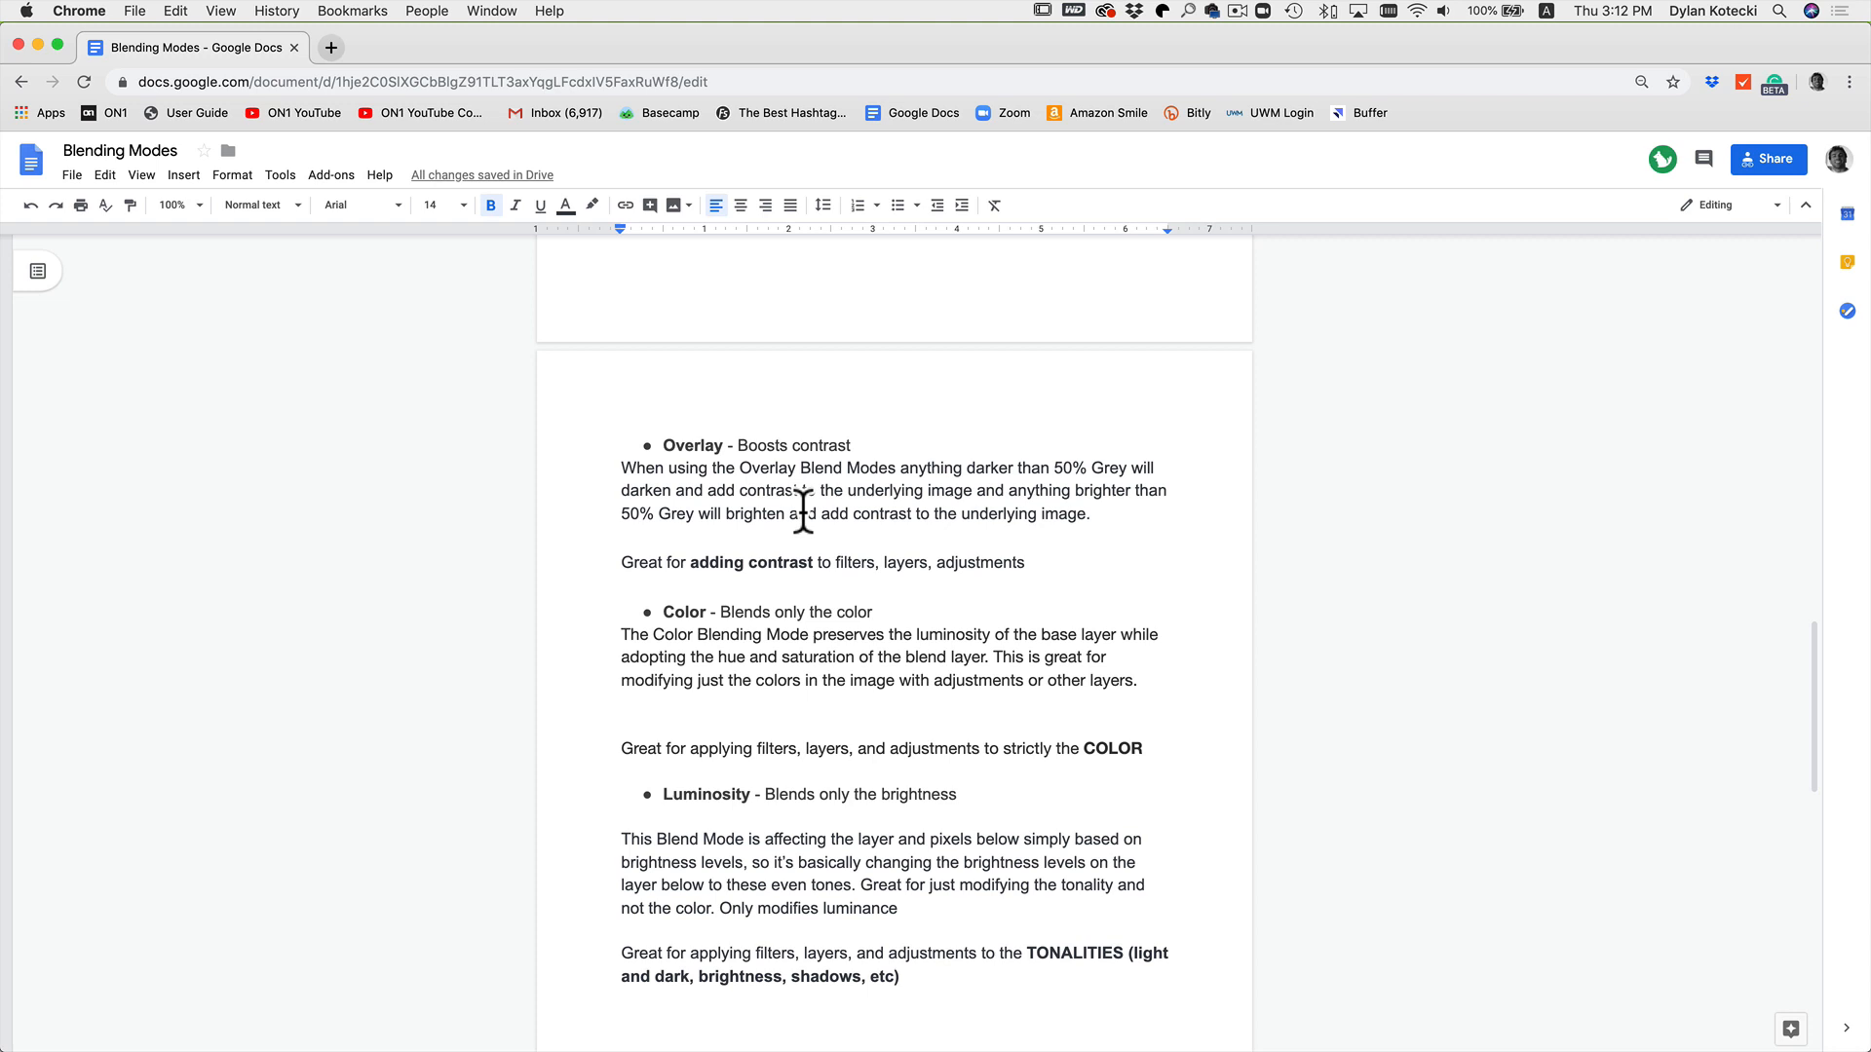
Step: Return to ON1 Photo RAW and open the discovering-film photo from the filmstrip
key("super+Tab")
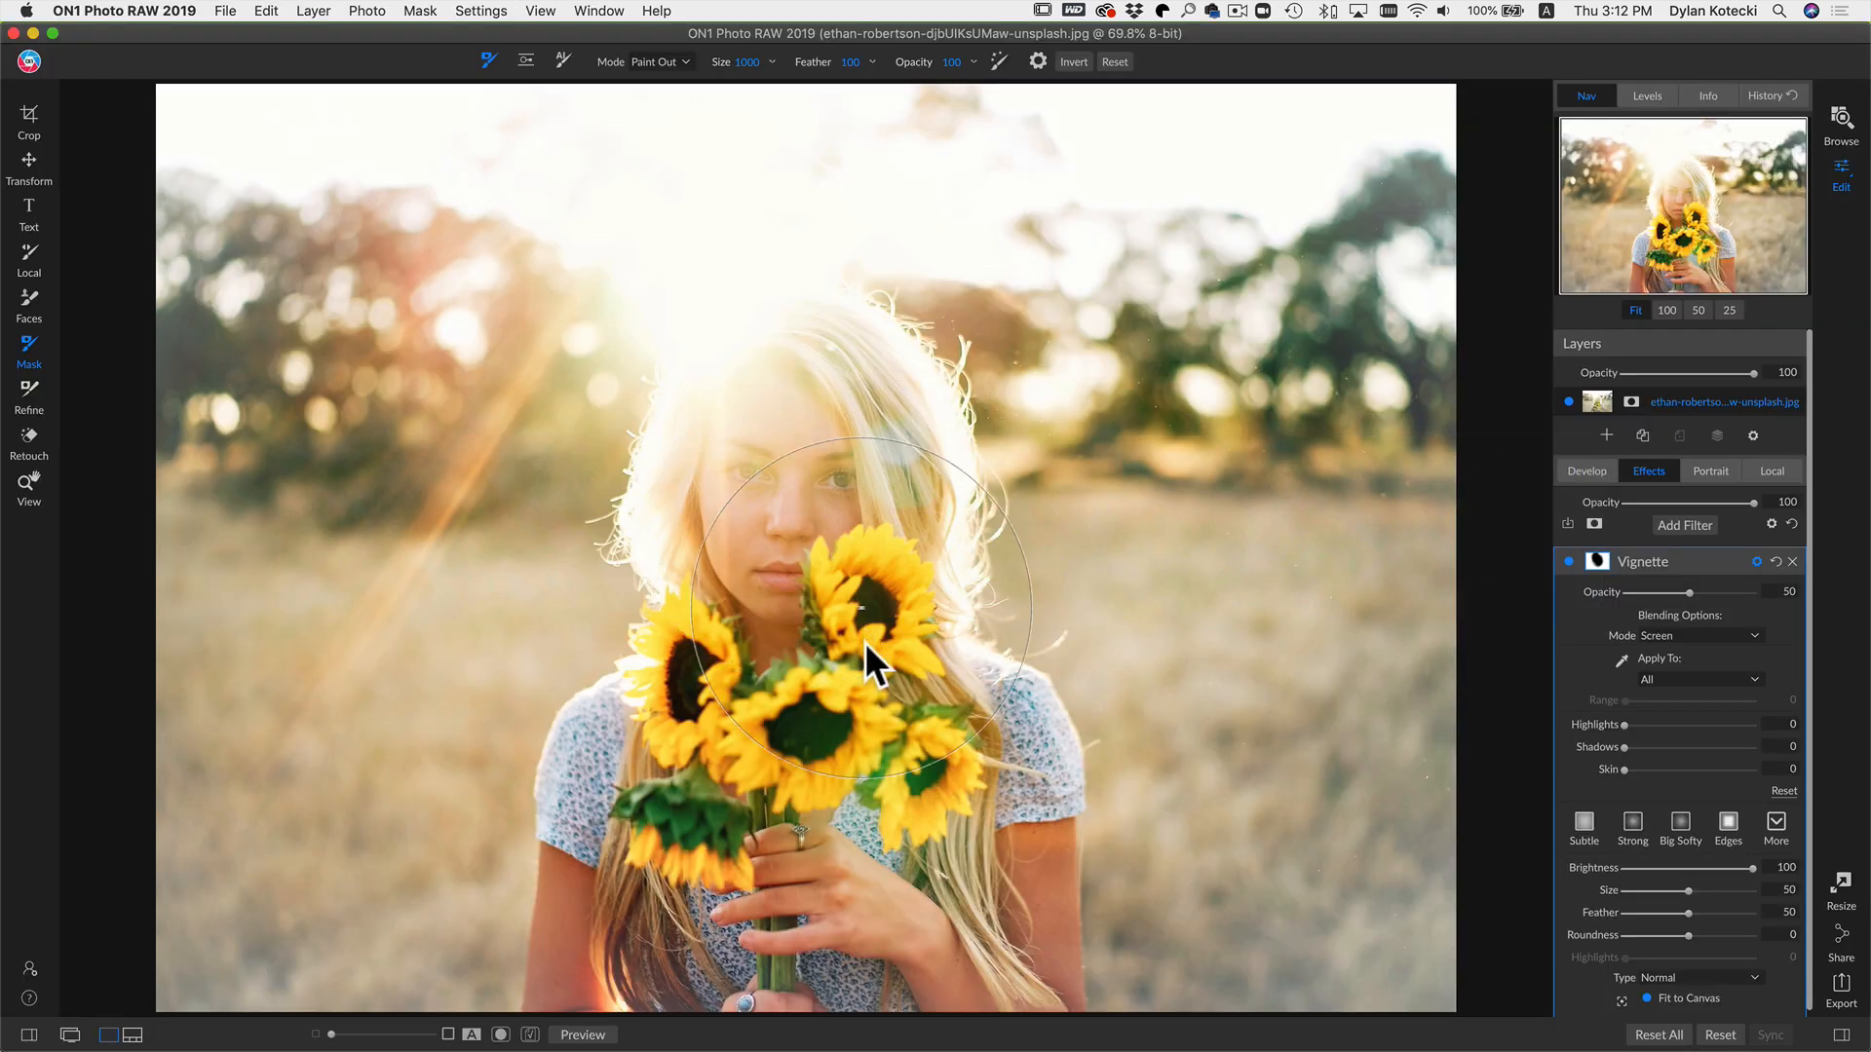
key("n")
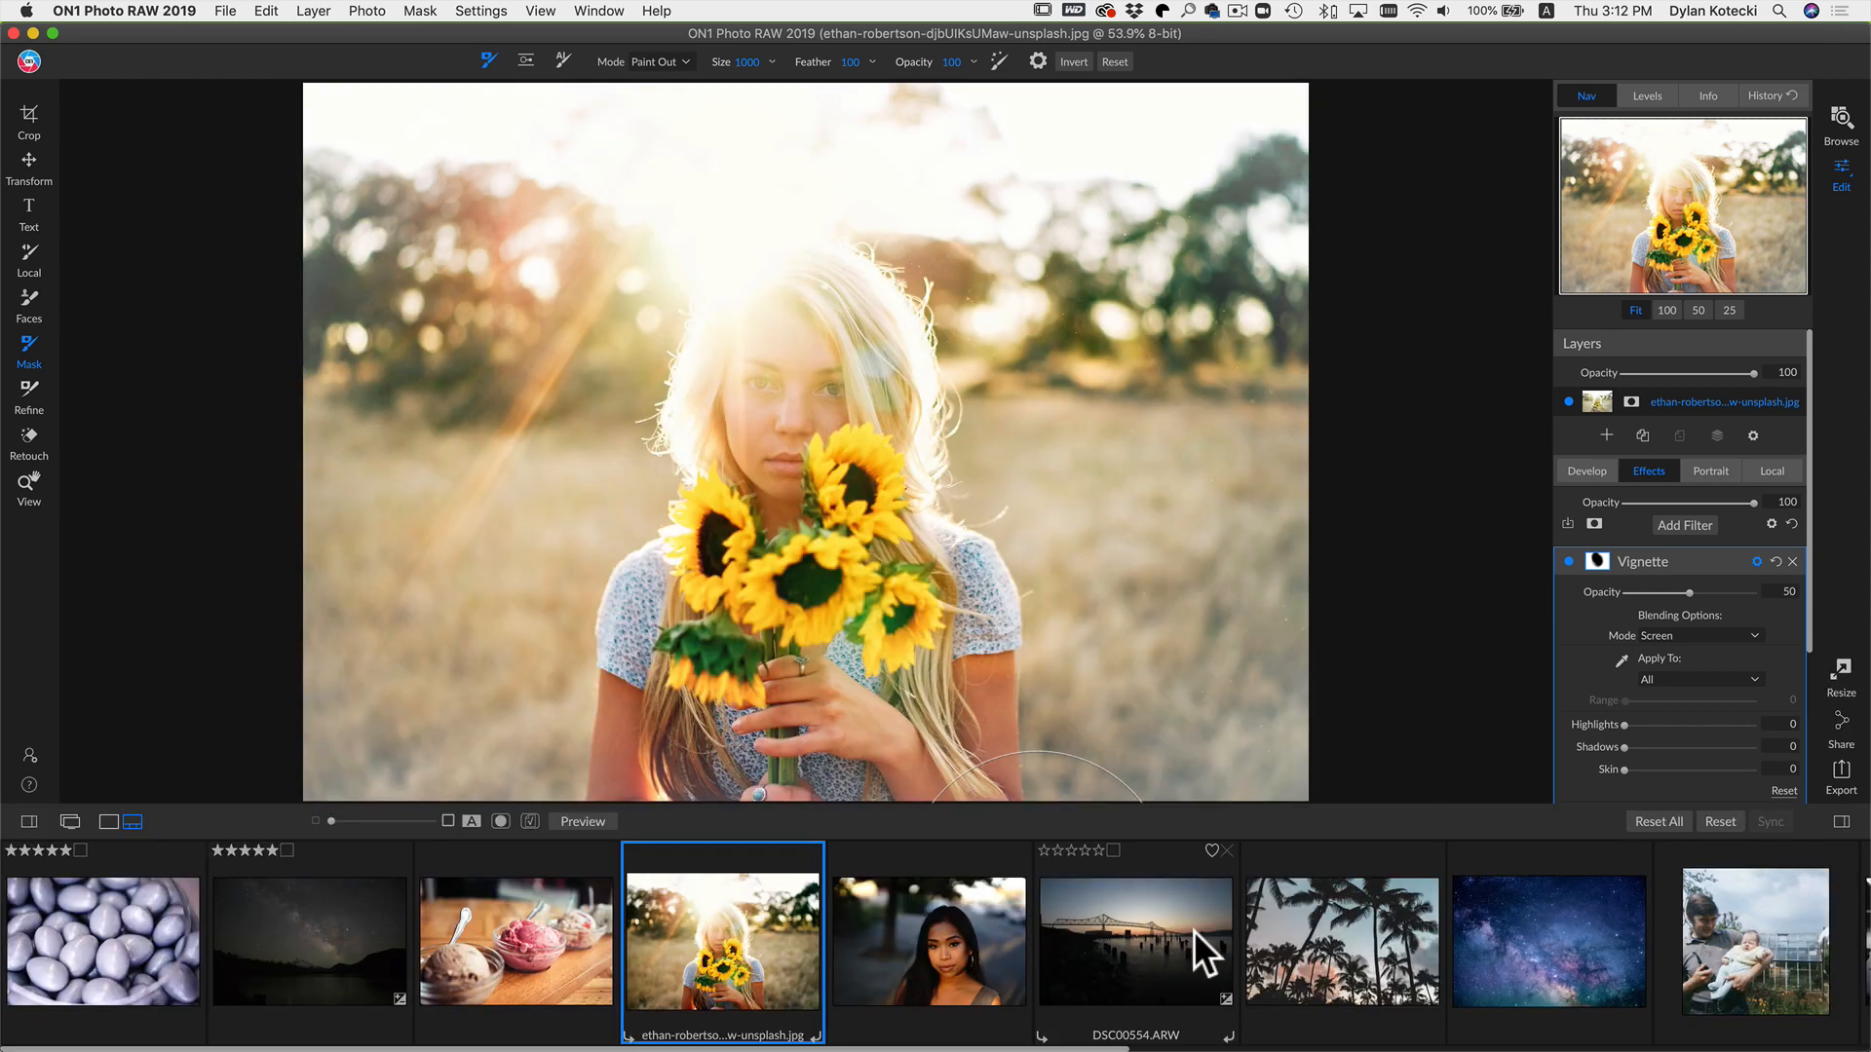
scroll(1204, 924, "right", 3)
scroll(1204, 924, "right", 5)
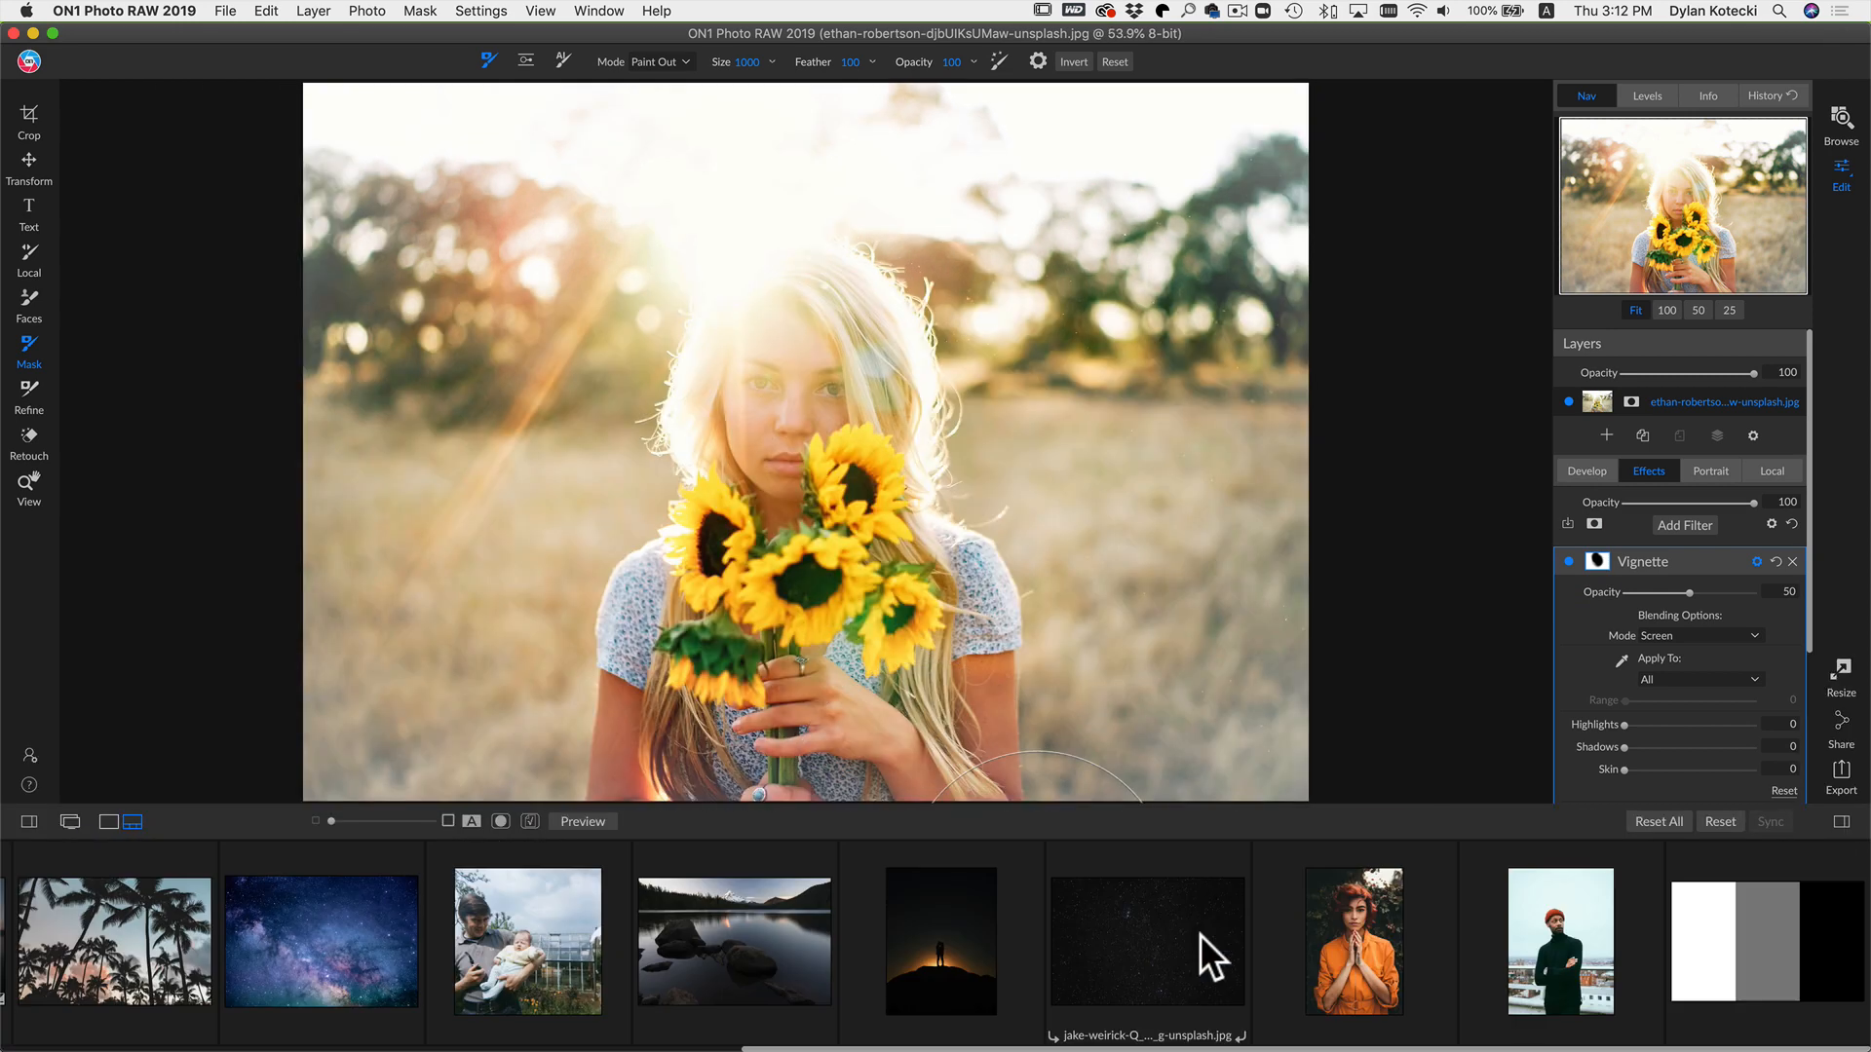
left_click(530, 925)
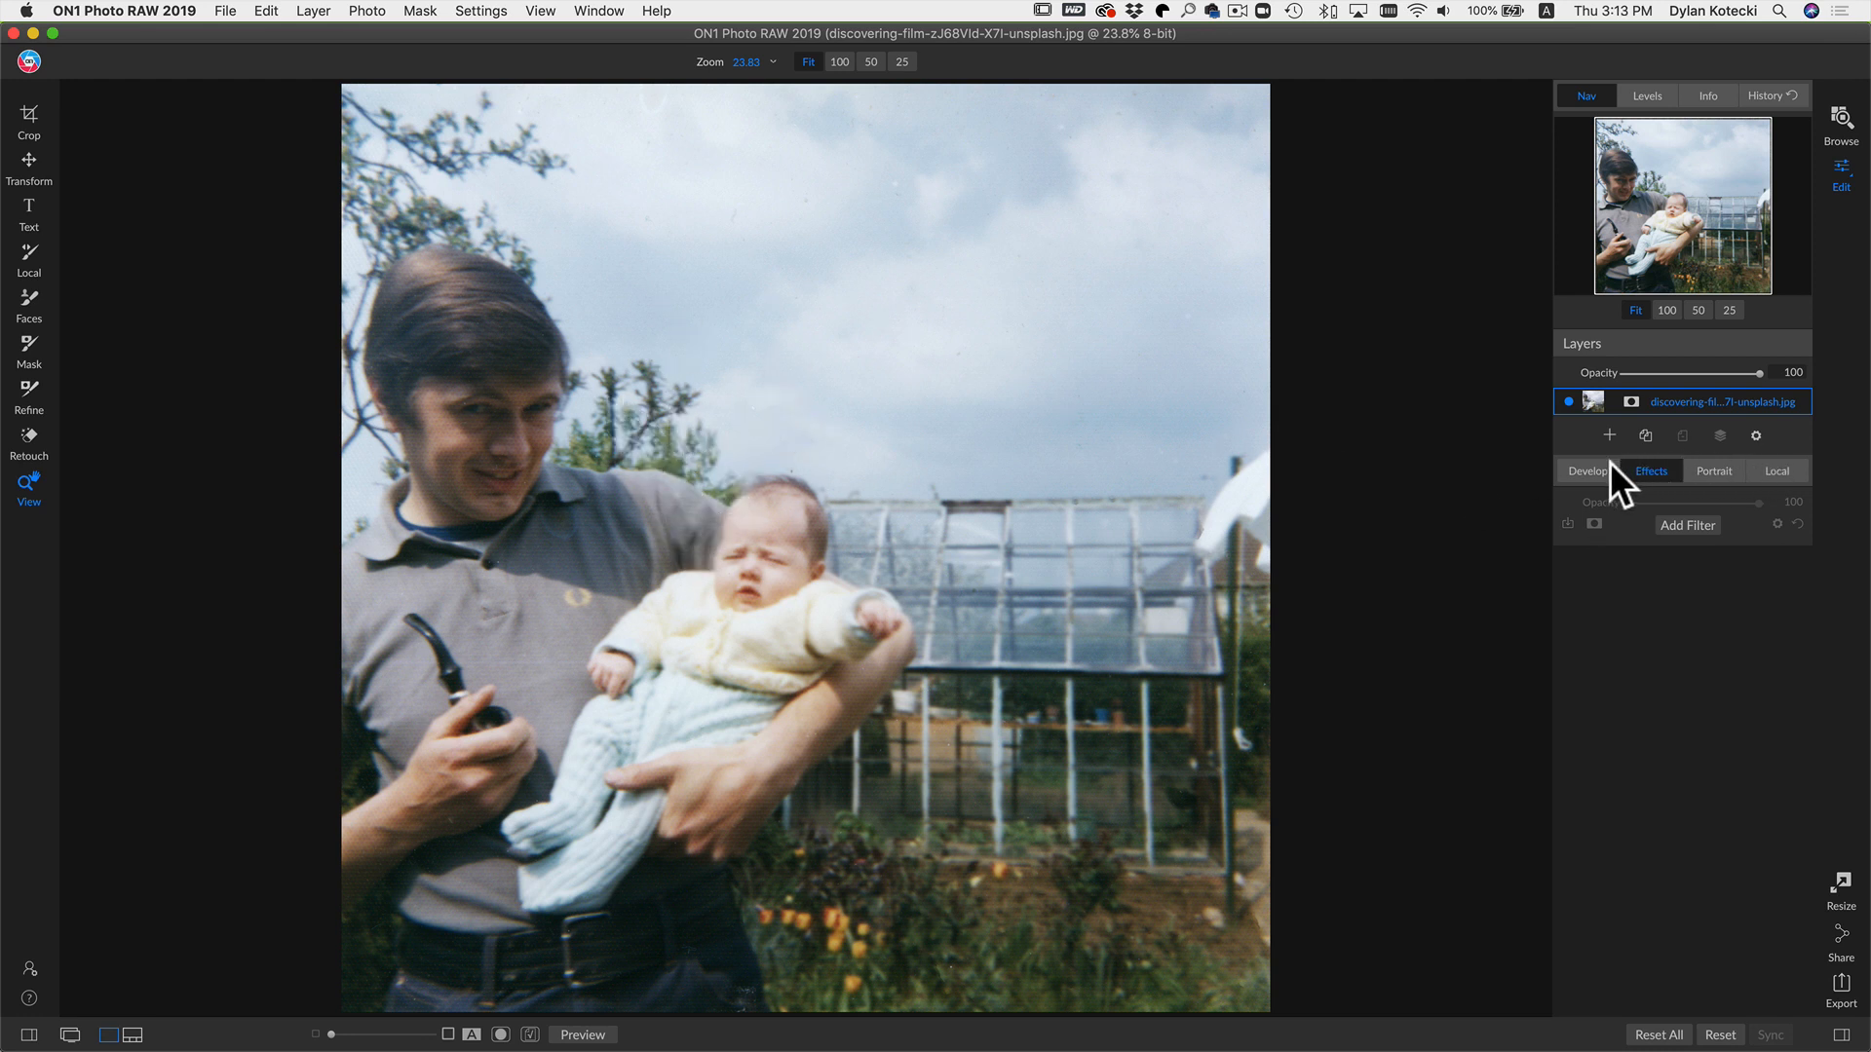
Step: Add Greyscale.jpg from the filmstrip as a layer over the photo and scale it up
left_click(1606, 434)
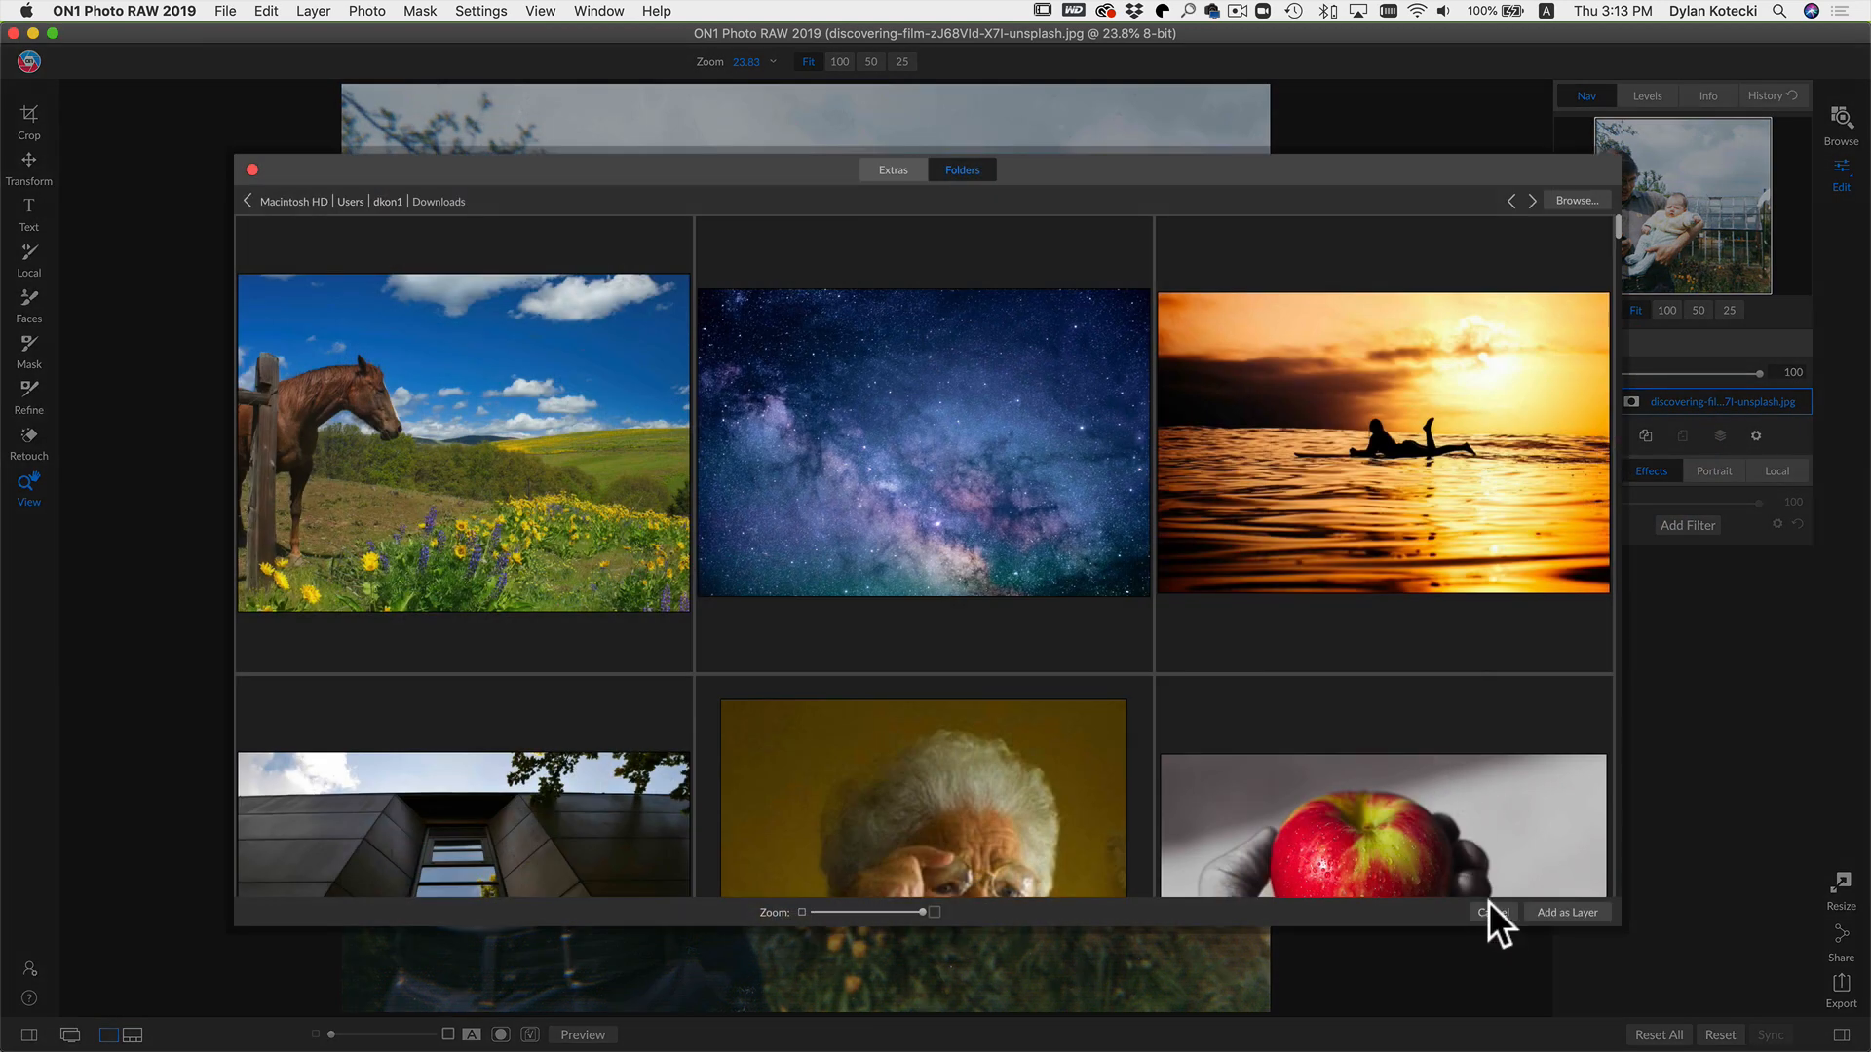
left_click(1490, 912)
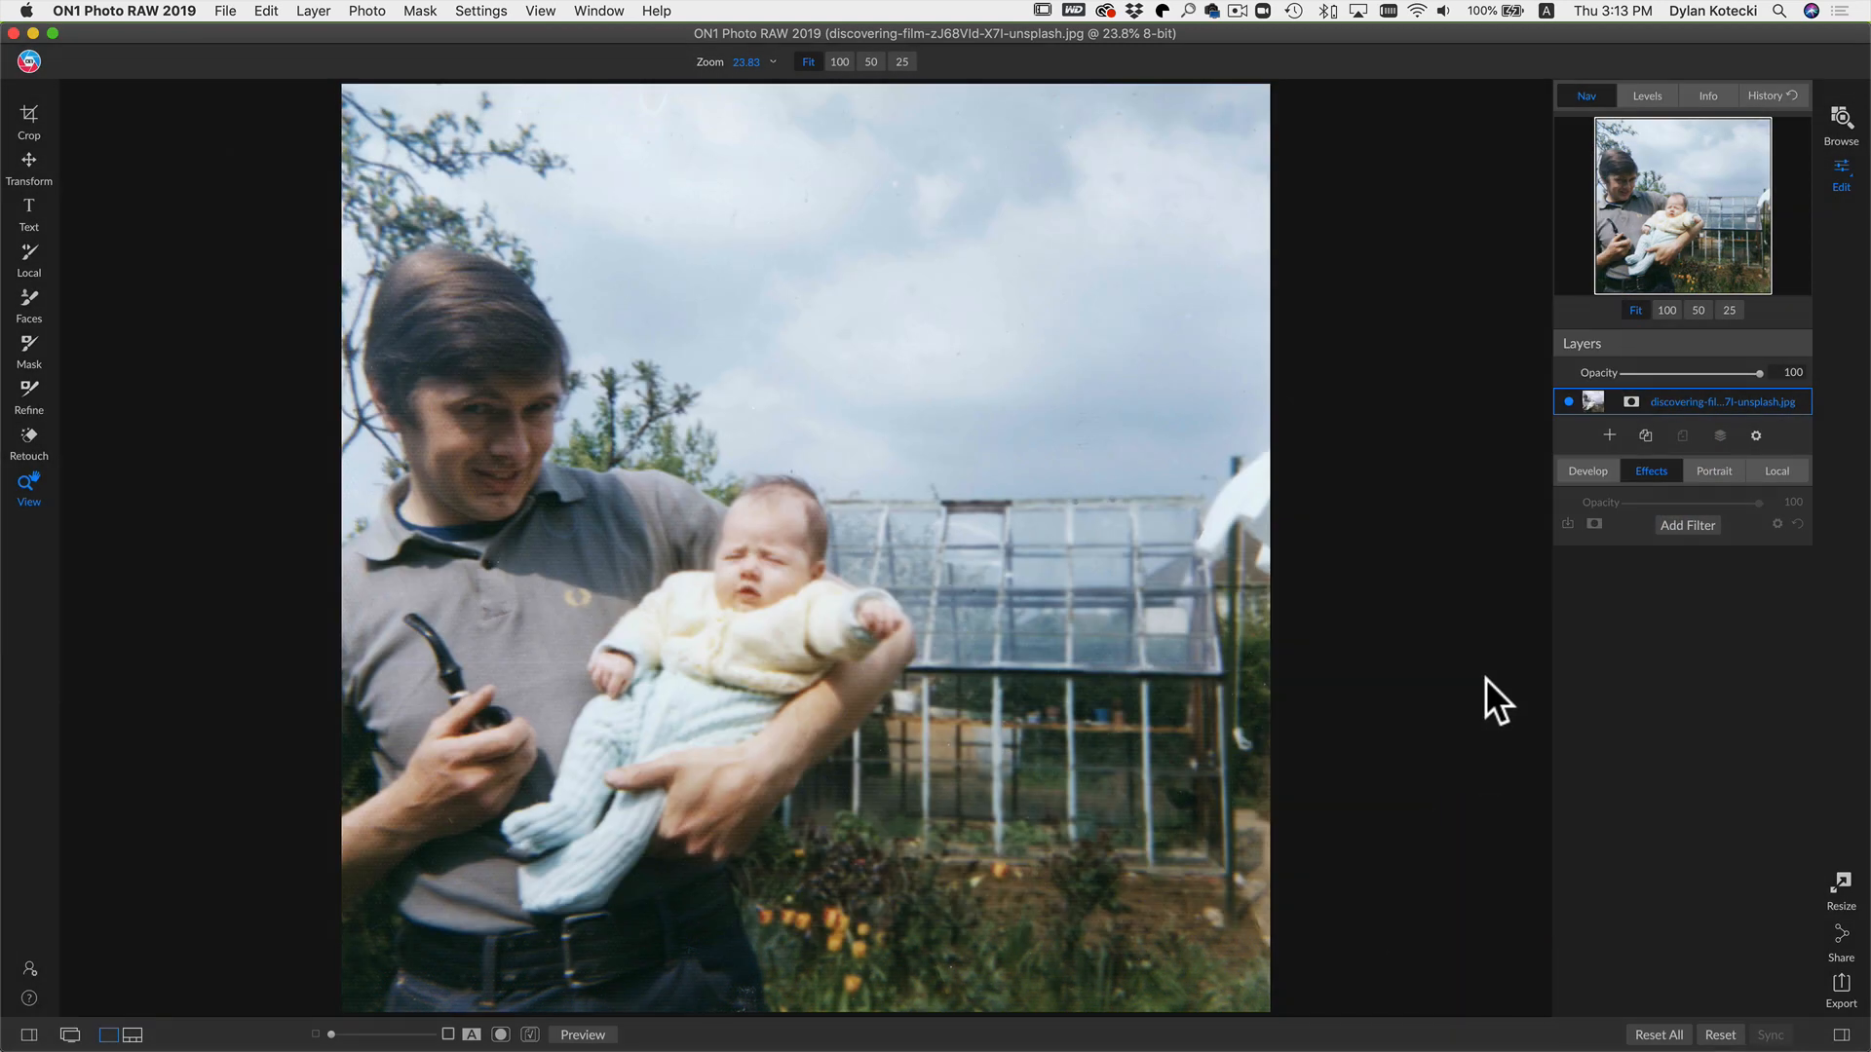
scroll(1771, 978, "right", 3)
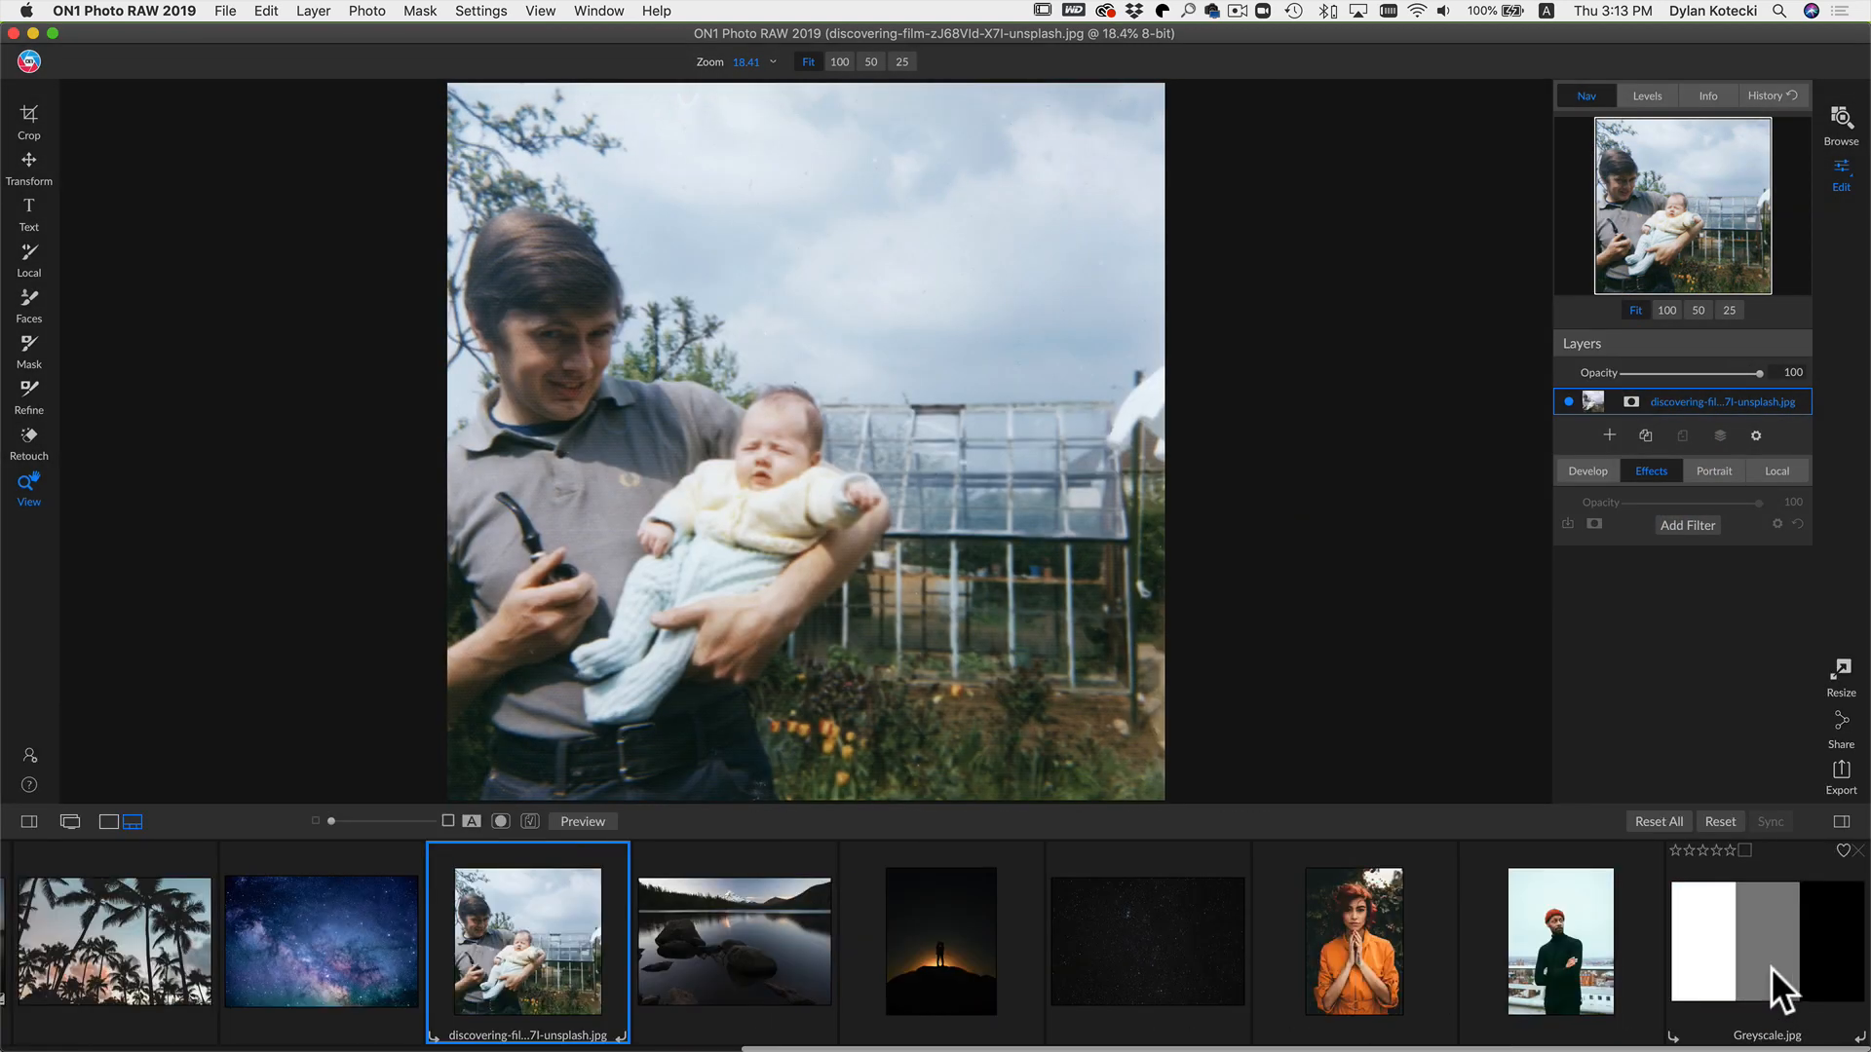
left_click_drag(1769, 967, 978, 471)
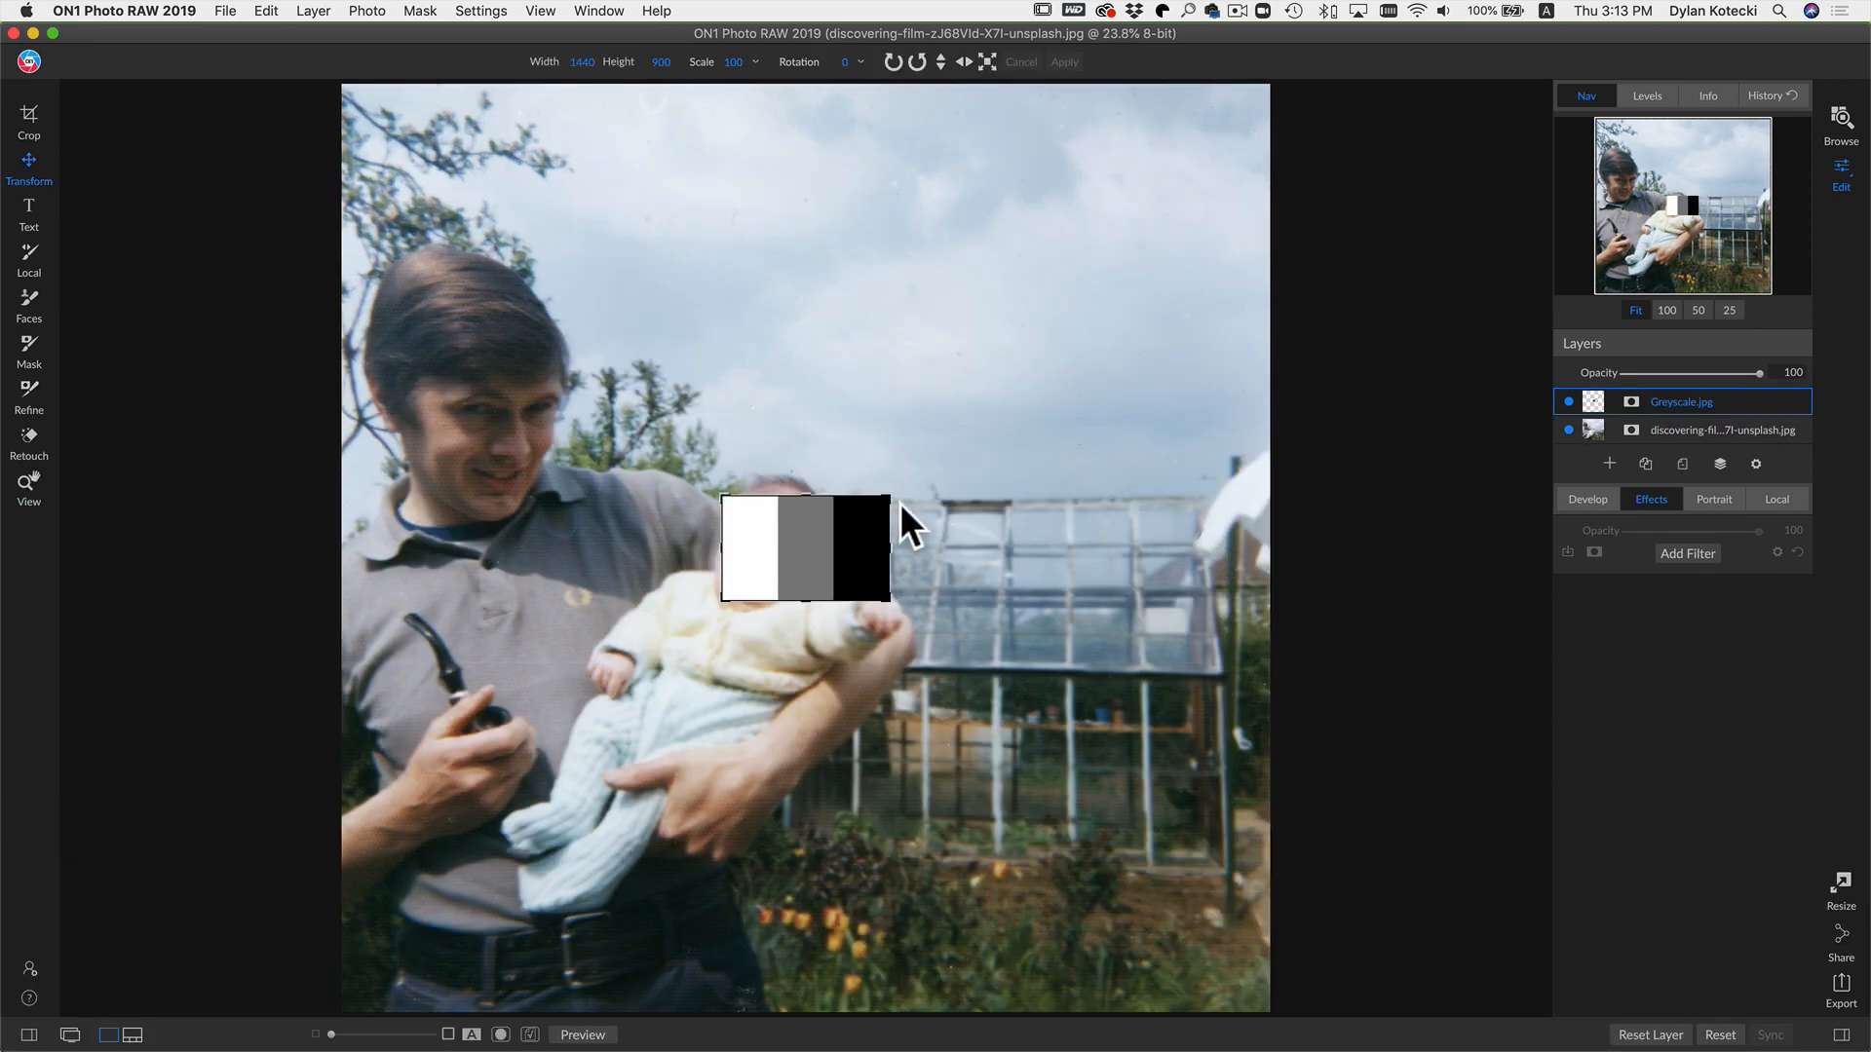
left_click_drag(889, 496, 1136, 371)
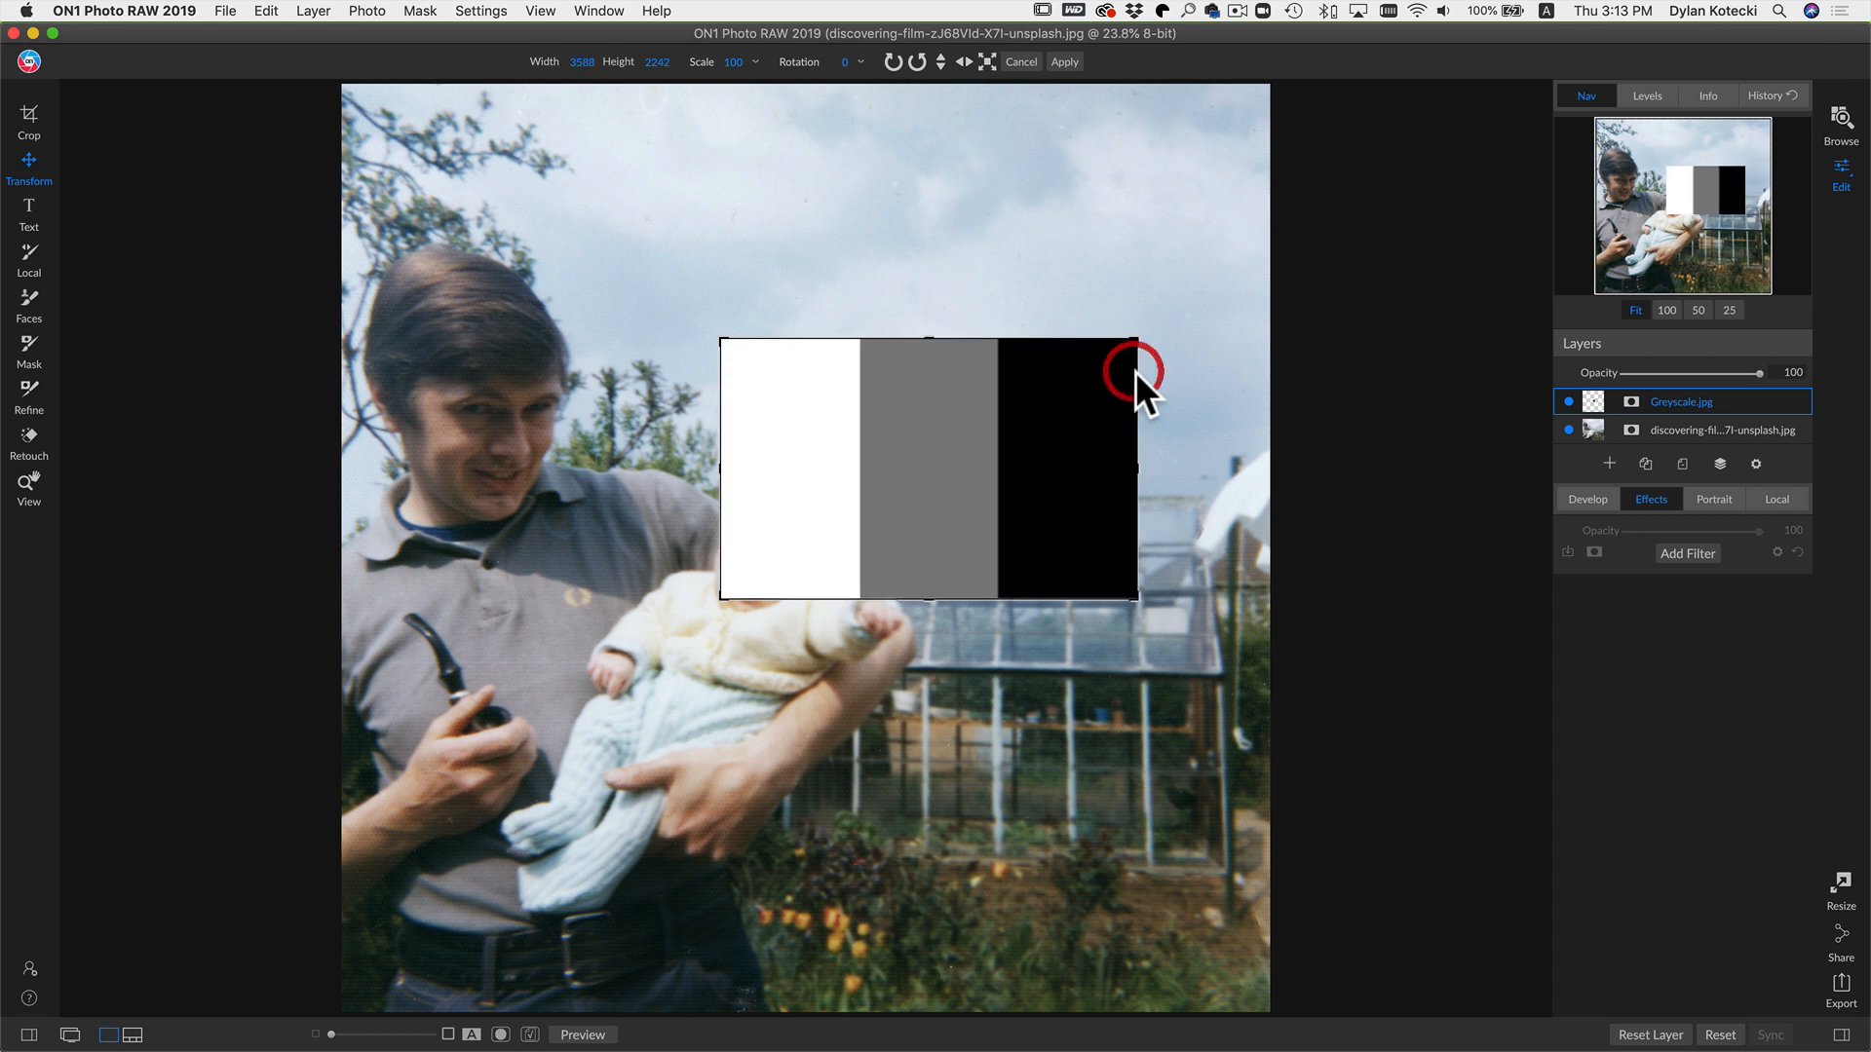
Step: Set the Greyscale layer's blend mode to Overlay and move it over the baby's face
left_click(1756, 462)
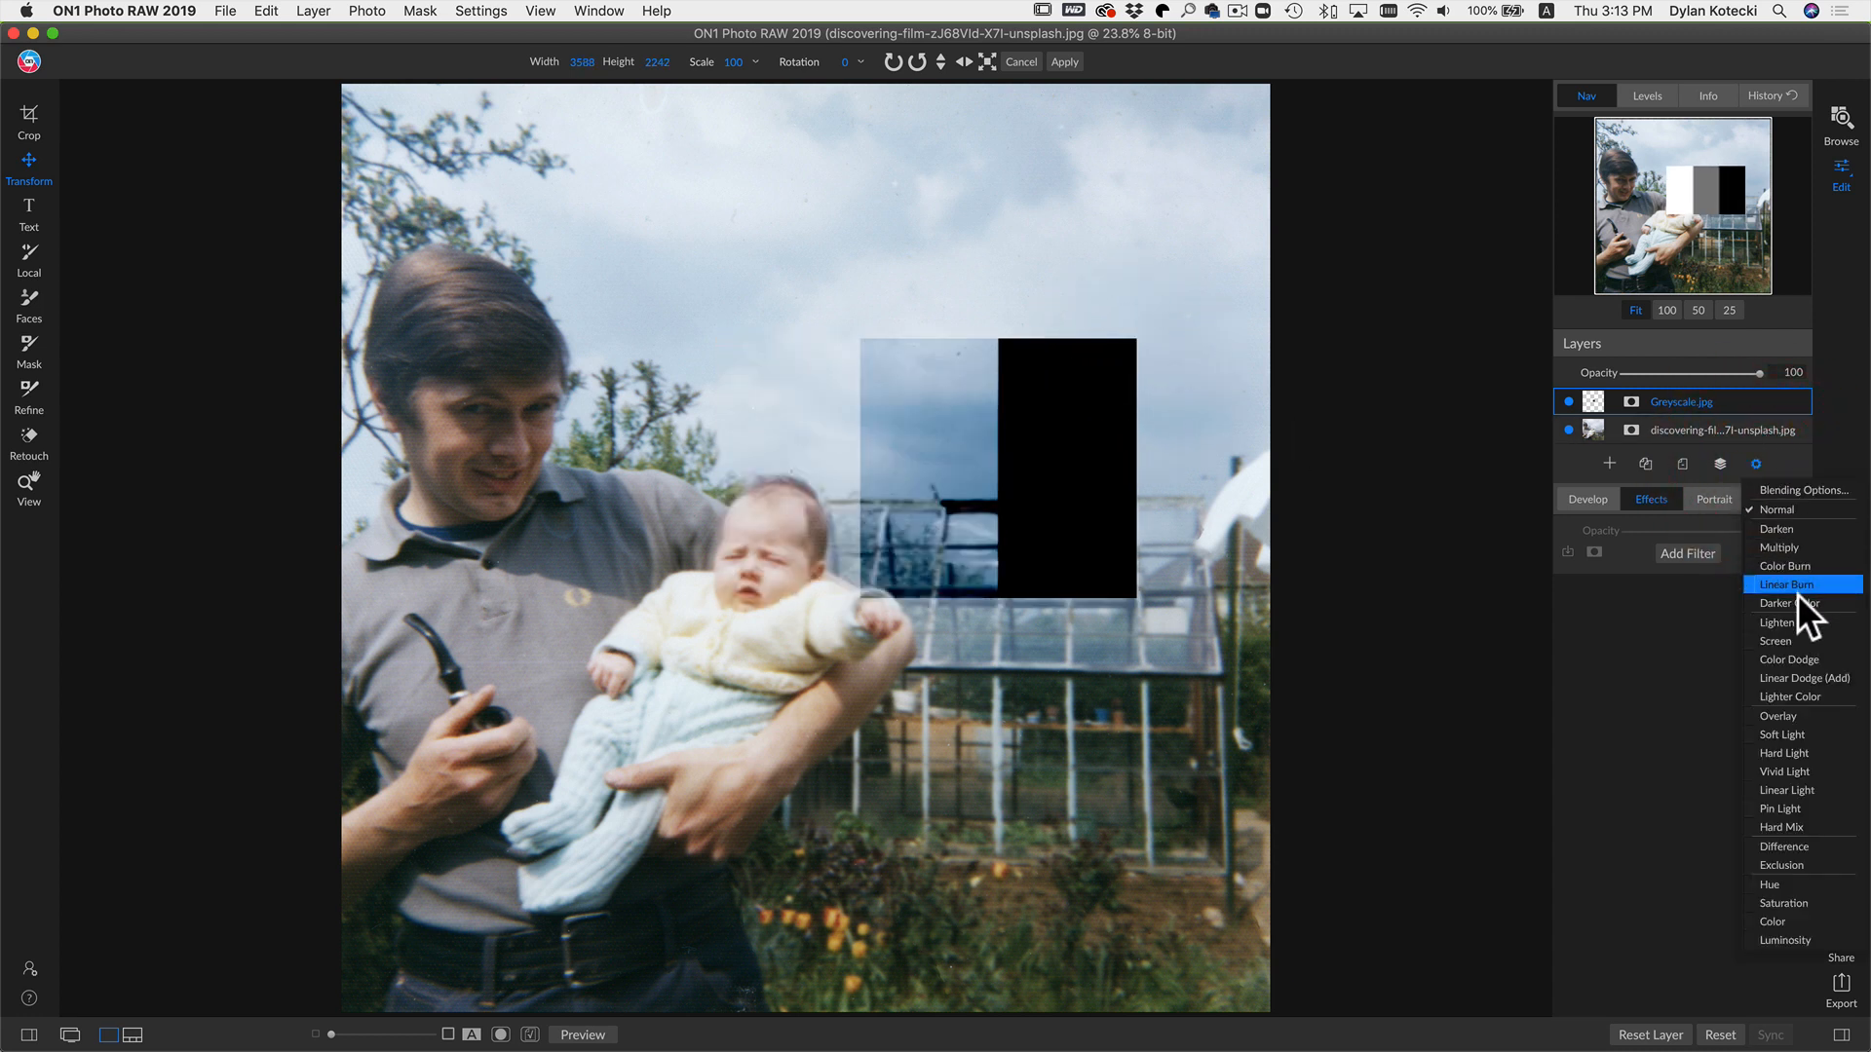
left_click(1795, 711)
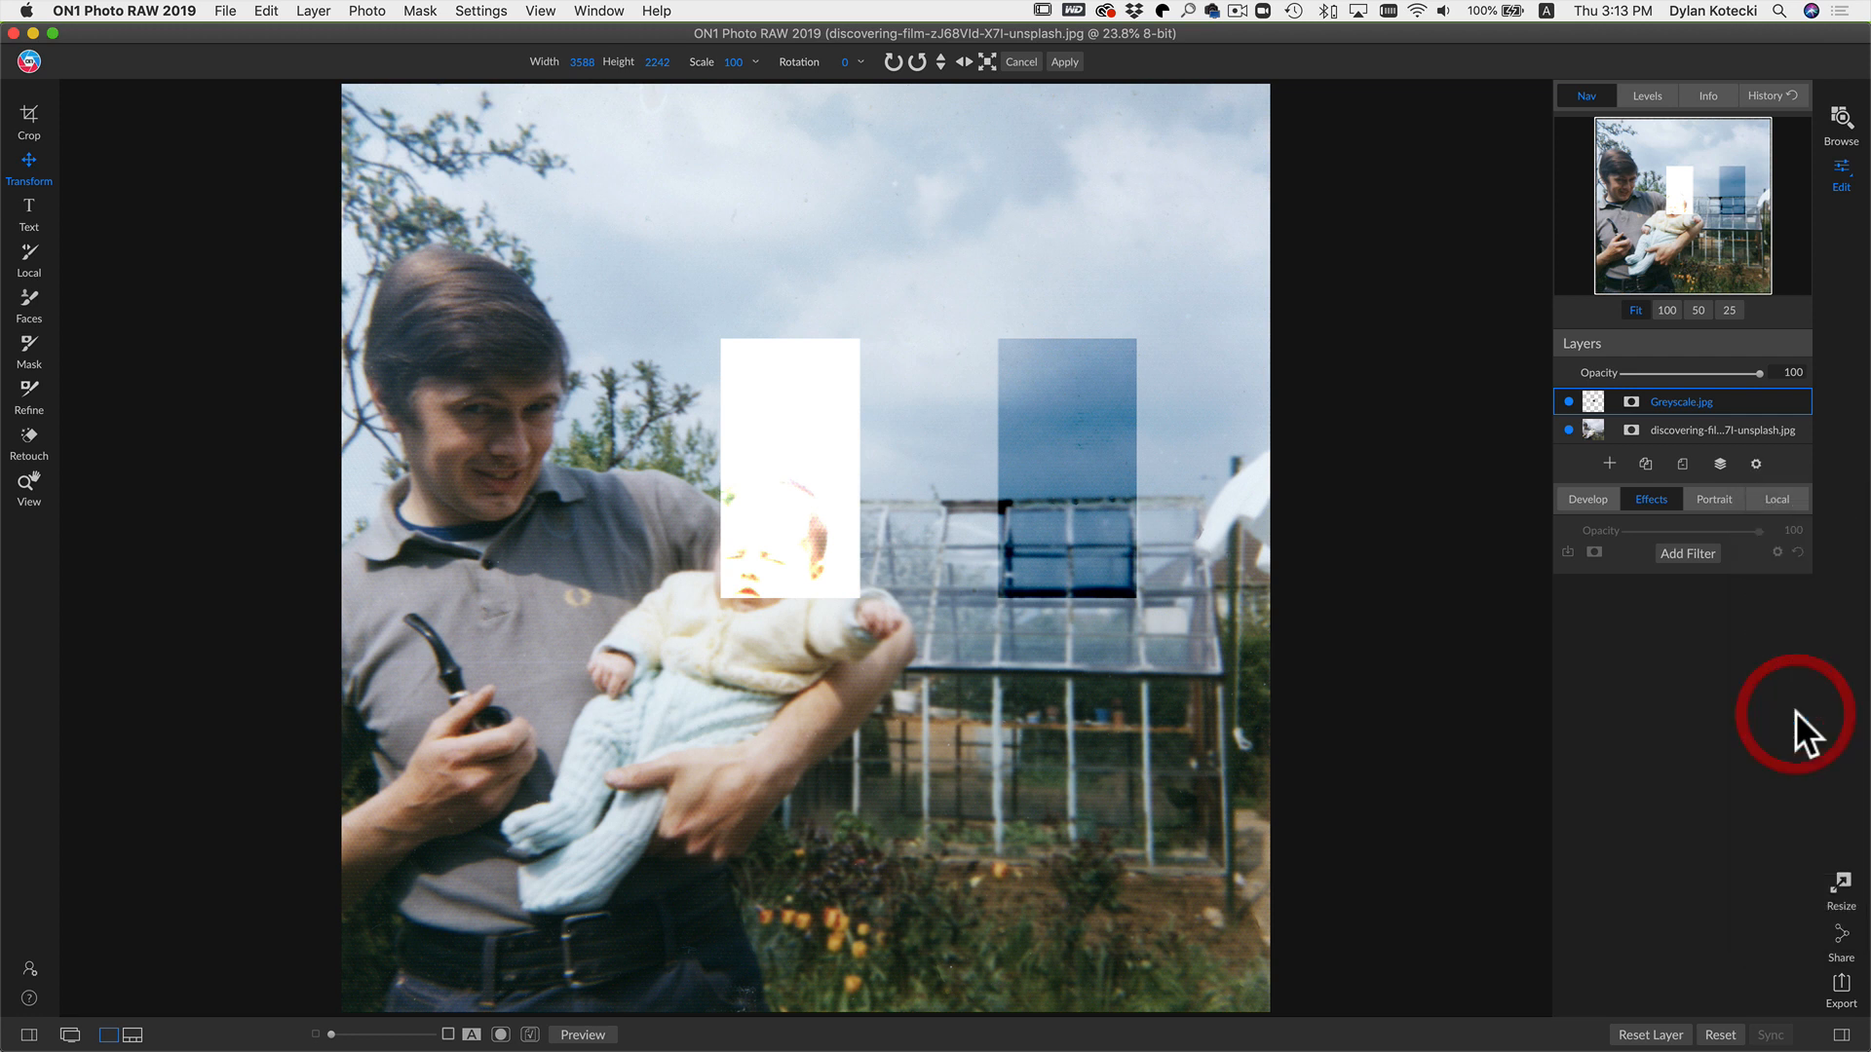
left_click_drag(991, 511, 713, 535)
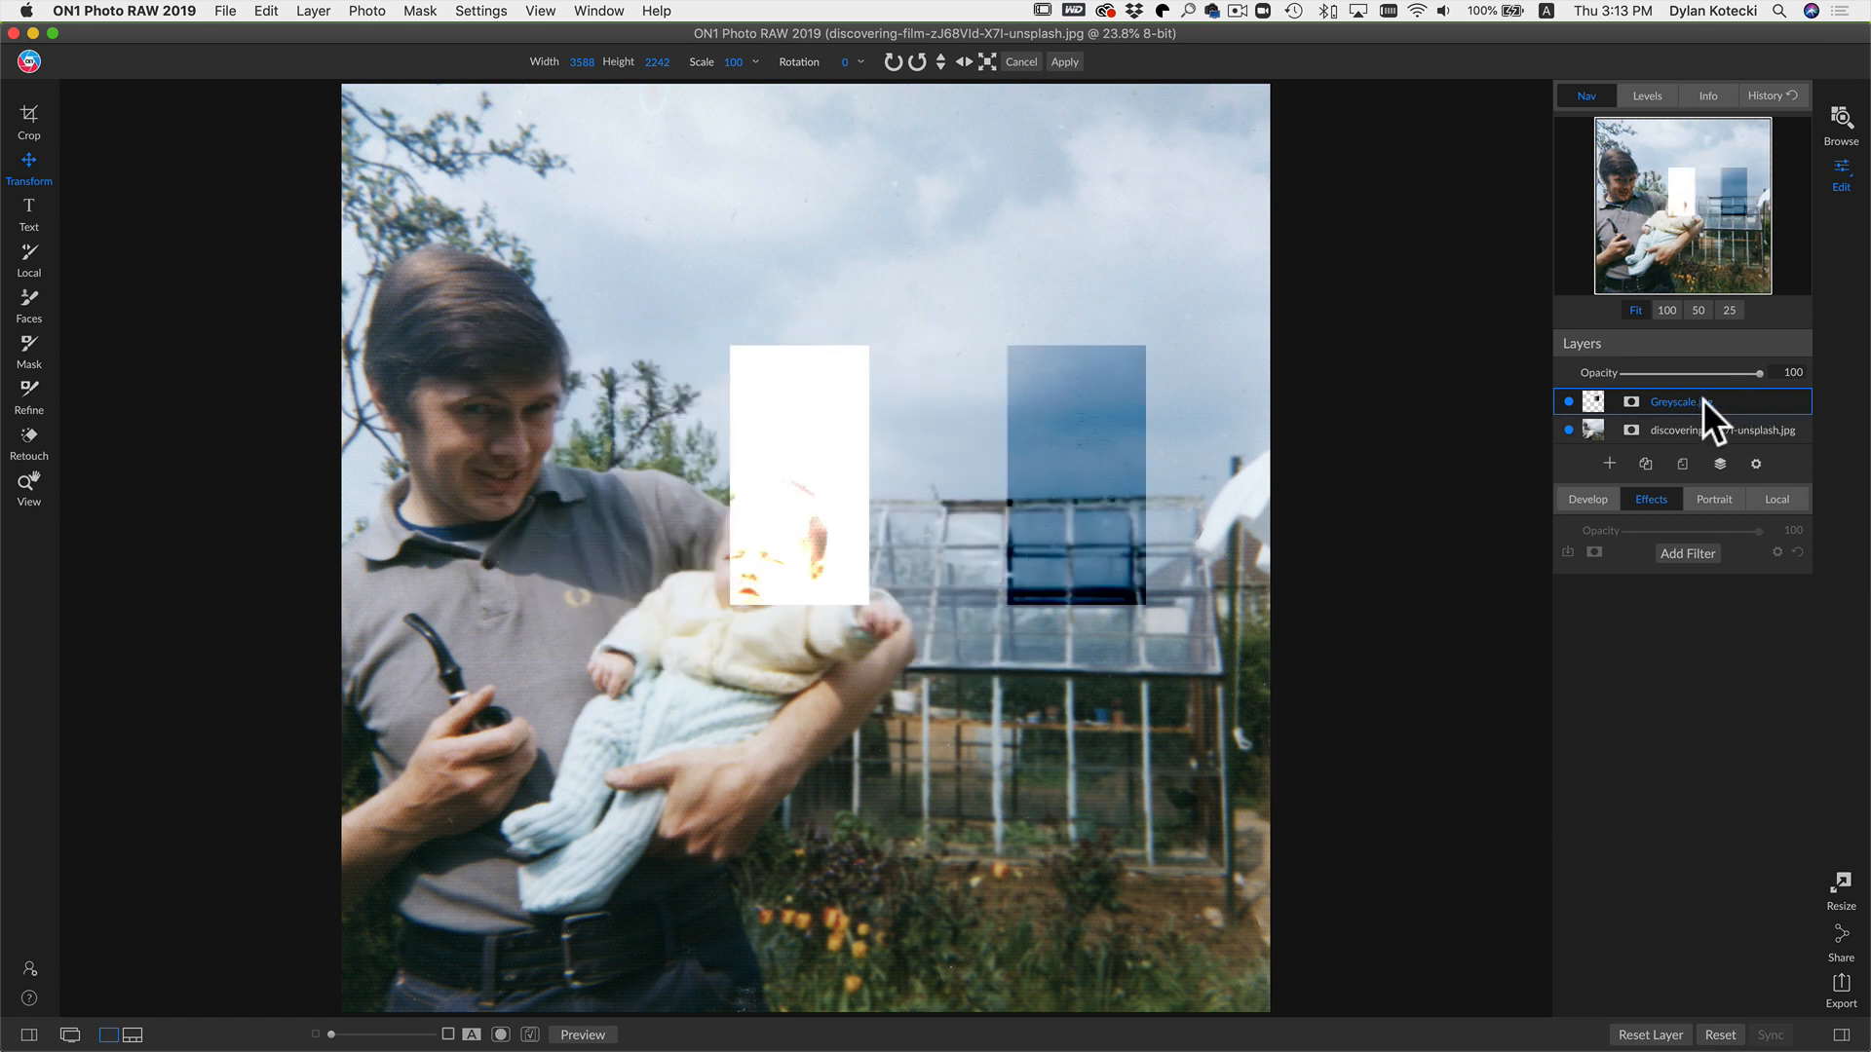
Step: Delete the Greyscale layer
right_click(1668, 400)
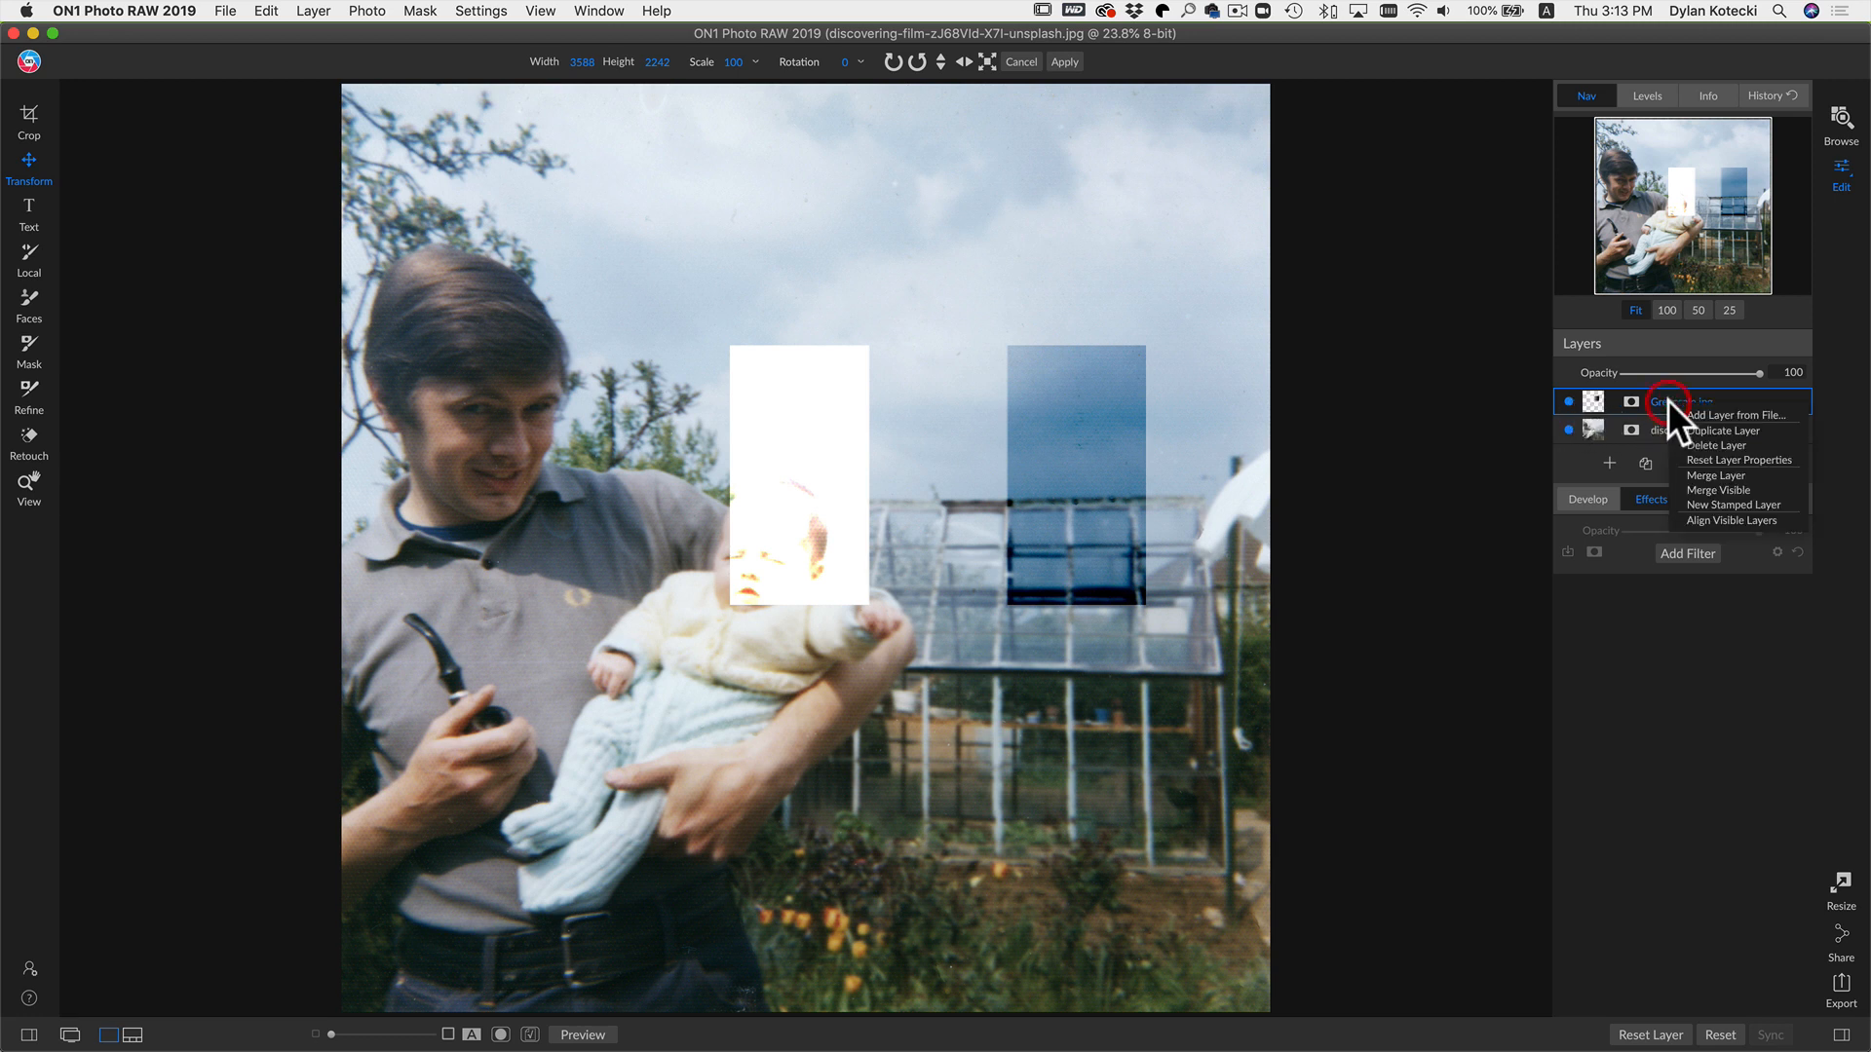
left_click(1722, 444)
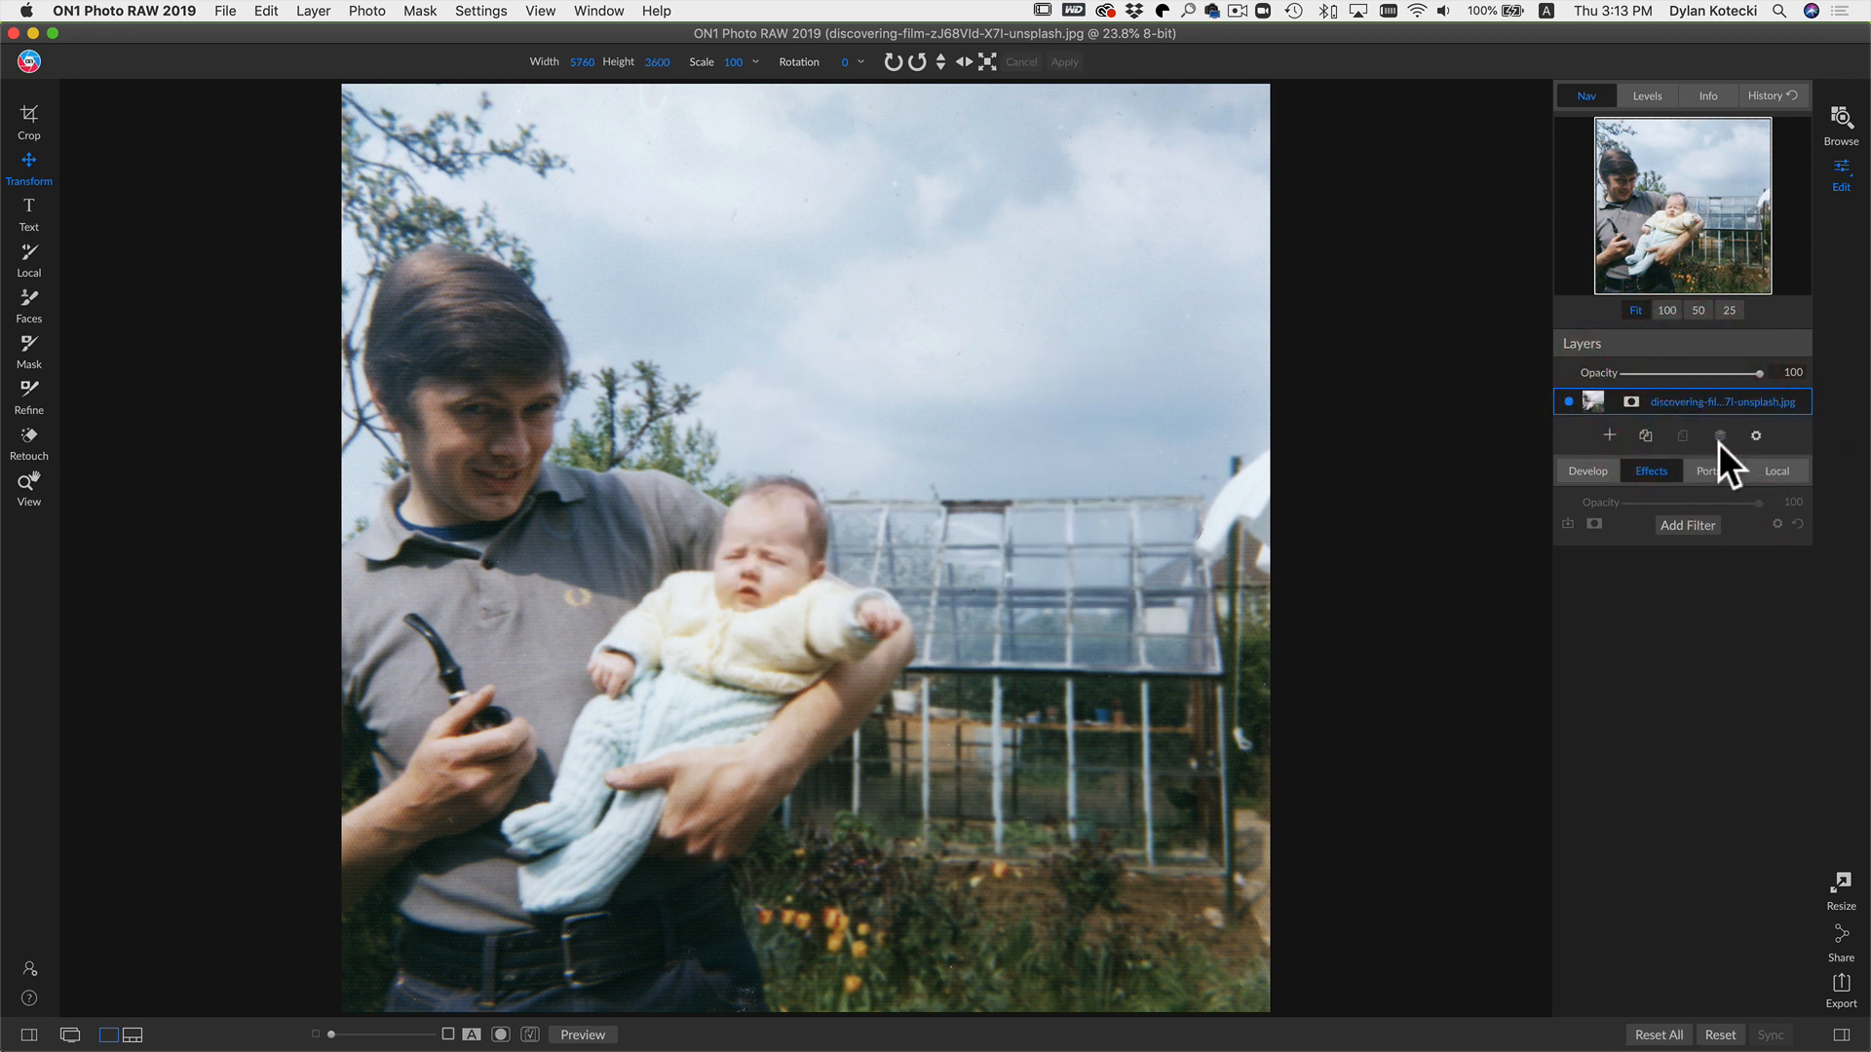
Step: Open a Local adjustment, enable Paint with Color, apply the Darken preset and open the adjustment's mask options
left_click(1775, 471)
scroll(1709, 750, "down", 2)
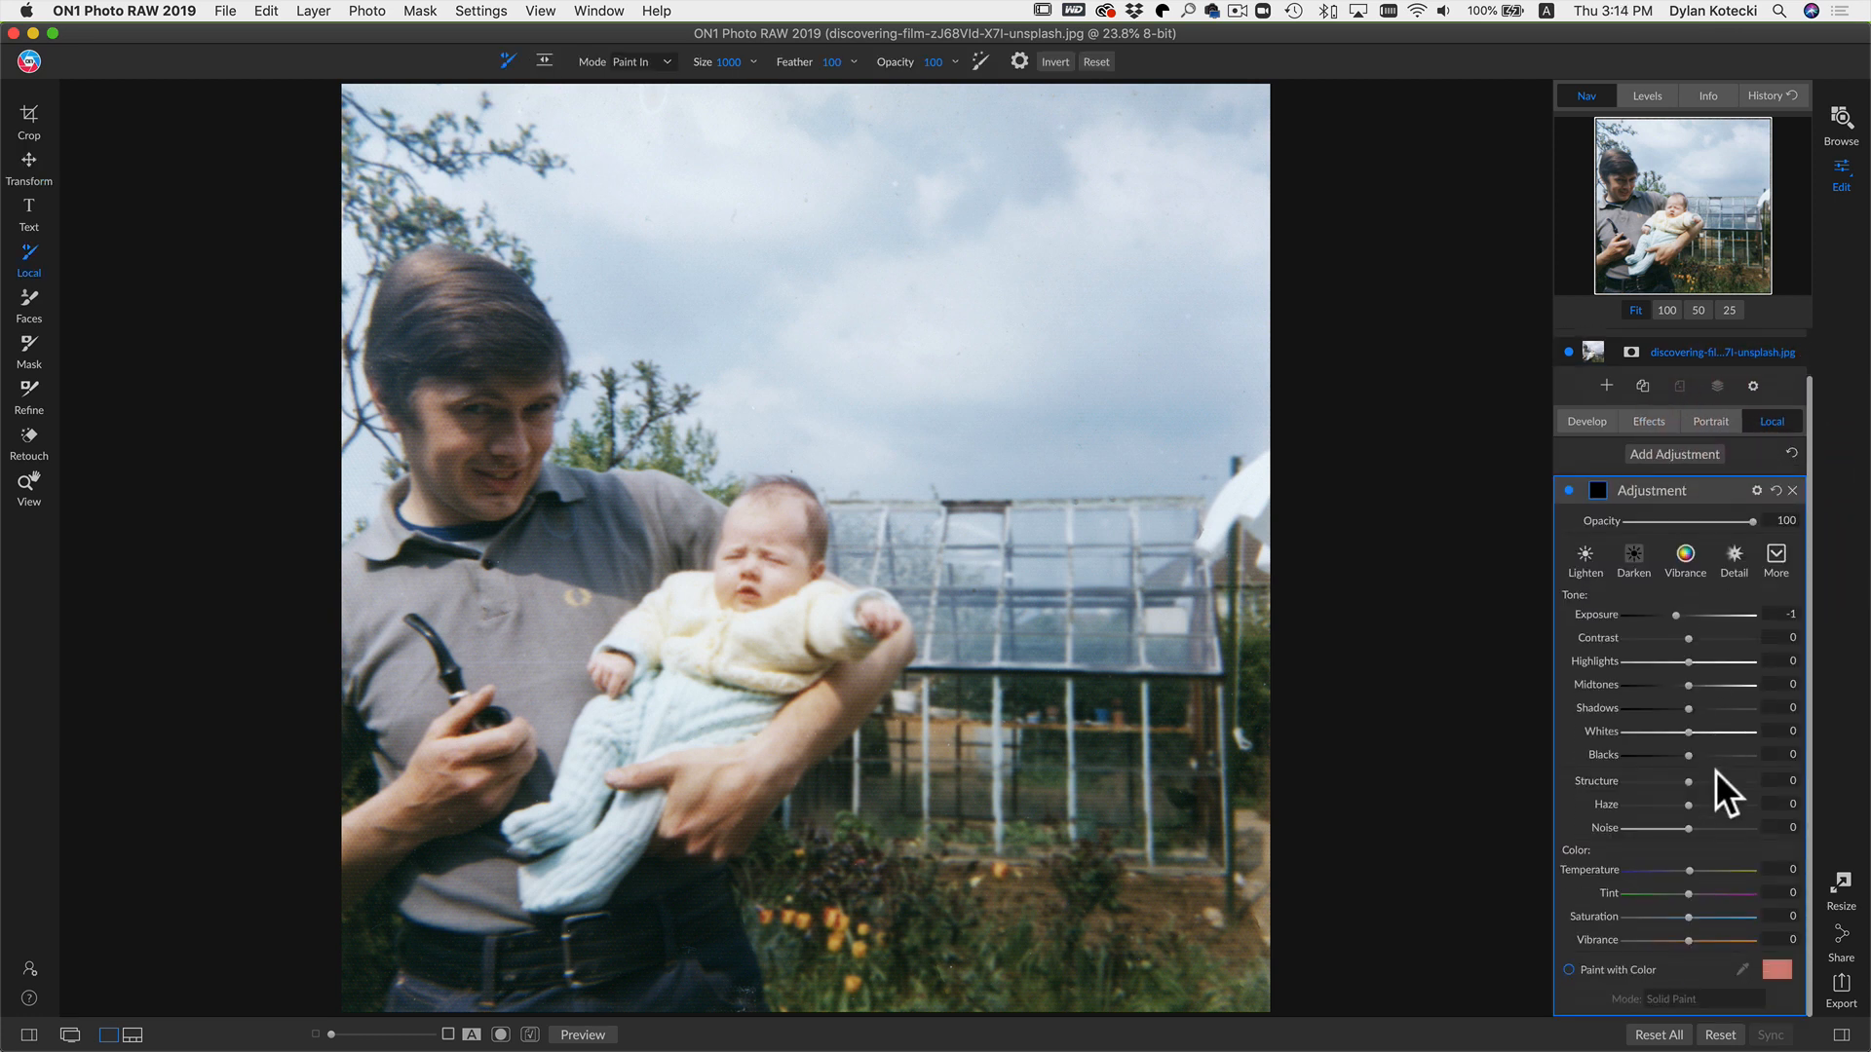
left_click(1626, 965)
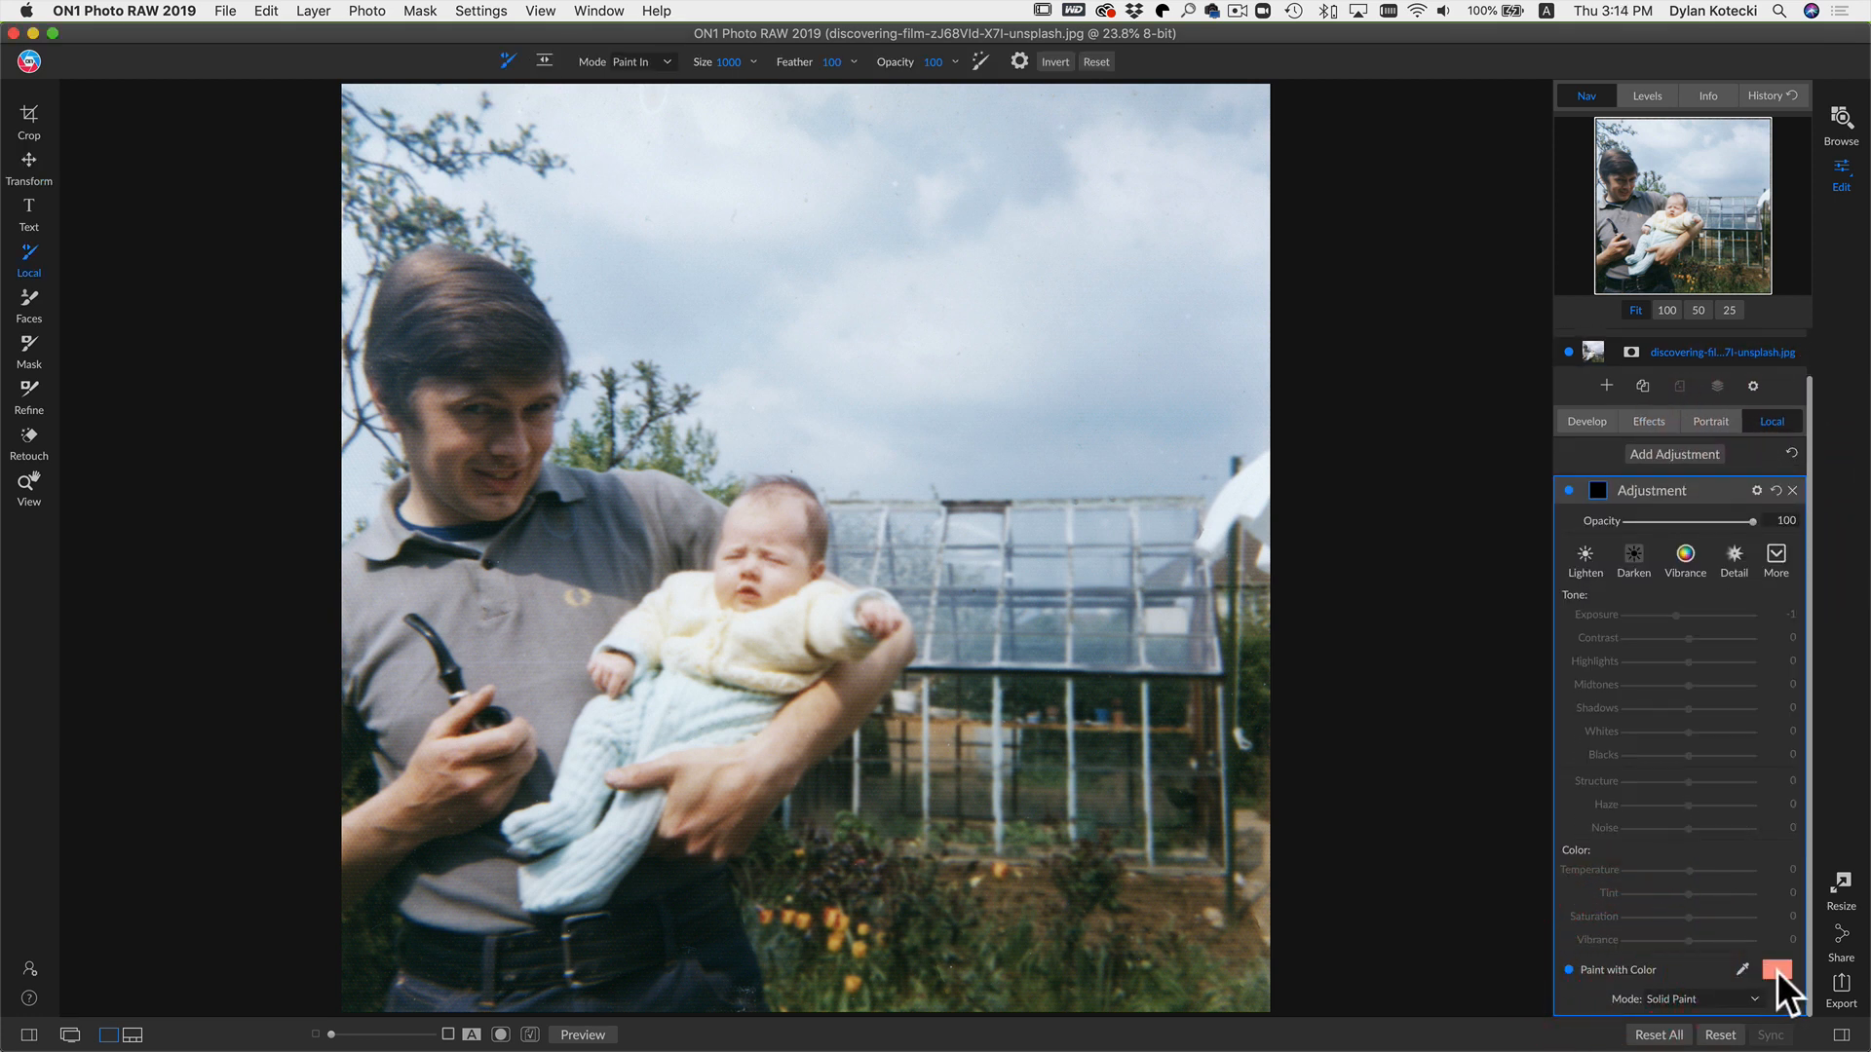
left_click(1775, 971)
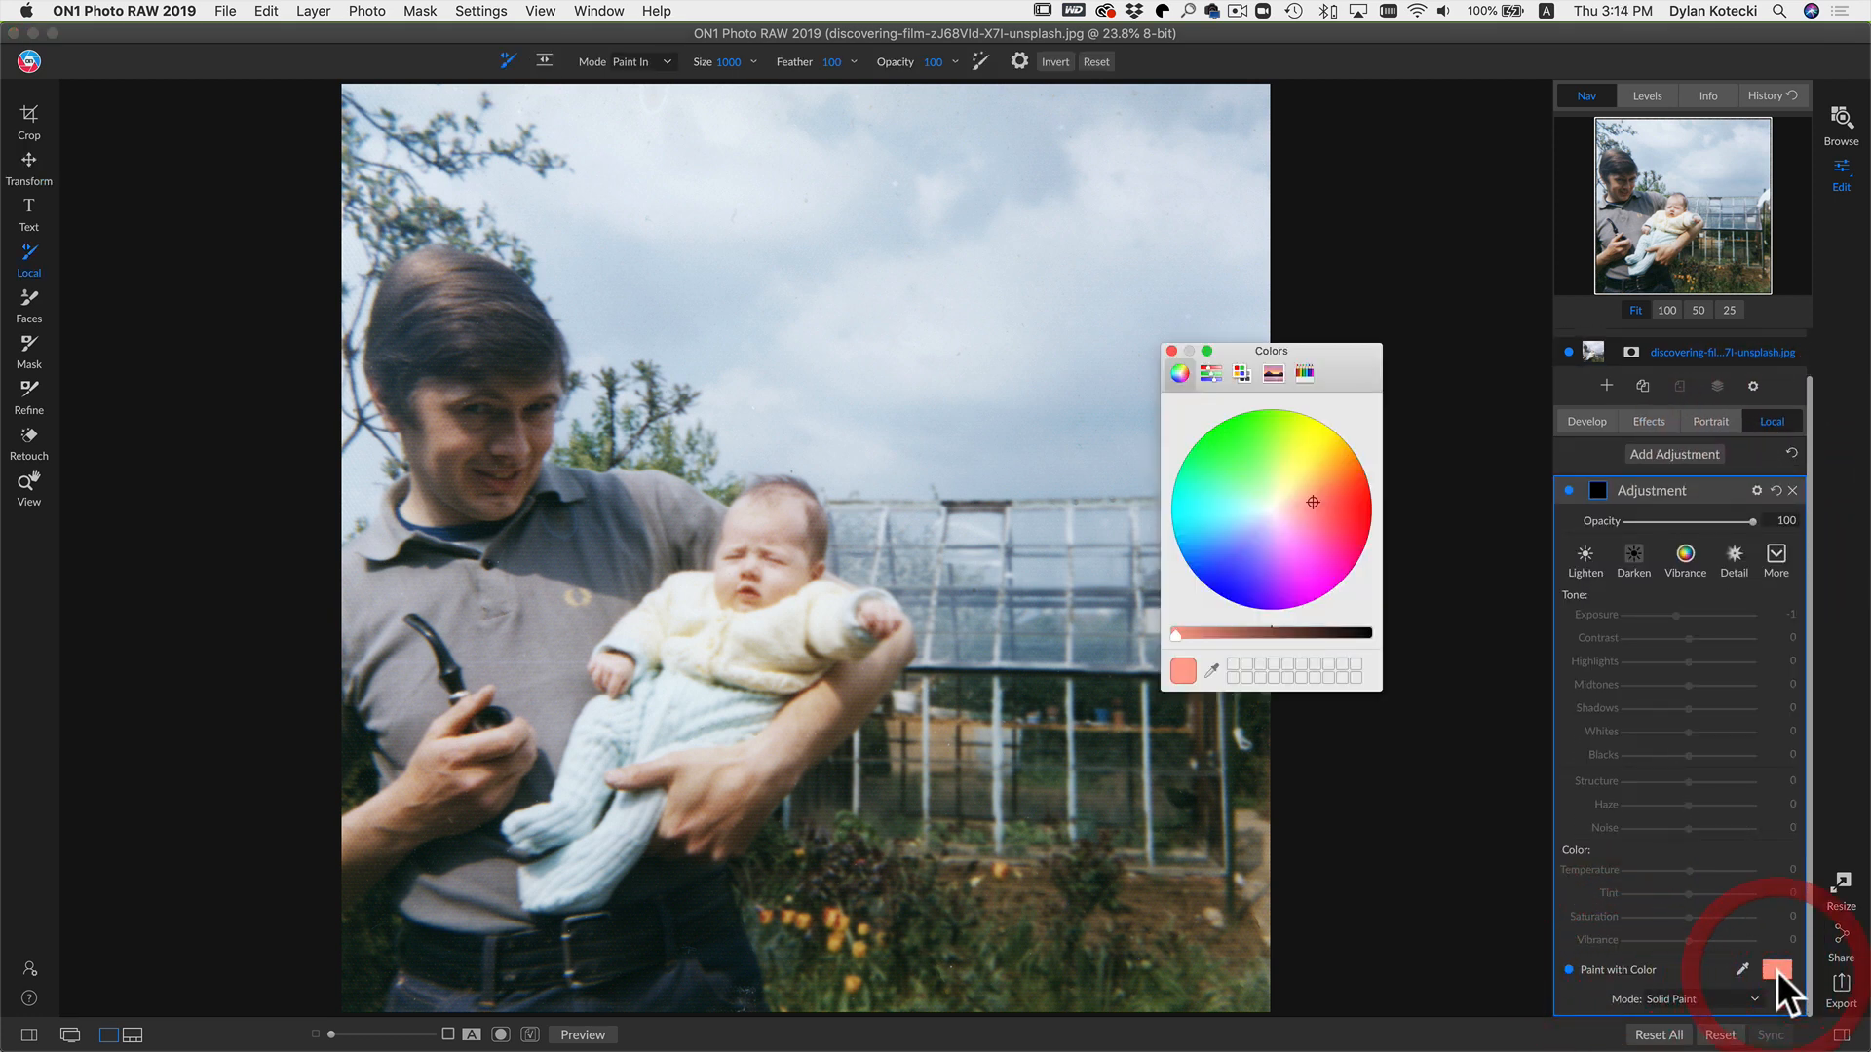
left_click(1173, 351)
left_click(1634, 548)
left_click(1598, 490)
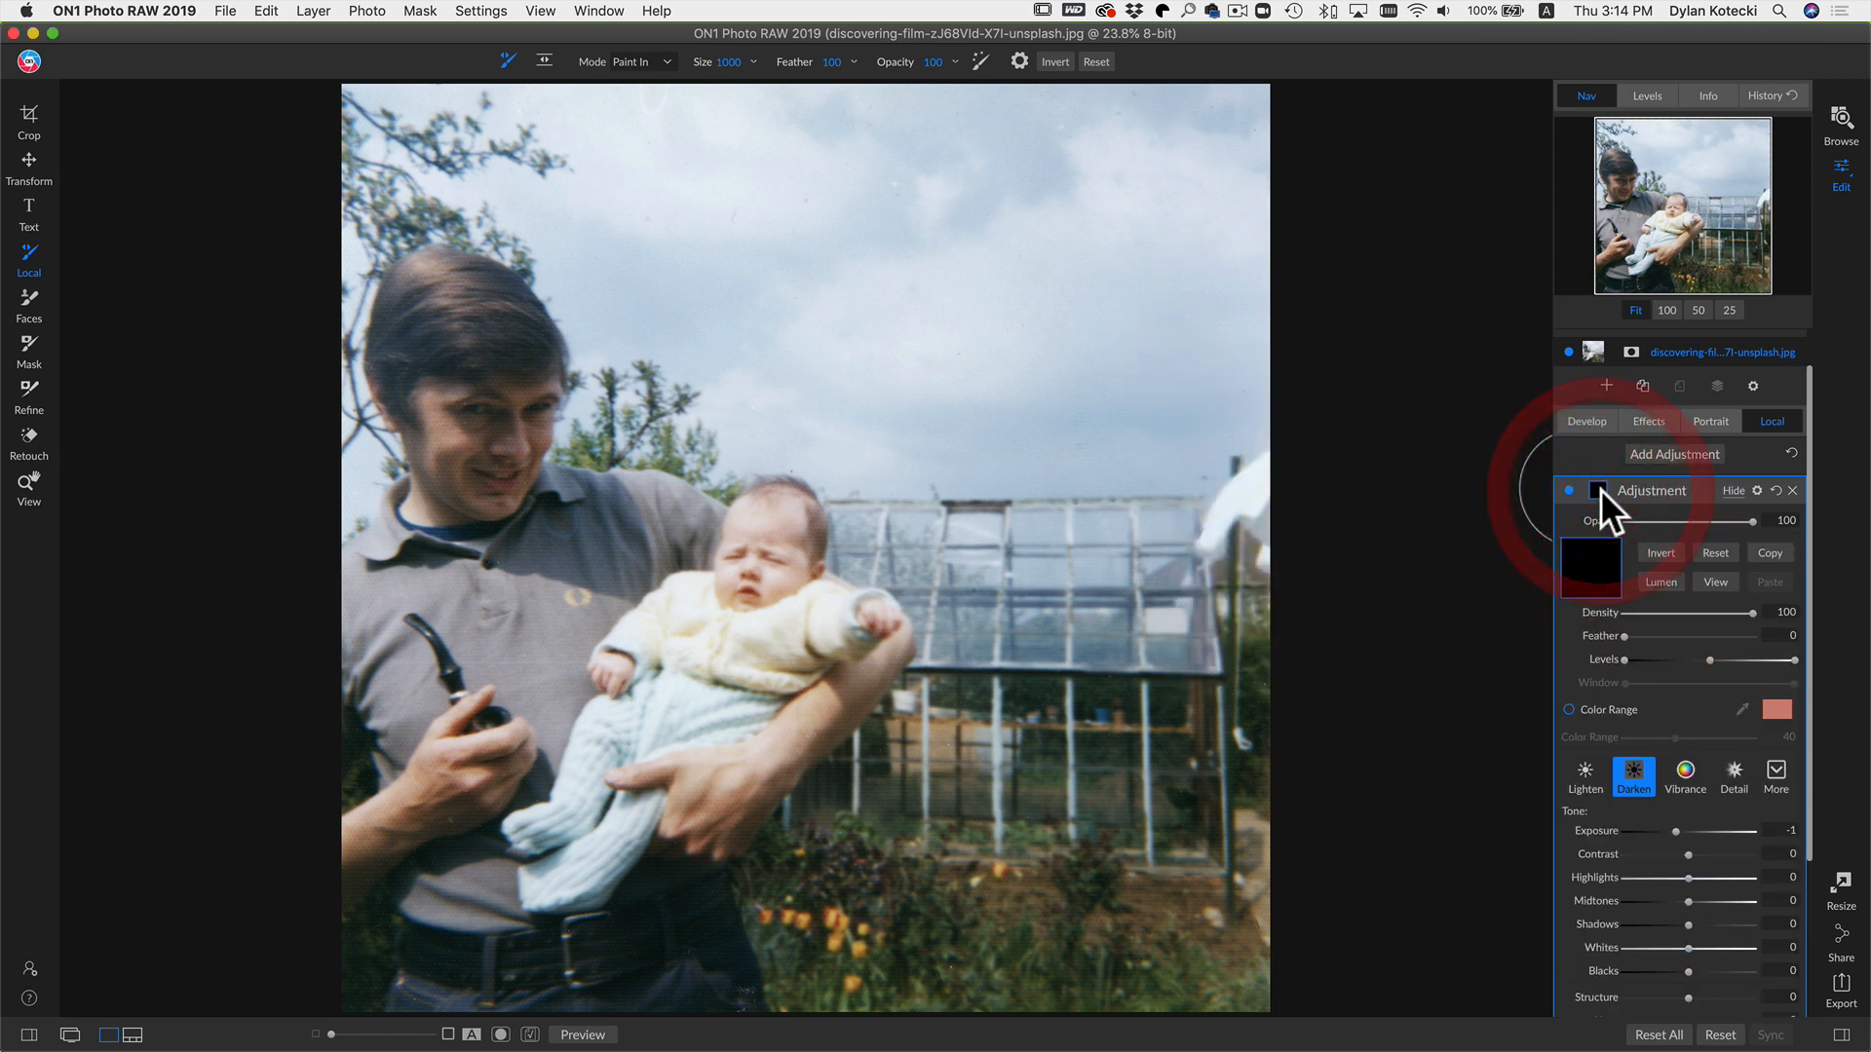
Step: Invert the Local adjustment's mask so it covers the whole photo and open its blending options
left_click(1666, 553)
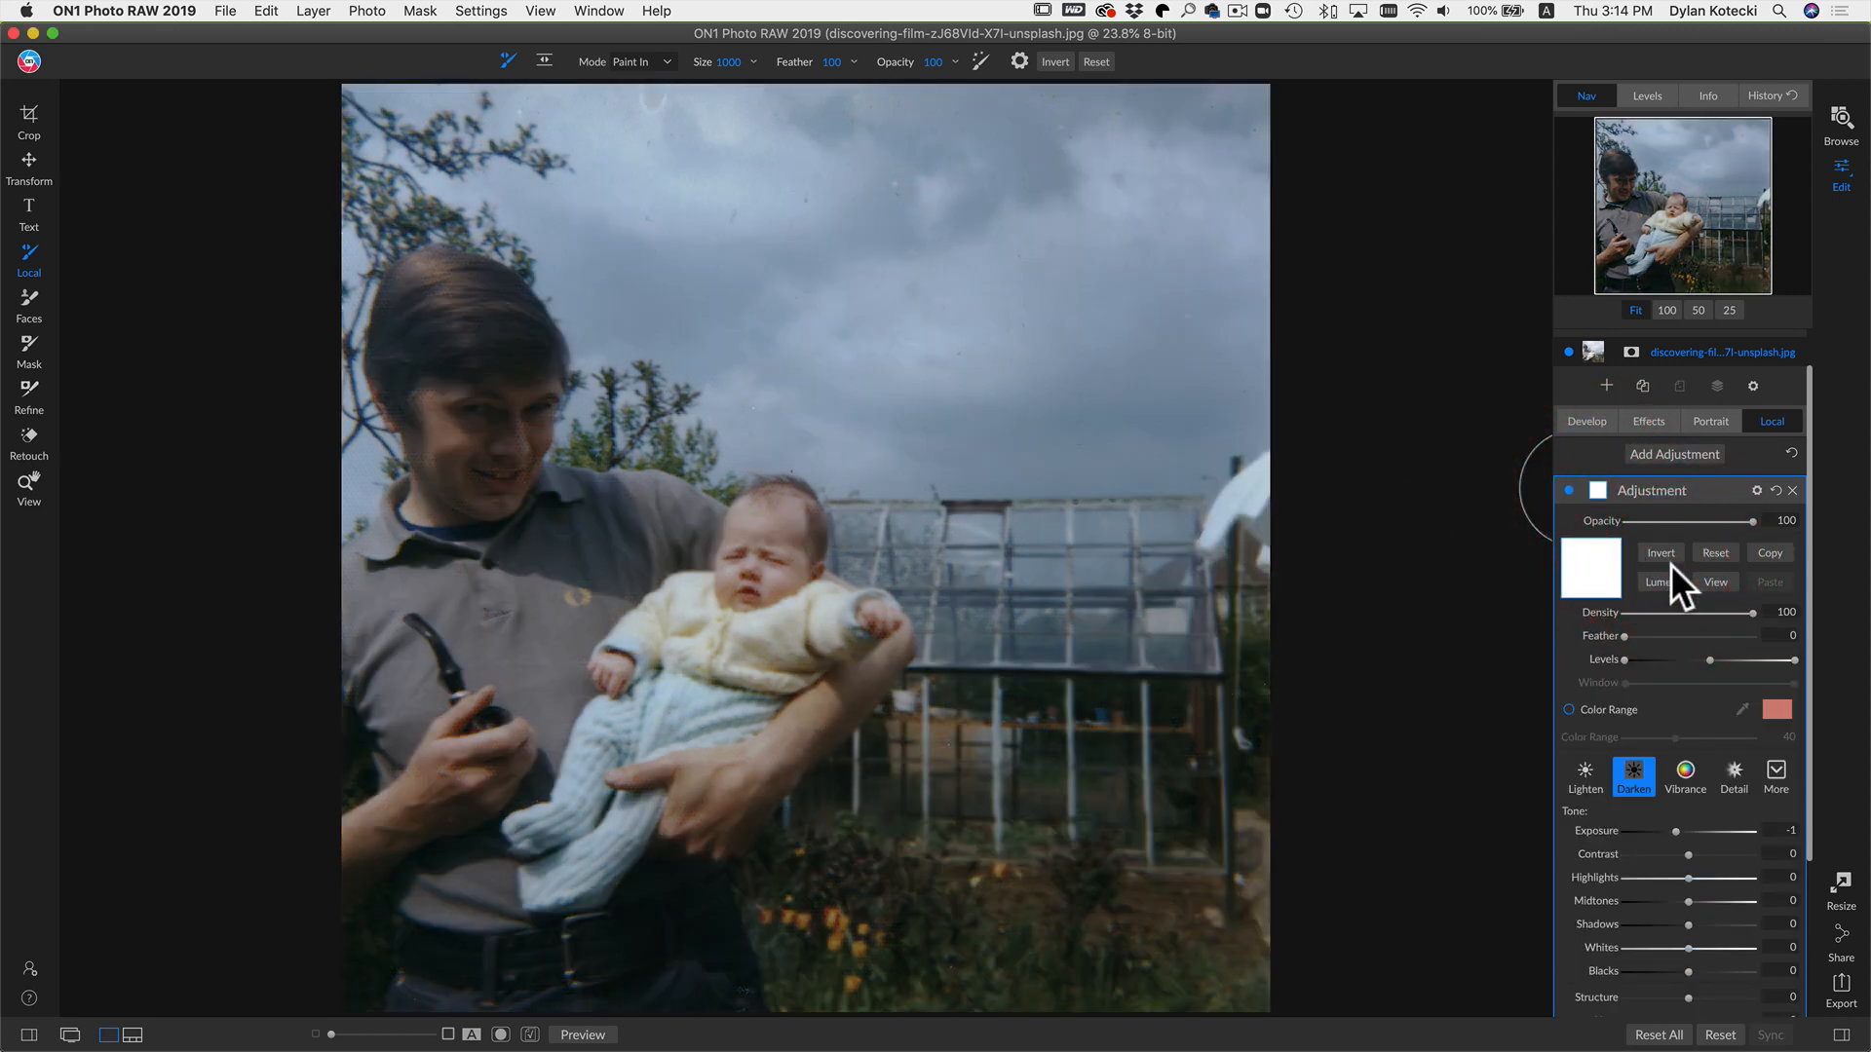
left_click(1756, 489)
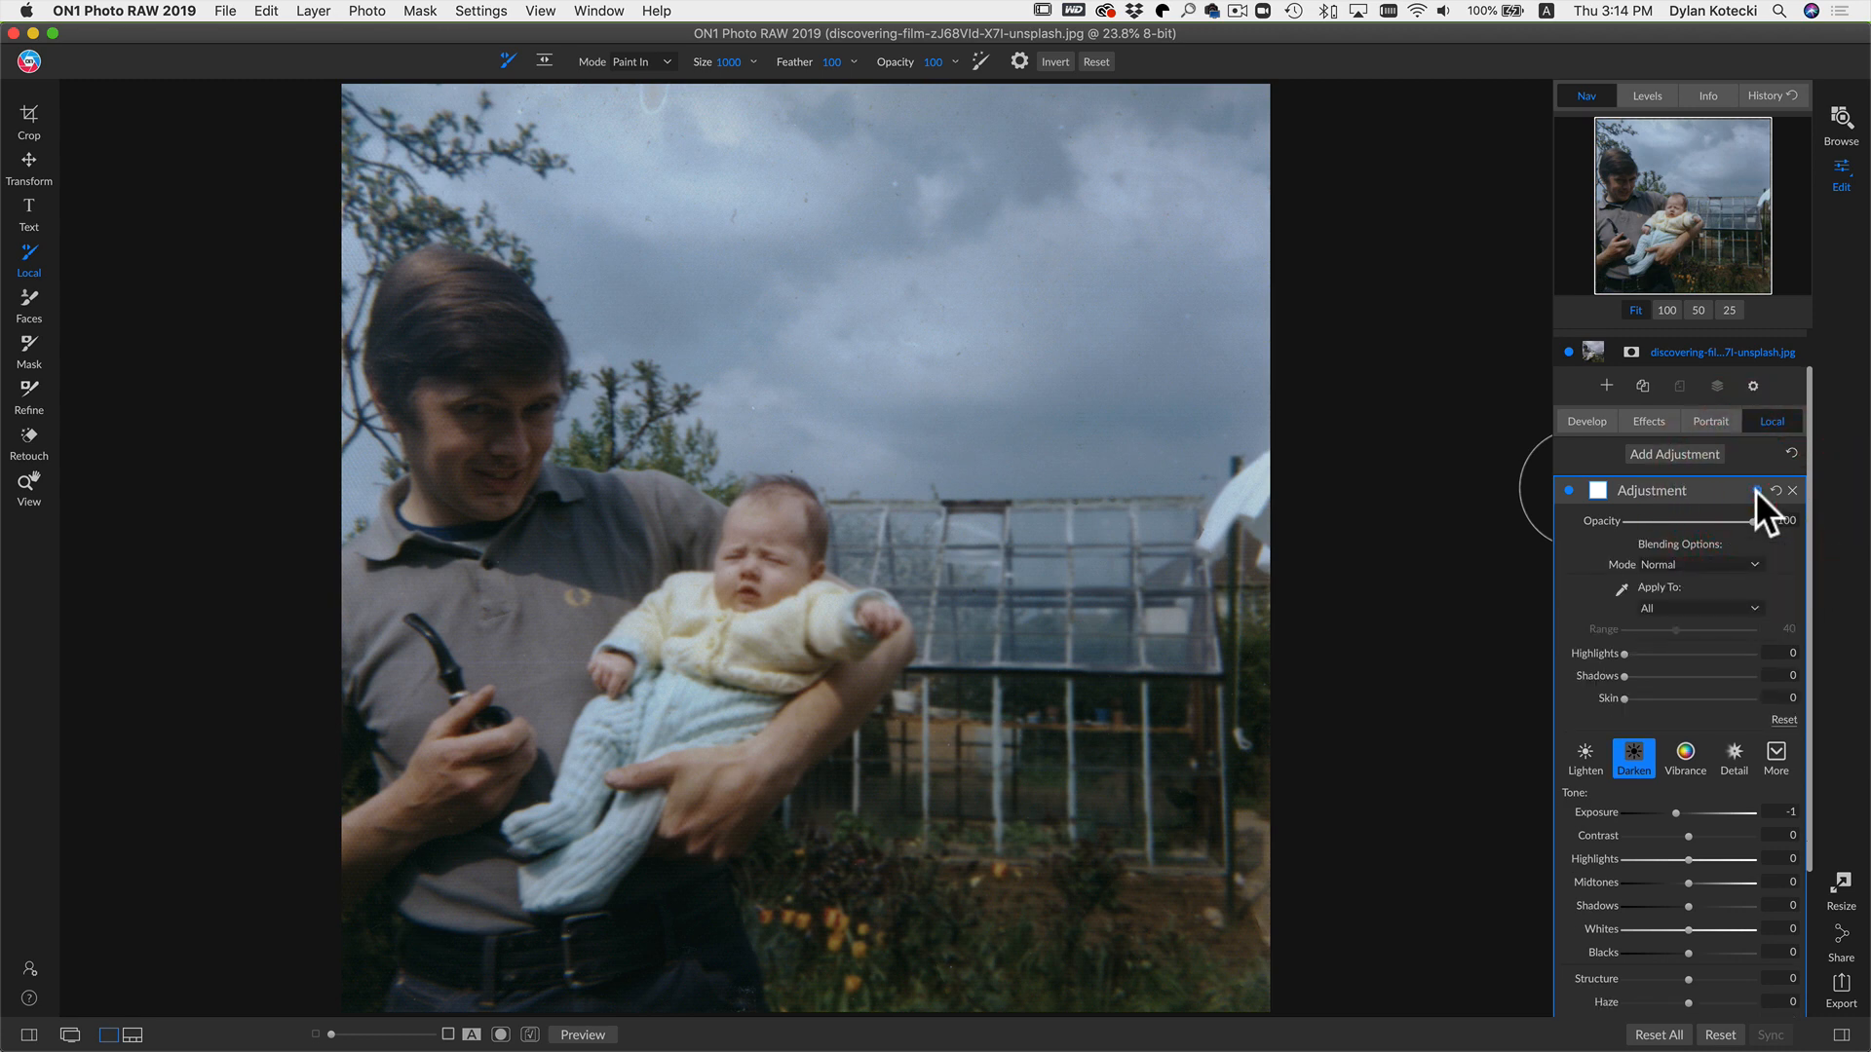
Step: Set the adjustment's blend mode to Overlay and lower its opacity to 50
left_click(1696, 564)
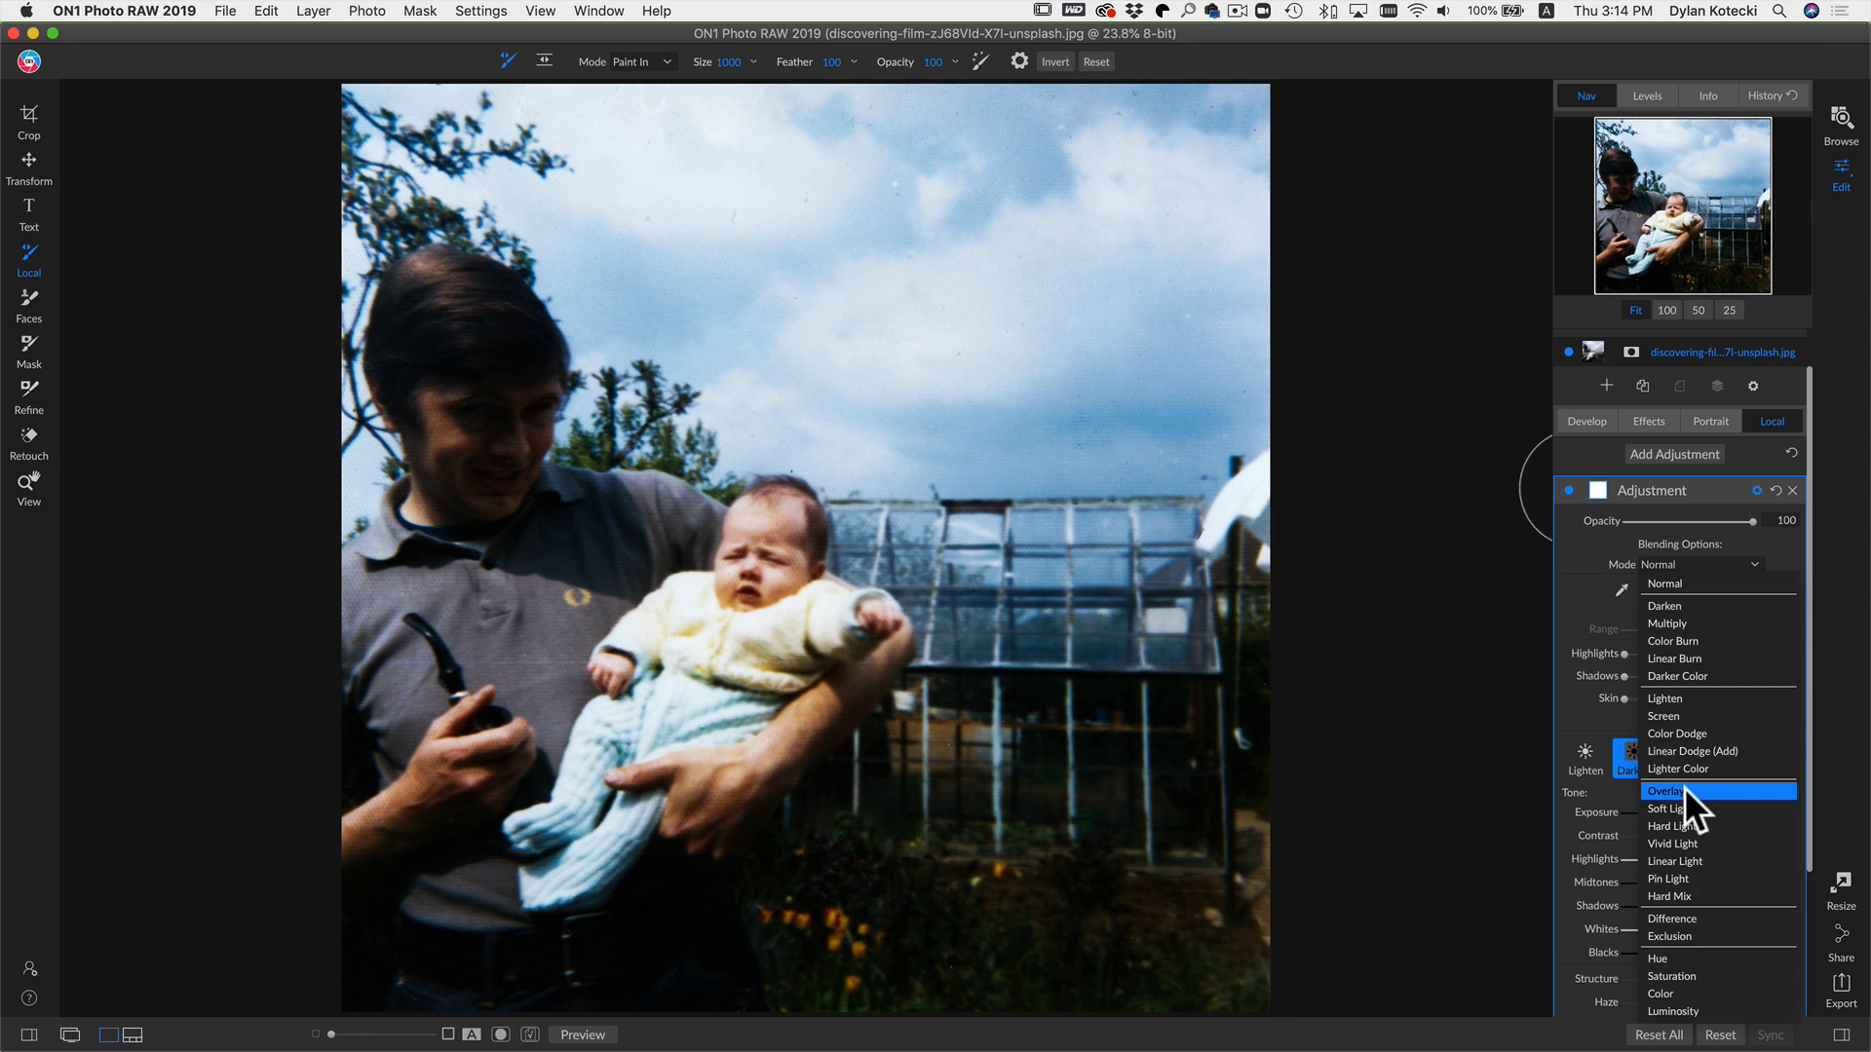
left_click(1683, 787)
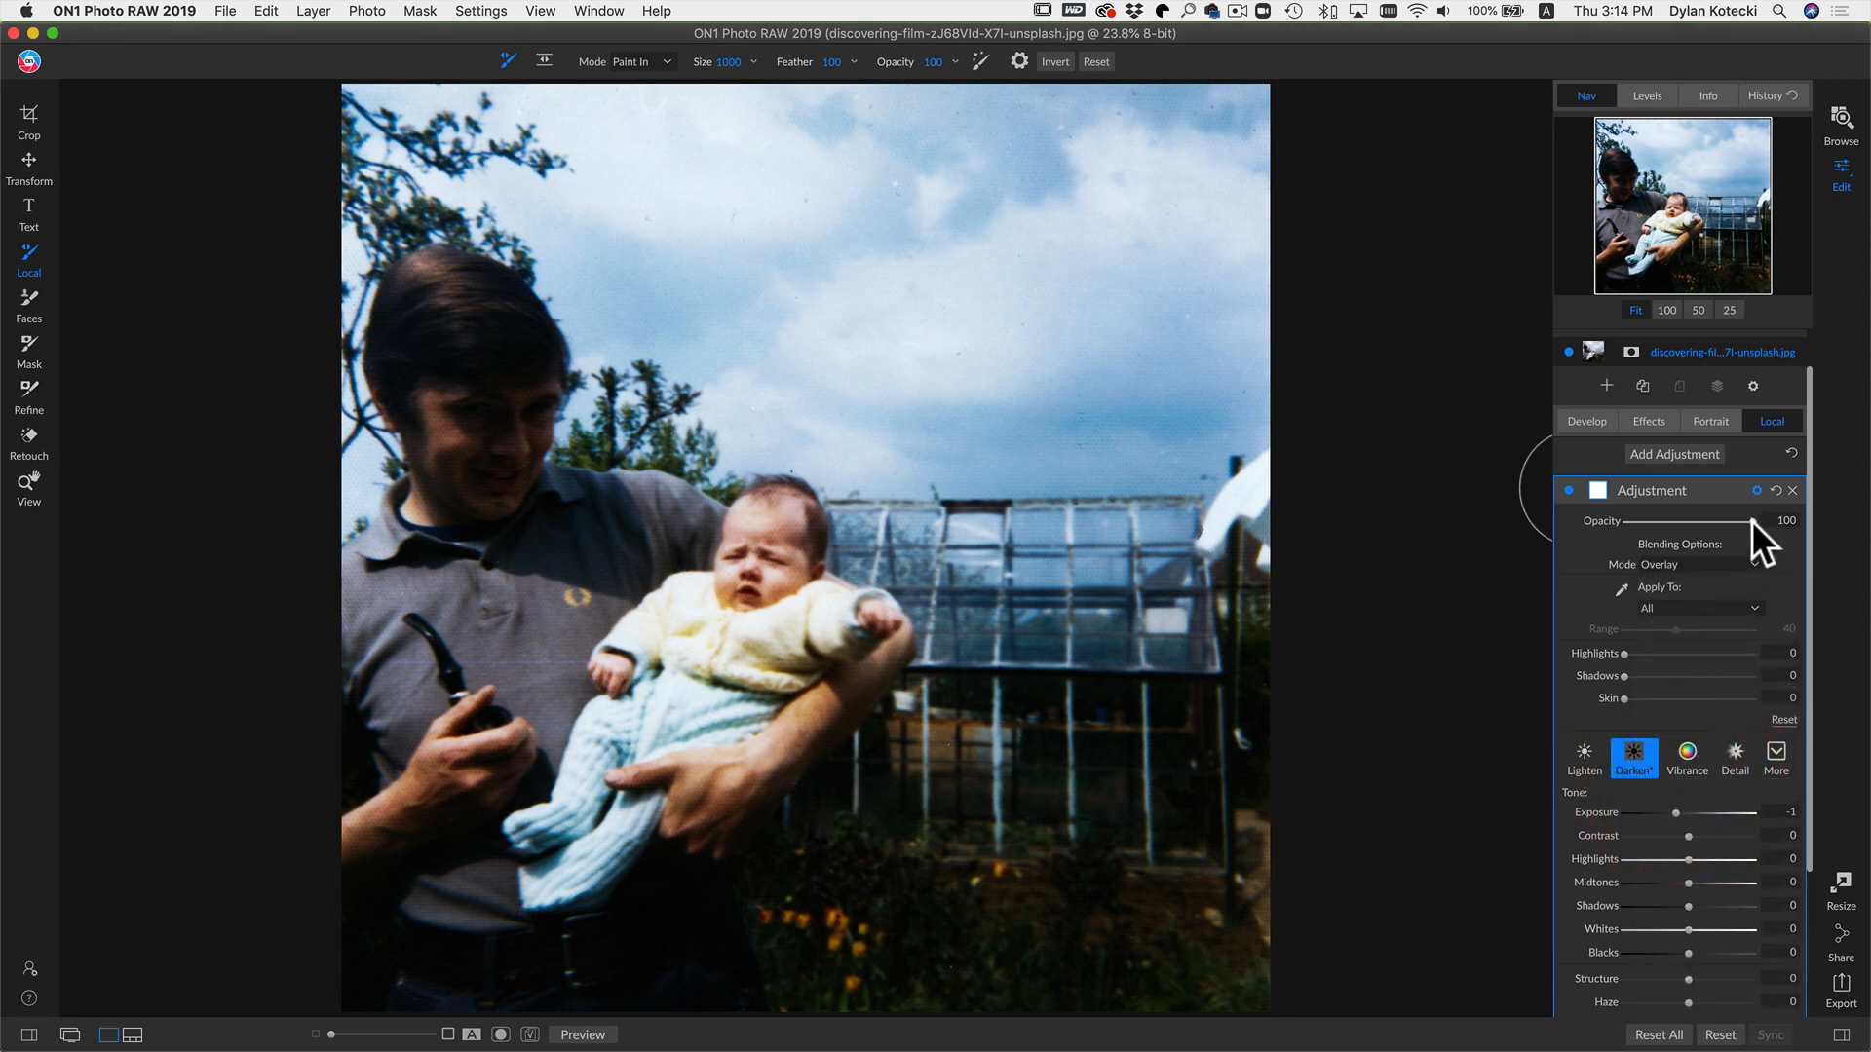
left_click_drag(1713, 522, 1692, 522)
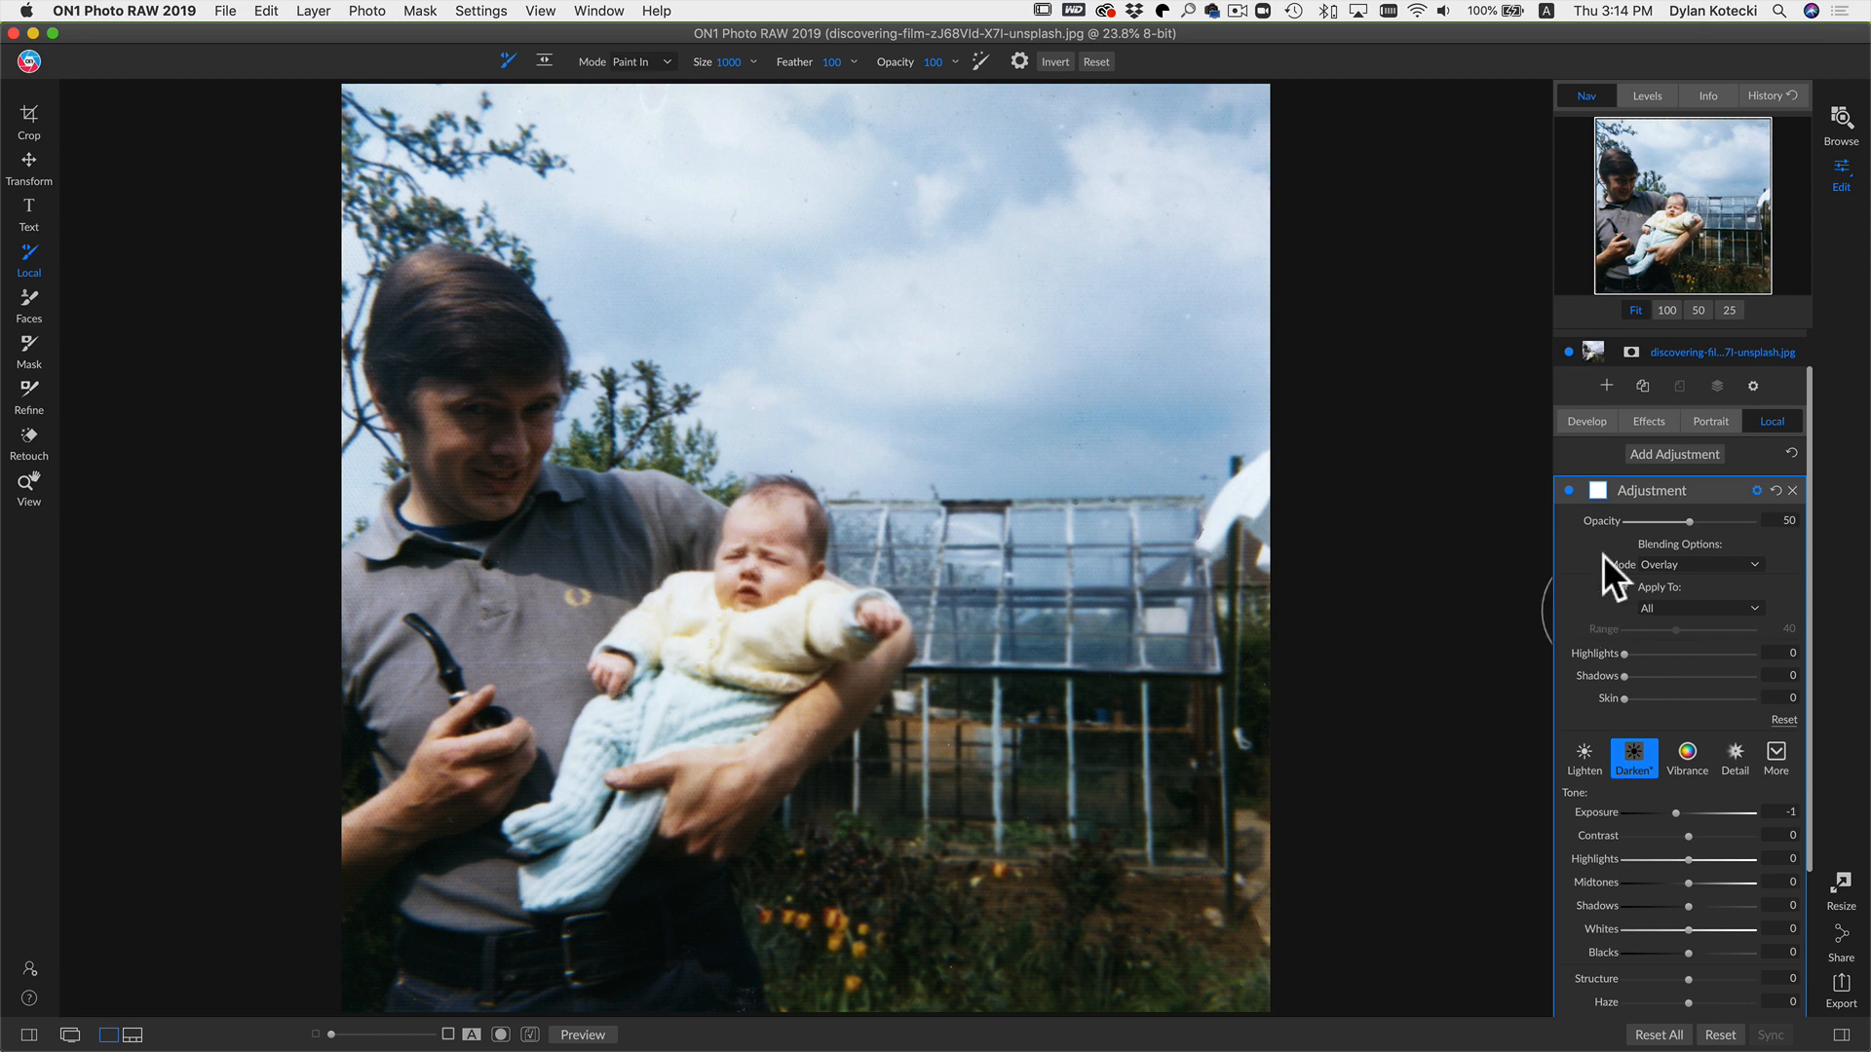
Step: Toggle the adjustment's visibility off and on to compare the Overlay effect on the photo
left_click(1569, 489)
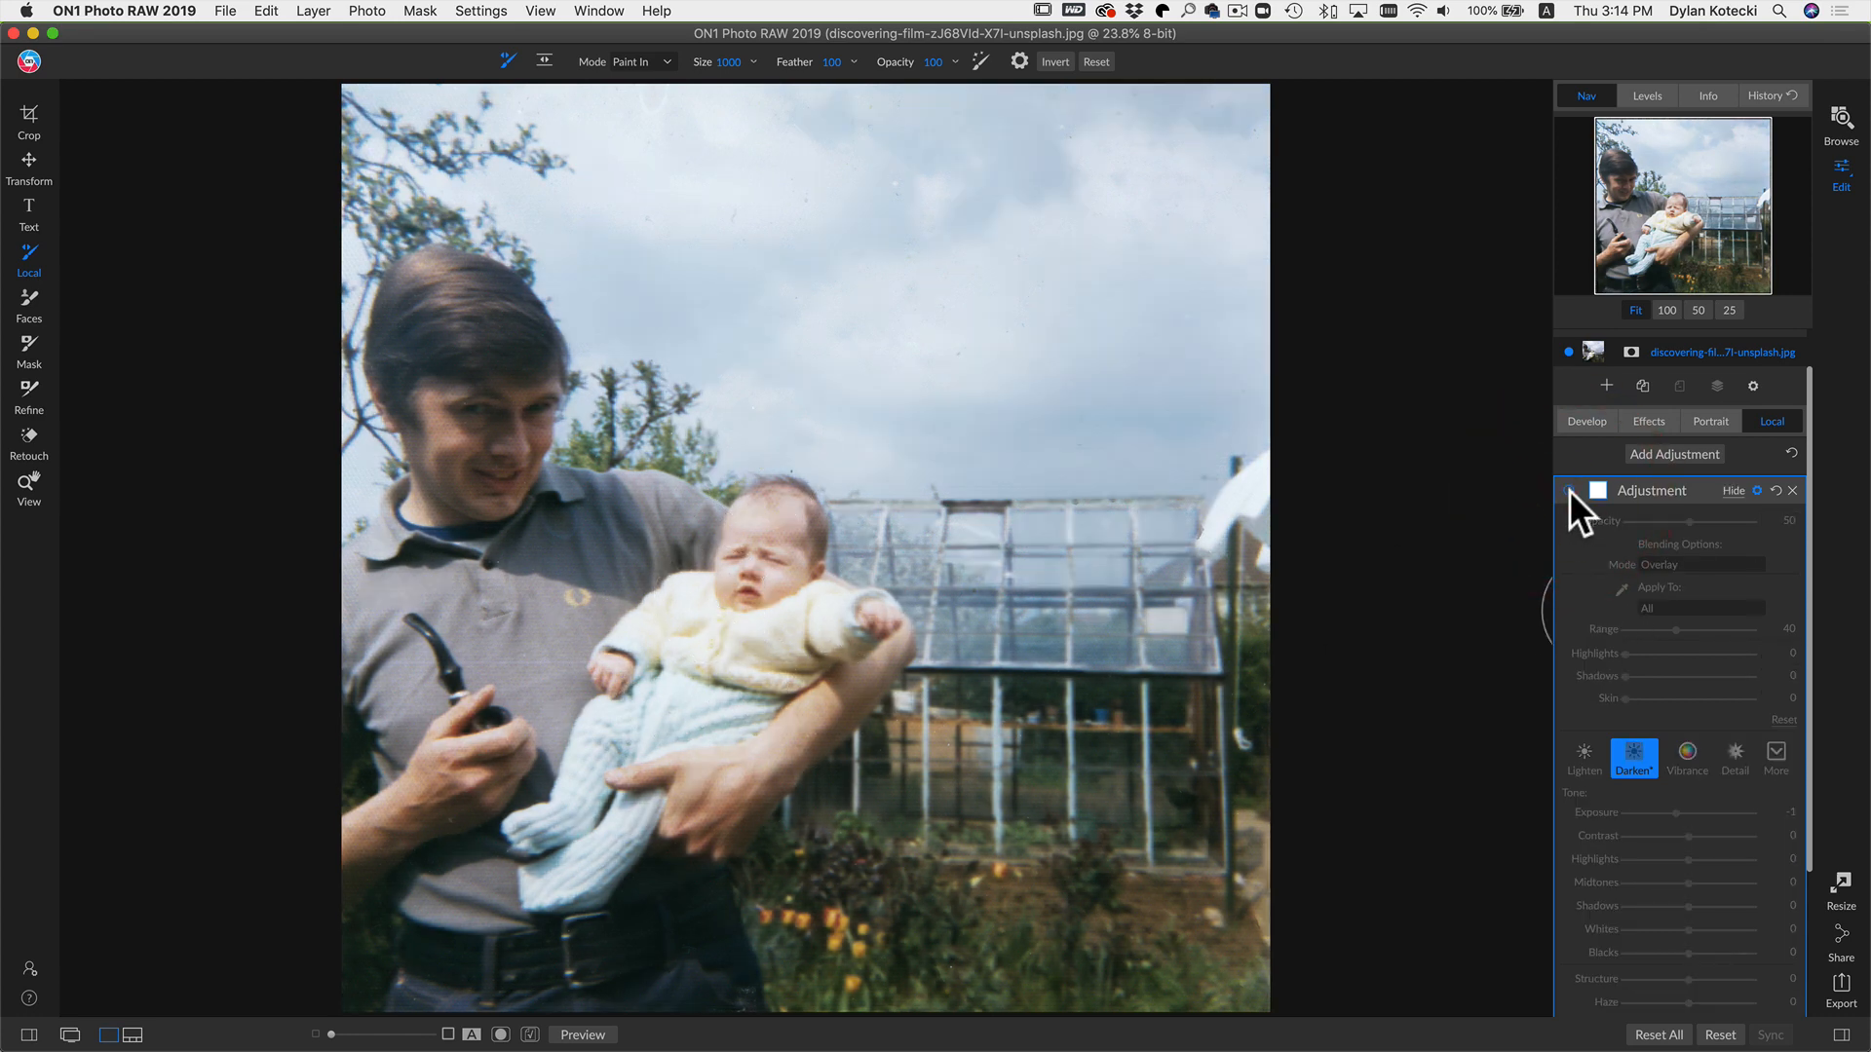
left_click(1568, 489)
left_click(1569, 489)
left_click(1568, 490)
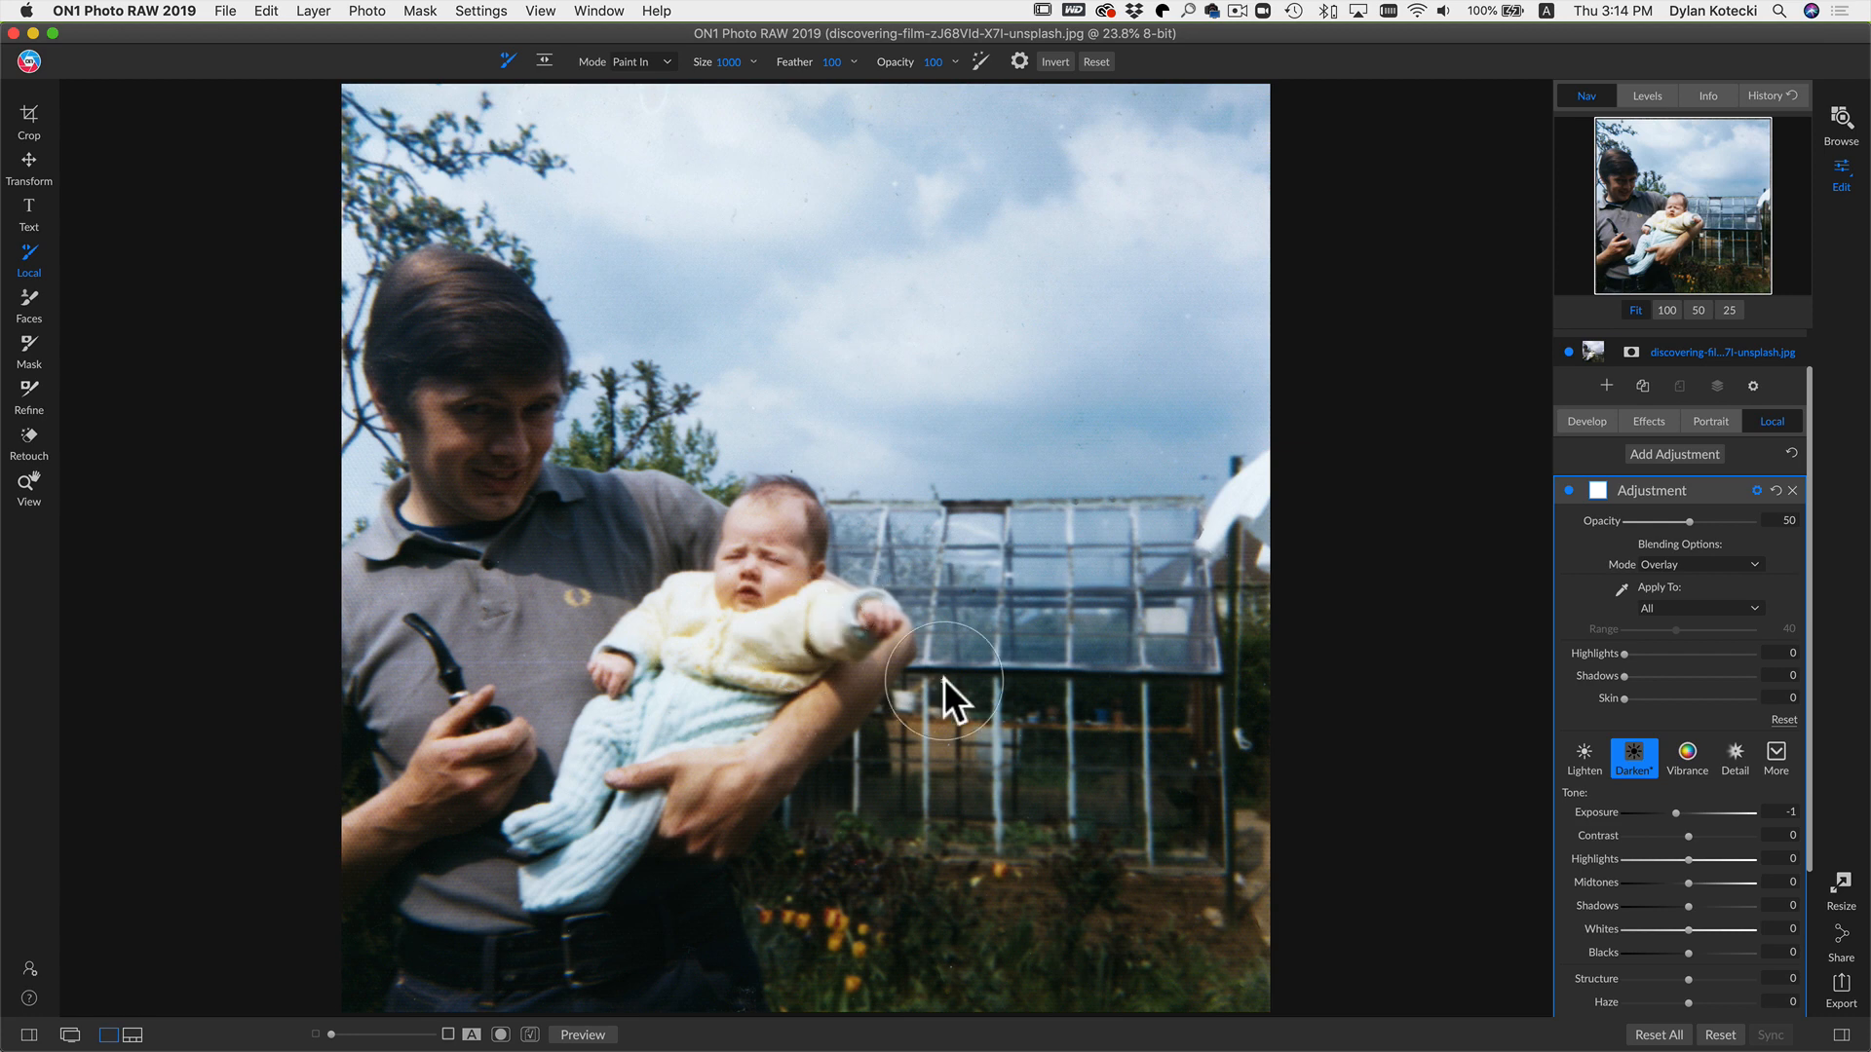
Step: Switch the adjustment's blend mode between Normal and Overlay to compare, finishing on Overlay
left_click(1717, 564)
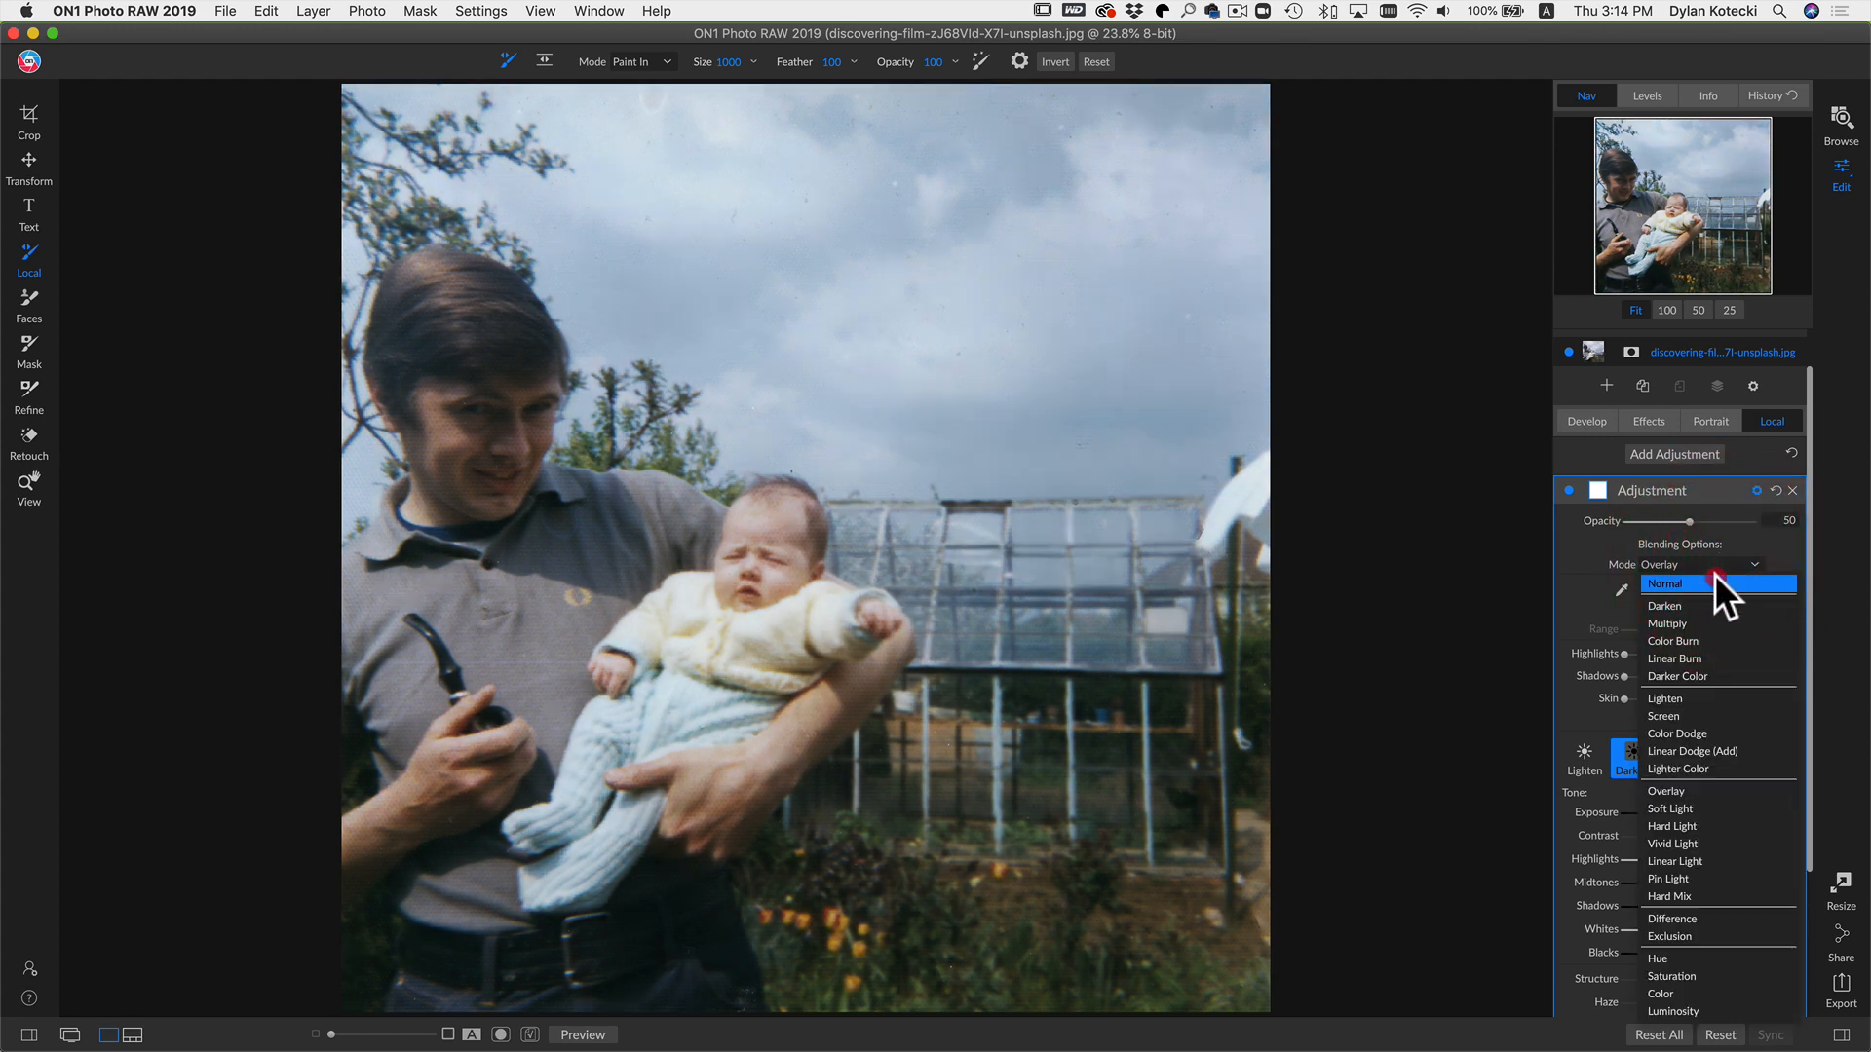
left_click(1715, 579)
left_click(1717, 562)
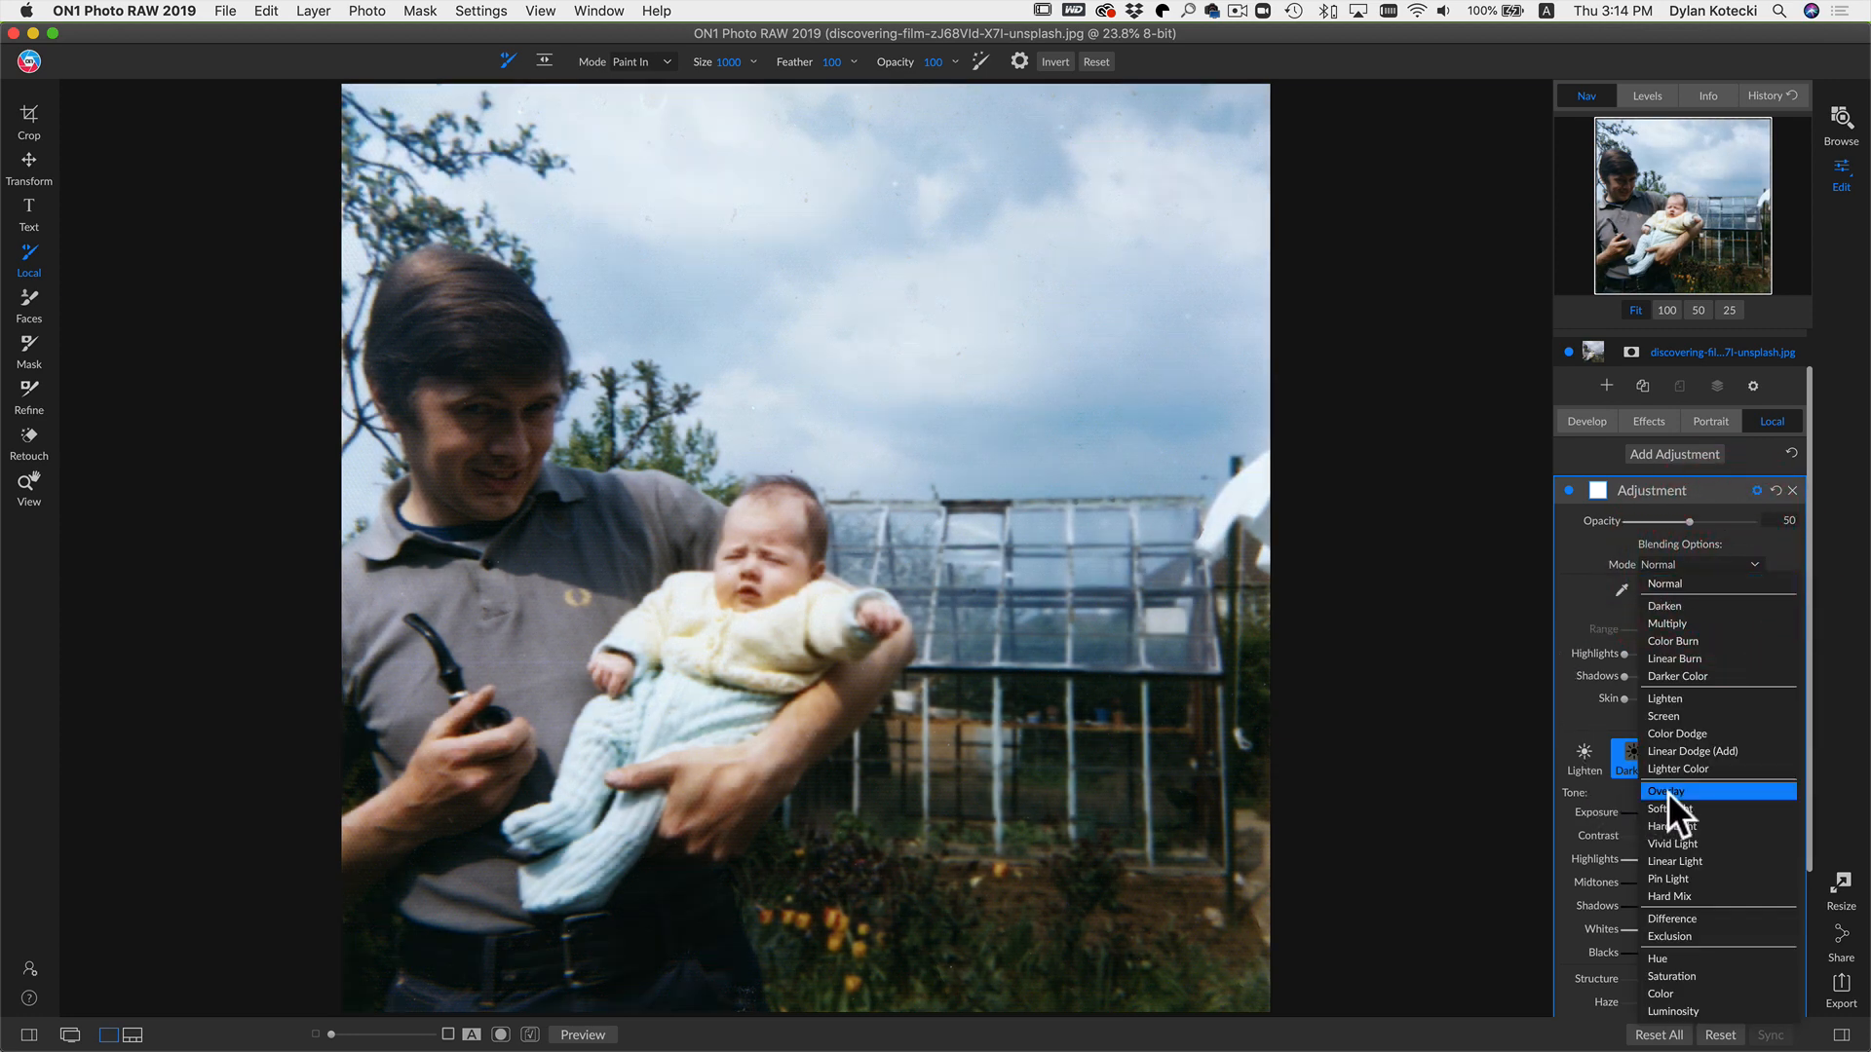
left_click(1668, 792)
left_click(1733, 561)
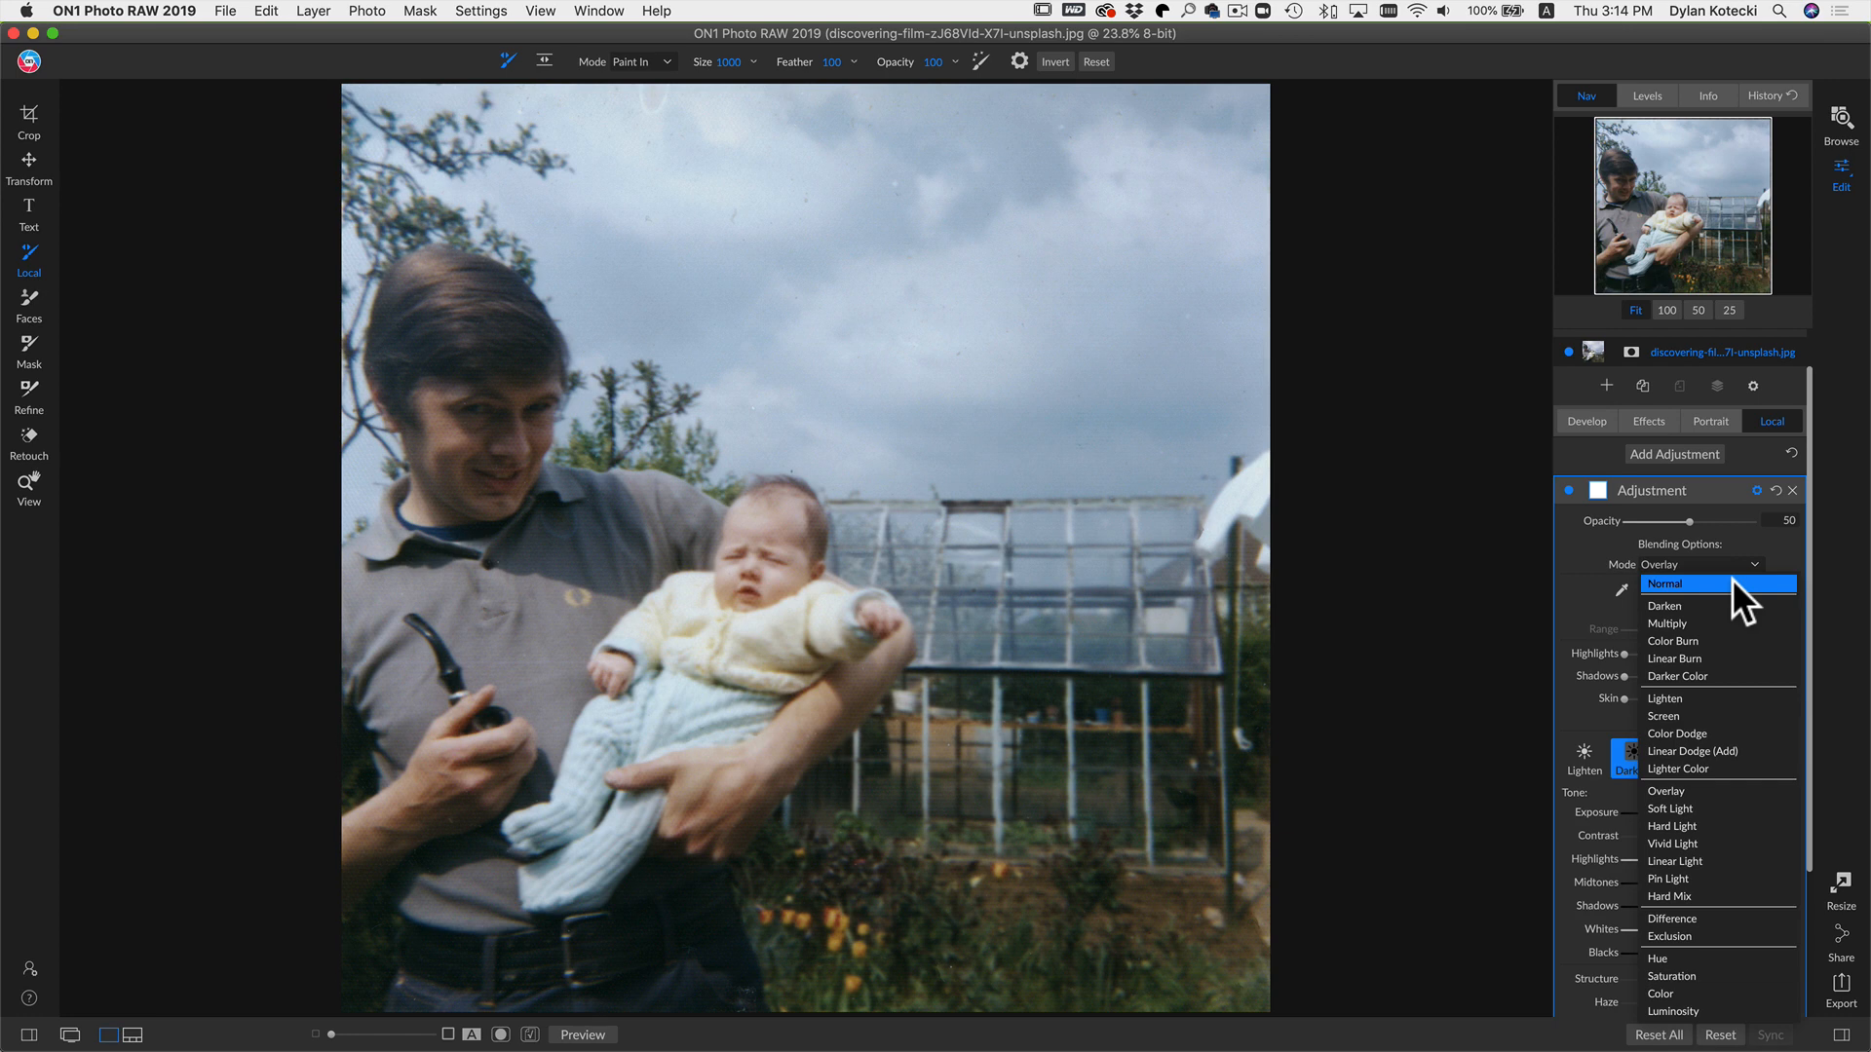
left_click(1732, 578)
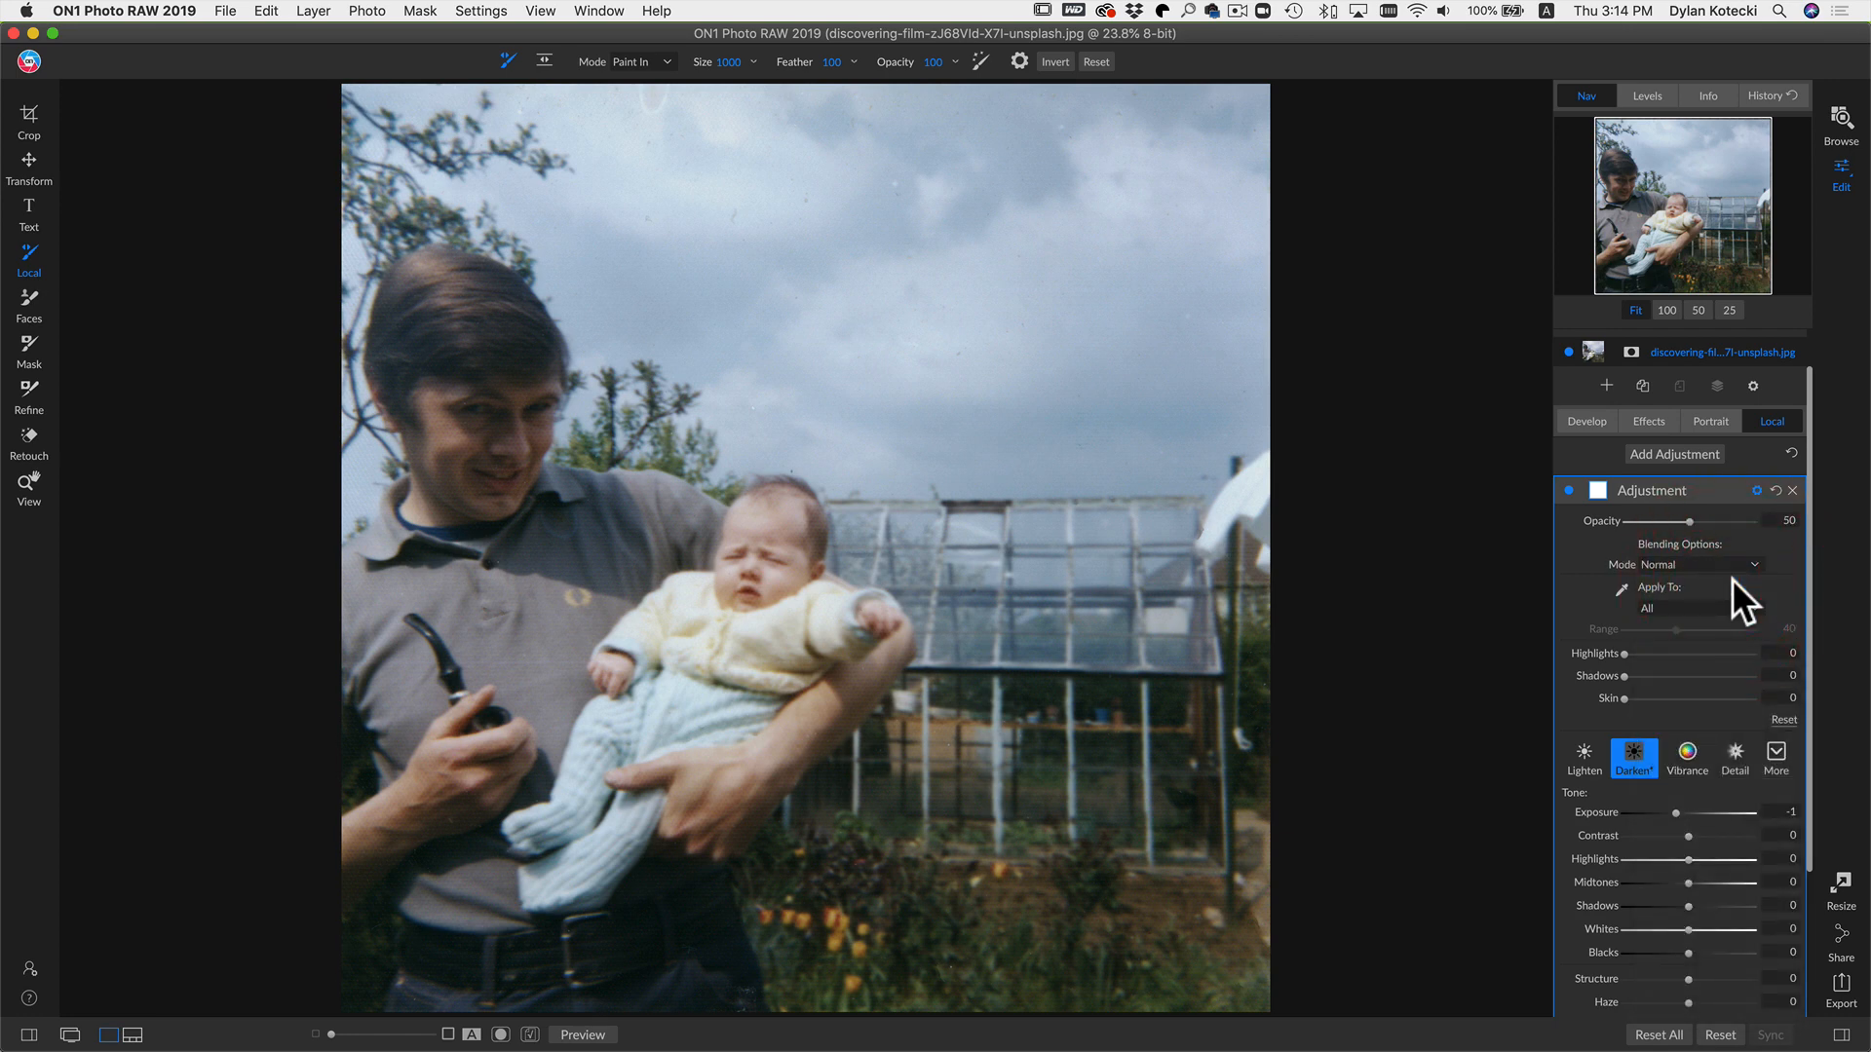
left_click(1721, 559)
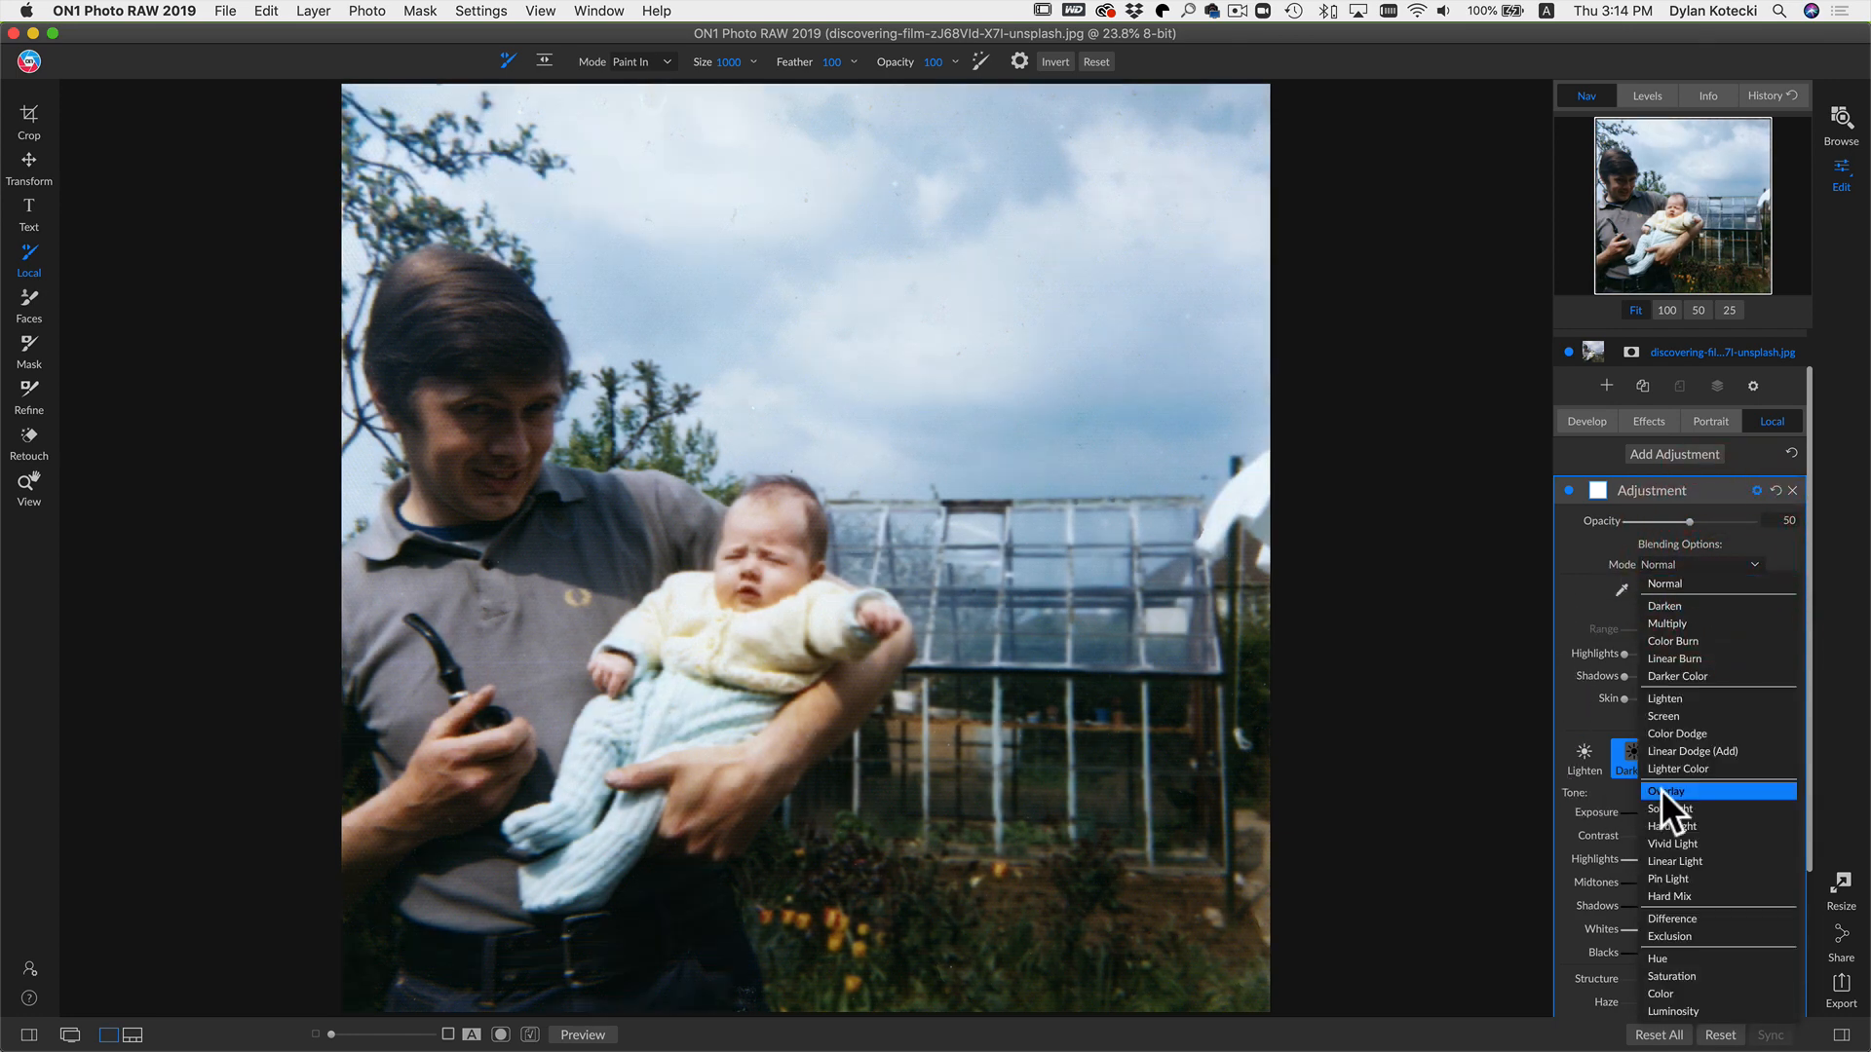
left_click(1661, 789)
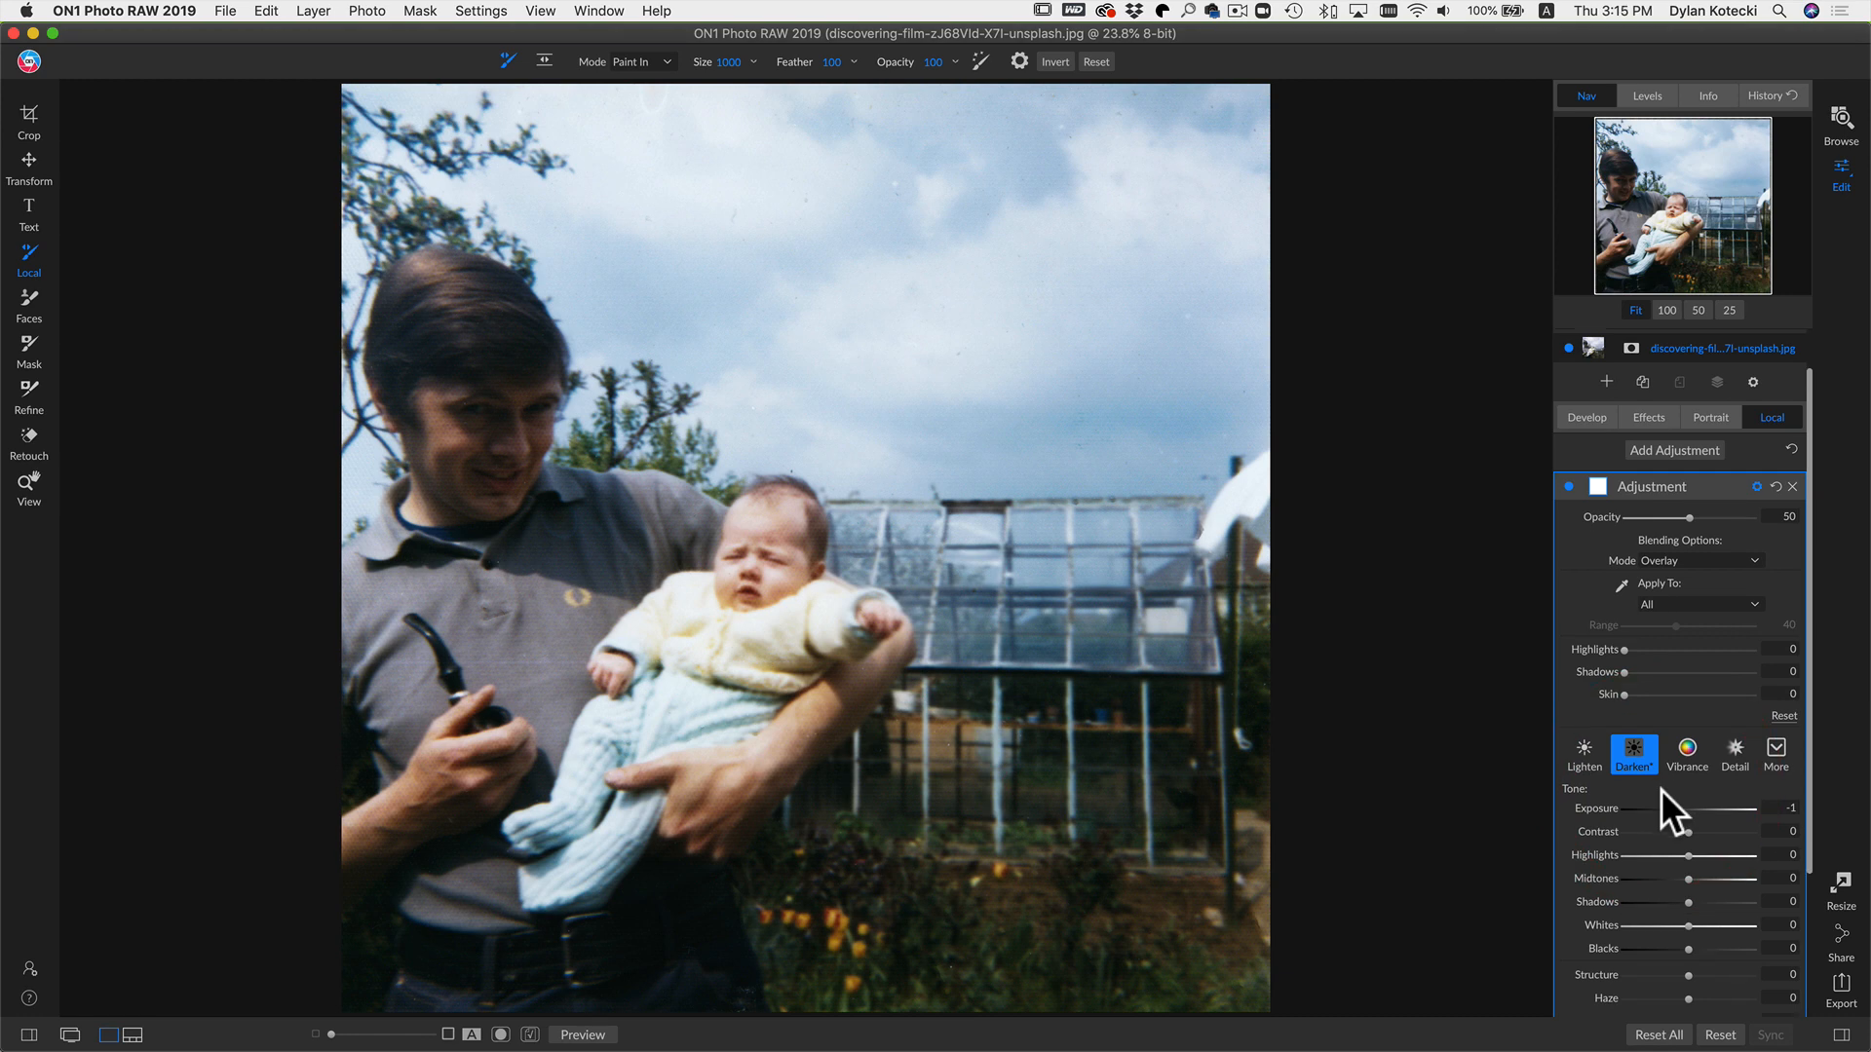
Step: Delete the Local adjustment and show the filmstrip
left_click(1790, 487)
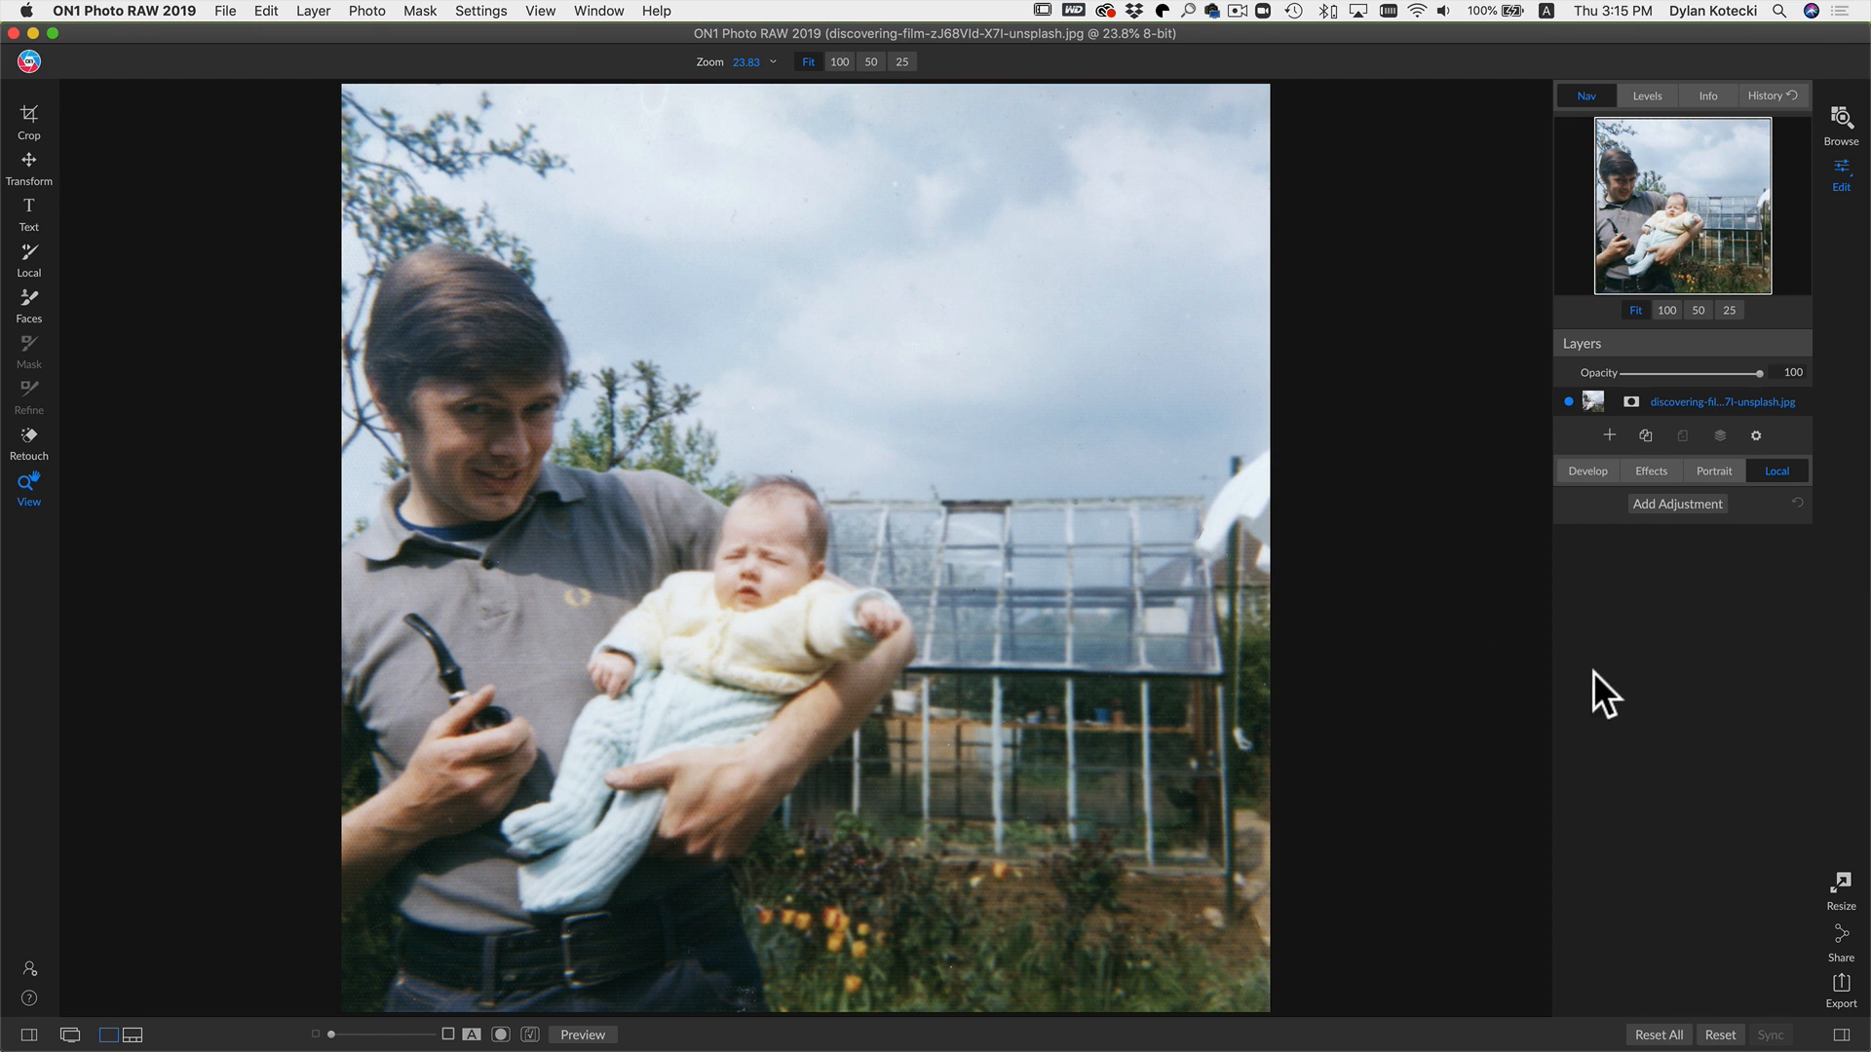
key("n")
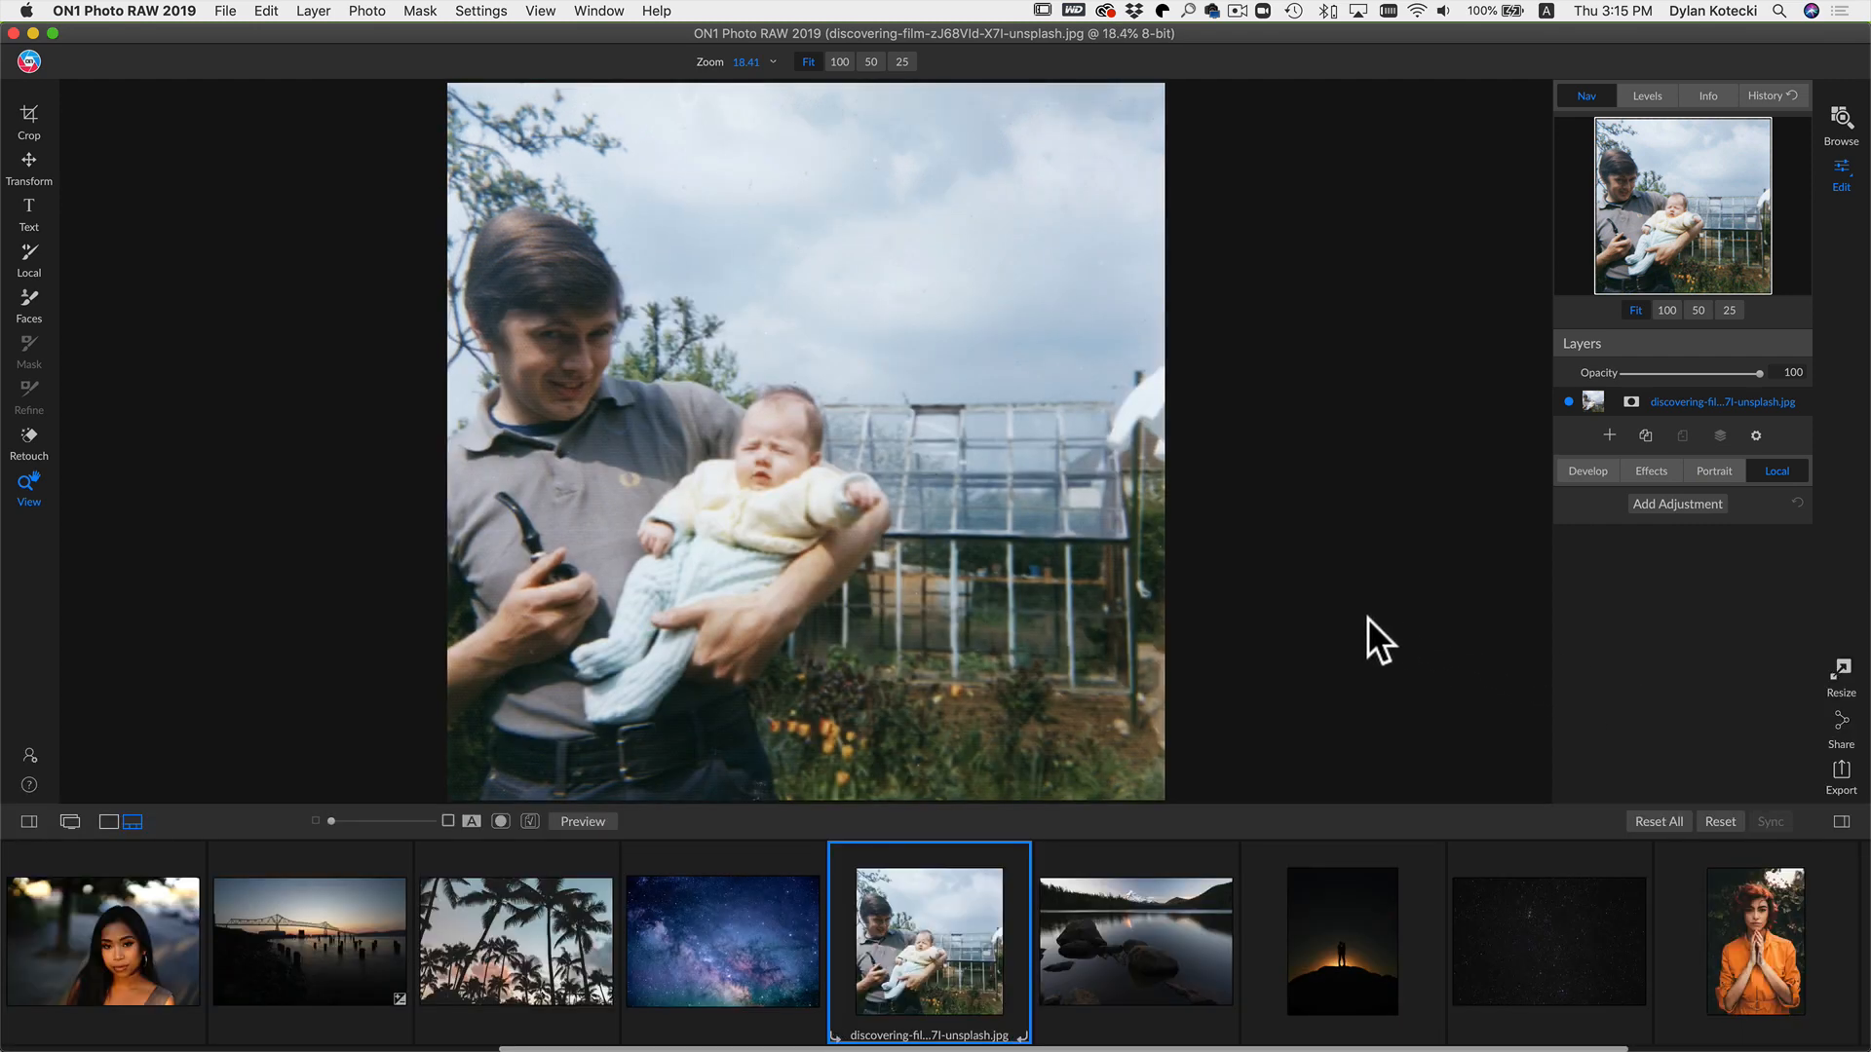
Step: Switch to the Google Docs notes, read the Color blend mode section, and return to the photo editor
key("super+Tab")
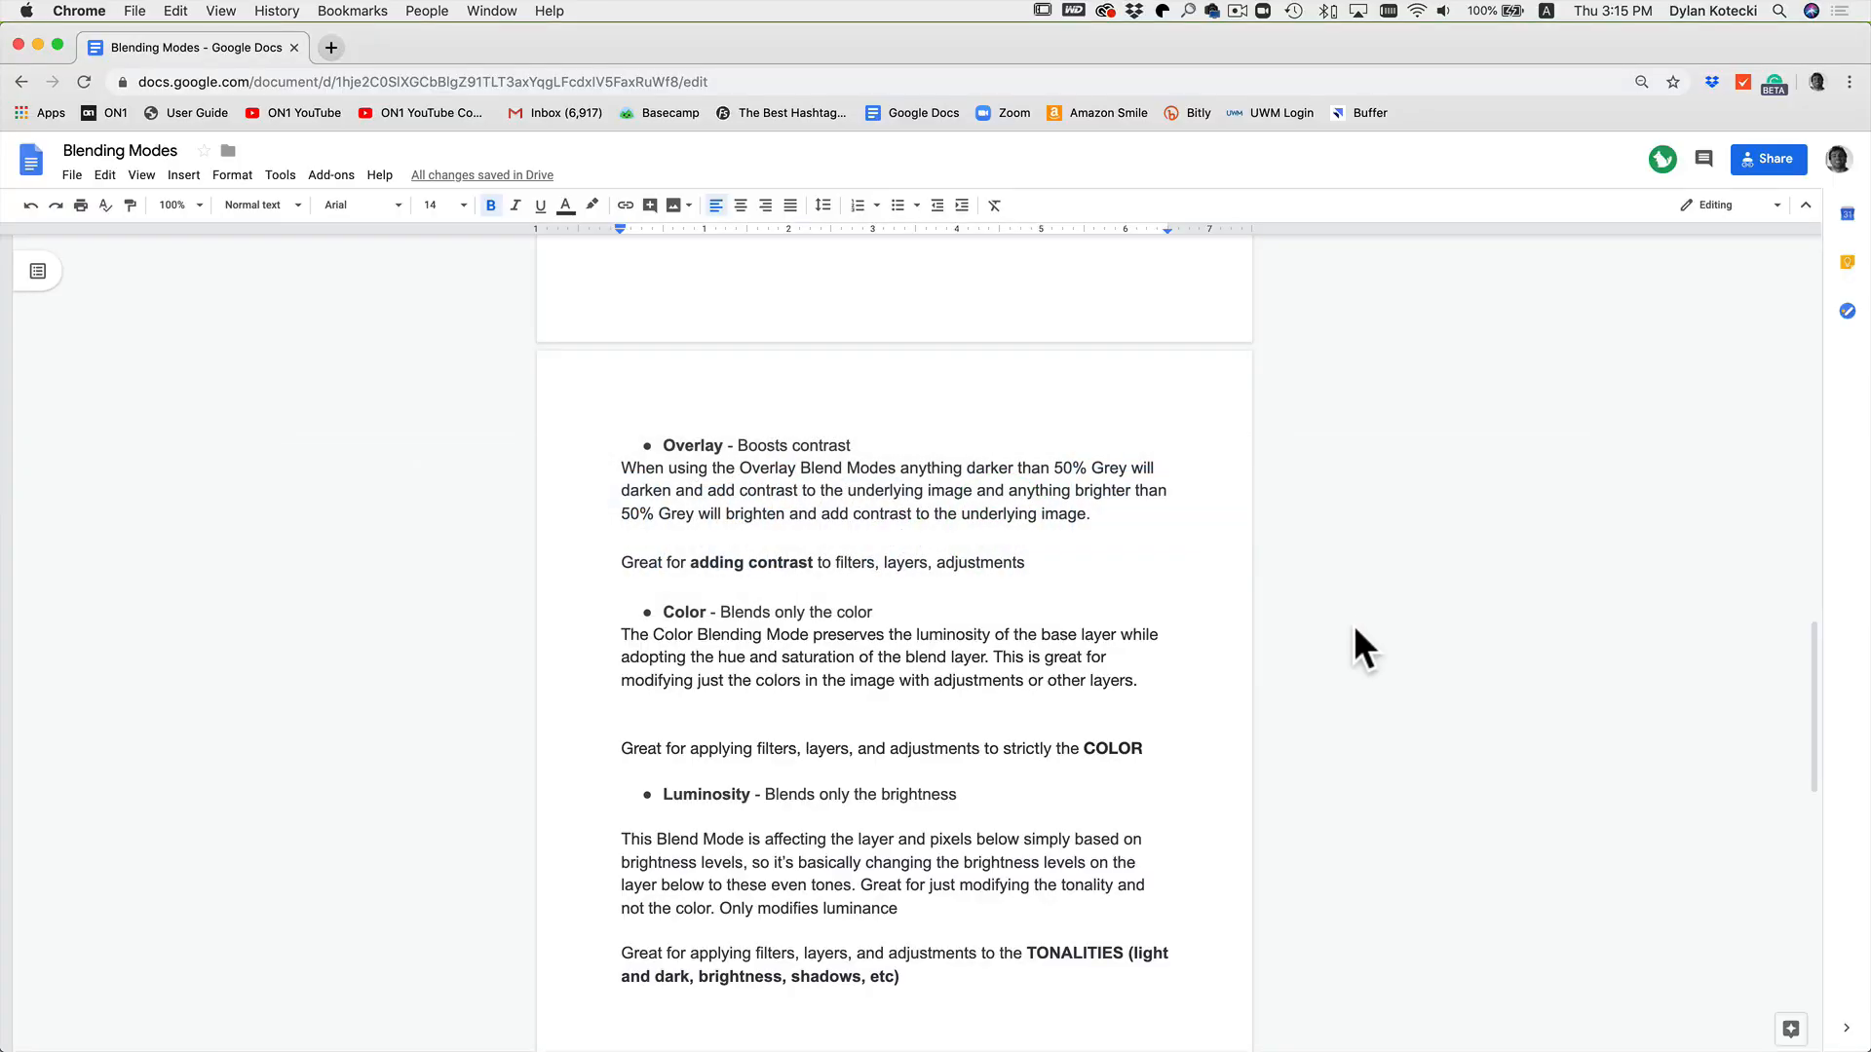
scroll(1062, 673, "down", 2)
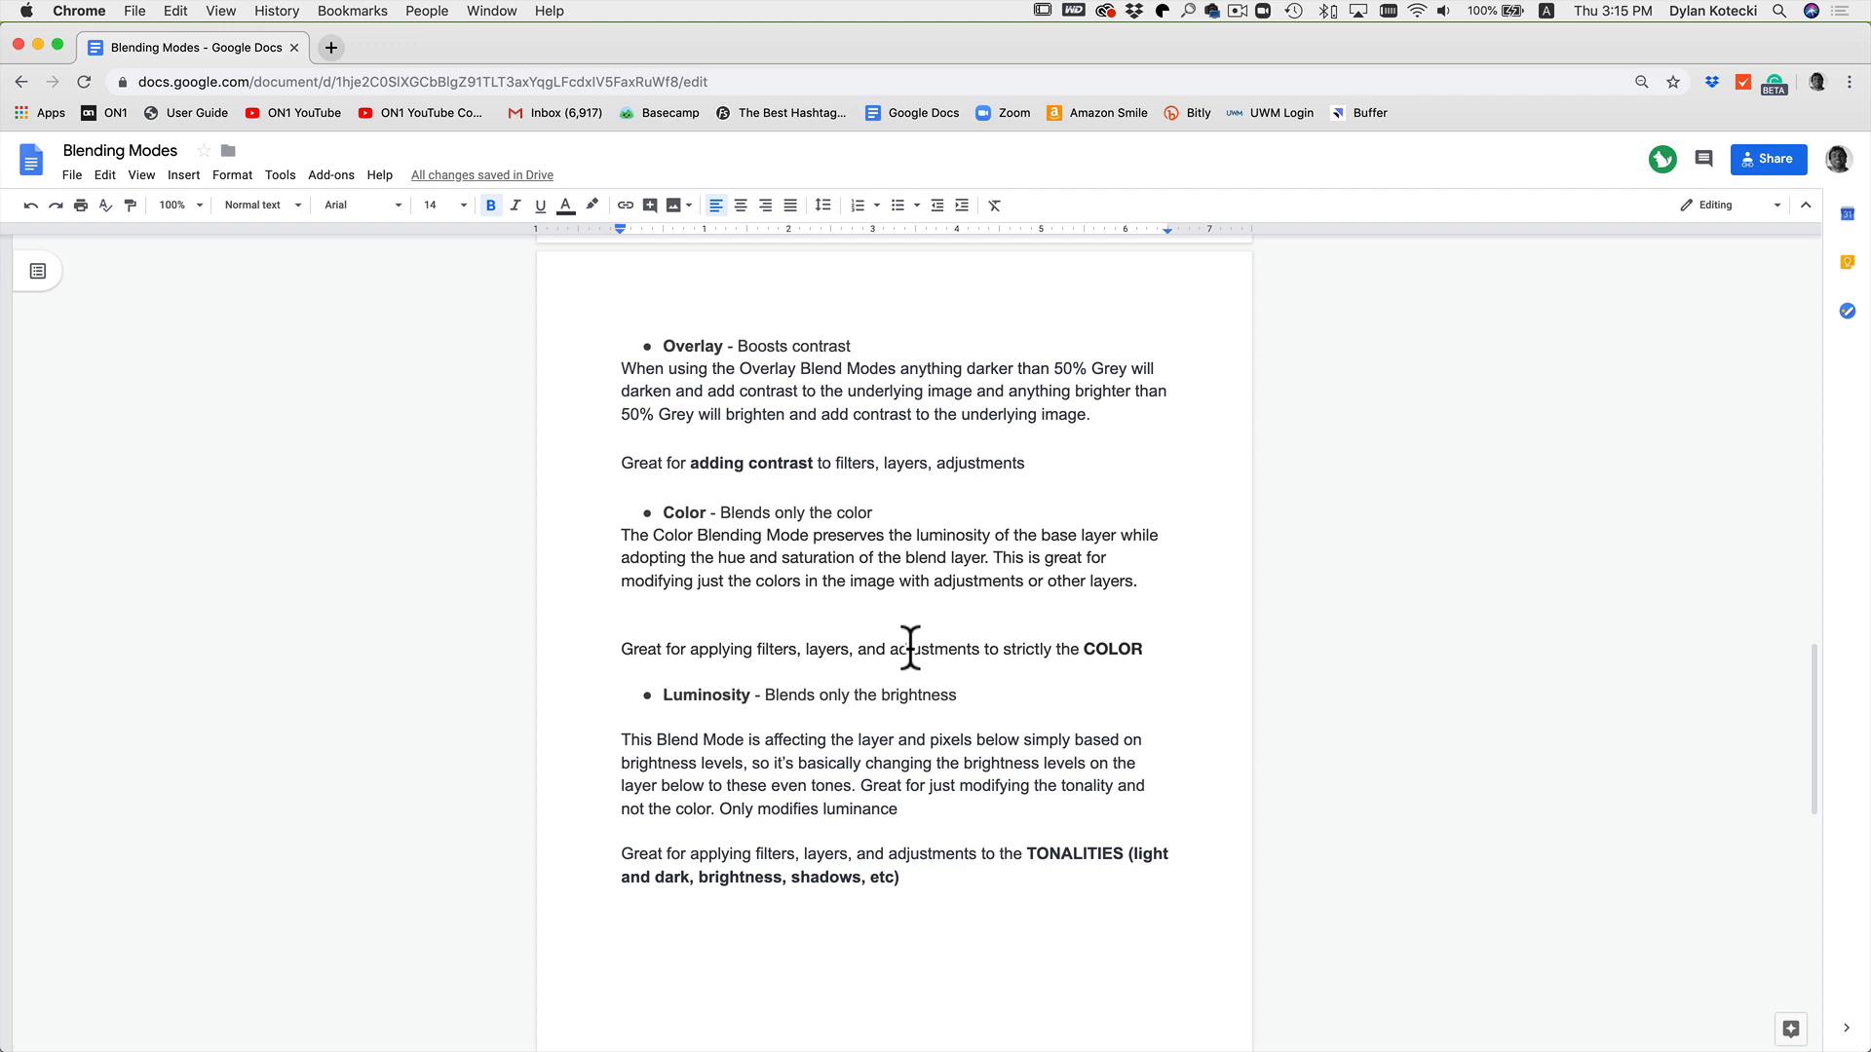
key("super+Tab")
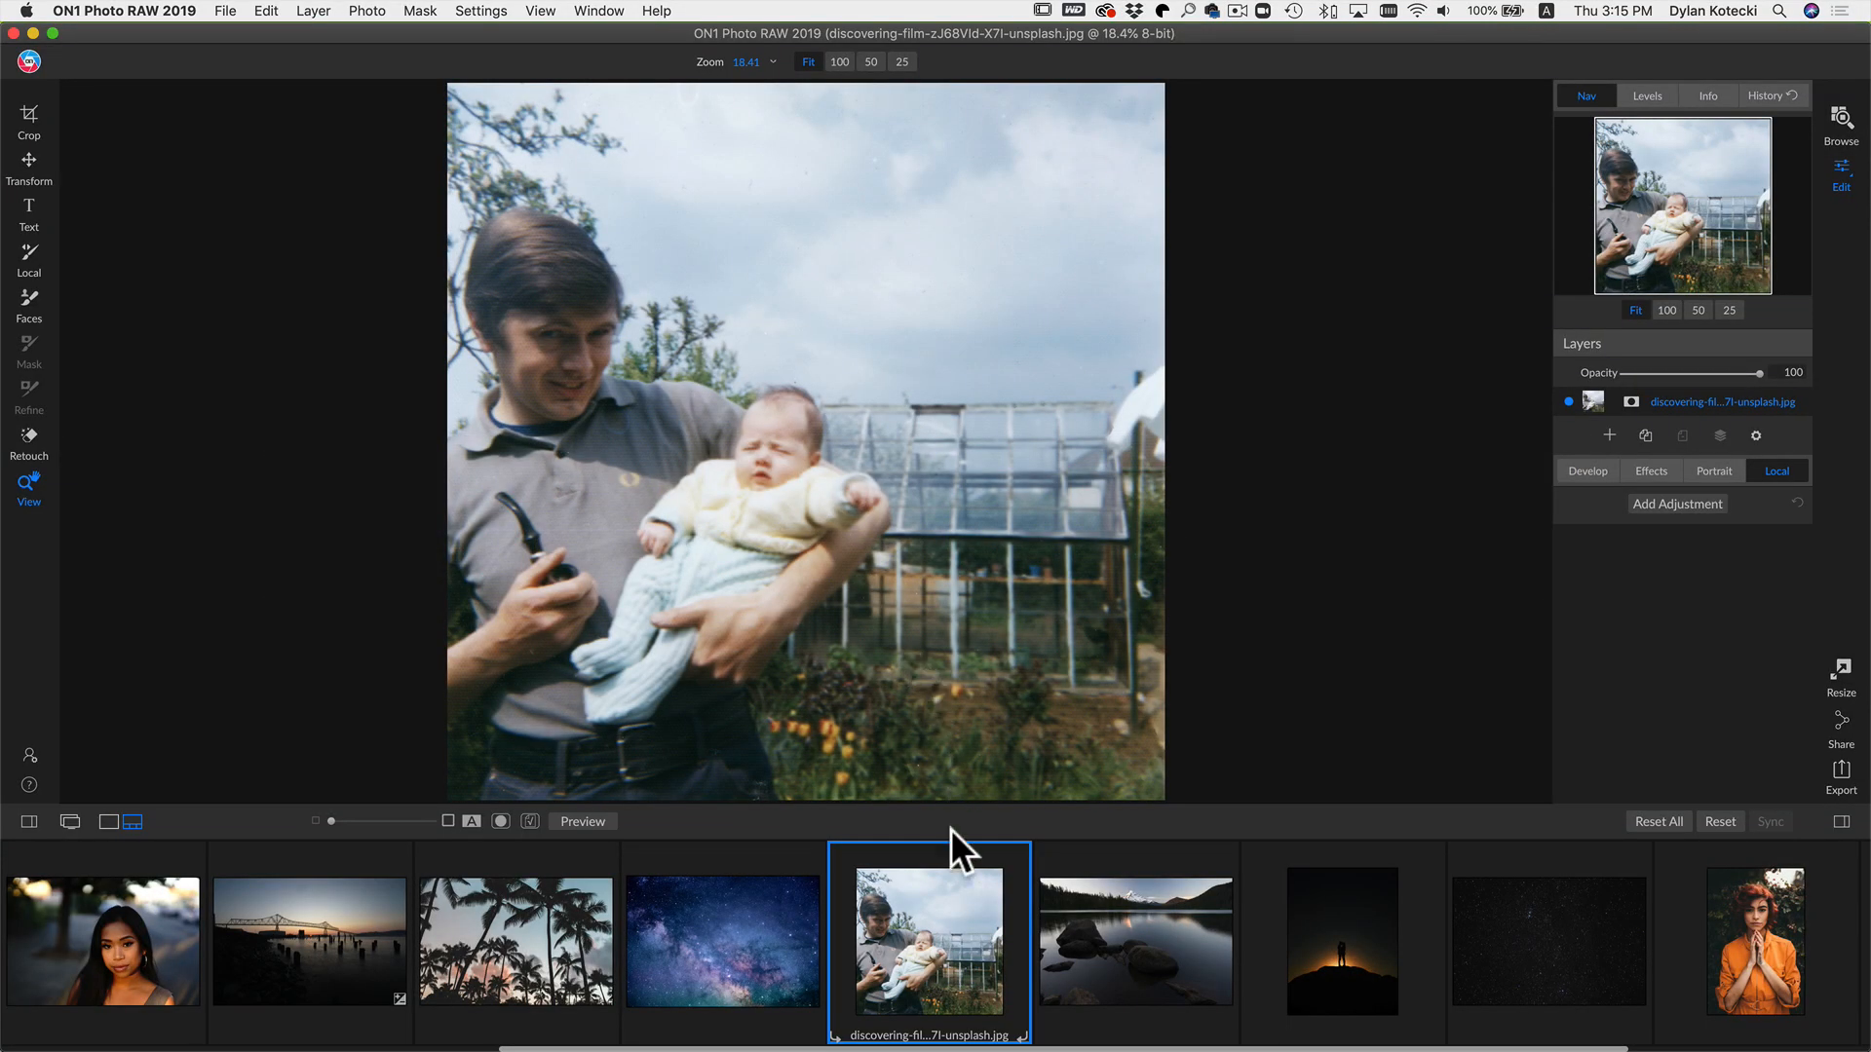
Step: Open the DSC00128.ARW lake photo from the filmstrip for editing
scroll(945, 956, "right", 4)
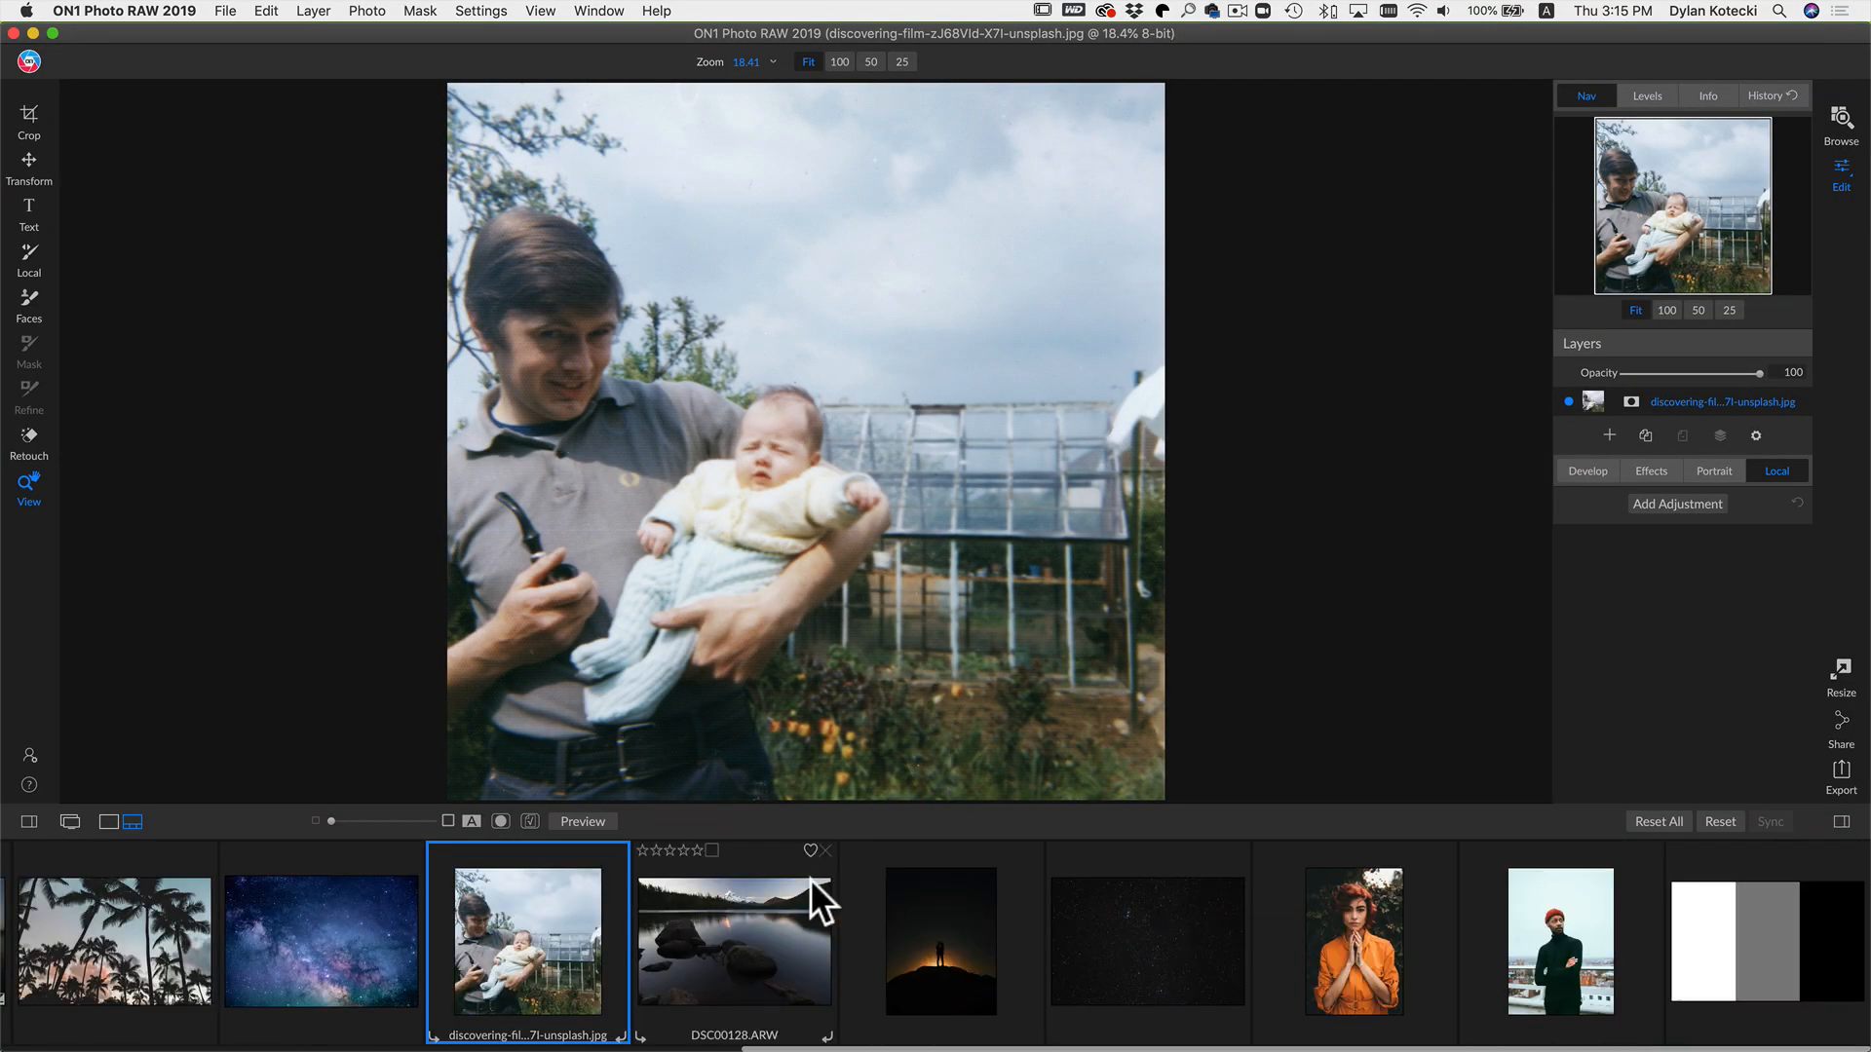
left_click(760, 934)
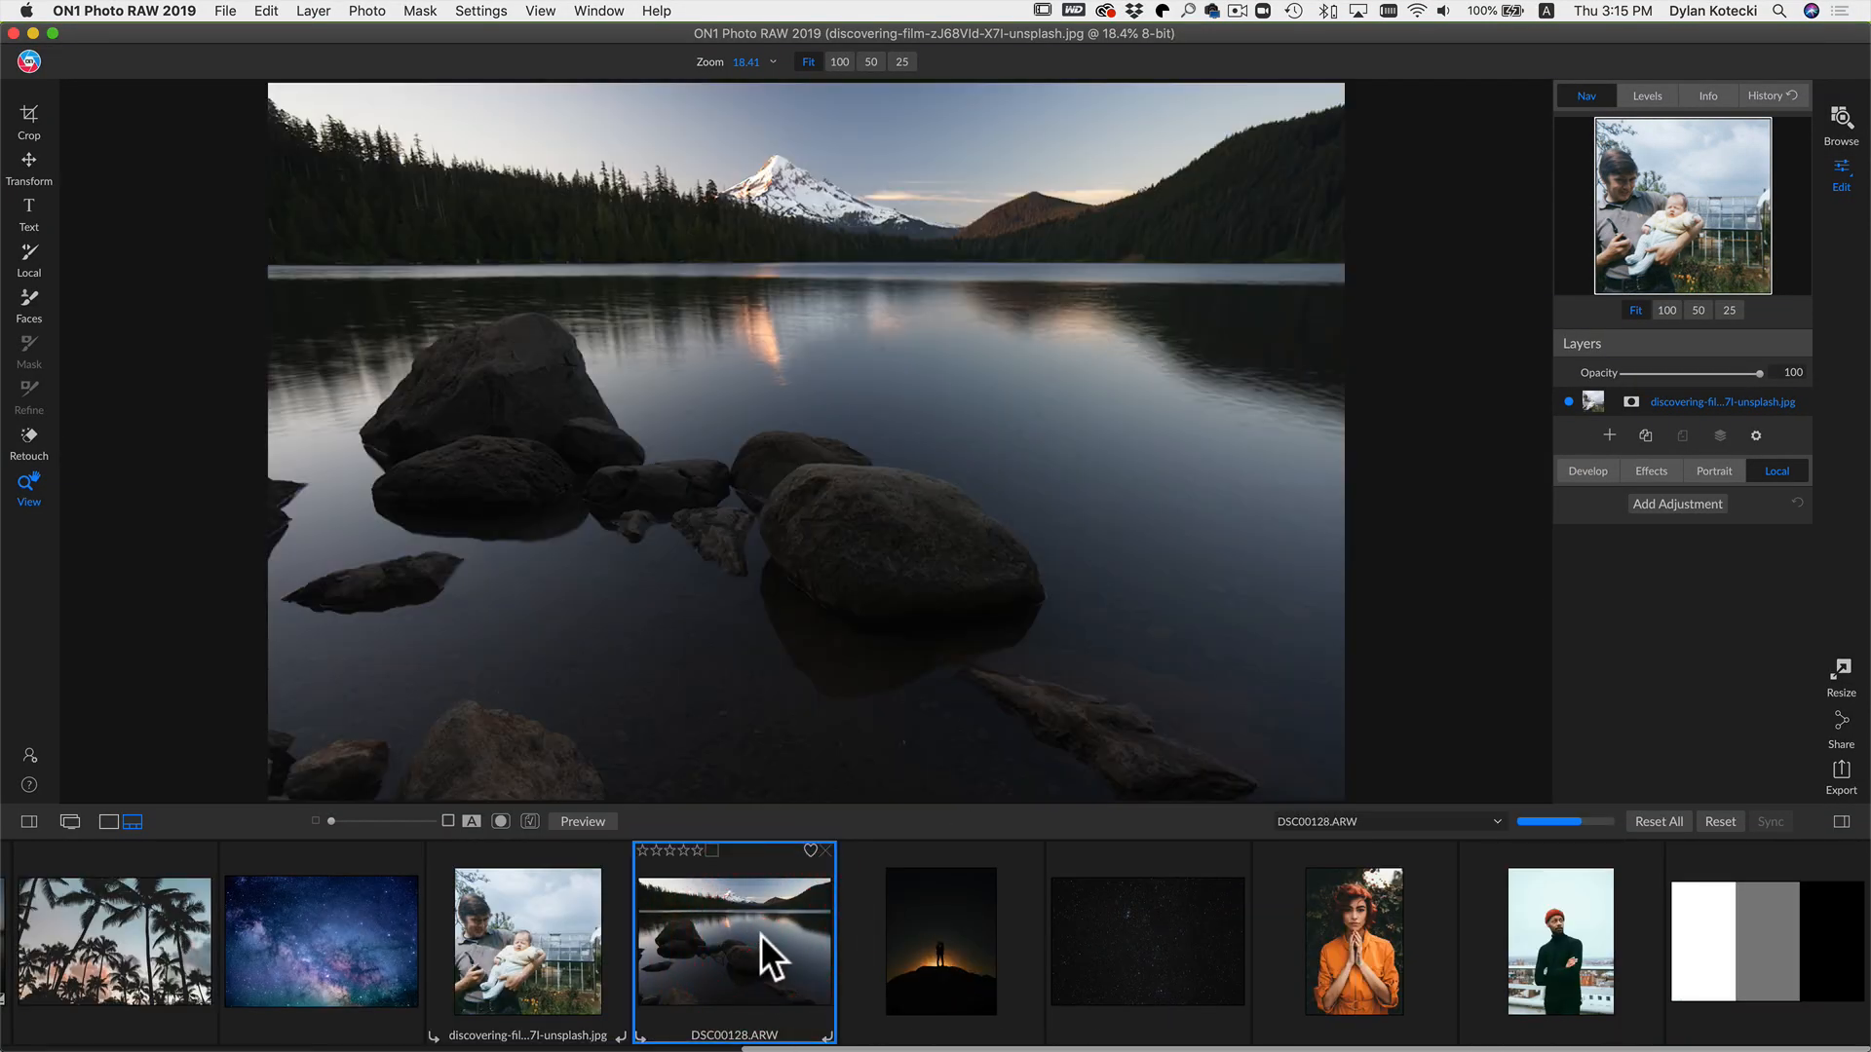
left_click(1615, 507)
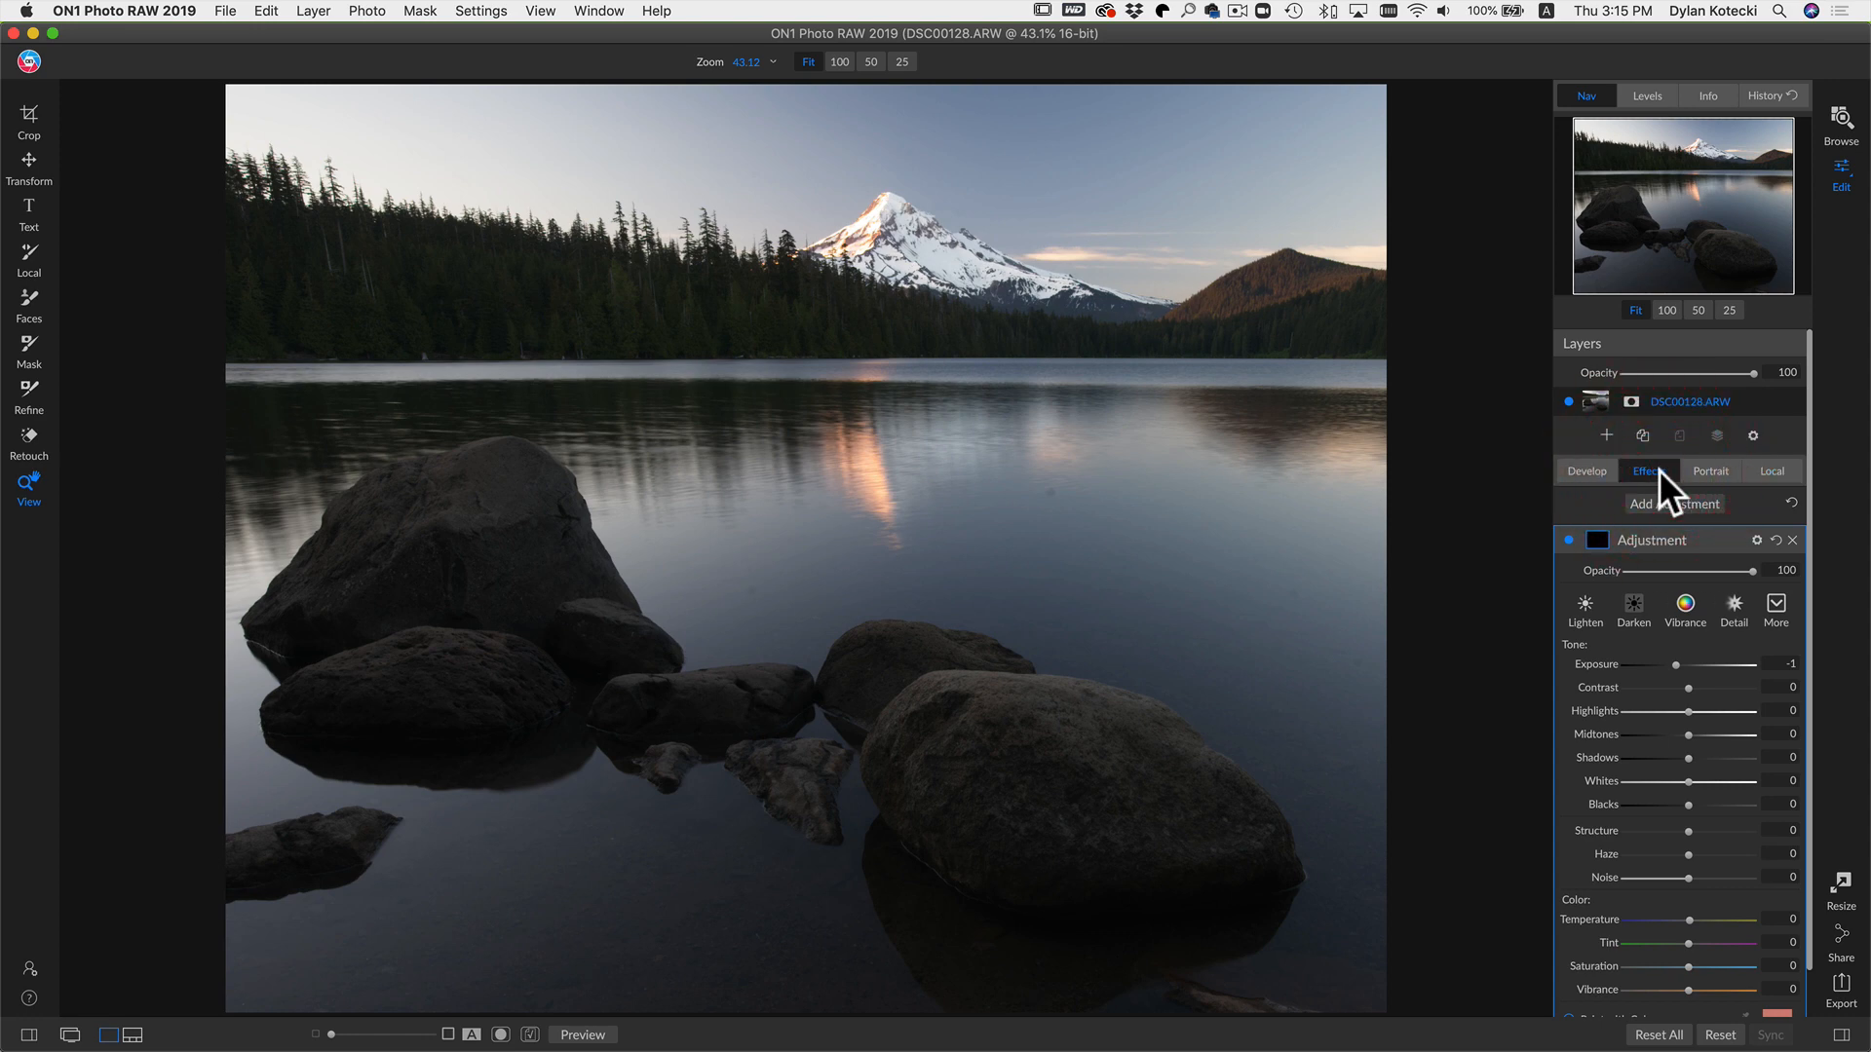
Step: Add a Curves filter to the lake photo from the Effects filter browser
left_click(1657, 471)
left_click(1678, 524)
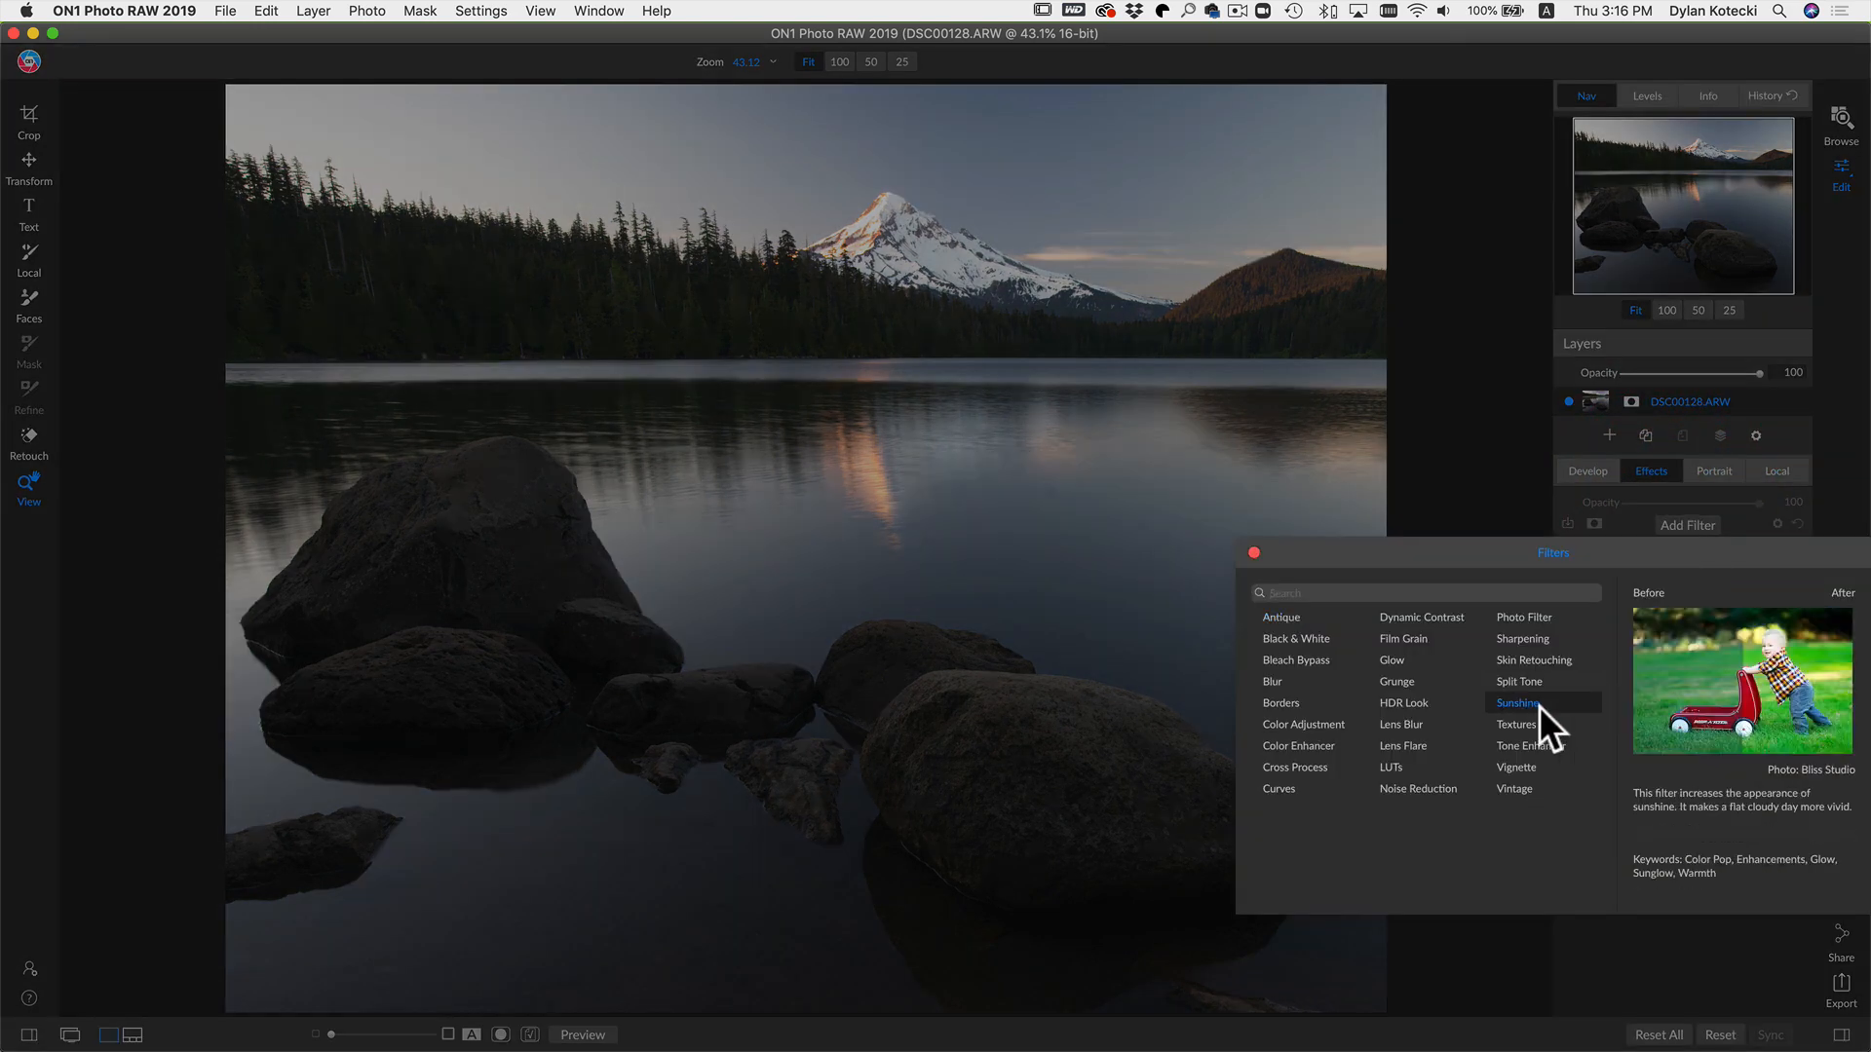
left_click(1295, 787)
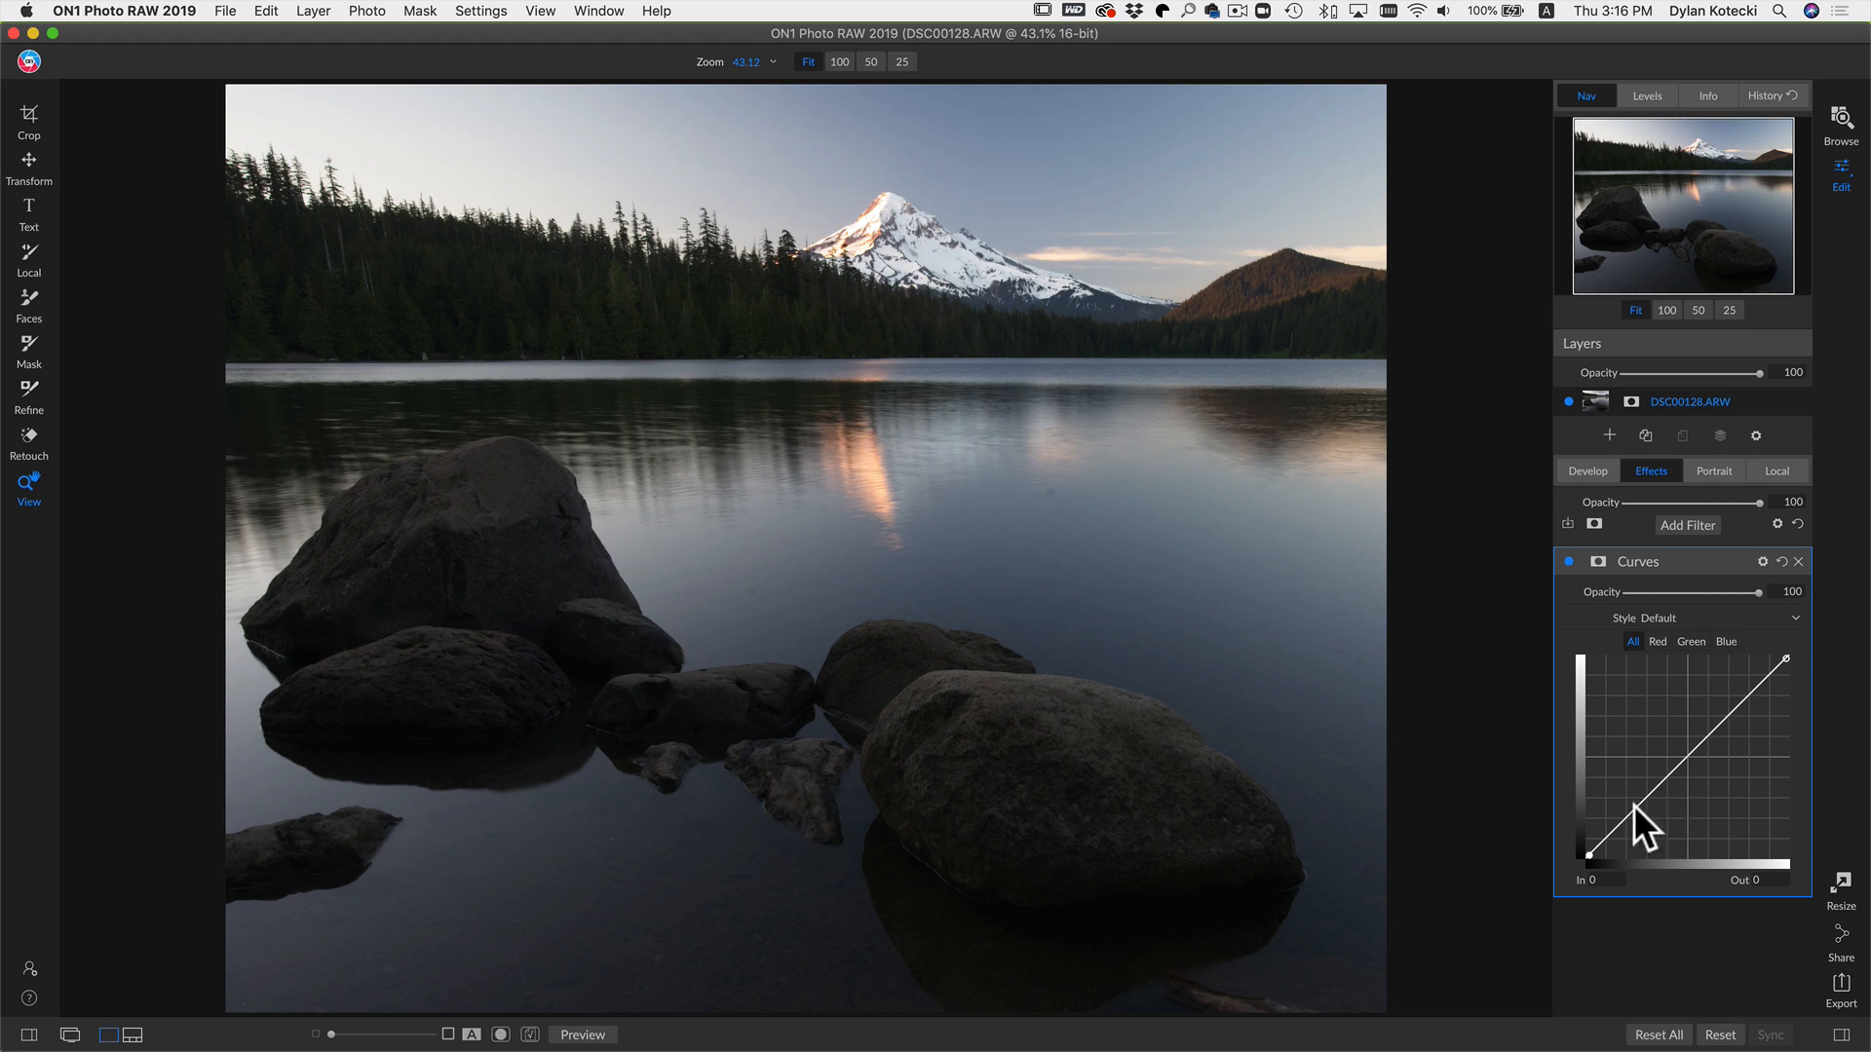
Step: Shape an S-curve in Curves with points at about In 77/Out 43 and In 152/Out 141
left_click_drag(1633, 804, 1644, 820)
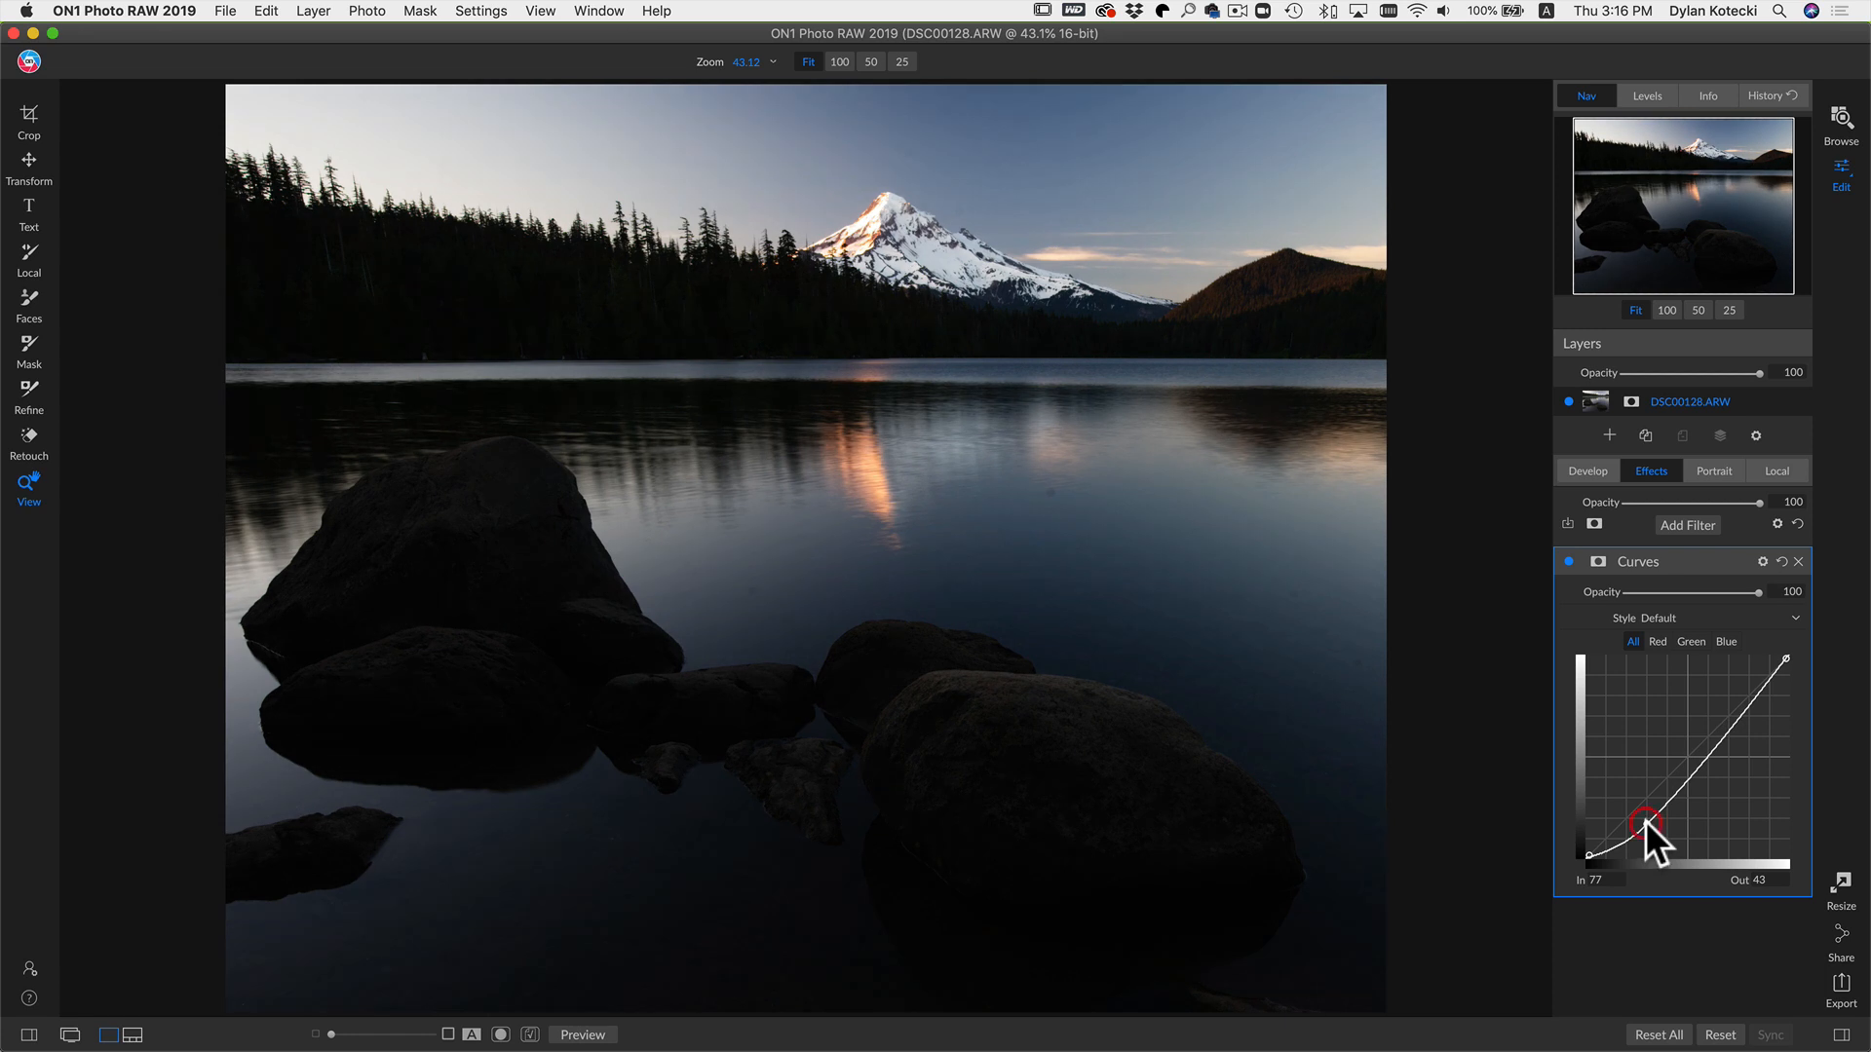
left_click_drag(1704, 752, 1709, 745)
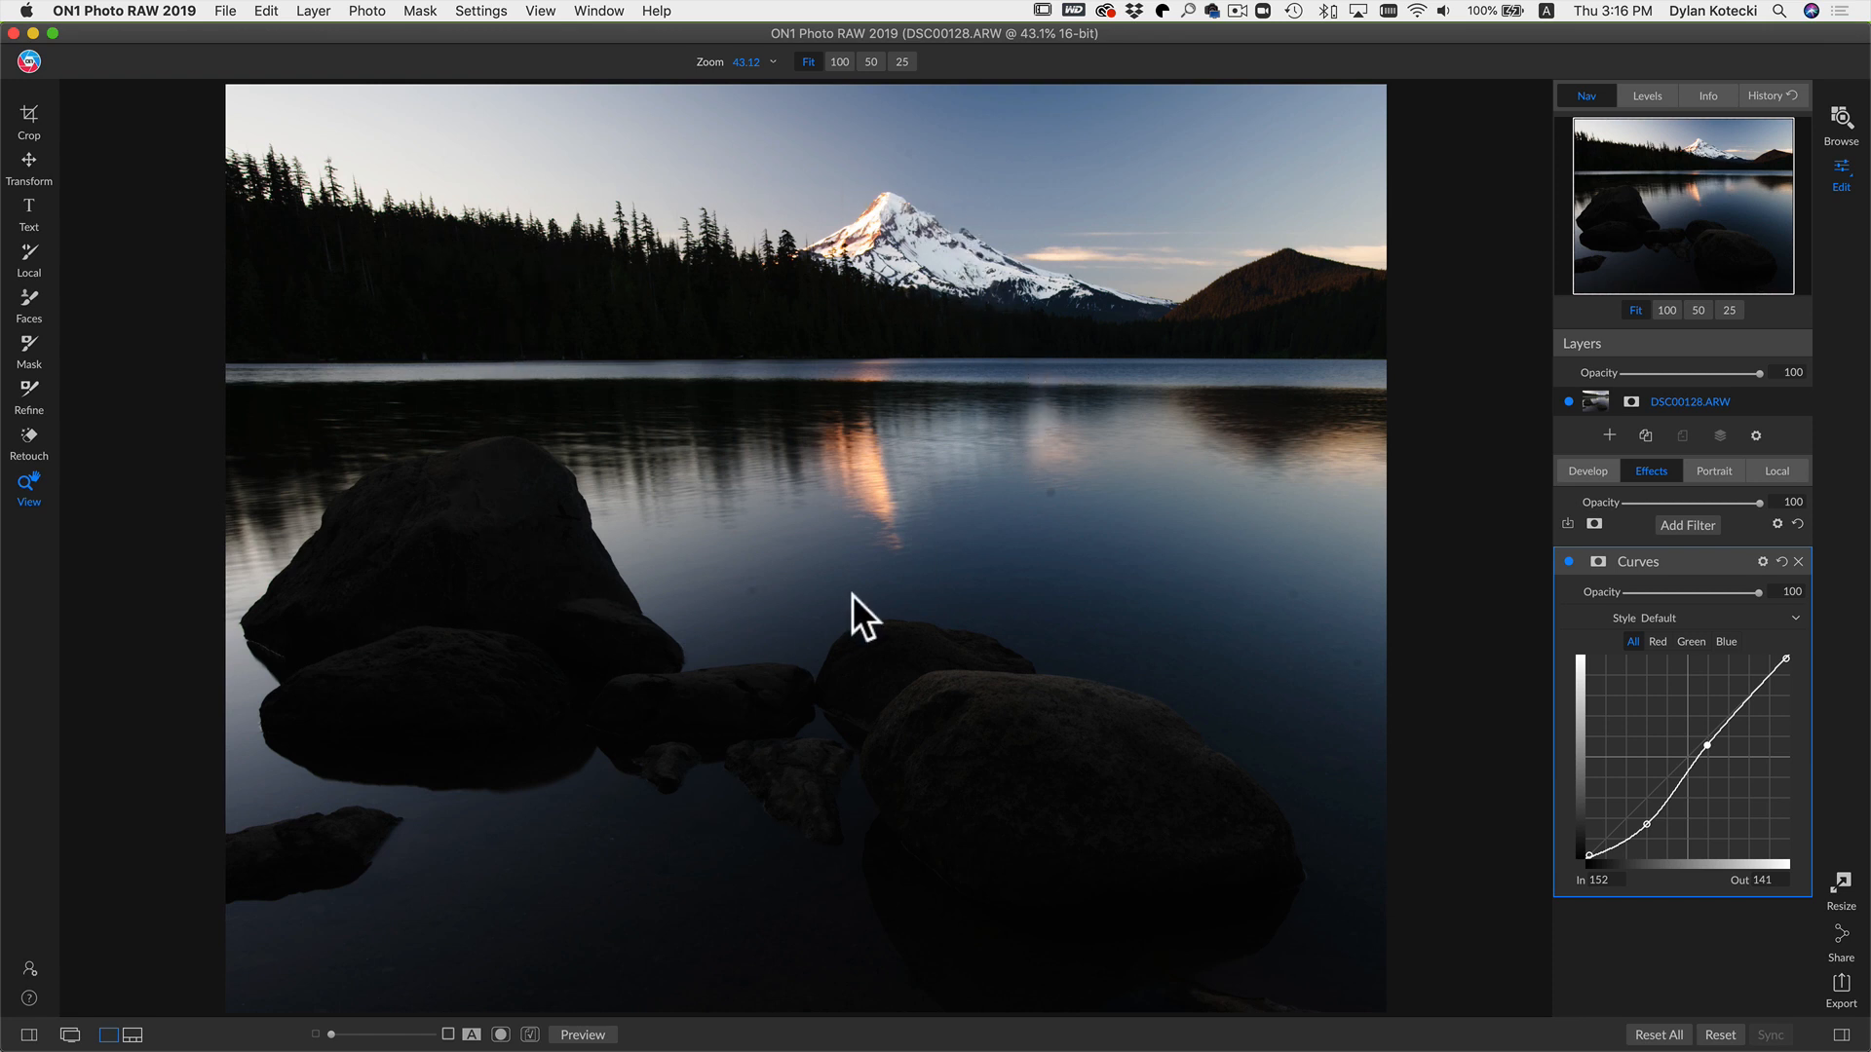
Step: Toggle the Curves filter's visibility off and on to compare its effect
left_click(1568, 561)
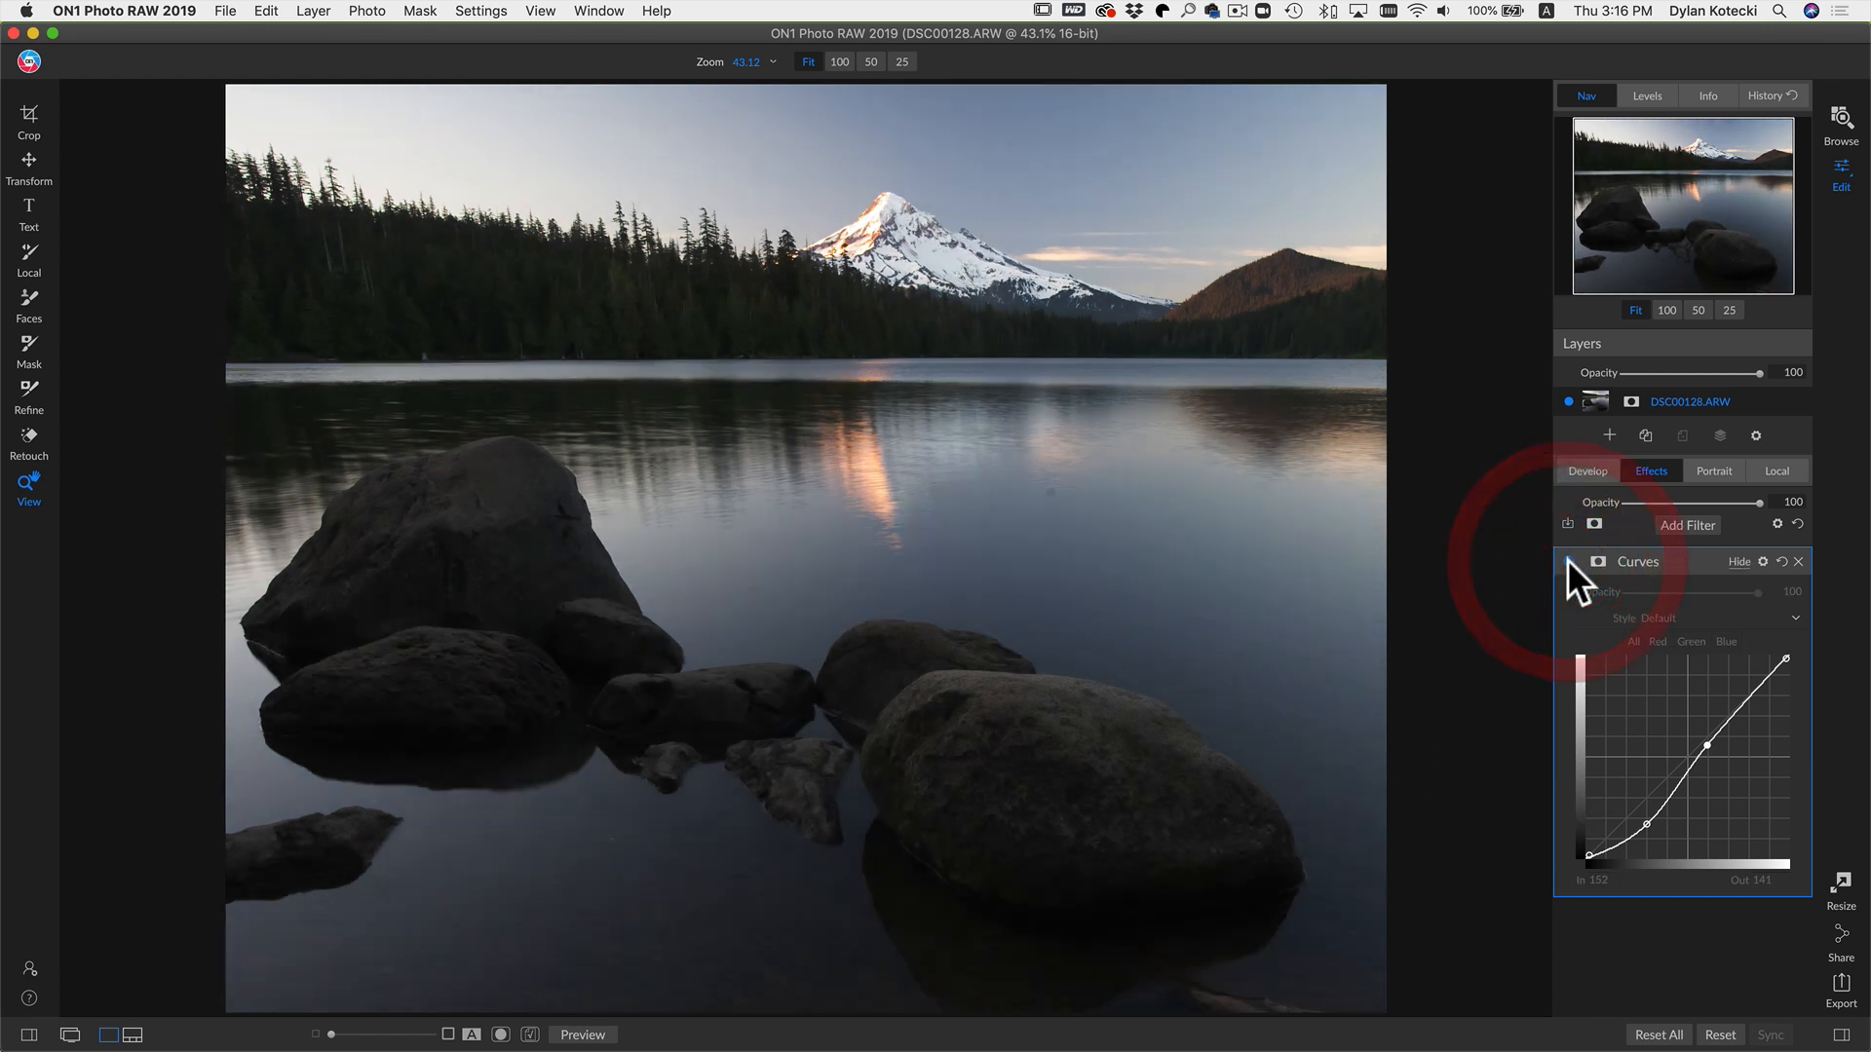
left_click(1568, 561)
left_click(1568, 562)
left_click(1567, 561)
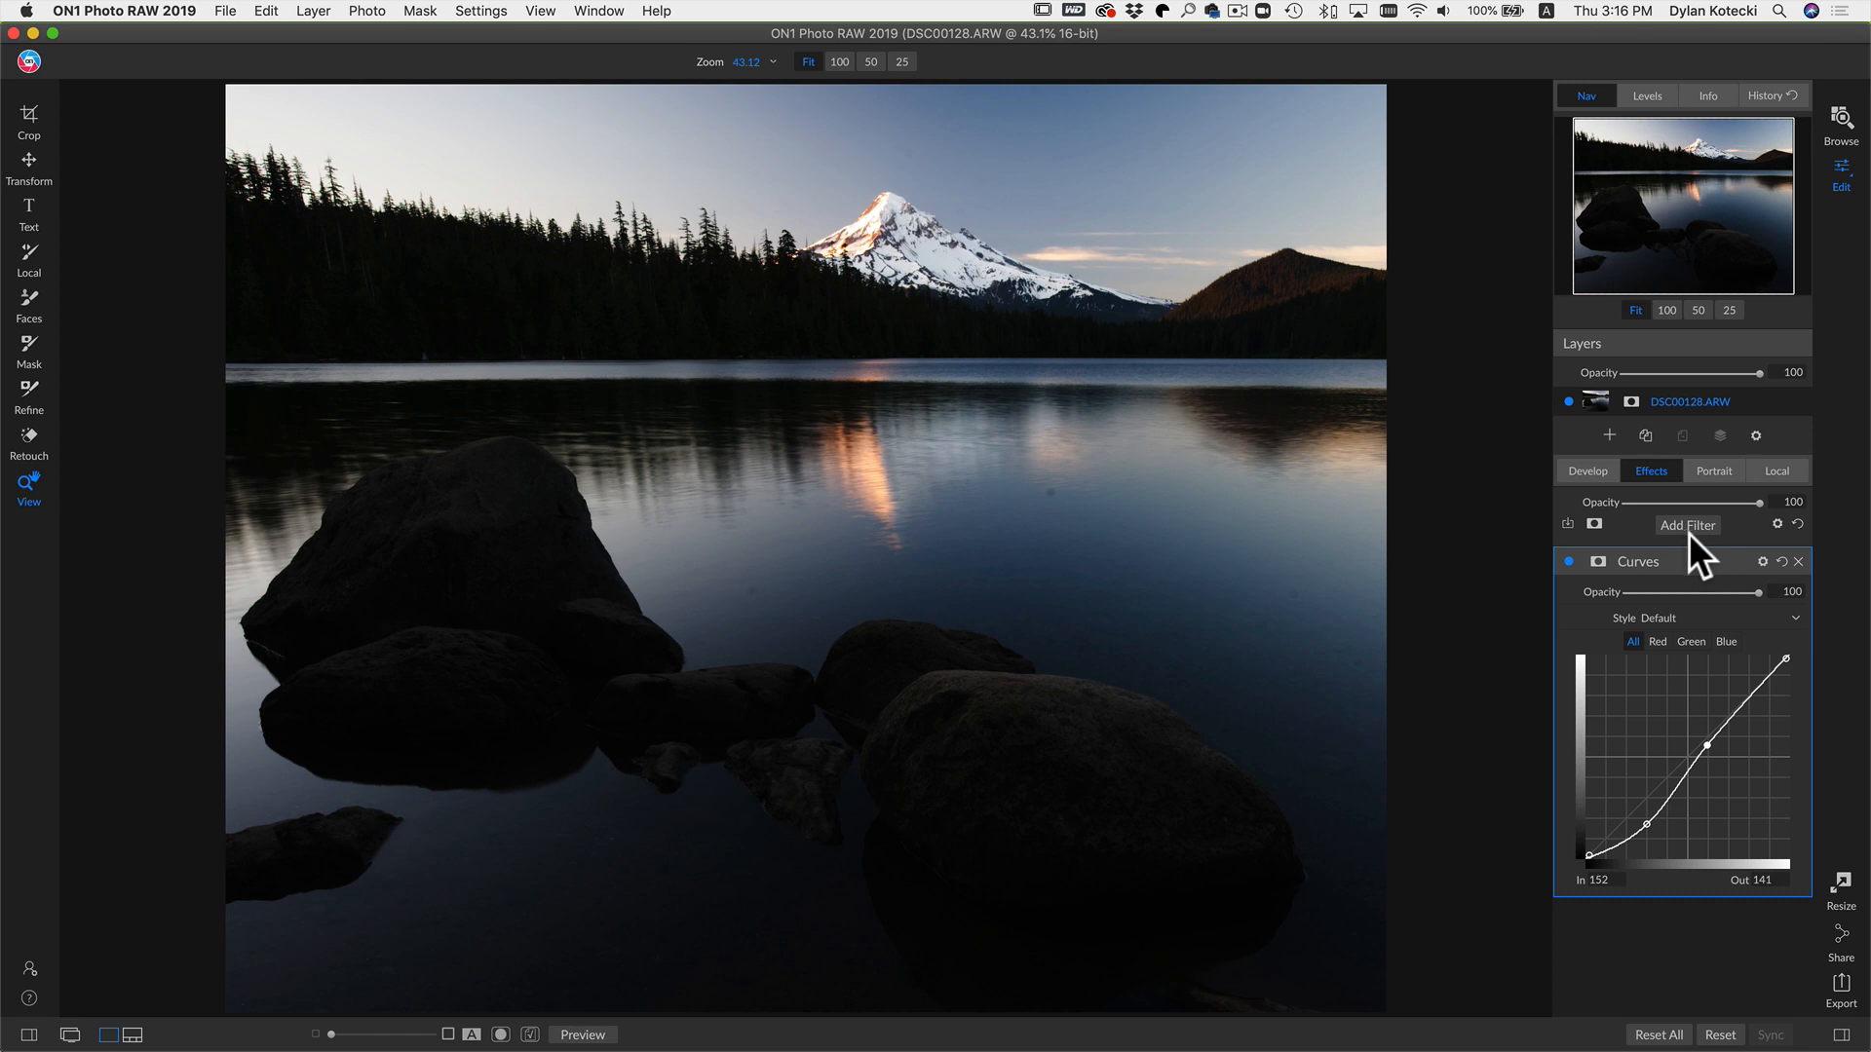
Step: Set the Curves filter's blend mode to Color
left_click(1761, 562)
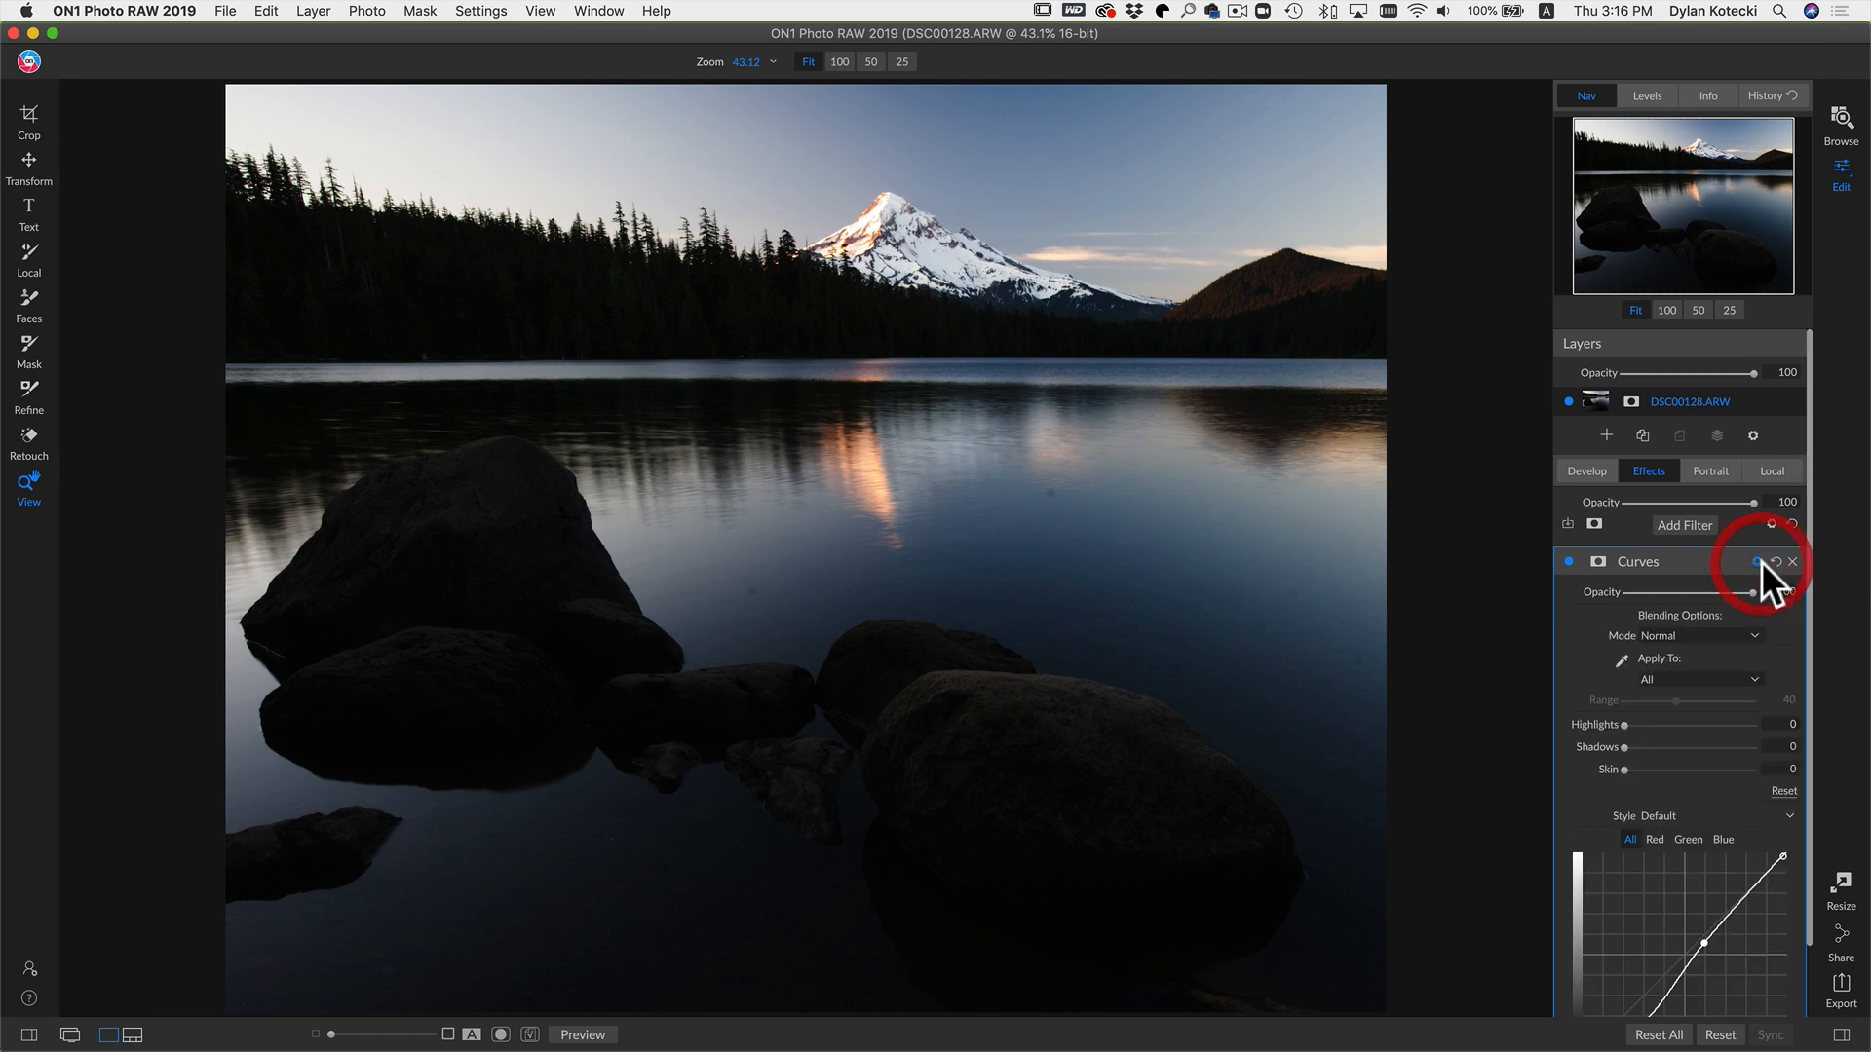
left_click(1662, 633)
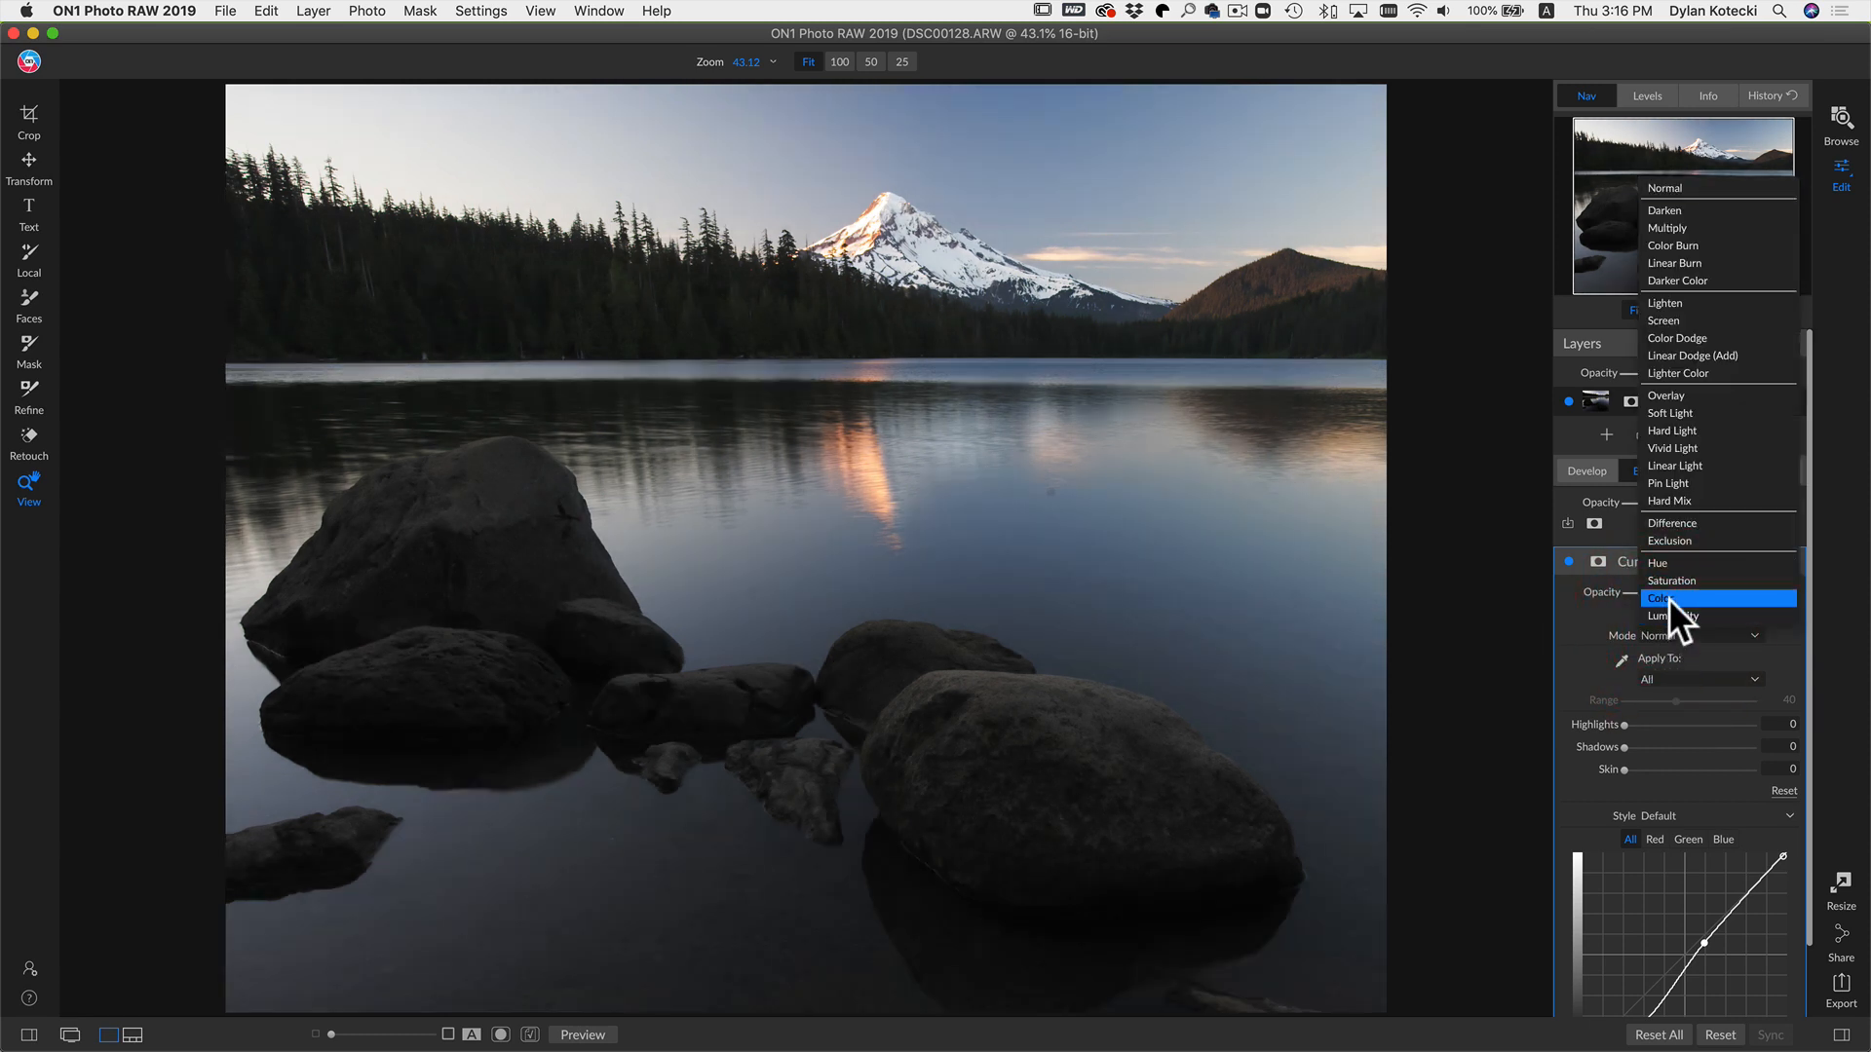
left_click(1668, 599)
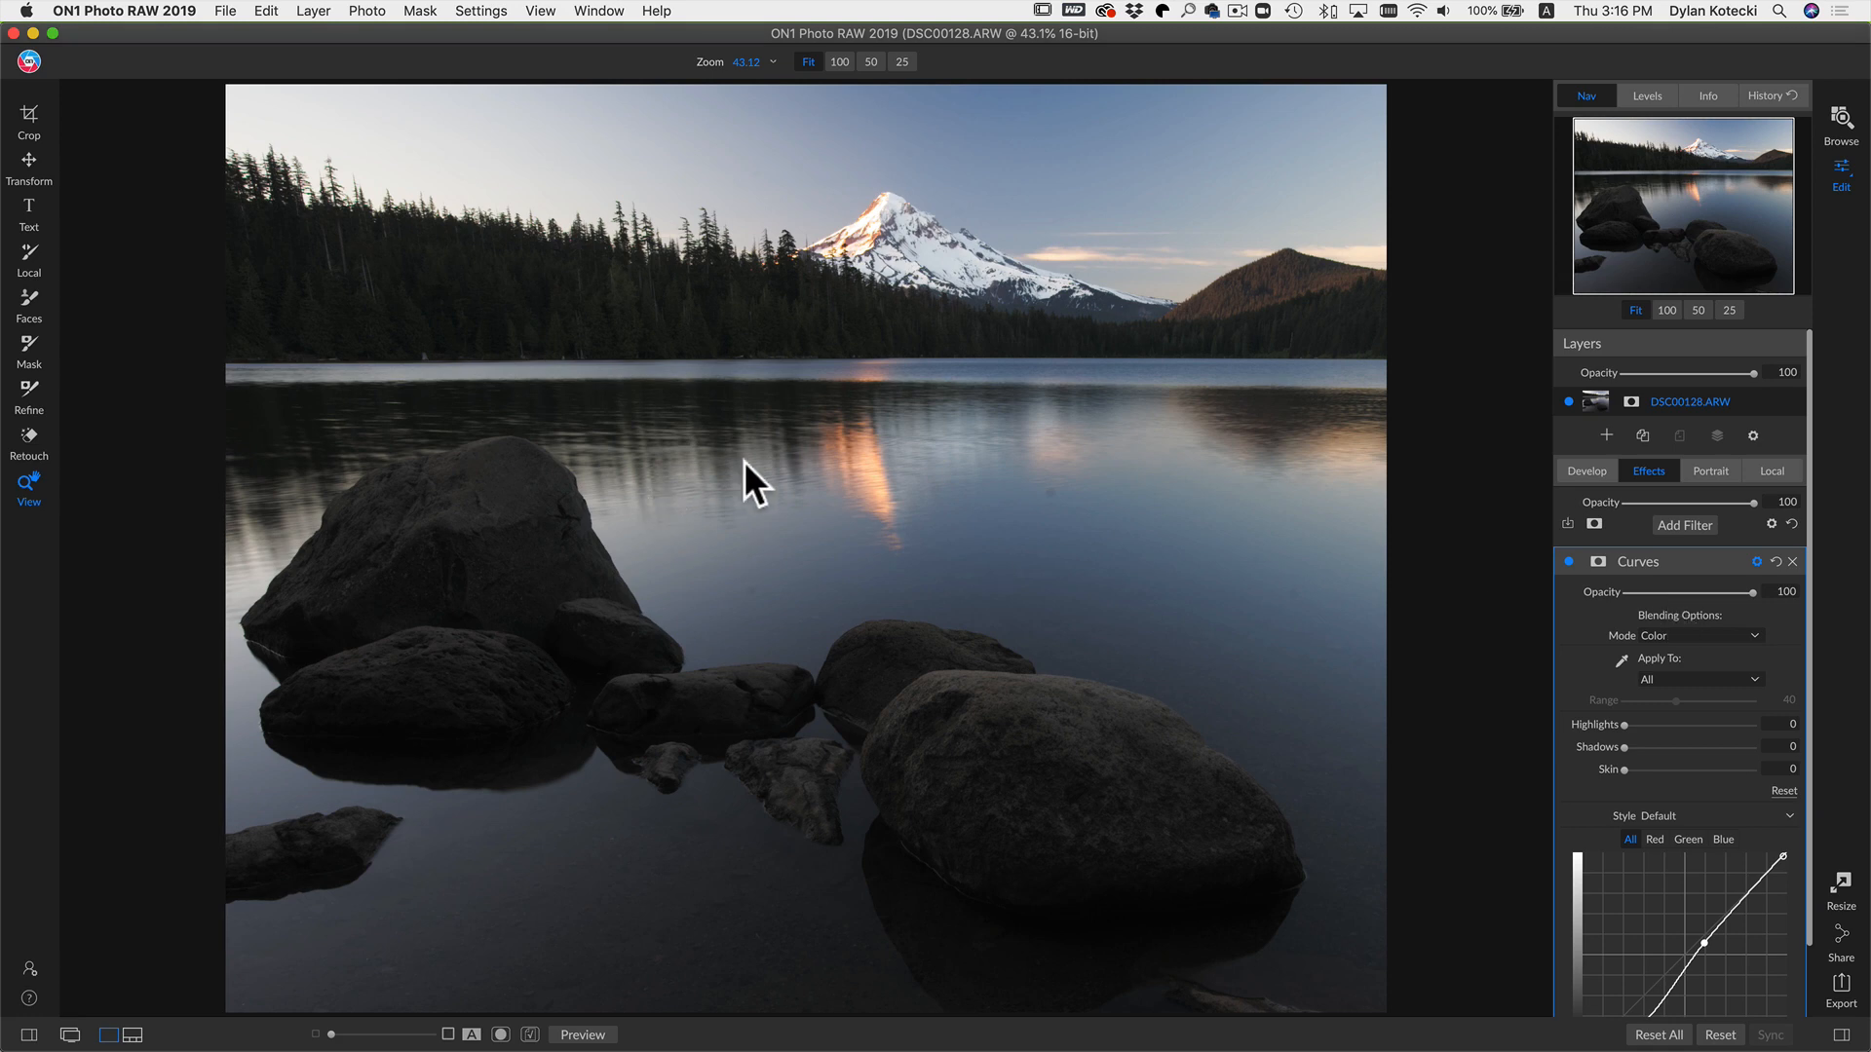
Step: Zoom to 100% on the lake reflection and toggle the Curves filter to compare the Color blend
left_click(862, 464)
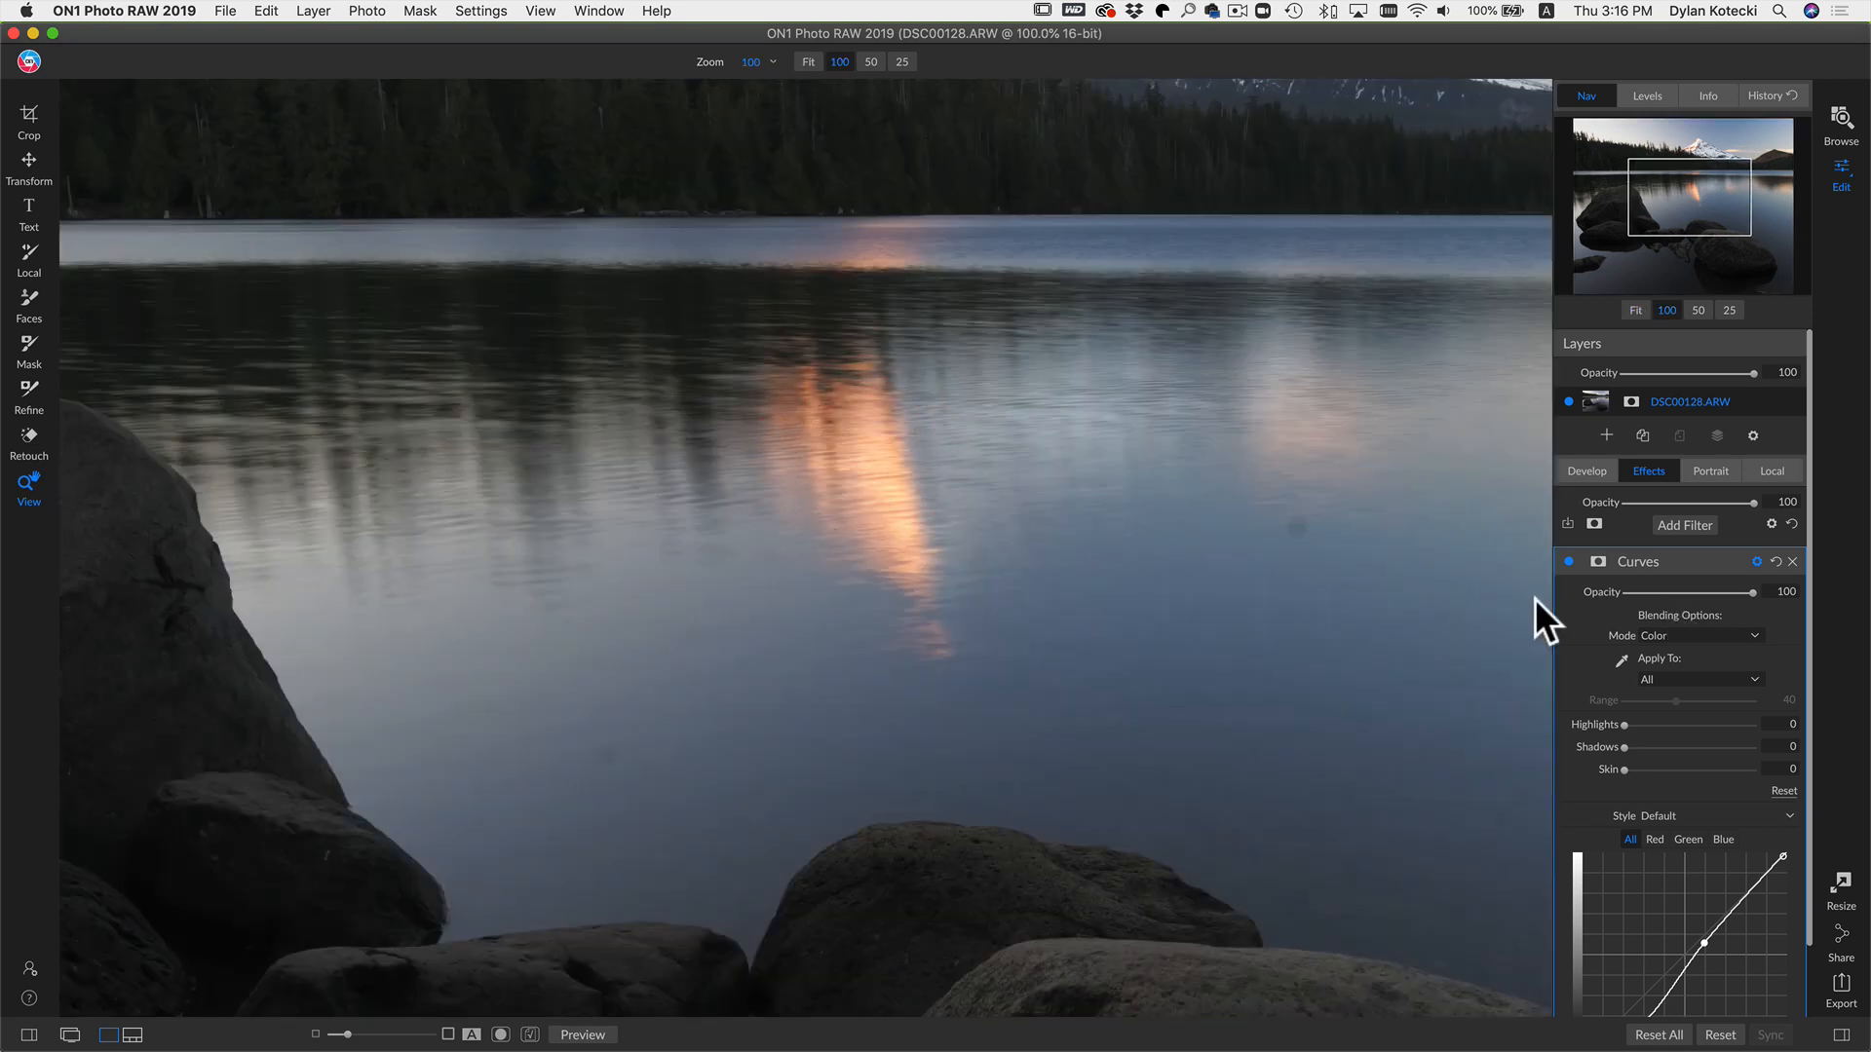
left_click(1568, 562)
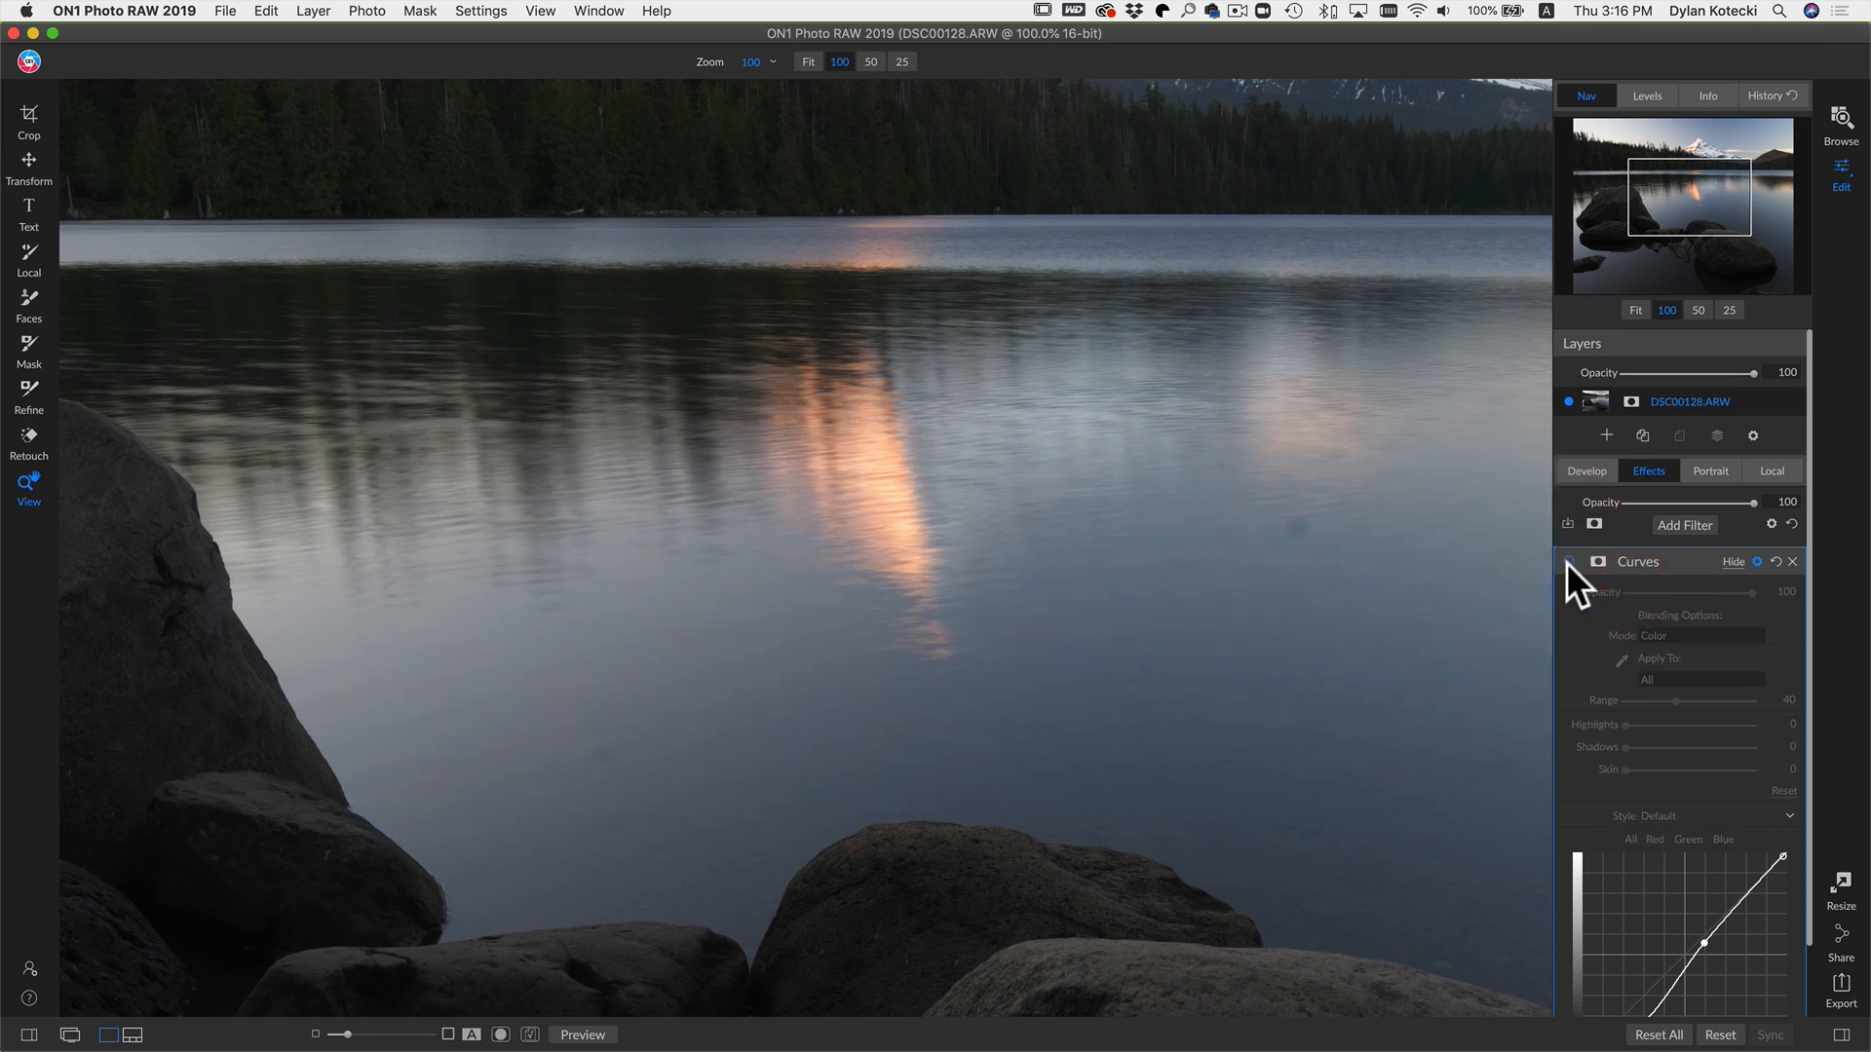
left_click(1567, 562)
left_click(1566, 564)
left_click(1566, 563)
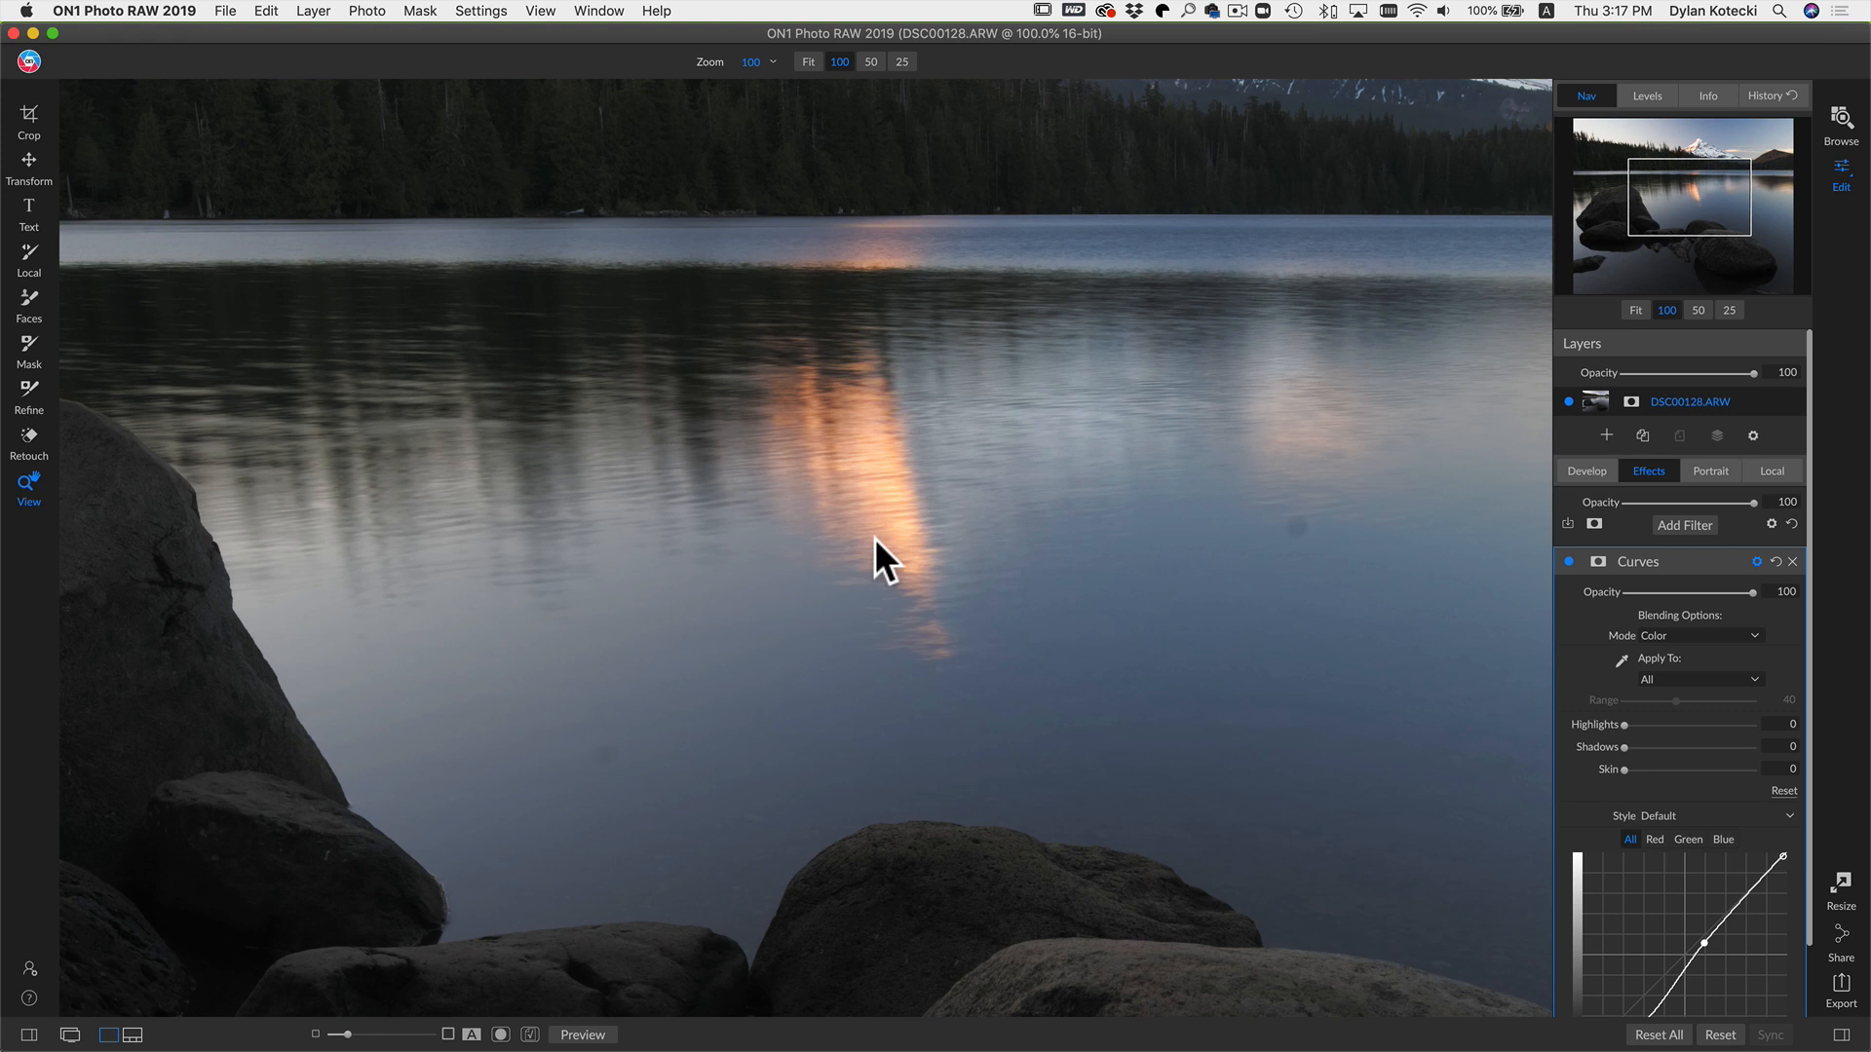
Step: Reshape the lower Curves point to about In 93/Out 69 for a stronger contrast curve
scroll(1774, 785, "down", 2)
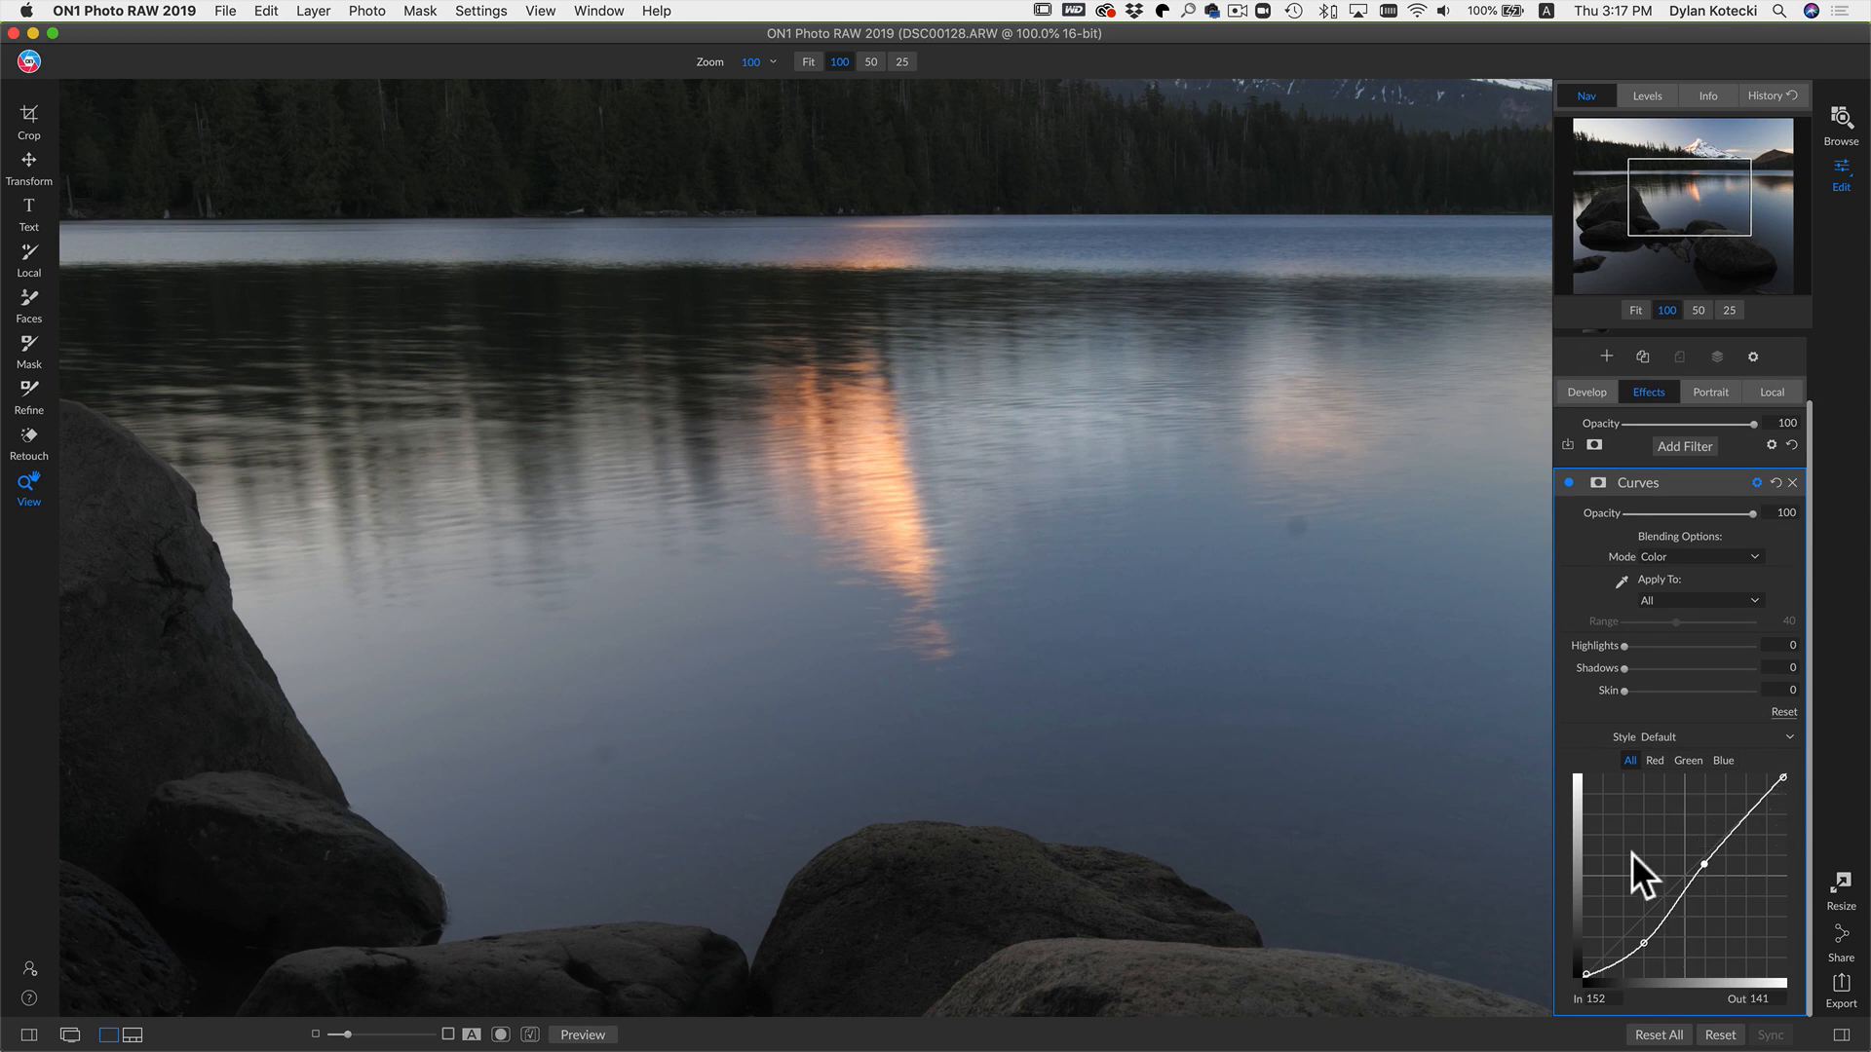
mouse_move(1644, 943)
left_mouse_down()
mouse_move(1646, 910)
mouse_move(1669, 932)
left_mouse_up()
left_click(1050, 538)
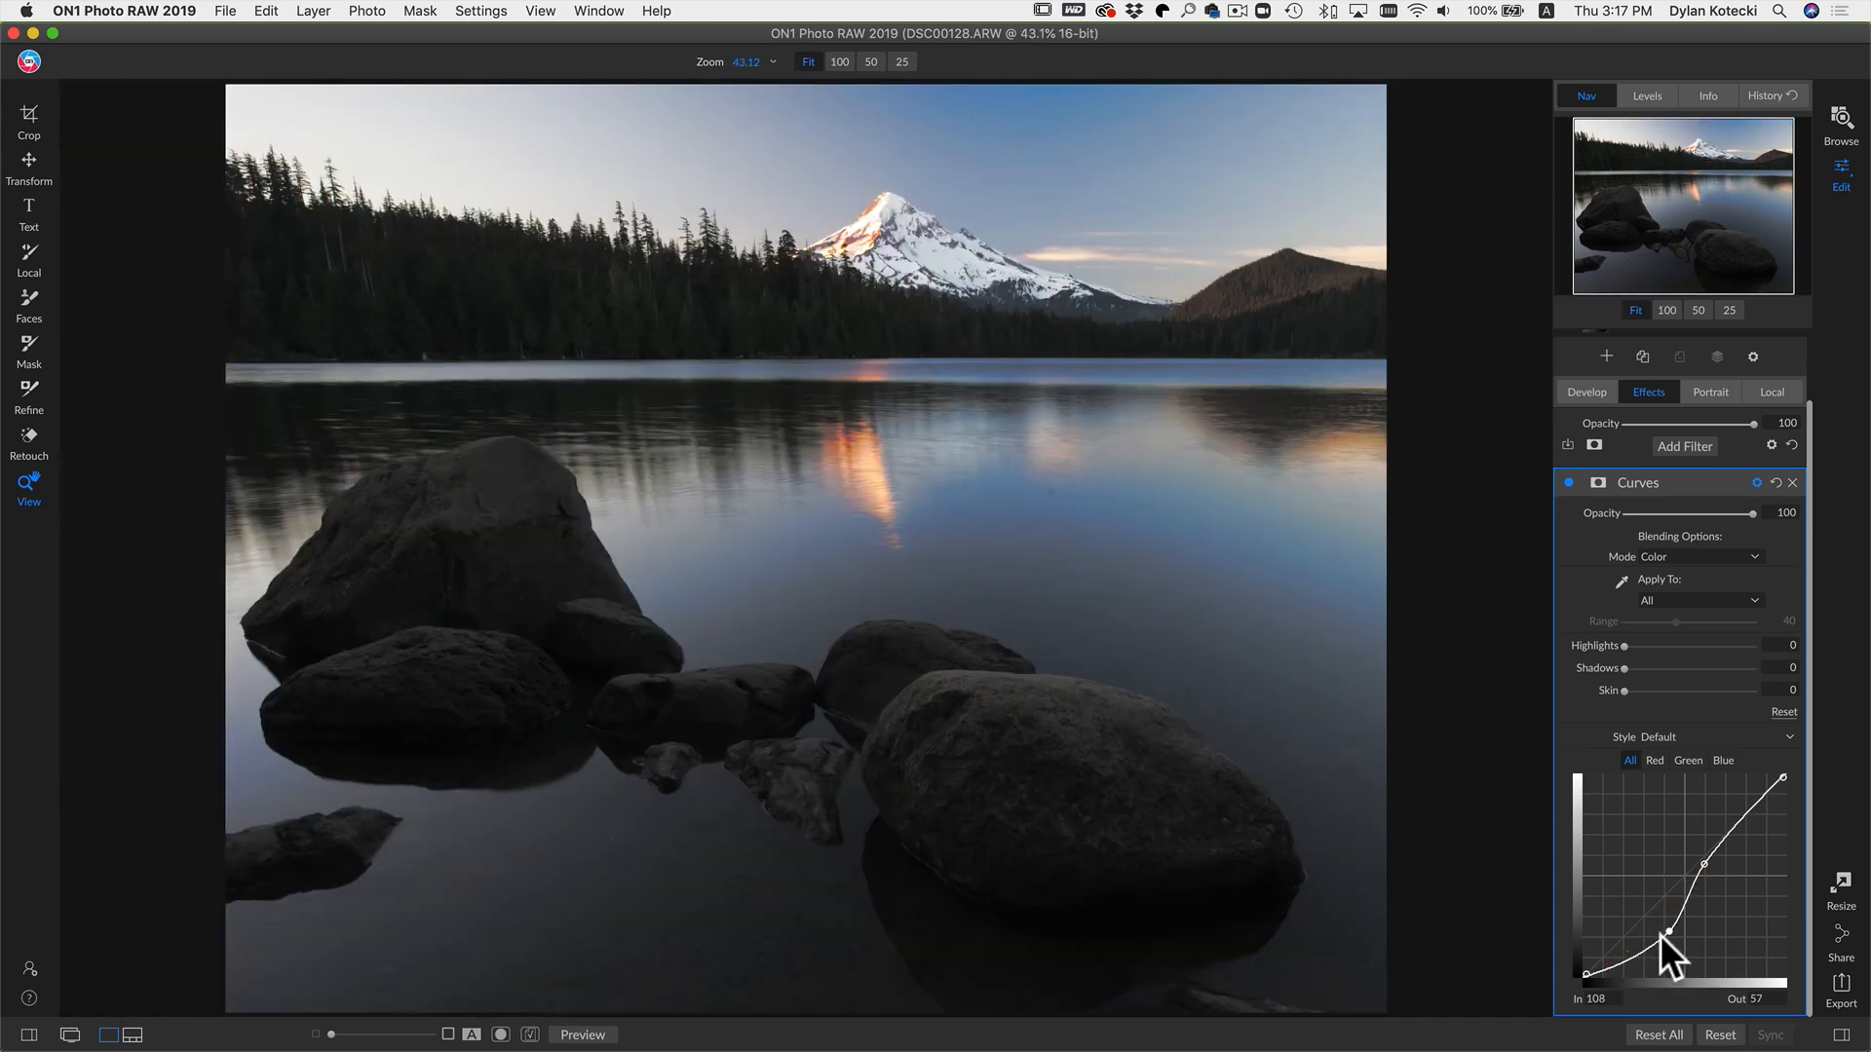
left_click_drag(1670, 932, 1707, 836)
left_click_drag(1650, 920, 1655, 919)
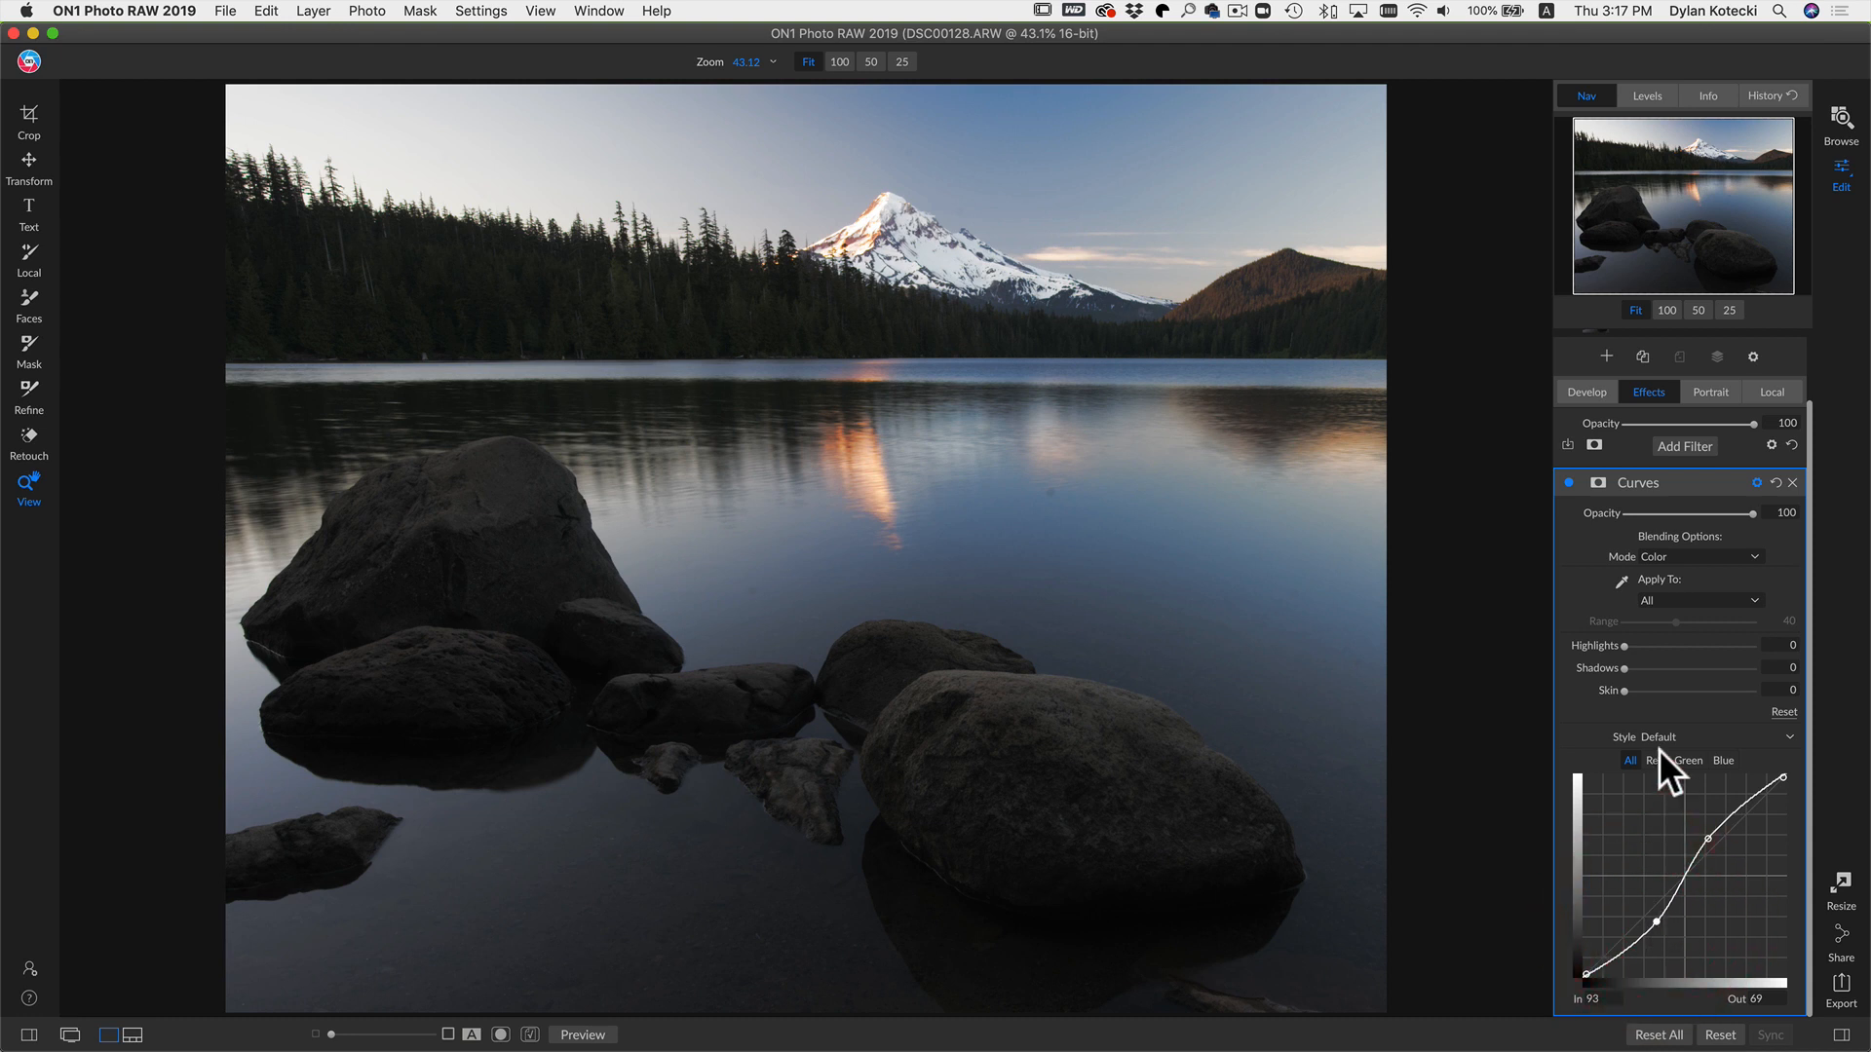
Step: Toggle the Curves filter's visibility to compare the result
left_click(1565, 481)
left_click(1565, 481)
left_click(1565, 481)
Step: Adjust the Curves filter's Red channel curve and add a lowered shadow point on the Blue channel curve
left_click(1655, 759)
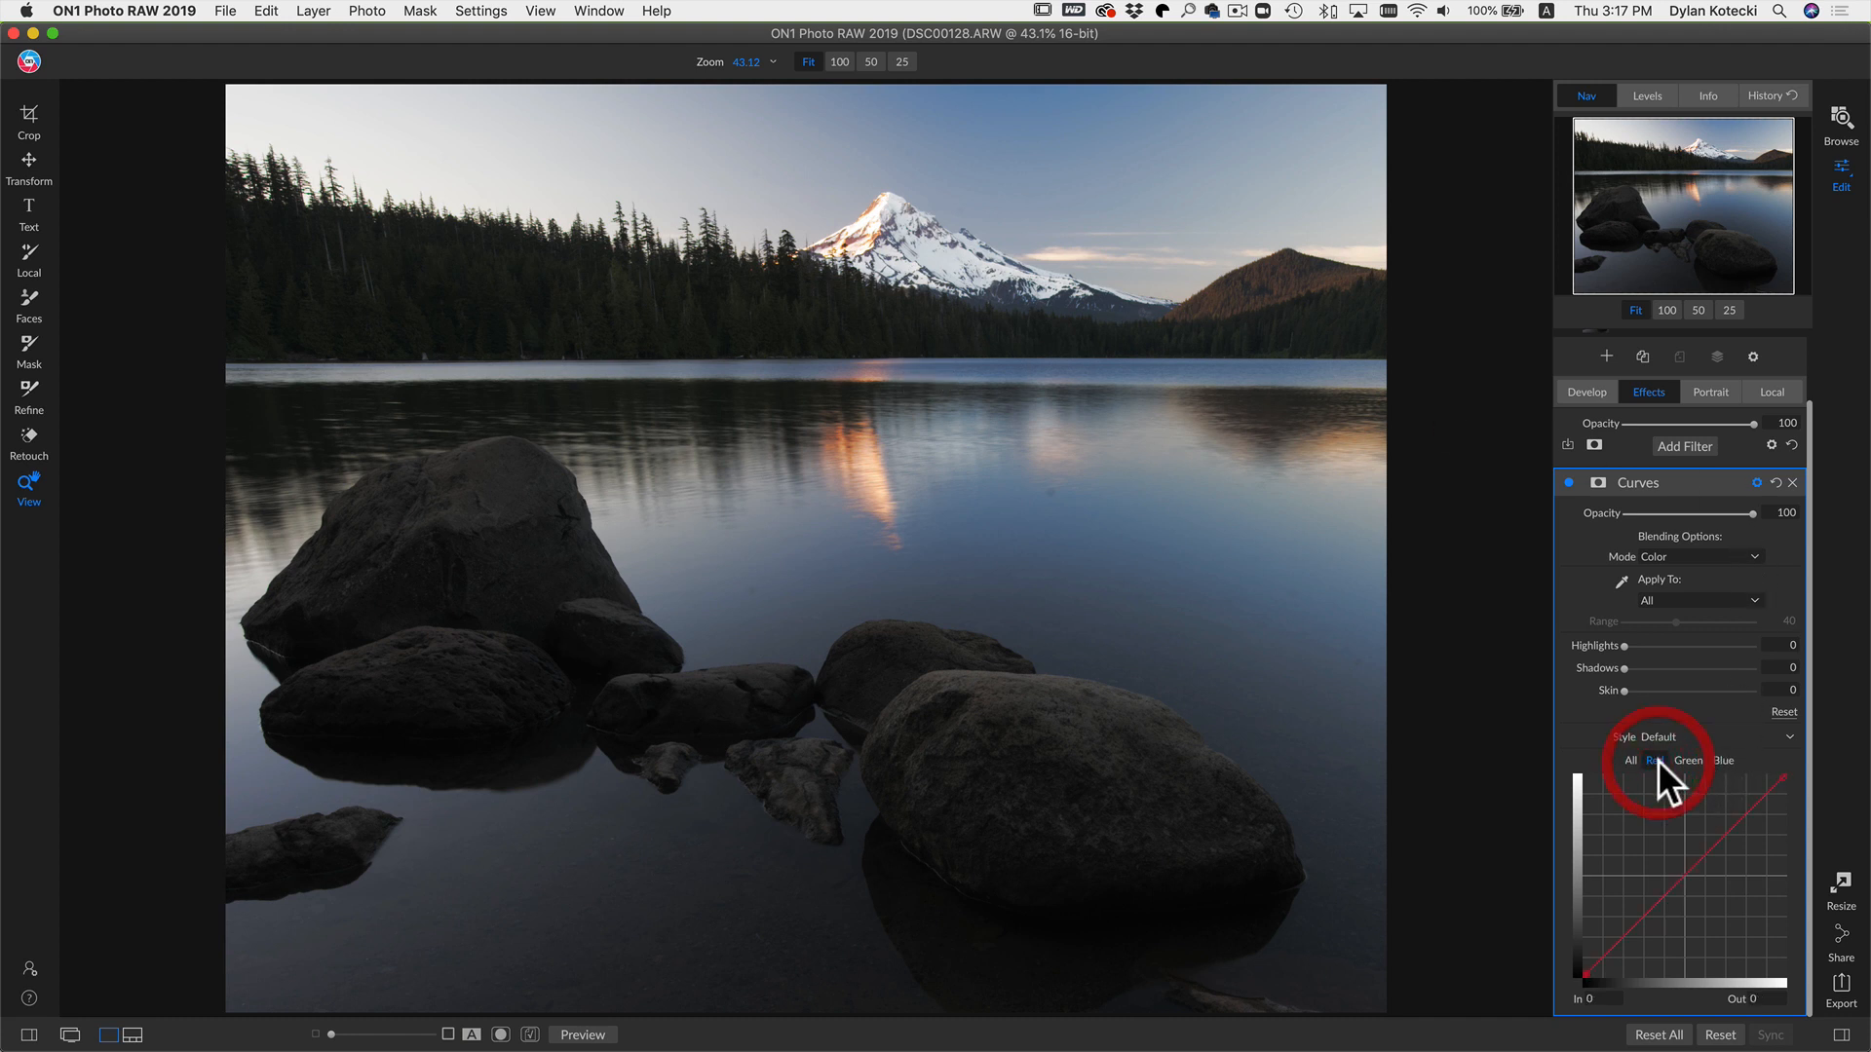
left_click(1683, 877)
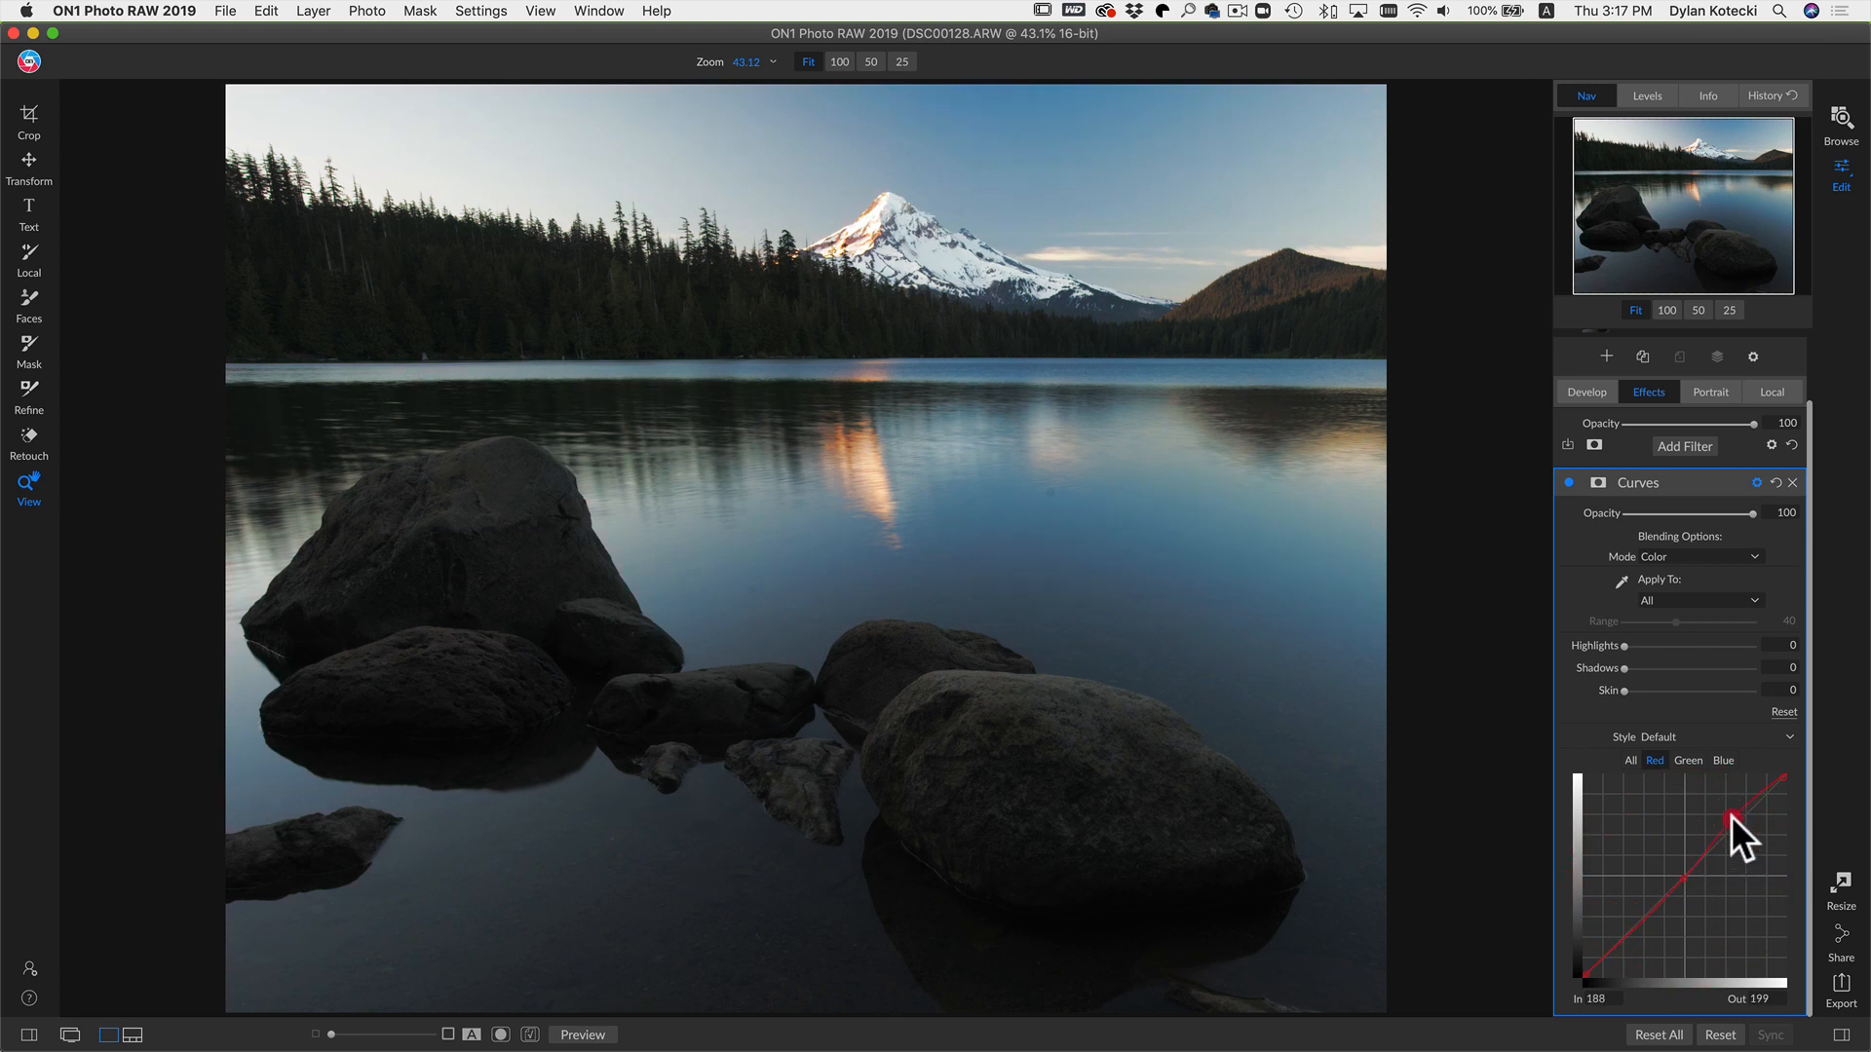
left_click_drag(1730, 815, 1730, 810)
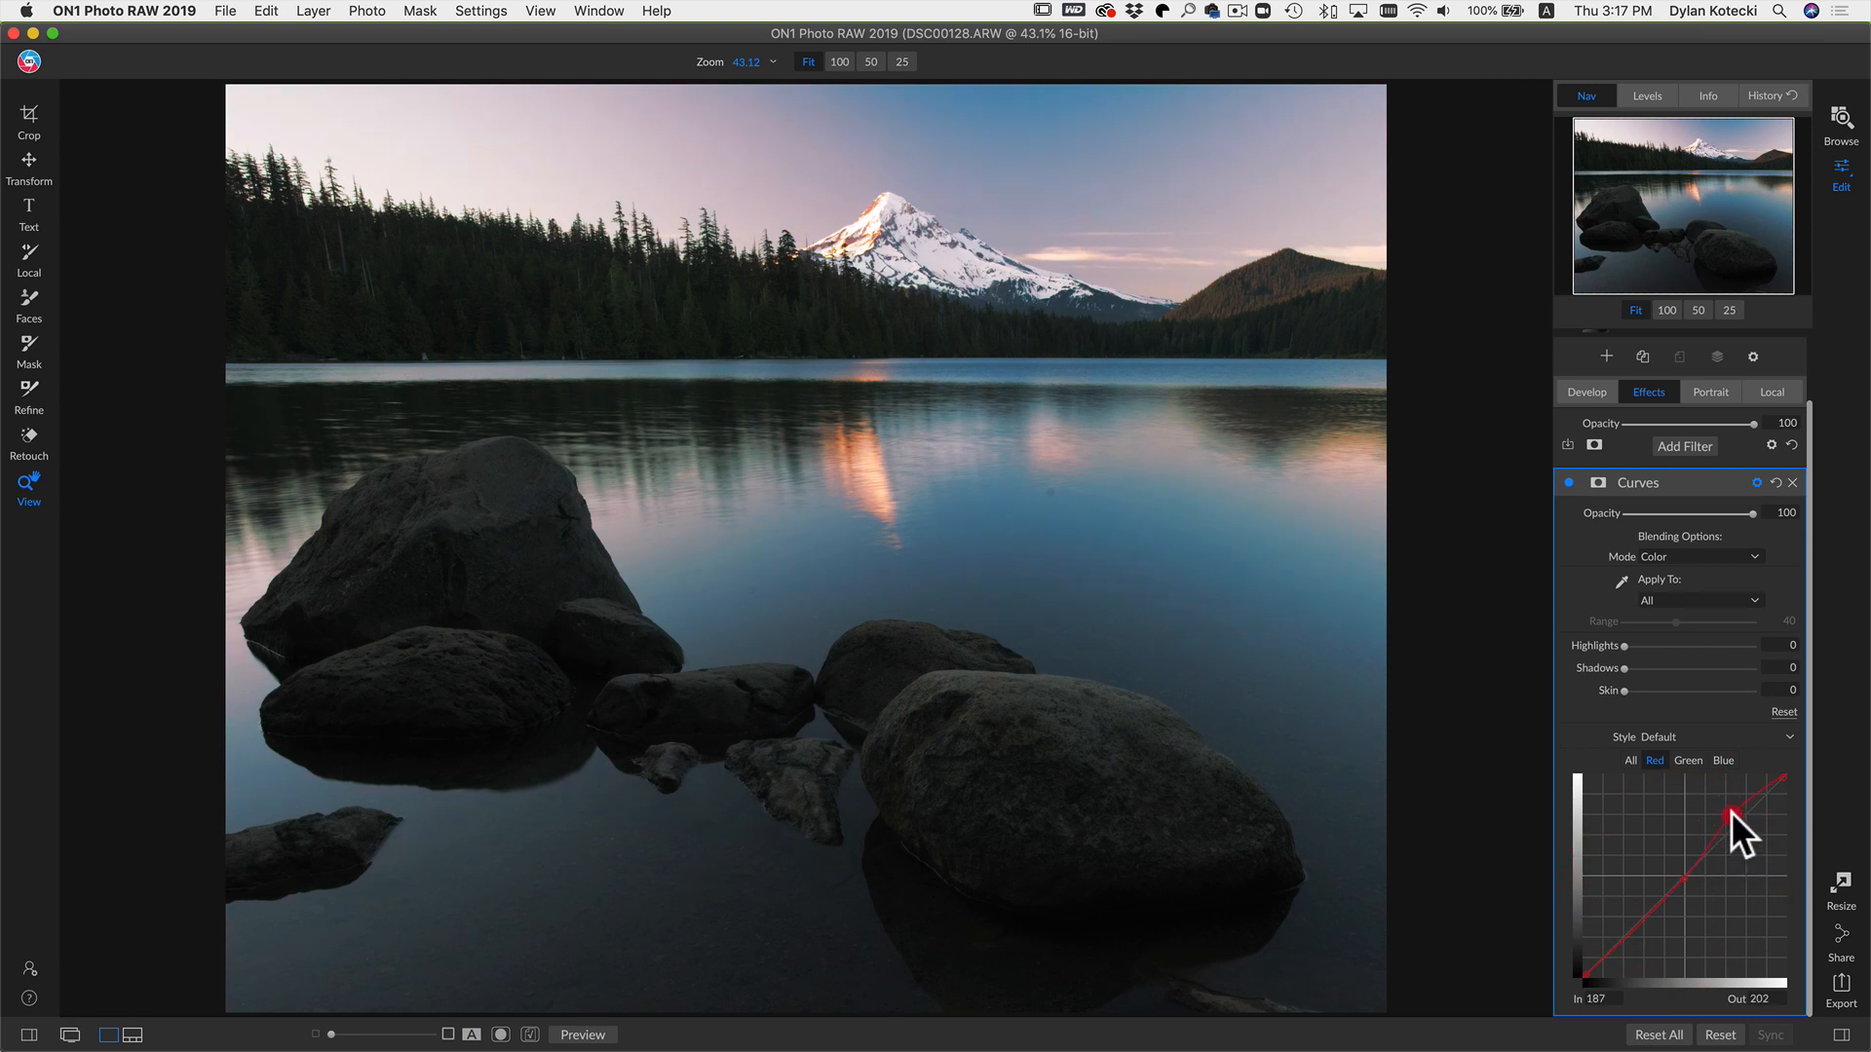
left_click(1724, 760)
left_click_drag(1683, 875, 1679, 865)
left_click_drag(1684, 867, 1684, 867)
left_click(1631, 923)
left_click_drag(1633, 927, 1633, 929)
Step: Toggle the Curves filter's visibility to compare the color-tinted result
left_click(1564, 483)
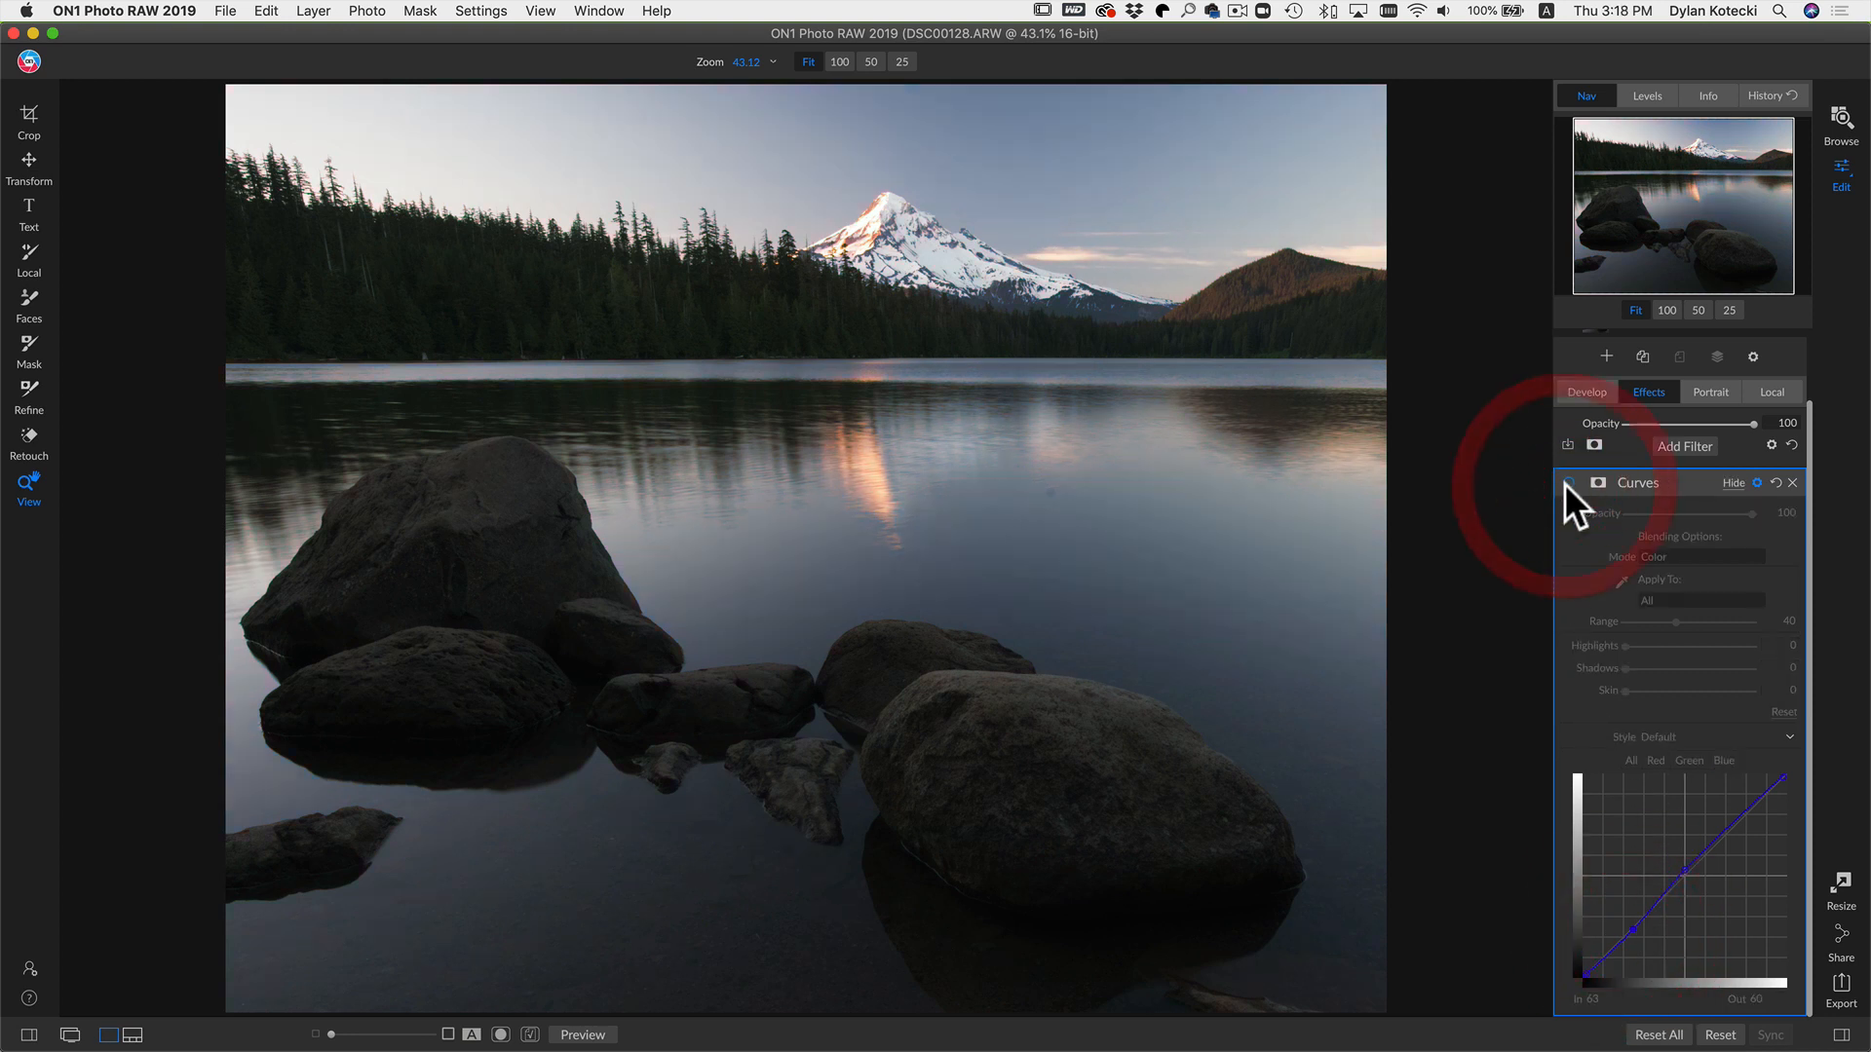
left_click(1567, 483)
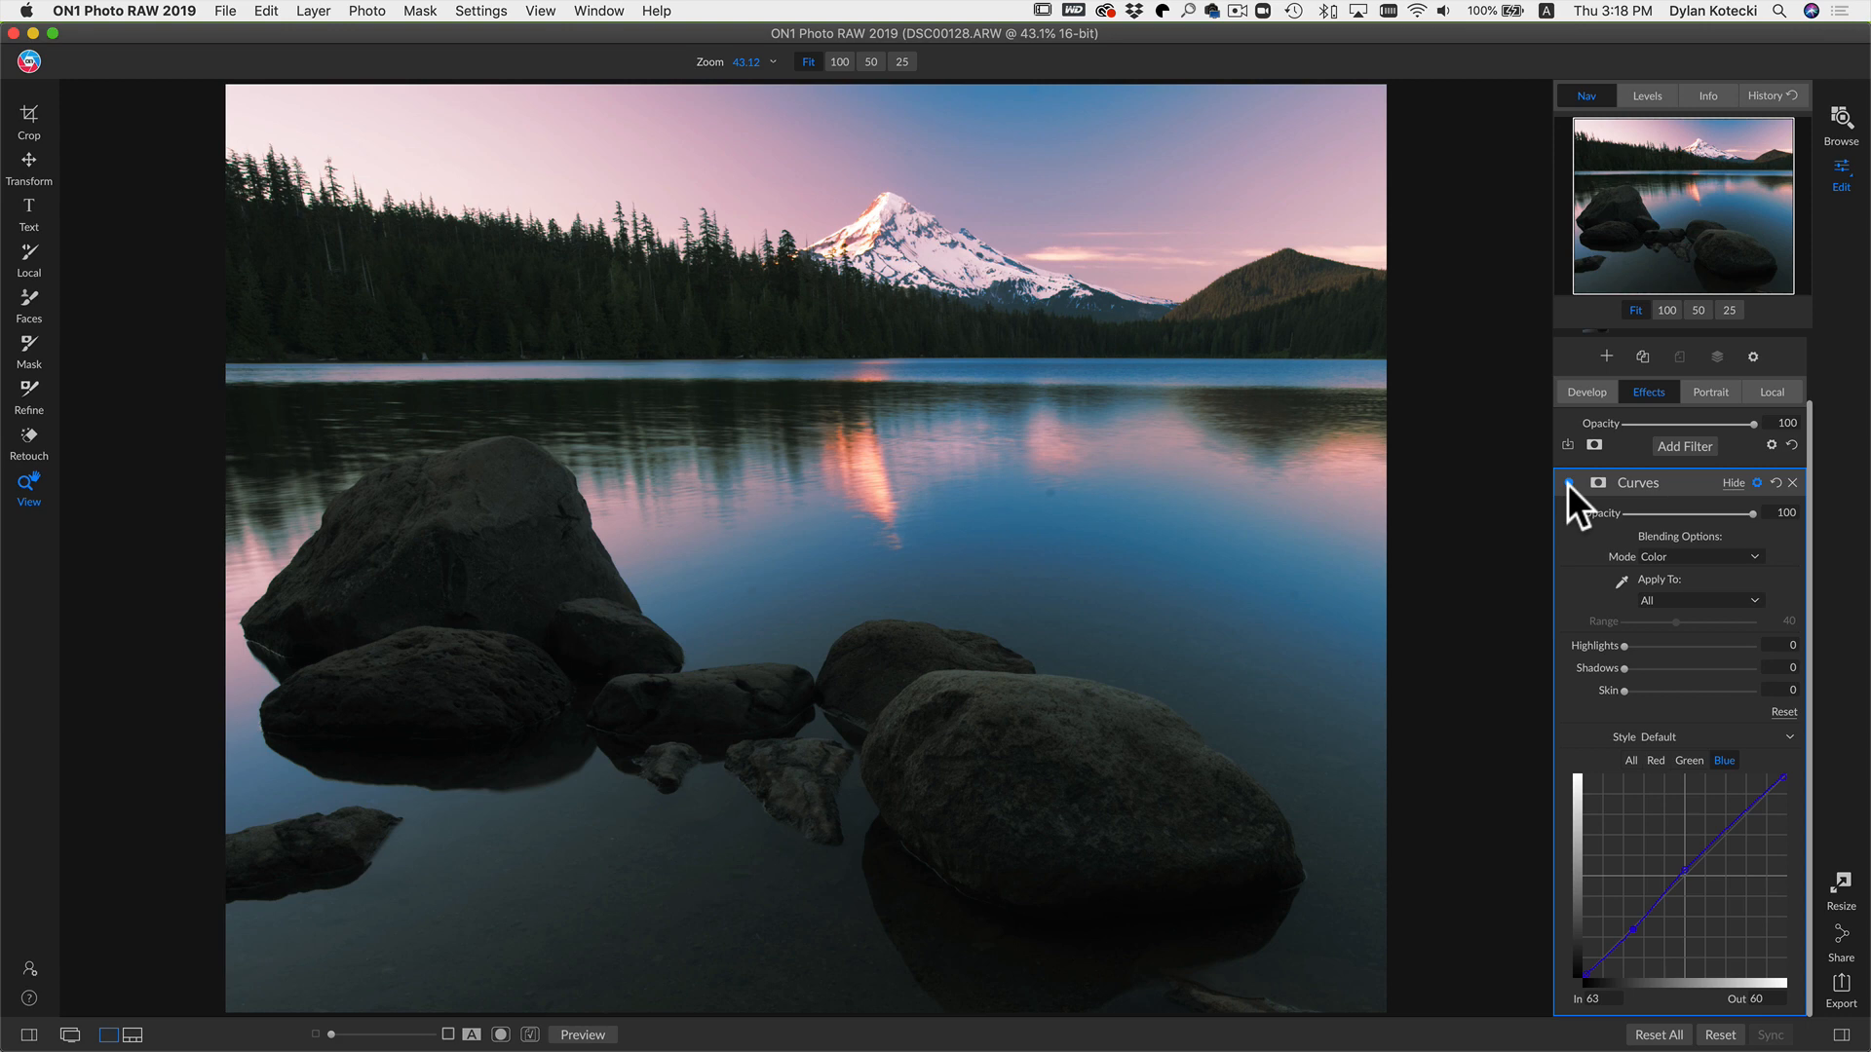
left_click(1567, 483)
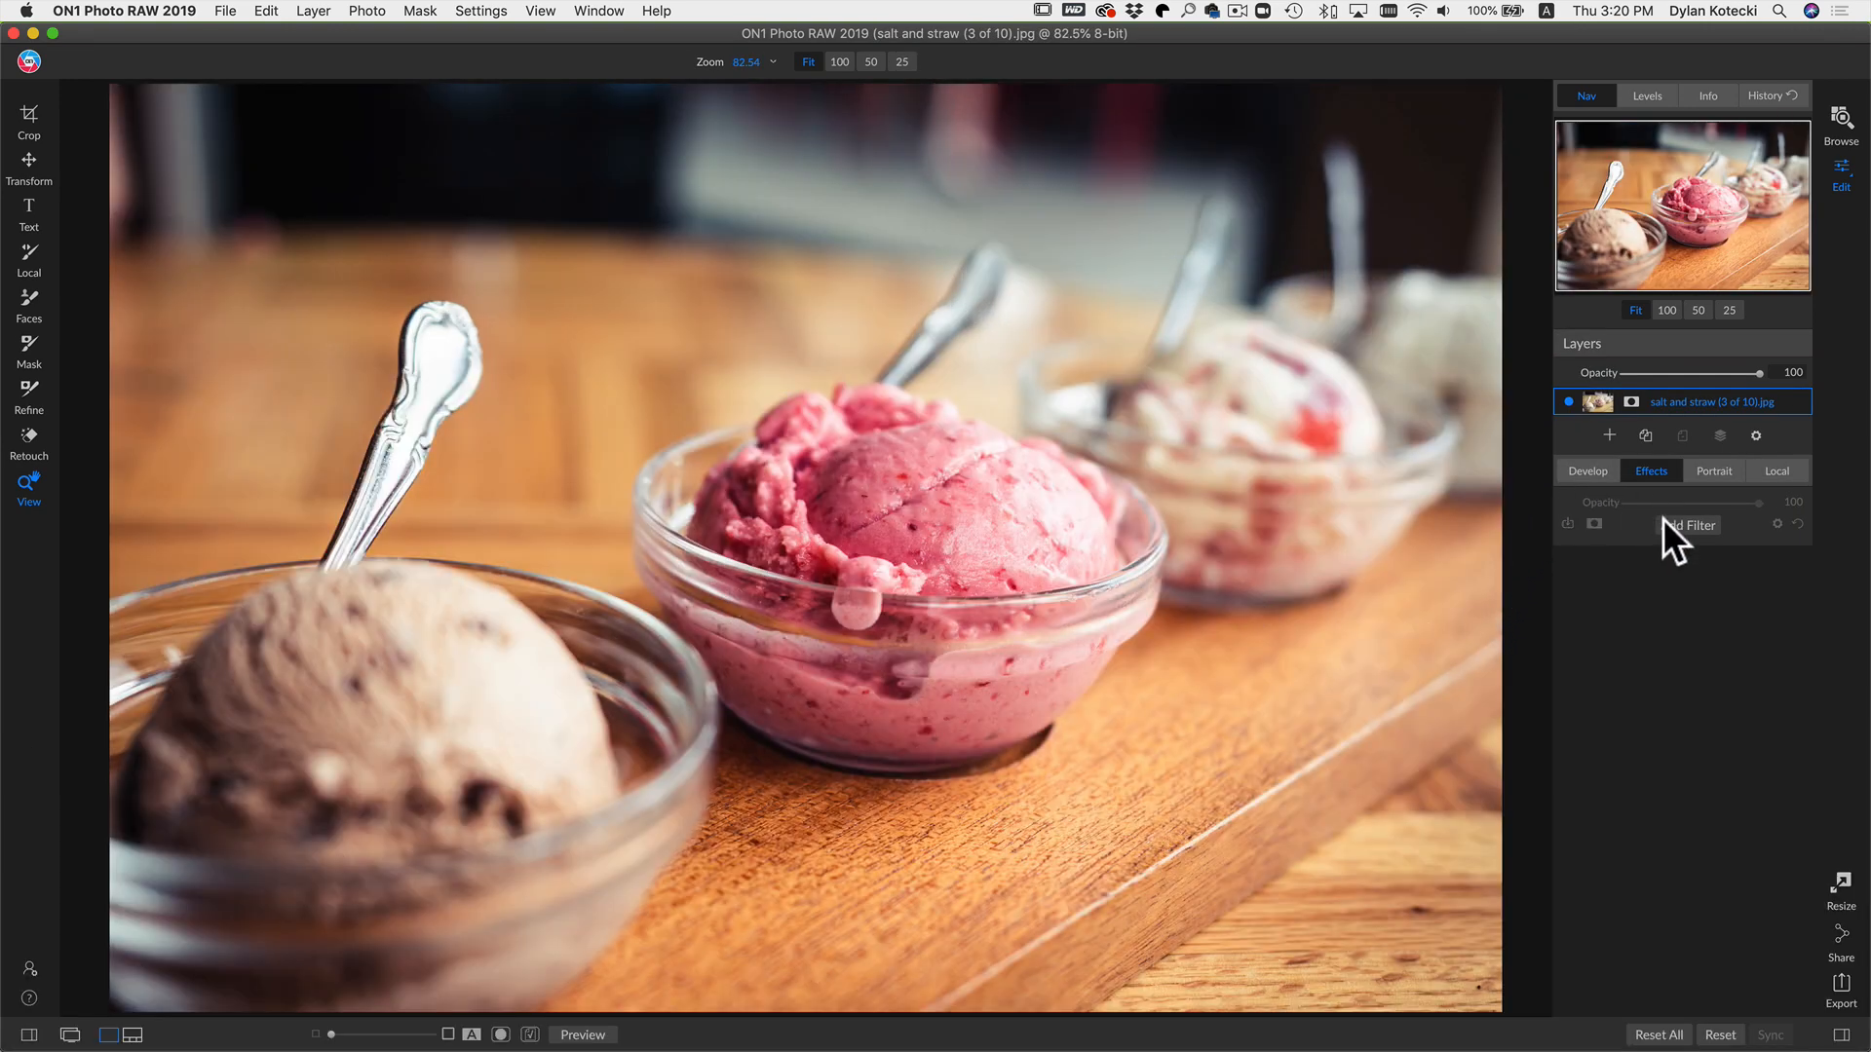
Step: On the ice cream photo, add a LUTs filter using the Cinematic Color Grading category and the Dreamville LUT
left_click(1666, 524)
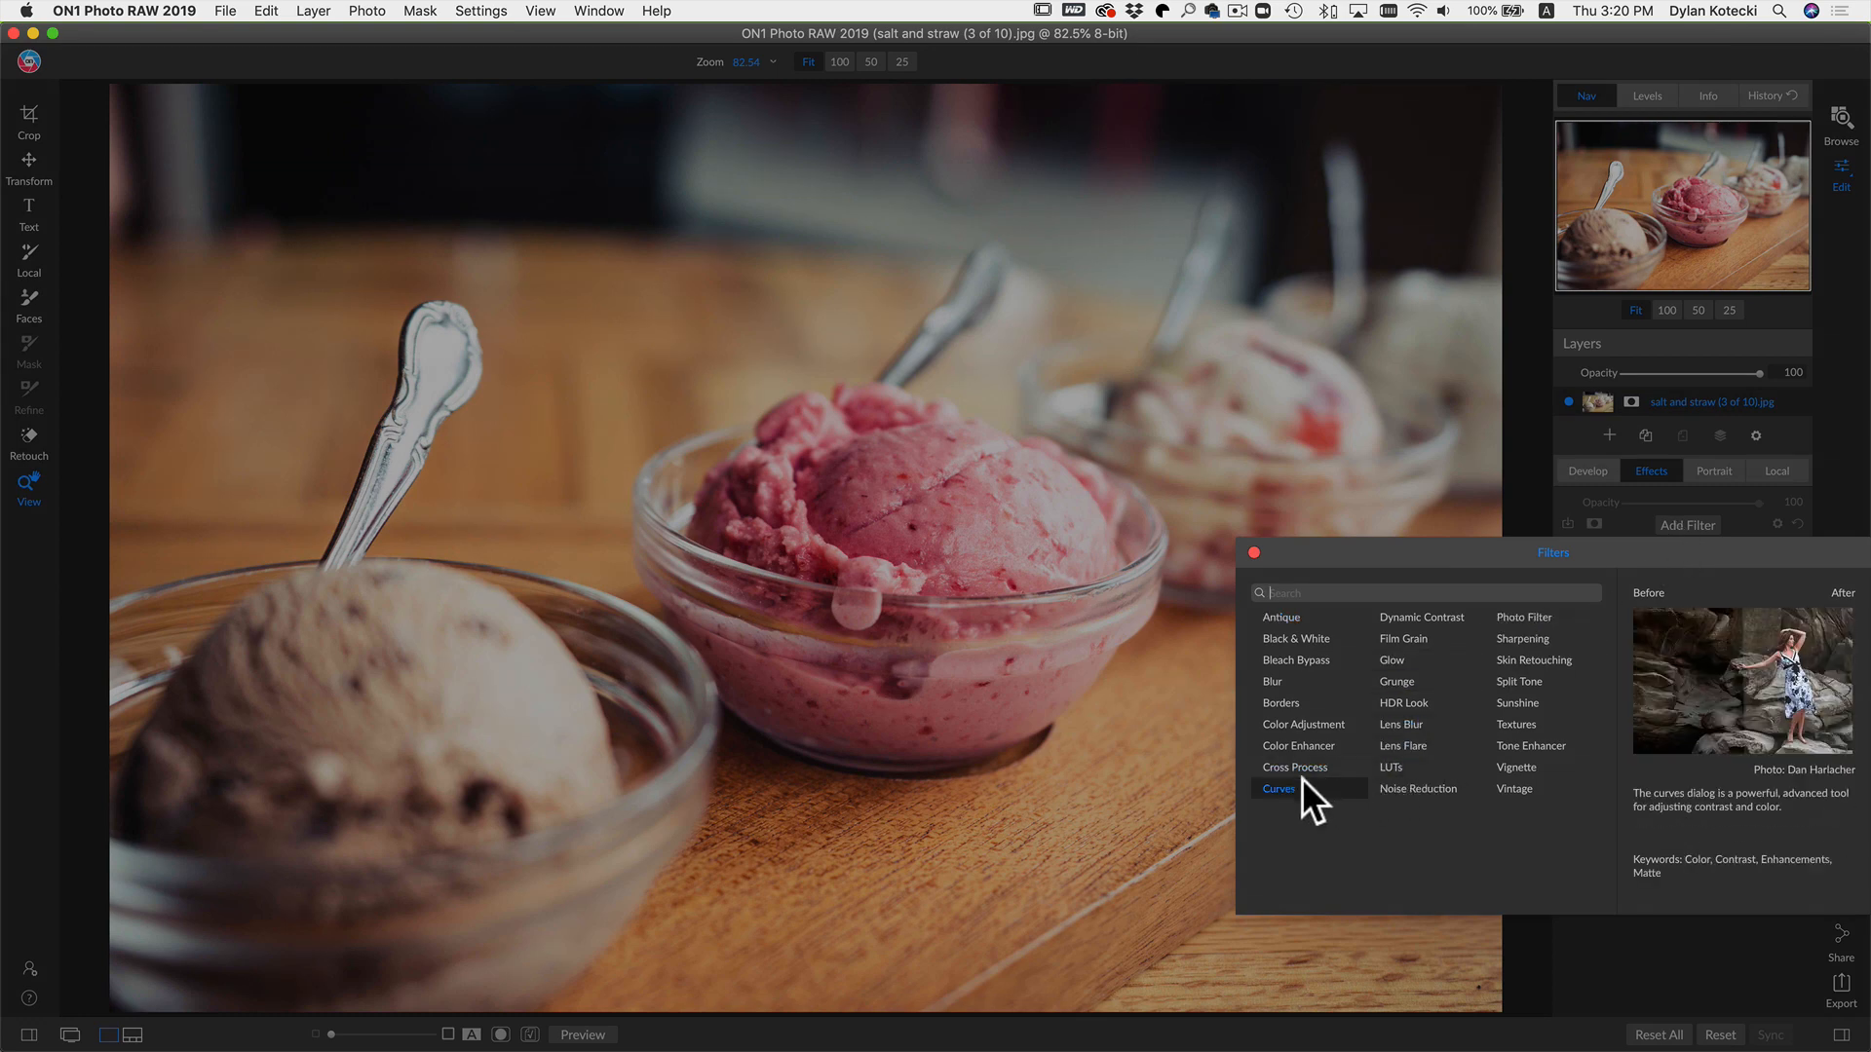
left_click(1395, 768)
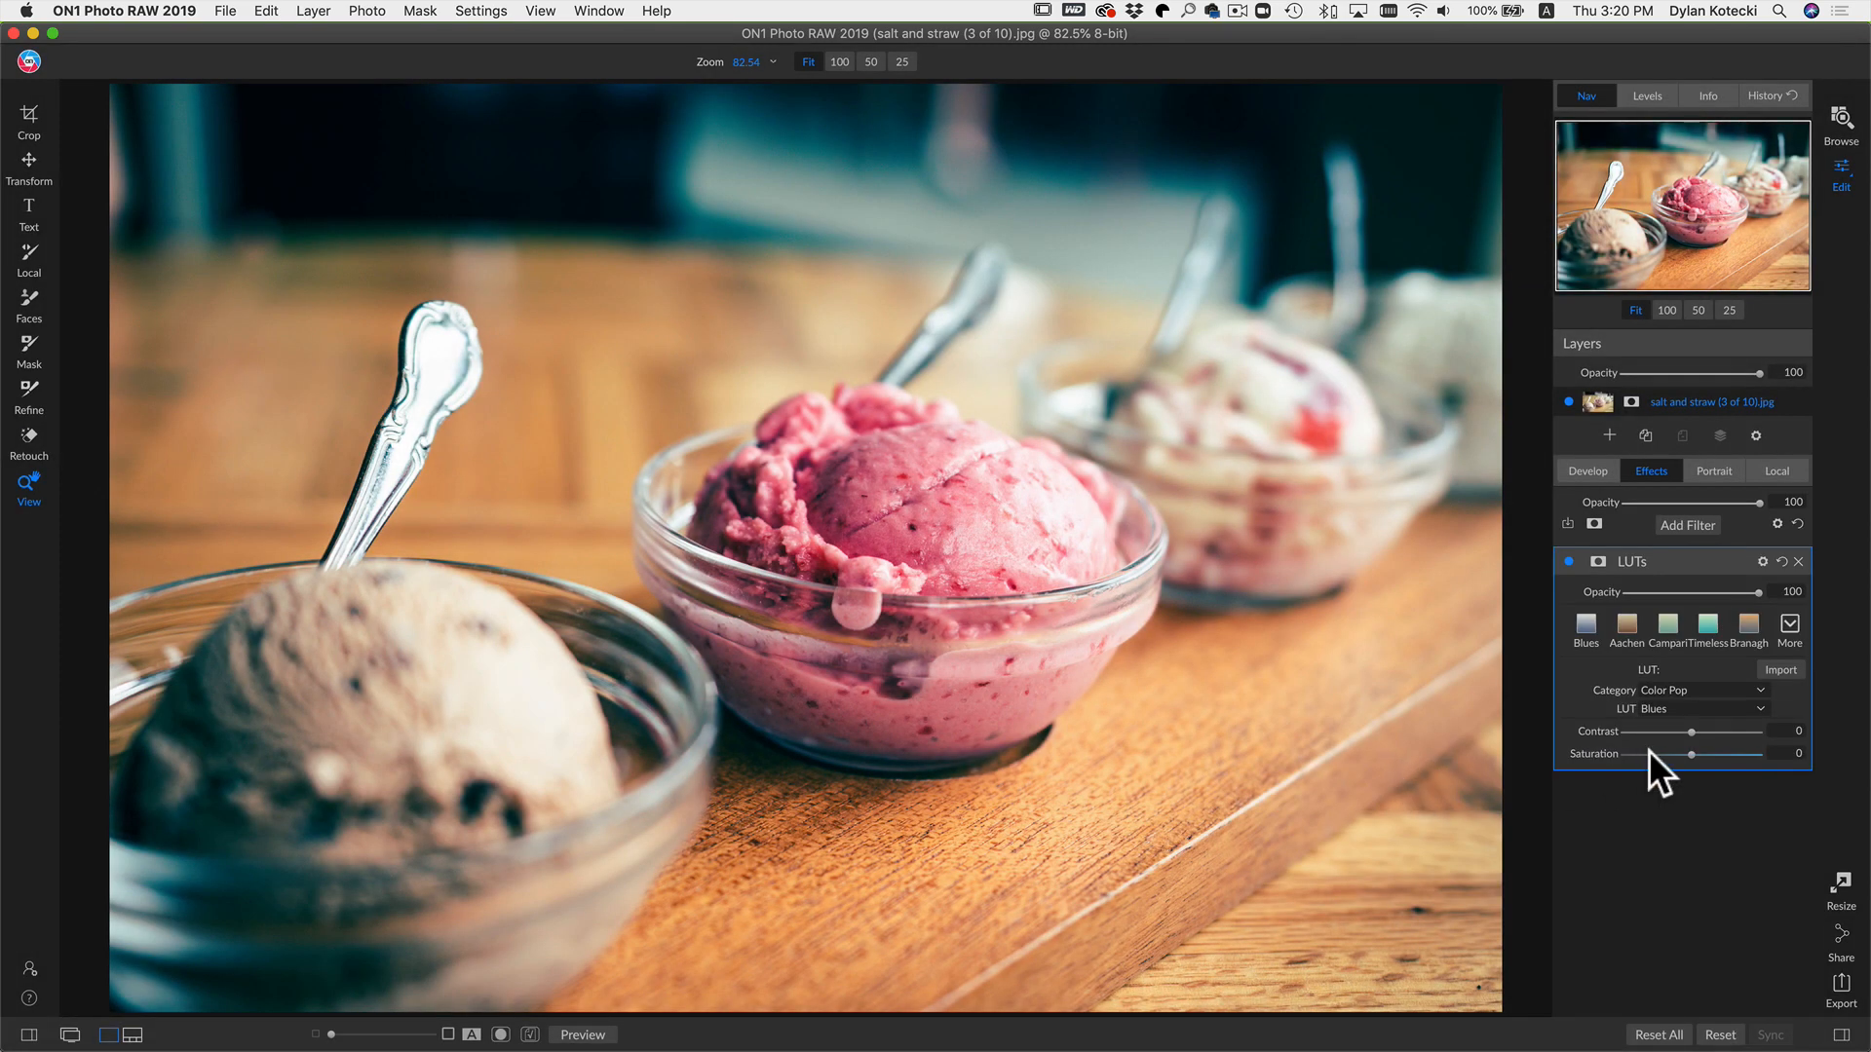
left_click(1738, 689)
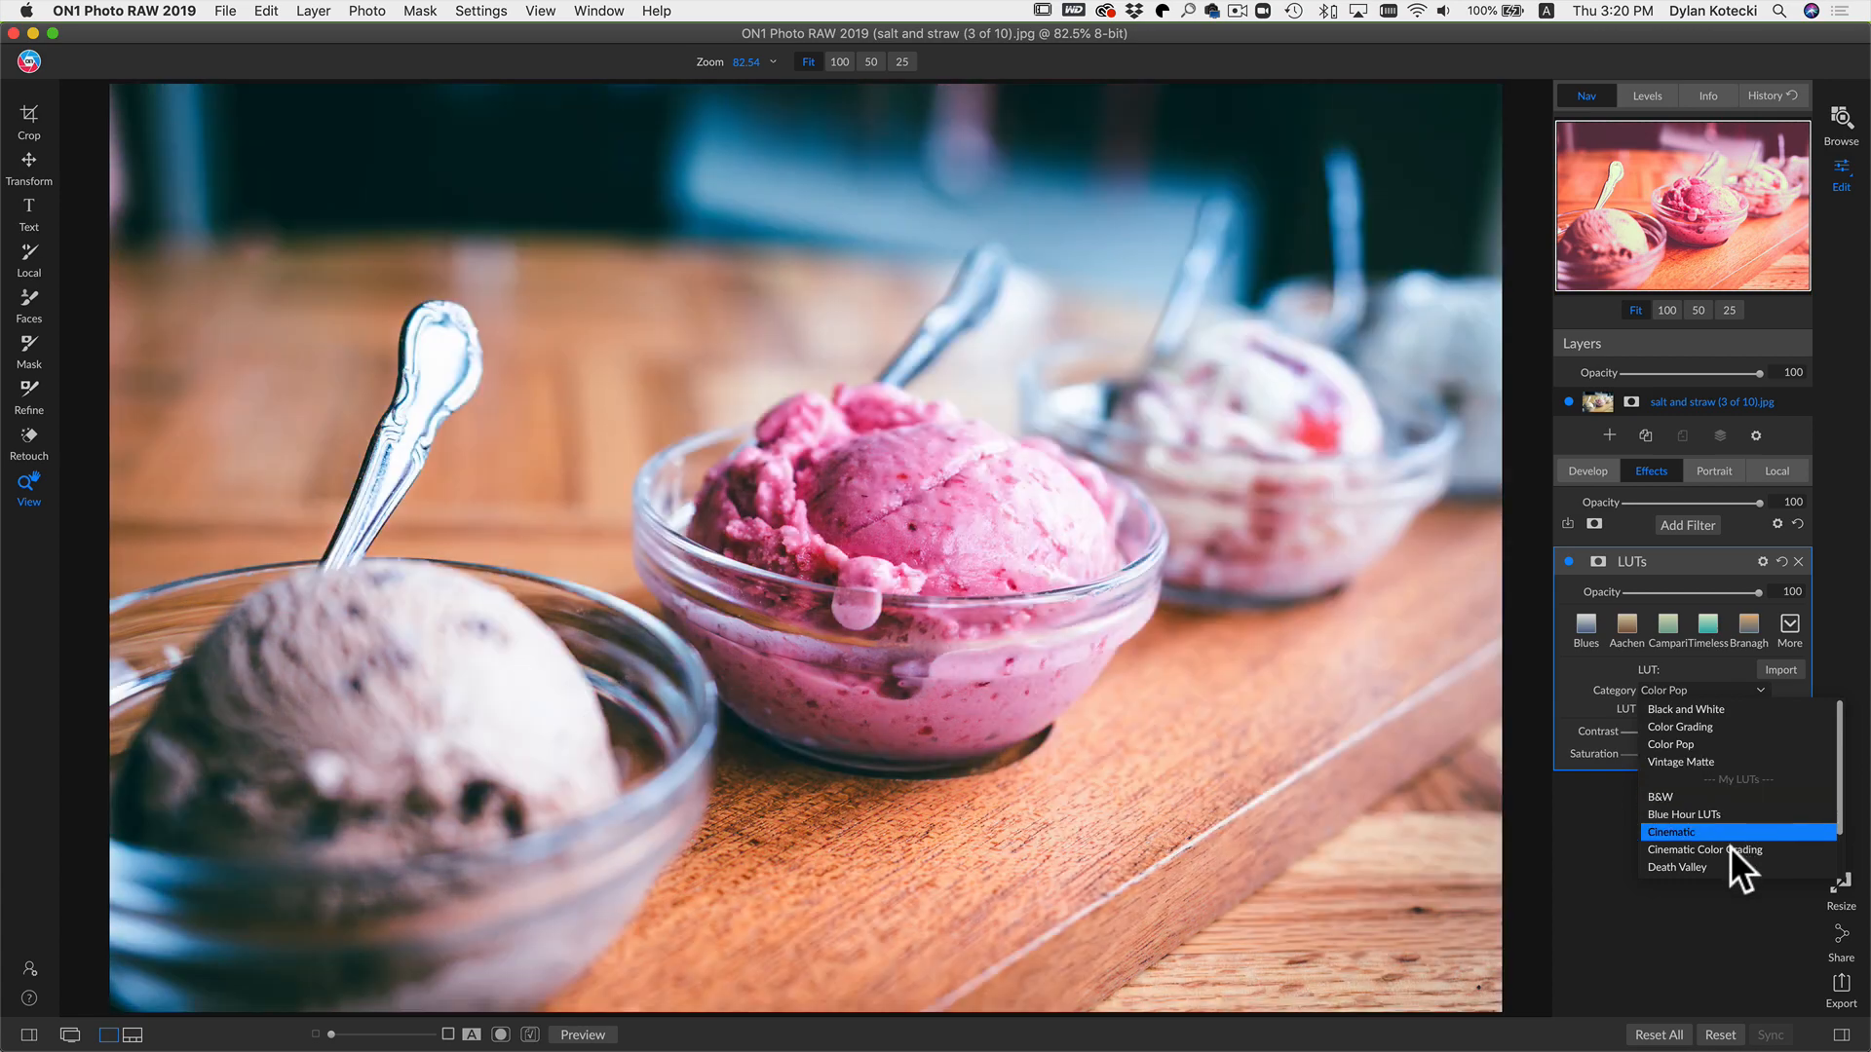
left_click(1729, 848)
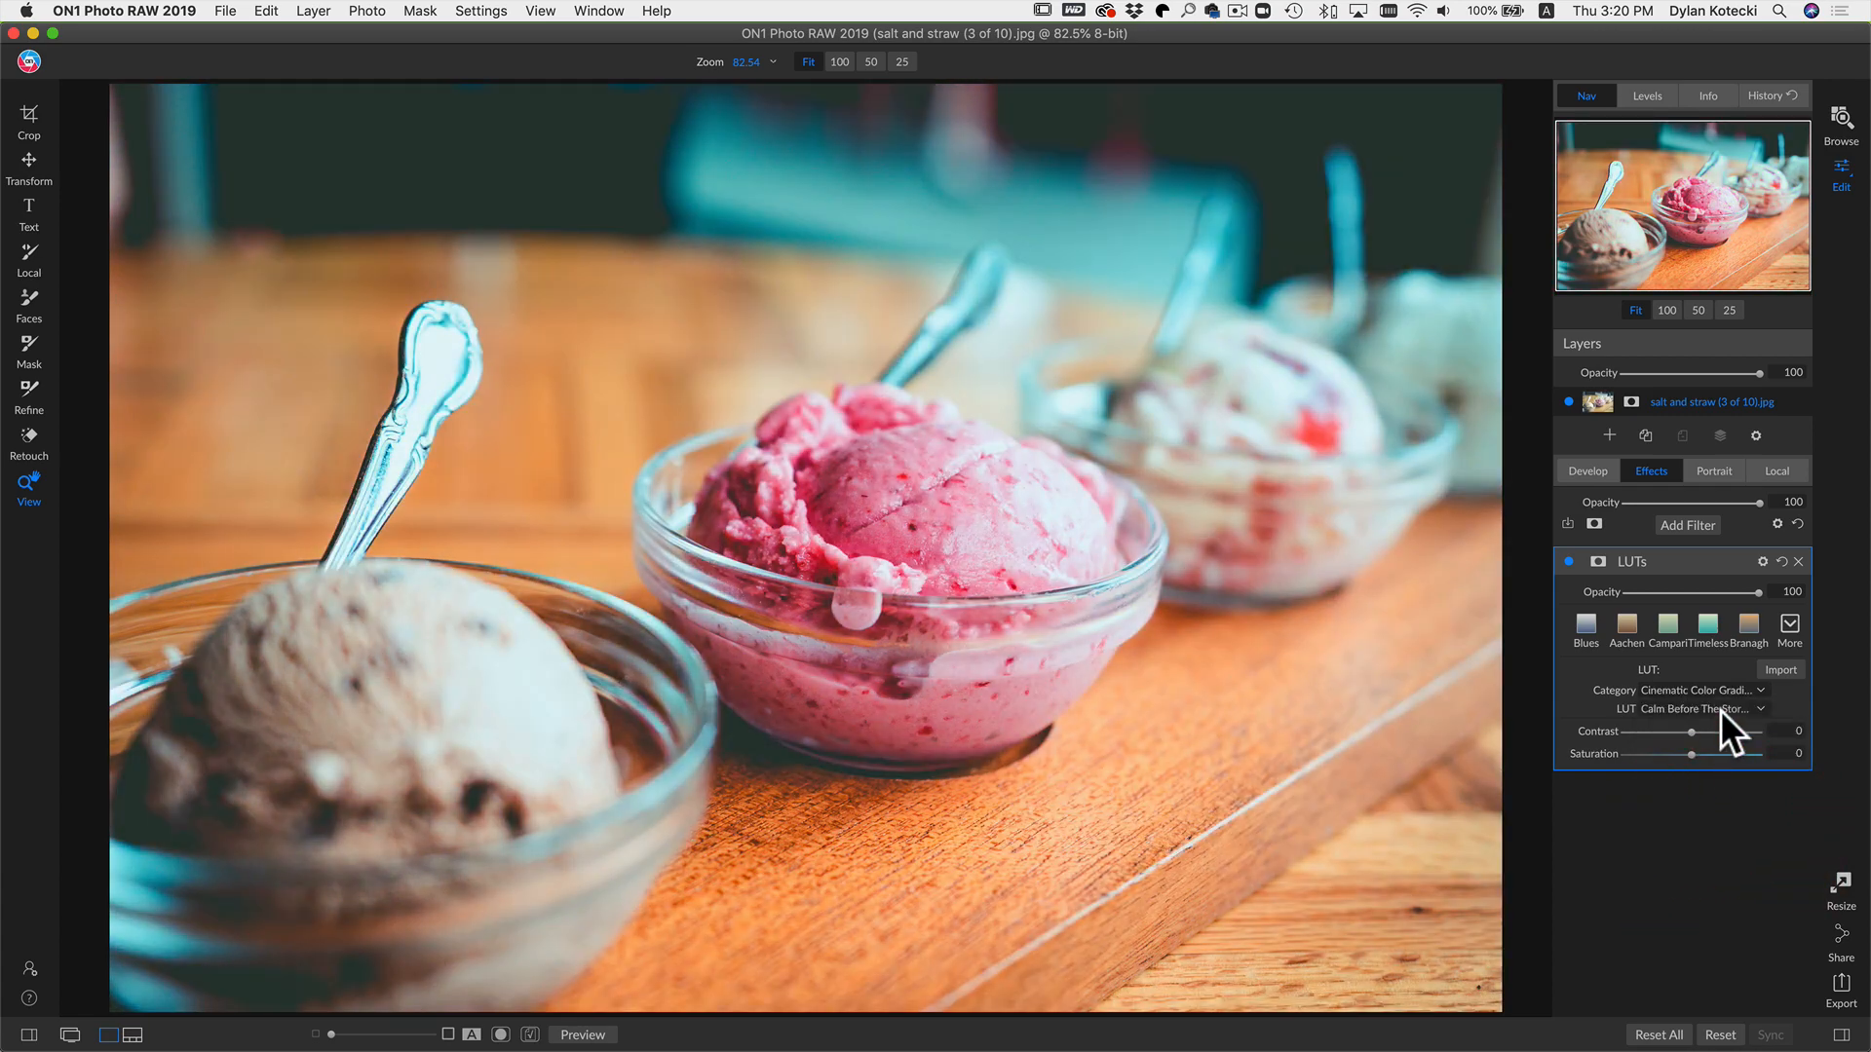
left_click(1719, 706)
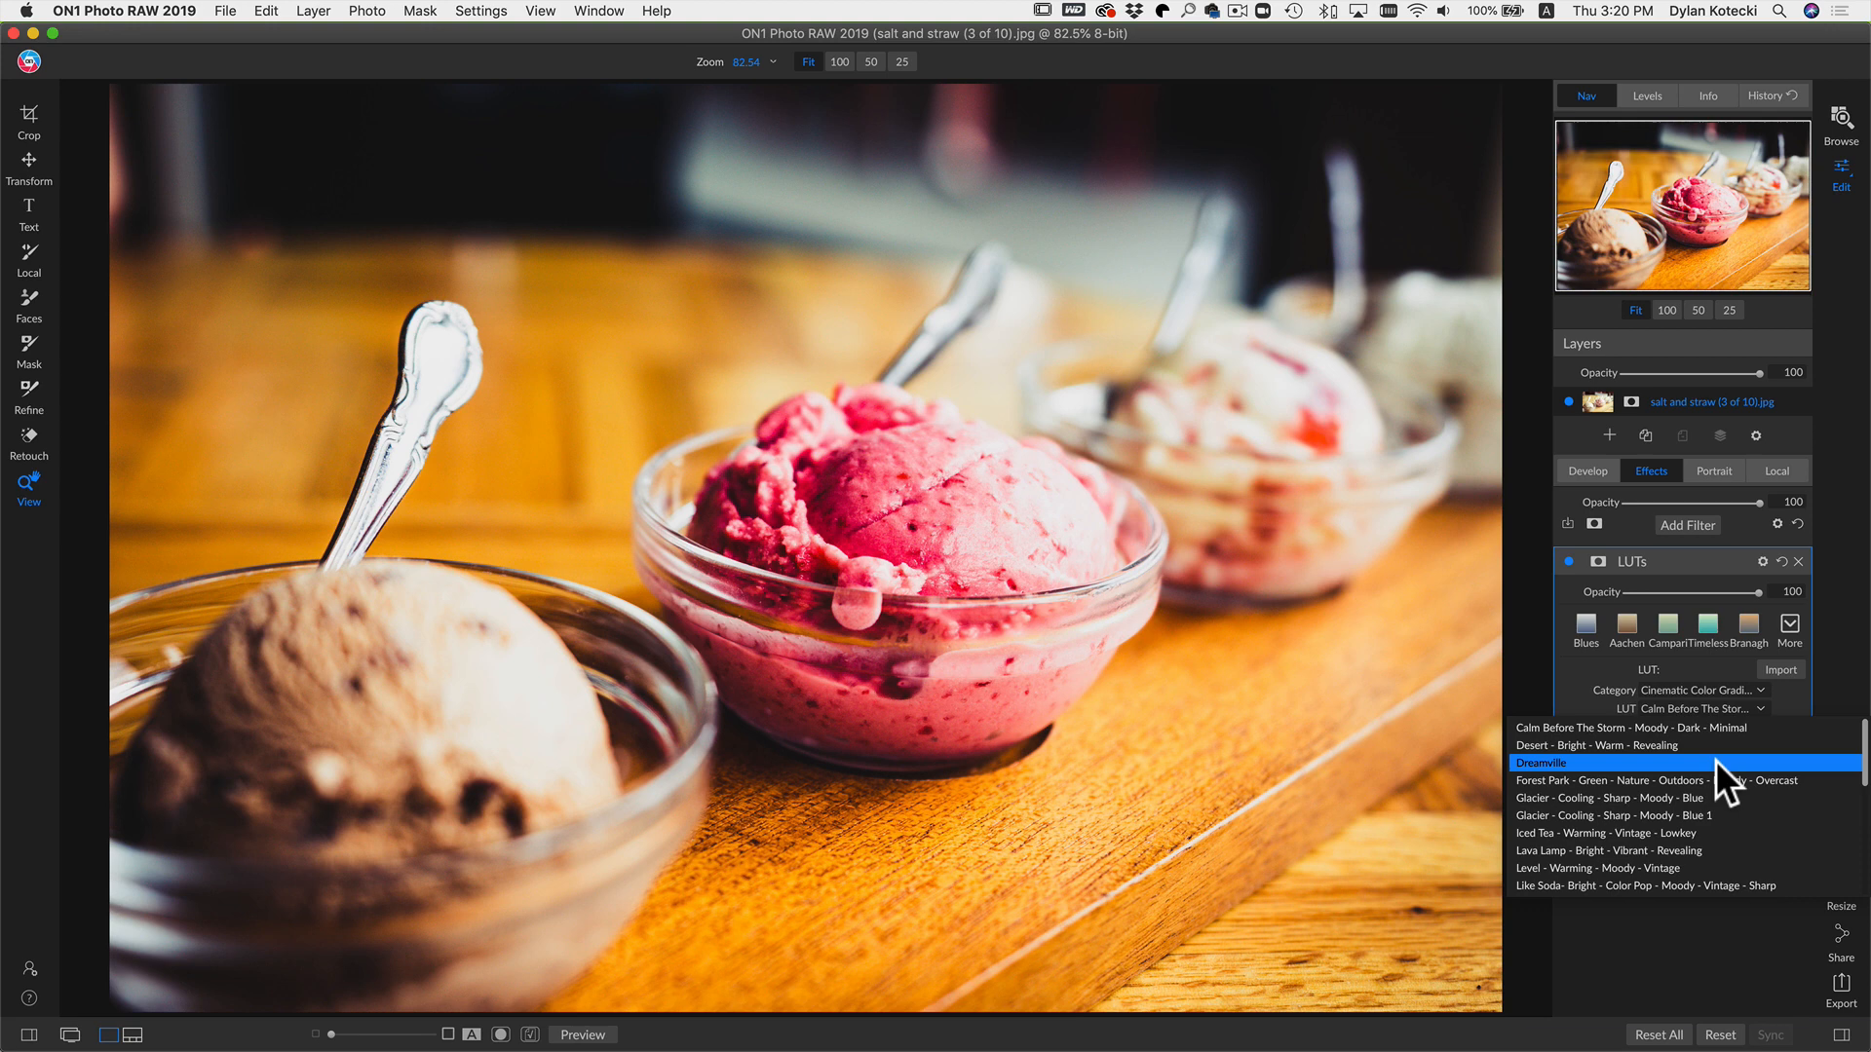
left_click(1715, 762)
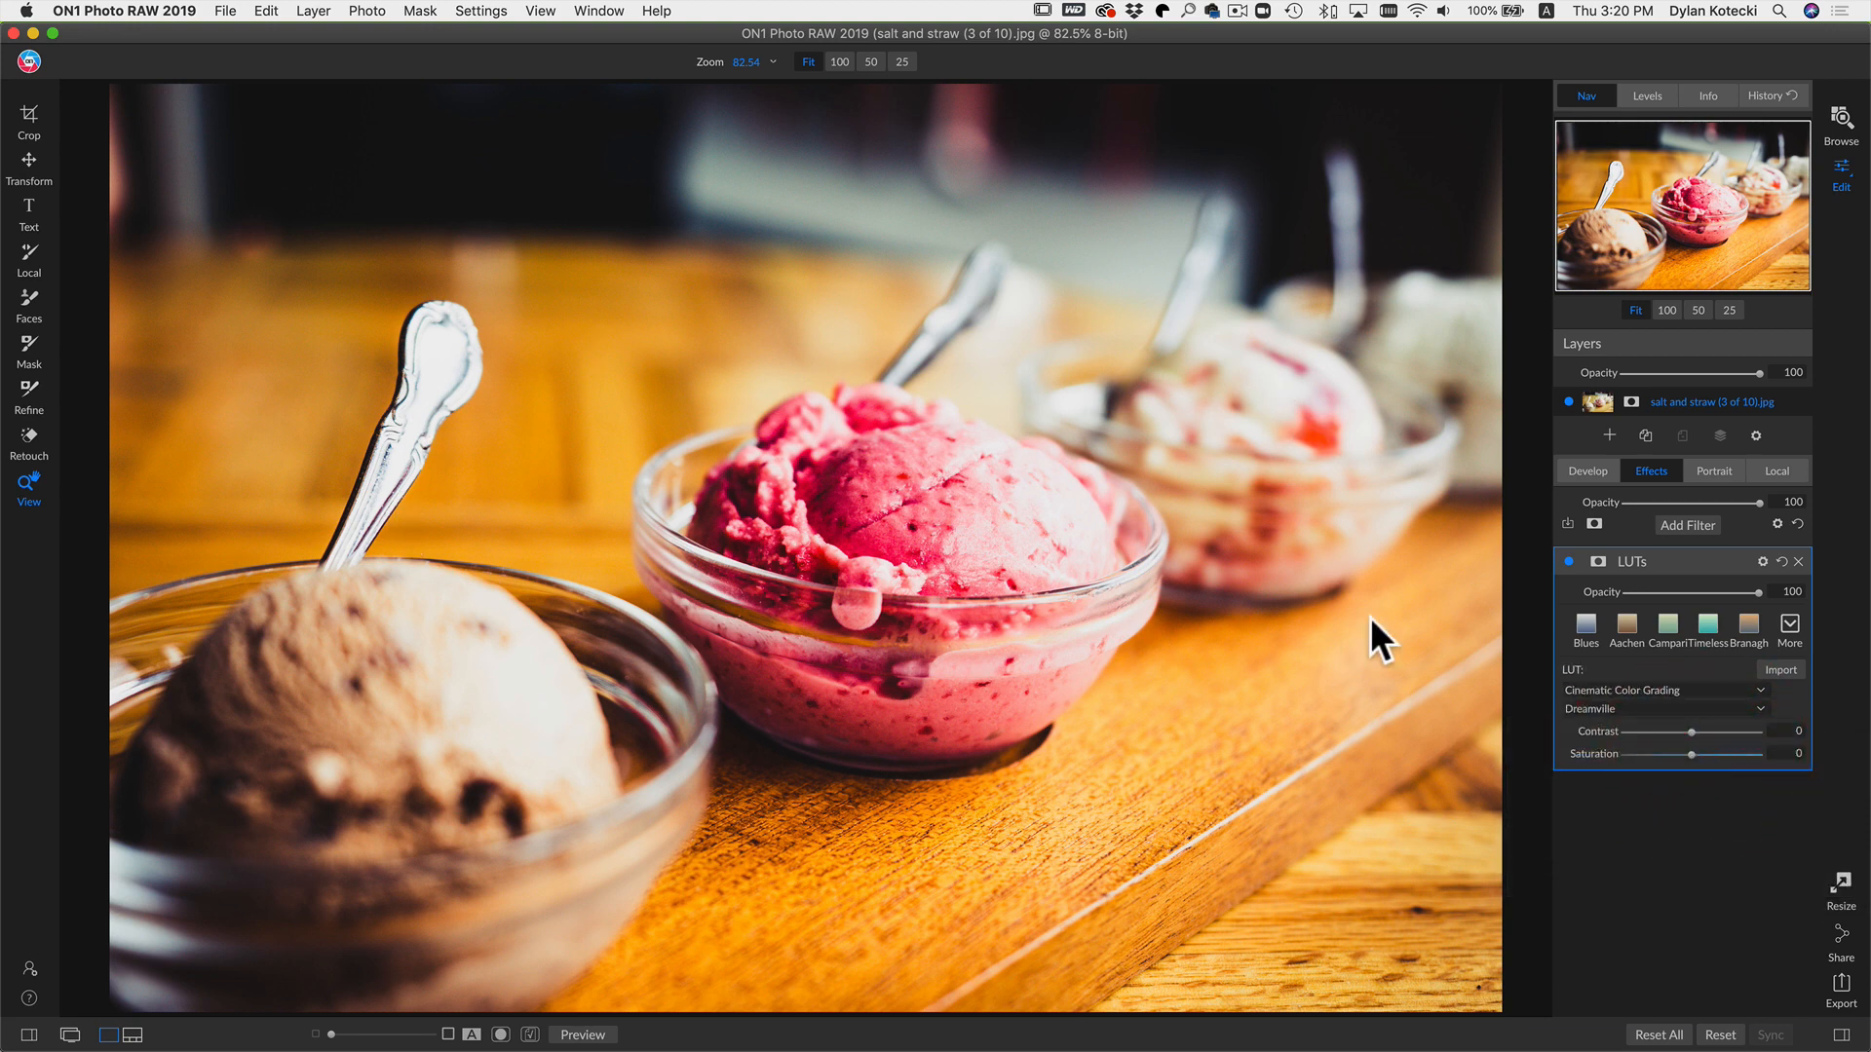
Step: Toggle the LUTs filter's visibility to compare the effect
left_click(1565, 563)
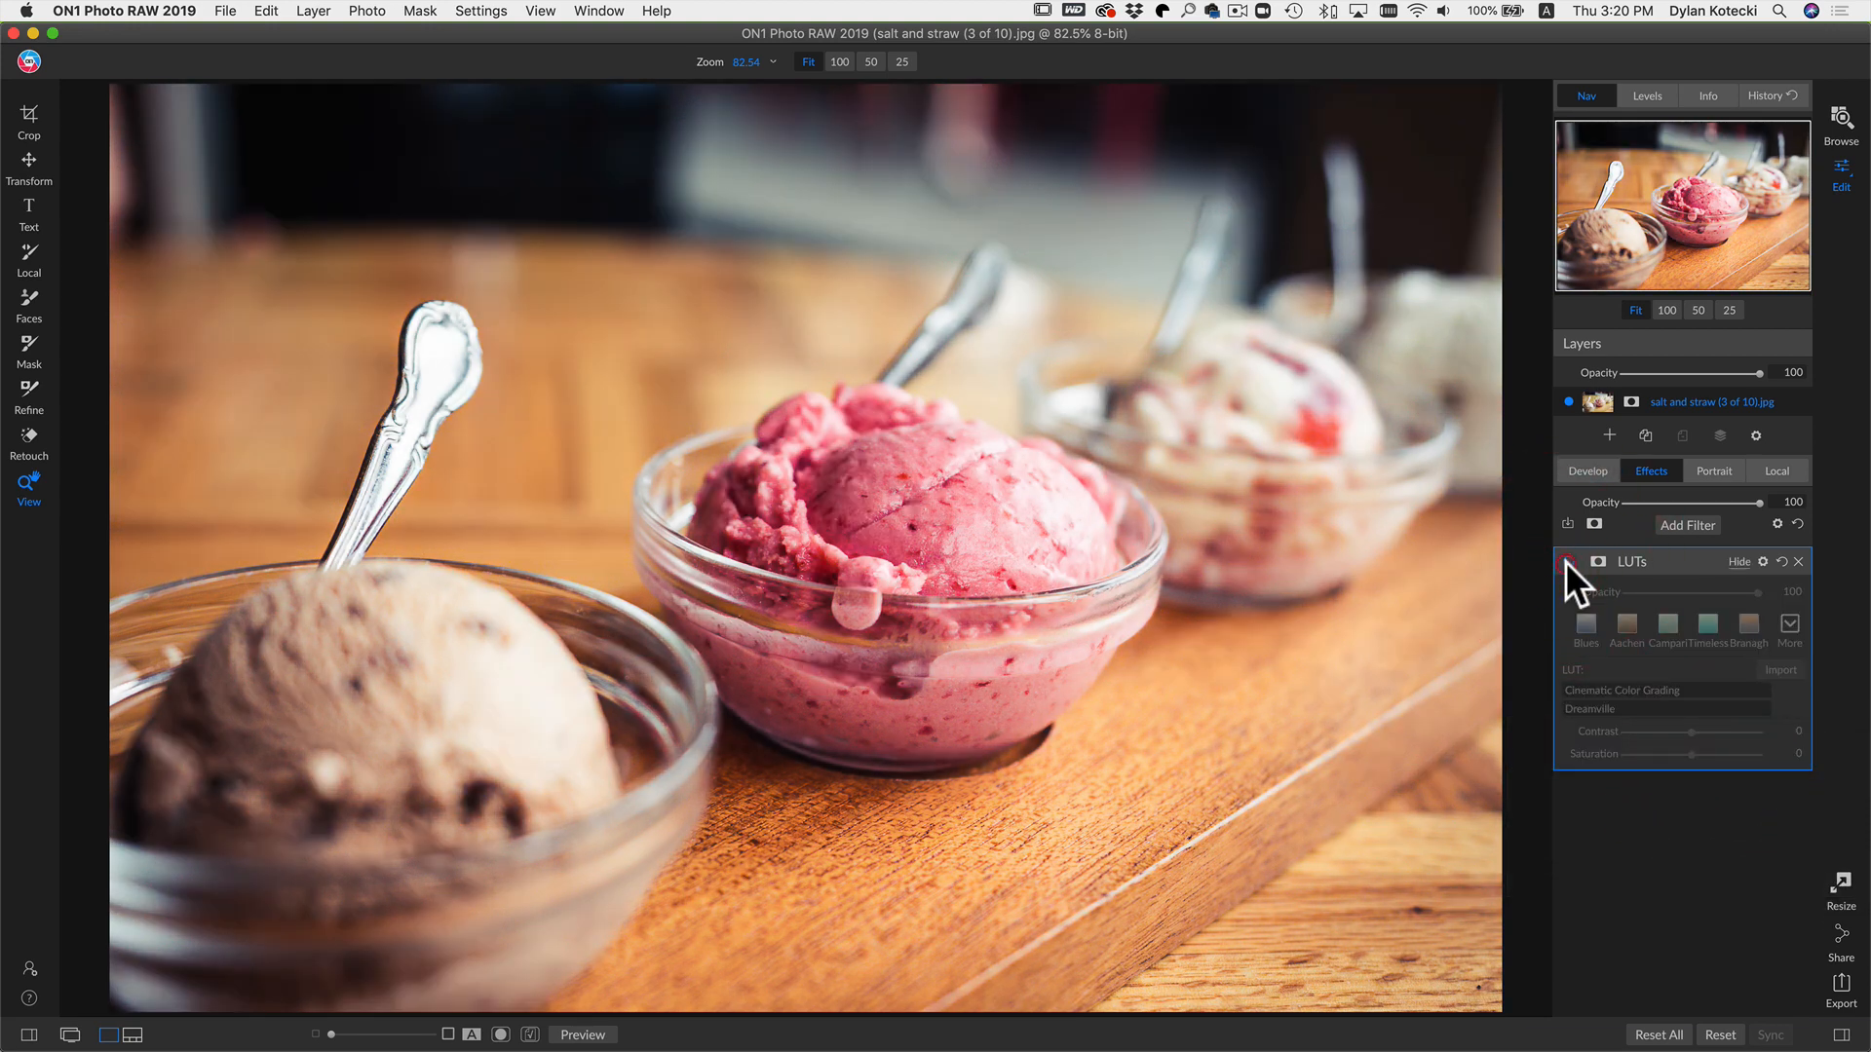
left_click(1565, 562)
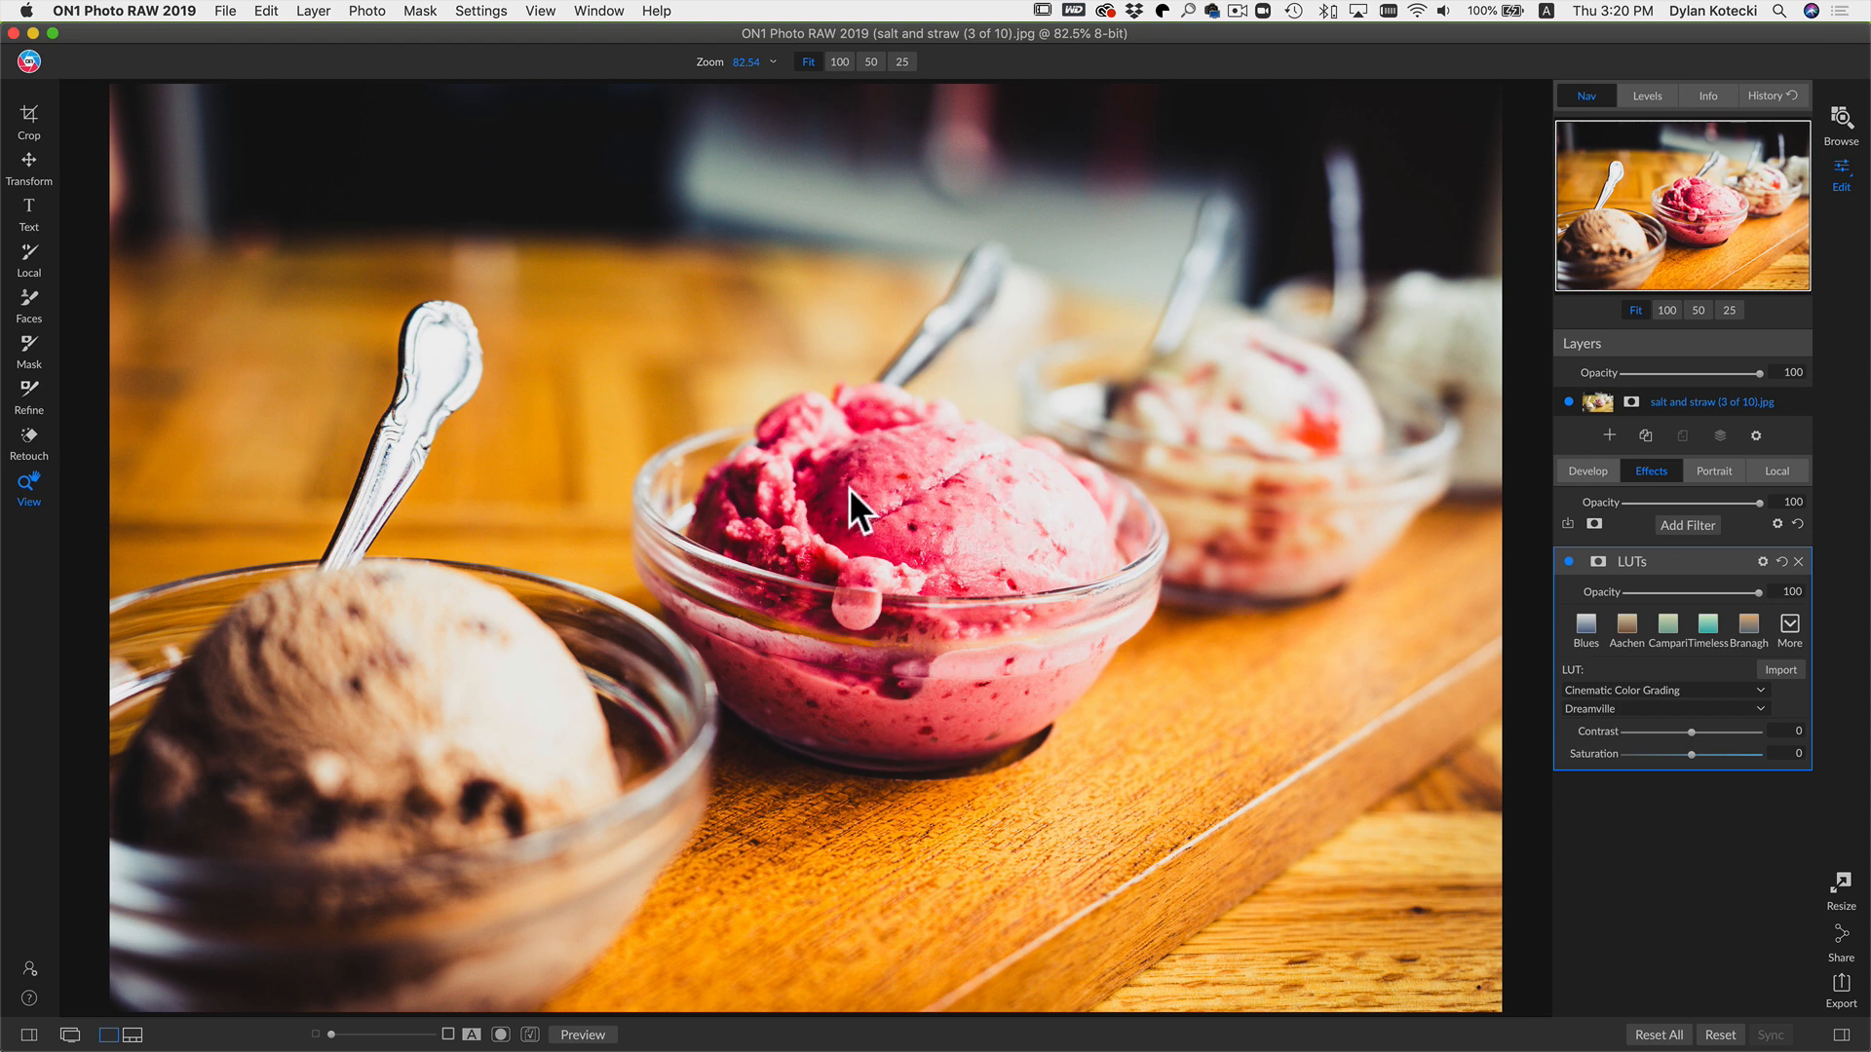
Step: Set the LUTs filter's blend mode to Color and toggle the filter to compare
left_click(1763, 561)
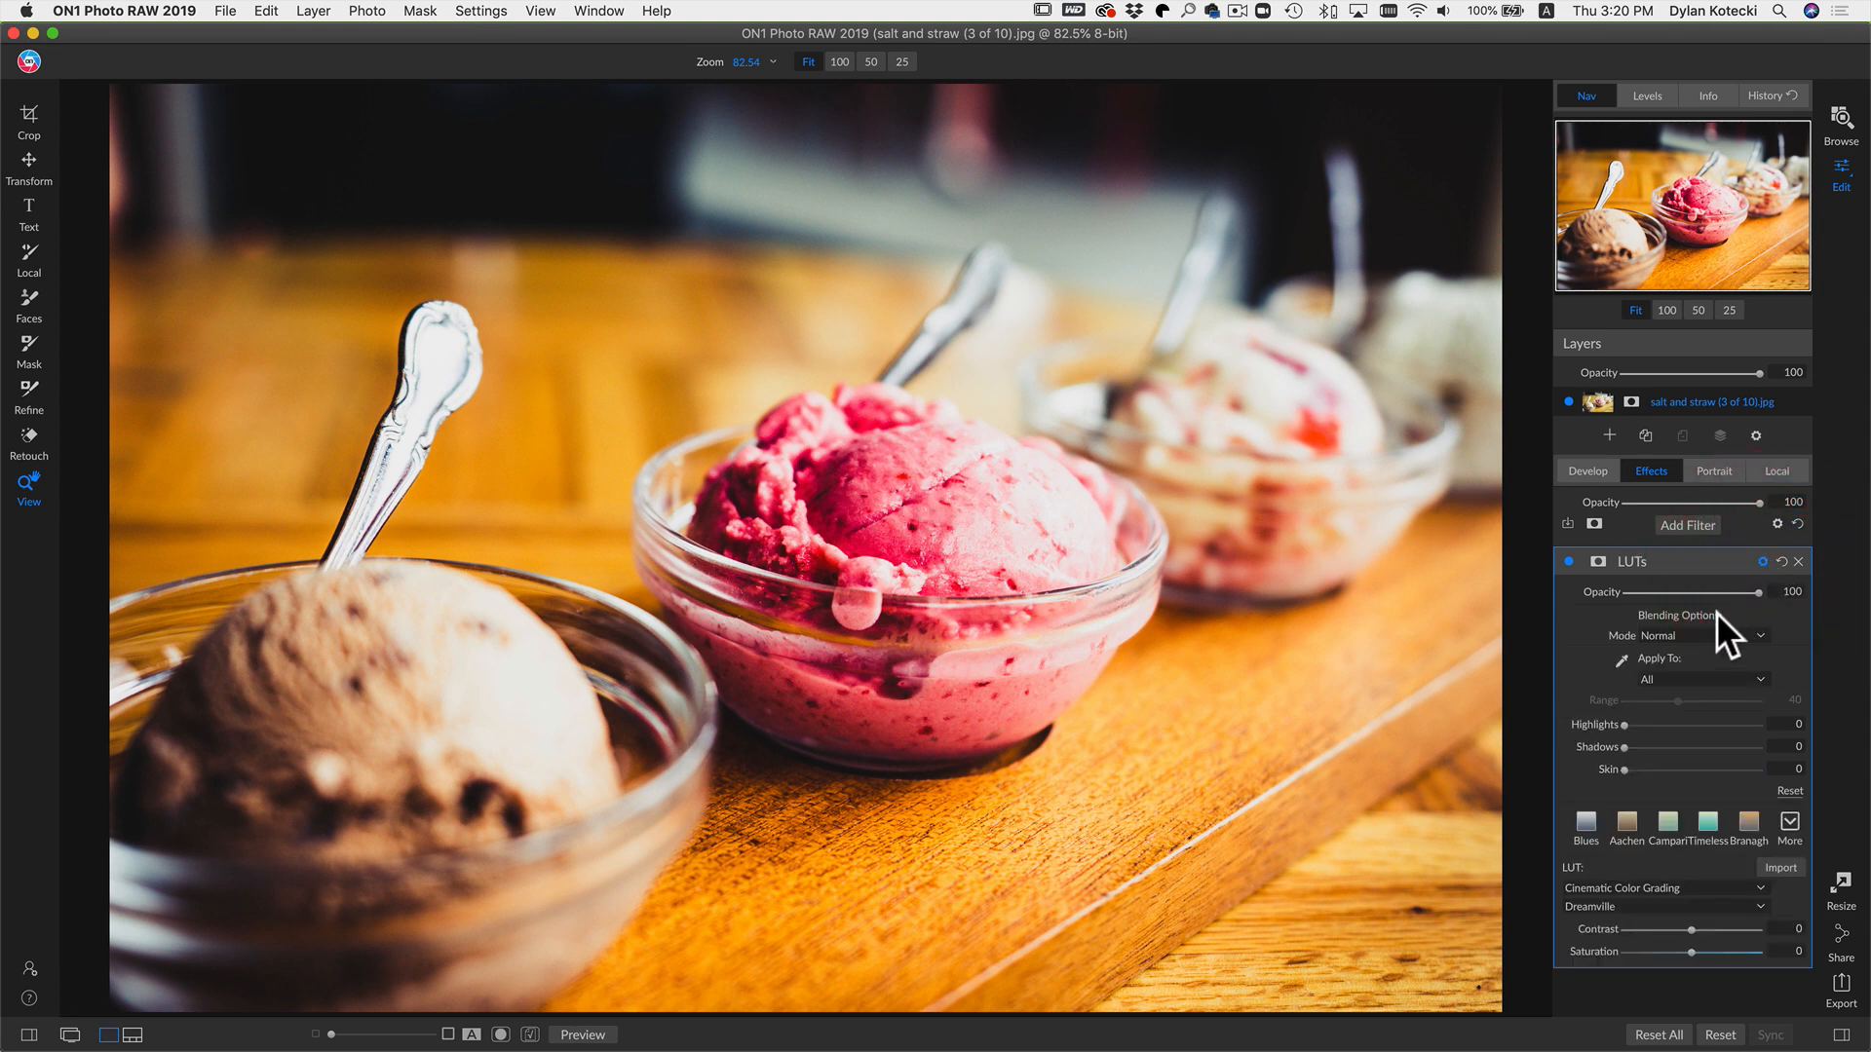
left_click(1700, 635)
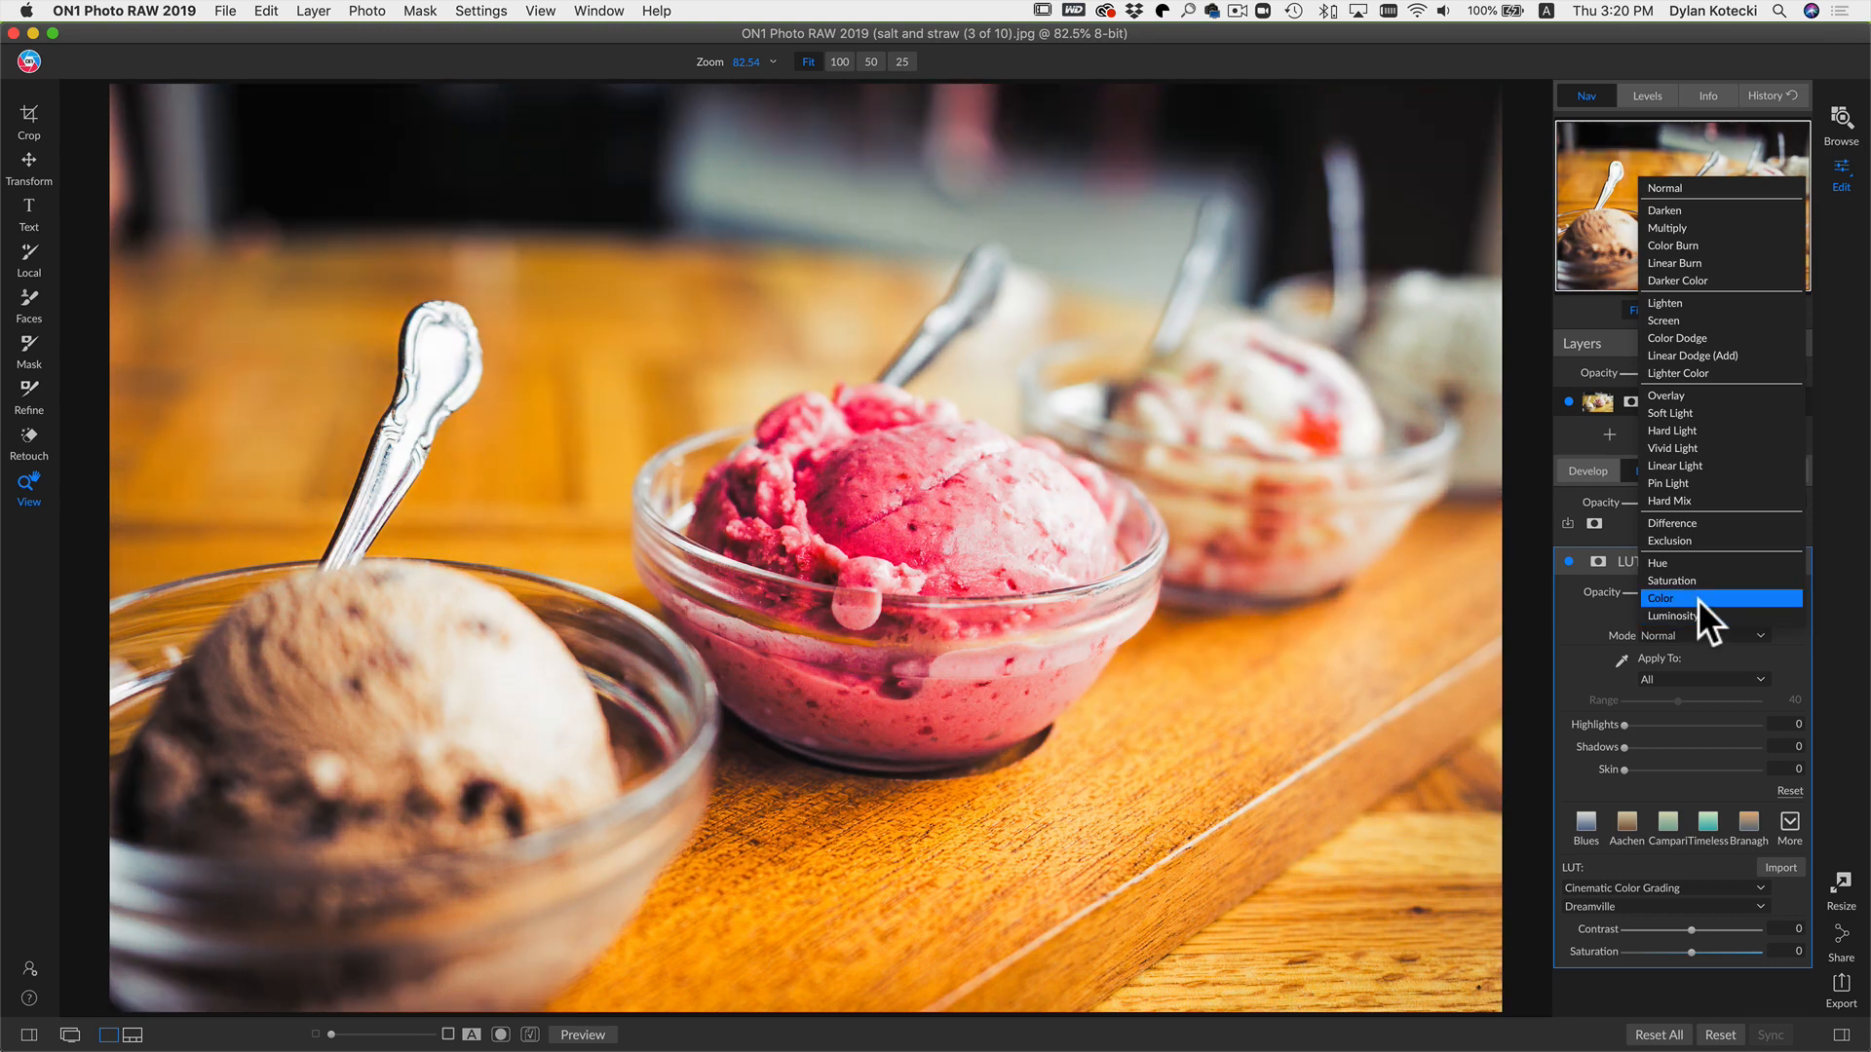
left_click(1697, 599)
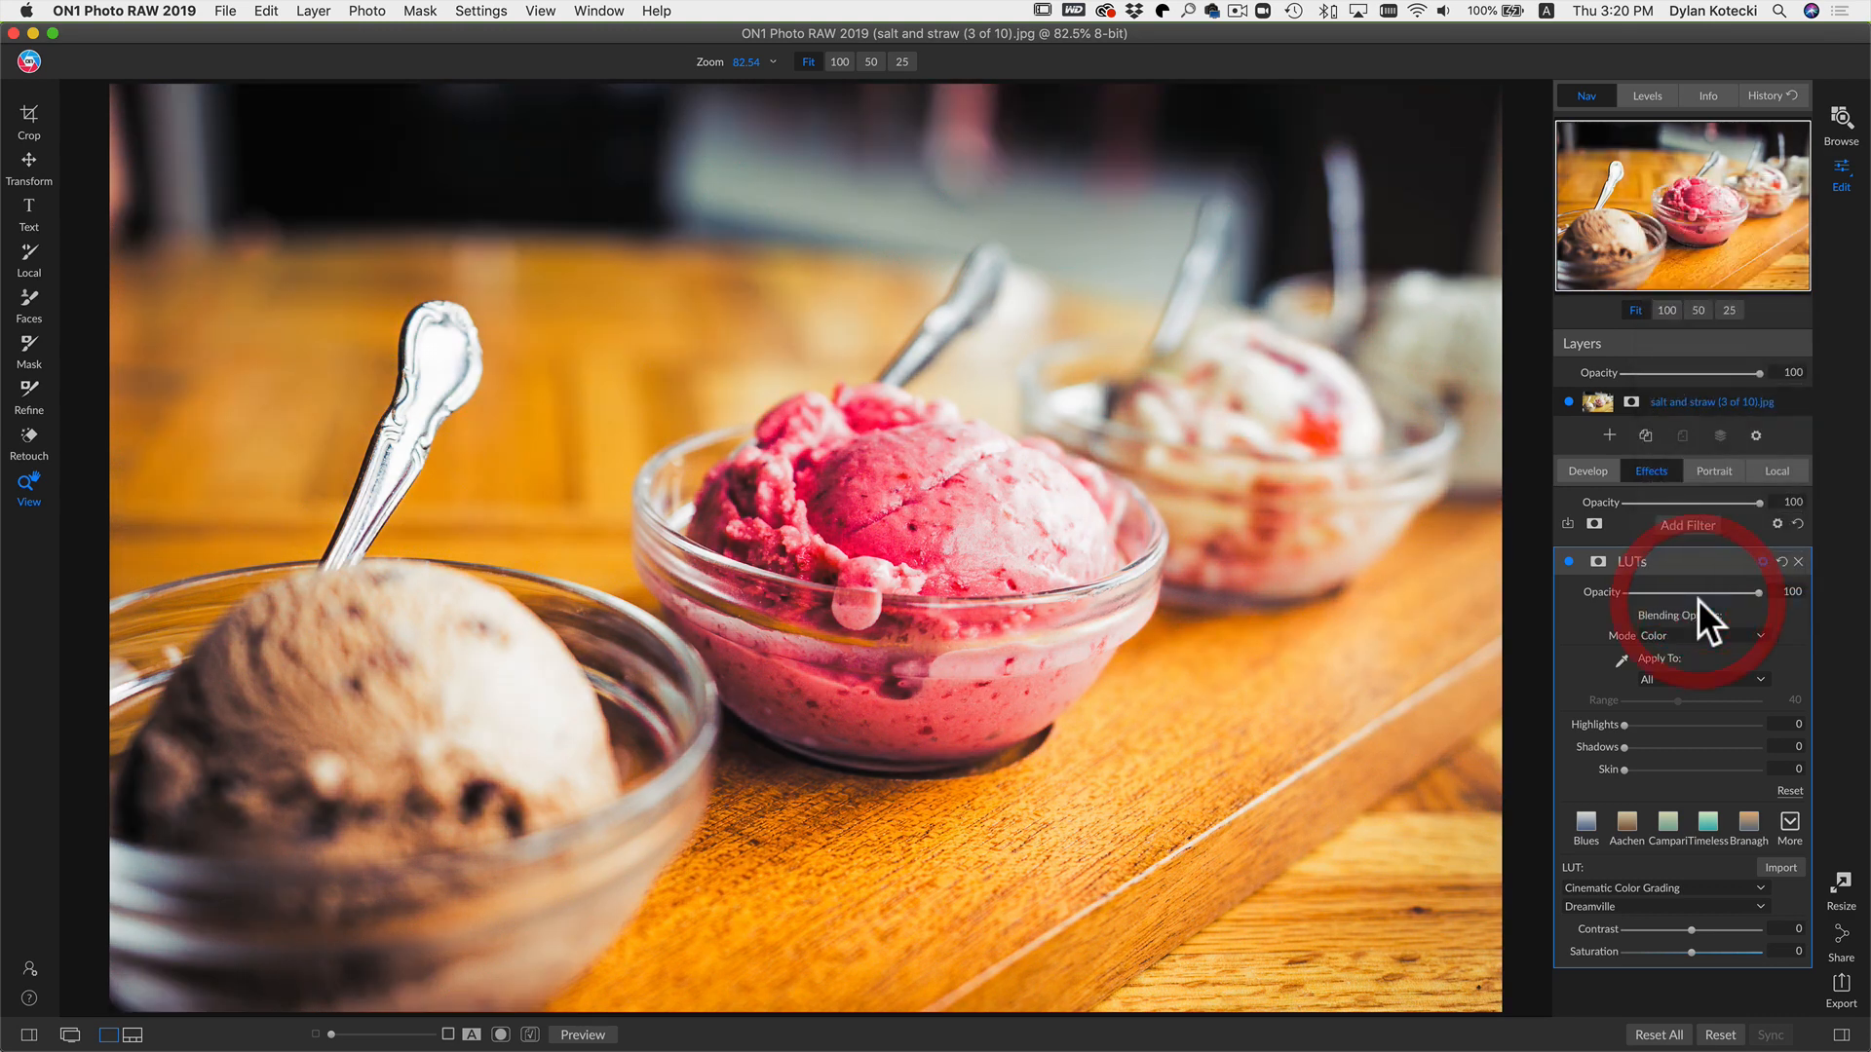
left_click(1567, 561)
left_click(1568, 561)
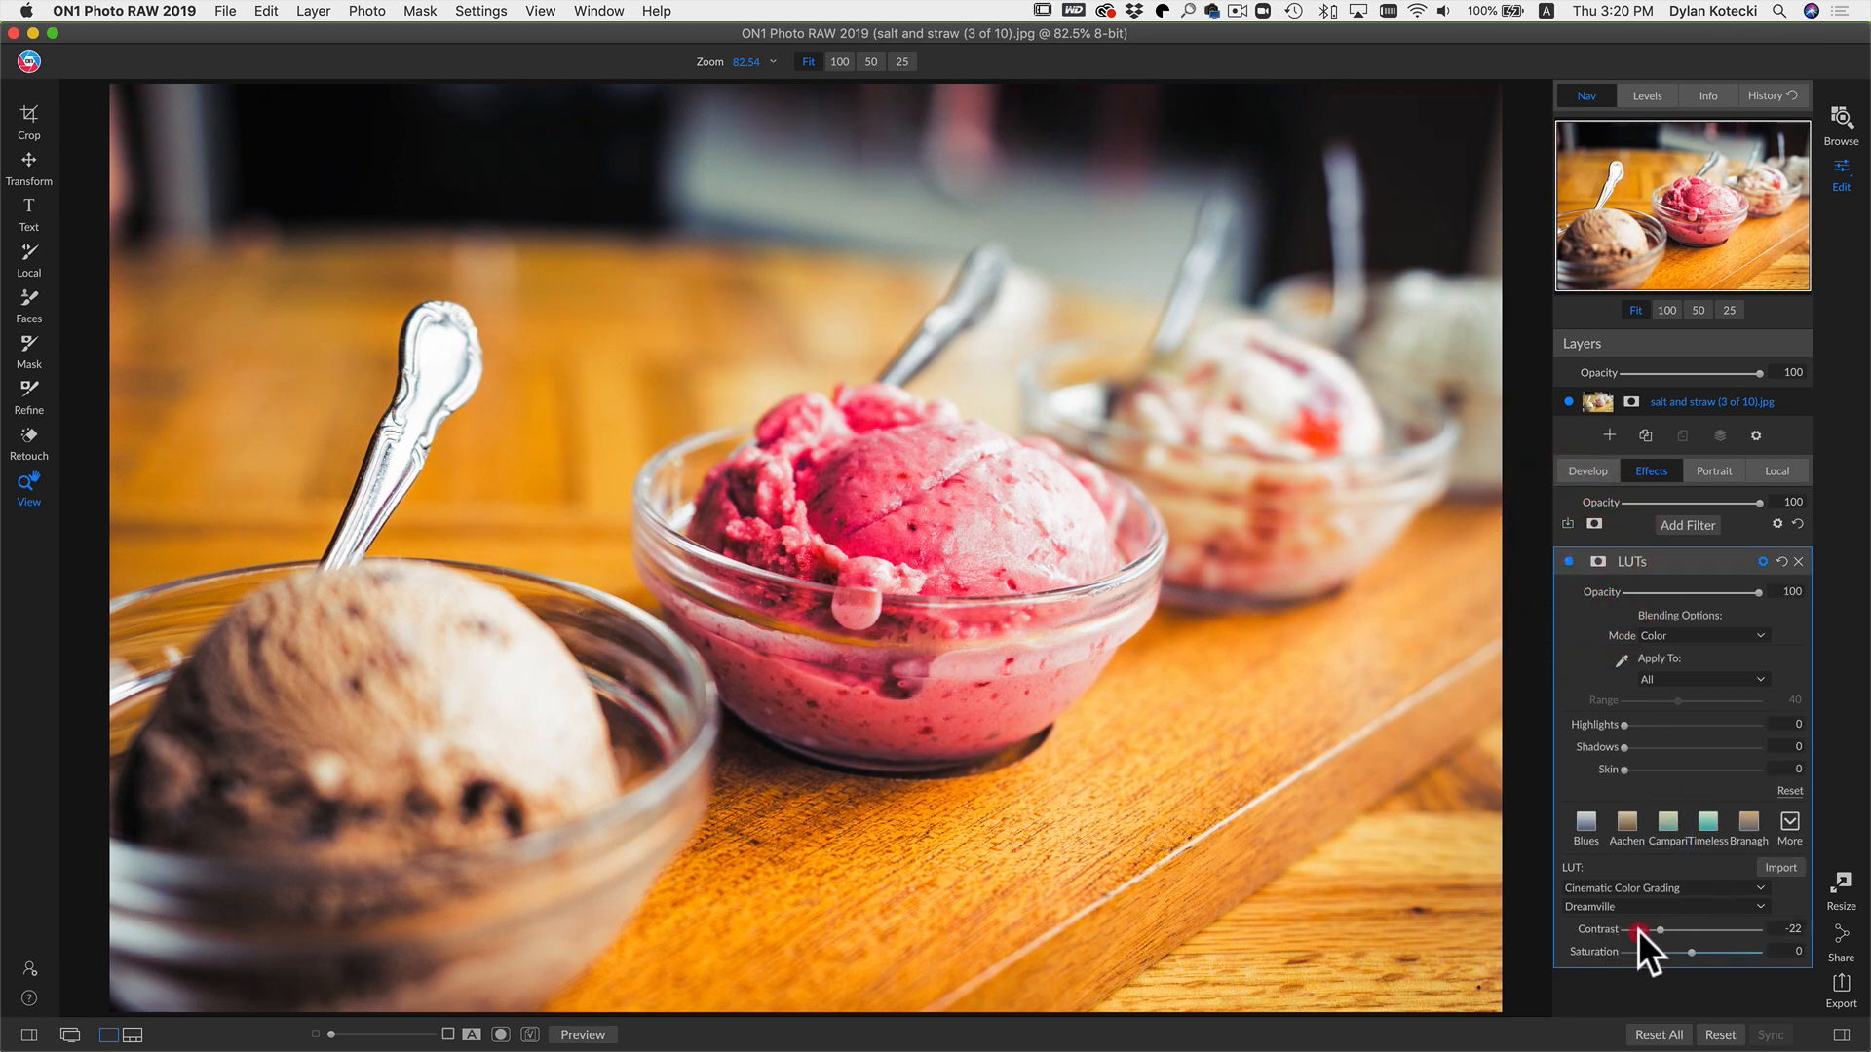
Step: Try adjusting the LUT's Contrast slider, then close the LUTs filter
mouse_move(1638, 929)
left_mouse_down()
mouse_move(1754, 925)
mouse_move(1619, 928)
mouse_move(1775, 927)
mouse_move(1579, 938)
mouse_move(1783, 932)
mouse_move(1610, 932)
left_mouse_up()
double_click(1593, 925)
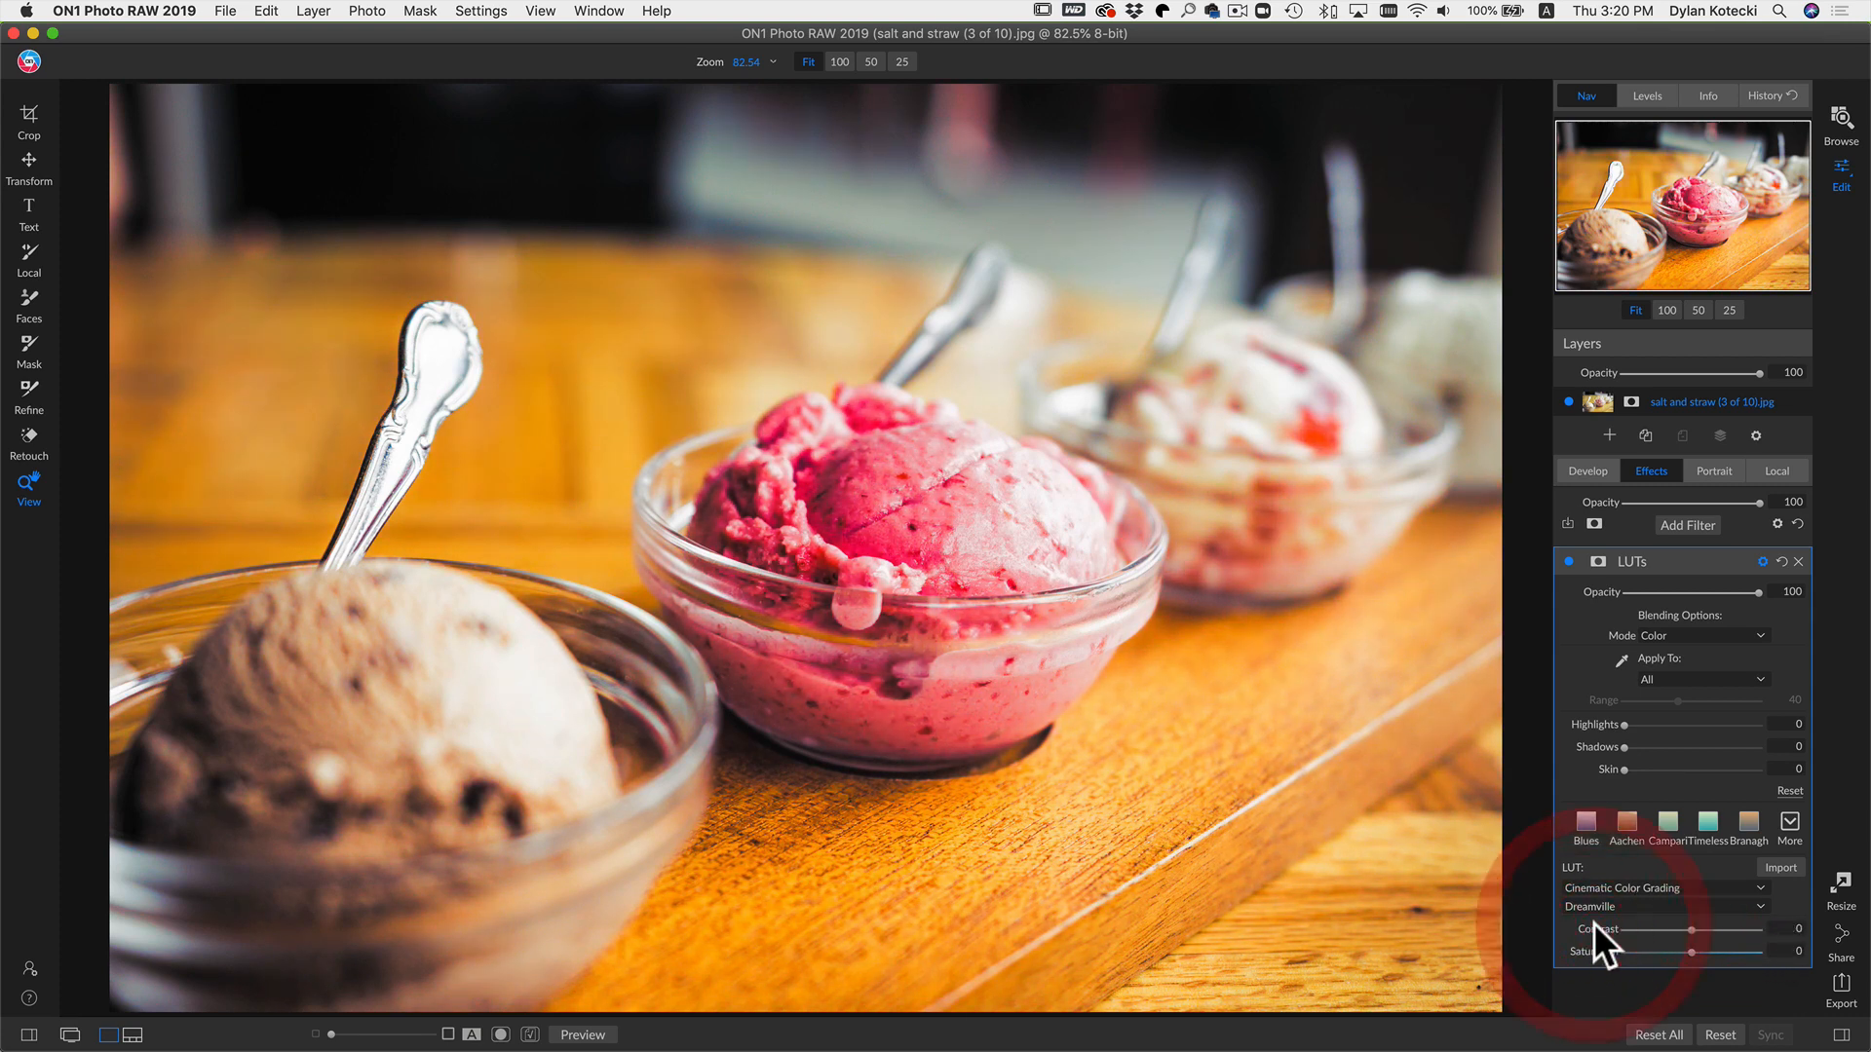
left_click(1797, 561)
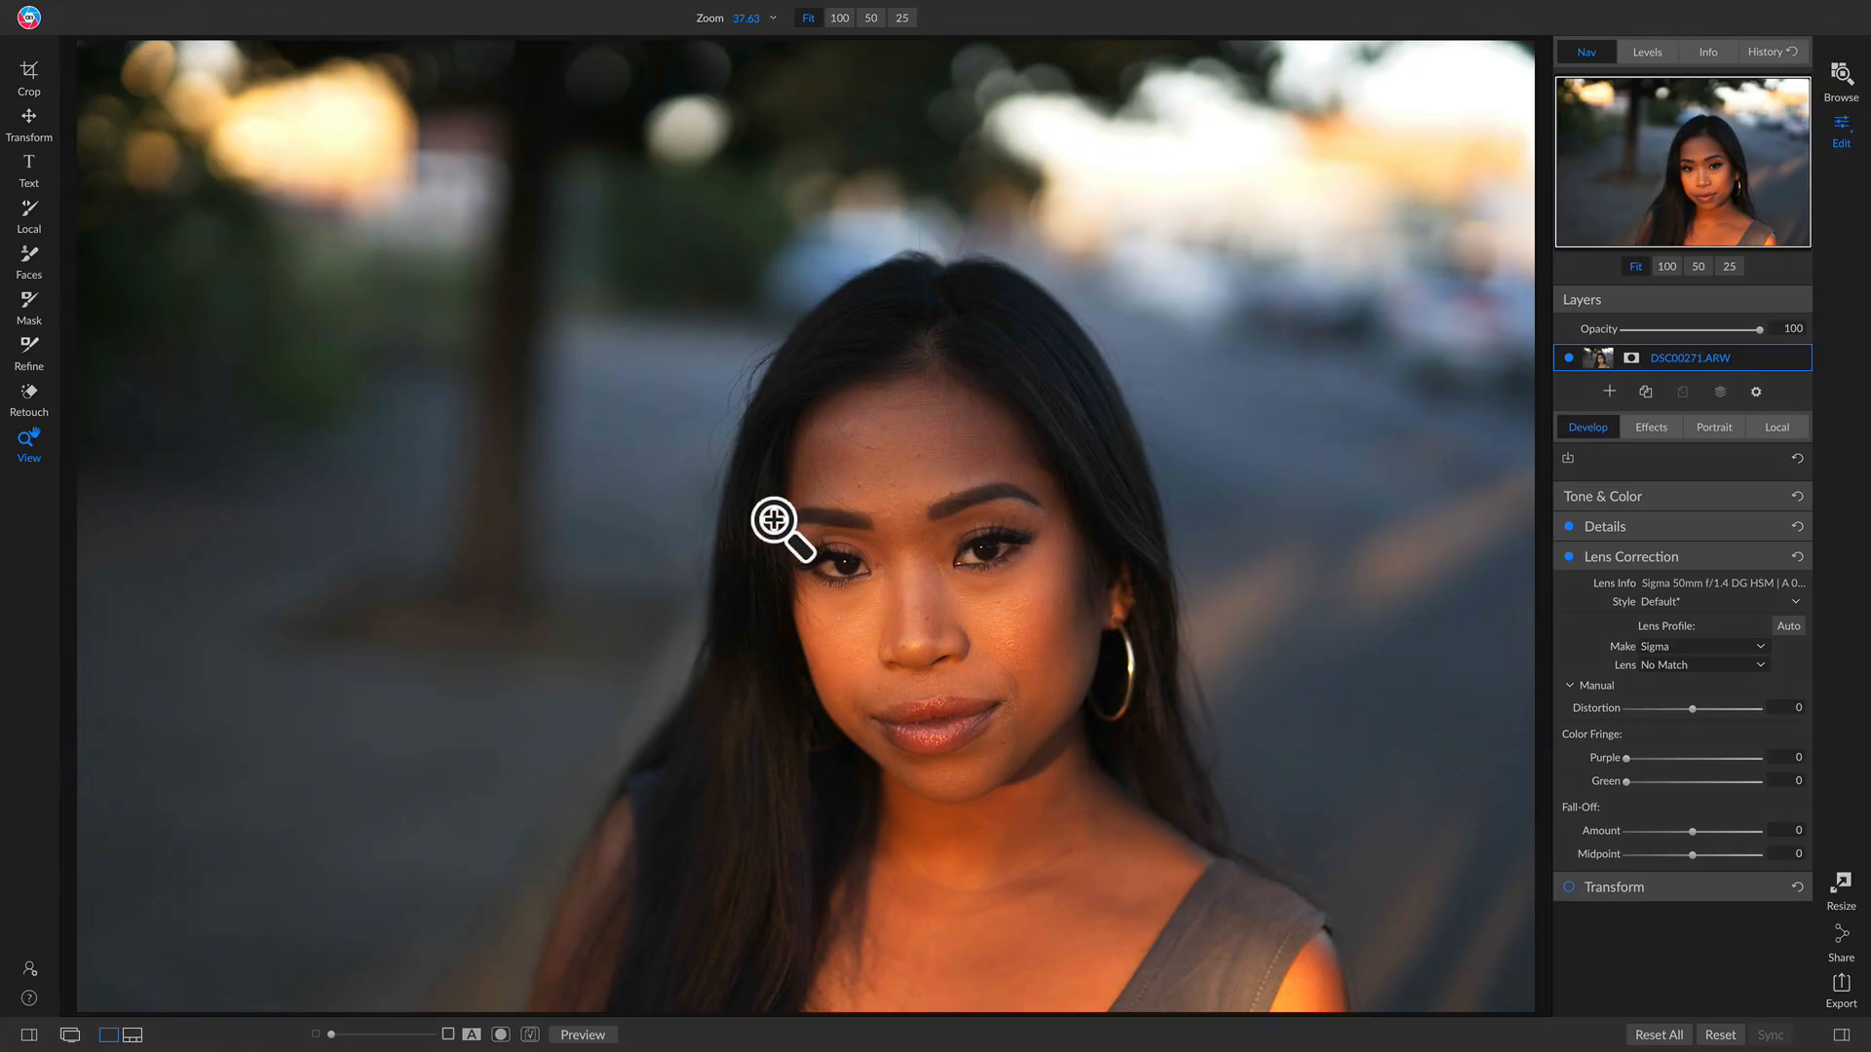
Step: On the portrait, add a Curves filter and shape an S-curve with the upper point near In 162/Out 150
left_click(1657, 424)
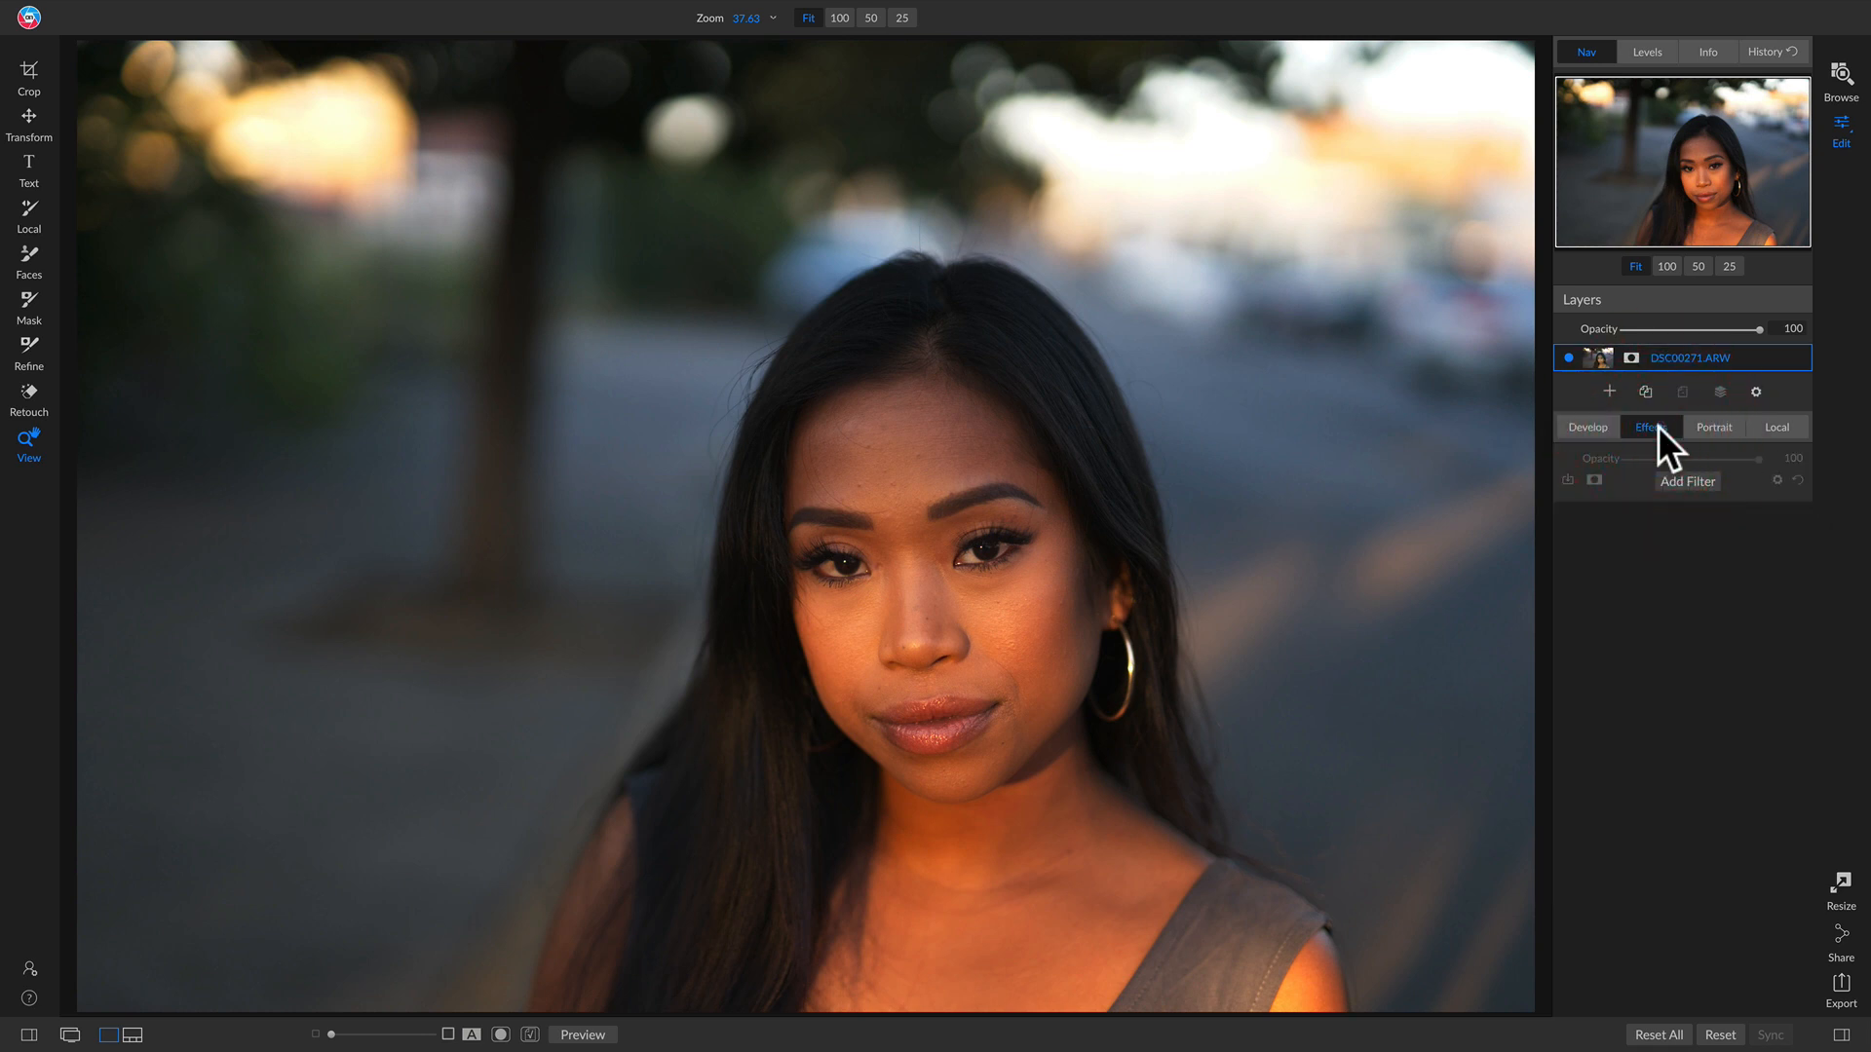
left_click(1701, 481)
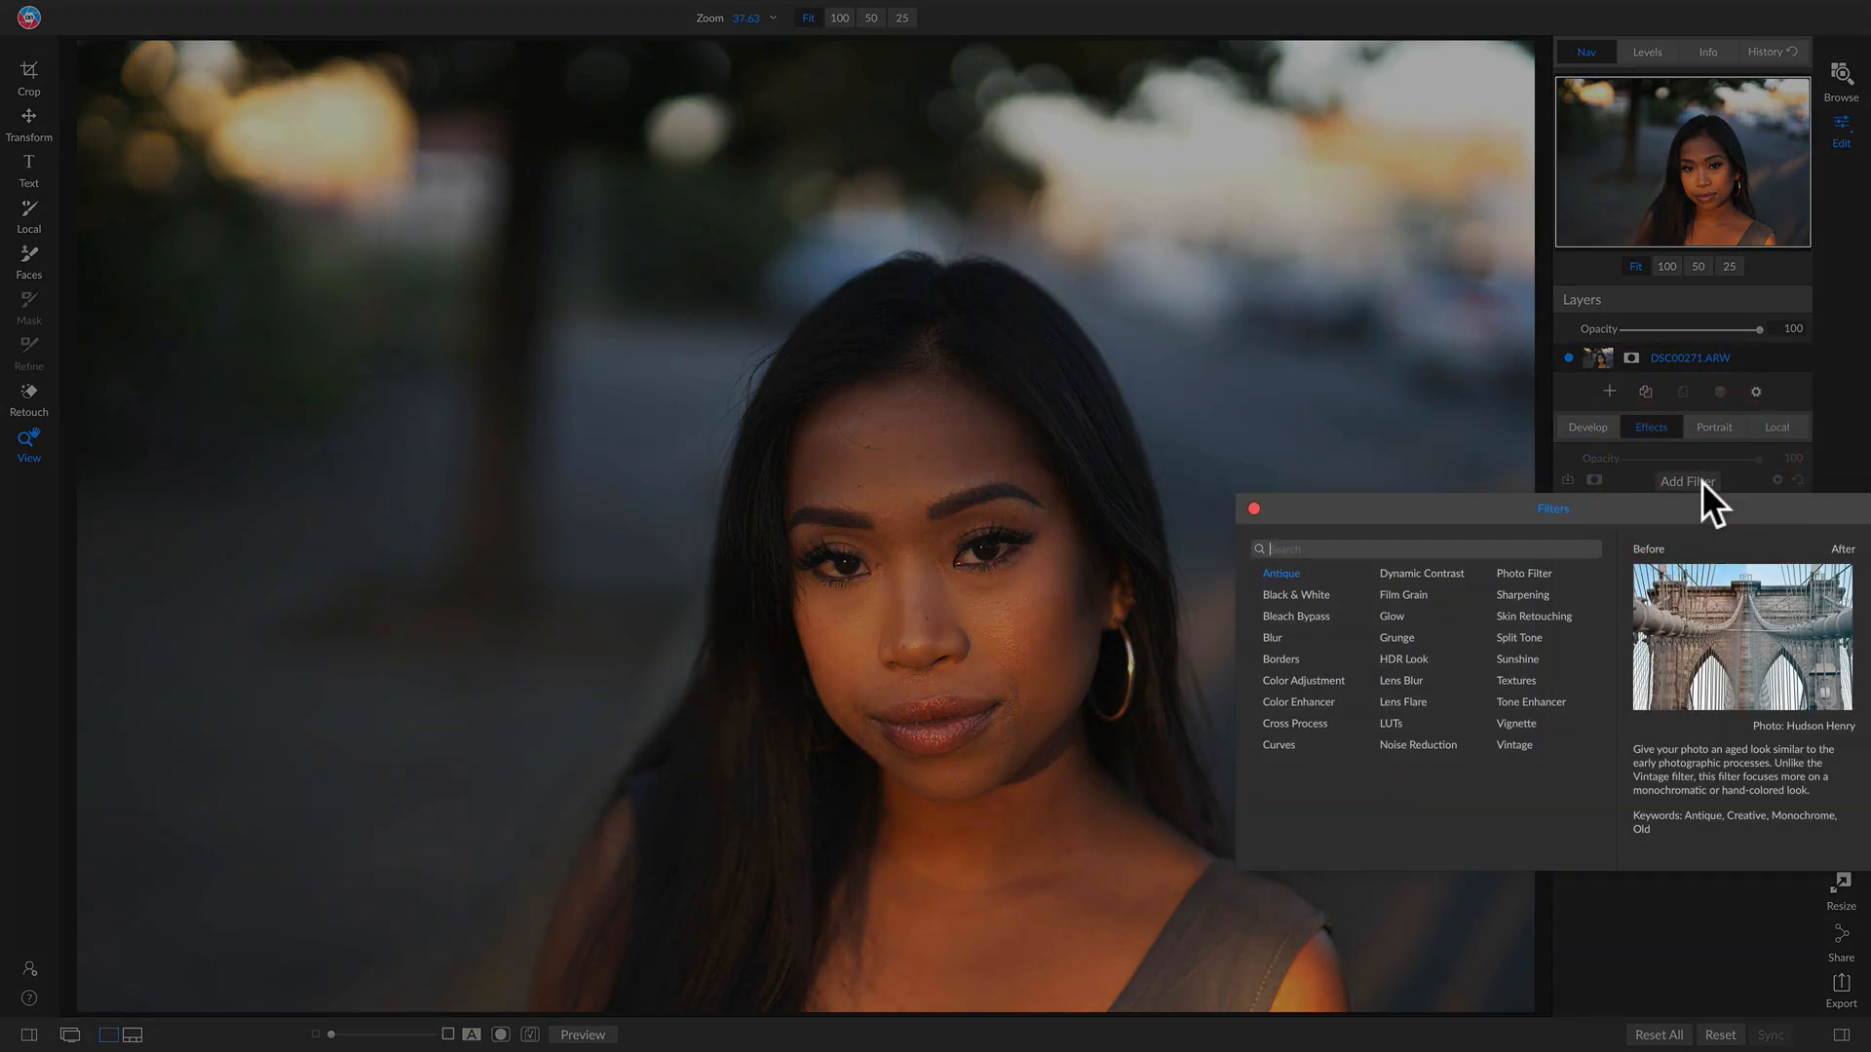
left_click(1273, 742)
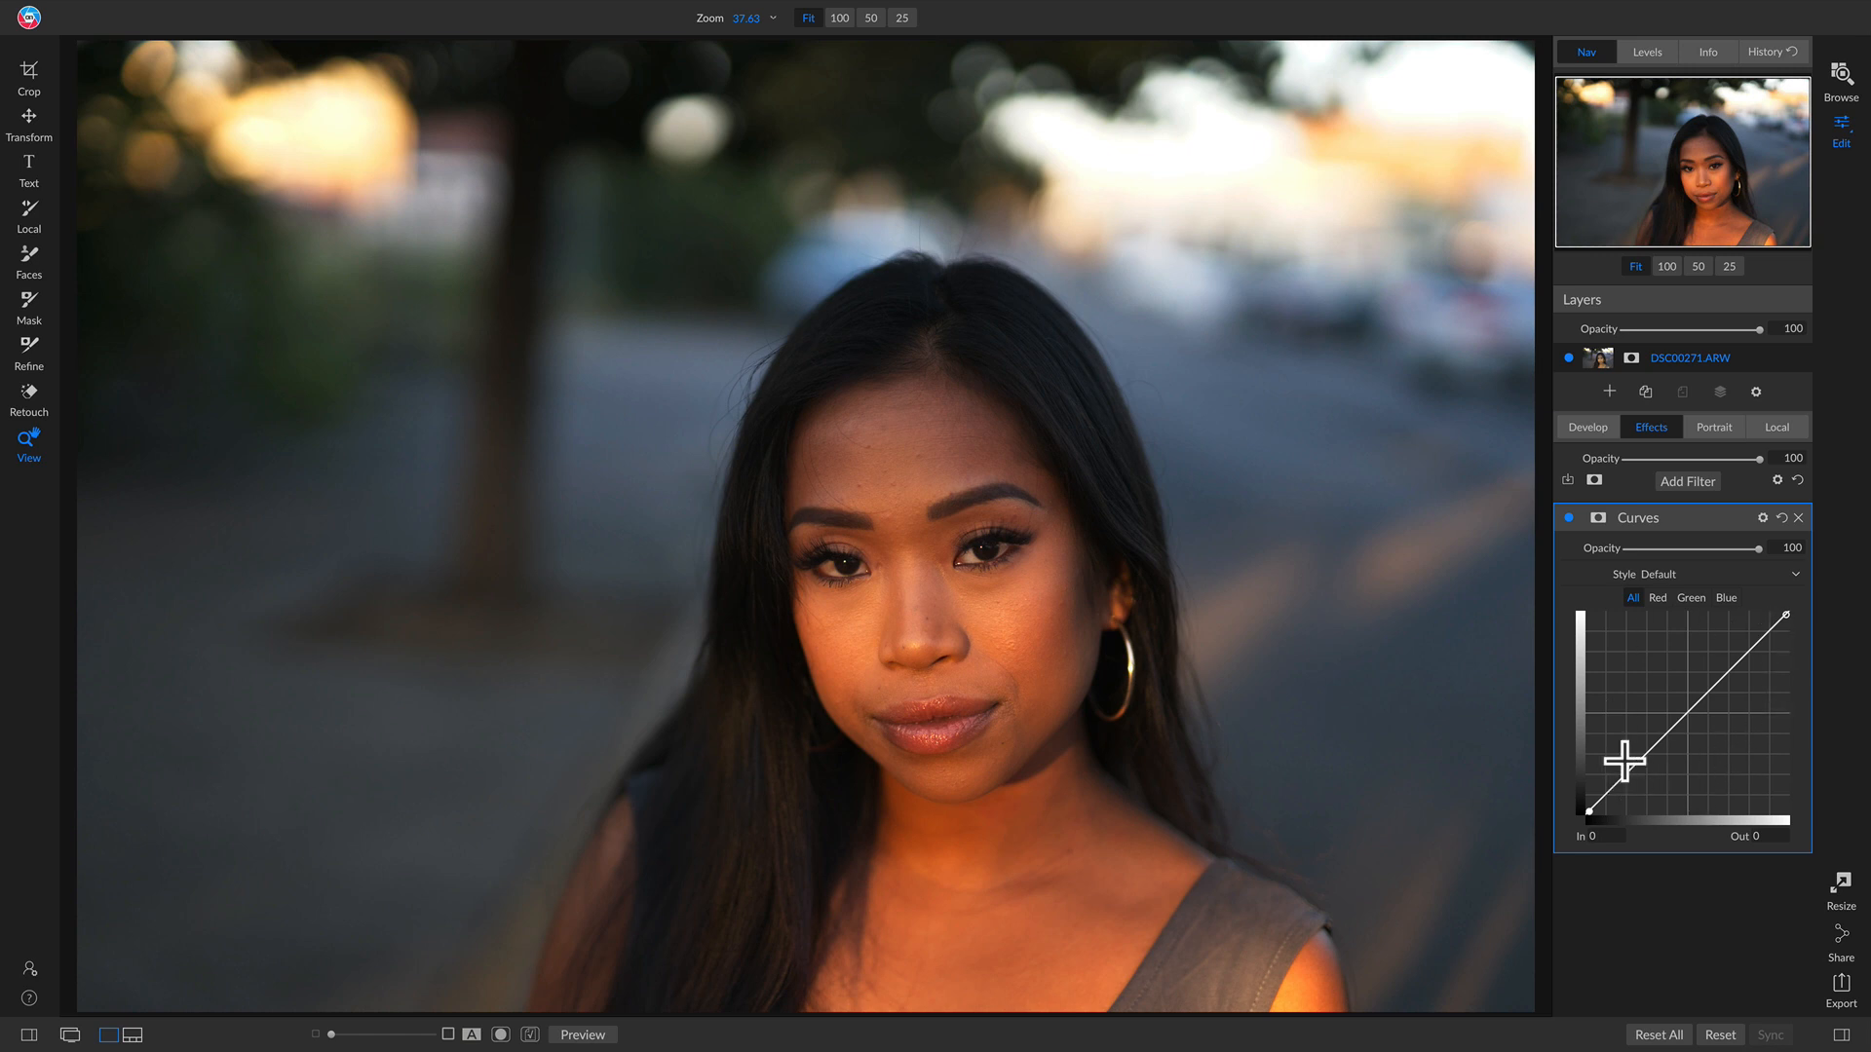
left_click_drag(1628, 764, 1582, 799)
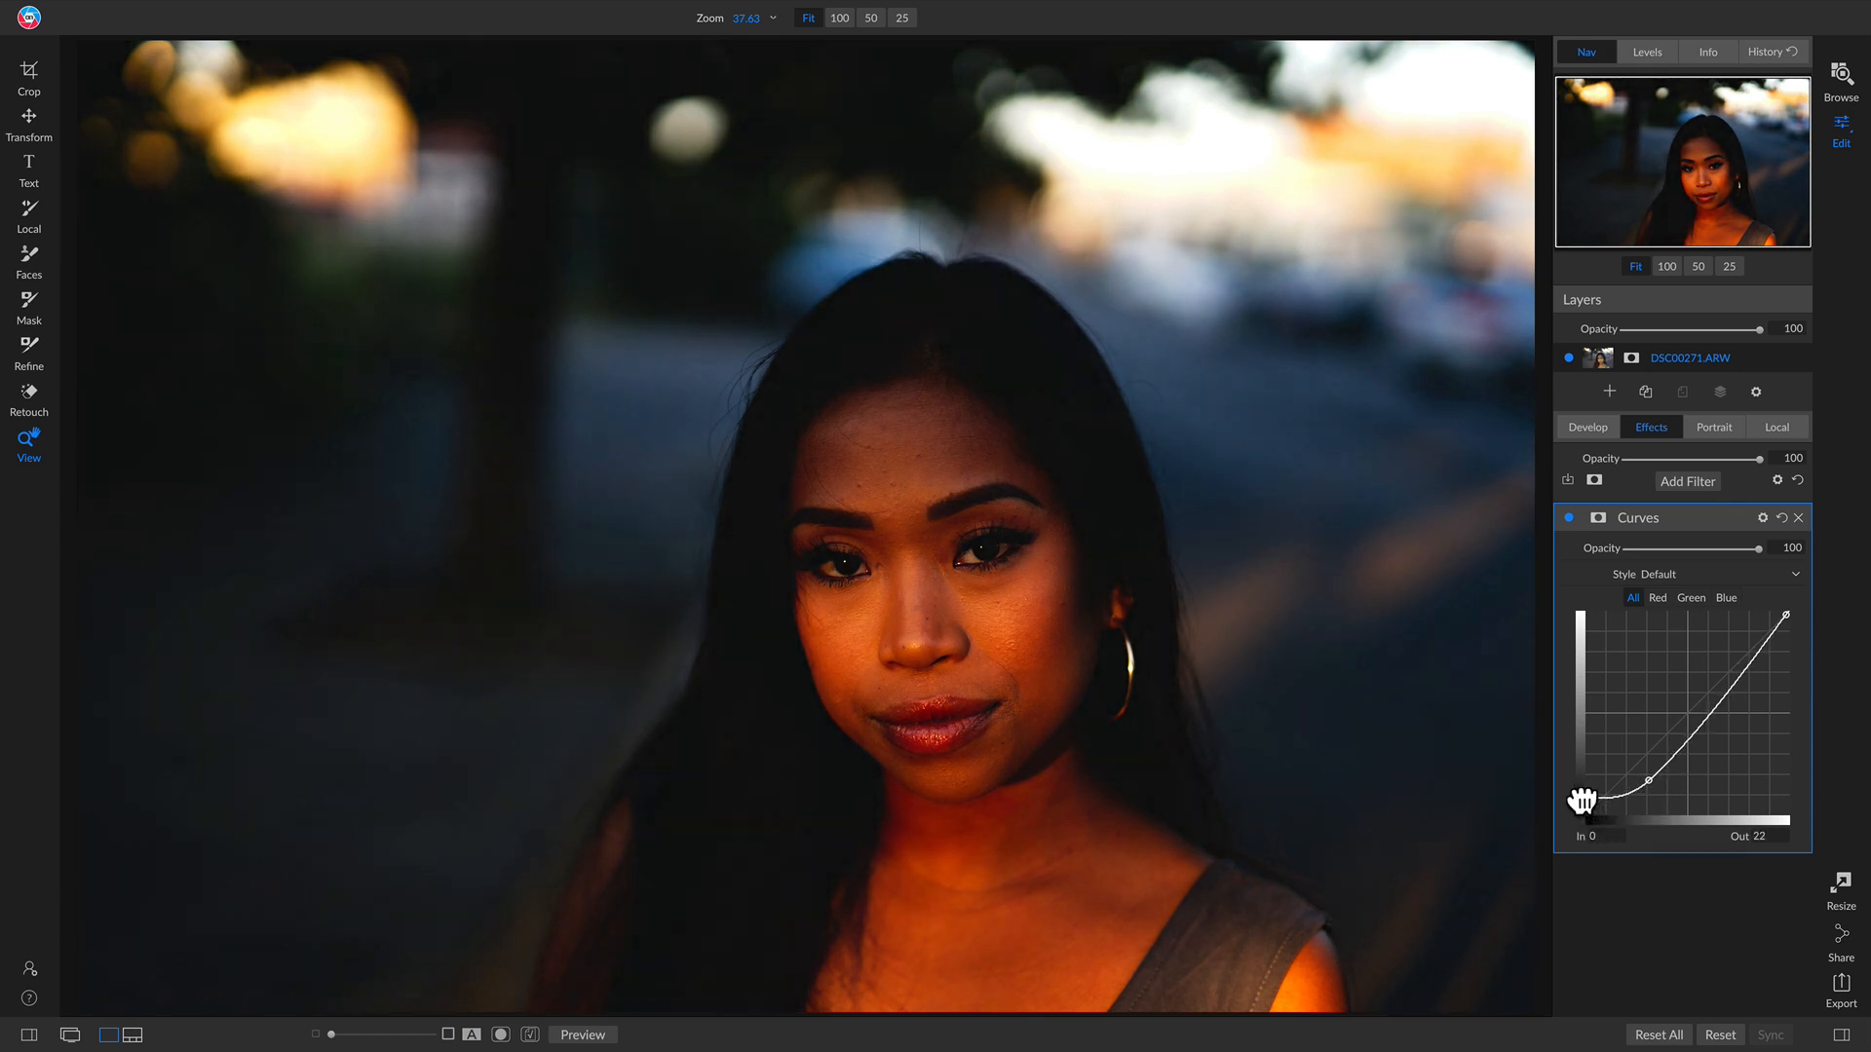
left_click_drag(1710, 721, 1714, 697)
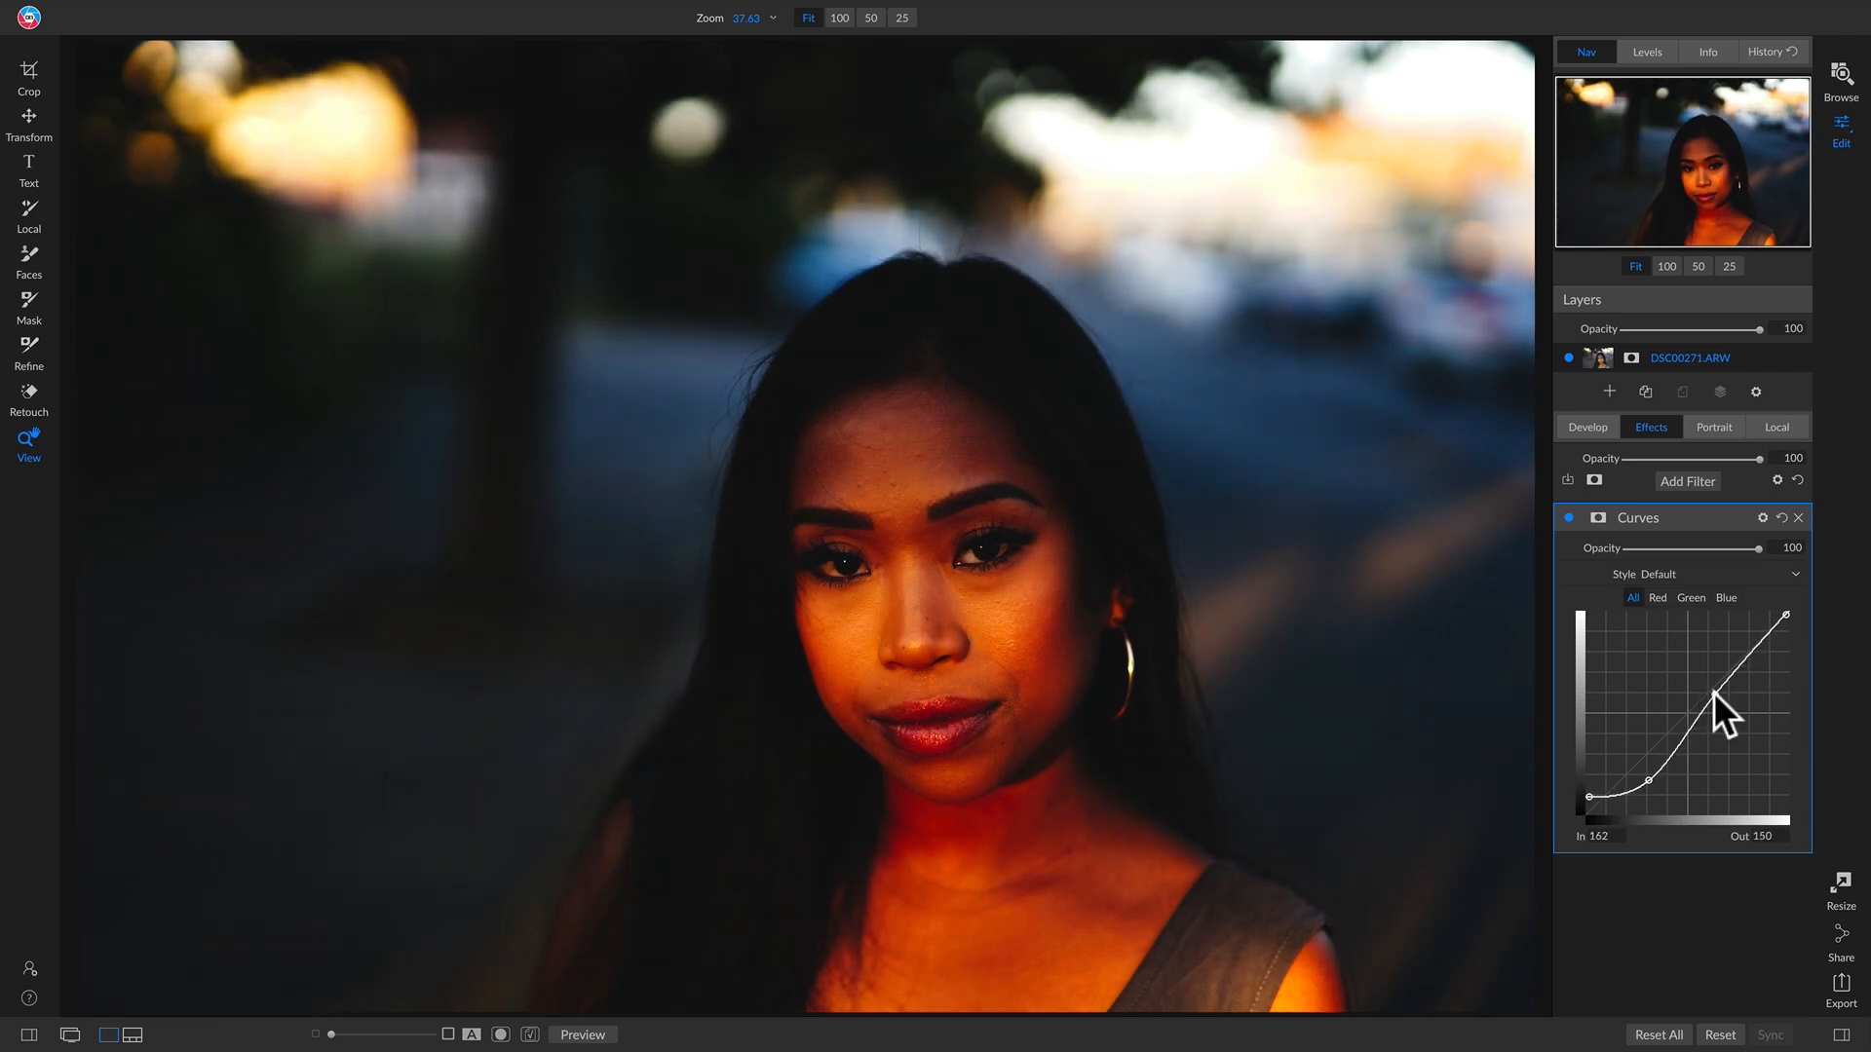
Step: Toggle the Curves filter's visibility to compare the contrast adjustment
left_click(1568, 517)
left_click(1569, 518)
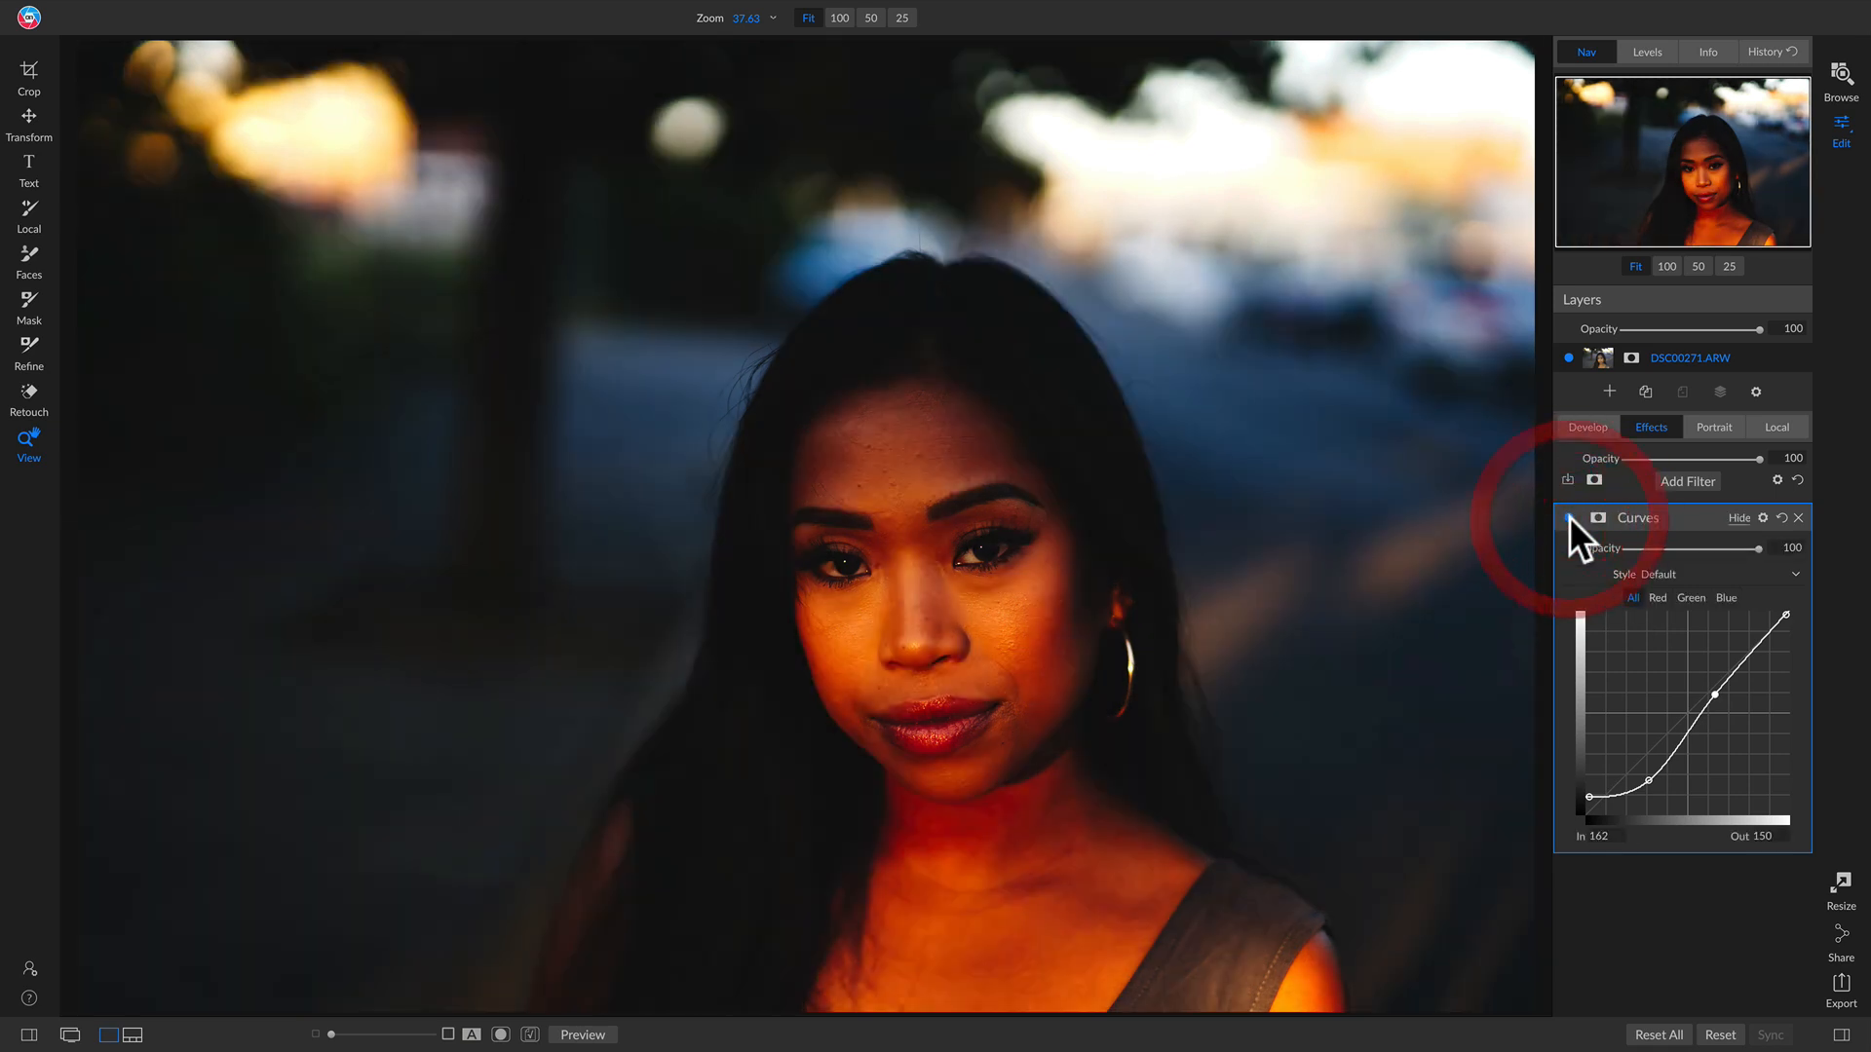
left_click(1569, 518)
left_click(1569, 518)
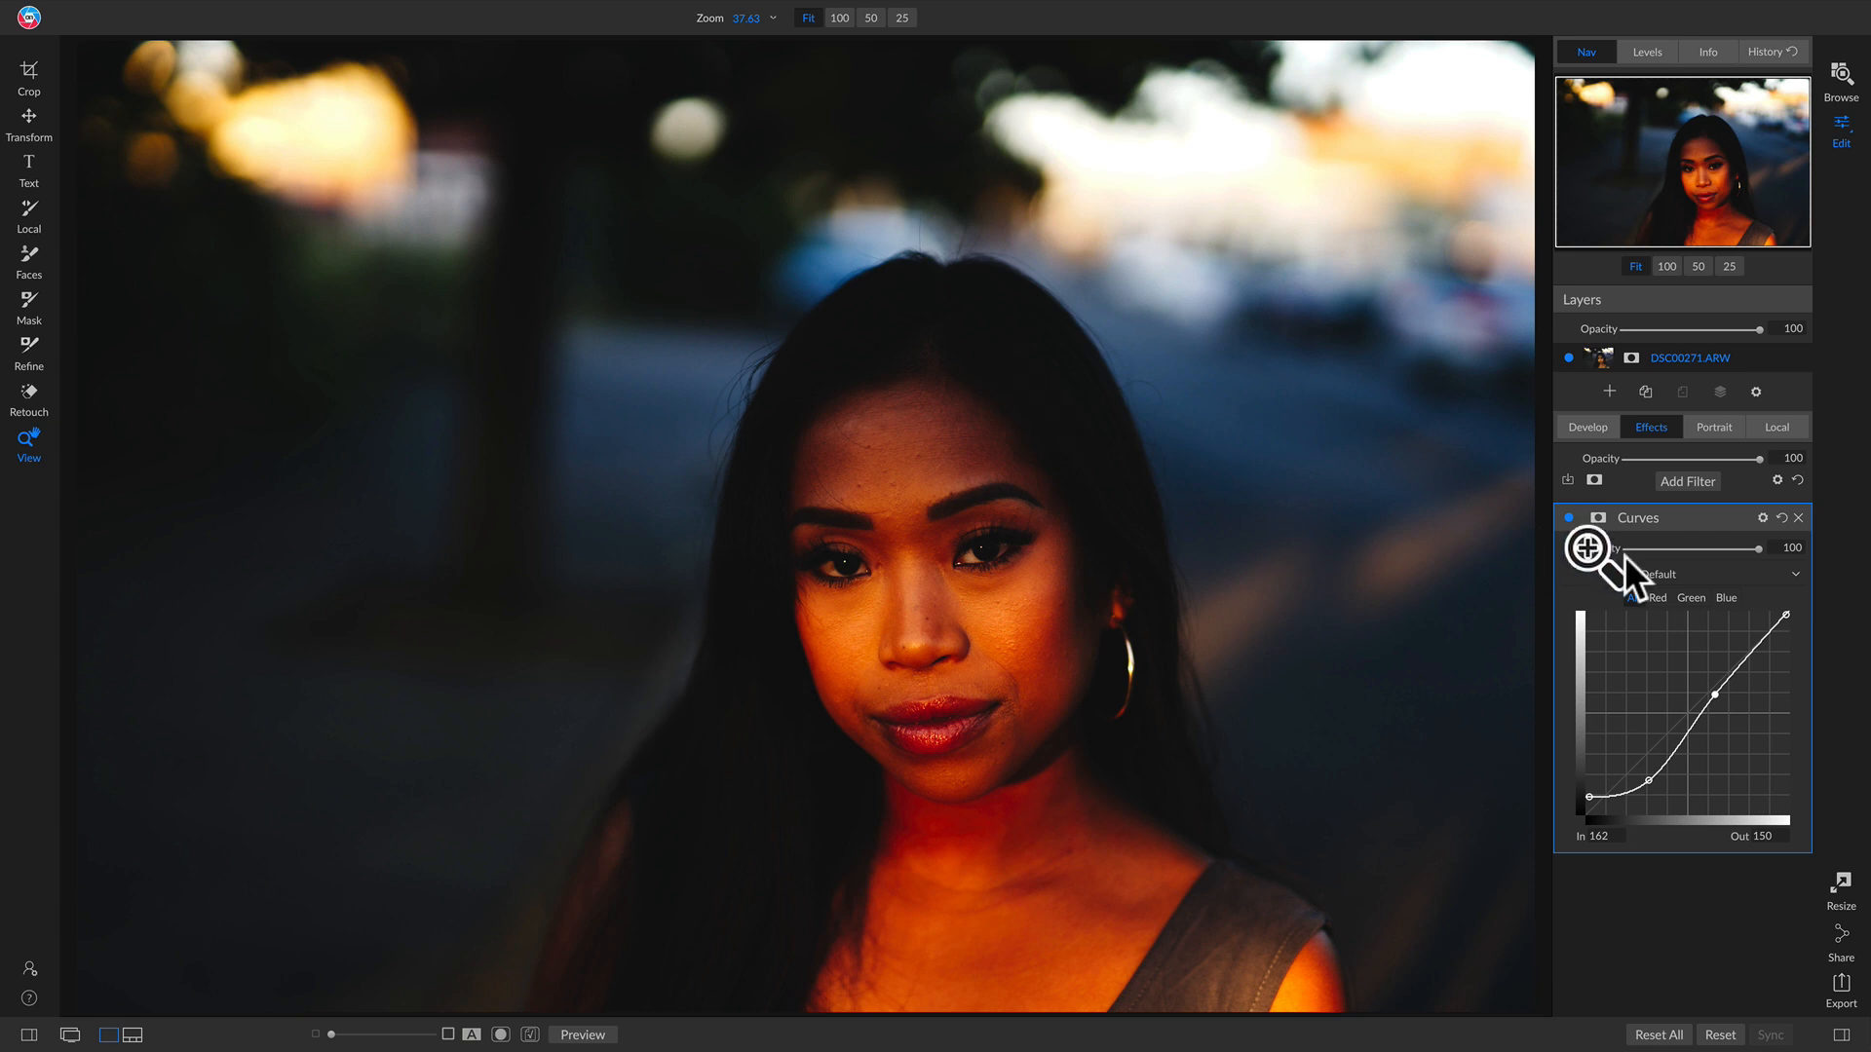
Step: Set the Curves filter's blend mode to Luminosity
left_click(1760, 517)
left_click(1668, 590)
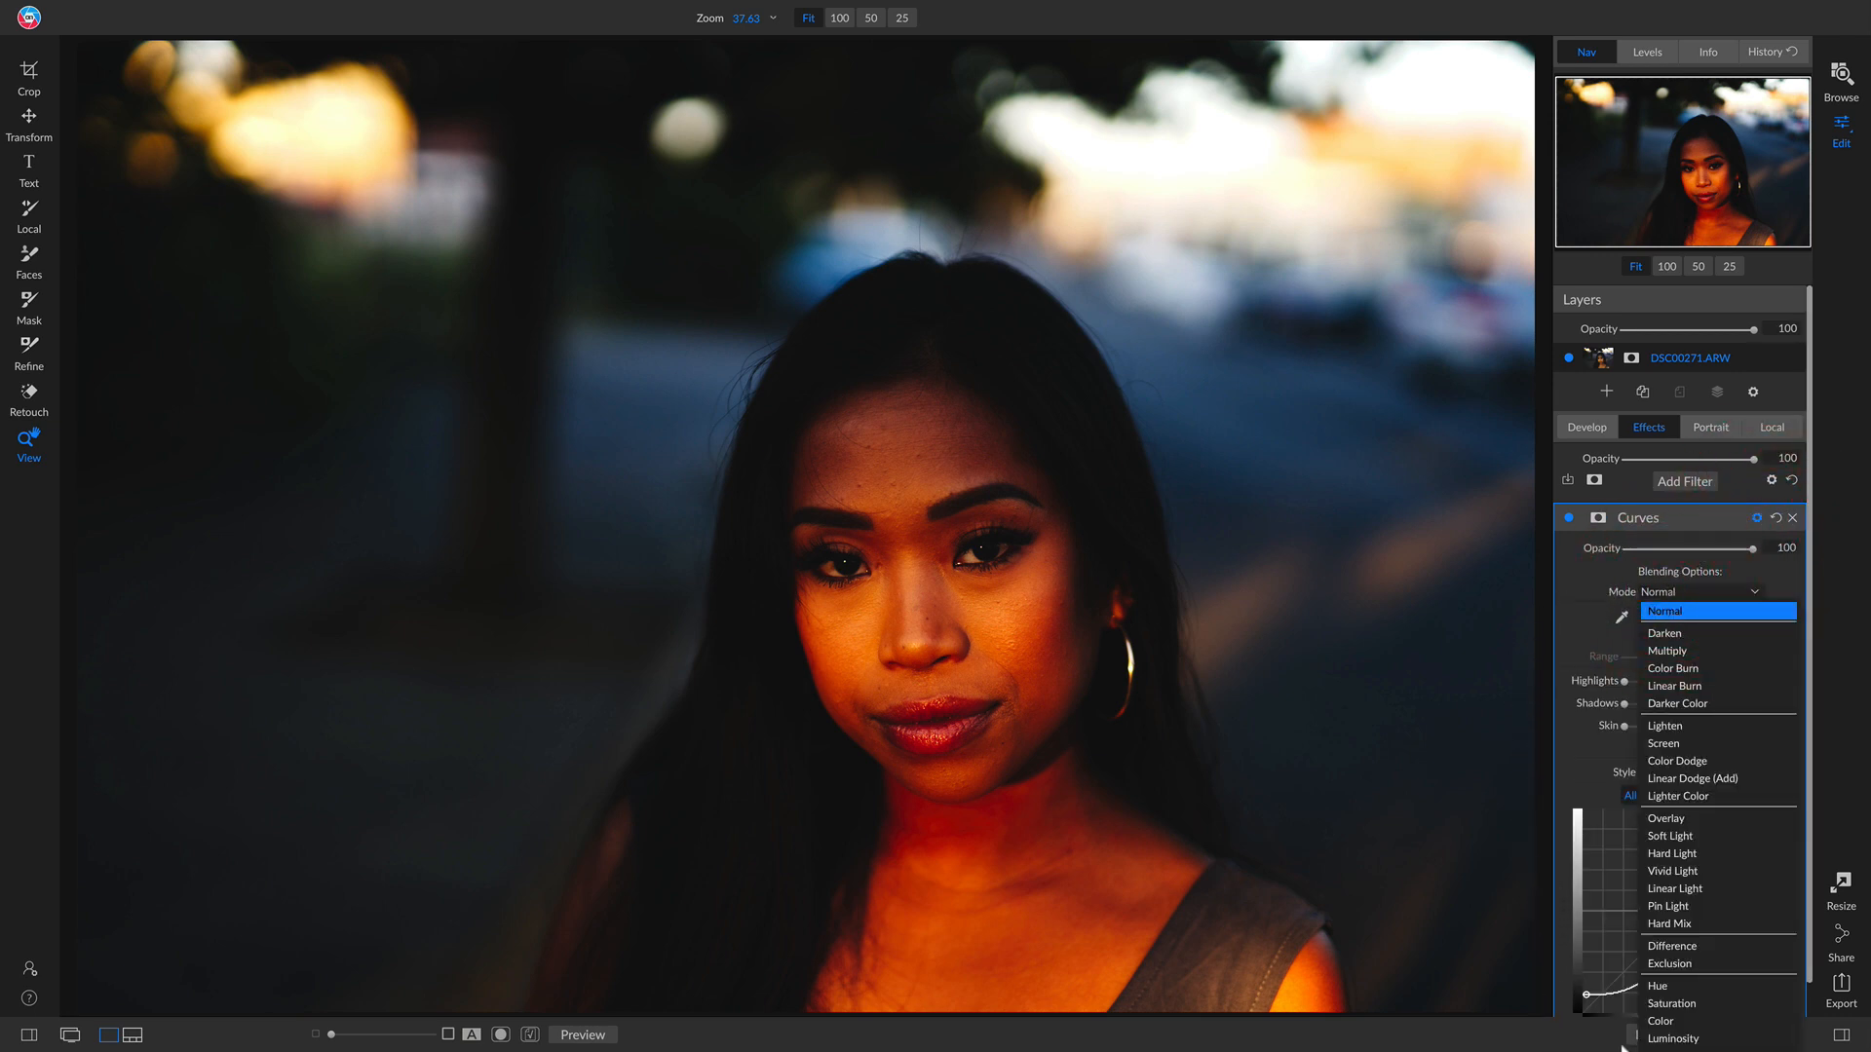
left_click(1659, 1038)
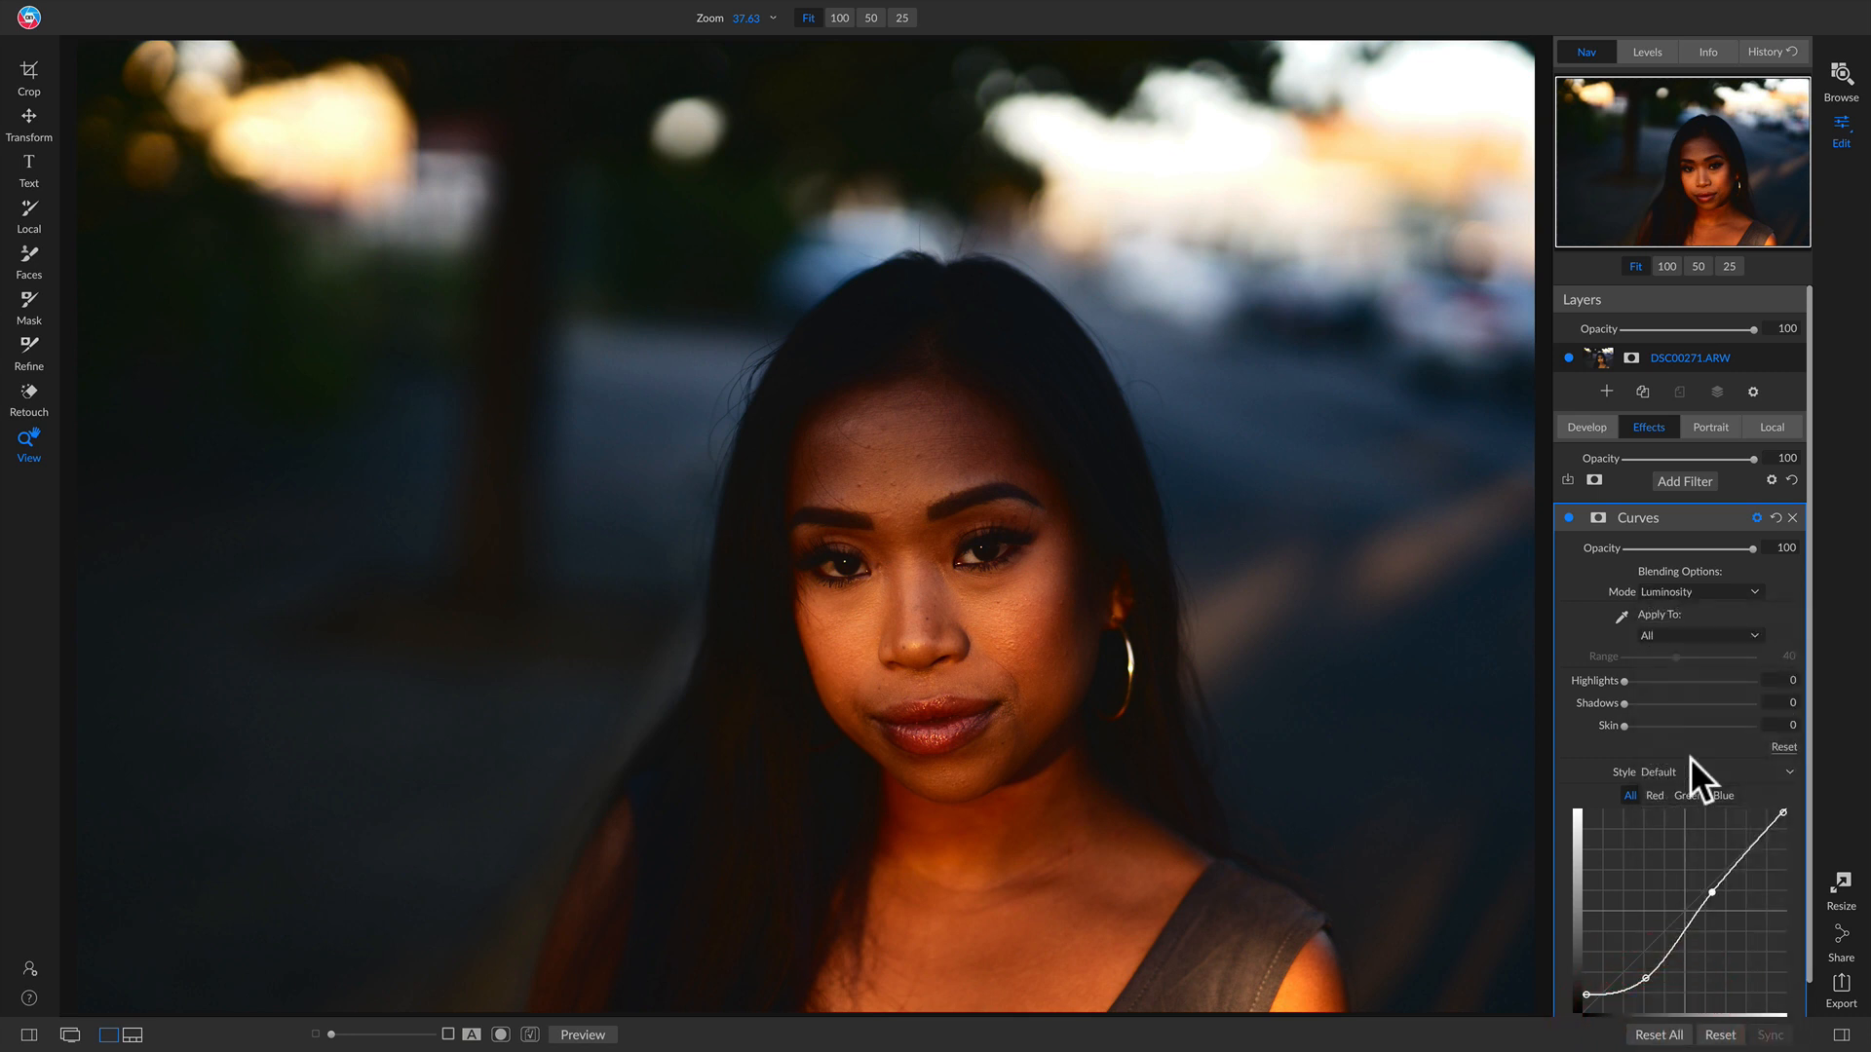
left_click(1707, 591)
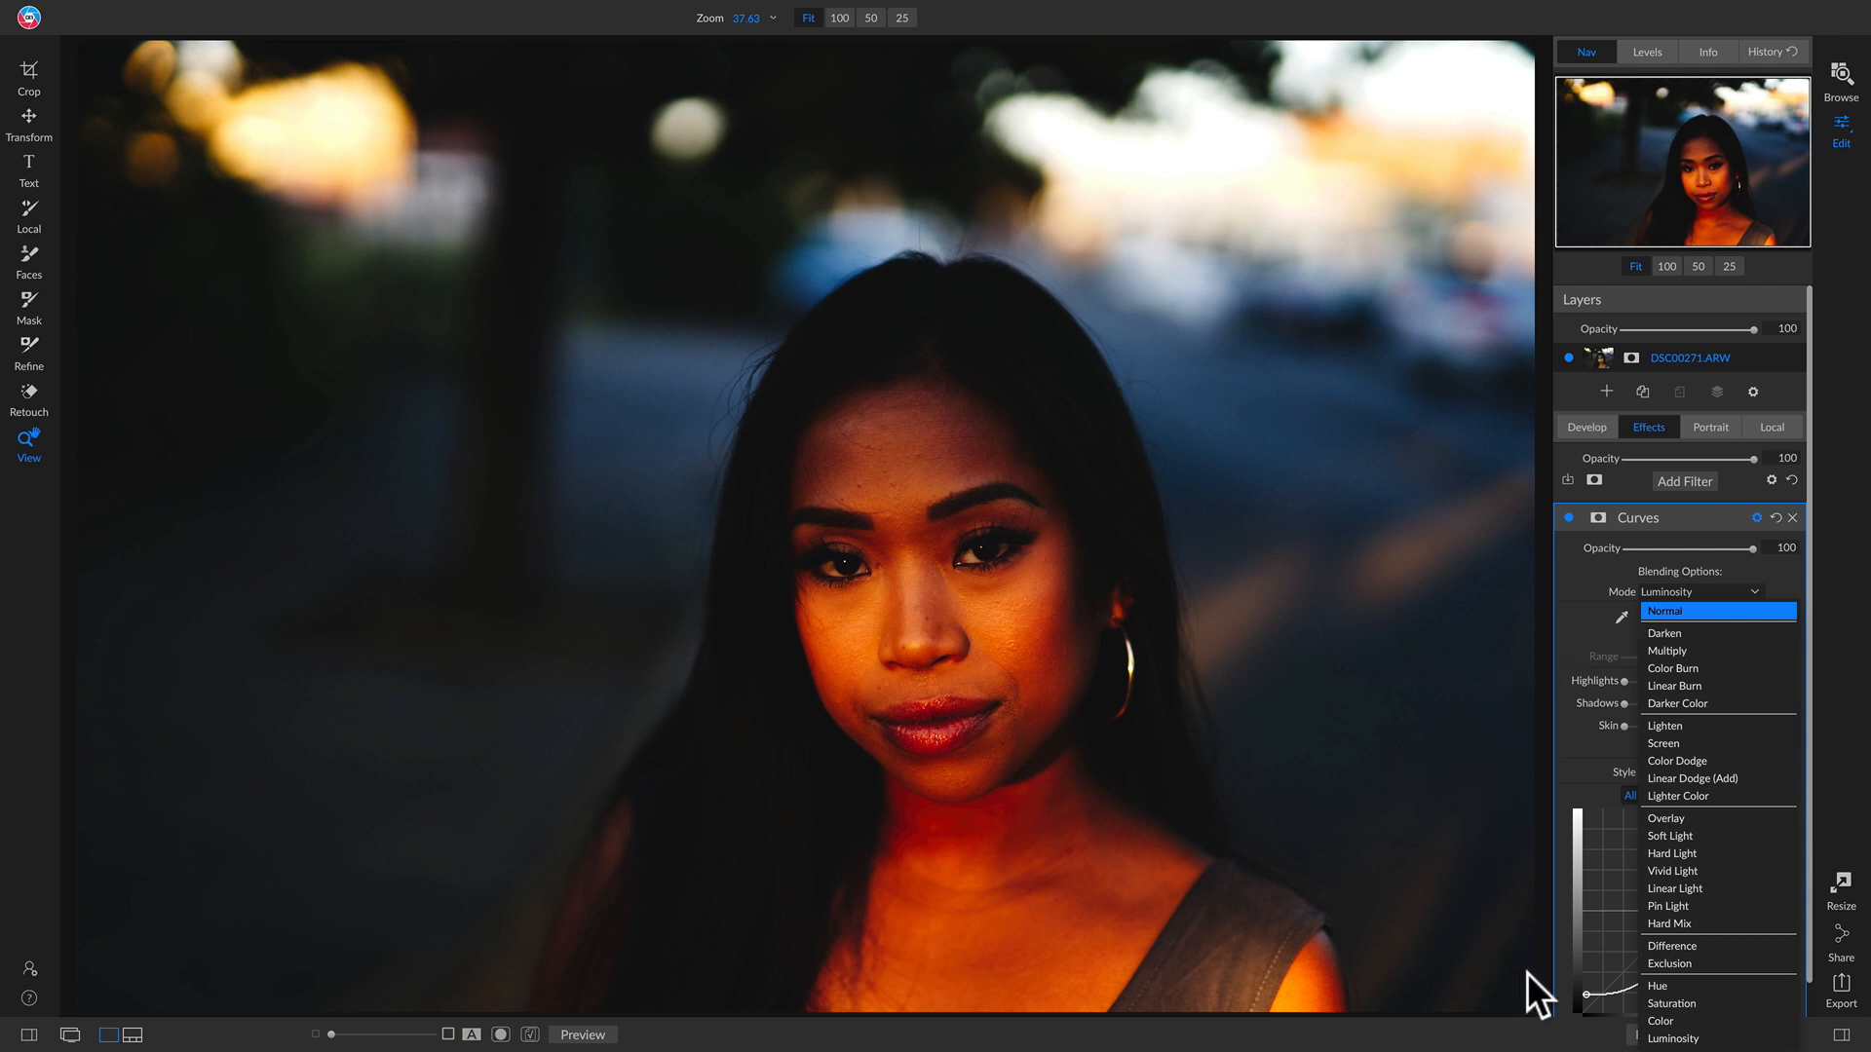
left_click(1654, 1038)
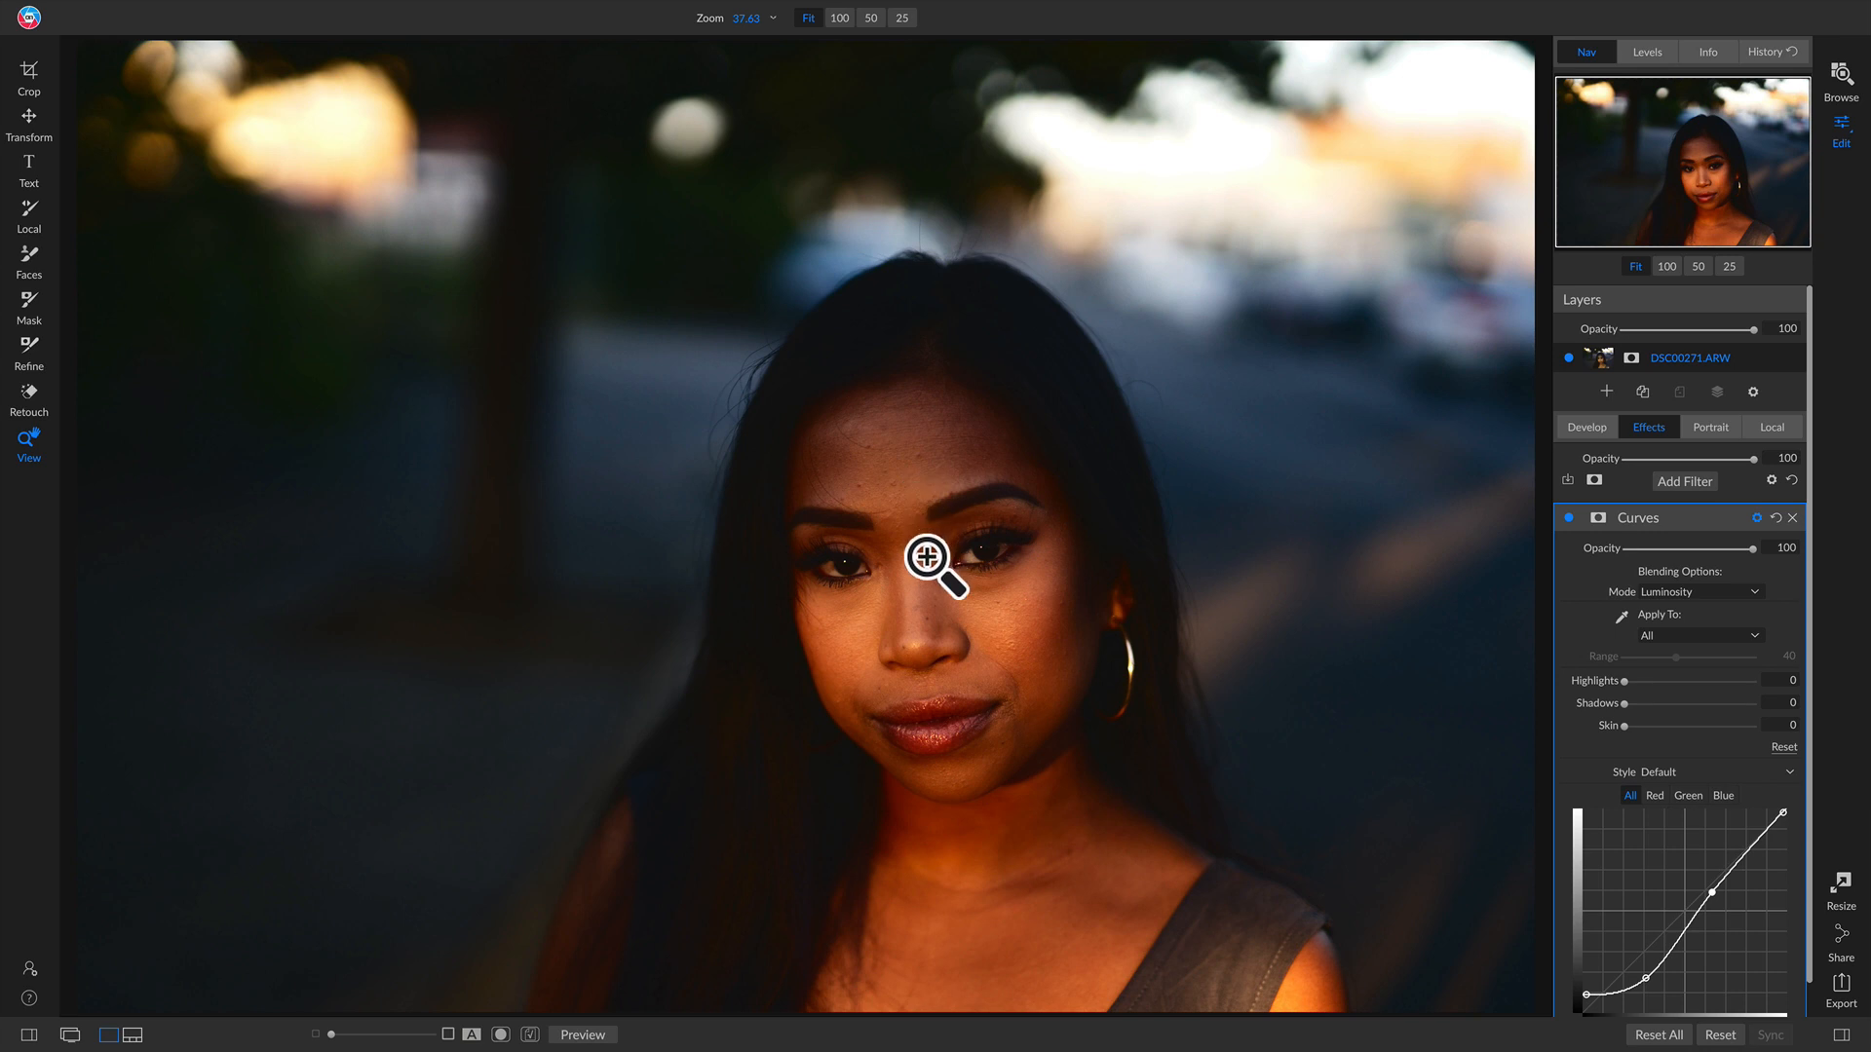
Step: Adjust the Red channel curve and lift a shadow point on the Blue curve to about In 63/Out 73
left_click(1653, 795)
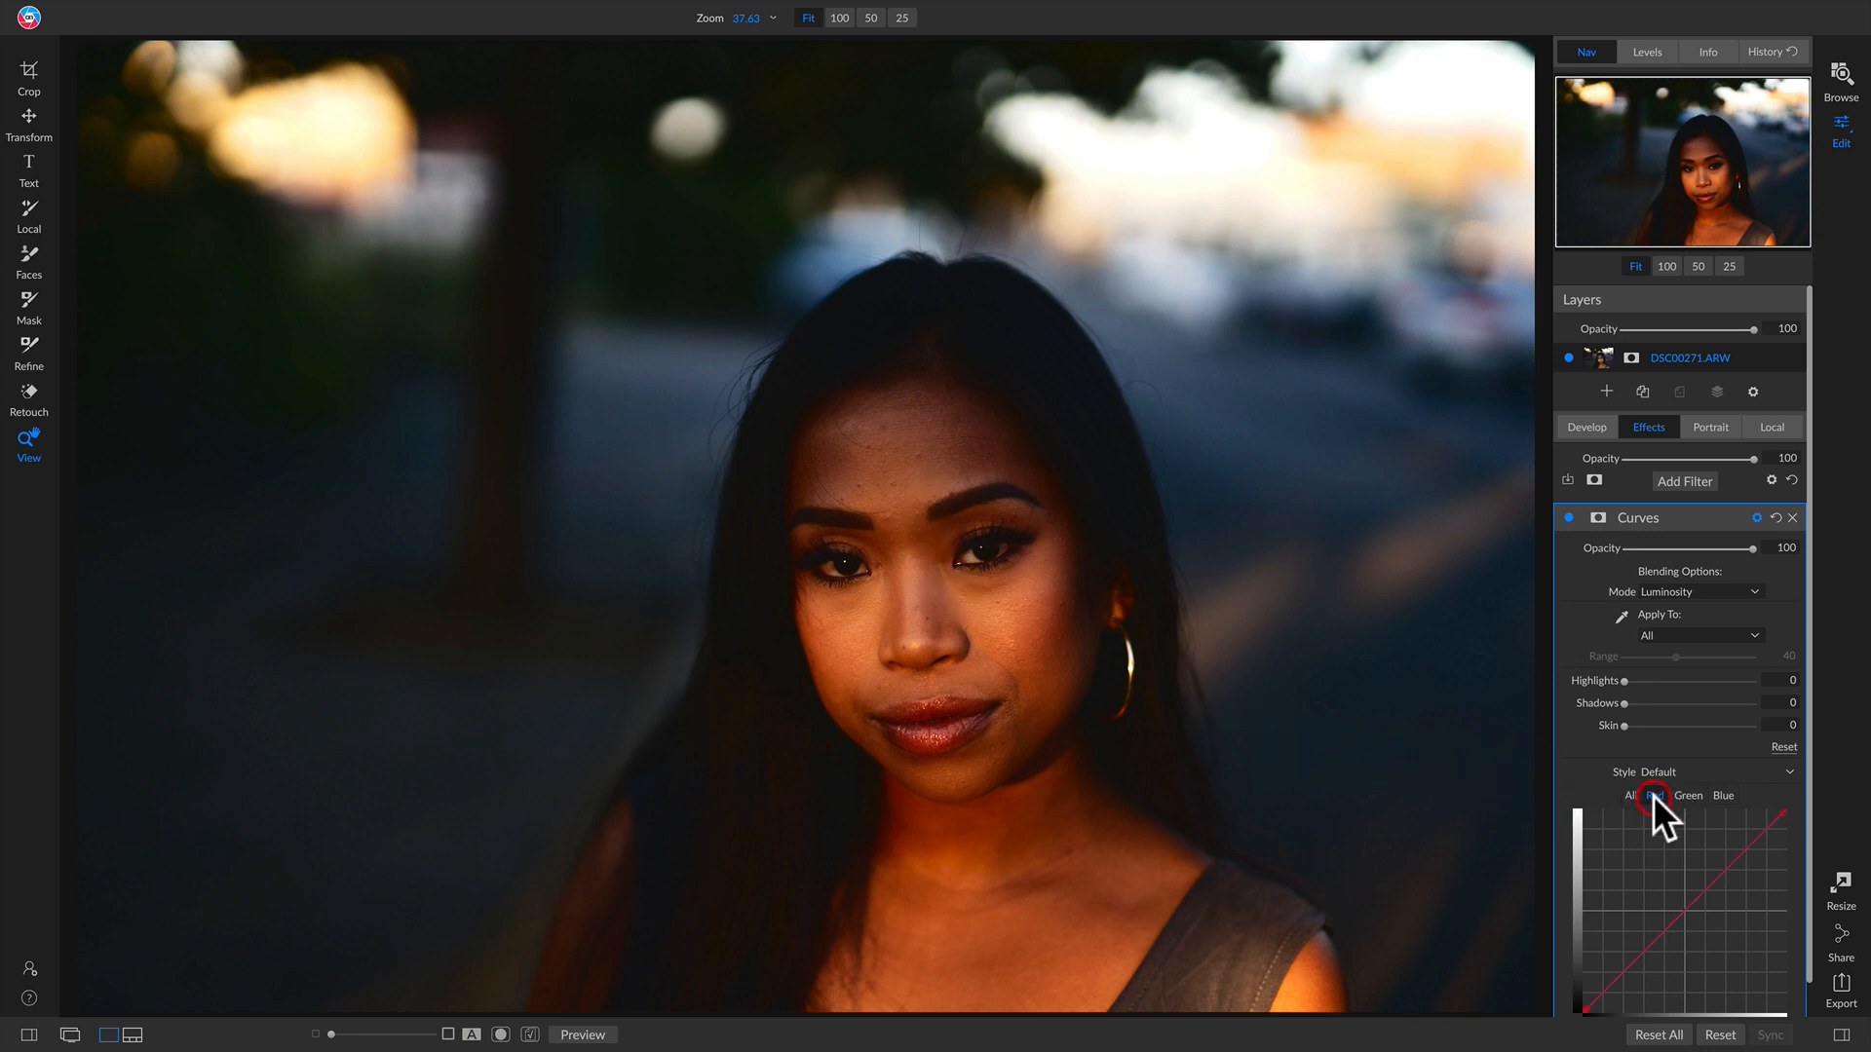
mouse_move(1680, 873)
left_mouse_down()
mouse_move(1653, 835)
mouse_move(1697, 885)
mouse_move(1697, 859)
left_mouse_up()
scroll(1656, 846, "up", 1)
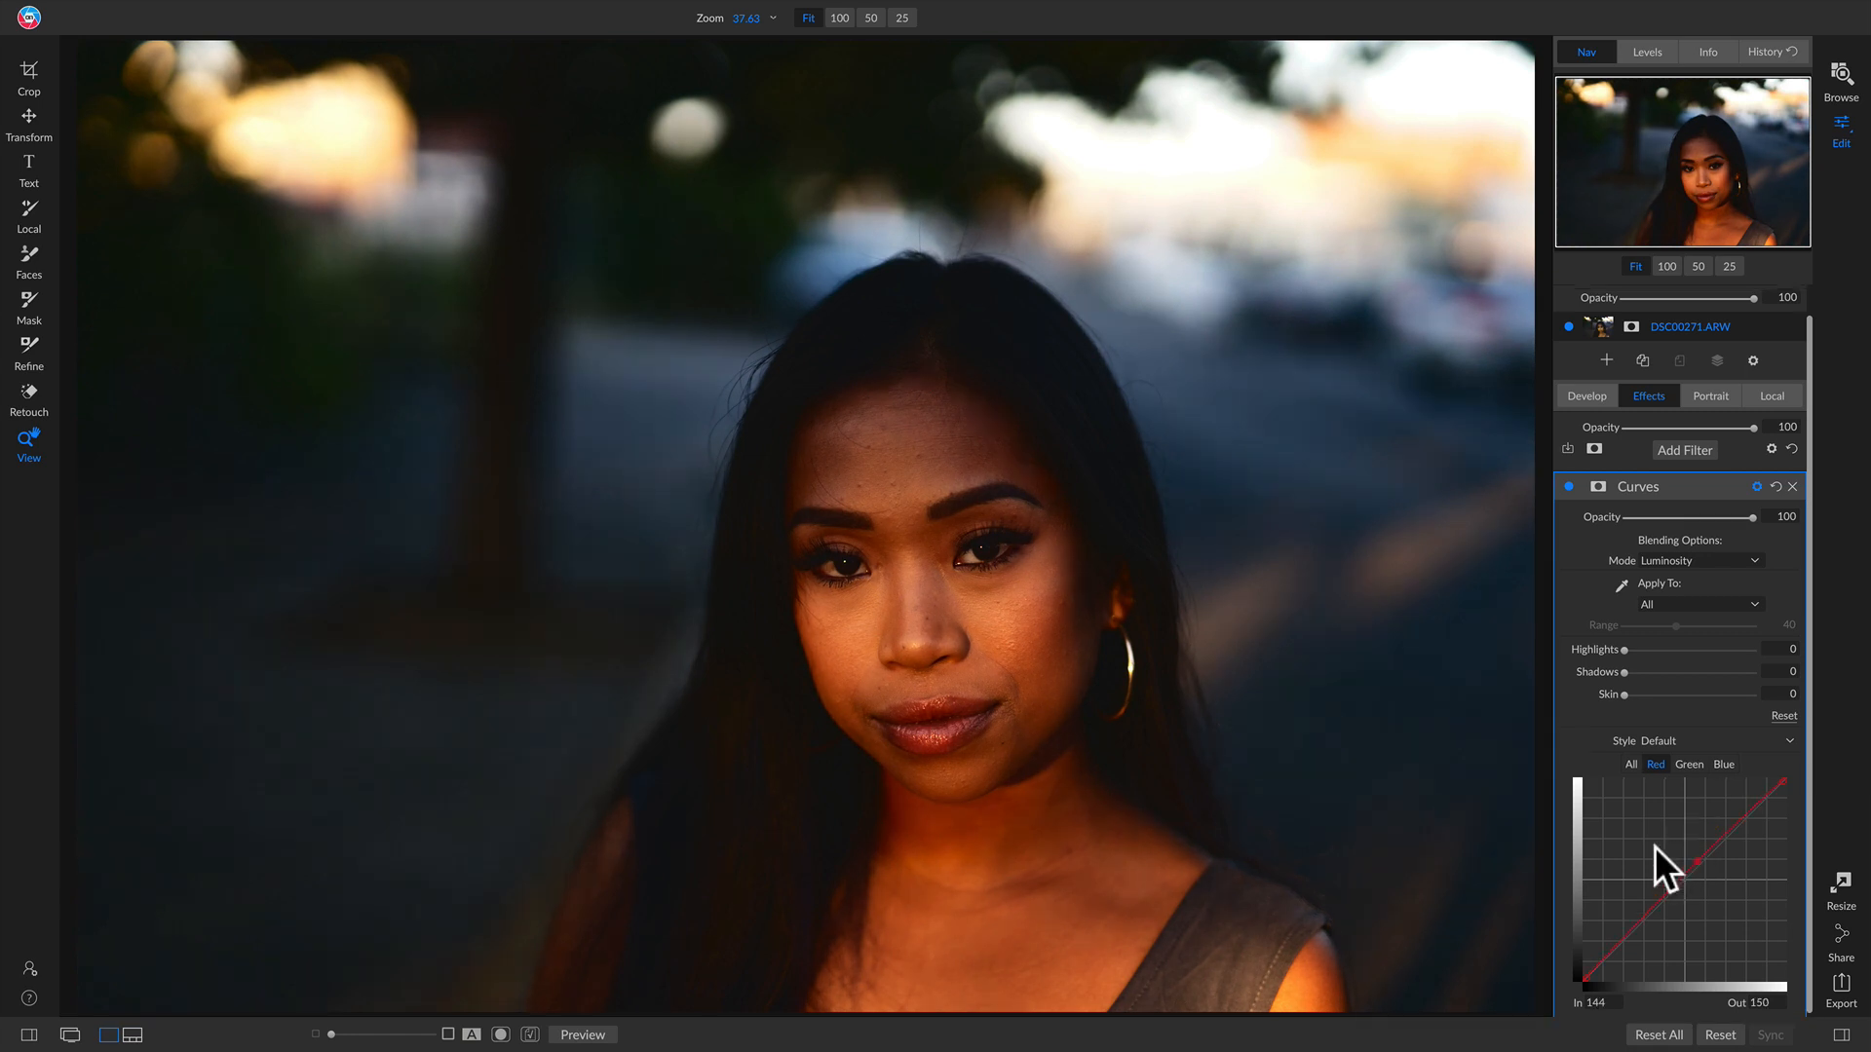
left_click(1722, 764)
left_click(1685, 880)
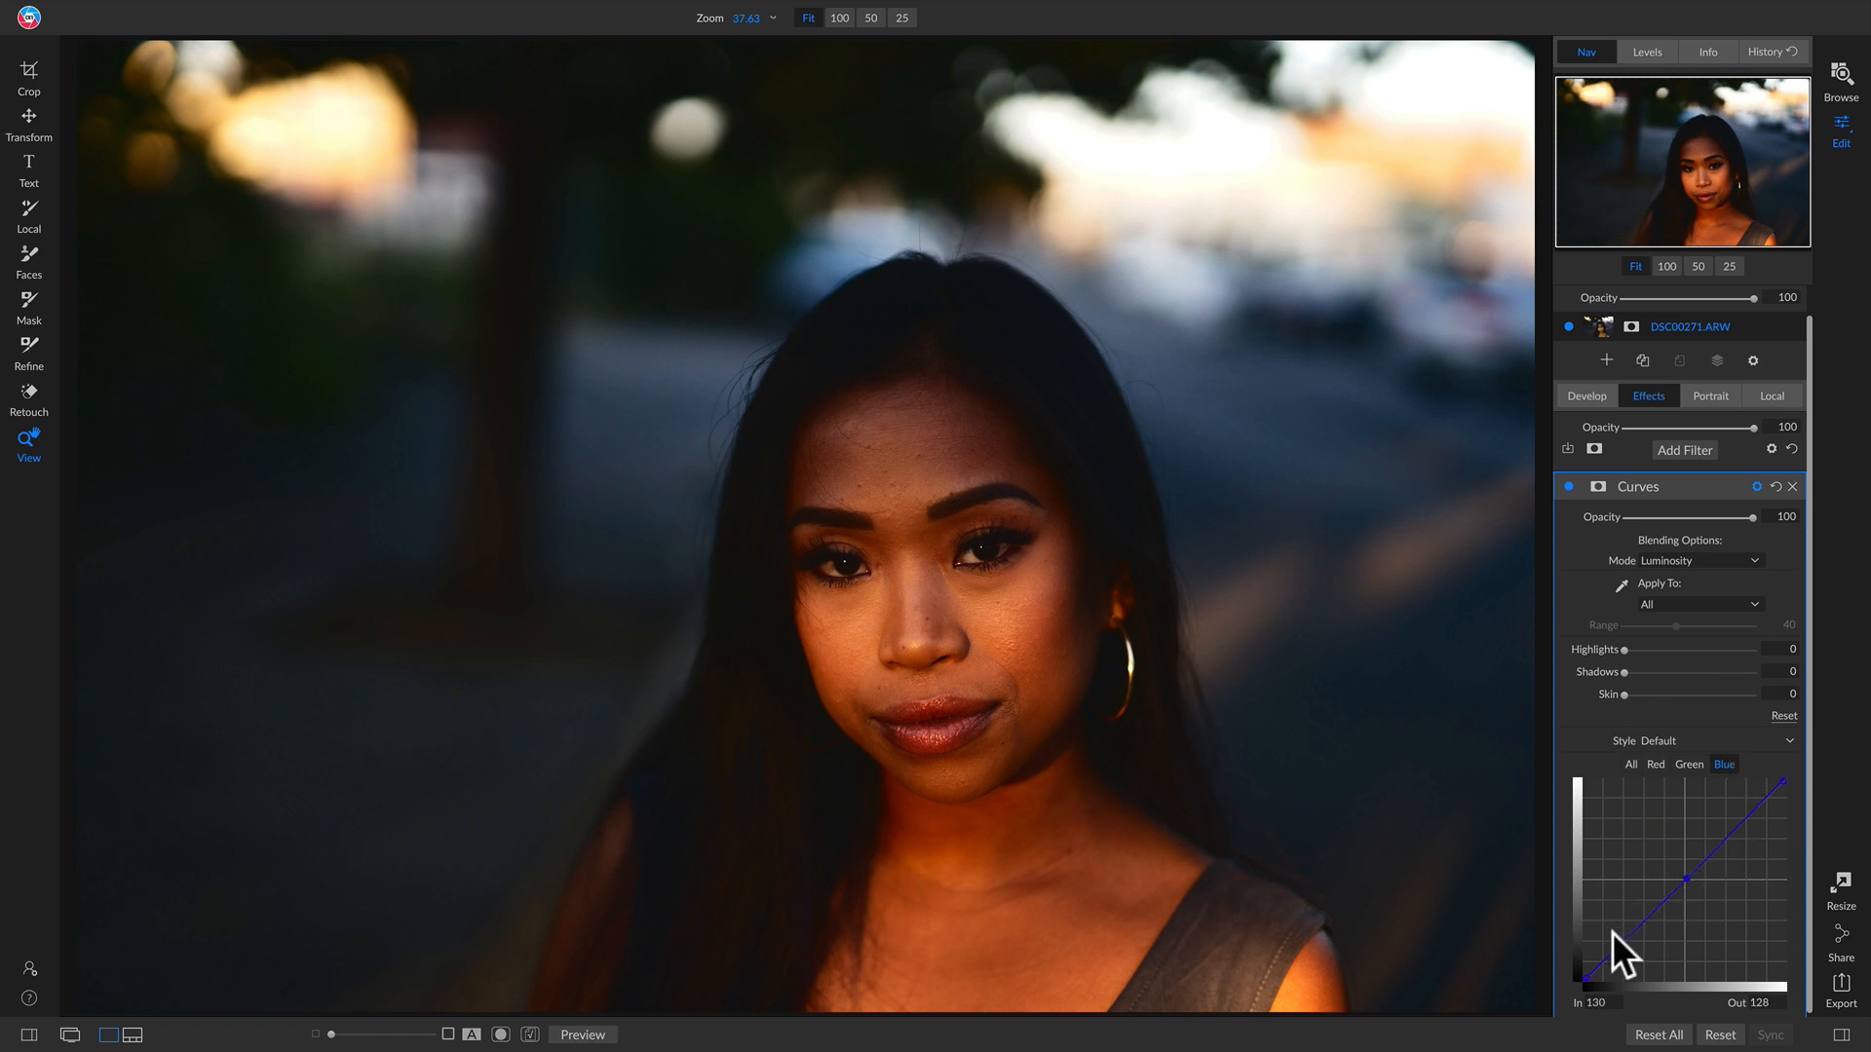
mouse_move(1643, 928)
left_mouse_down()
mouse_move(1651, 945)
mouse_move(1627, 911)
mouse_move(1665, 958)
mouse_move(1600, 883)
mouse_move(1657, 952)
mouse_move(1634, 925)
left_mouse_up()
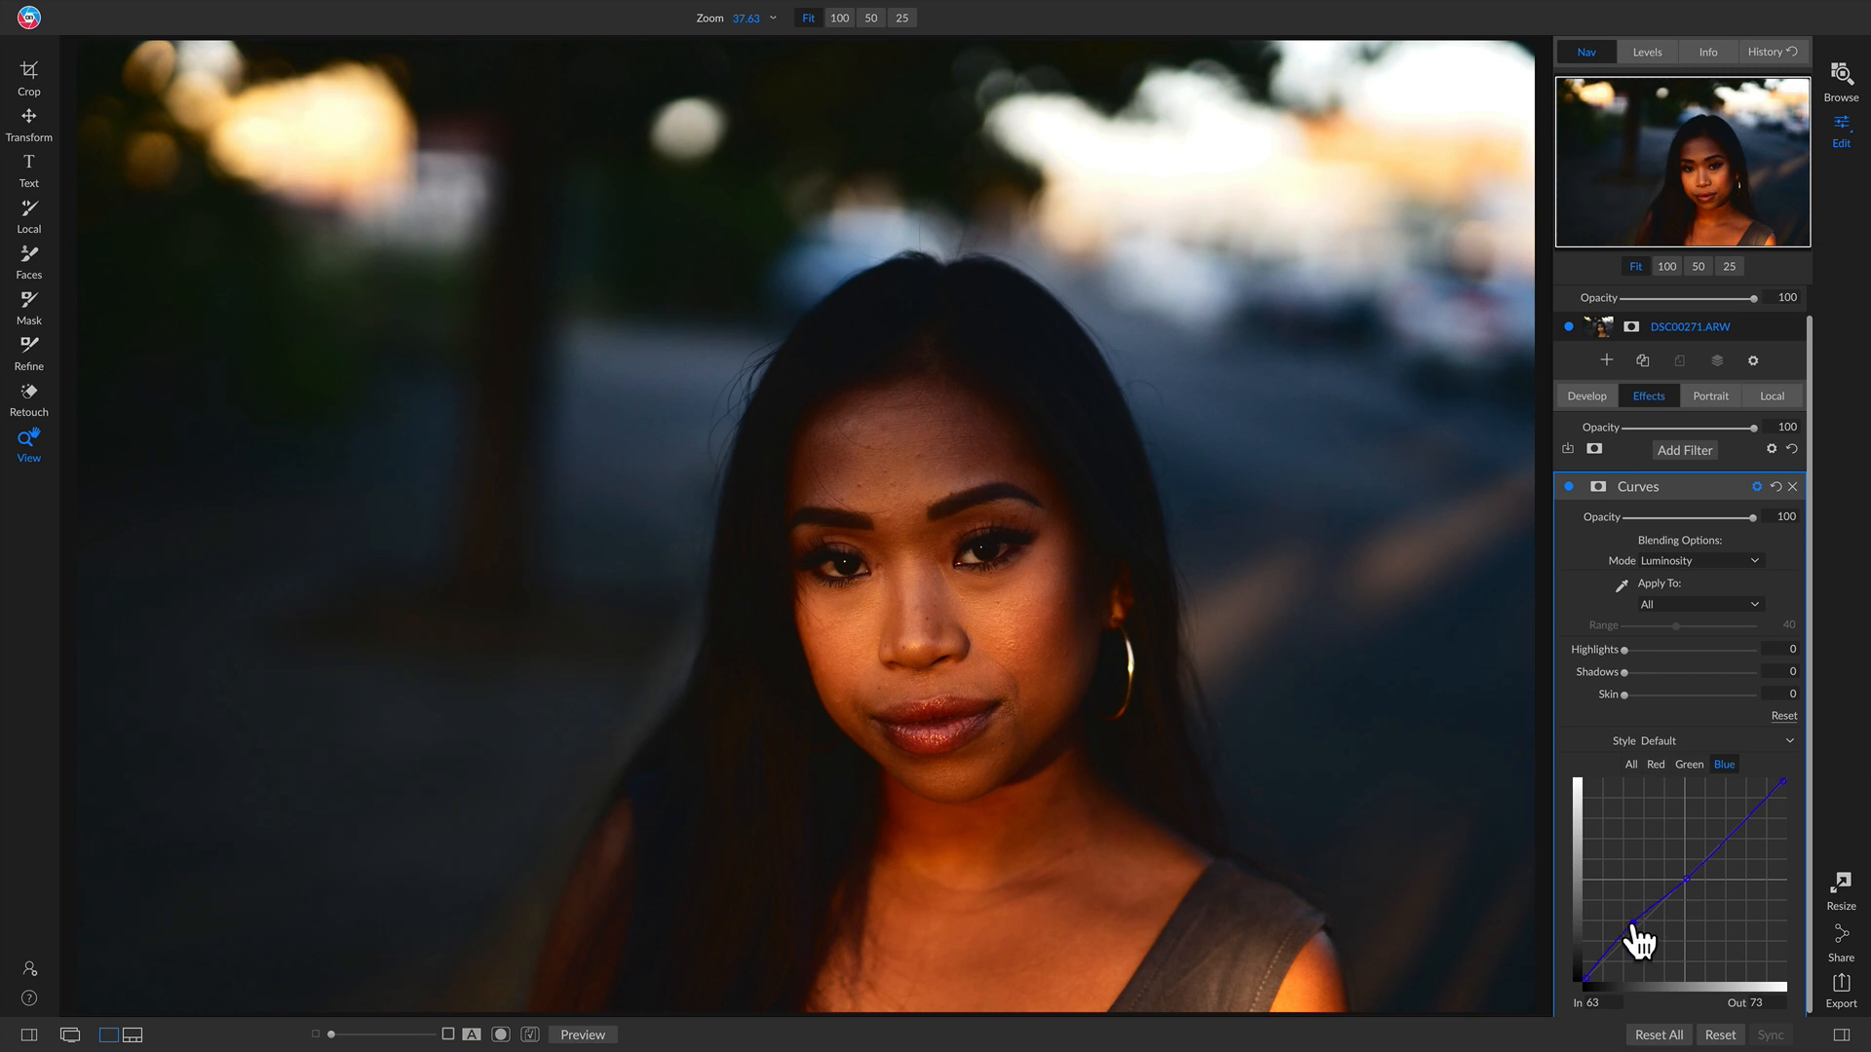
Step: Compare the Curves filter in Normal and Luminosity blend modes, ending on Luminosity, then delete the Curves filter
left_click(1736, 559)
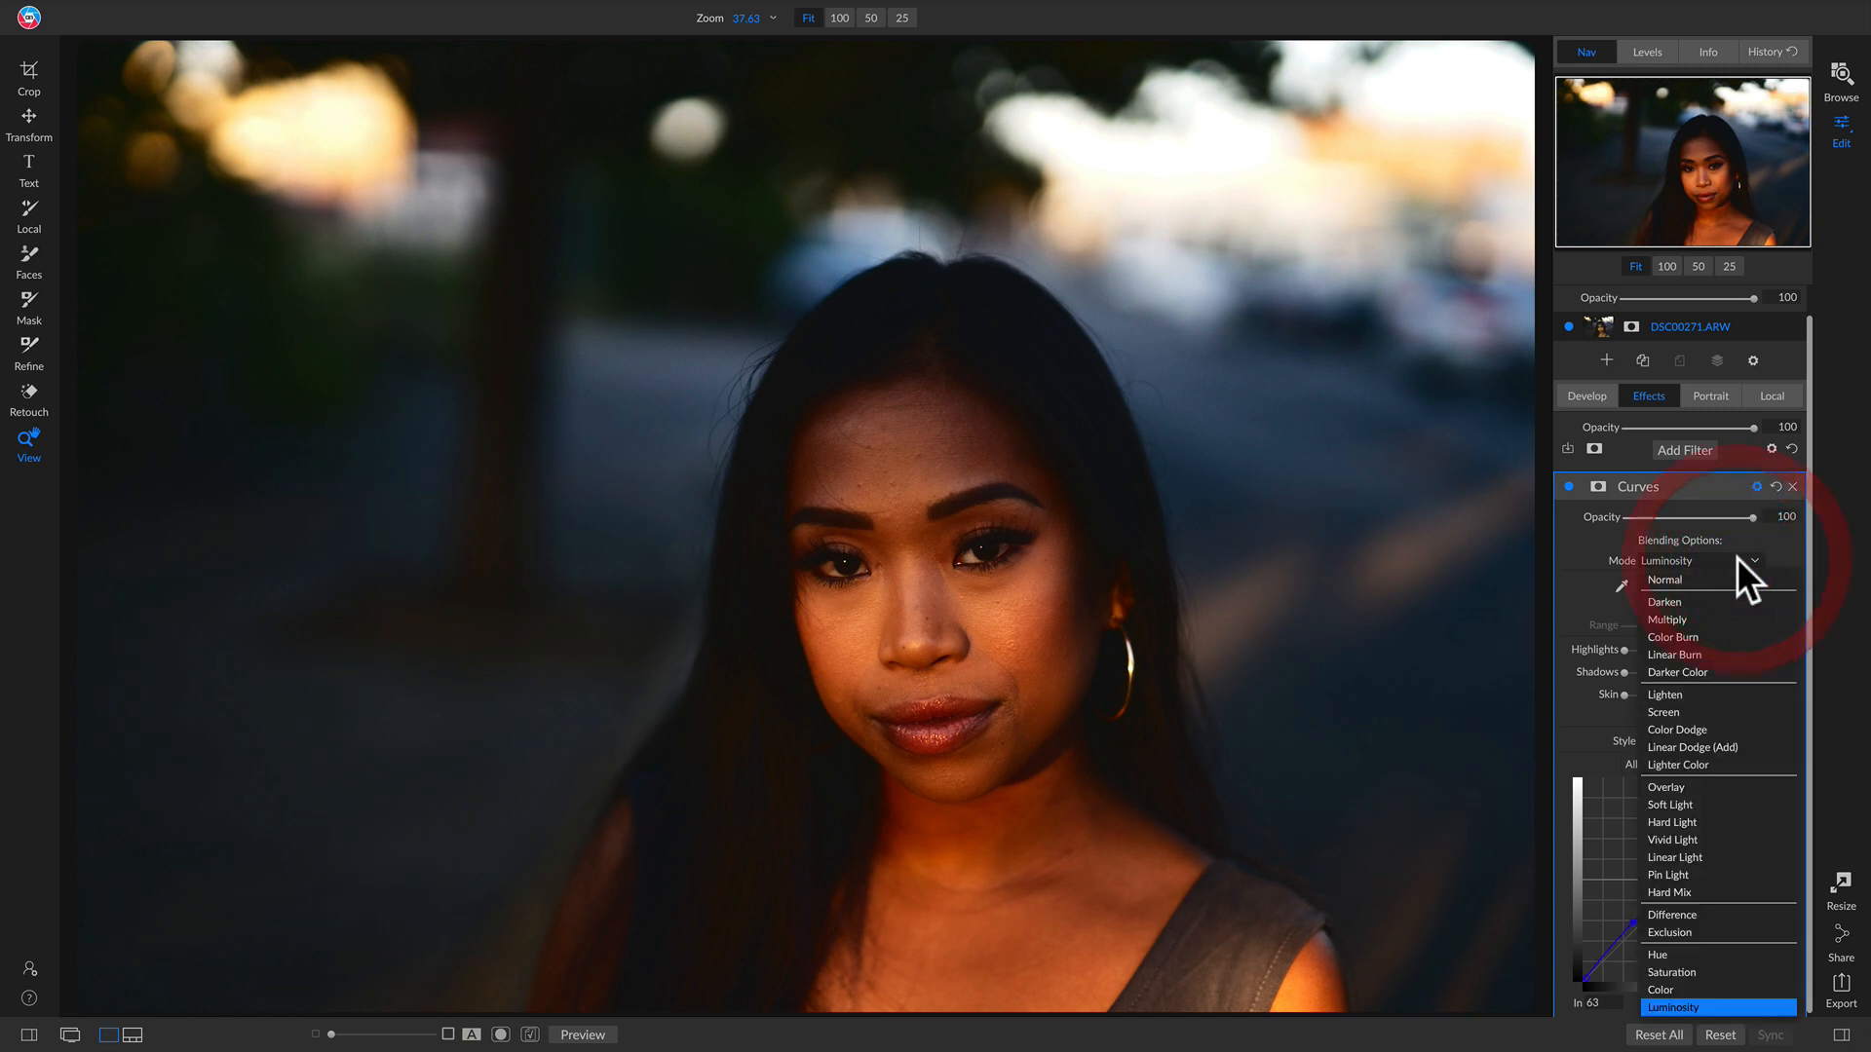
left_click(1734, 580)
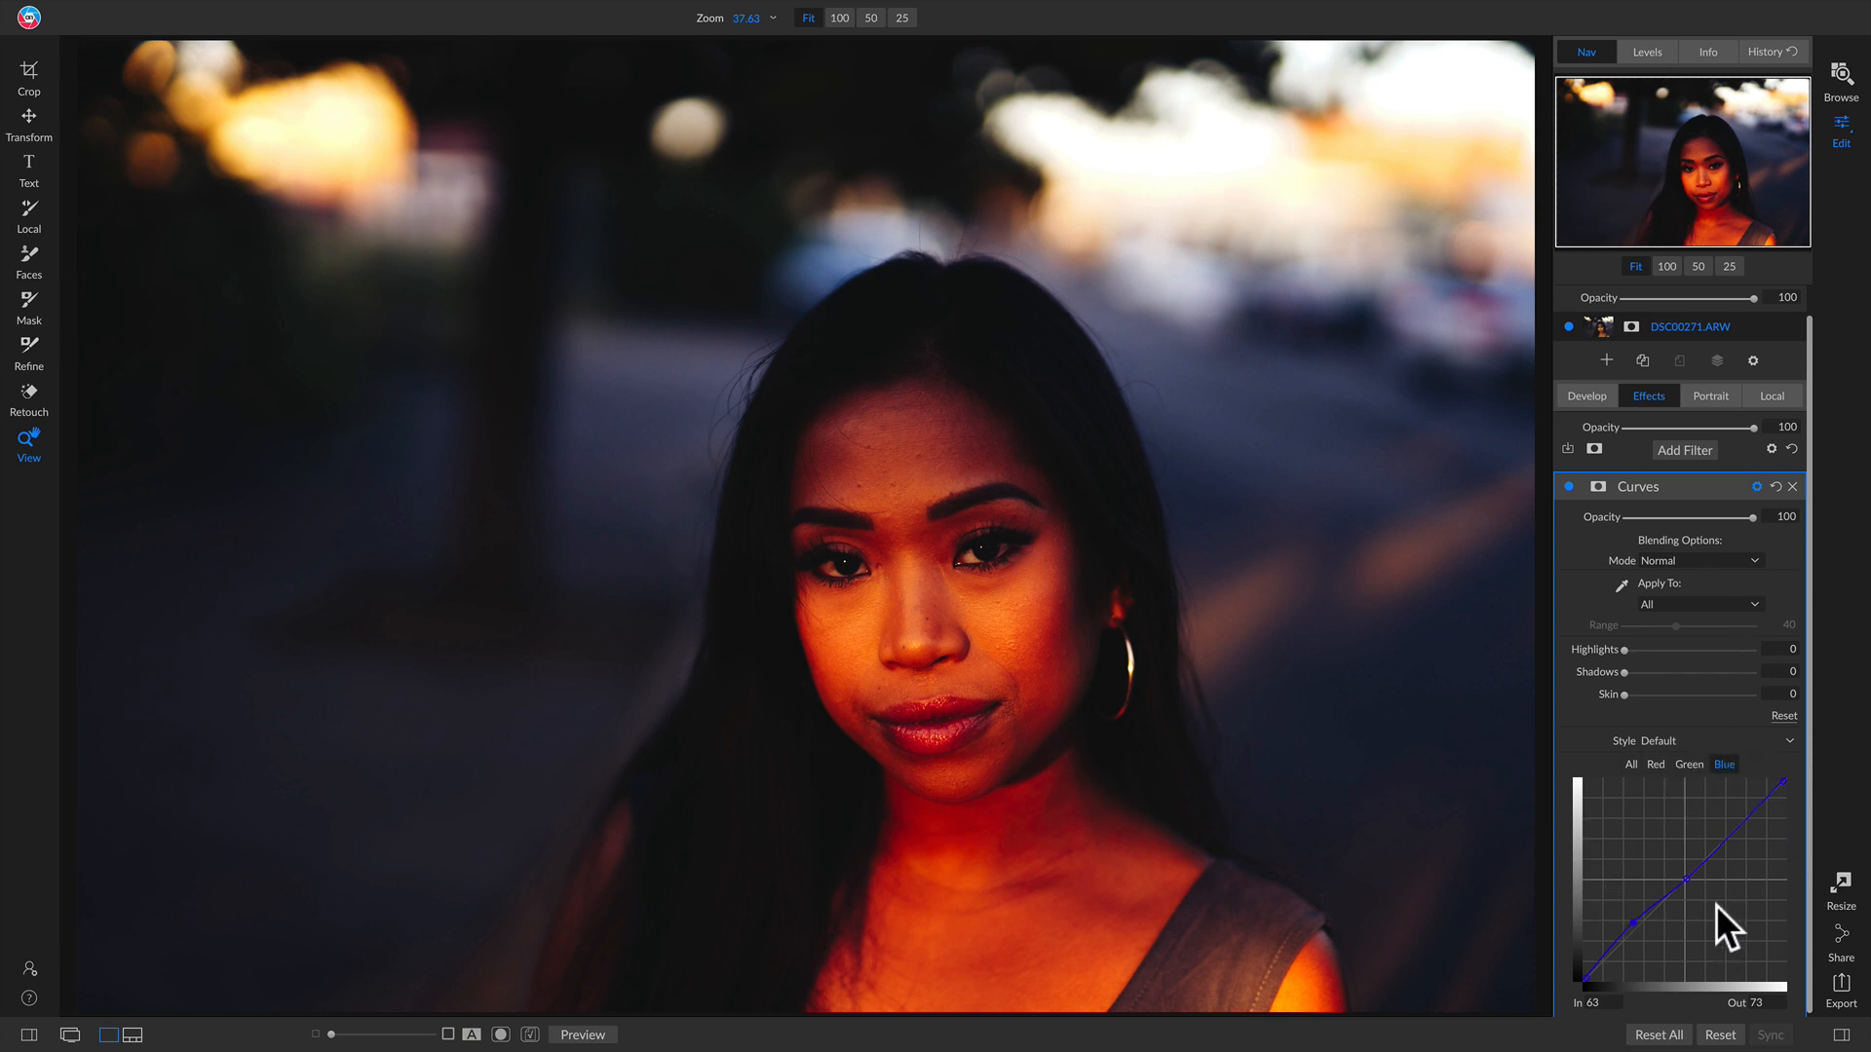
left_click(1720, 555)
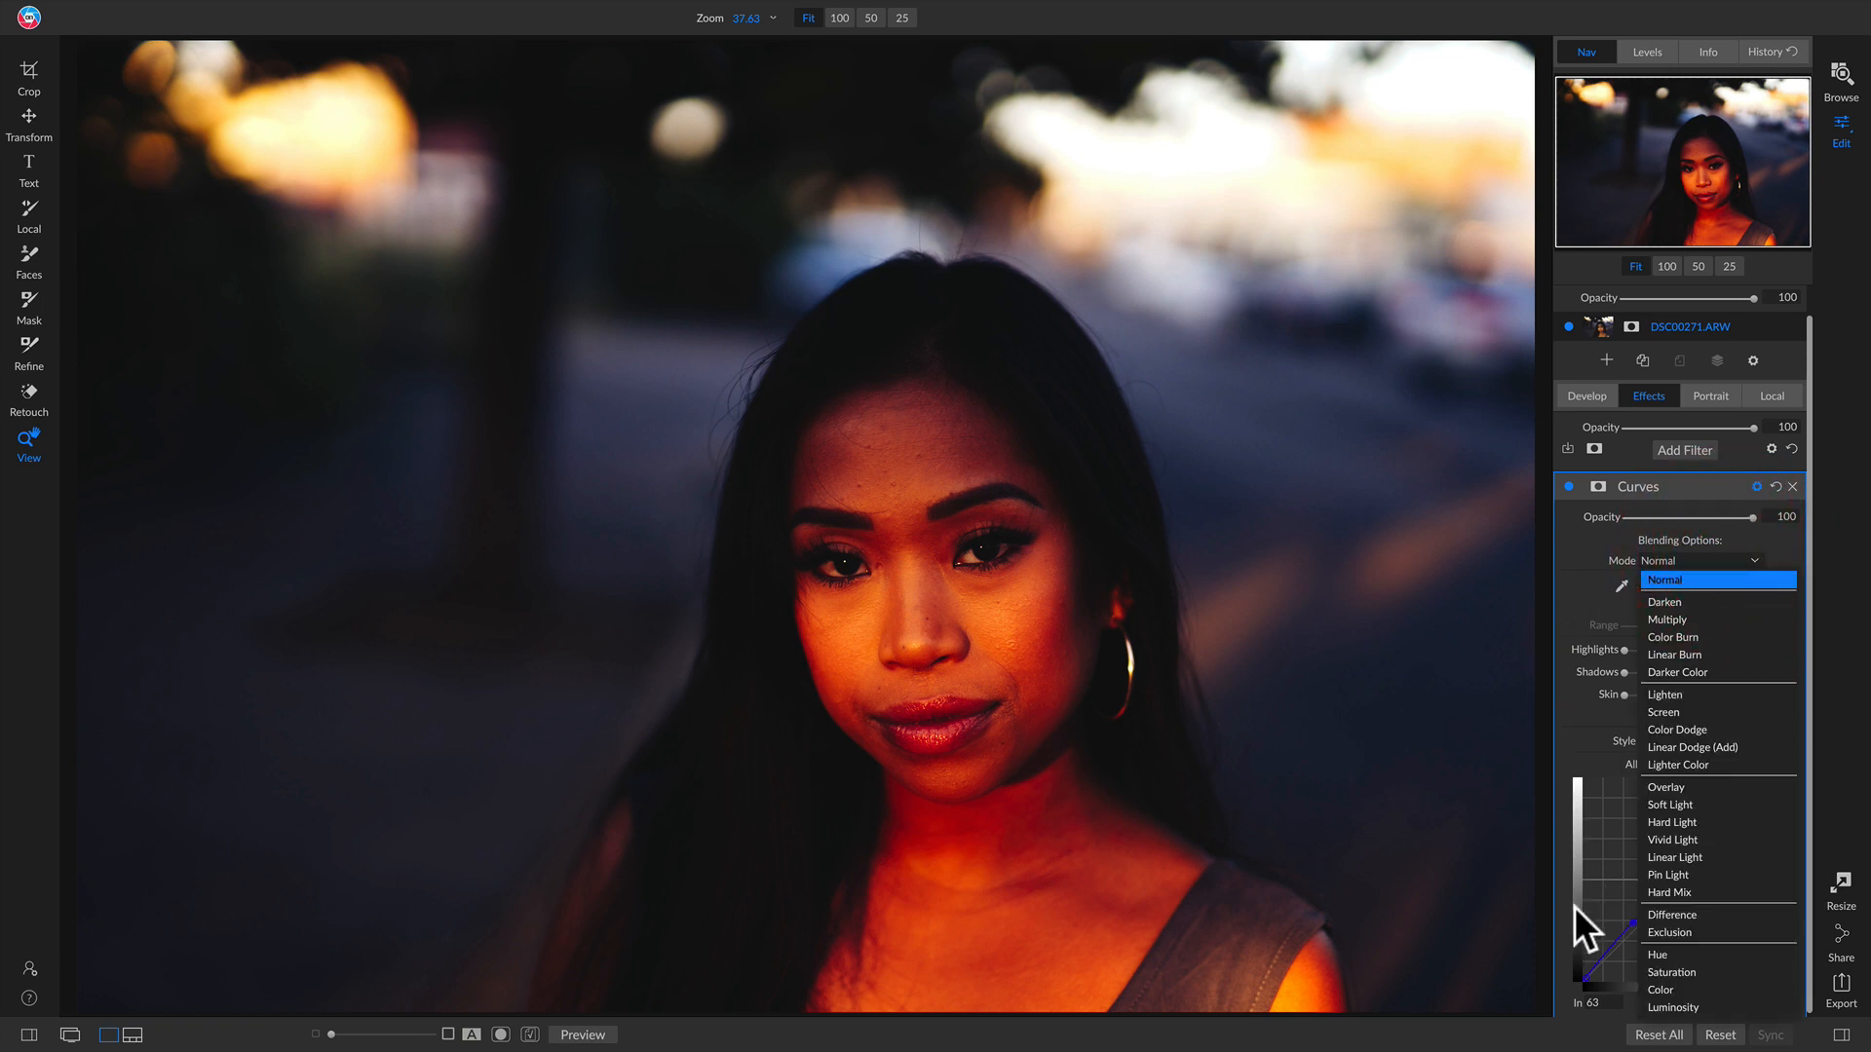
left_click(1657, 1004)
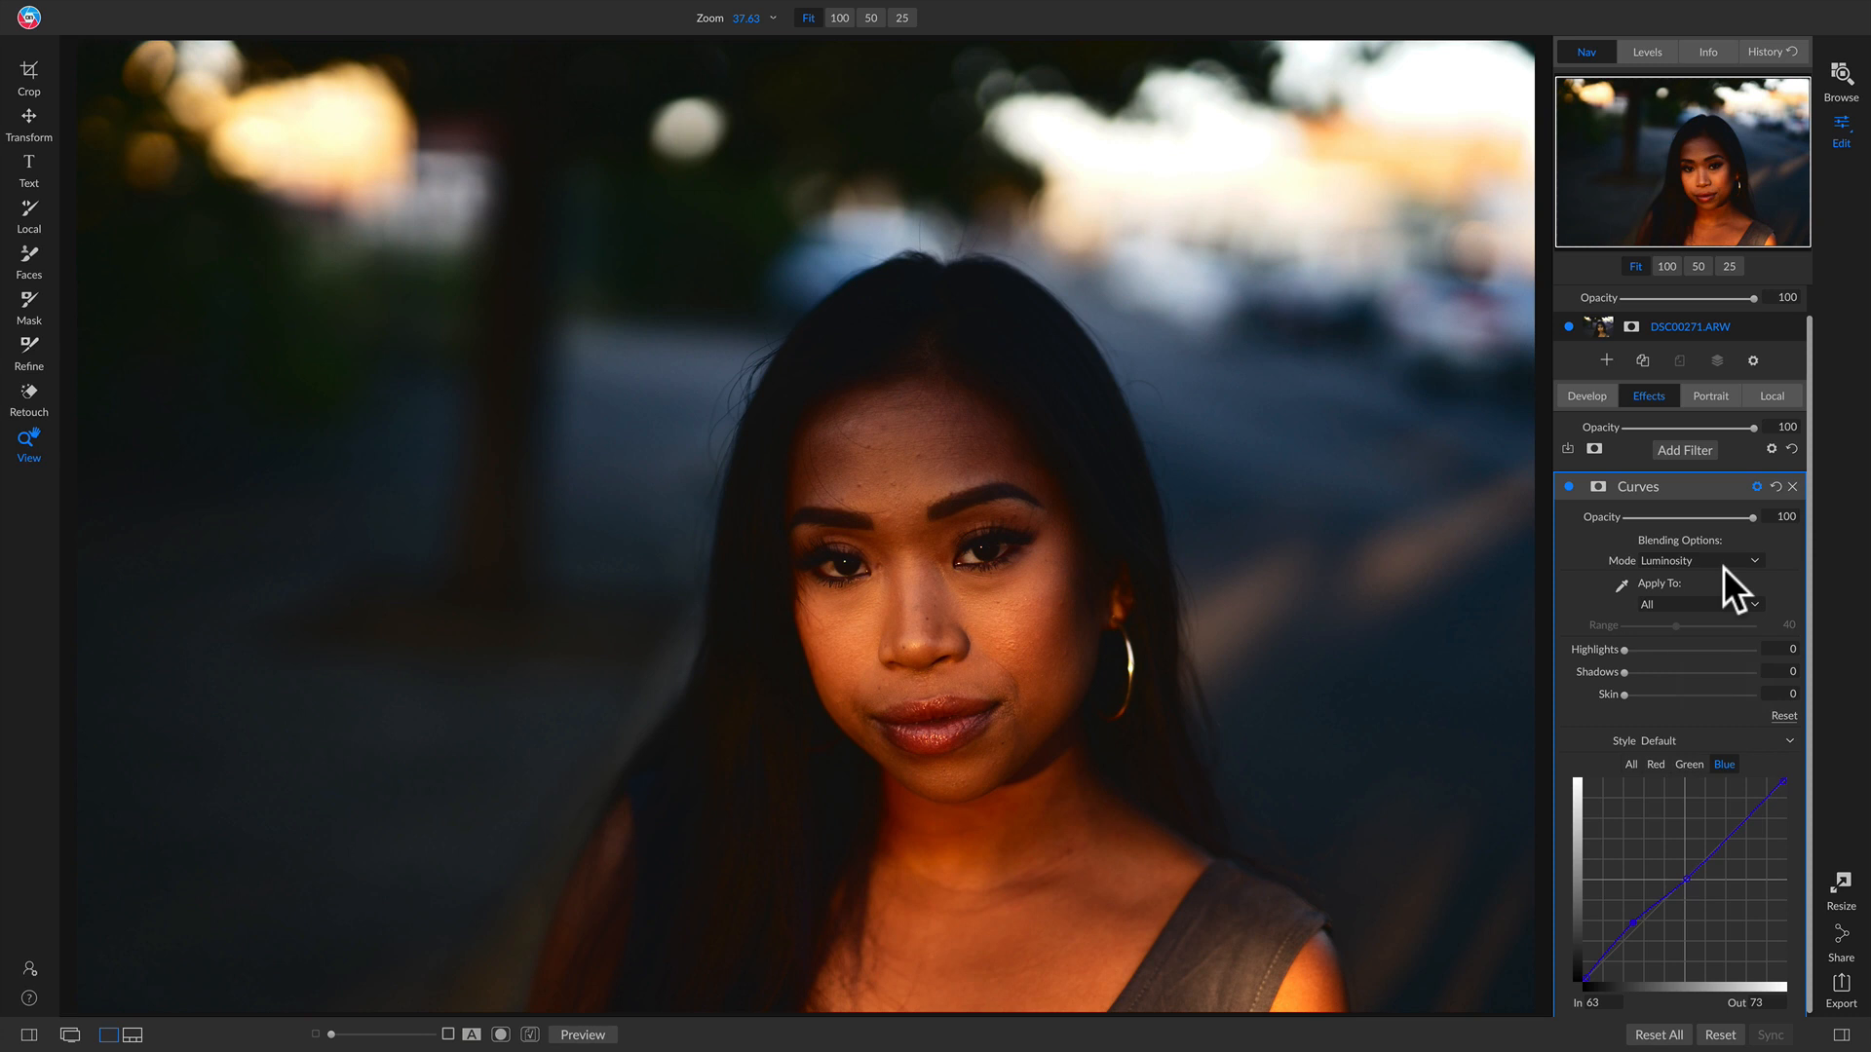
left_click(1791, 485)
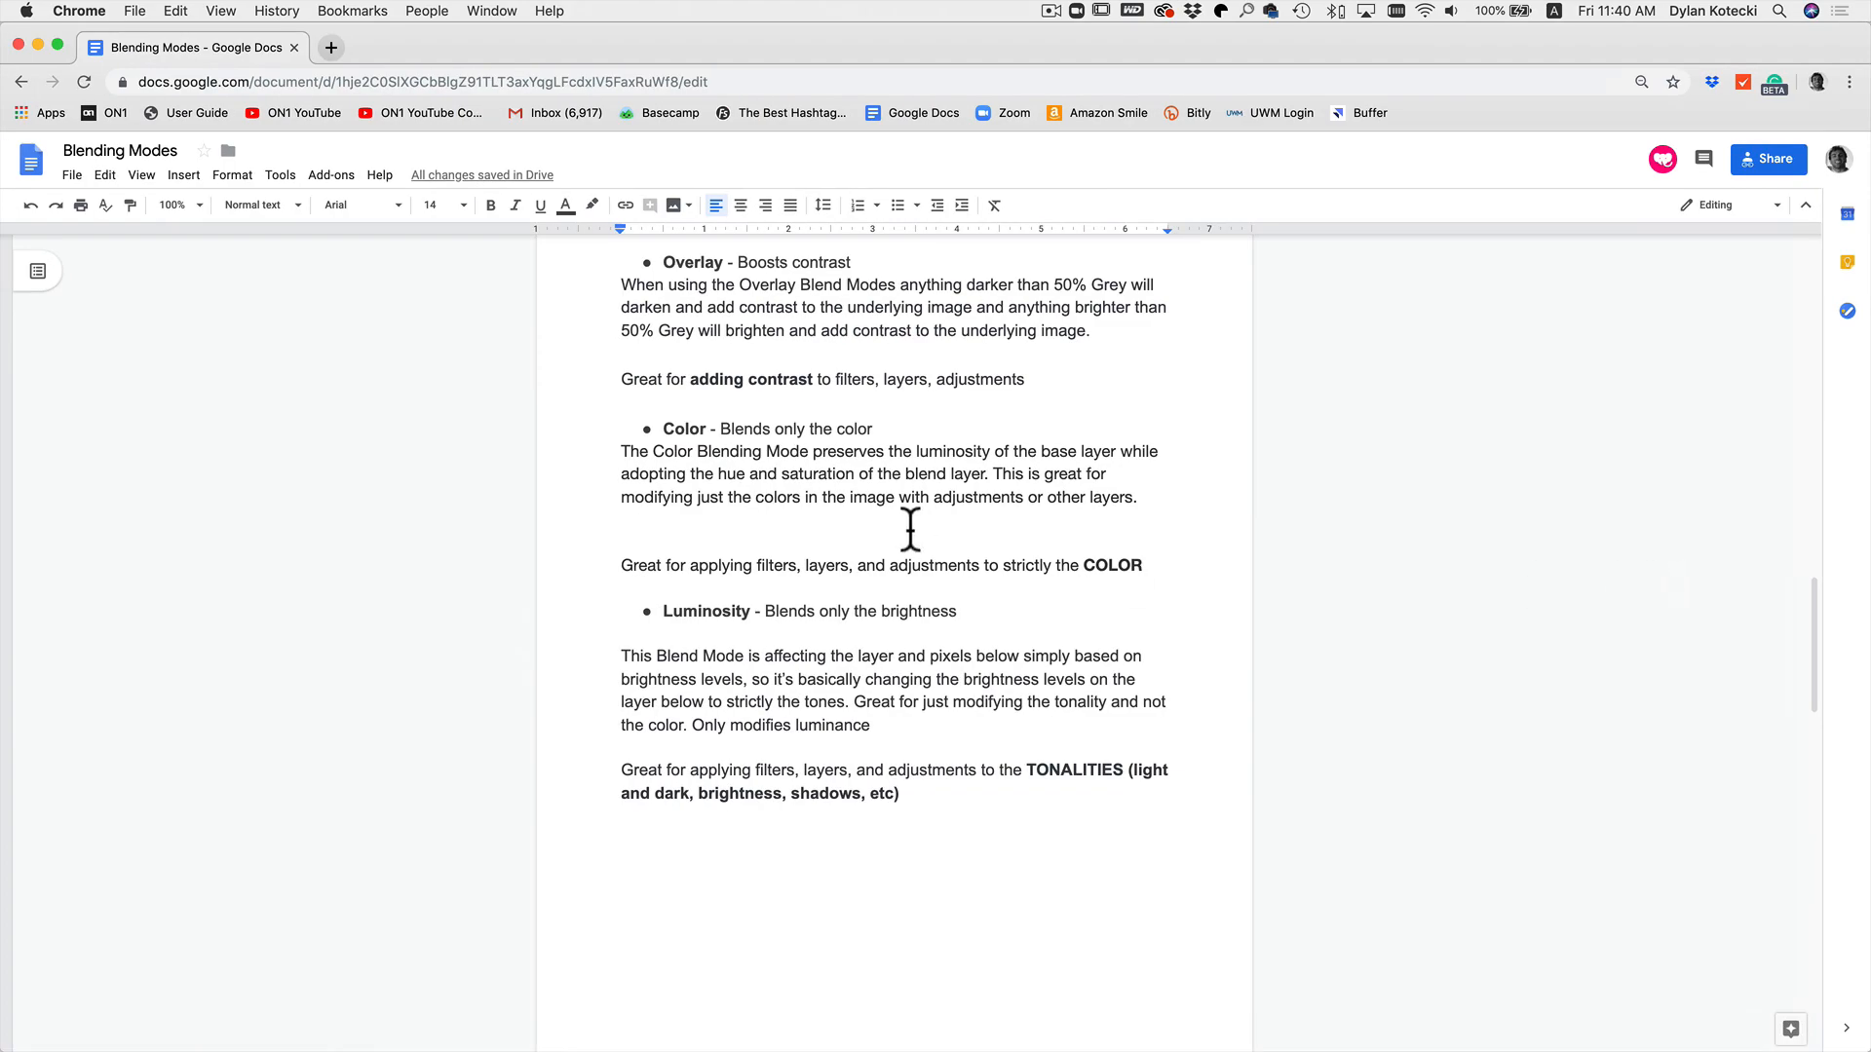
scroll(910, 526, "down", 3)
scroll(910, 516, "down", 6)
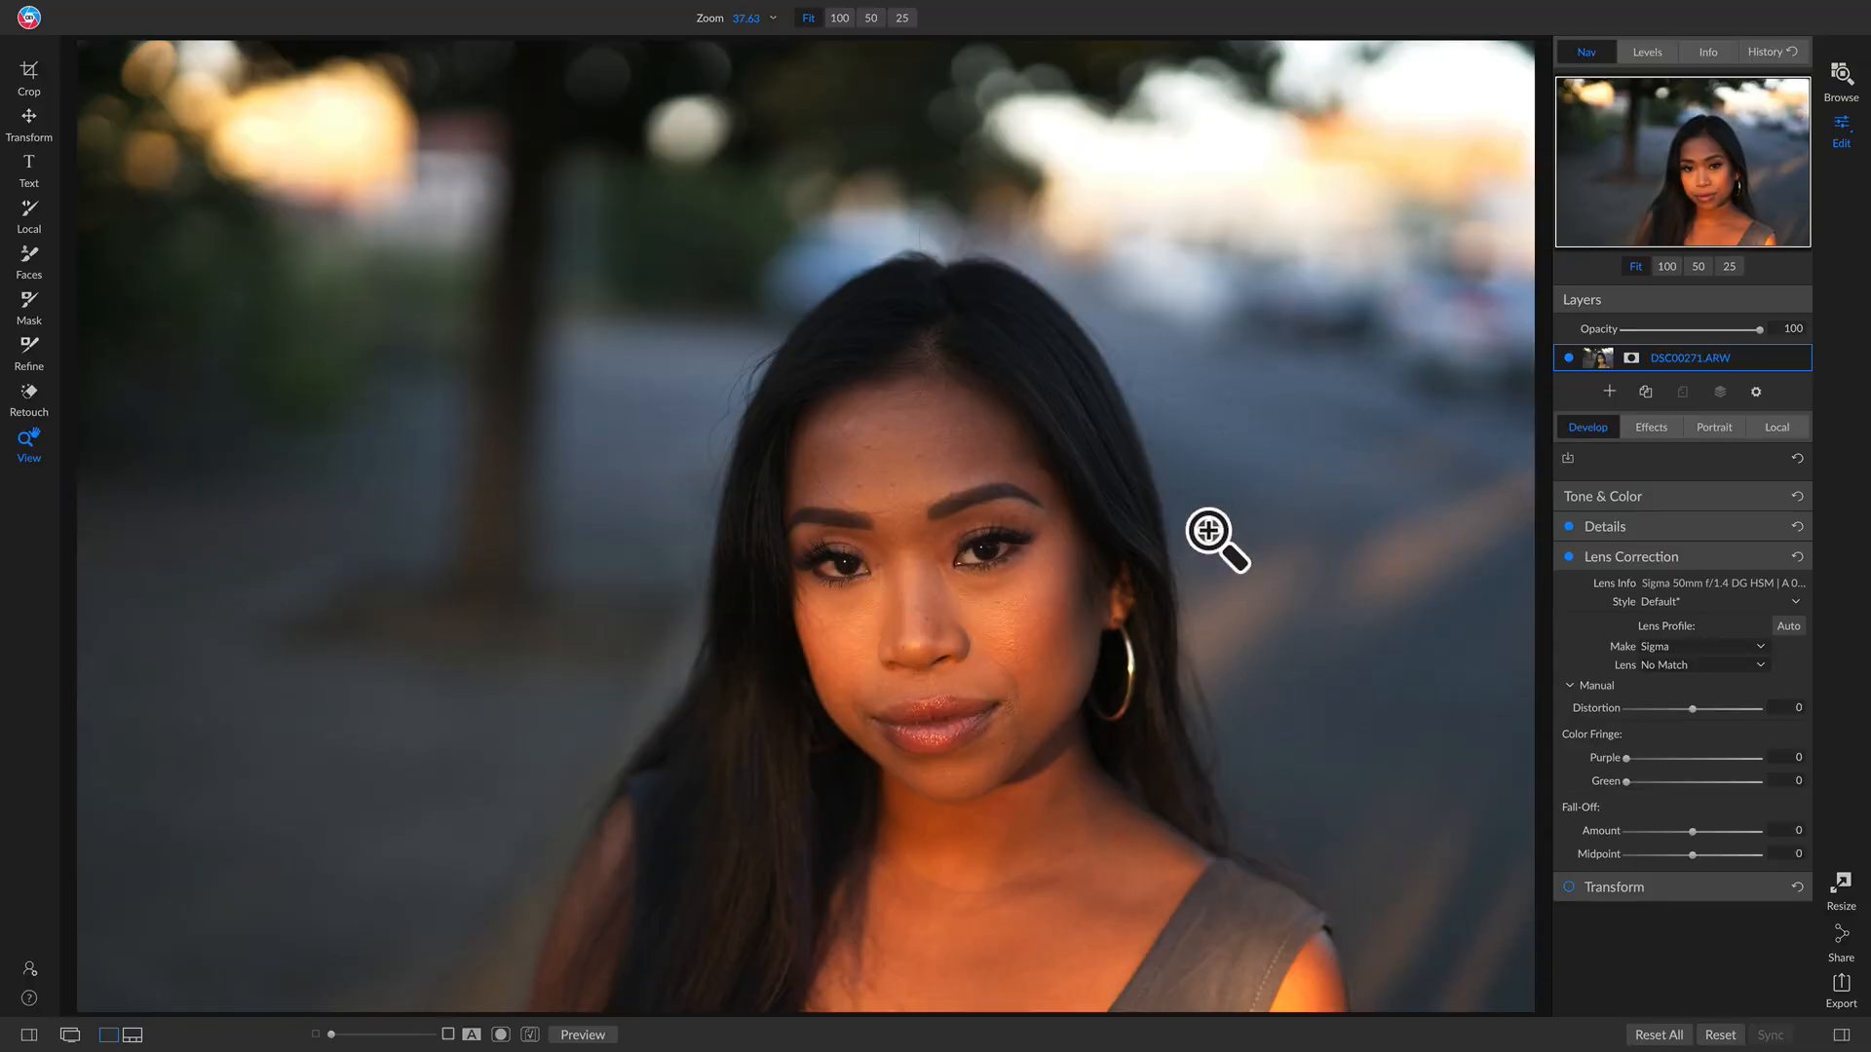
Step: Drag the Greyscale.jpg image from the filmstrip onto the portrait as a new layer
key("f")
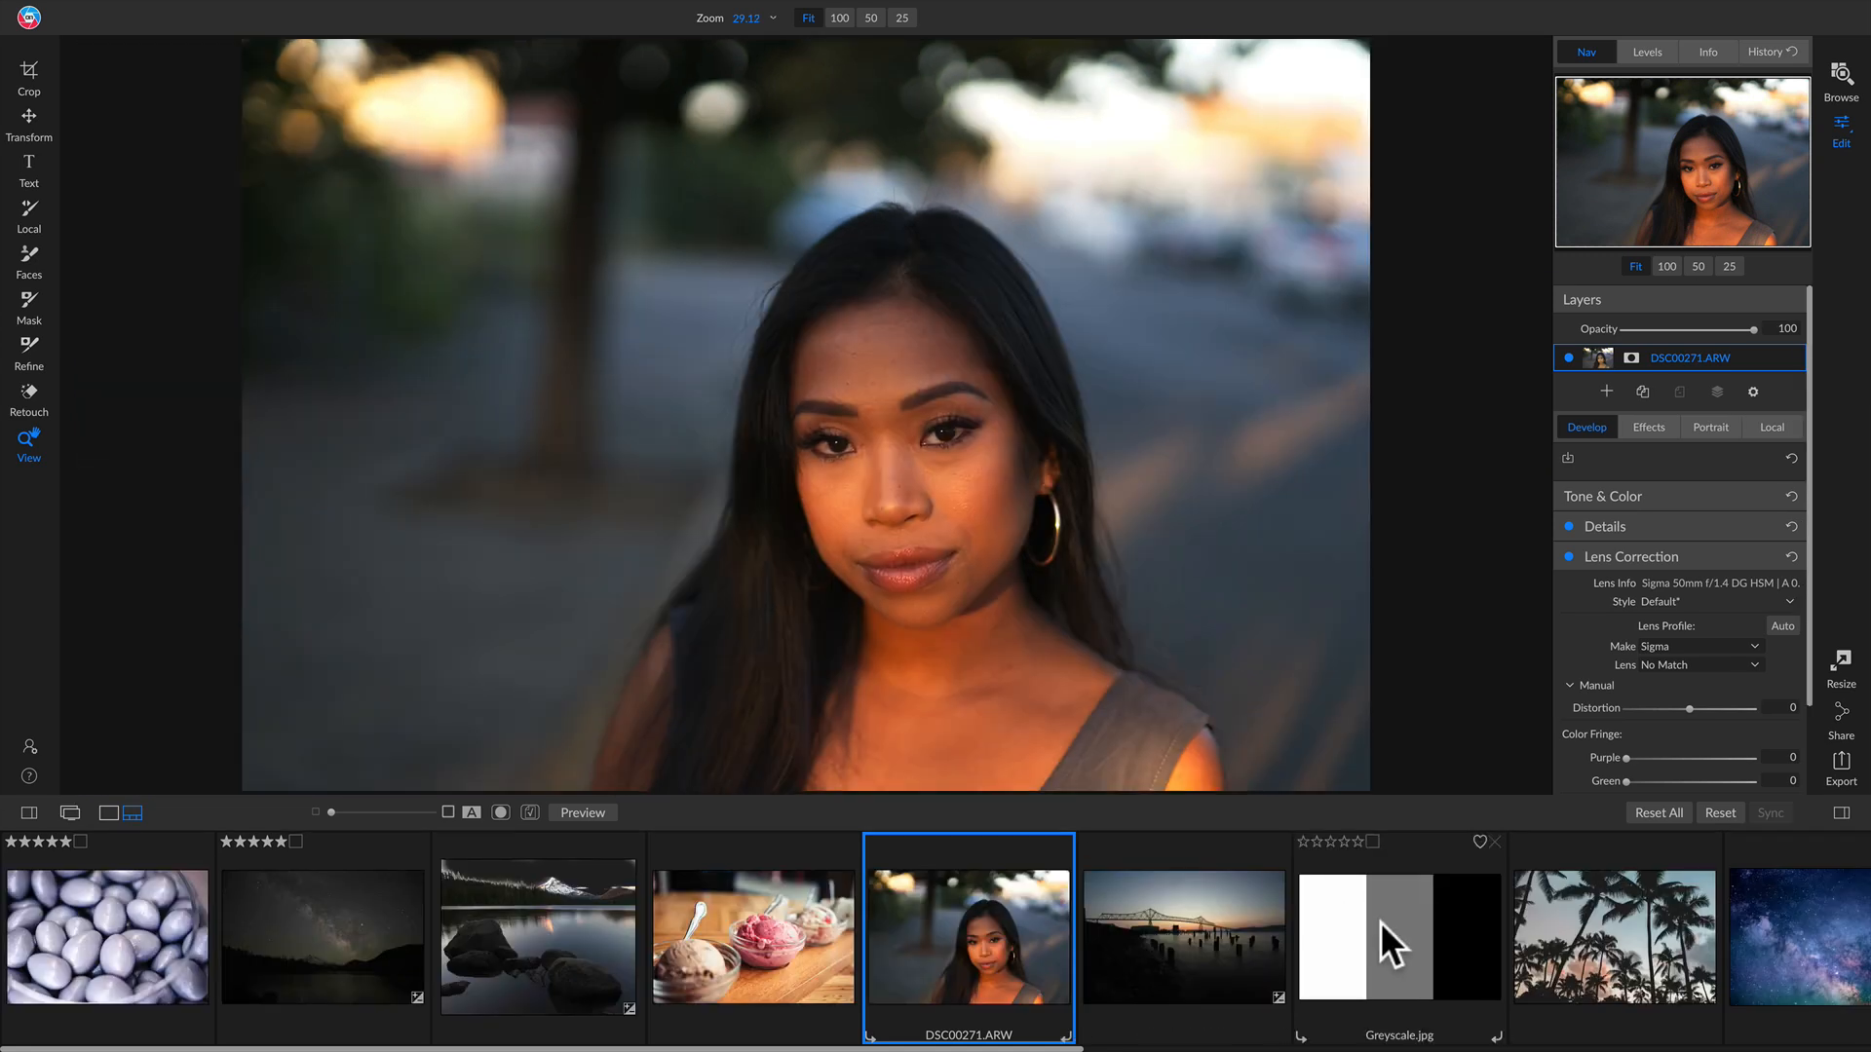
left_click_drag(1391, 944, 949, 469)
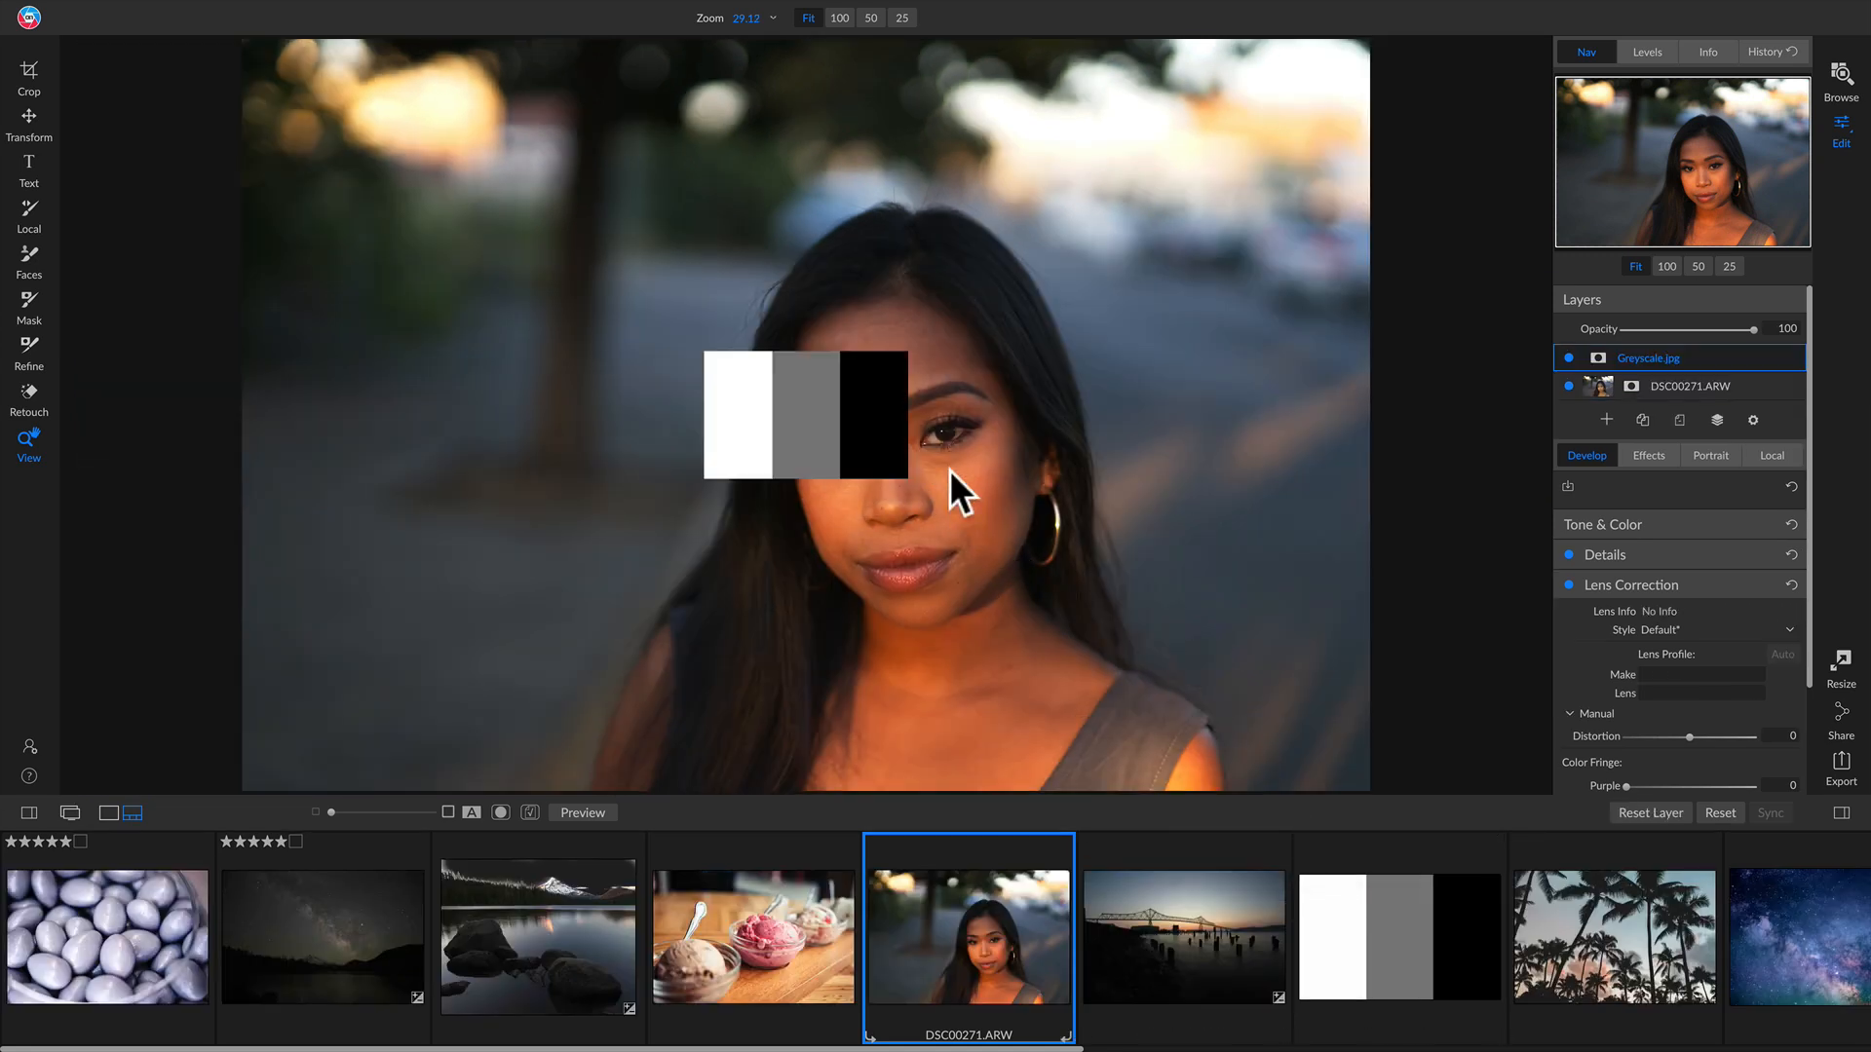
key("f")
Step: Enlarge the greyscale layer with the Transform tool and position it over the face
key("v")
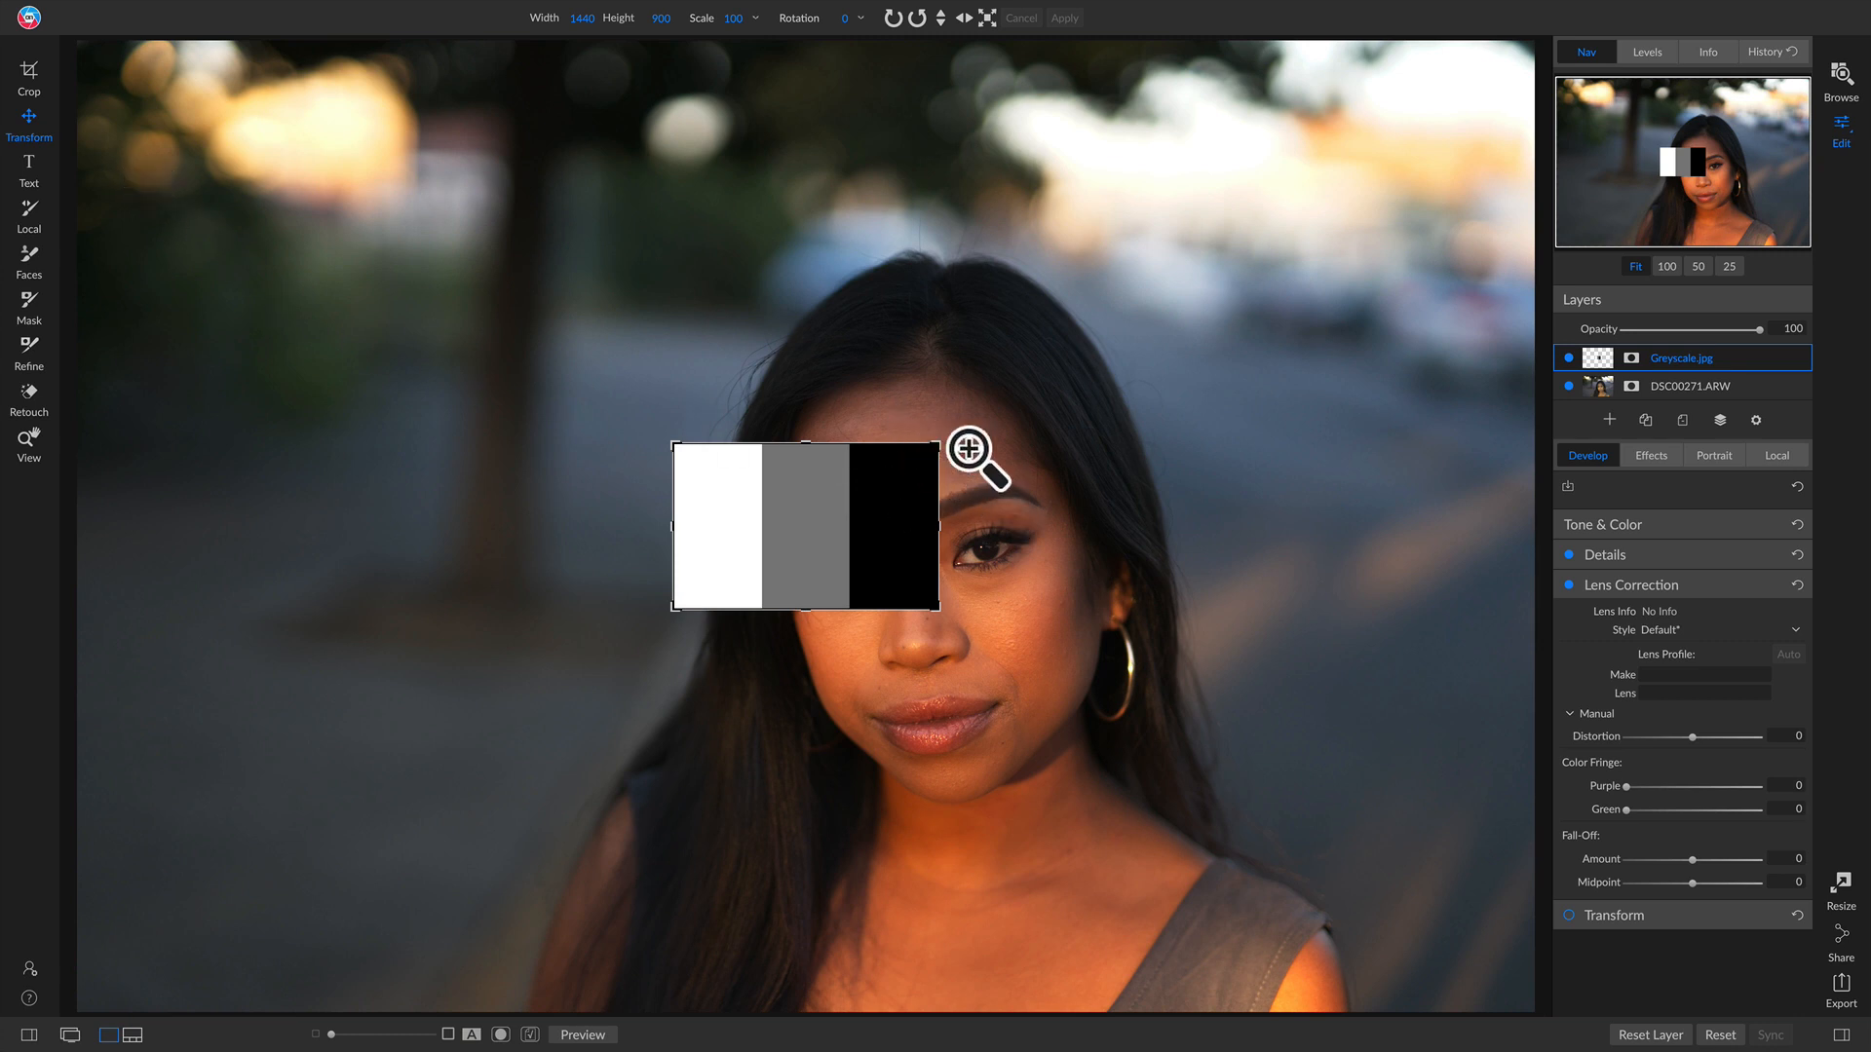
left_click_drag(937, 443, 1357, 281)
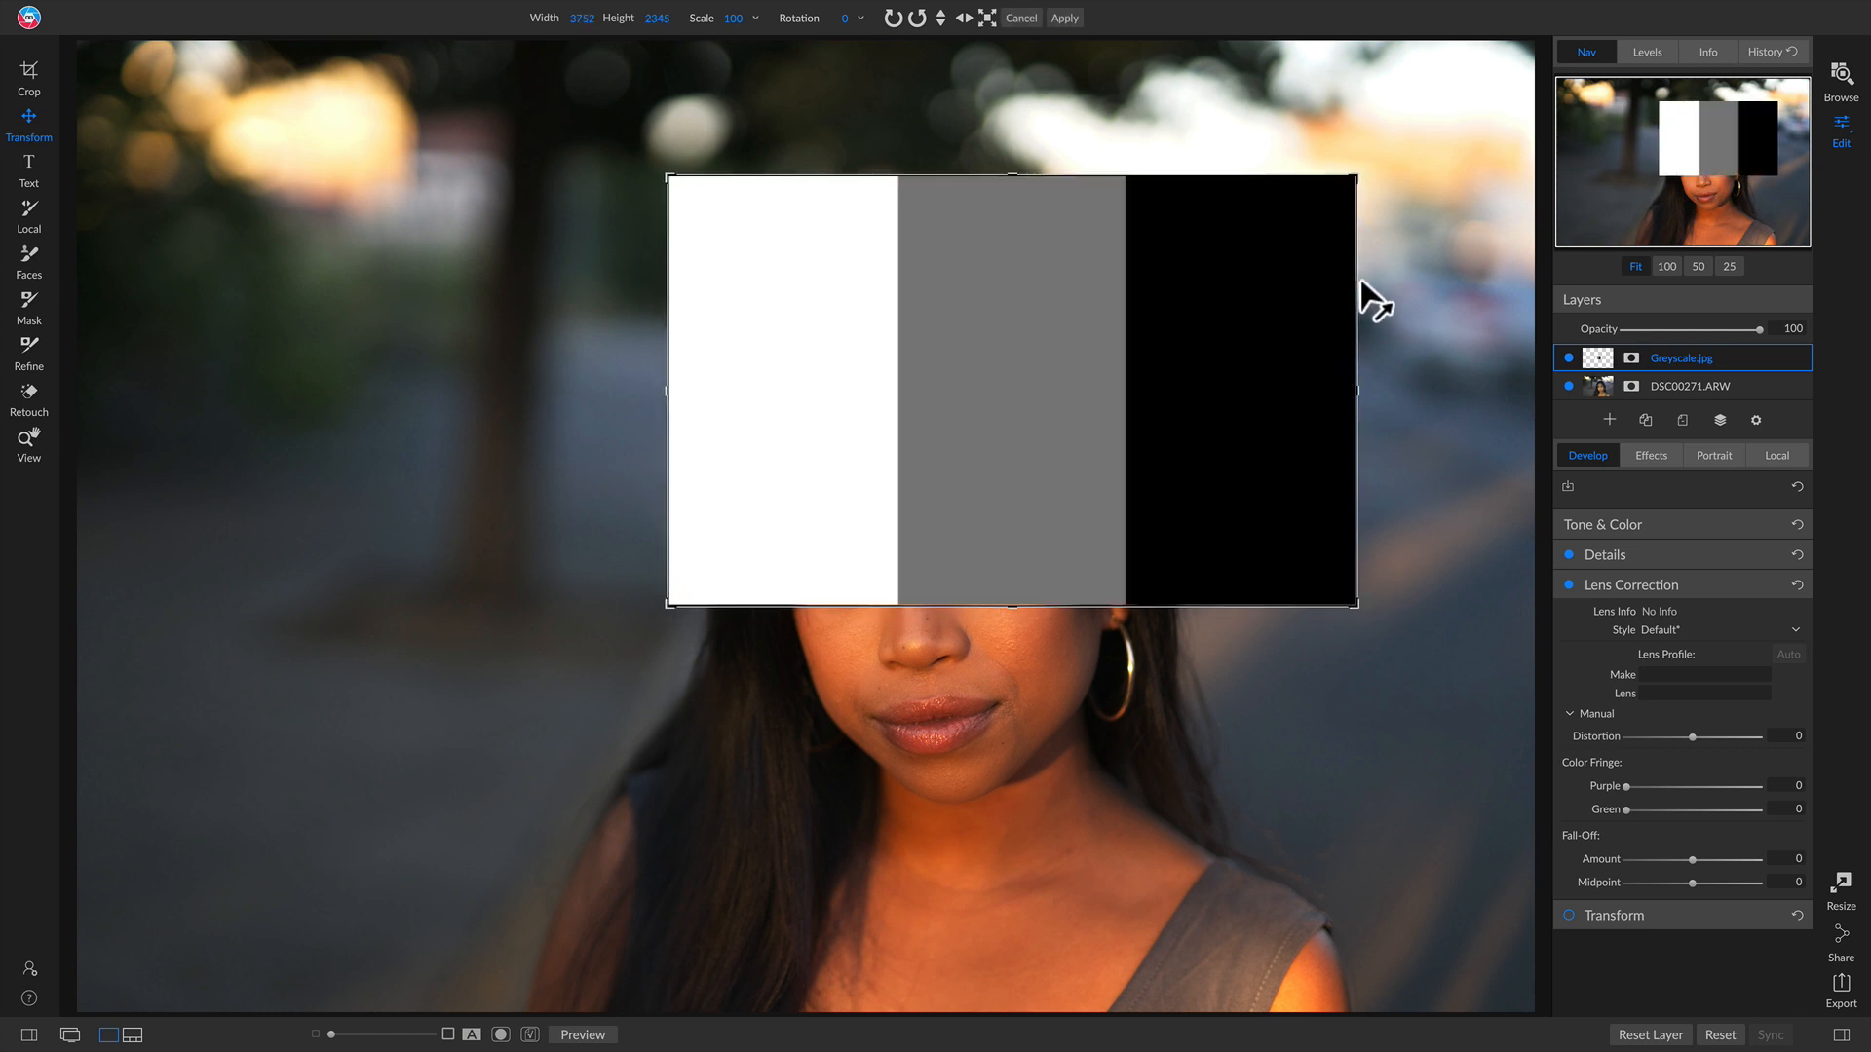
left_click_drag(1117, 435, 1062, 529)
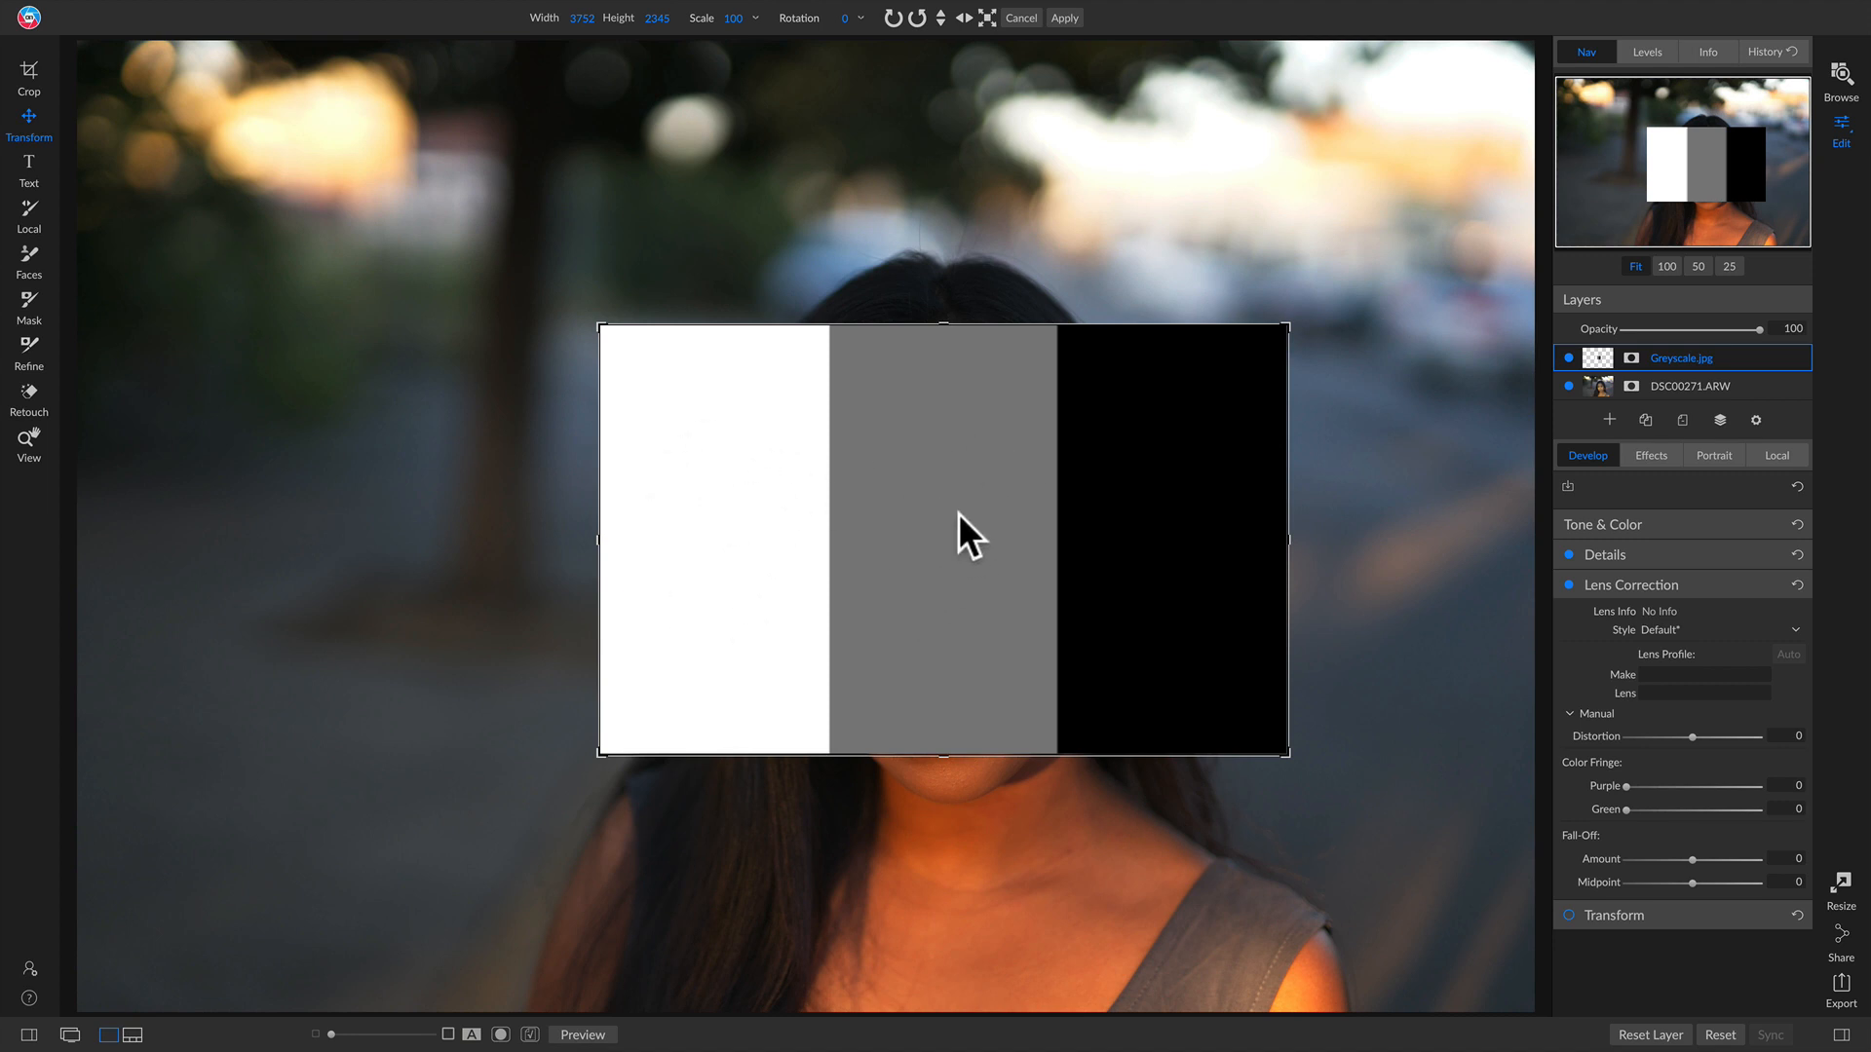
left_click(1173, 540)
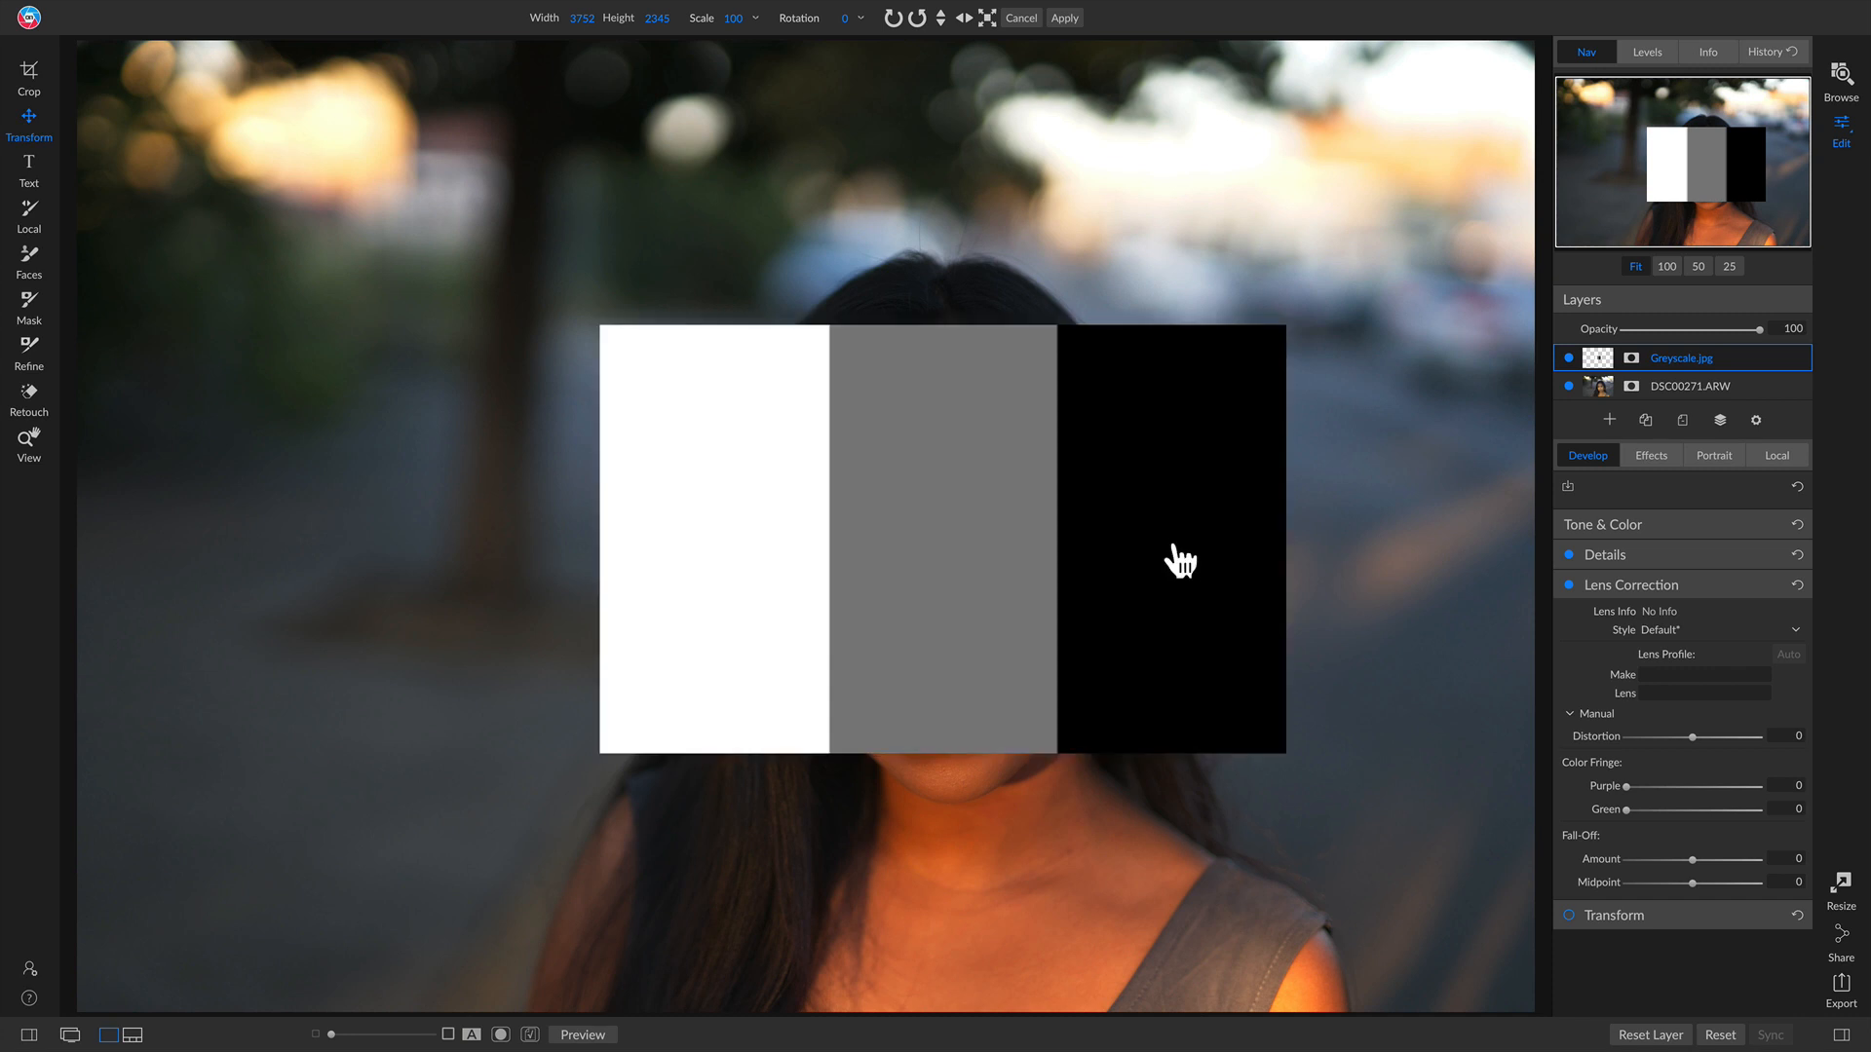
key("ctrl+Left")
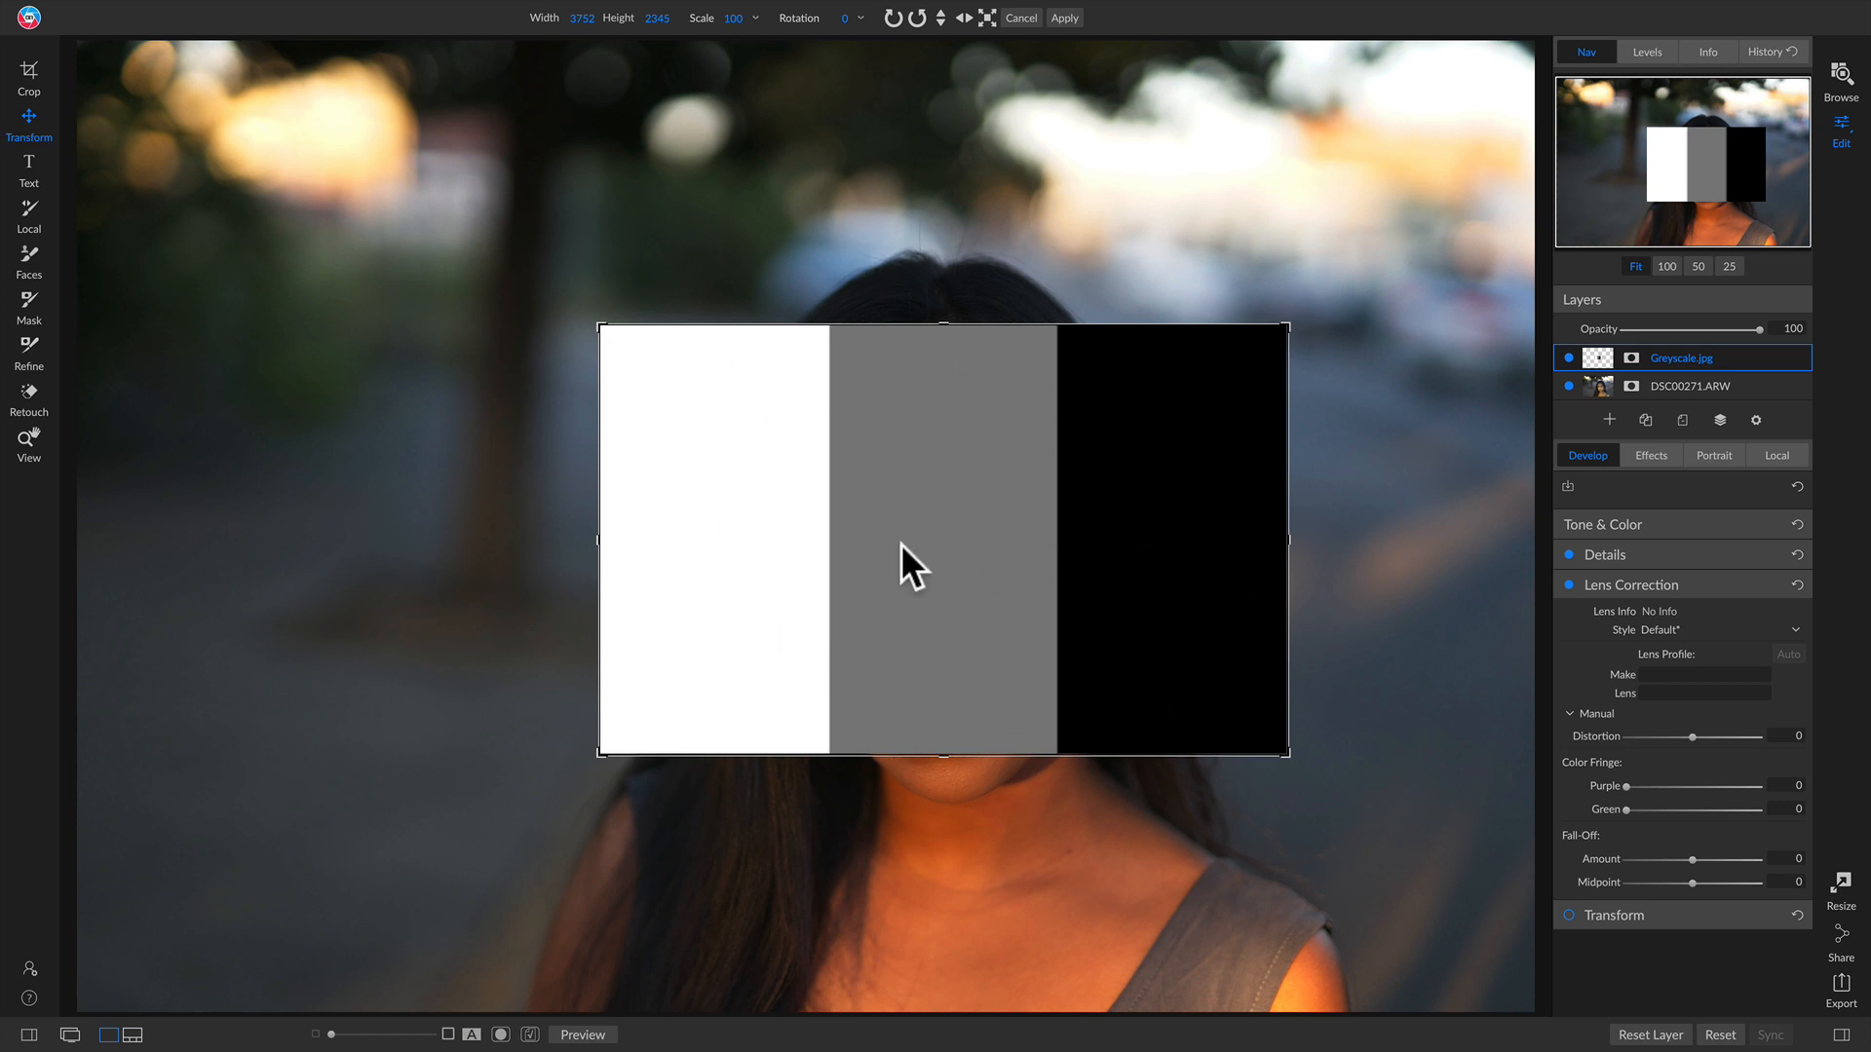
Step: Set the greyscale layer's blend mode to Darken and nudge the layer slightly left
left_click(1755, 419)
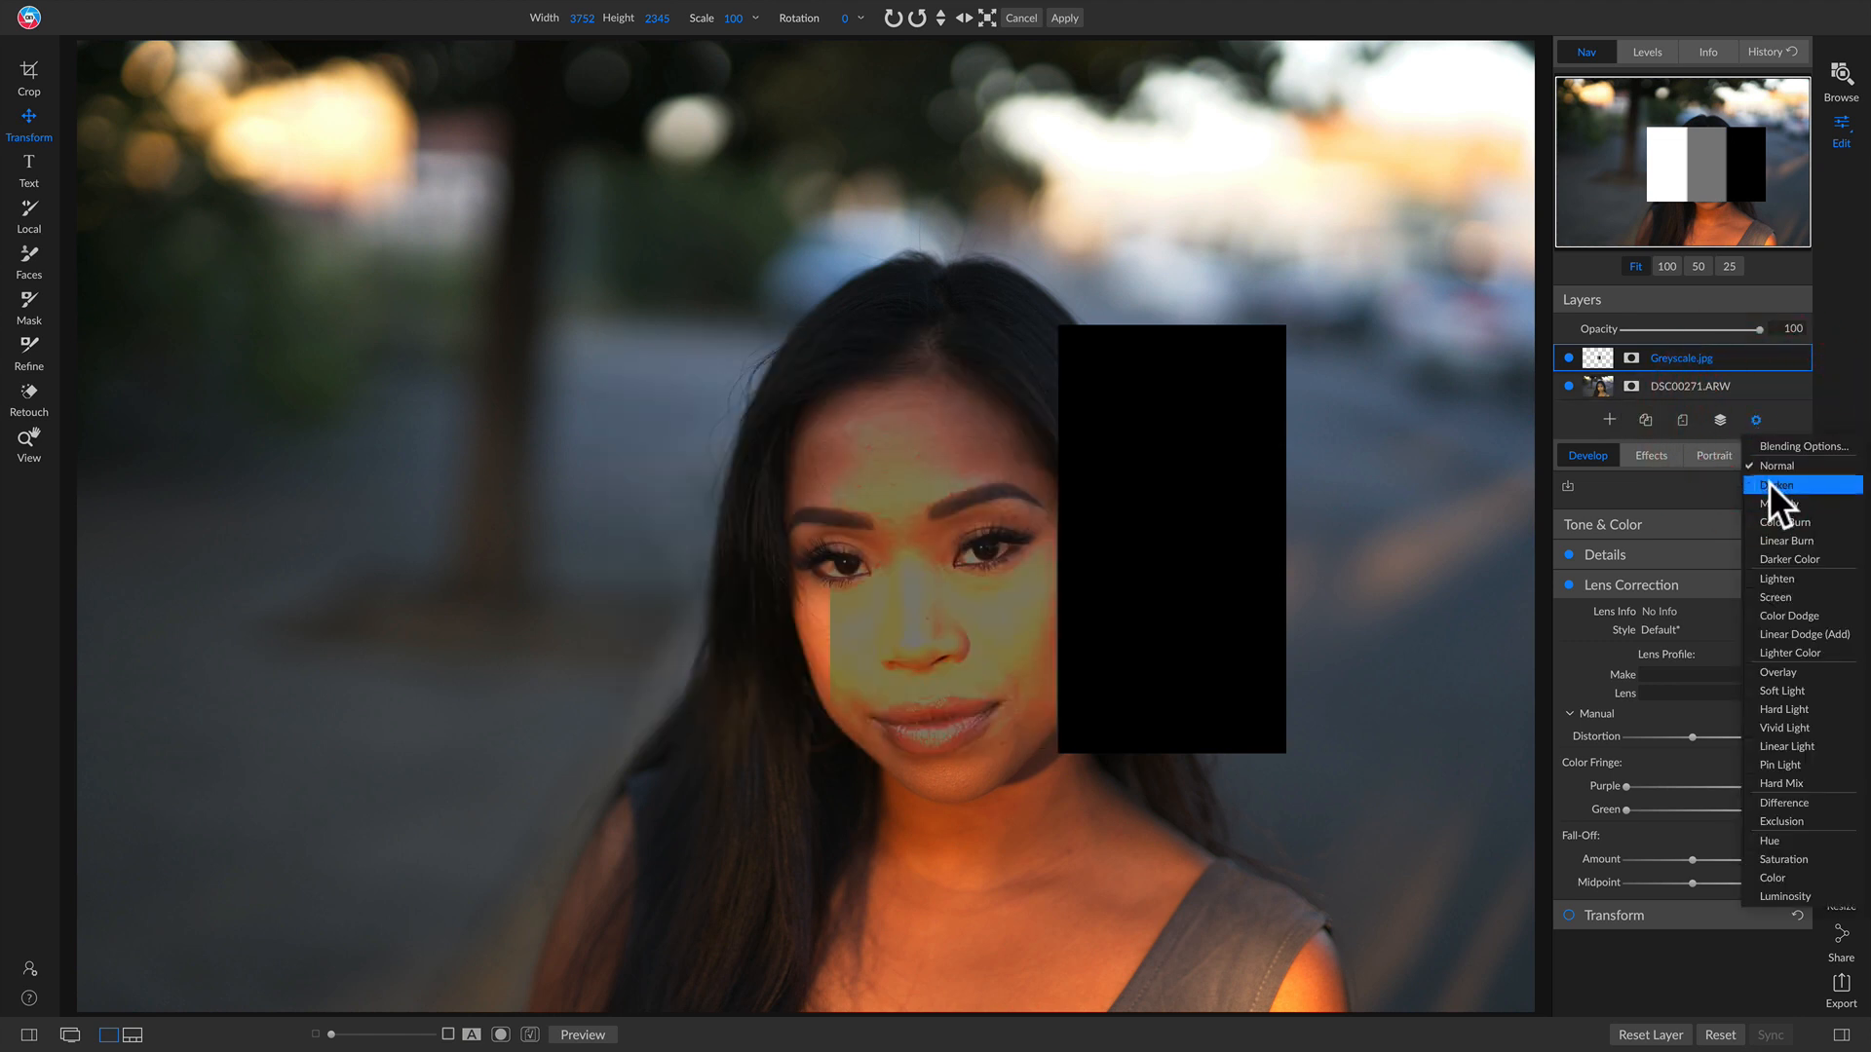
left_click(1768, 484)
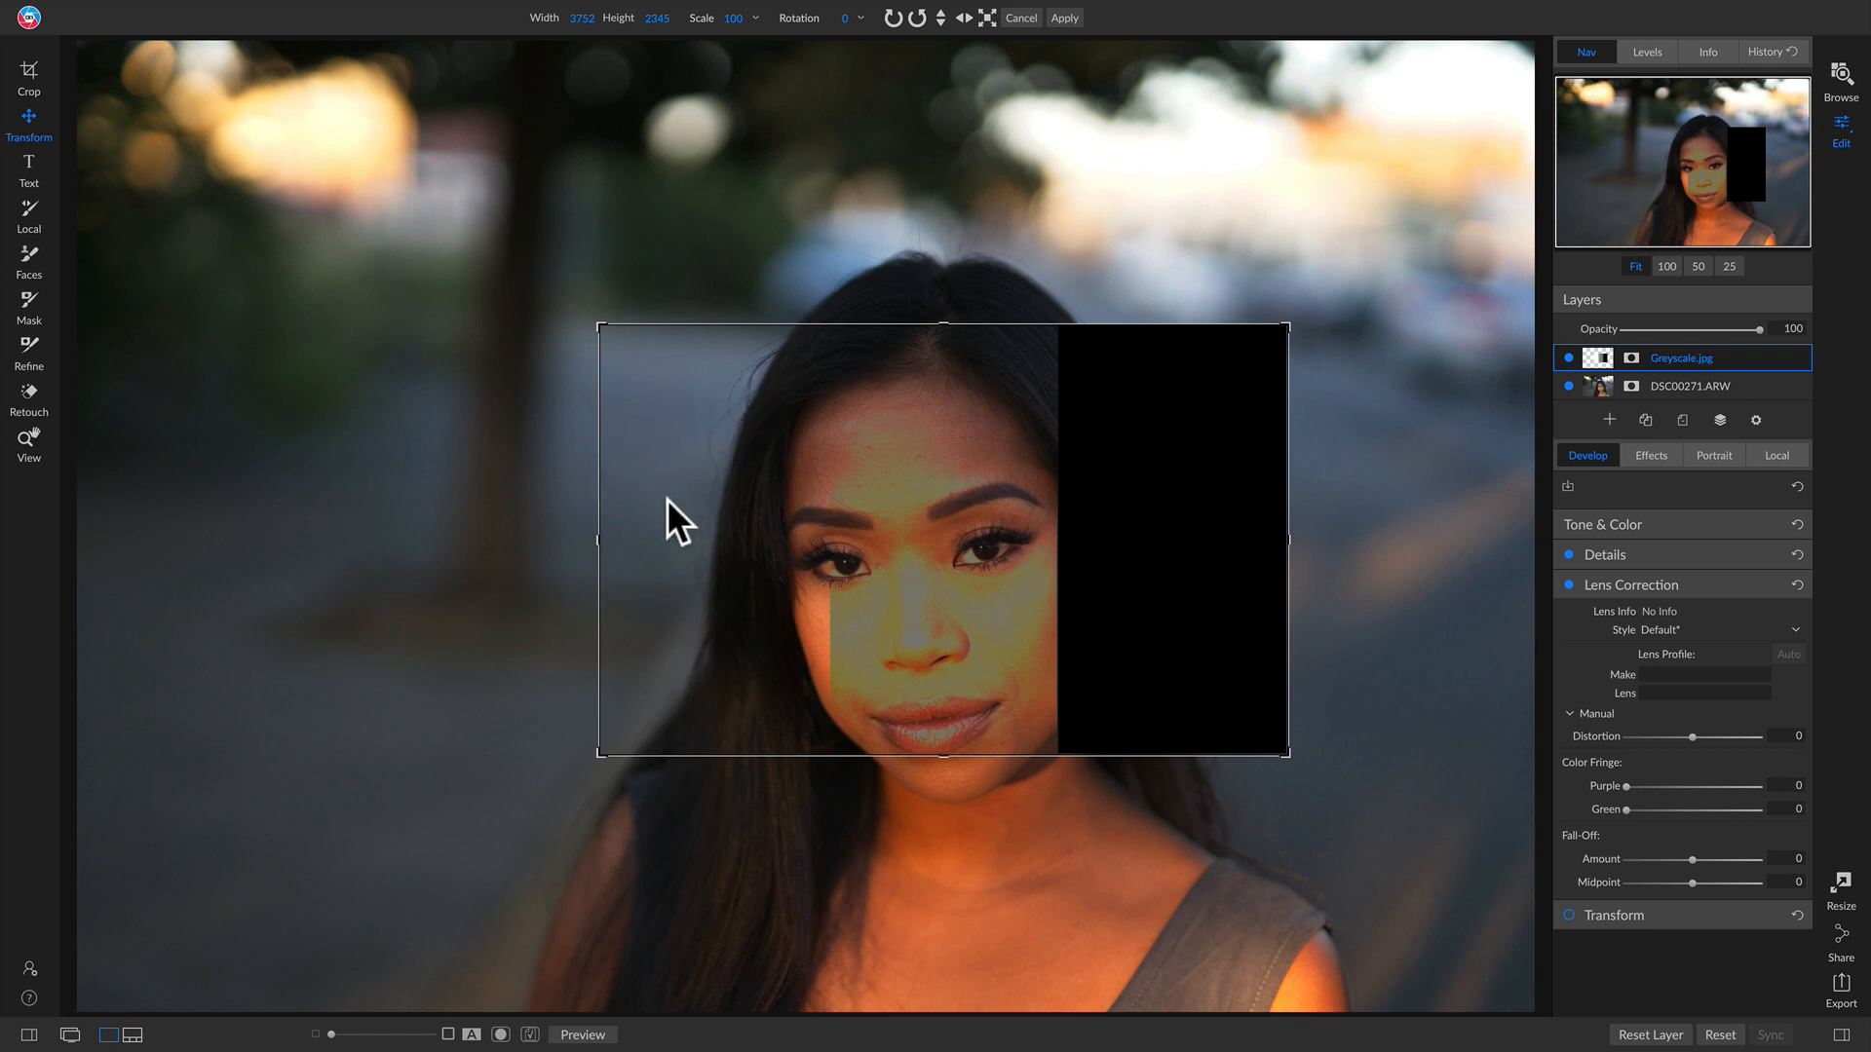
left_click_drag(979, 573, 918, 588)
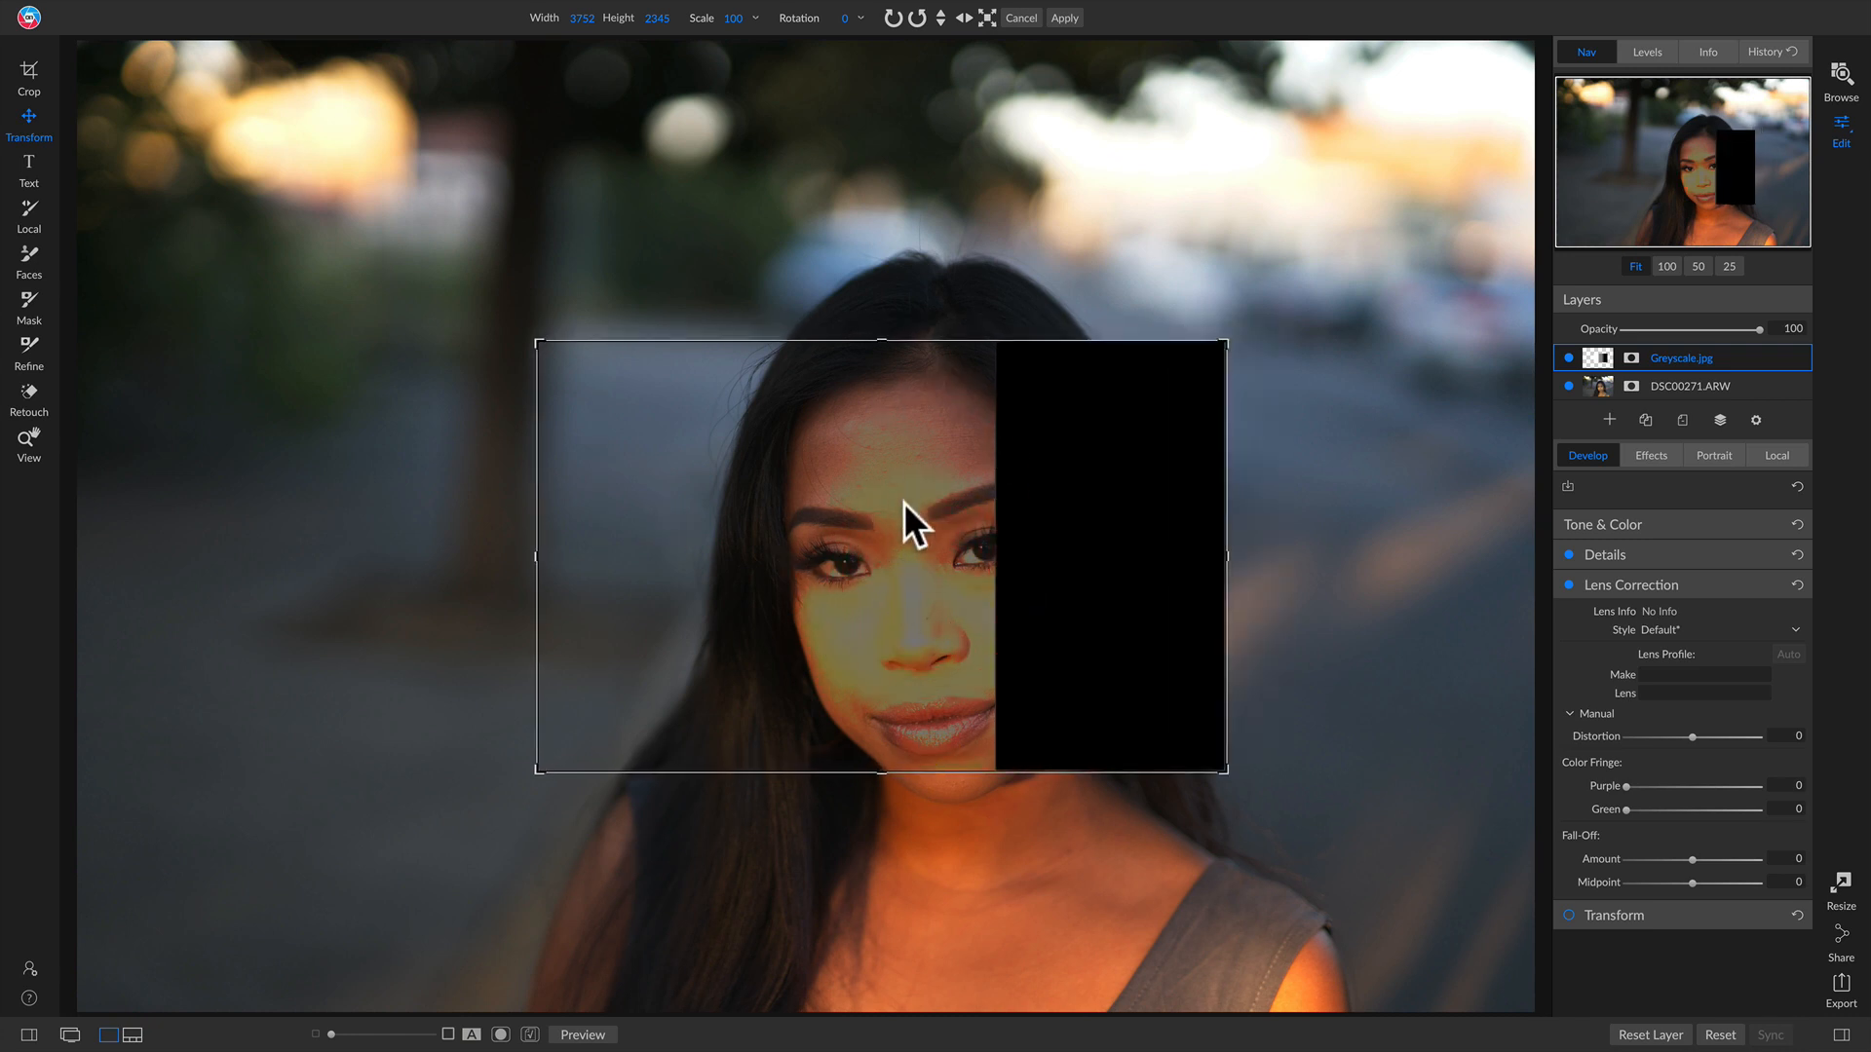
Step: Move the greyscale layer across the face and background, finally placing it over the face
left_click_drag(916, 628, 1101, 652)
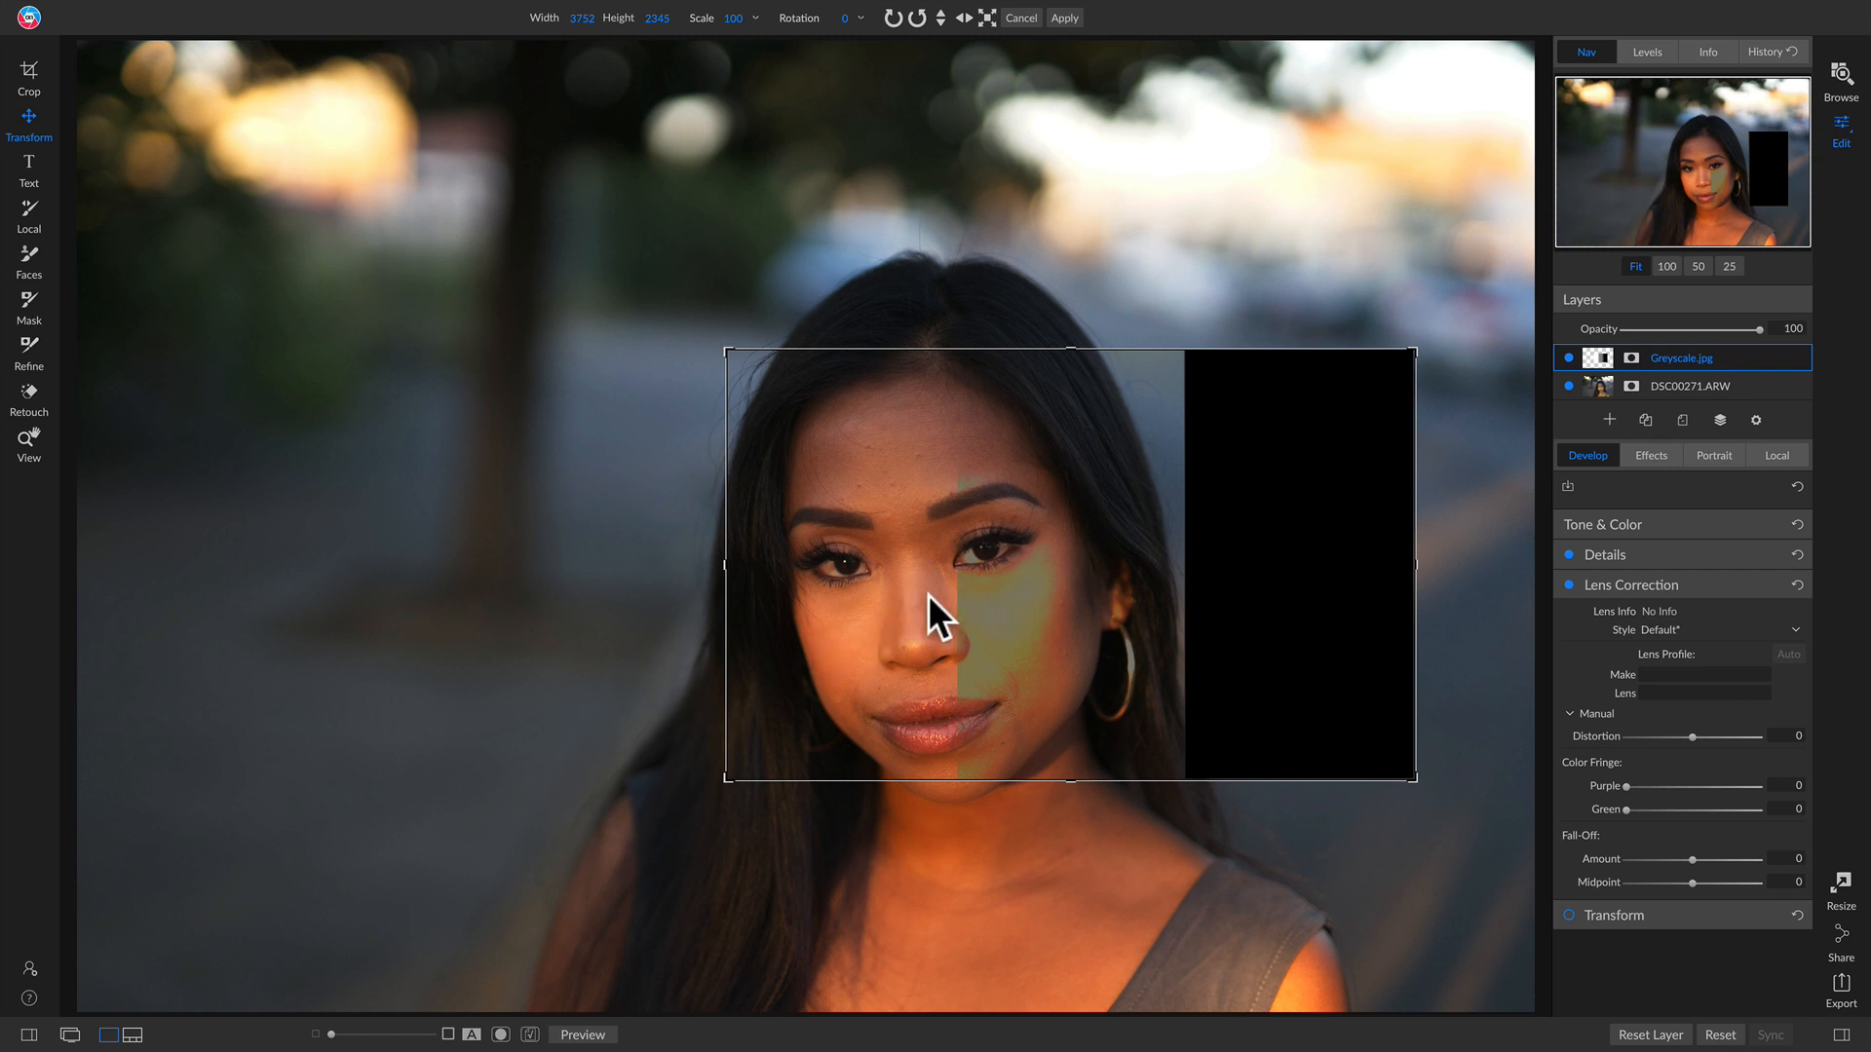
left_click_drag(1097, 592, 1047, 499)
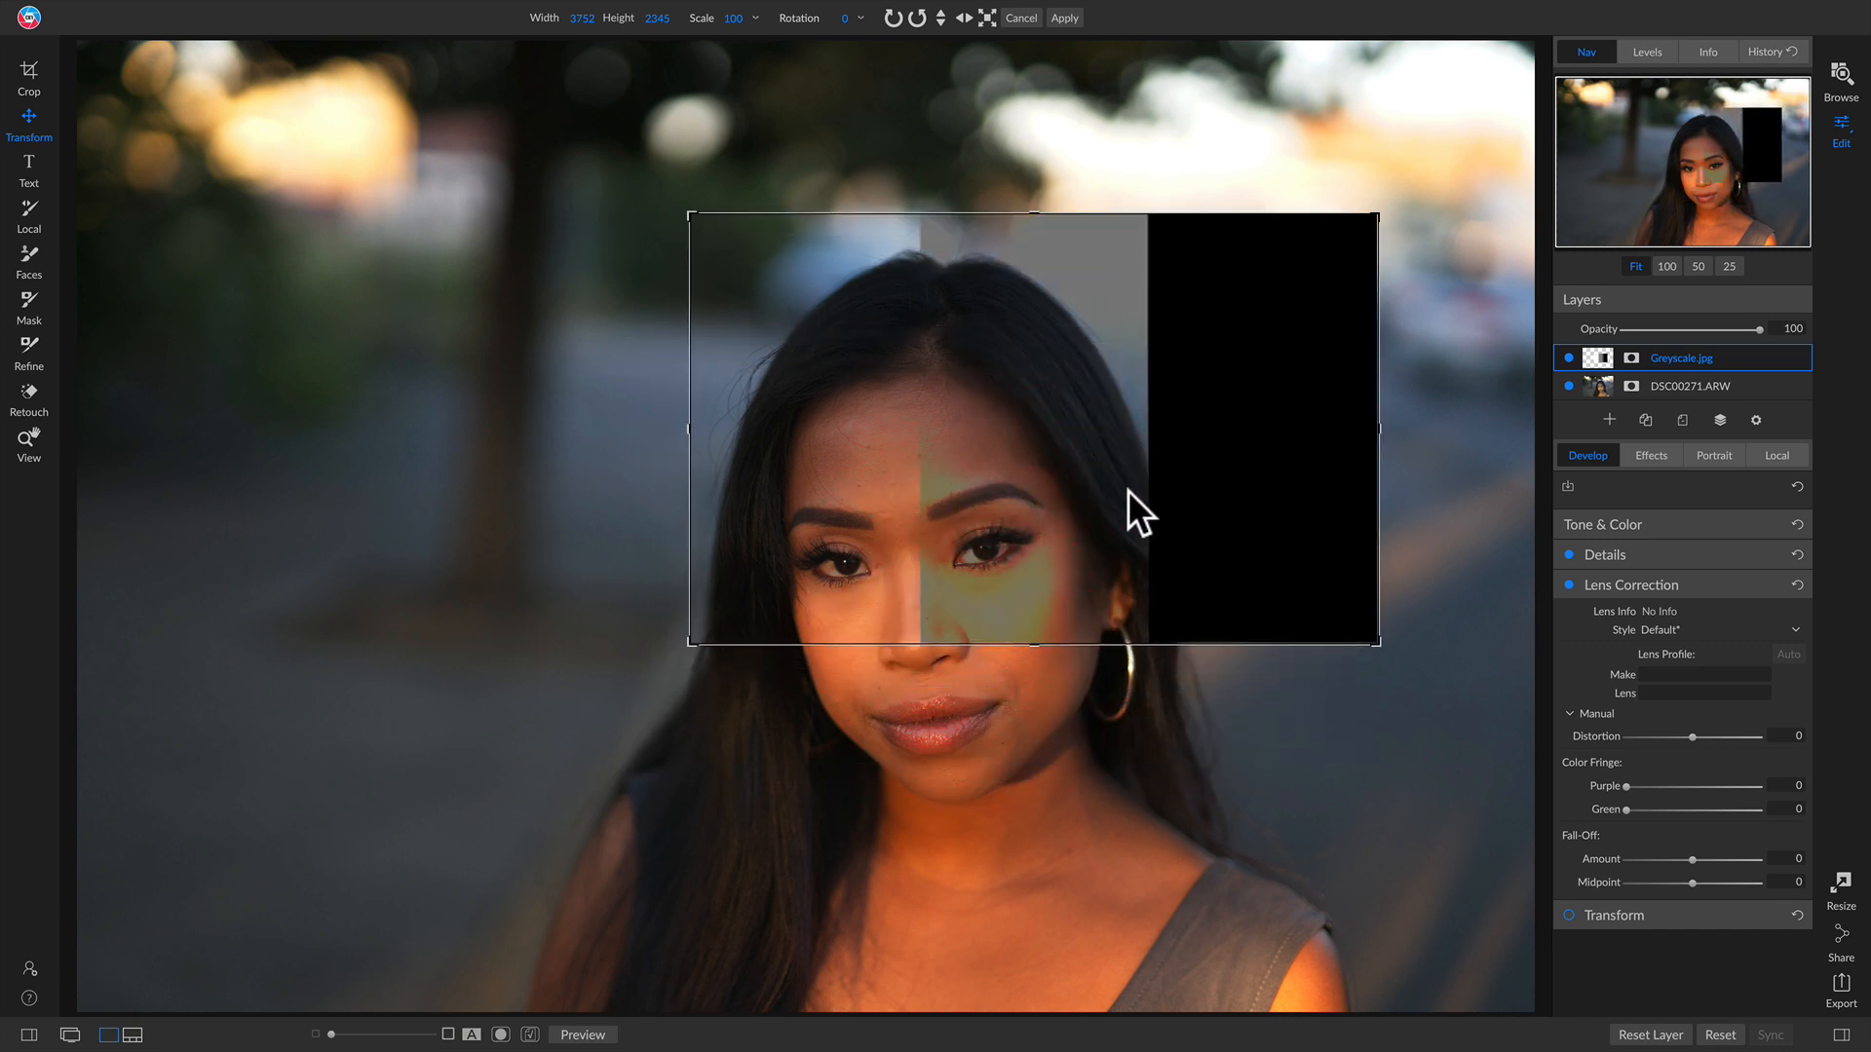
left_click_drag(1021, 335, 1088, 322)
left_click_drag(1235, 389, 1208, 454)
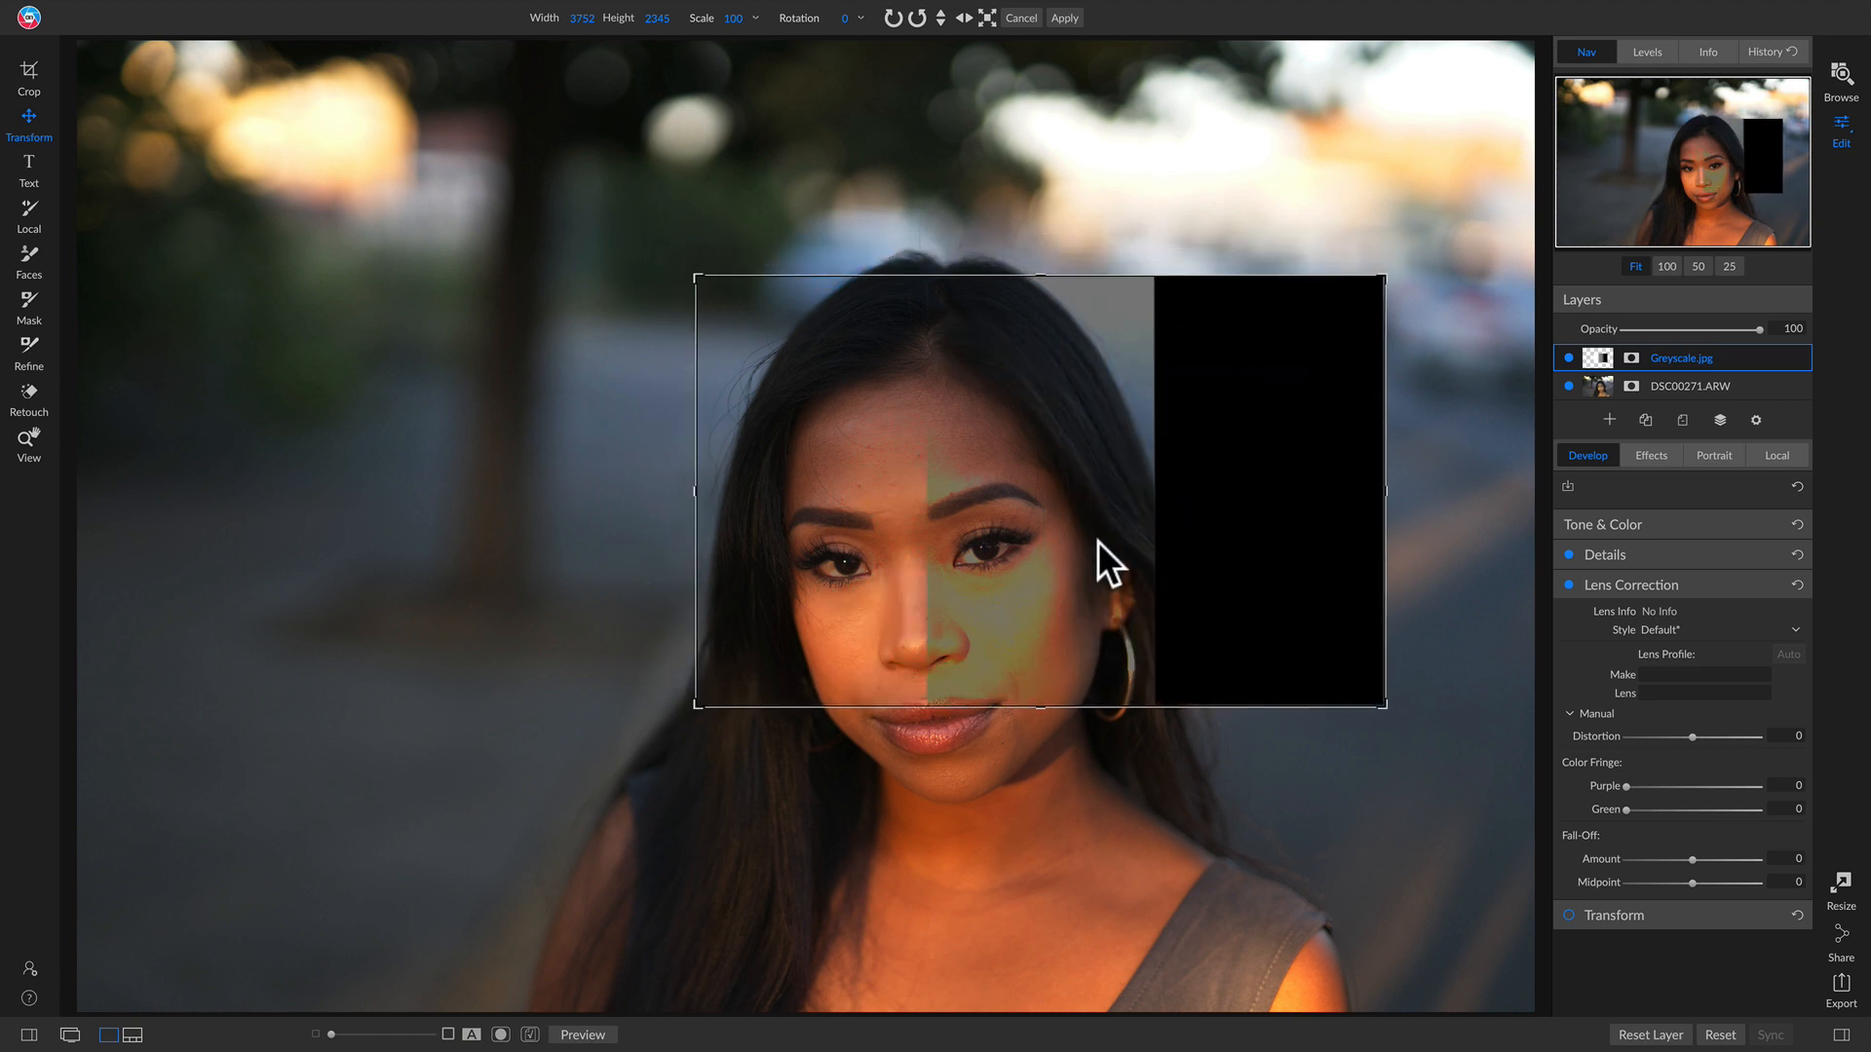
left_click_drag(1105, 538, 900, 525)
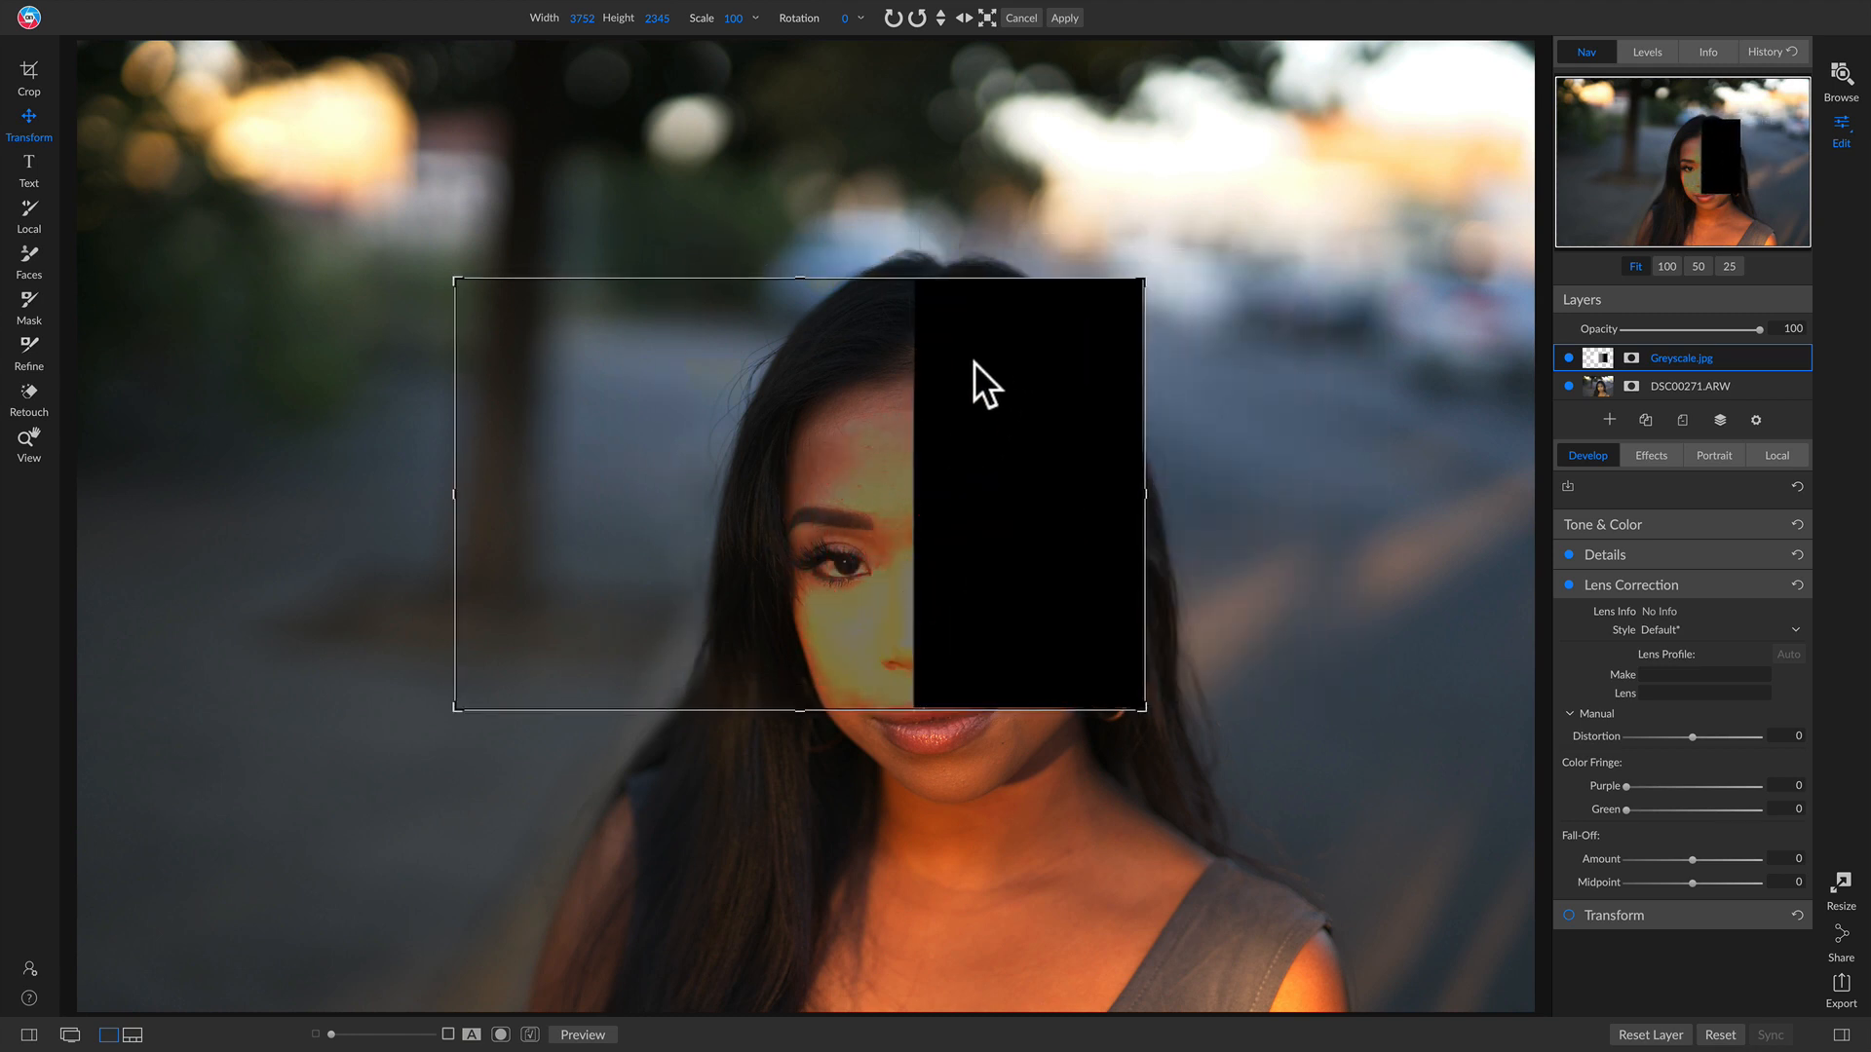
left_click_drag(1049, 436, 663, 413)
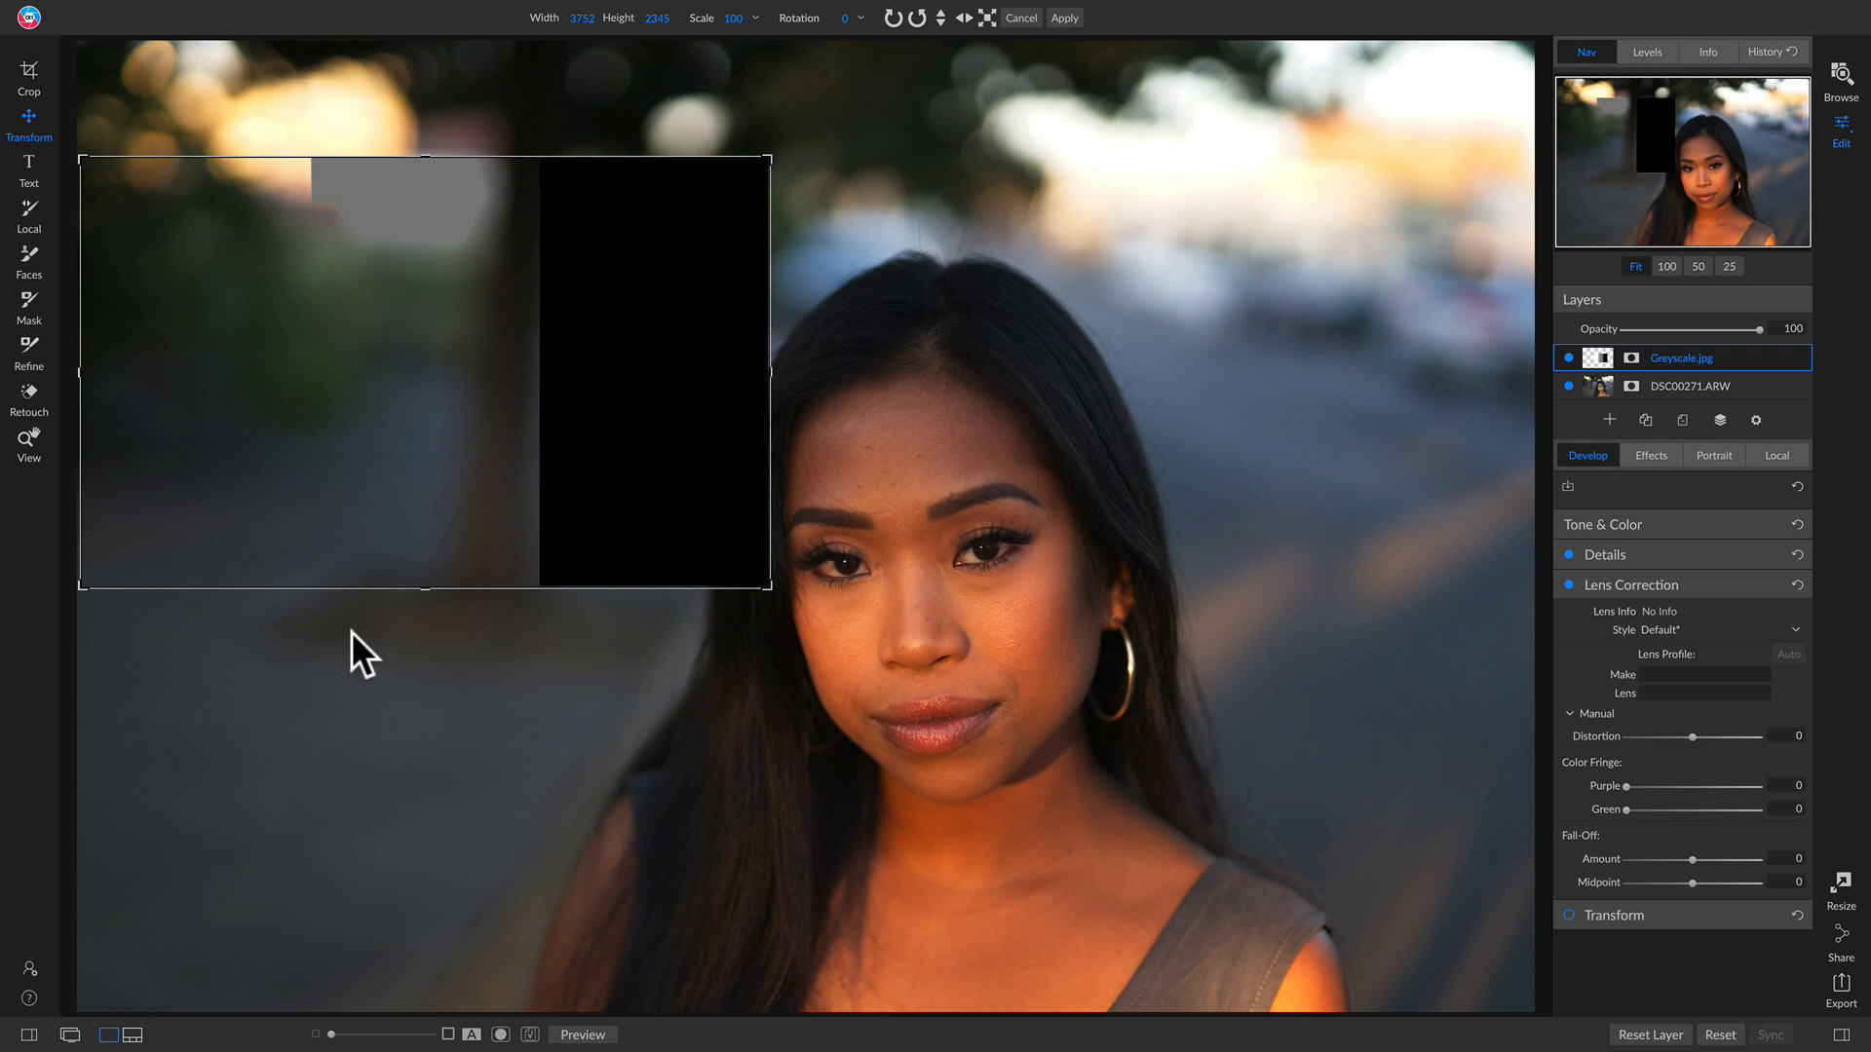
left_click_drag(667, 492, 1146, 600)
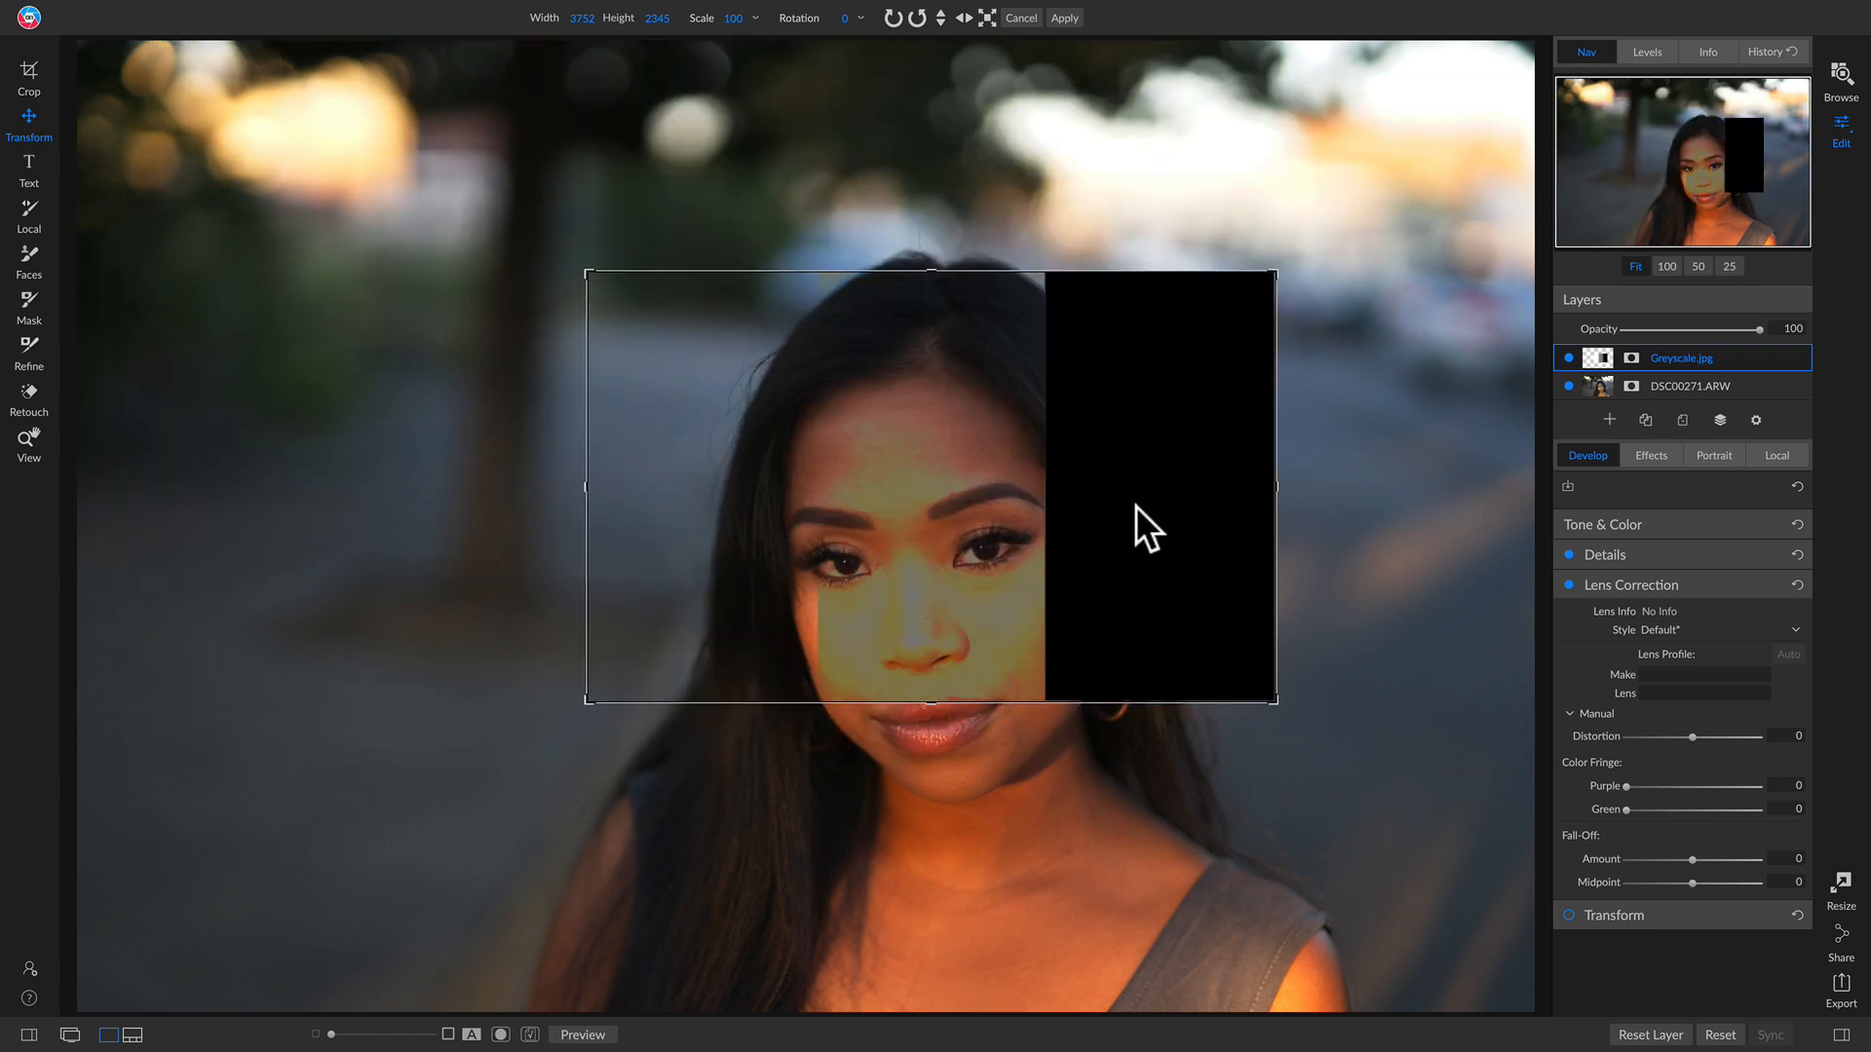
left_click_drag(1156, 510, 950, 582)
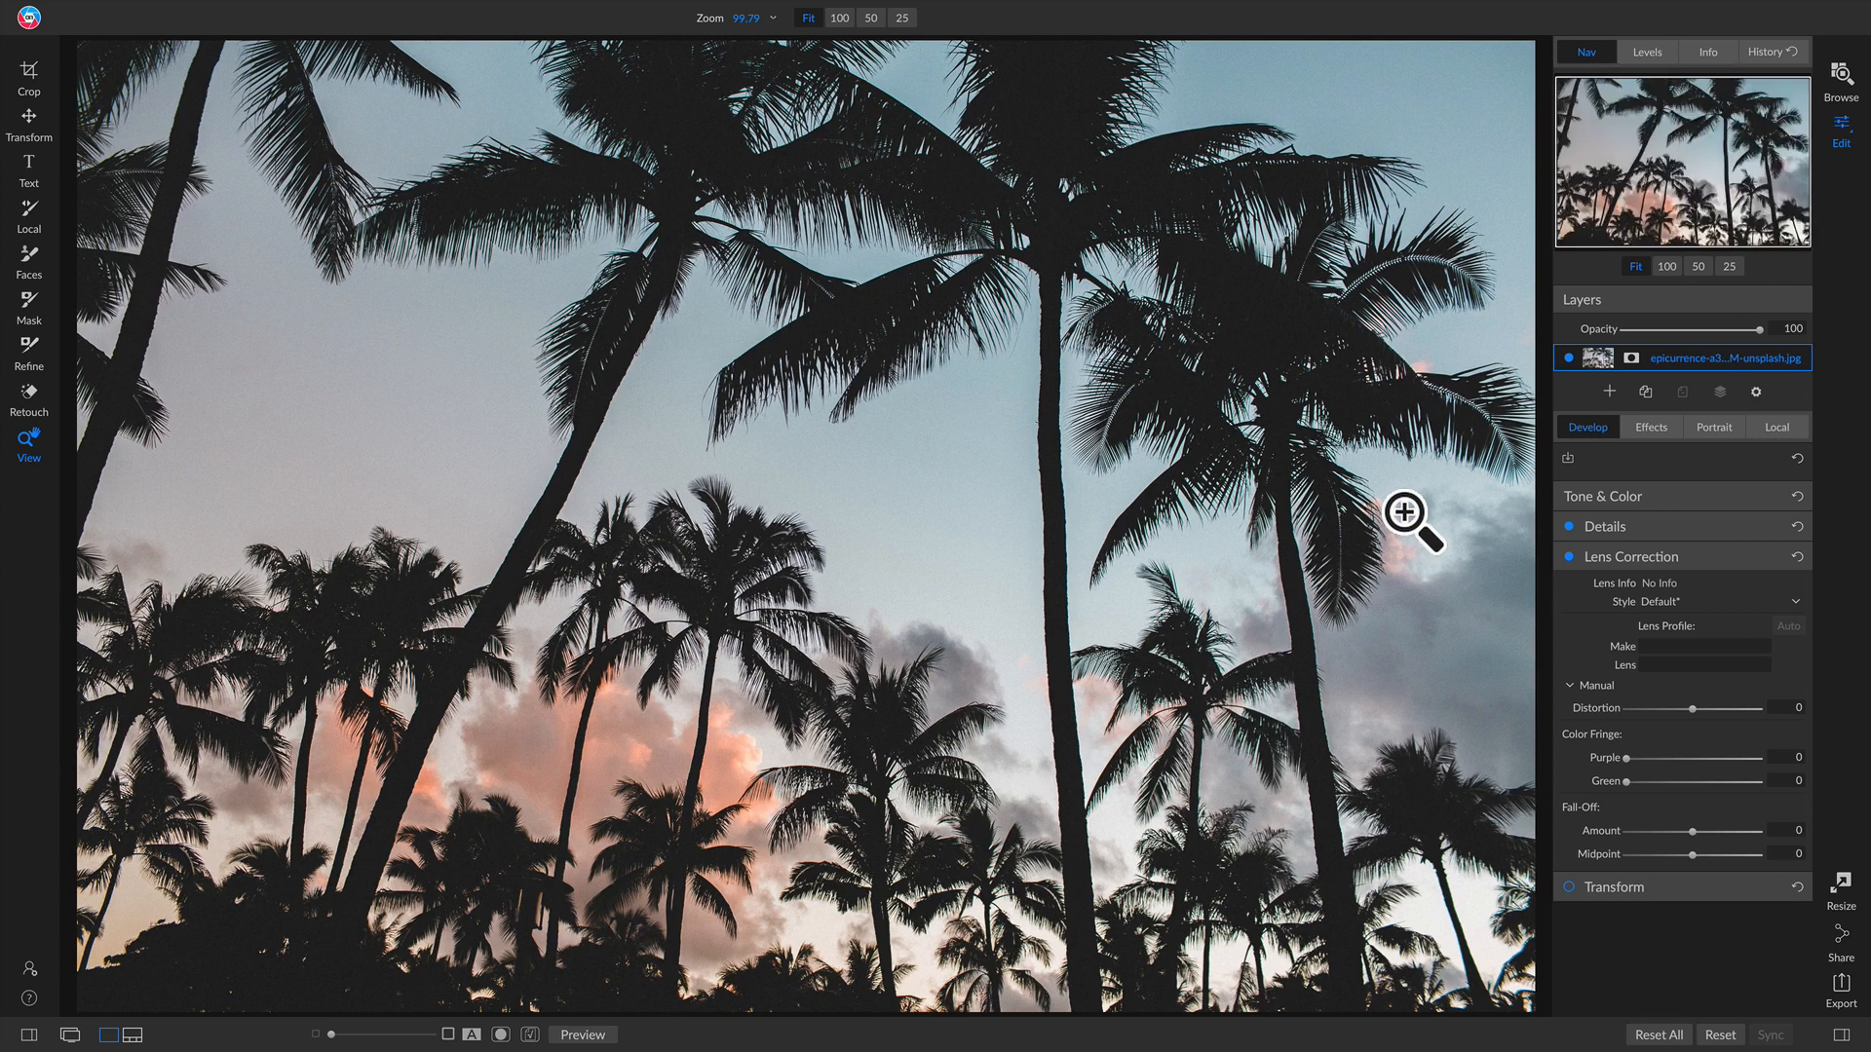
Step: Drag the starry sky image from the filmstrip onto the palm-tree photo as a new layer
key("v")
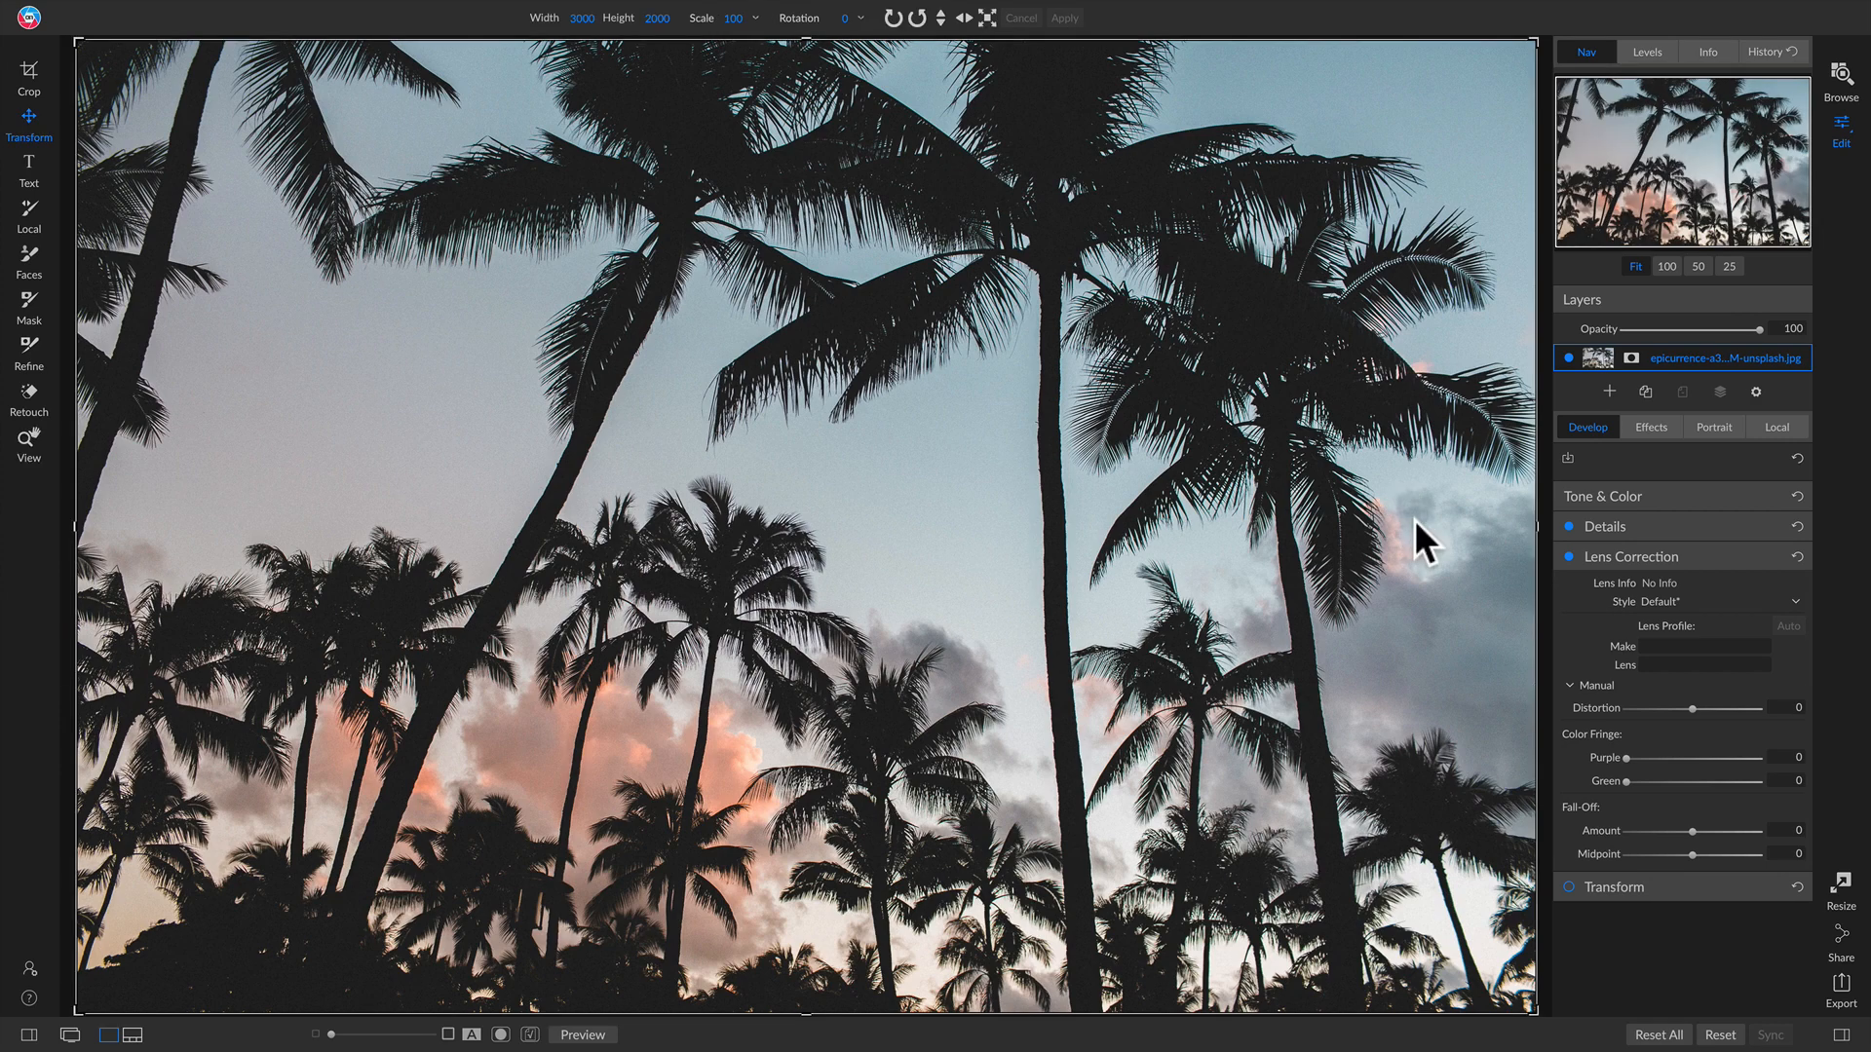
key("g")
left_click_drag(1180, 849, 915, 434)
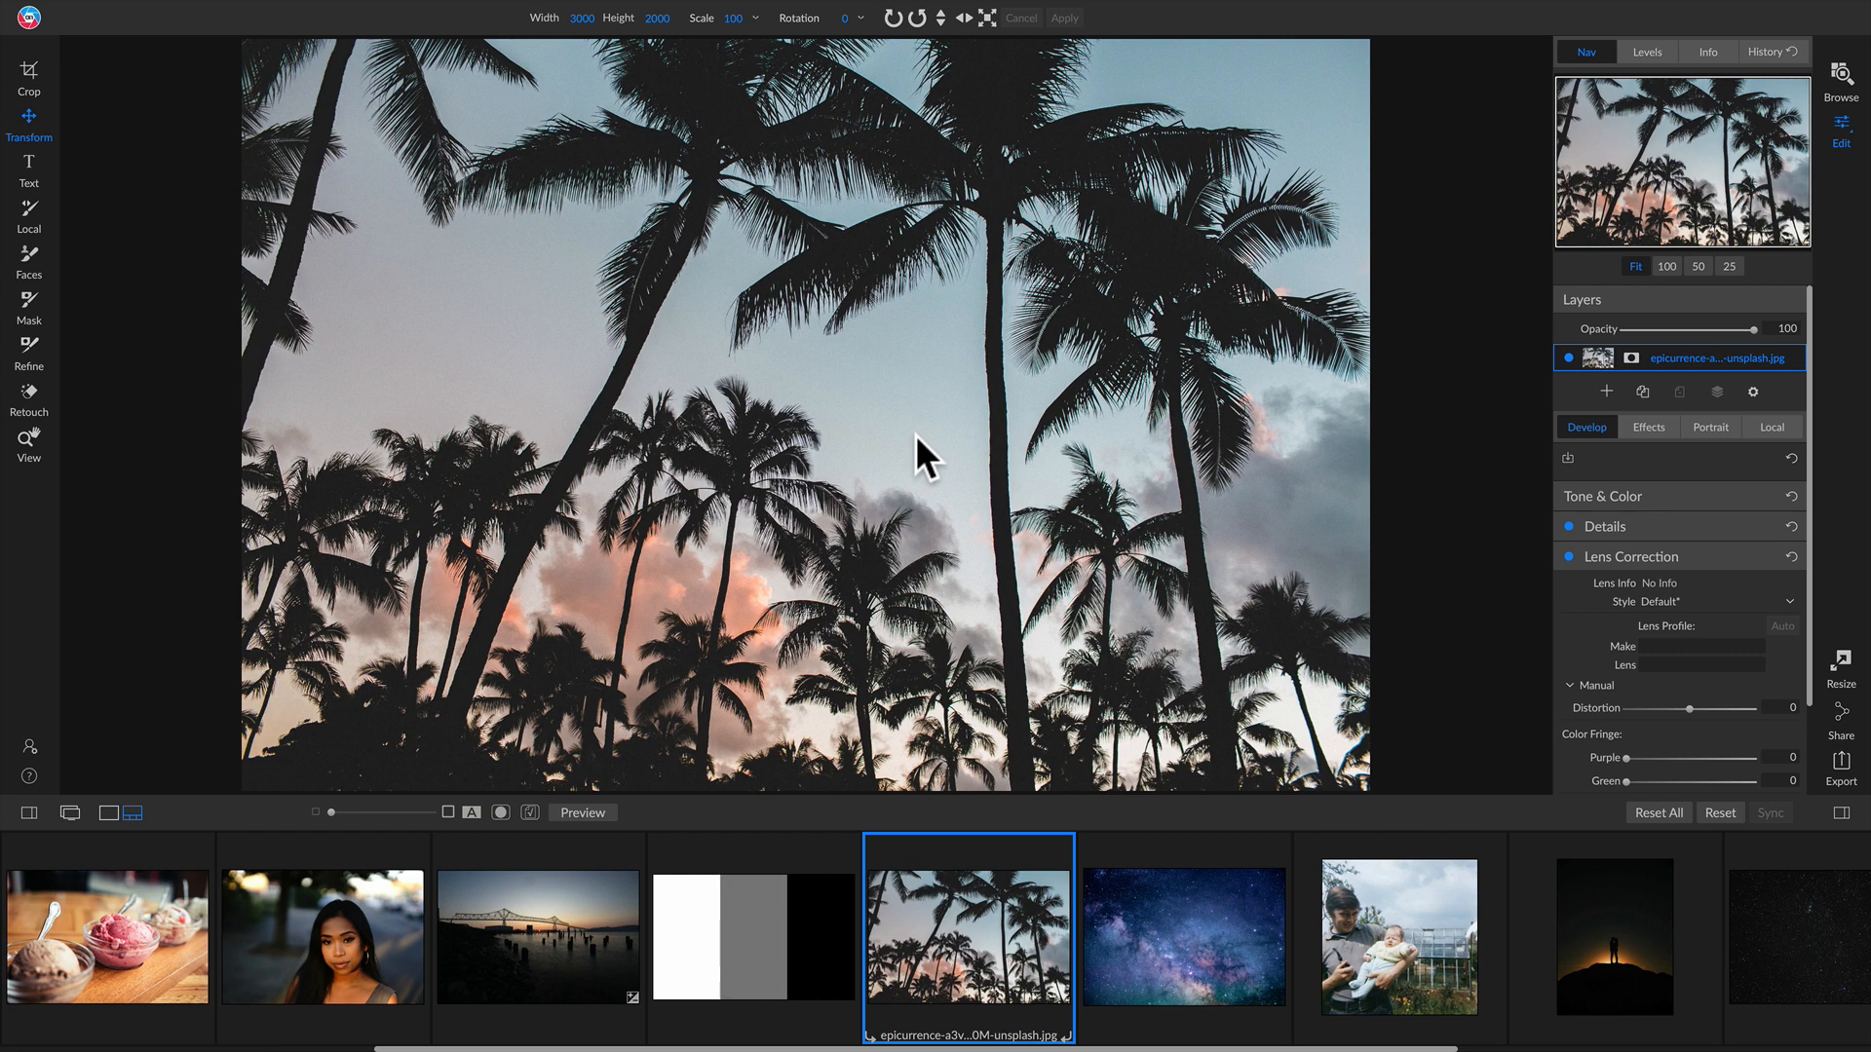
key("g")
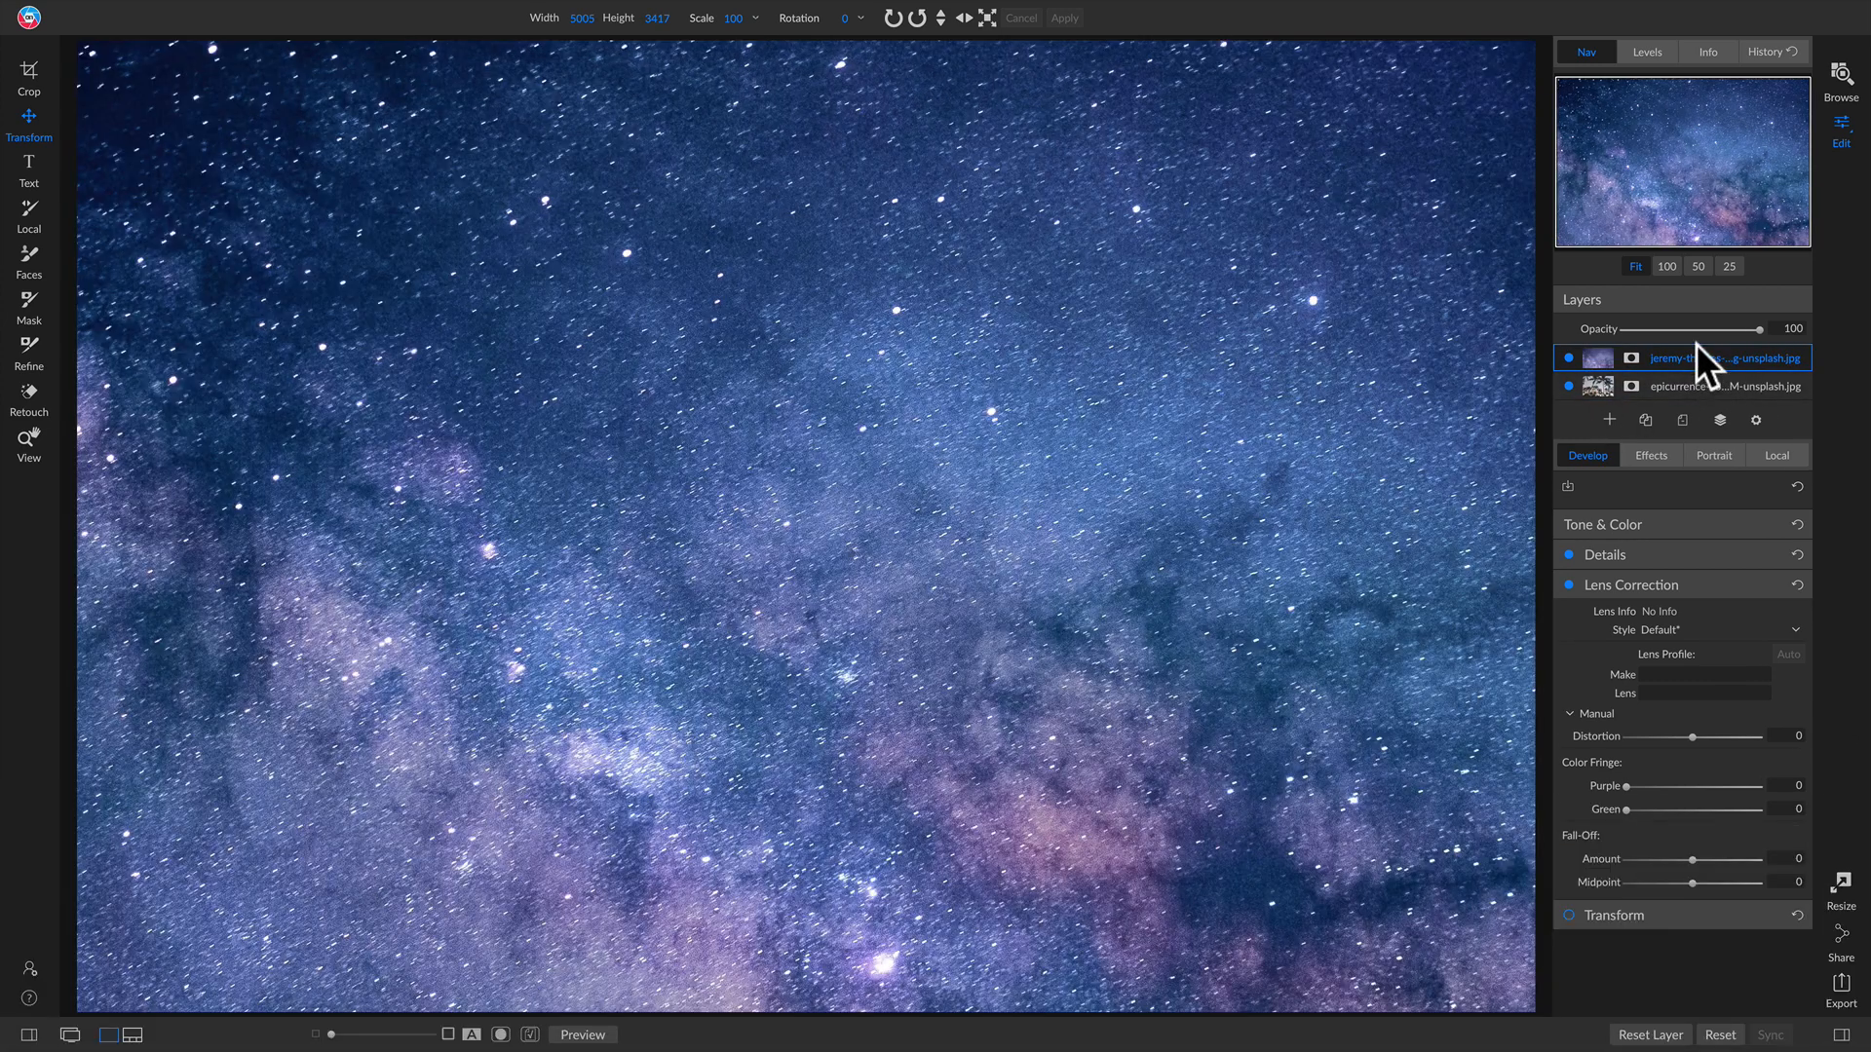
Step: Scale the starry sky layer to 70 and hide it
left_click_drag(723, 41, 698, 43)
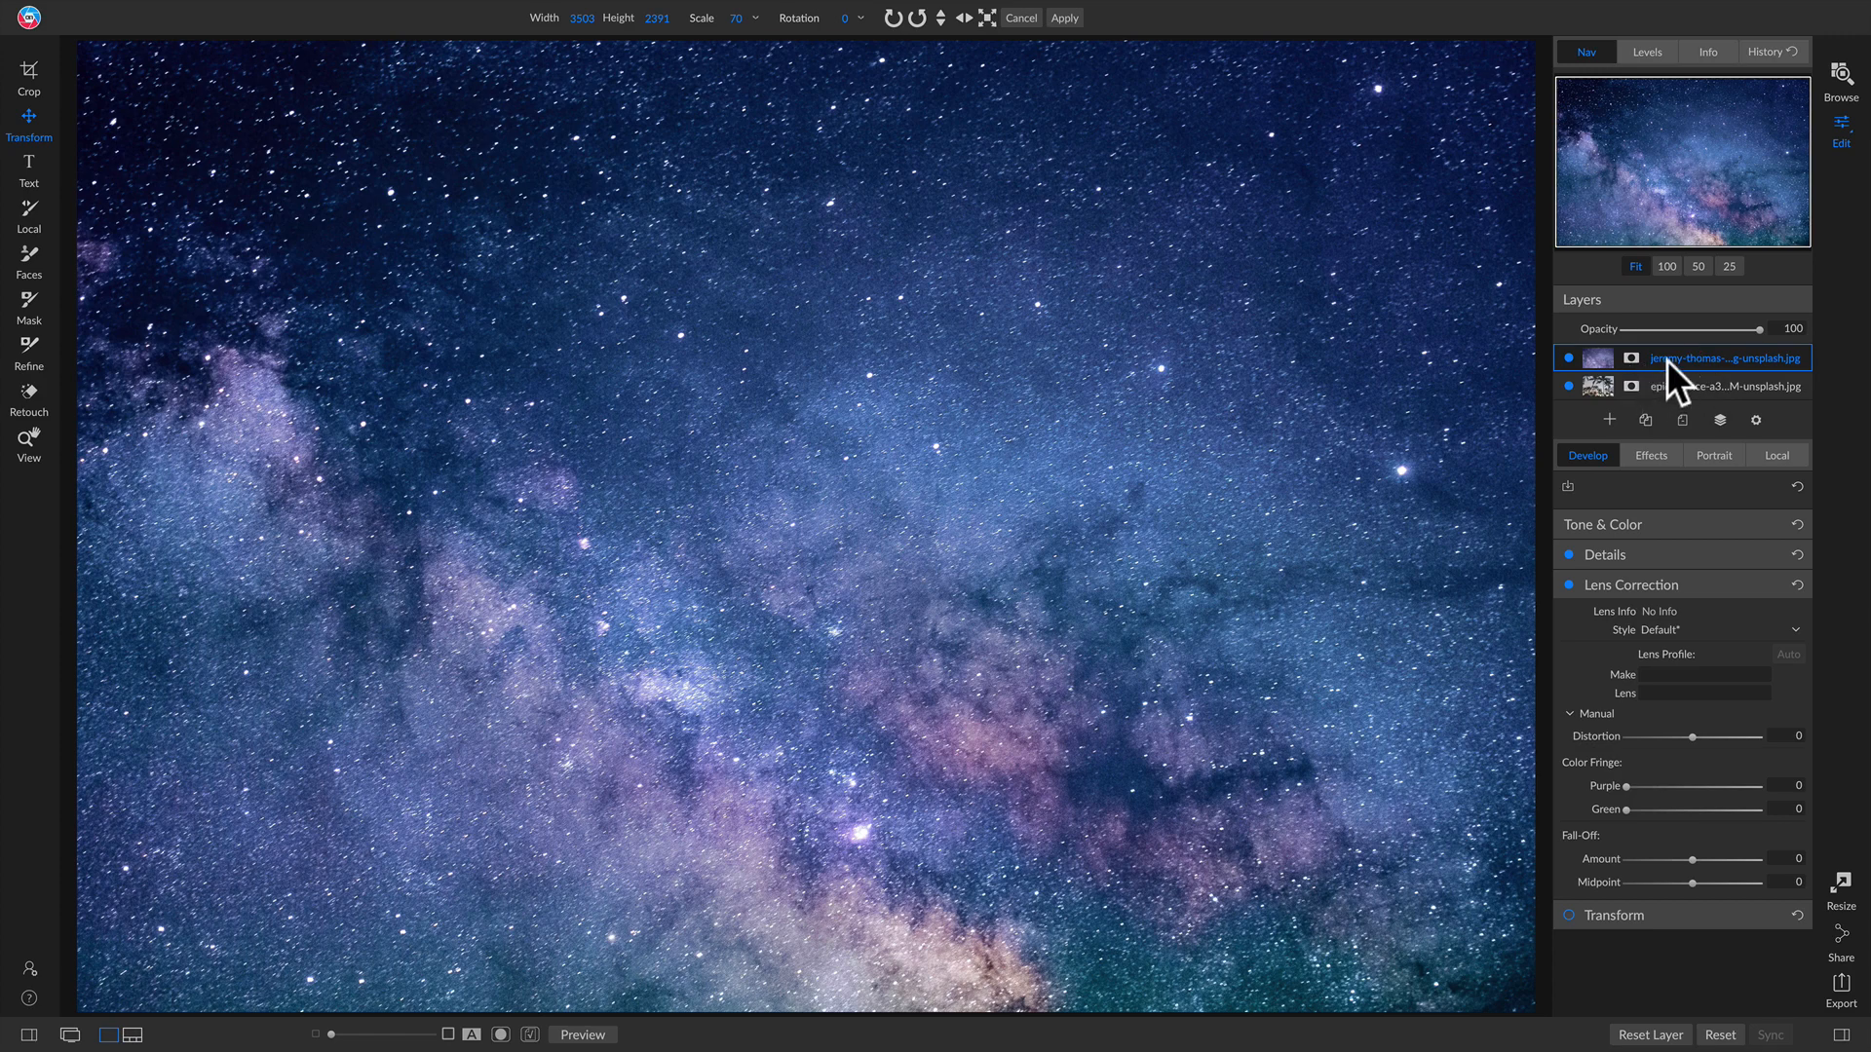
left_click(1568, 358)
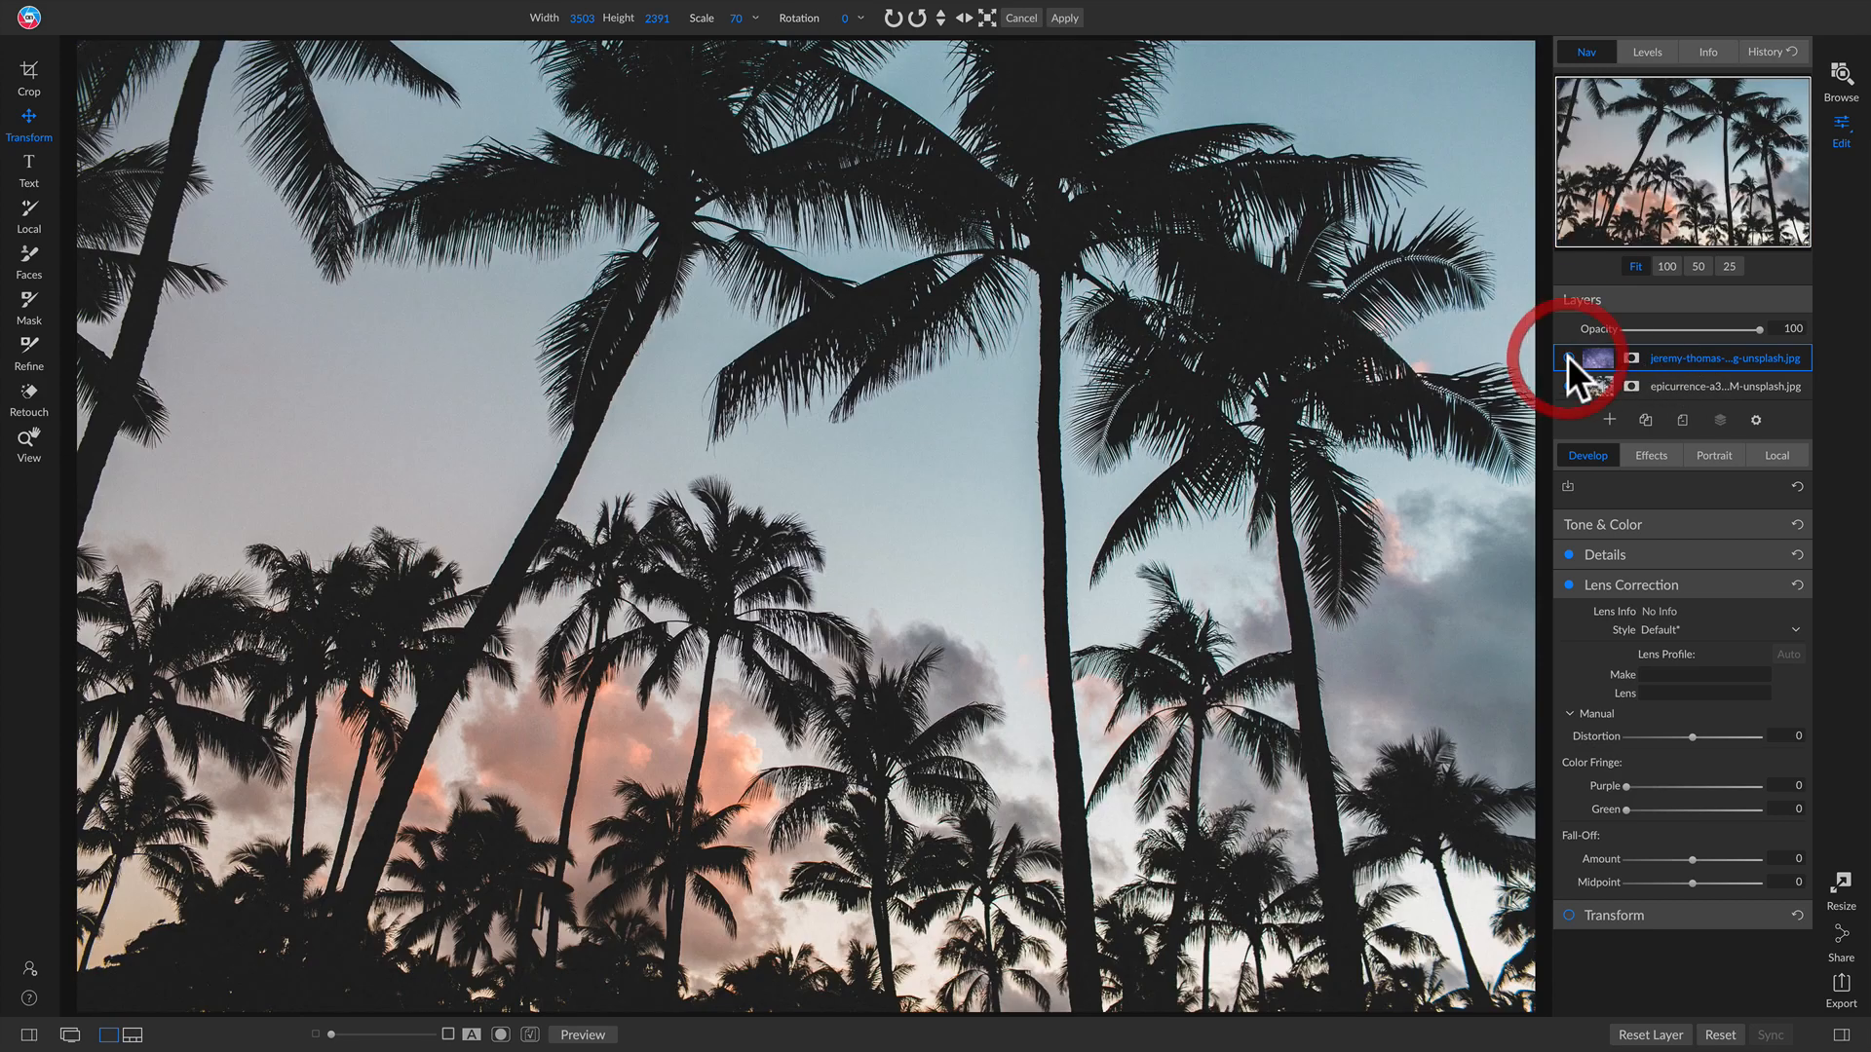
Step: Rename the top layer Blend Layer and the bottom layer Base Layer
double_click(1711, 360)
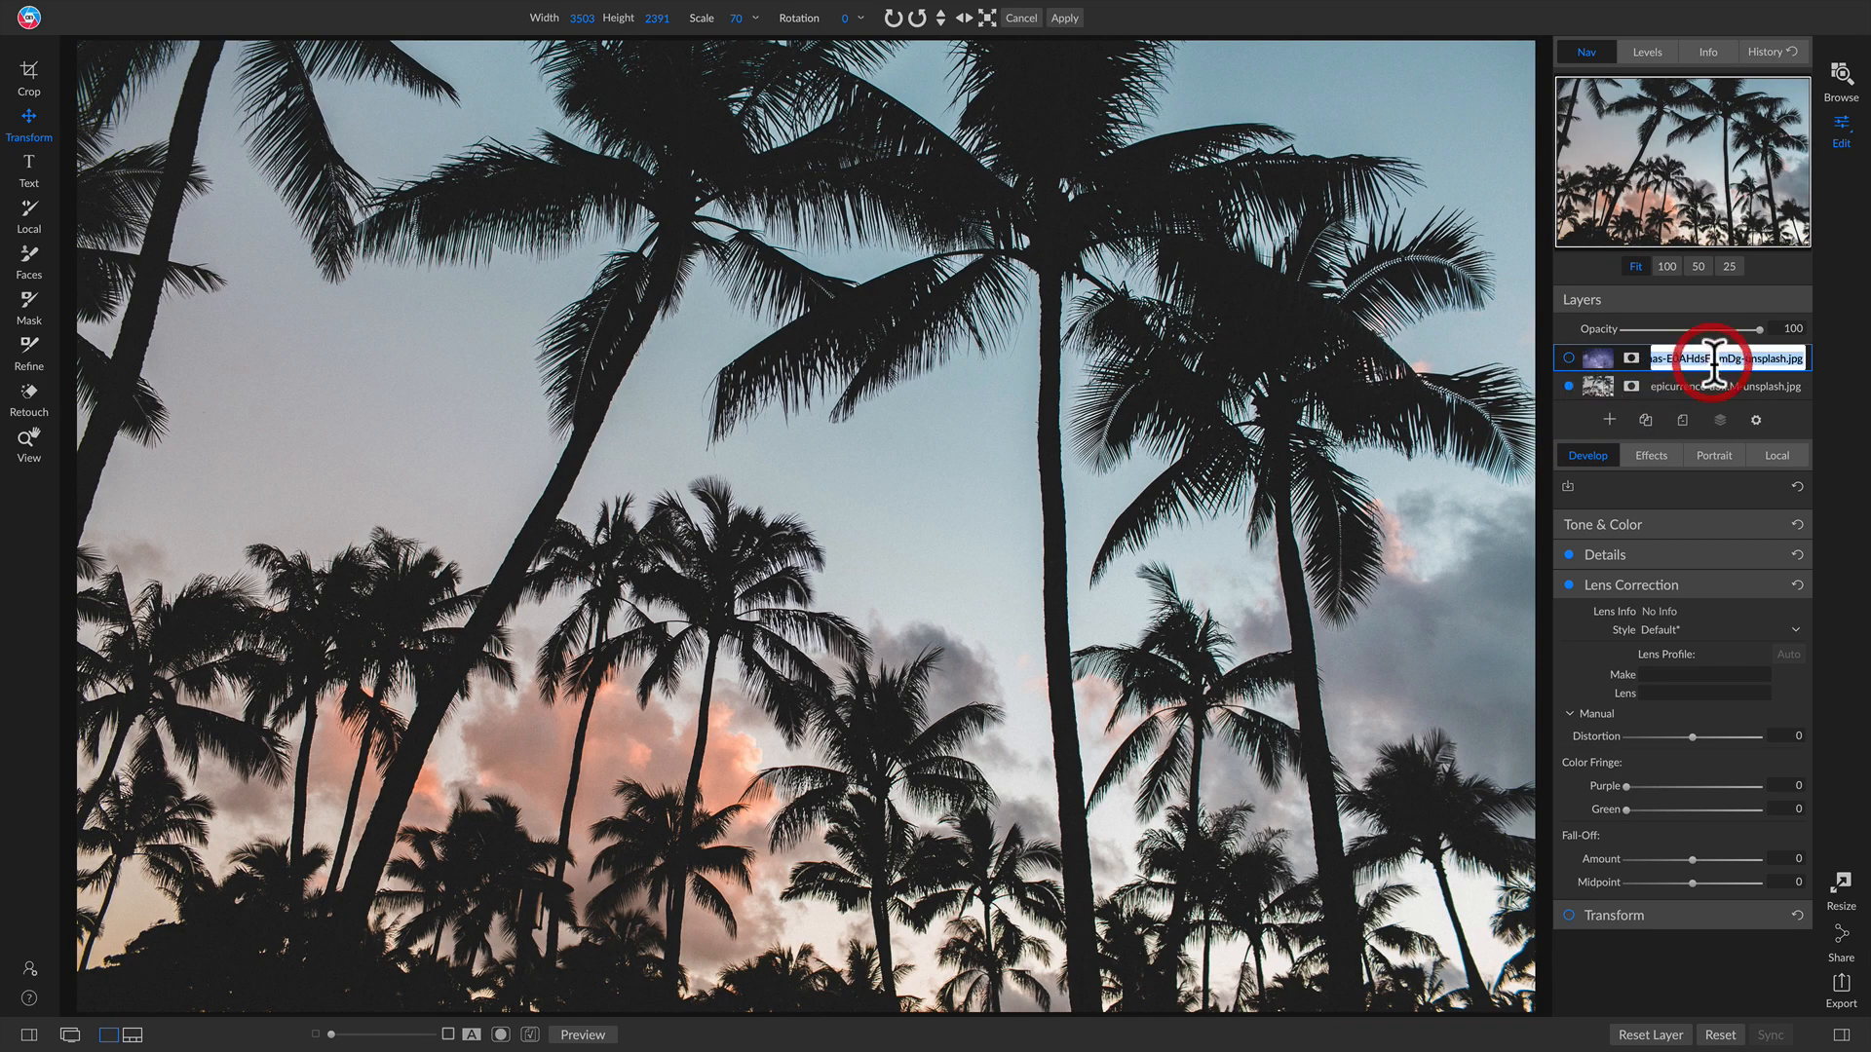
type("Blend Layer")
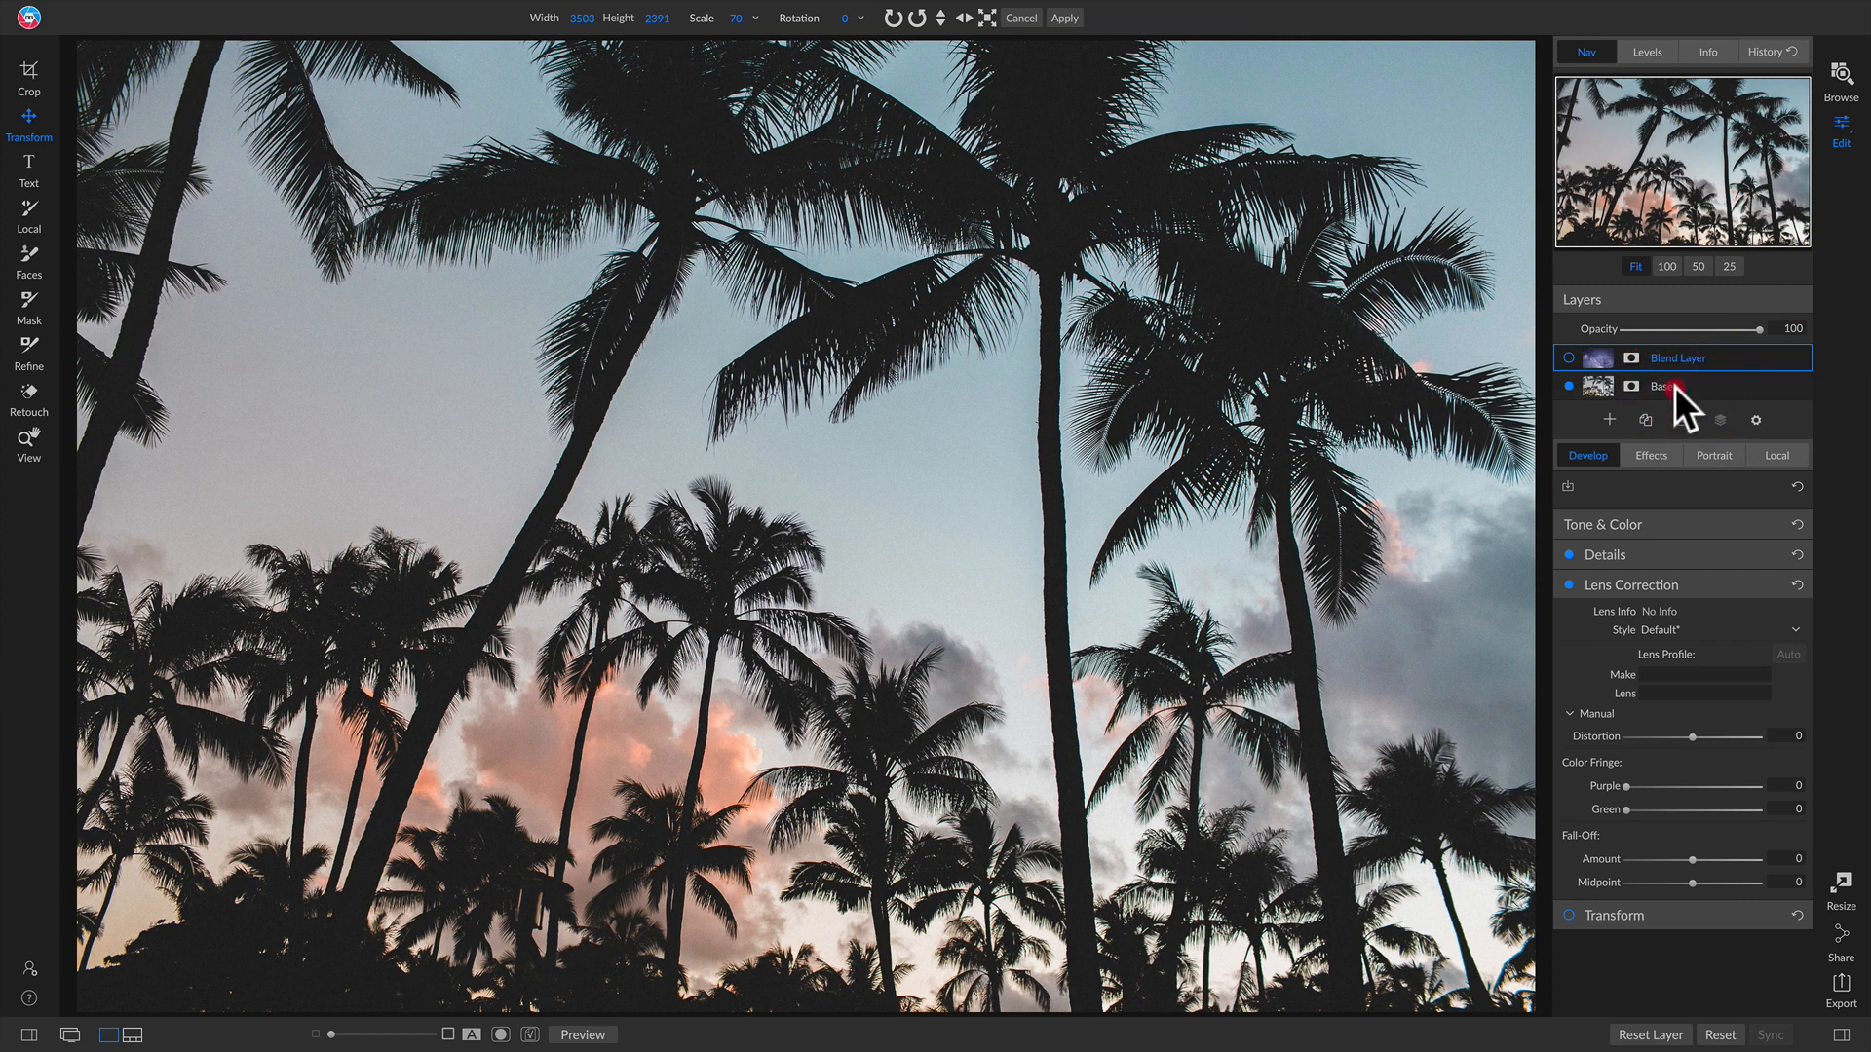
double_click(1673, 386)
type("Base La")
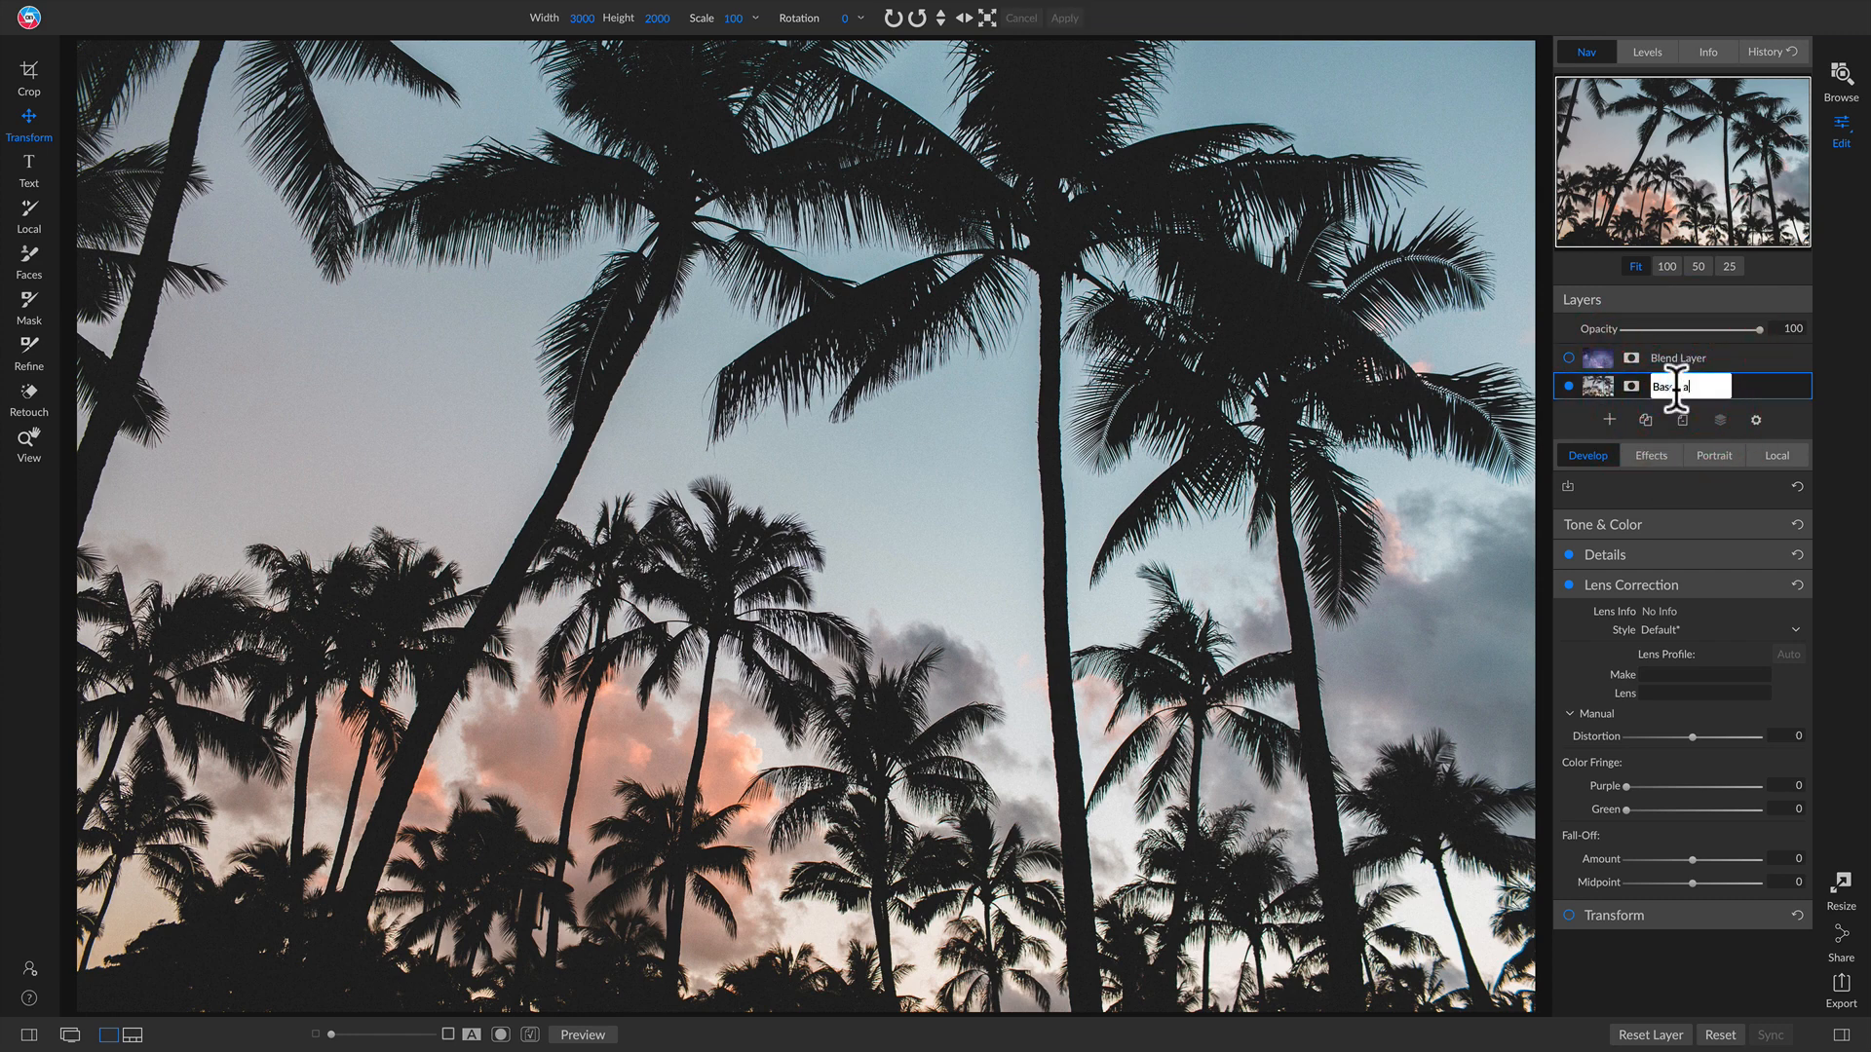
type("yer")
key("Return")
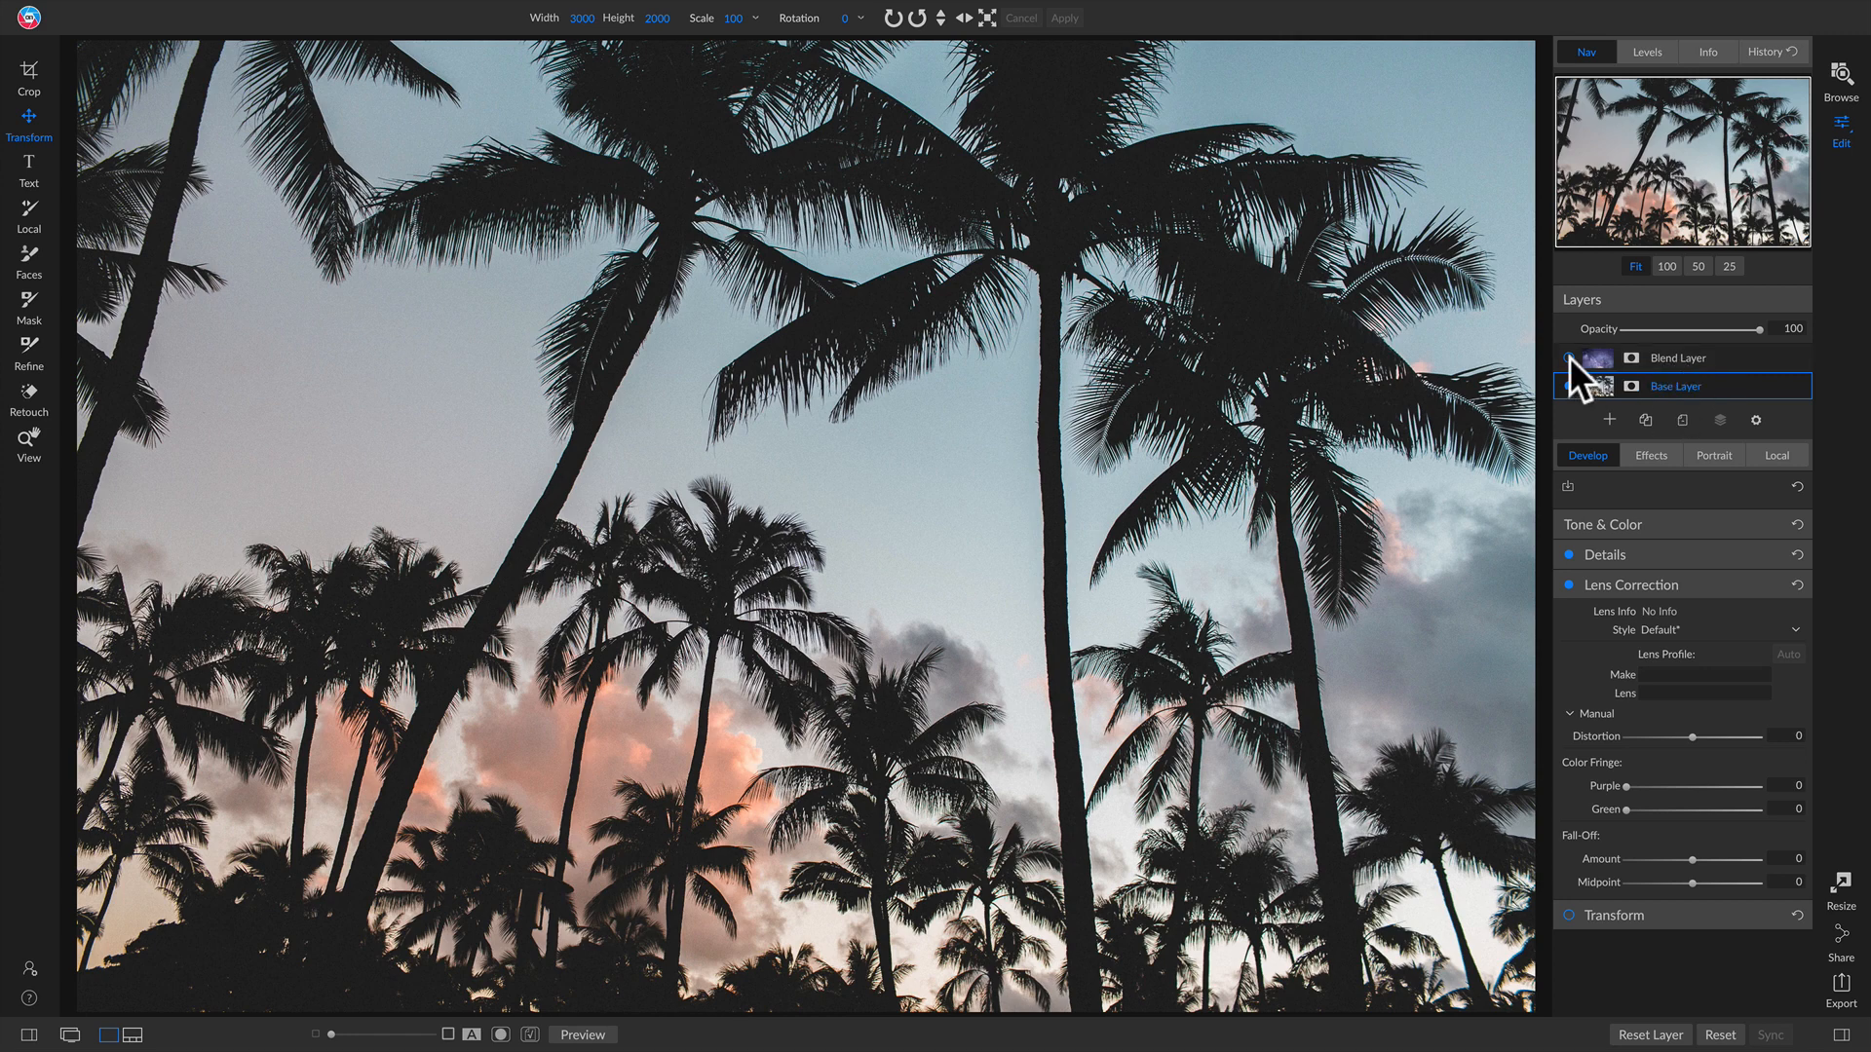
Step: Toggle the Blend Layer's visibility to compare it with the Base Layer
left_click(1569, 357)
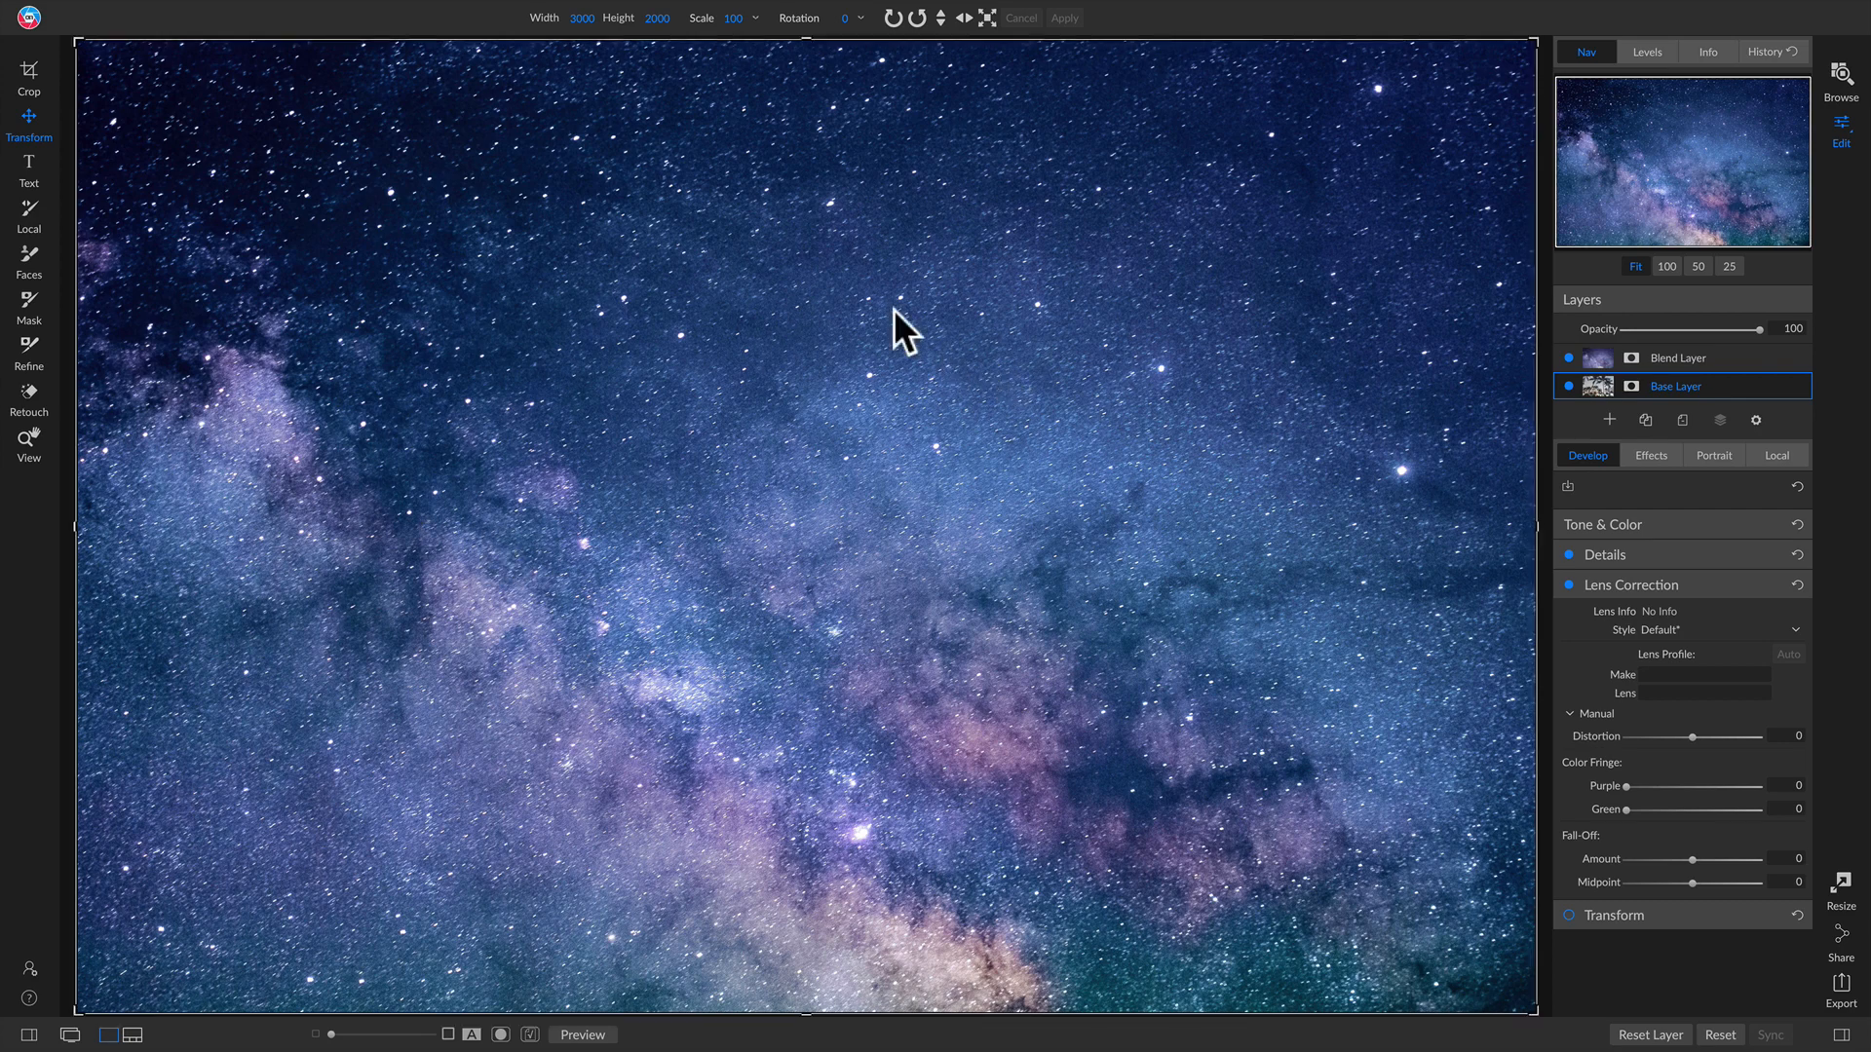
left_click(1568, 358)
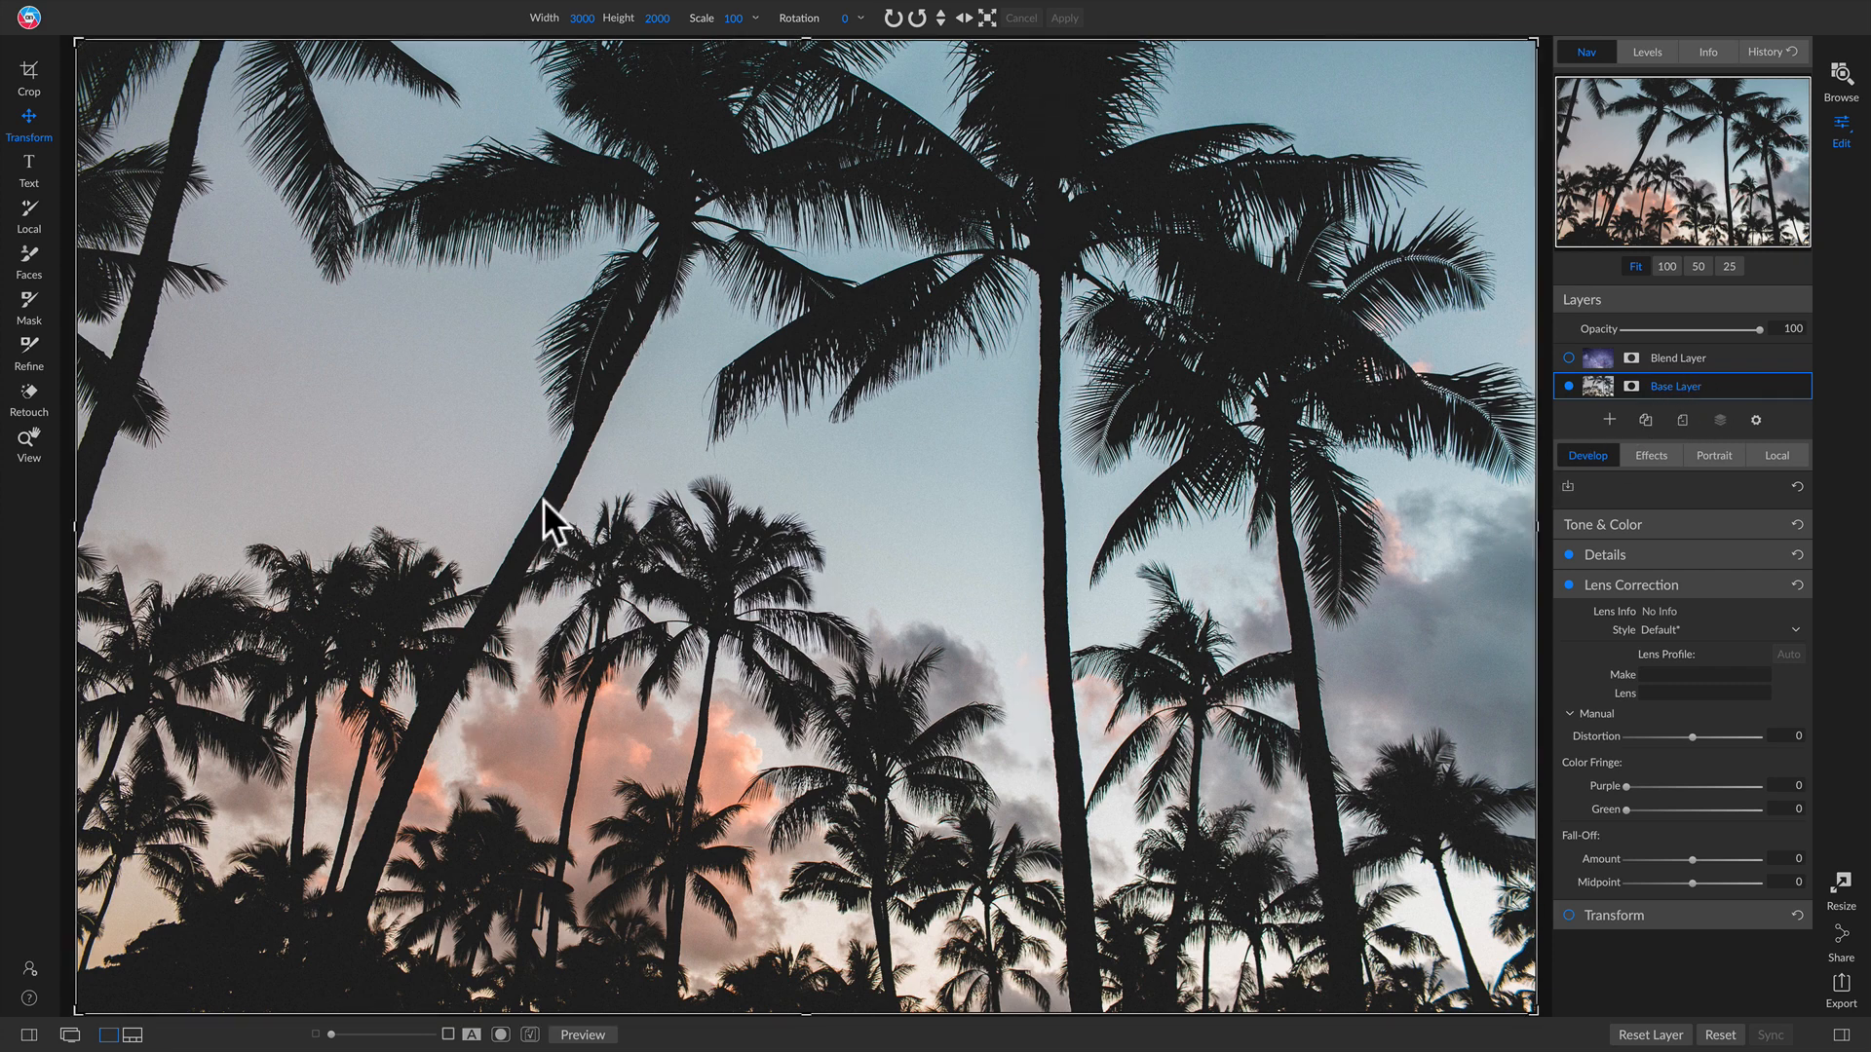
left_click(1567, 358)
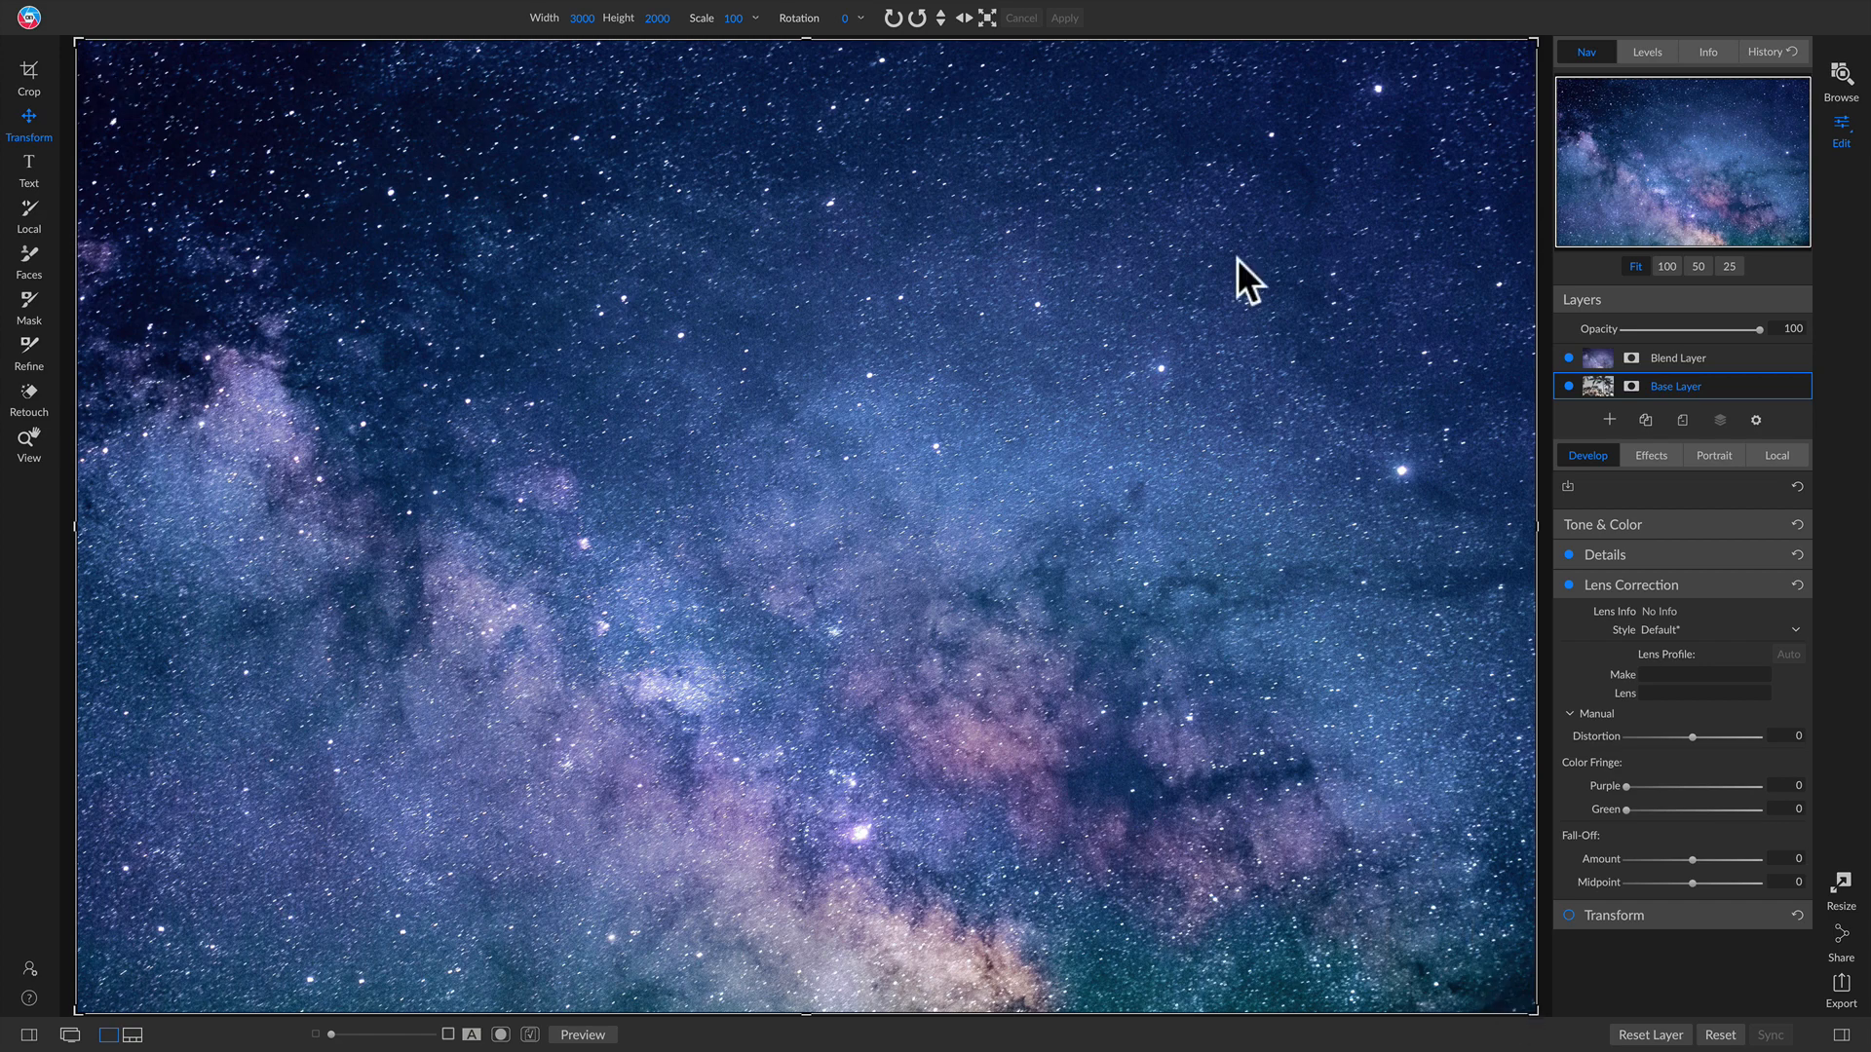
Step: Switch the starry sky layer on and off repeatedly to compare the two images
left_click(1568, 358)
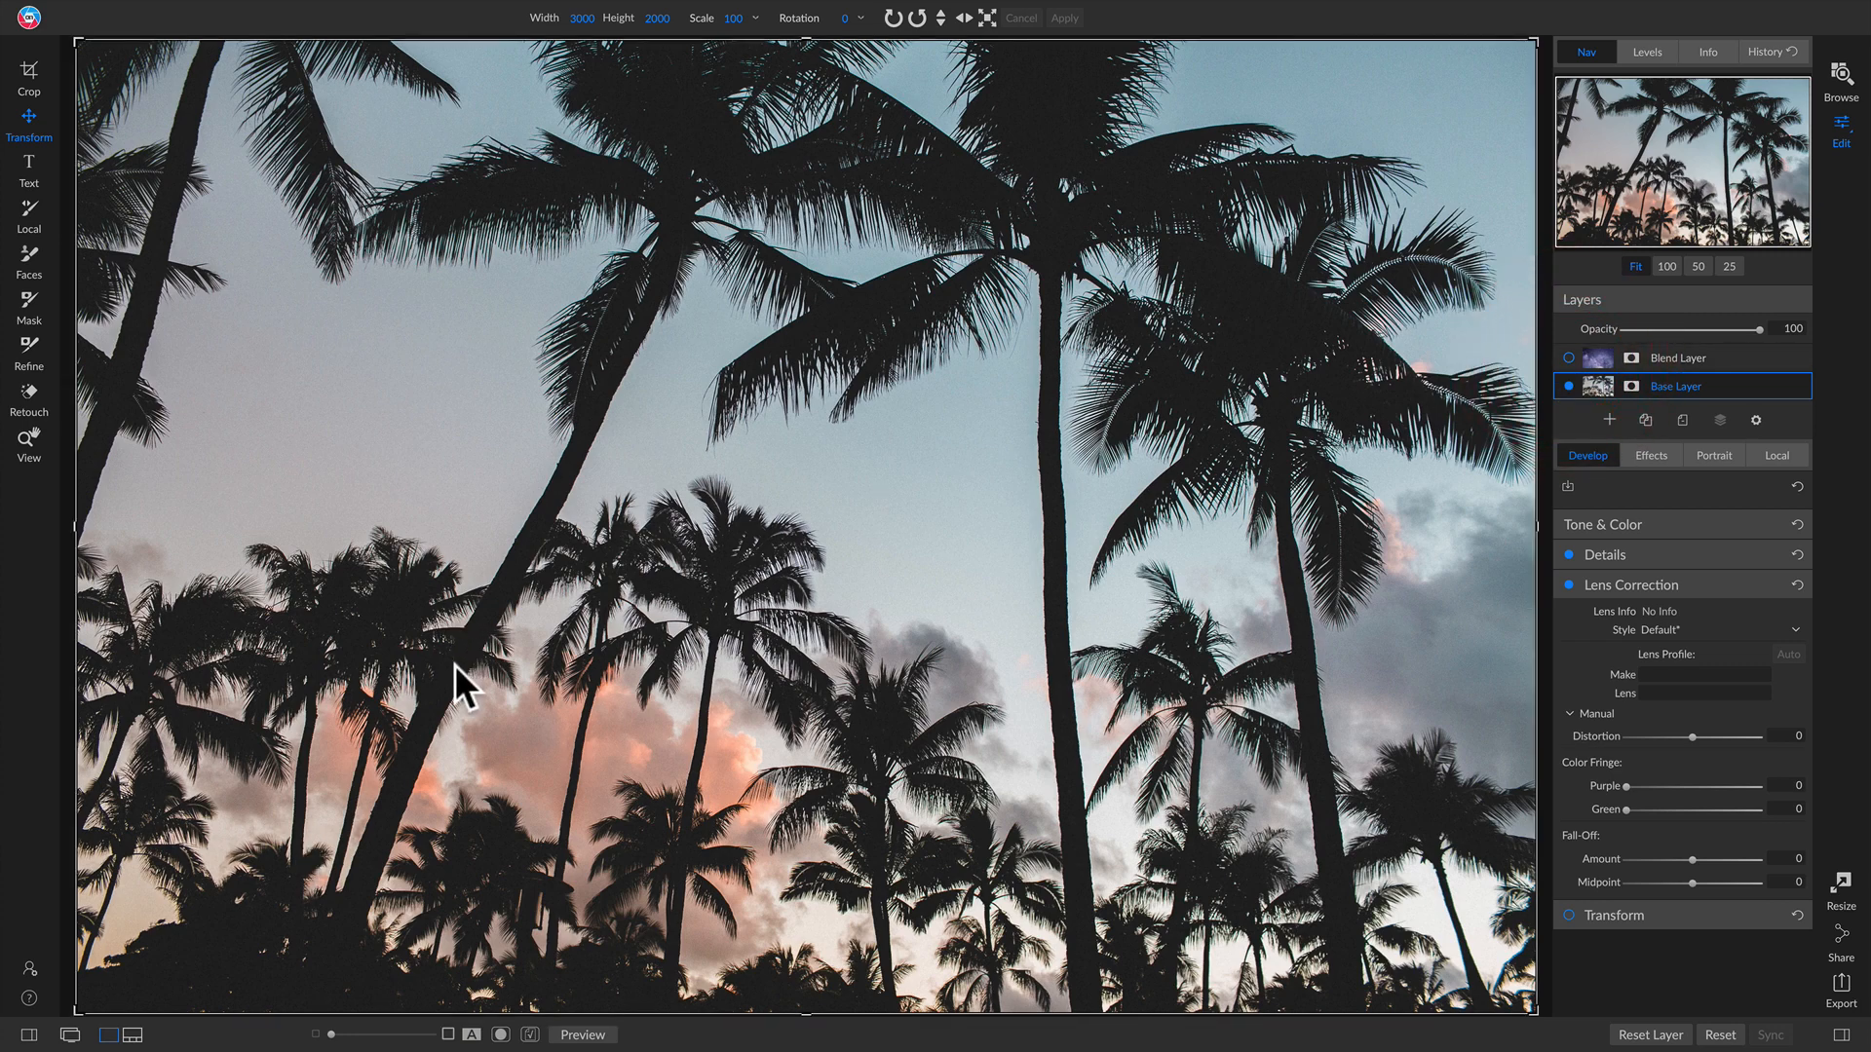
left_click(1567, 358)
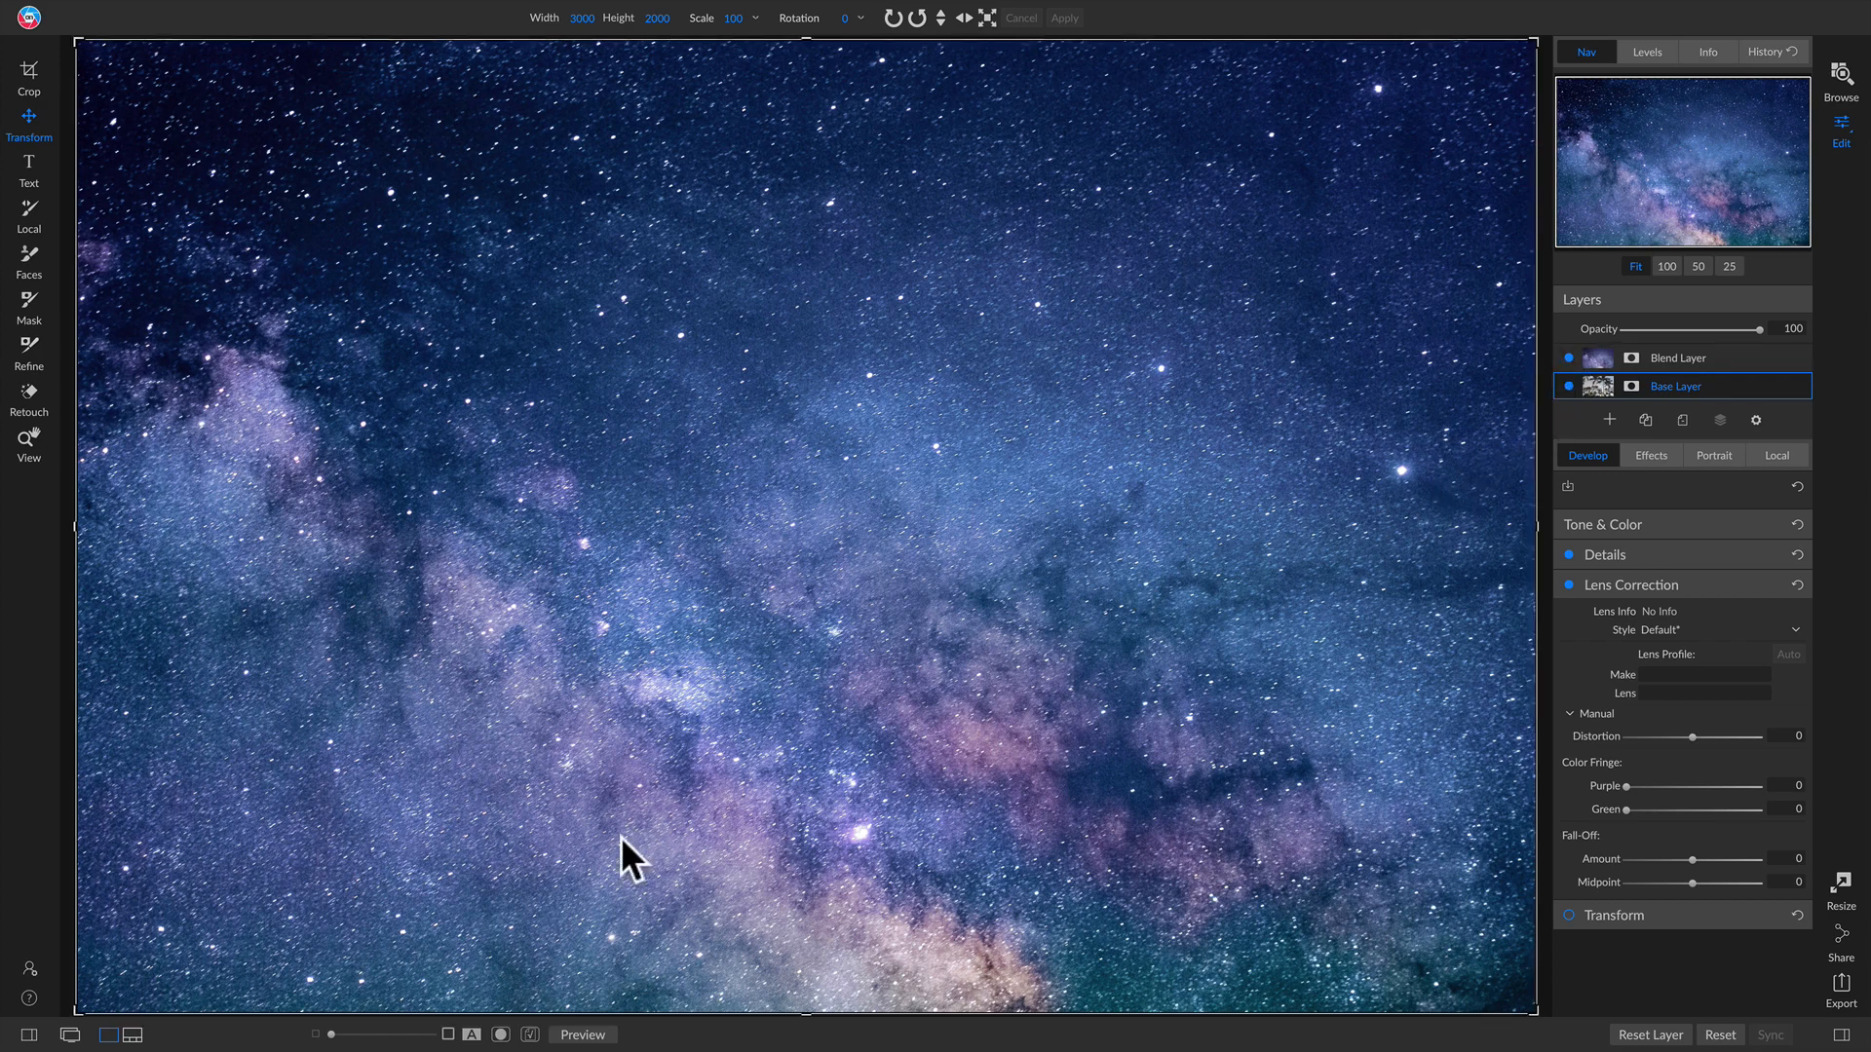
left_click(1568, 358)
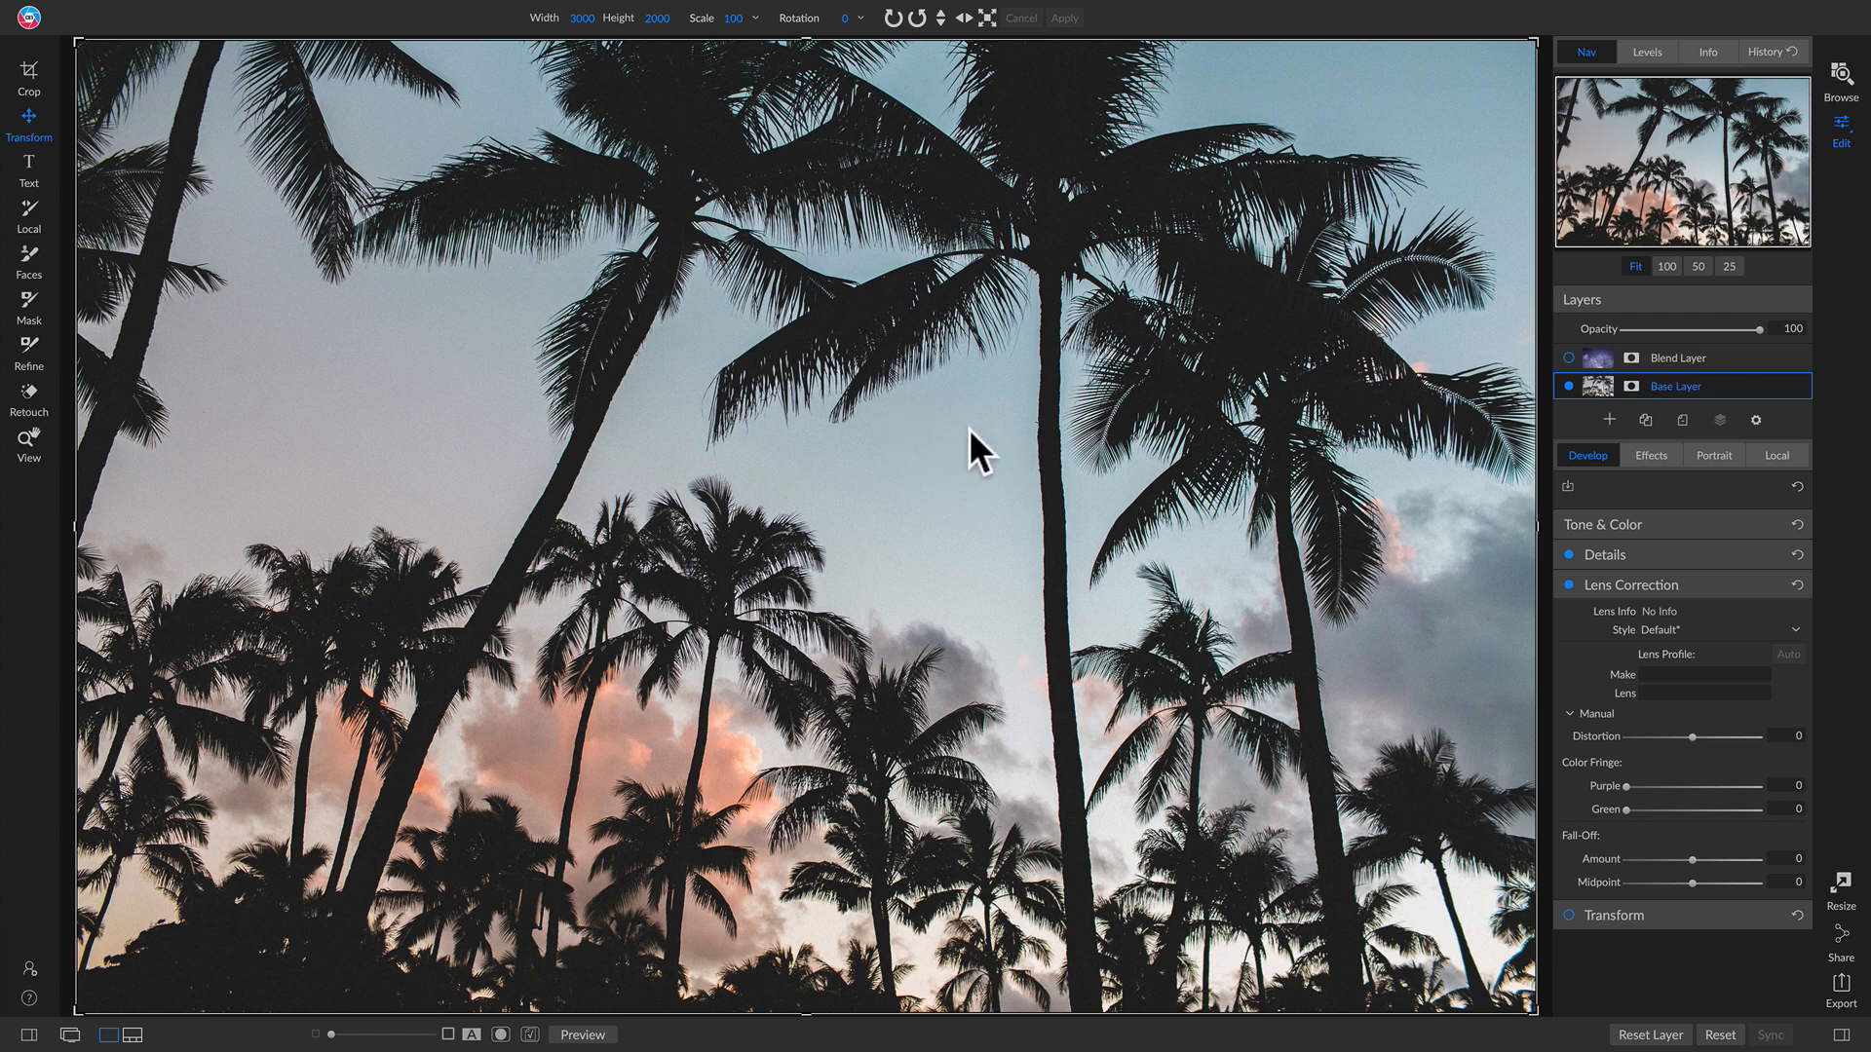
left_click(1570, 358)
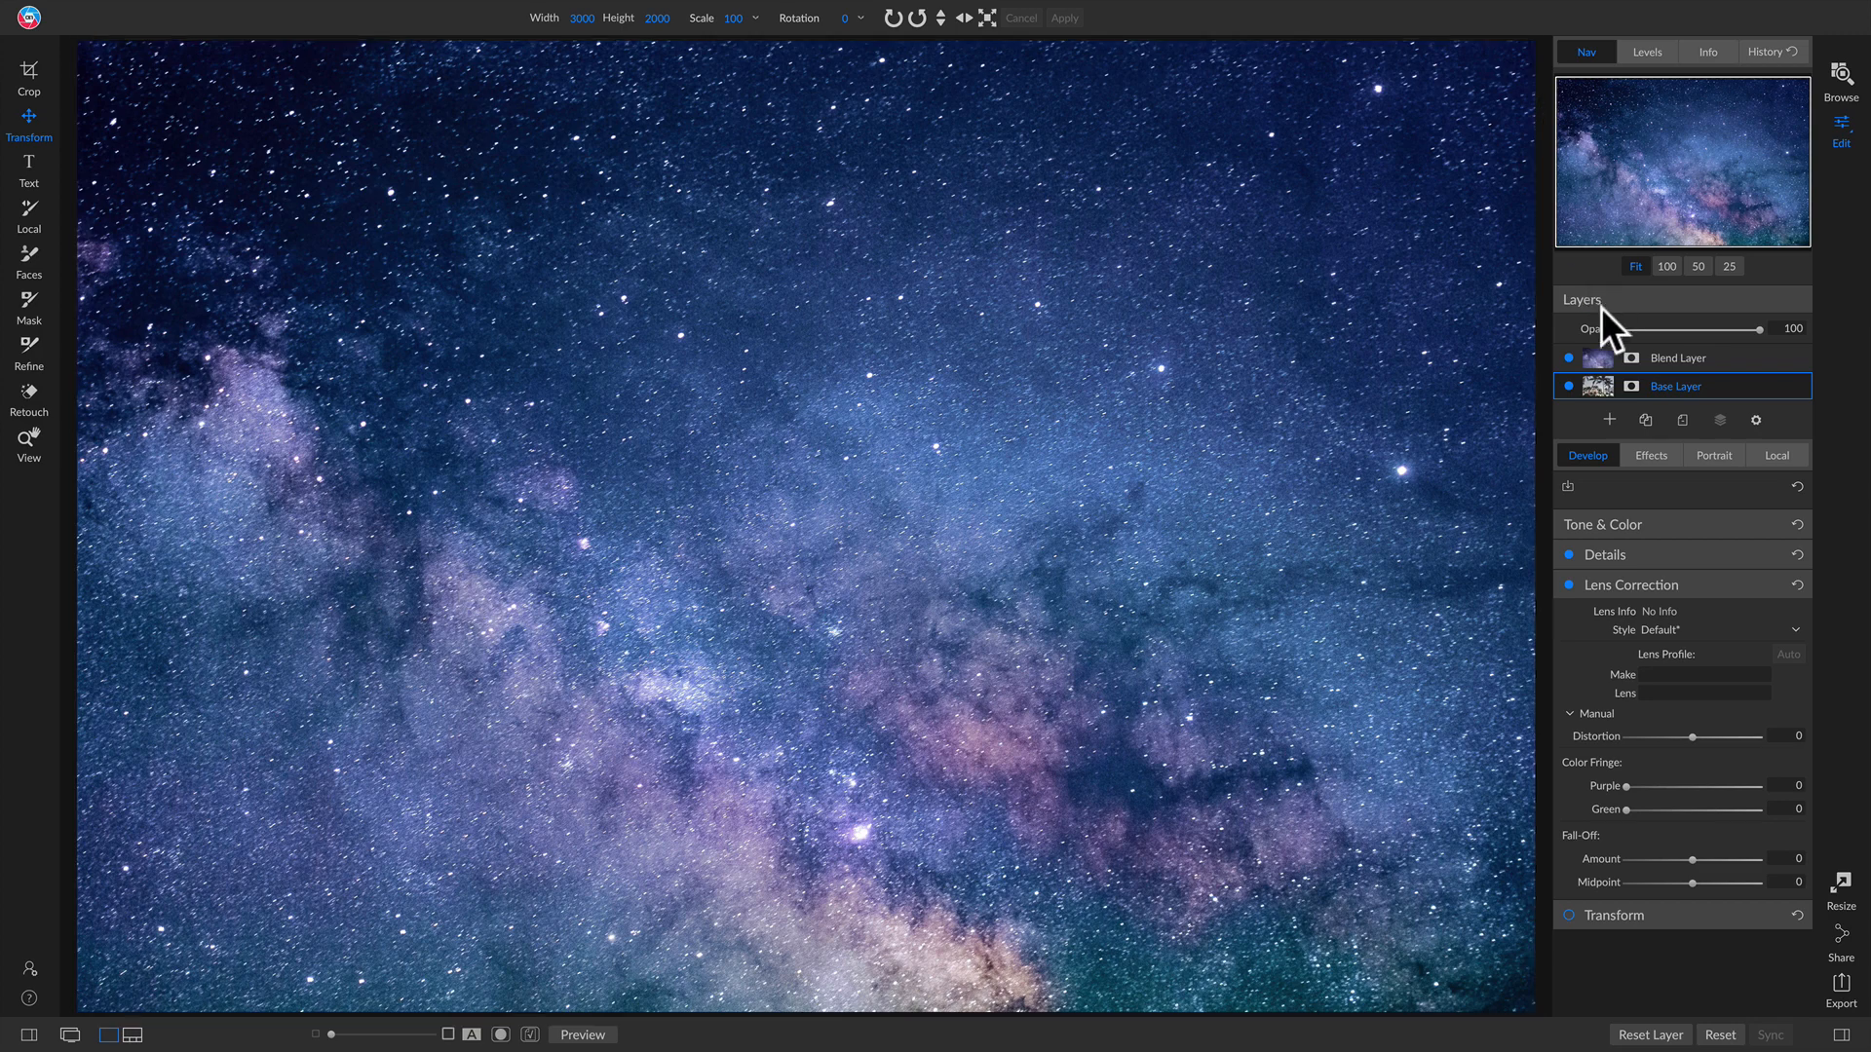
left_click(1569, 357)
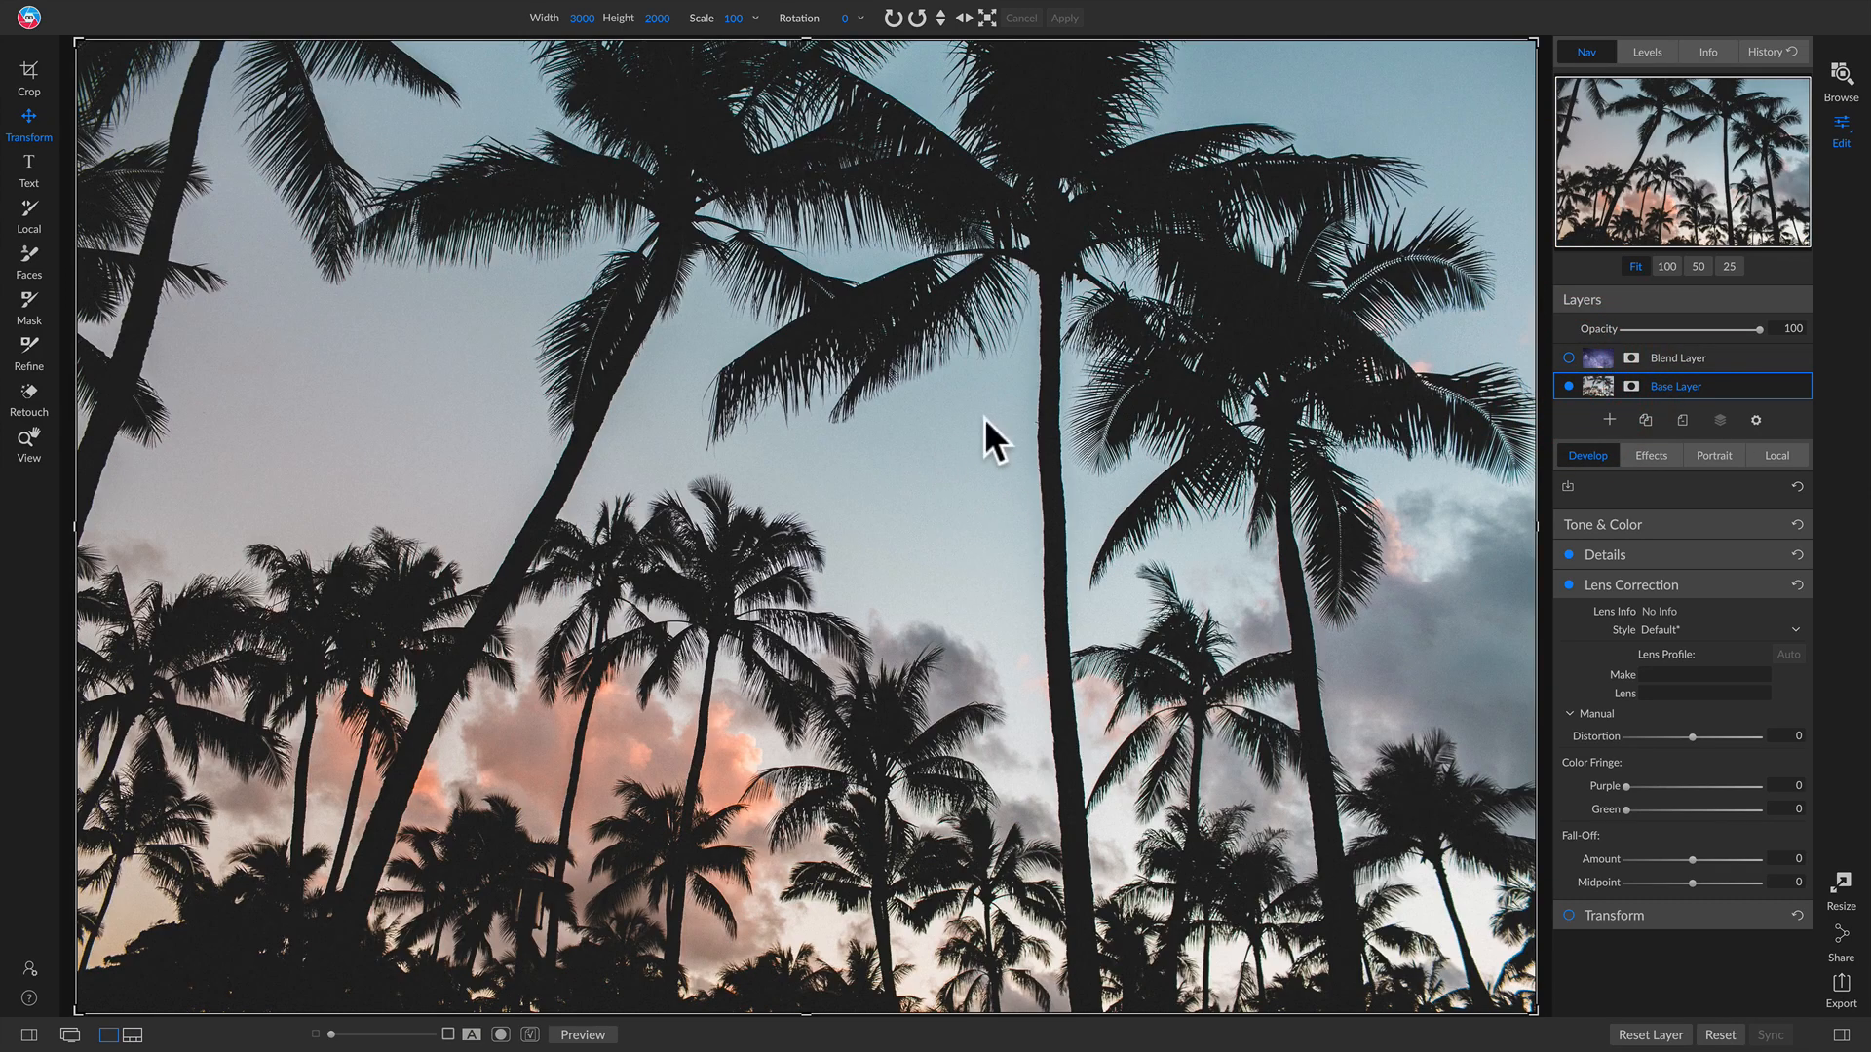
Step: Show the Blend Layer and set its blend mode to Darken
left_click(1568, 357)
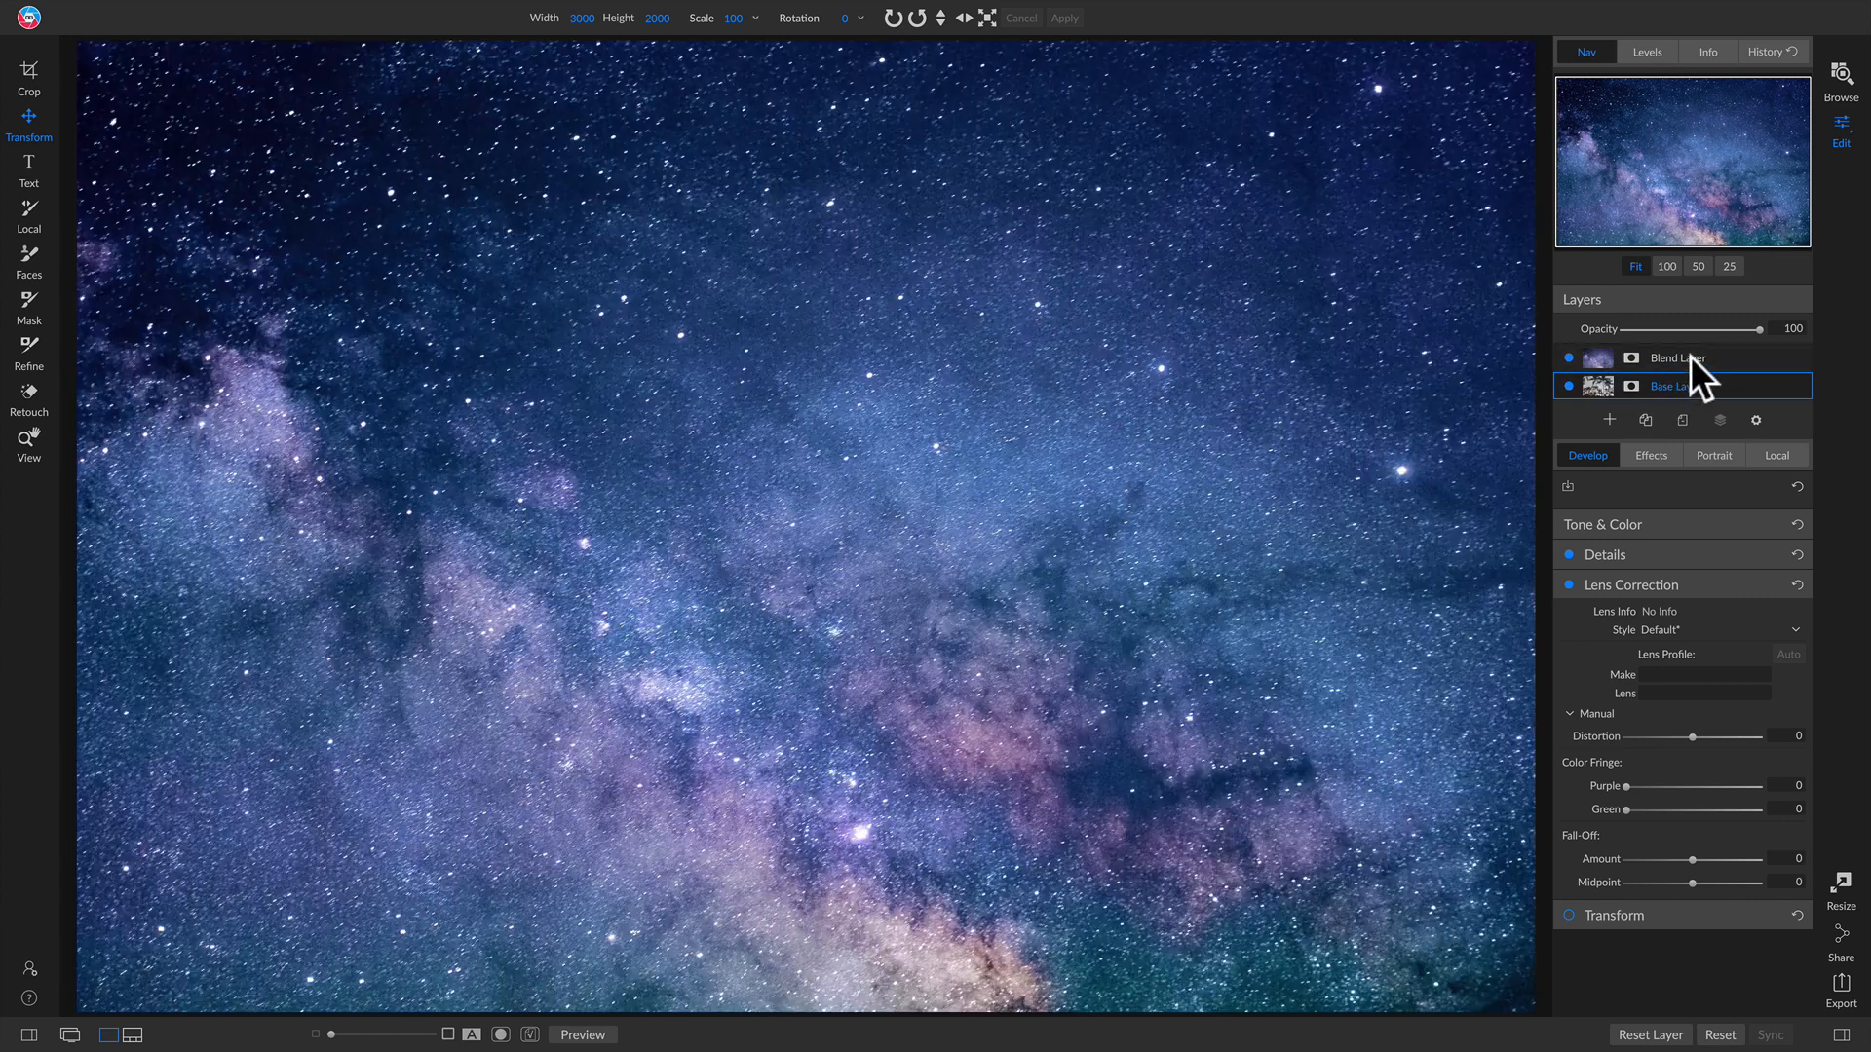
left_click(1689, 358)
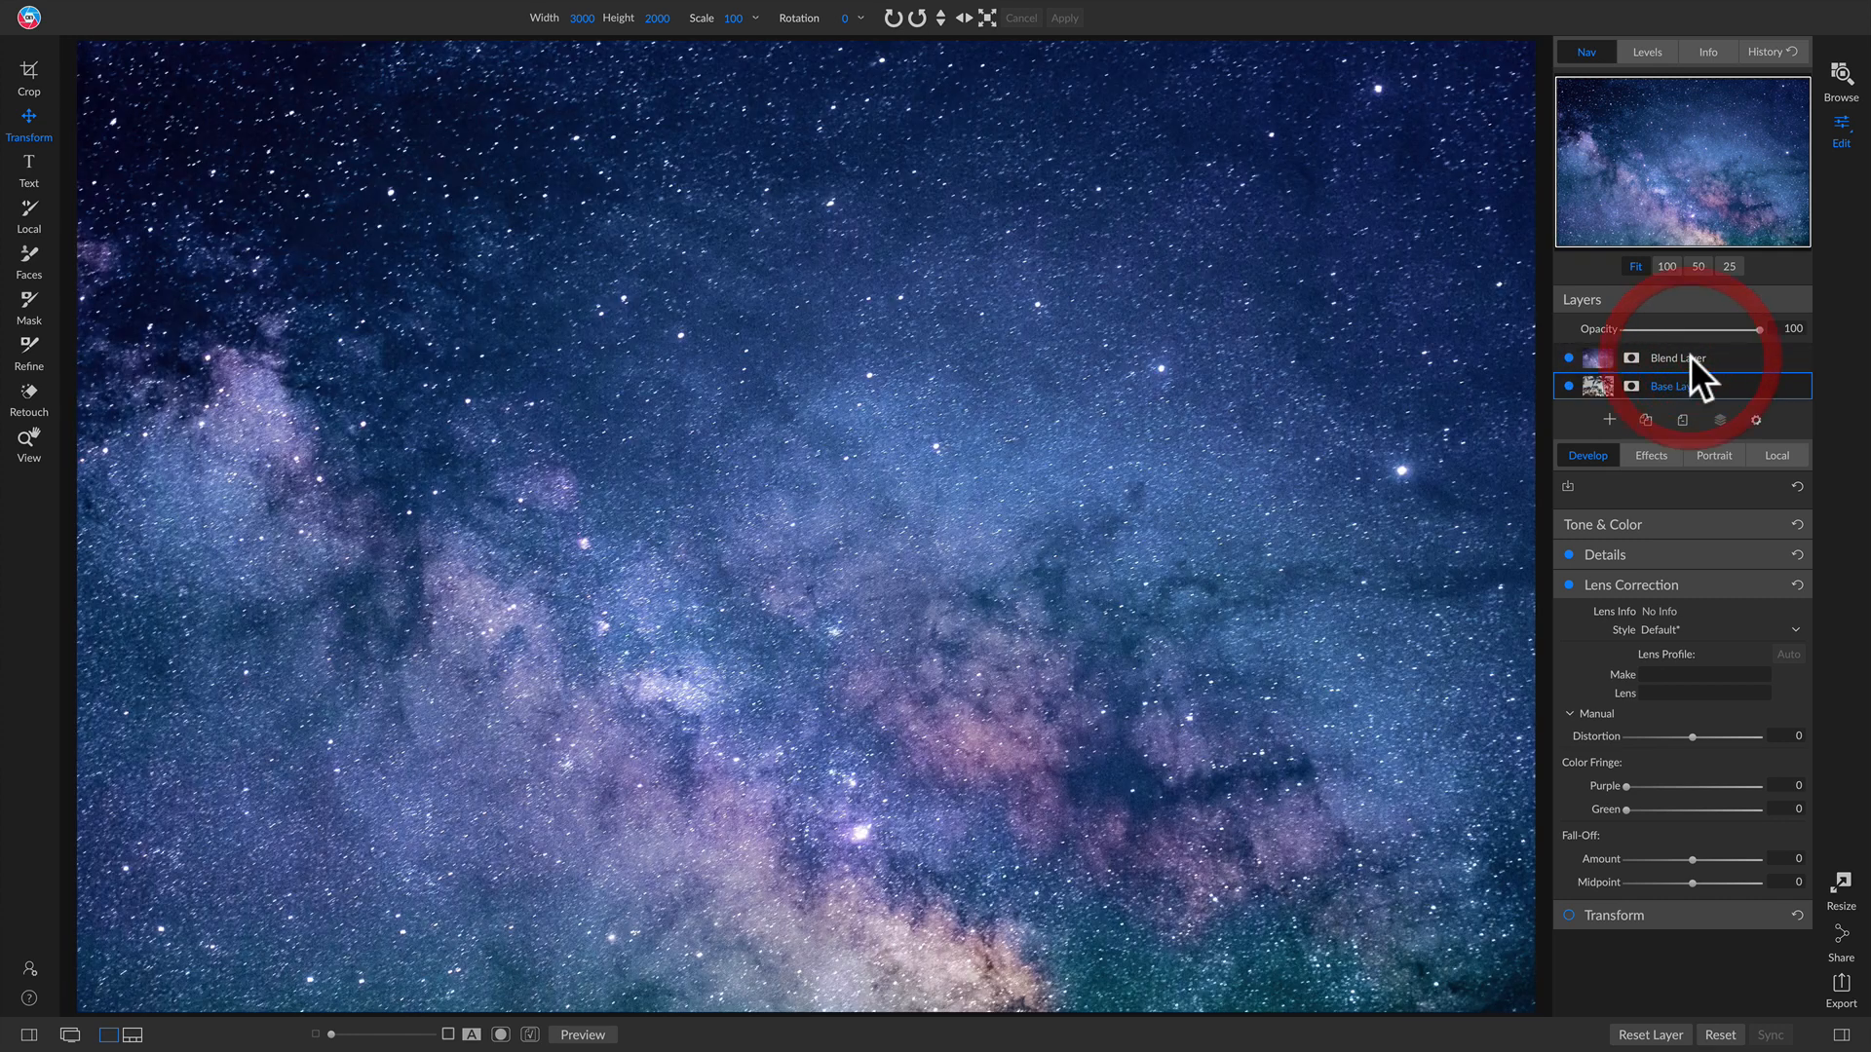
left_click(1756, 420)
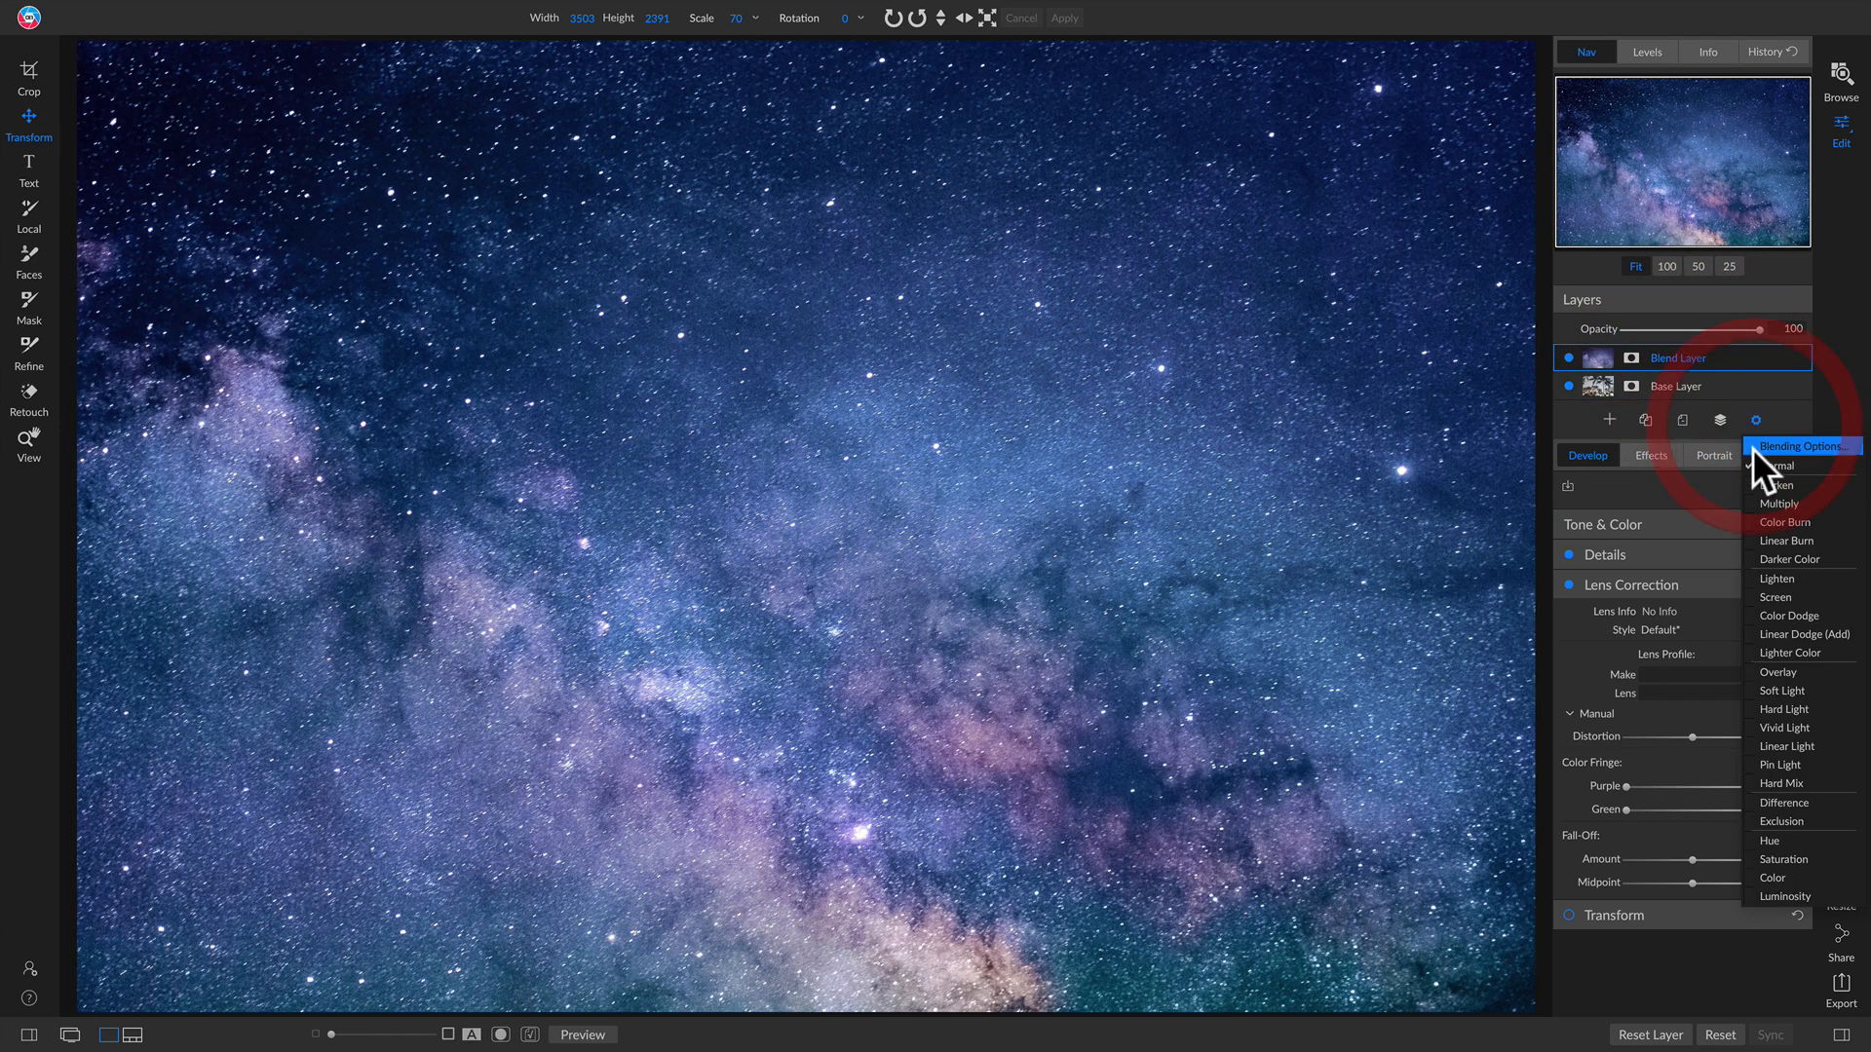
left_click(1756, 478)
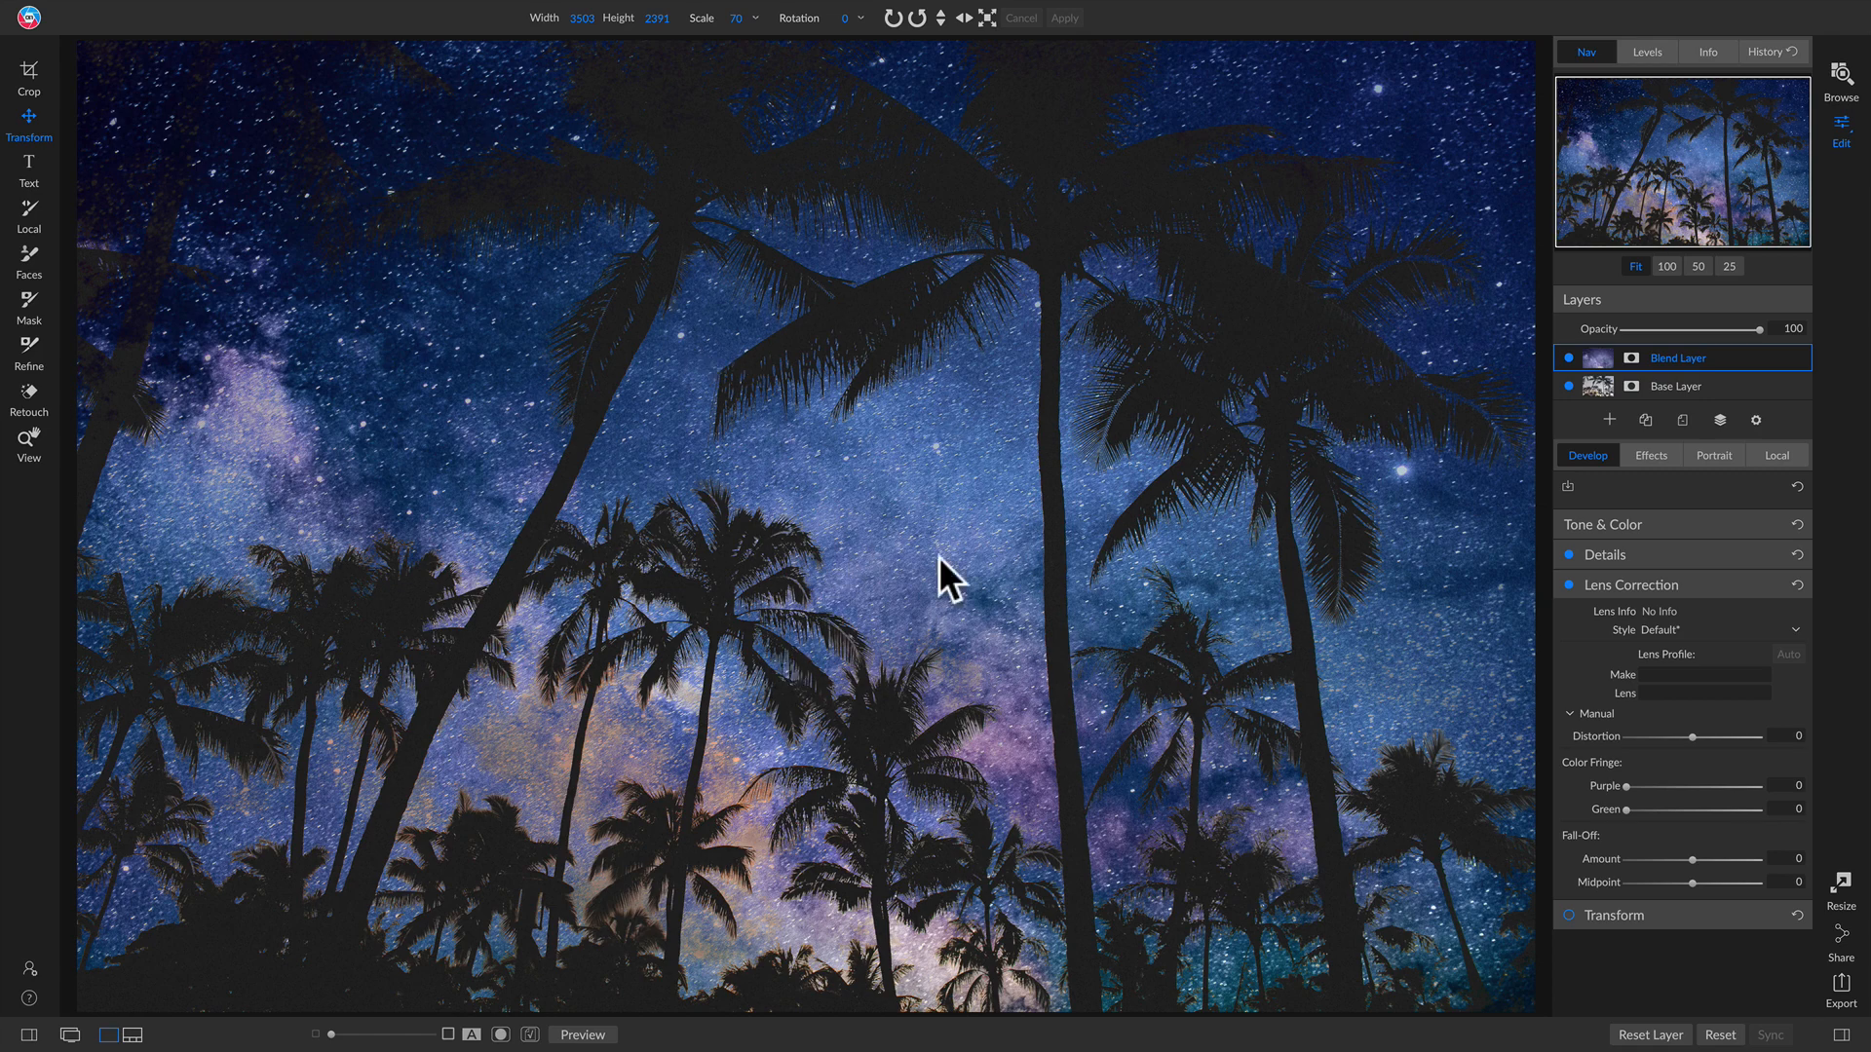
Step: Compare the Darken result by toggling the Blend Layer and lower its opacity to 83
left_click(1566, 359)
left_click(1567, 358)
left_click(1566, 359)
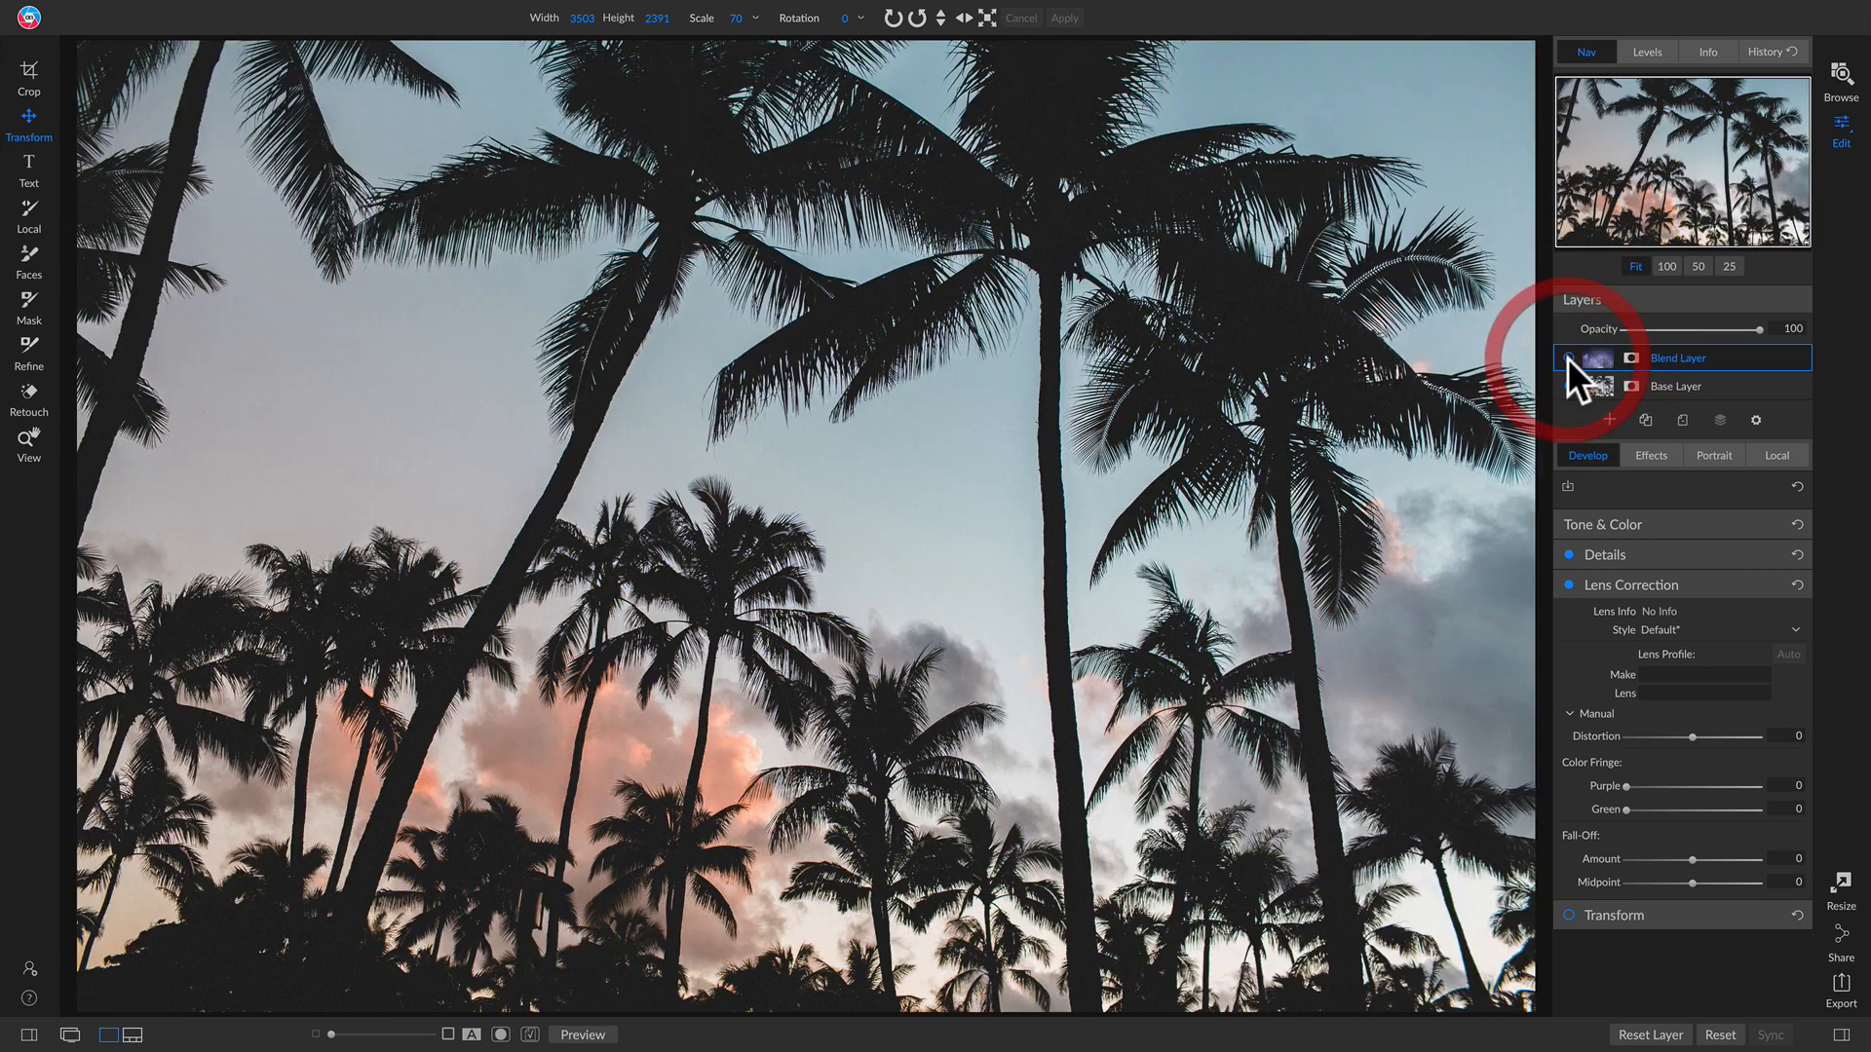
left_click(1567, 358)
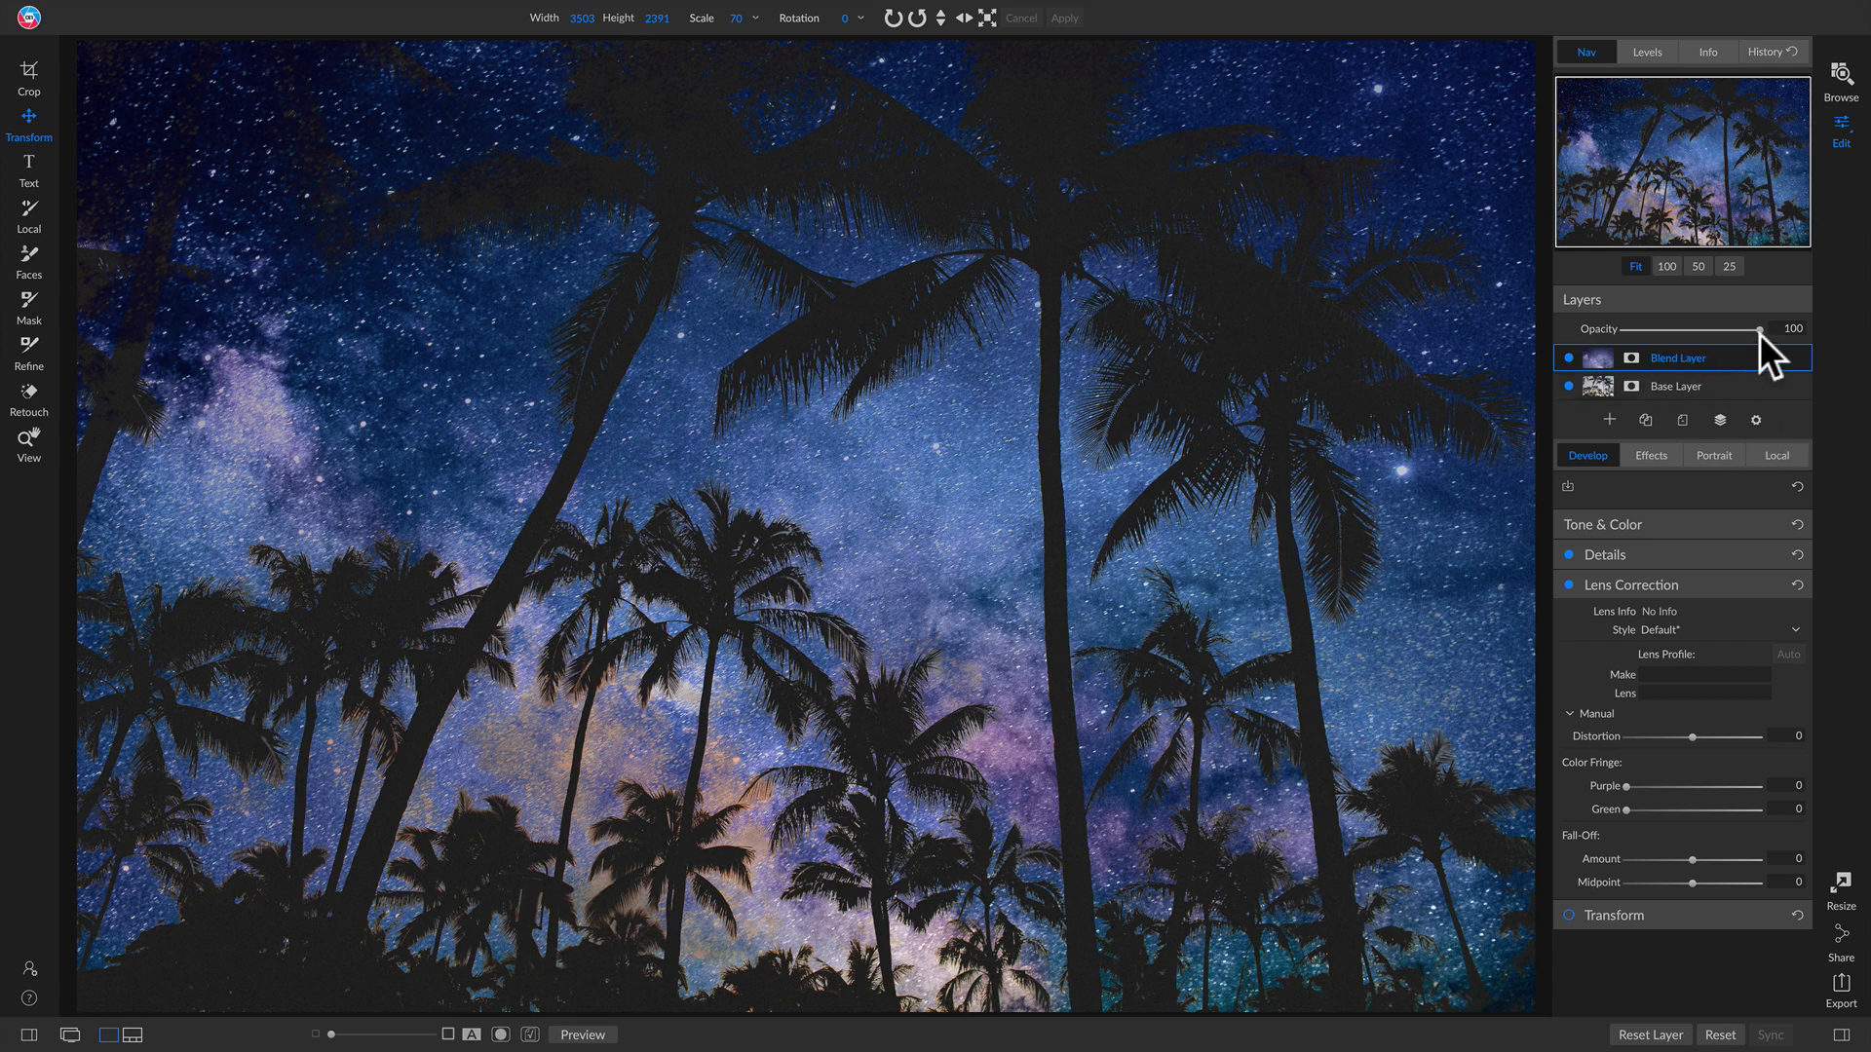
mouse_move(1758, 331)
left_mouse_down()
mouse_move(1692, 332)
mouse_move(1735, 330)
left_mouse_up()
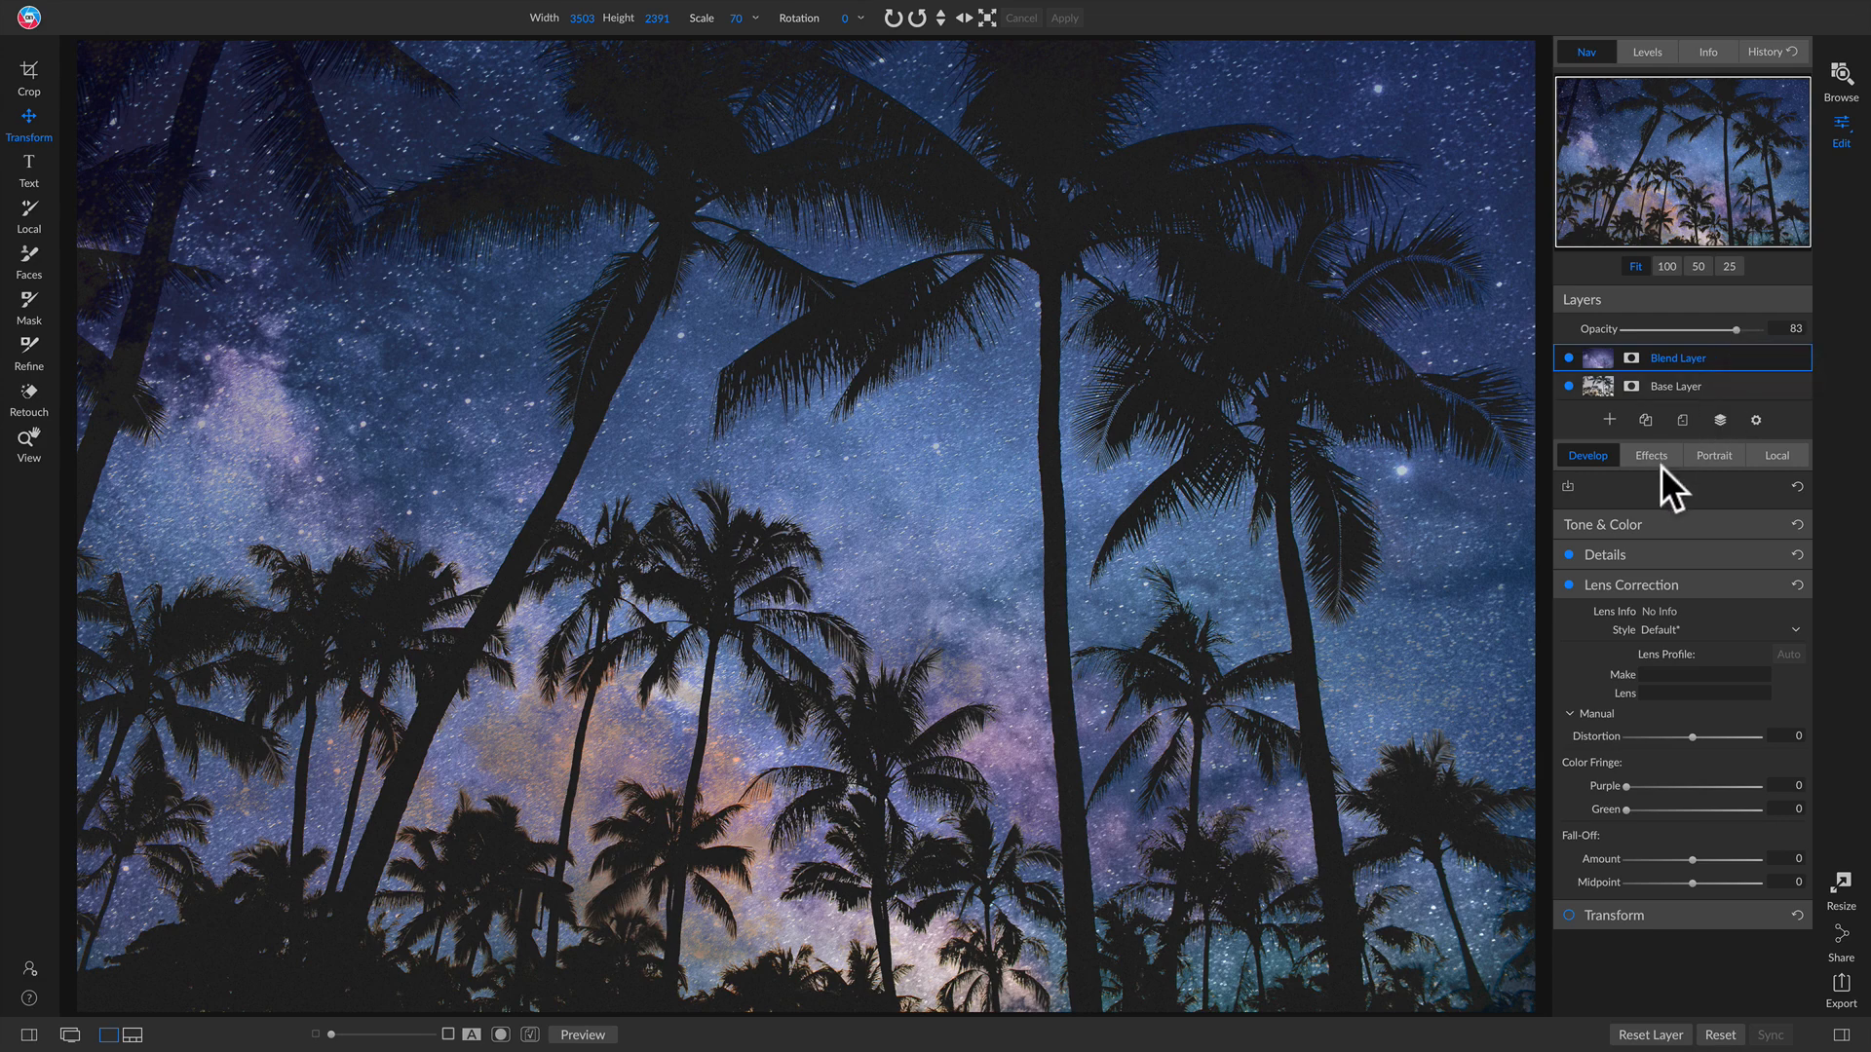
Step: Switch to the Blending Modes notes document and scroll through the Part 2 notes
key("ctrl+Left")
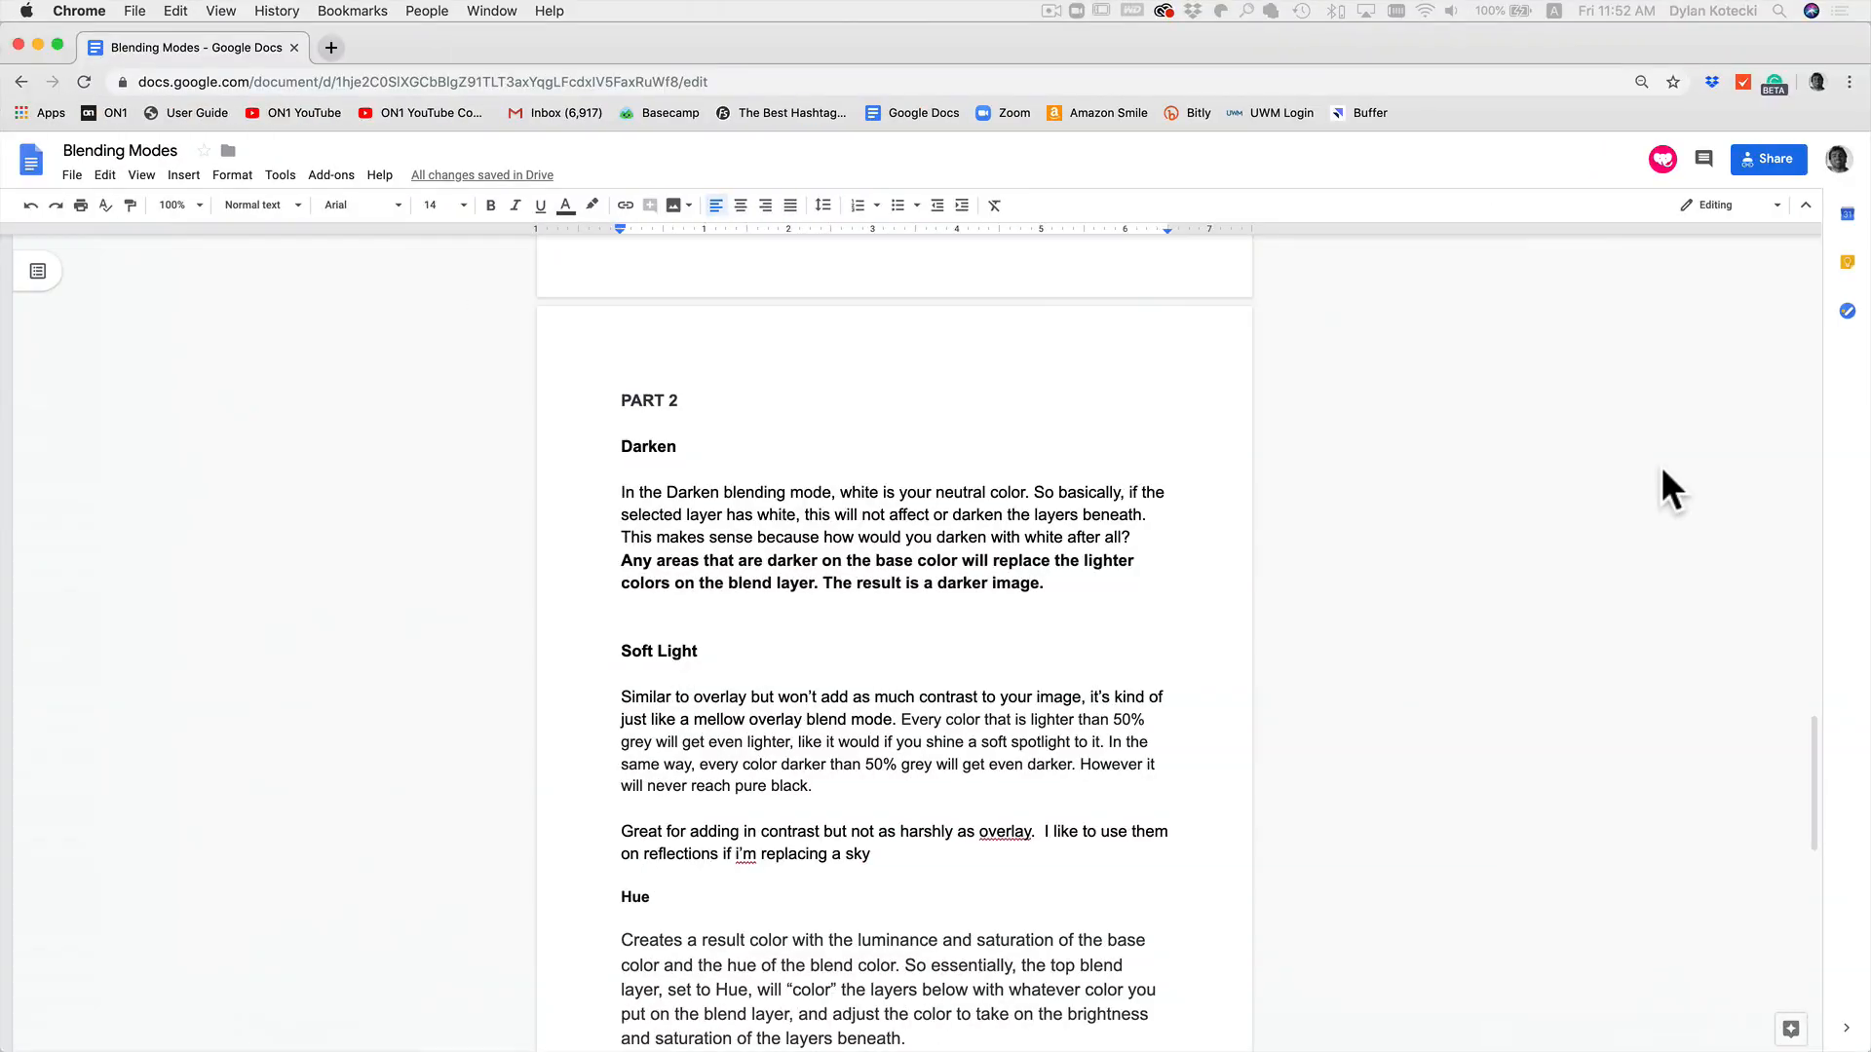
scroll(1558, 469, "down", 1)
scroll(933, 542, "down", 4)
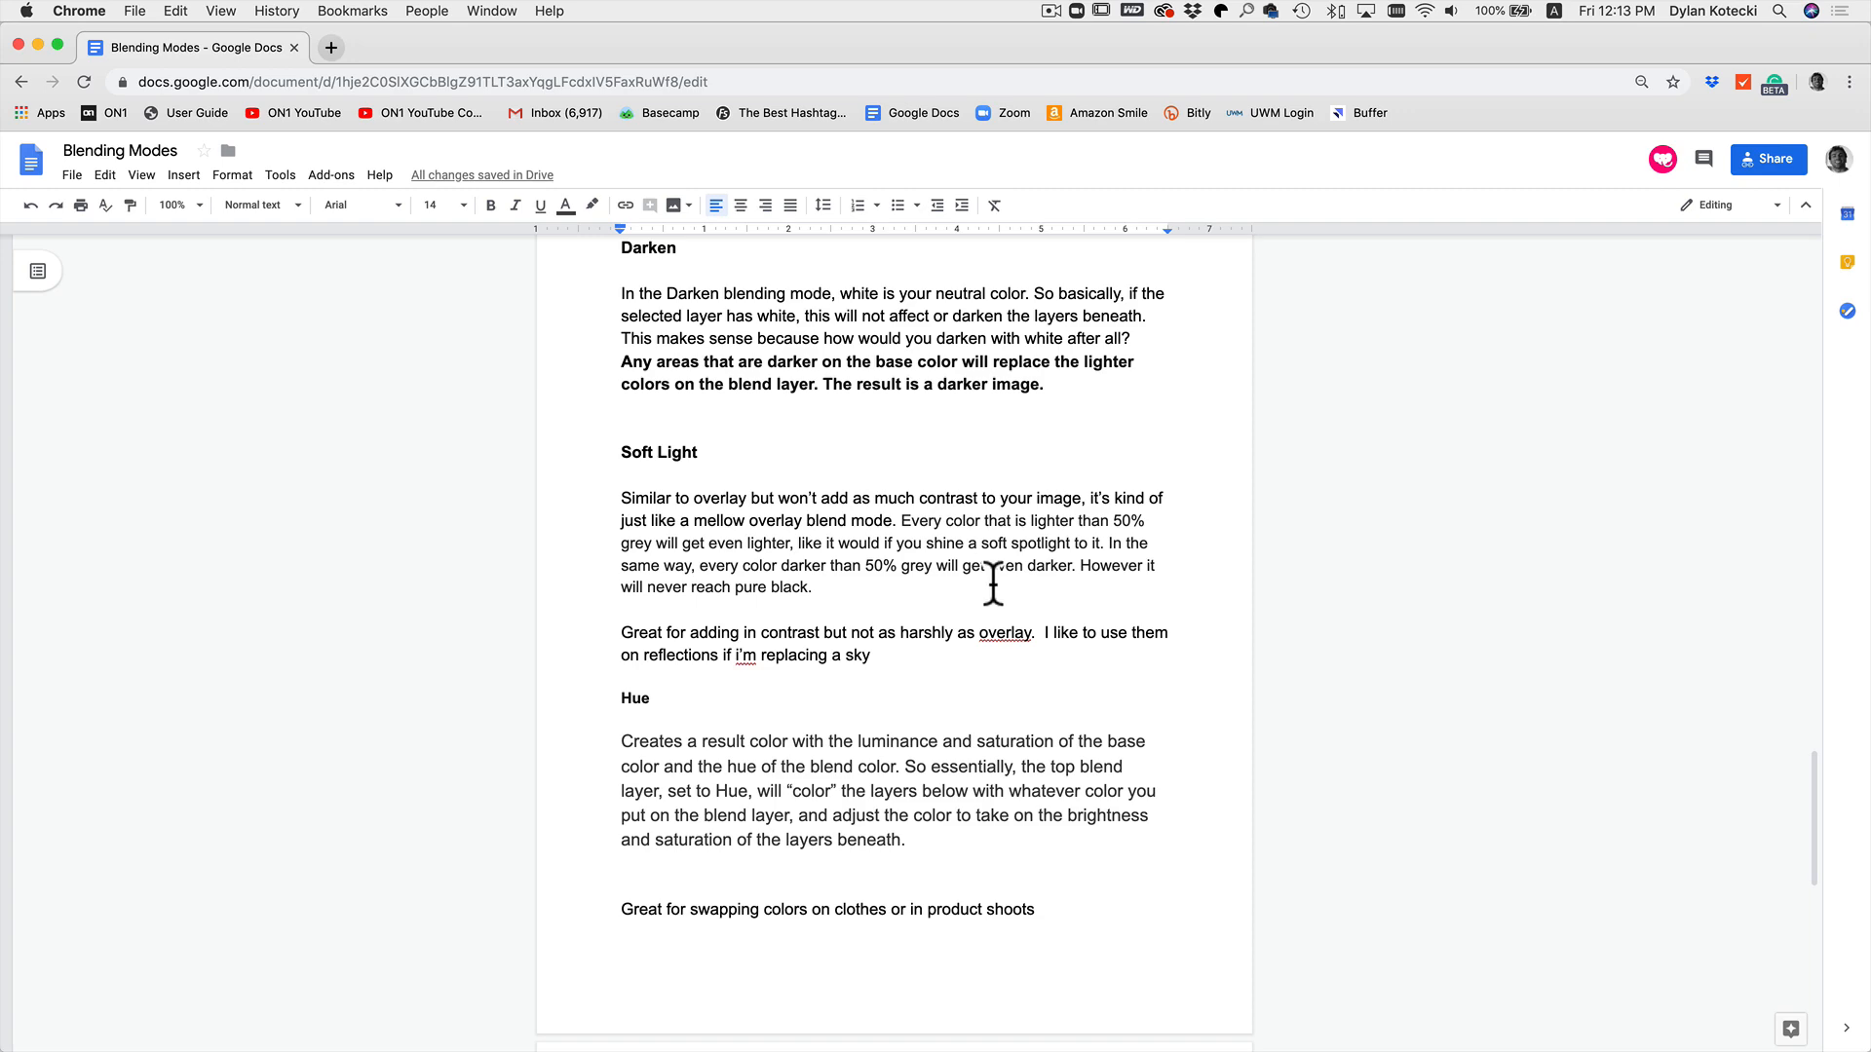
Step: Return to the photo editor, show the Greyscale.jpg layer over the skillet photo and set its blend mode to Soft Light
key("super+Tab")
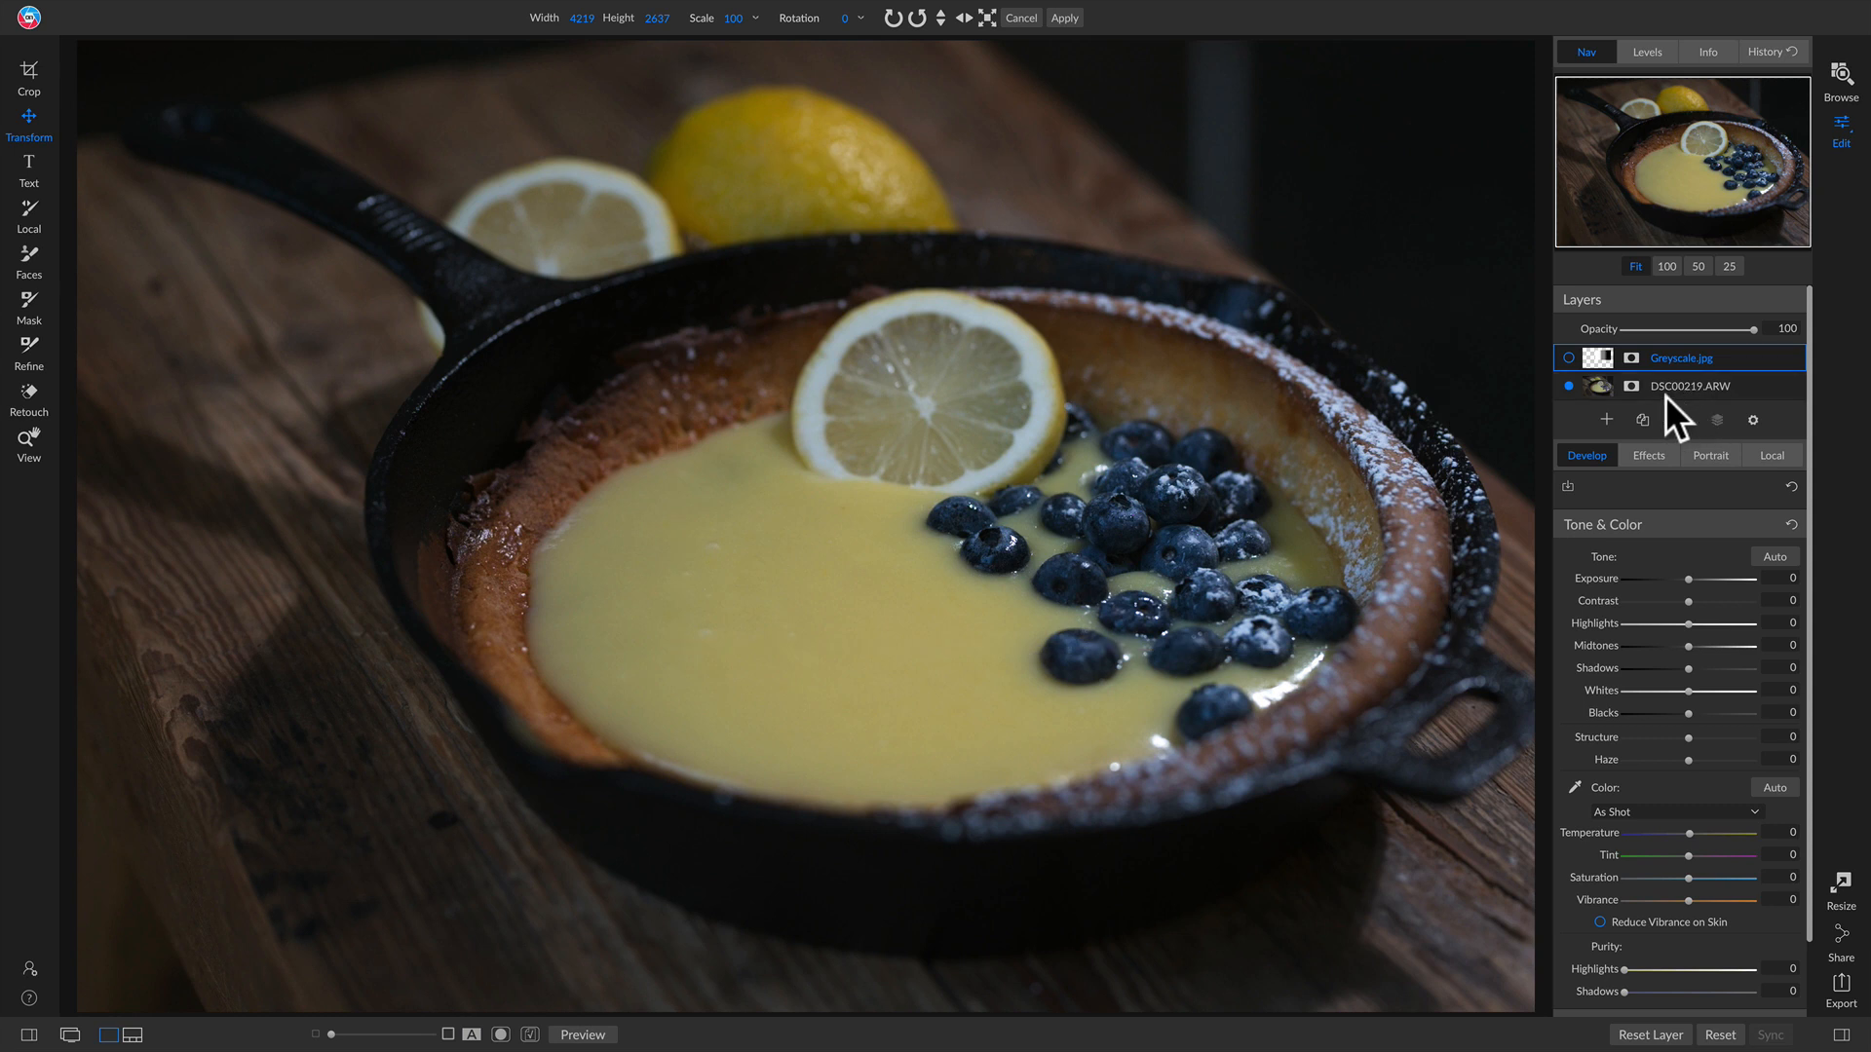
left_click(1568, 357)
left_click_drag(1267, 400, 1167, 471)
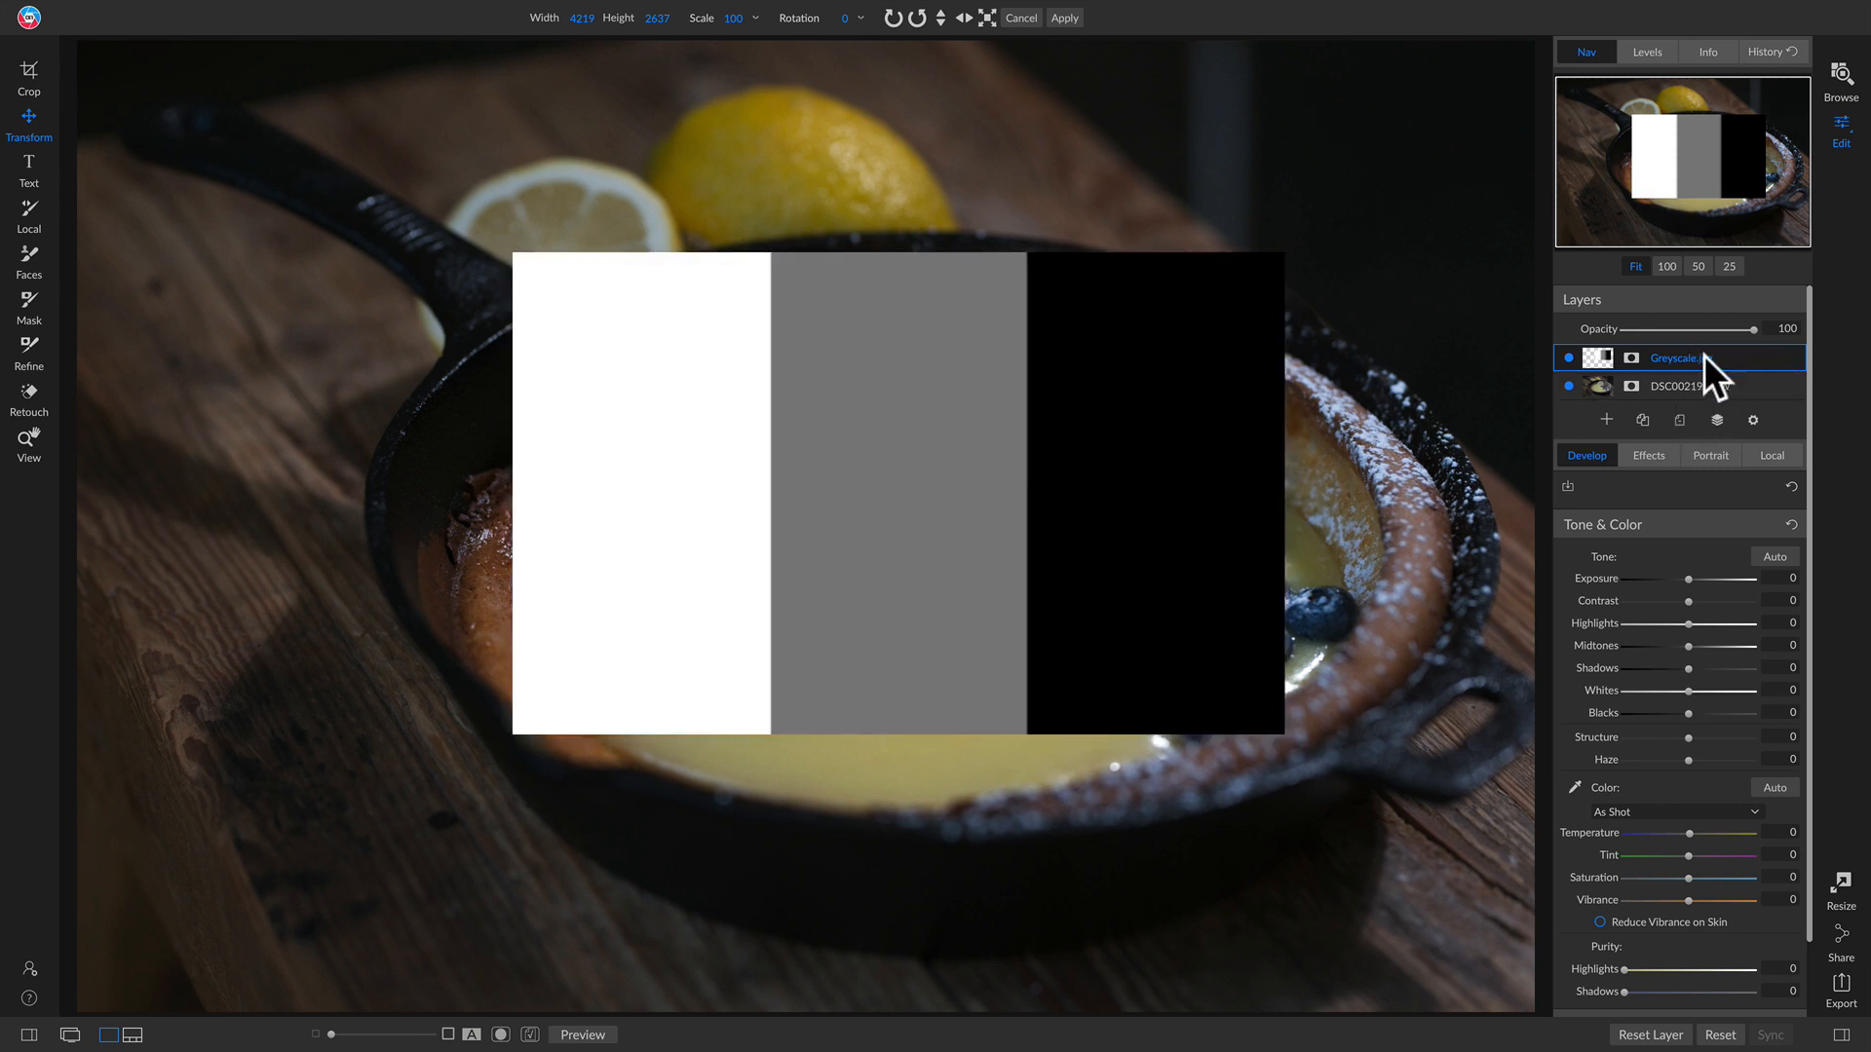
left_click(1752, 419)
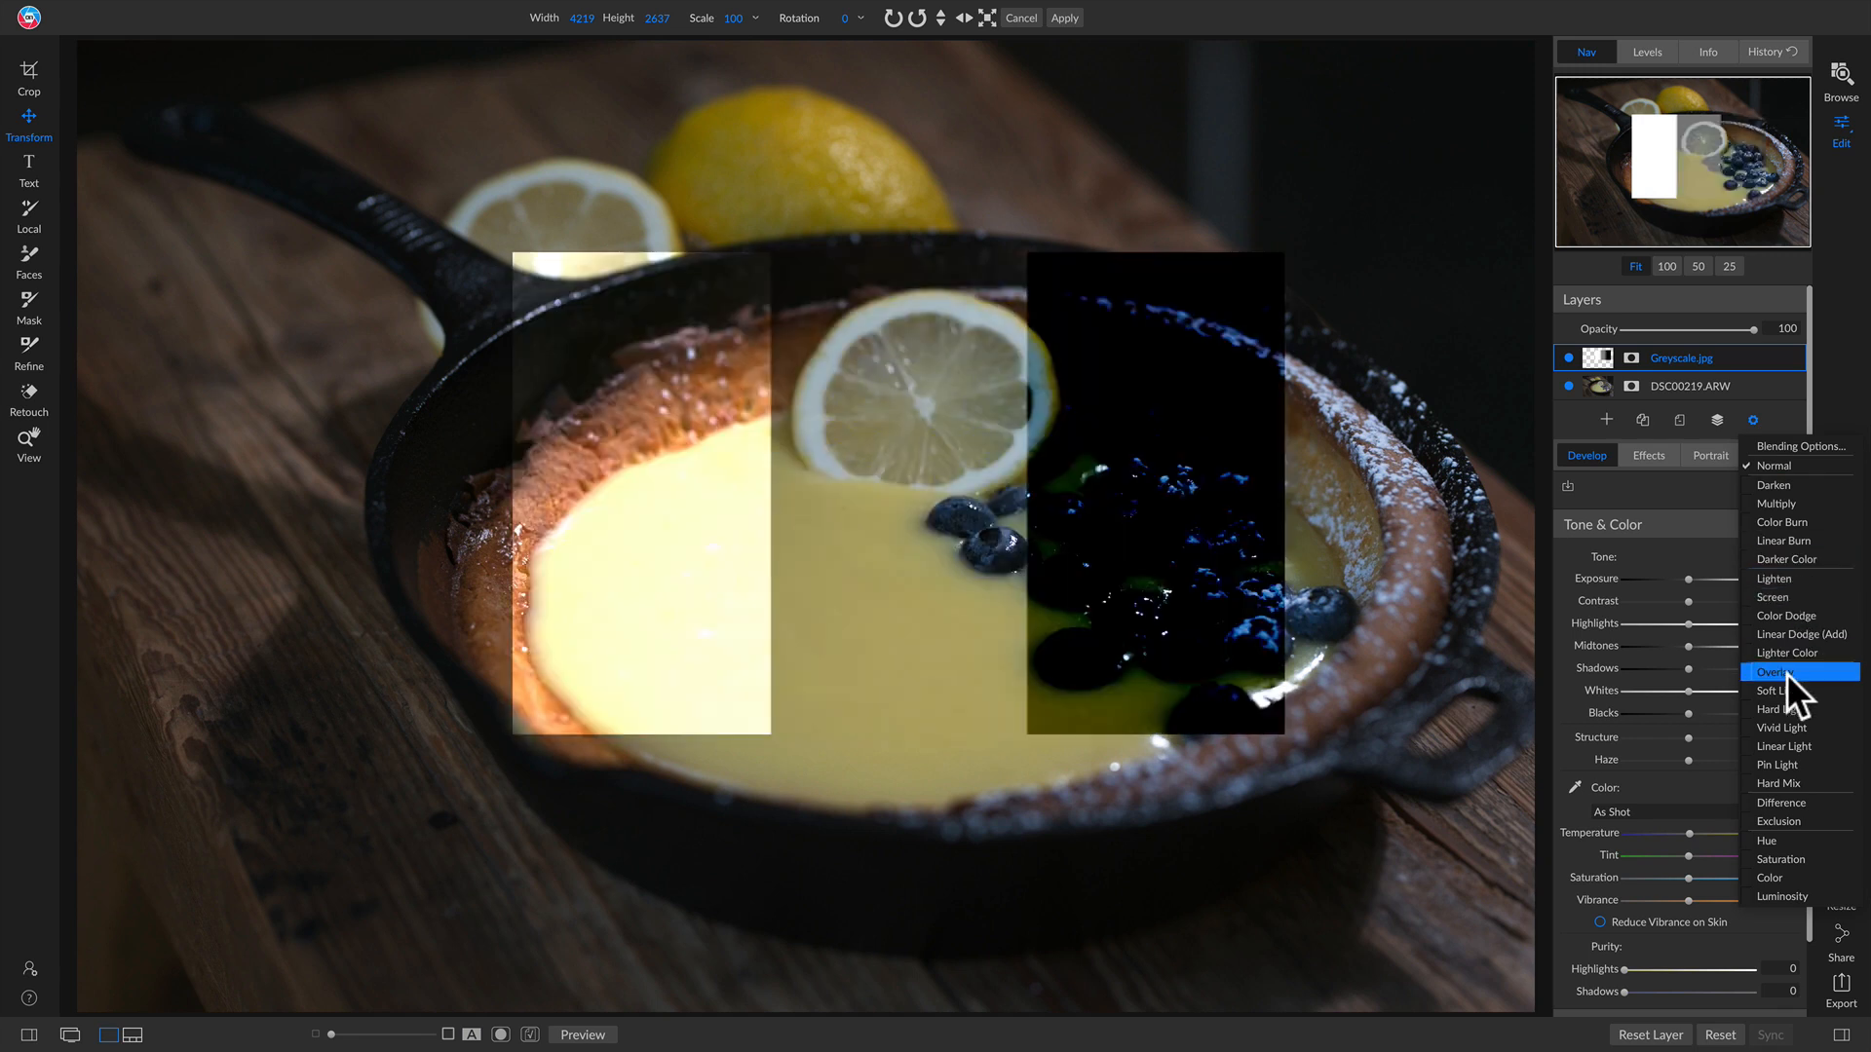
left_click(1786, 690)
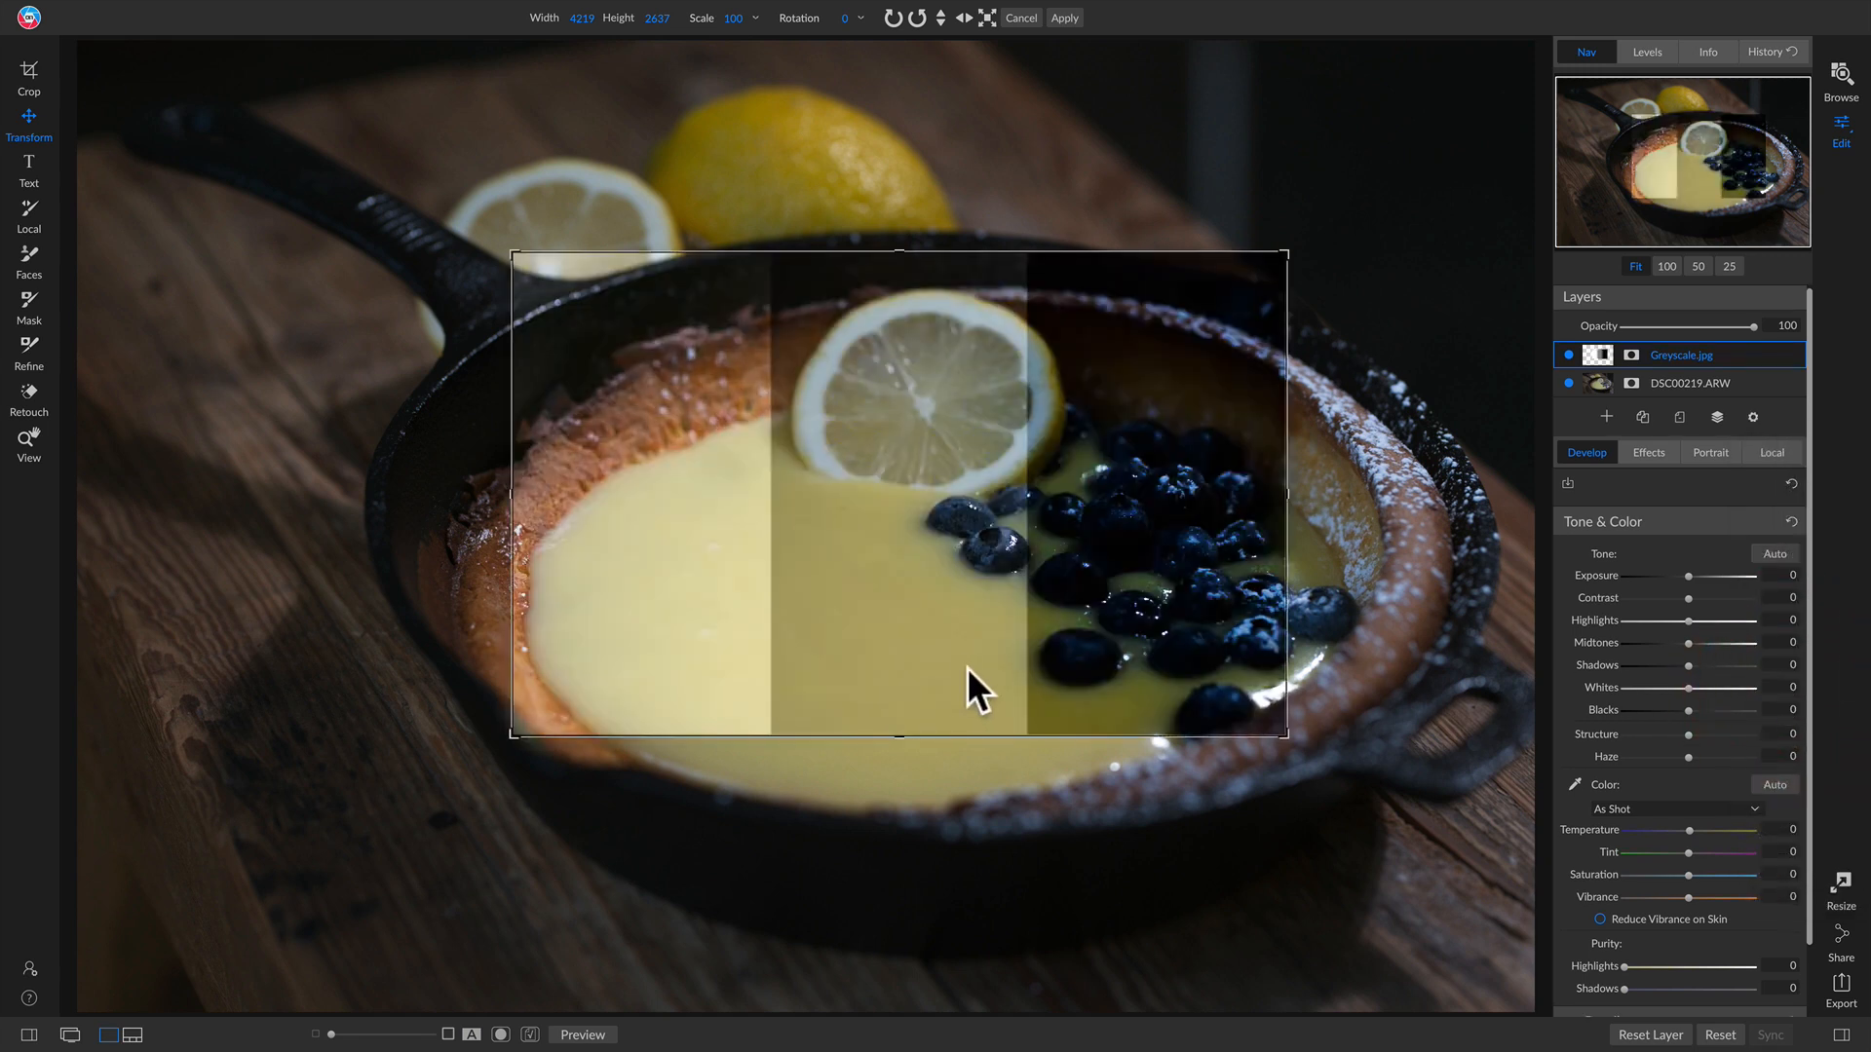
Step: Move the Greyscale layer around the skillet photo to compare its white, grey and black bands
left_click_drag(1023, 564, 935, 596)
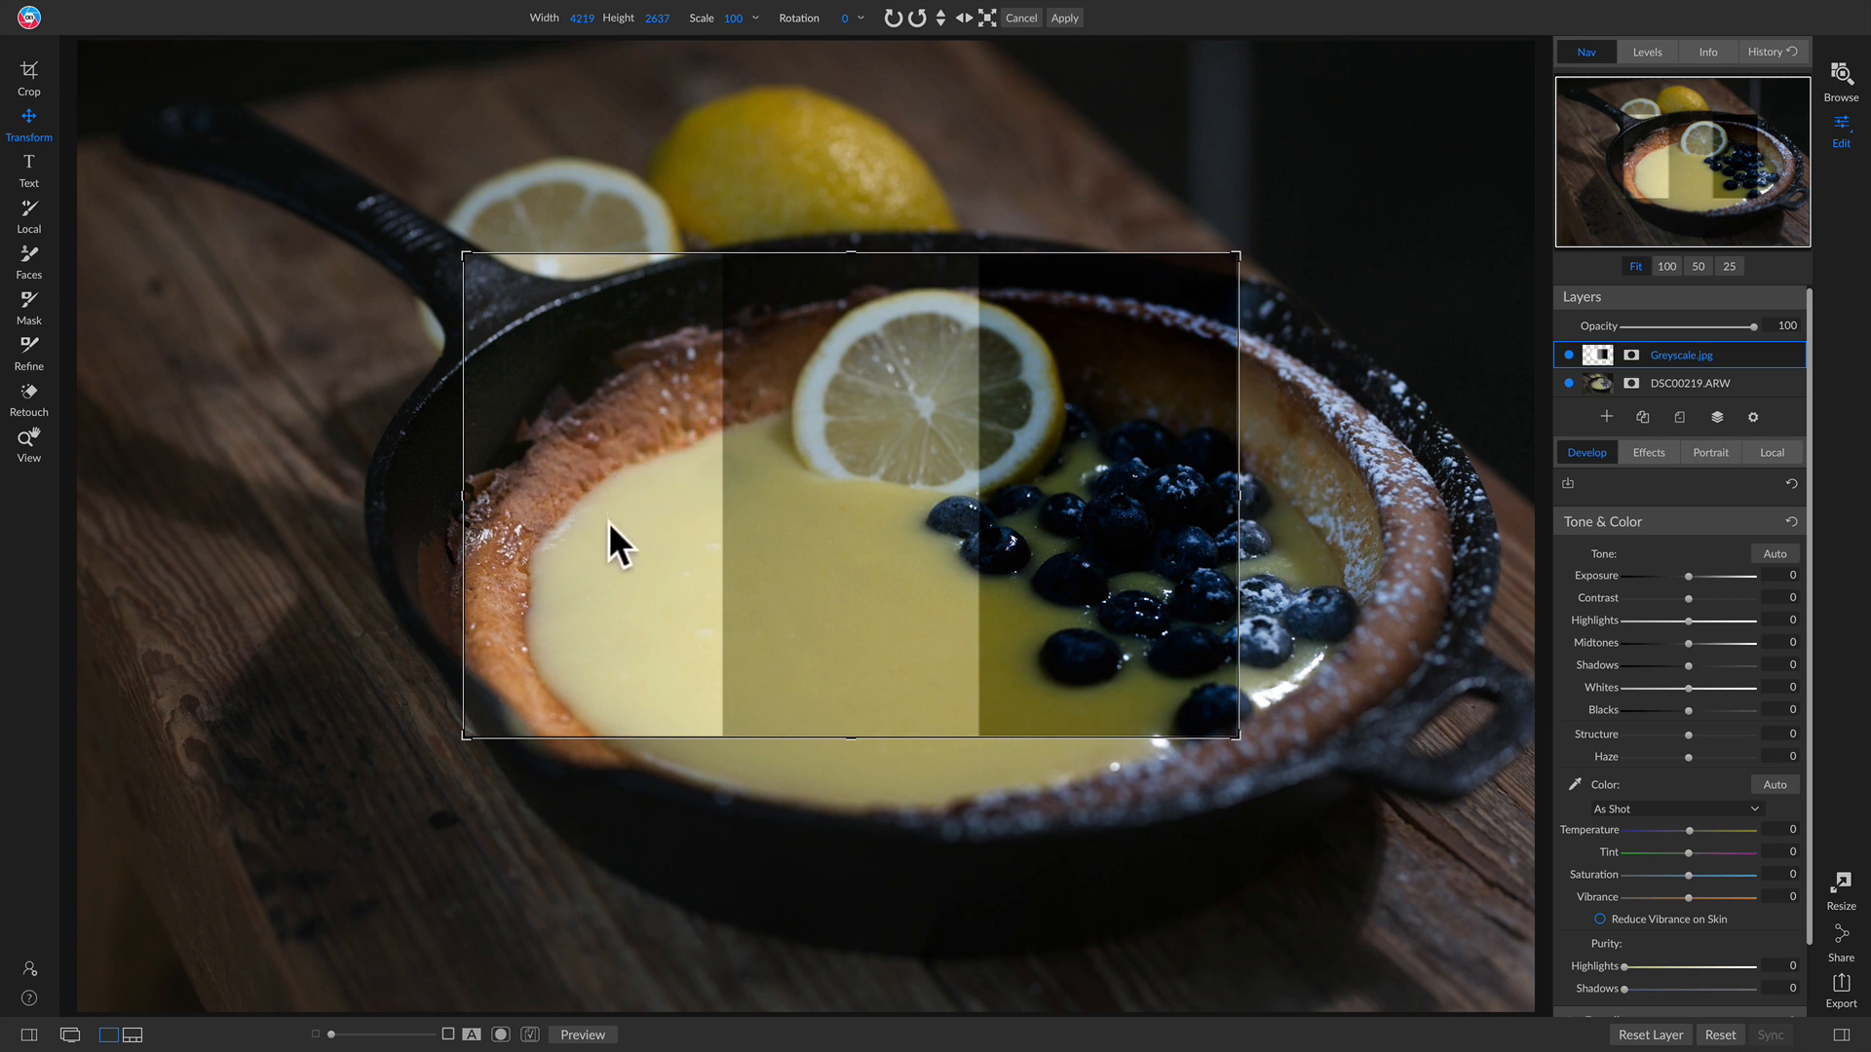
left_click_drag(608, 523, 786, 686)
left_click_drag(664, 576, 583, 358)
left_click_drag(569, 459, 754, 795)
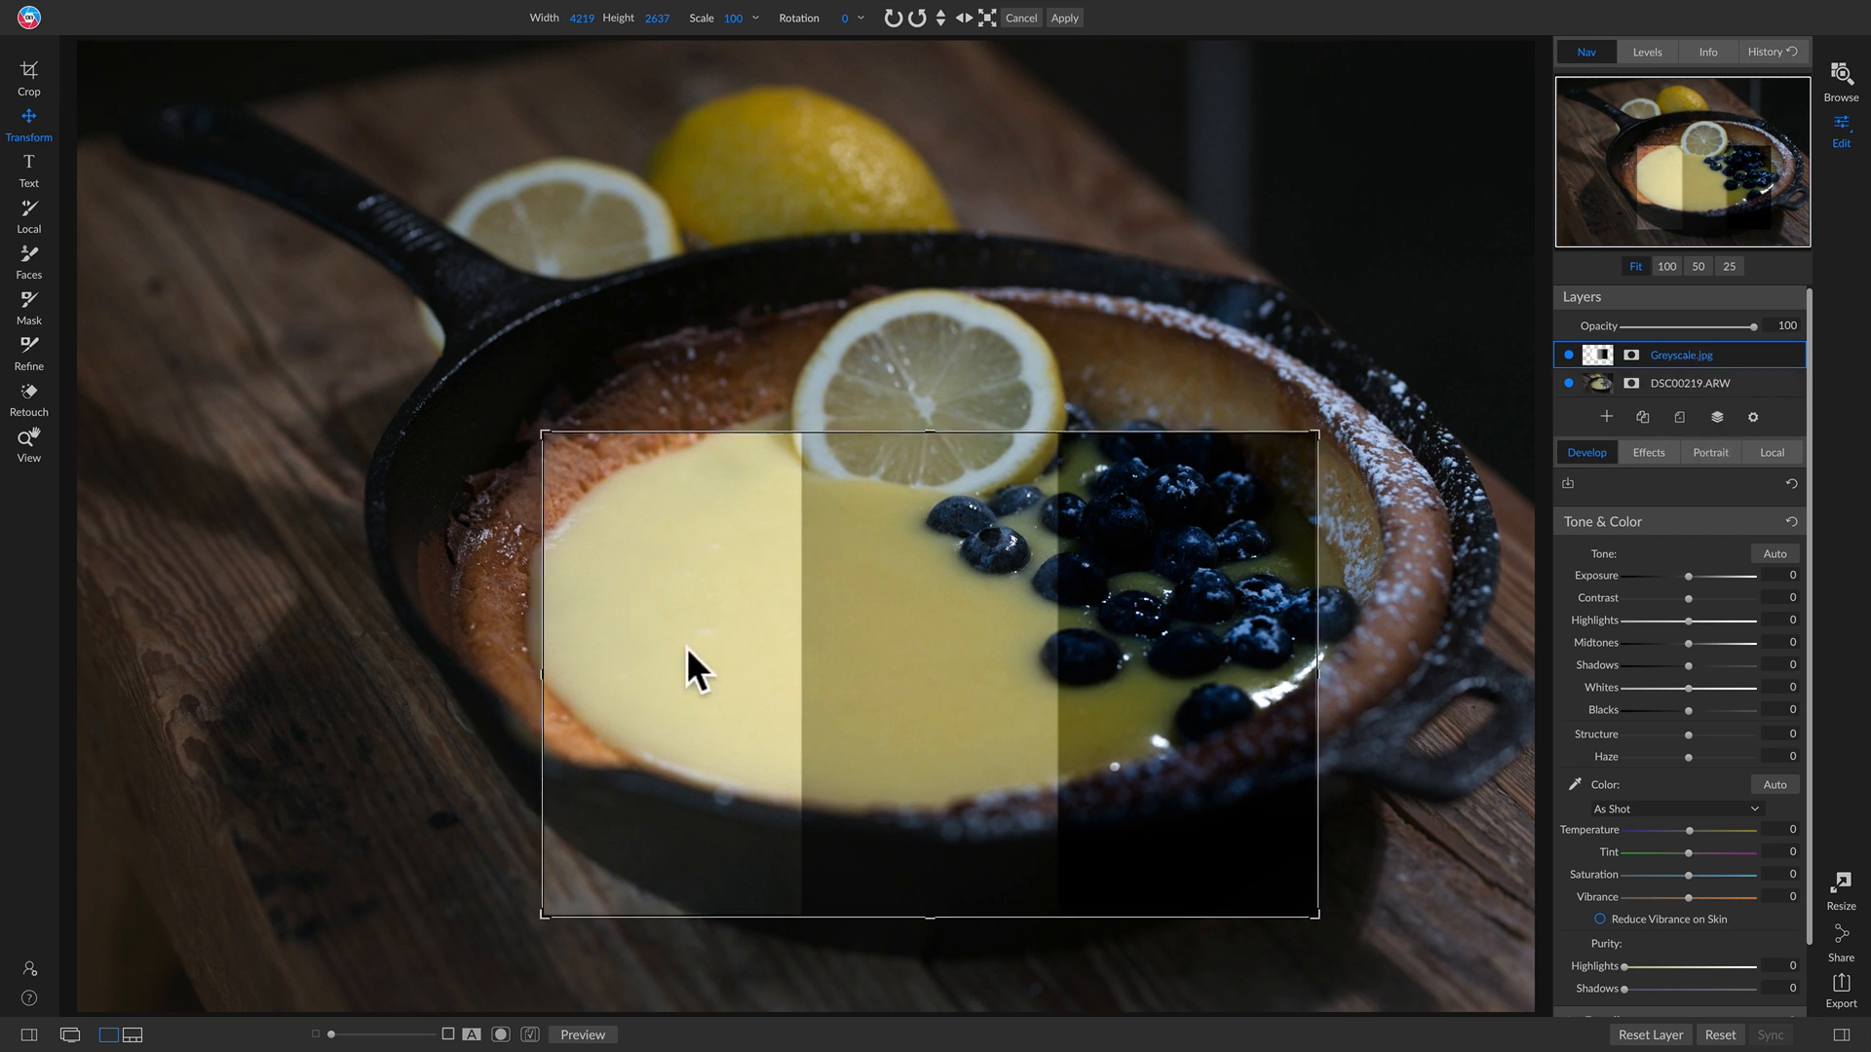
left_click_drag(698, 702, 604, 497)
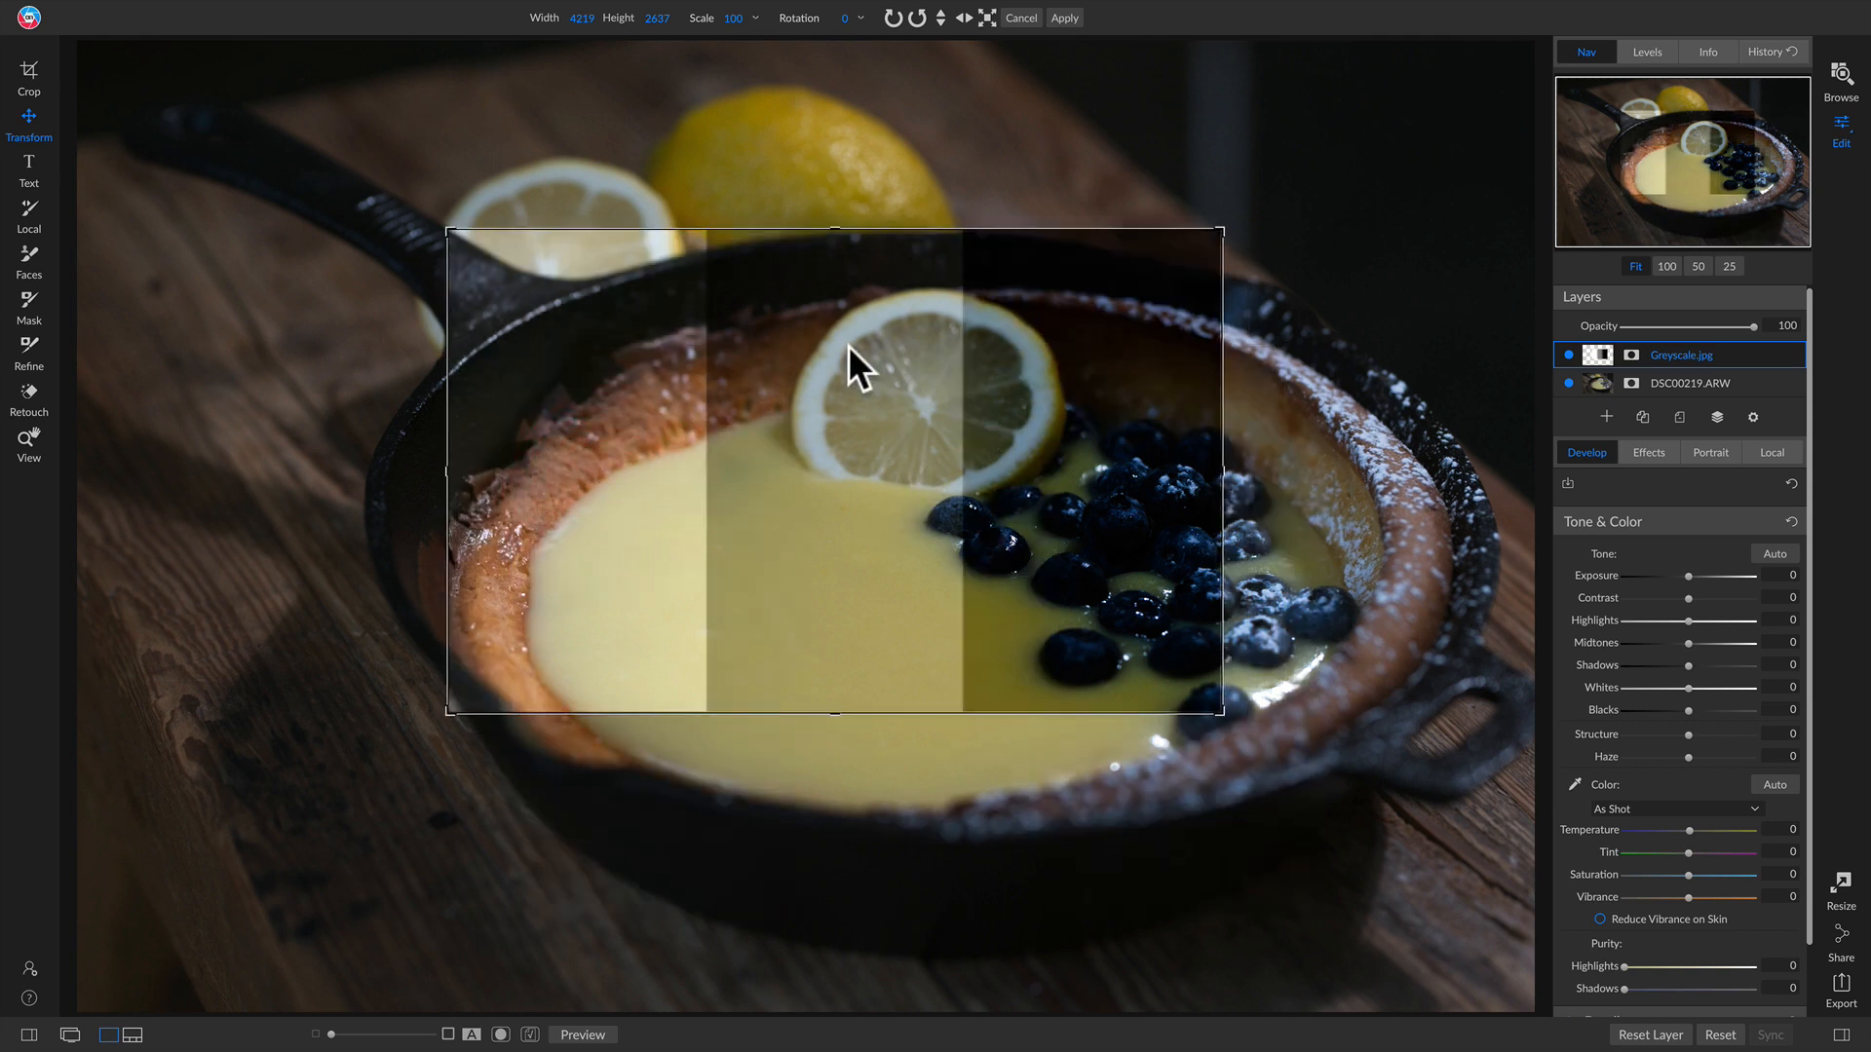
left_click_drag(892, 493, 1164, 616)
left_click_drag(1227, 675, 1184, 549)
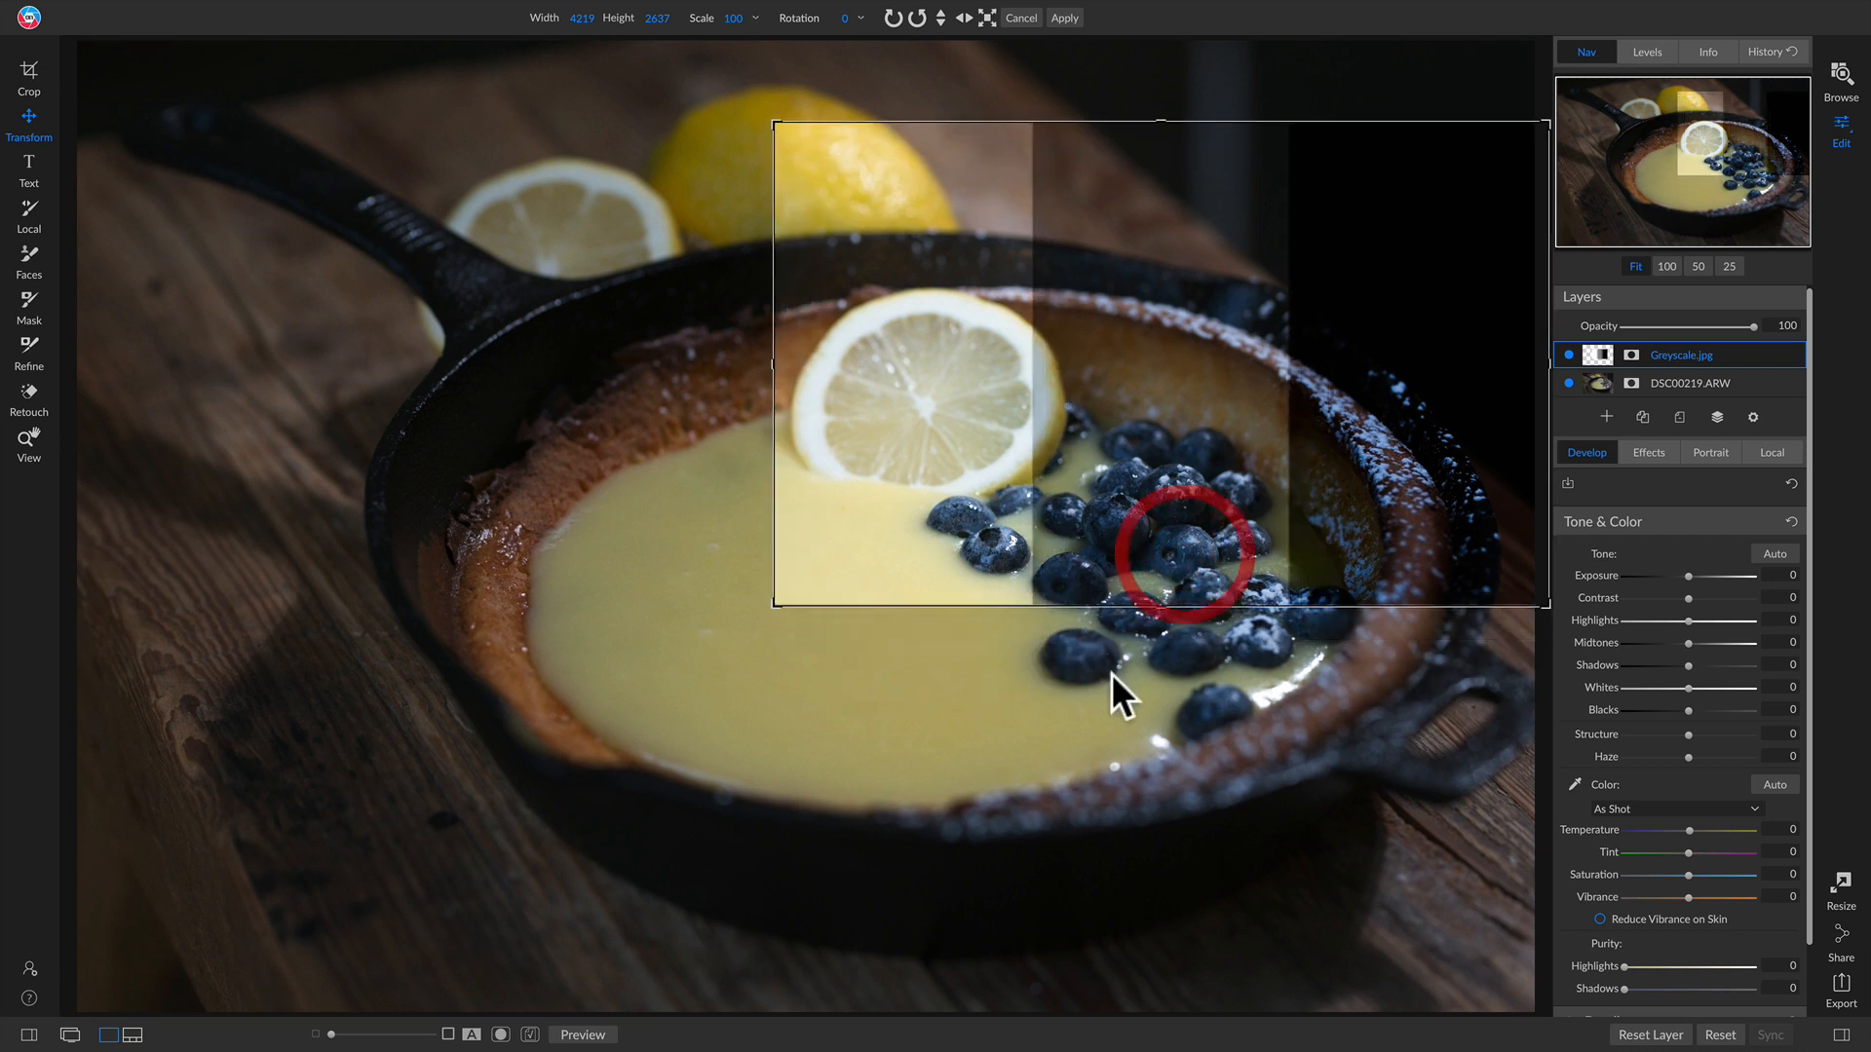
left_click_drag(1166, 480, 985, 535)
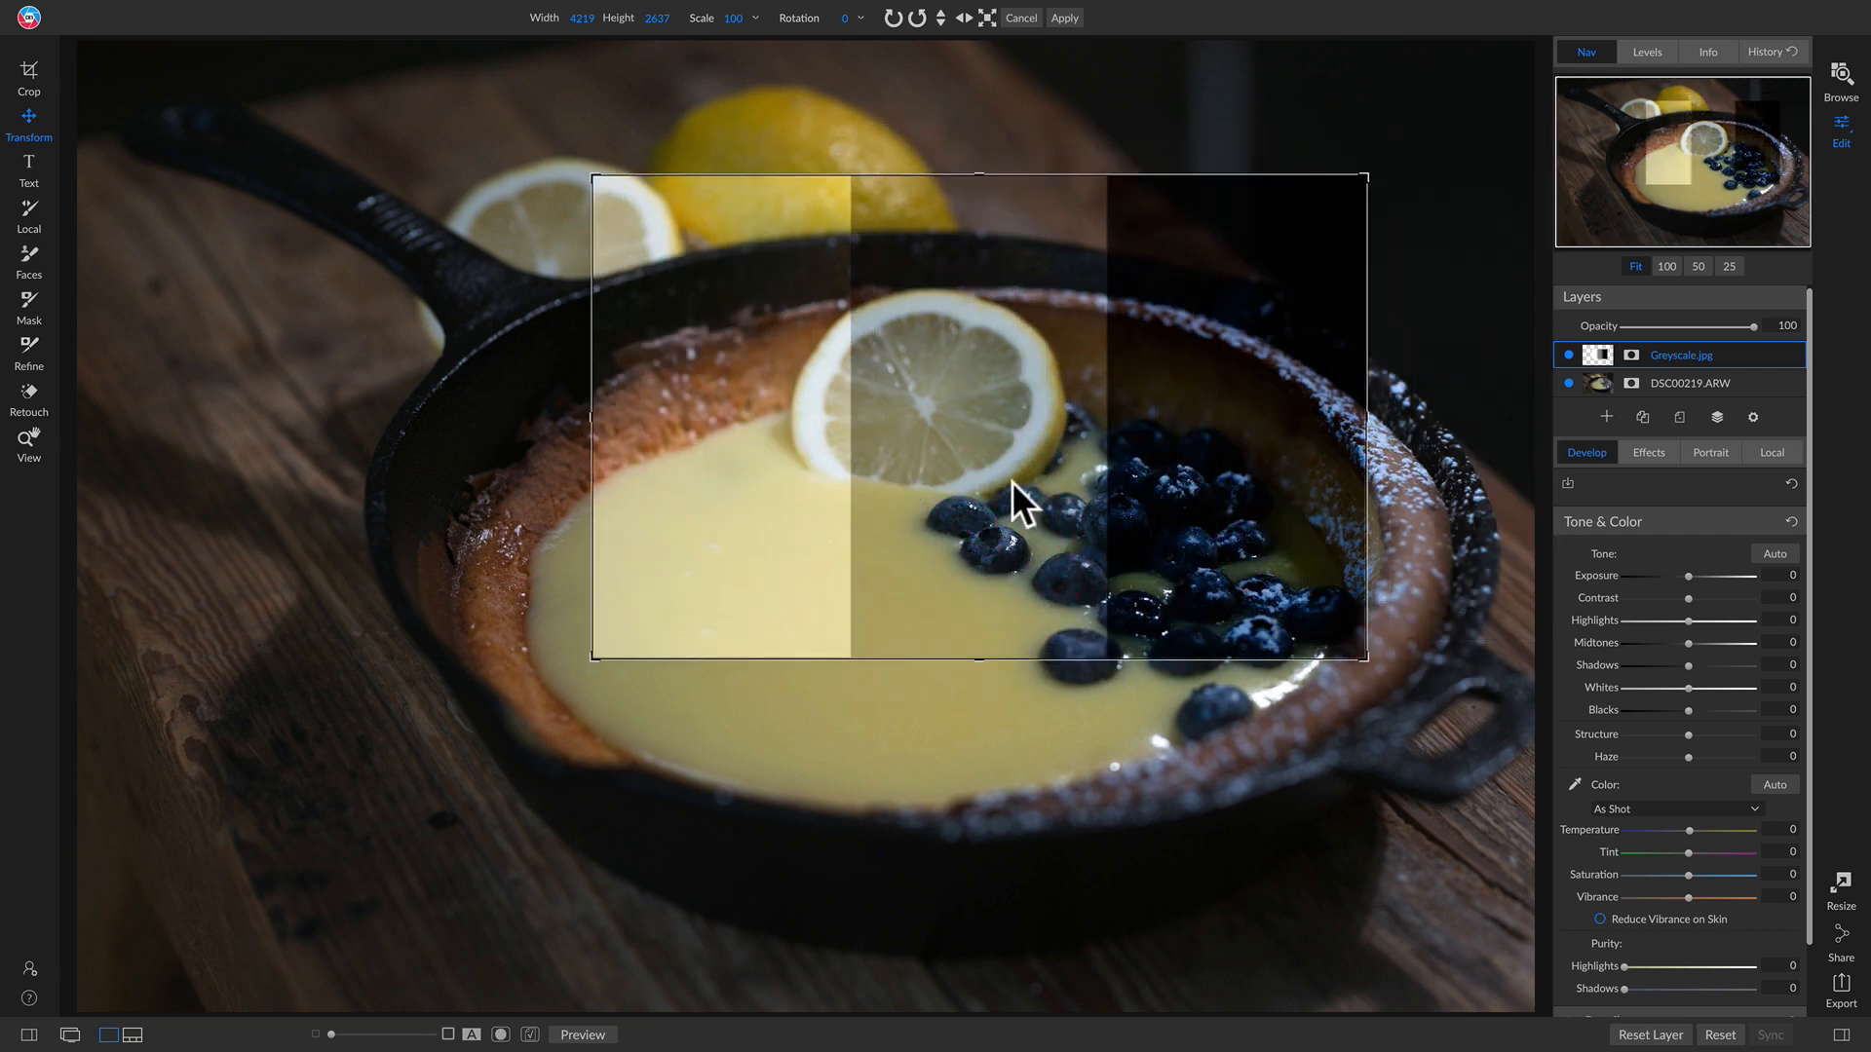
left_click_drag(1011, 481, 780, 364)
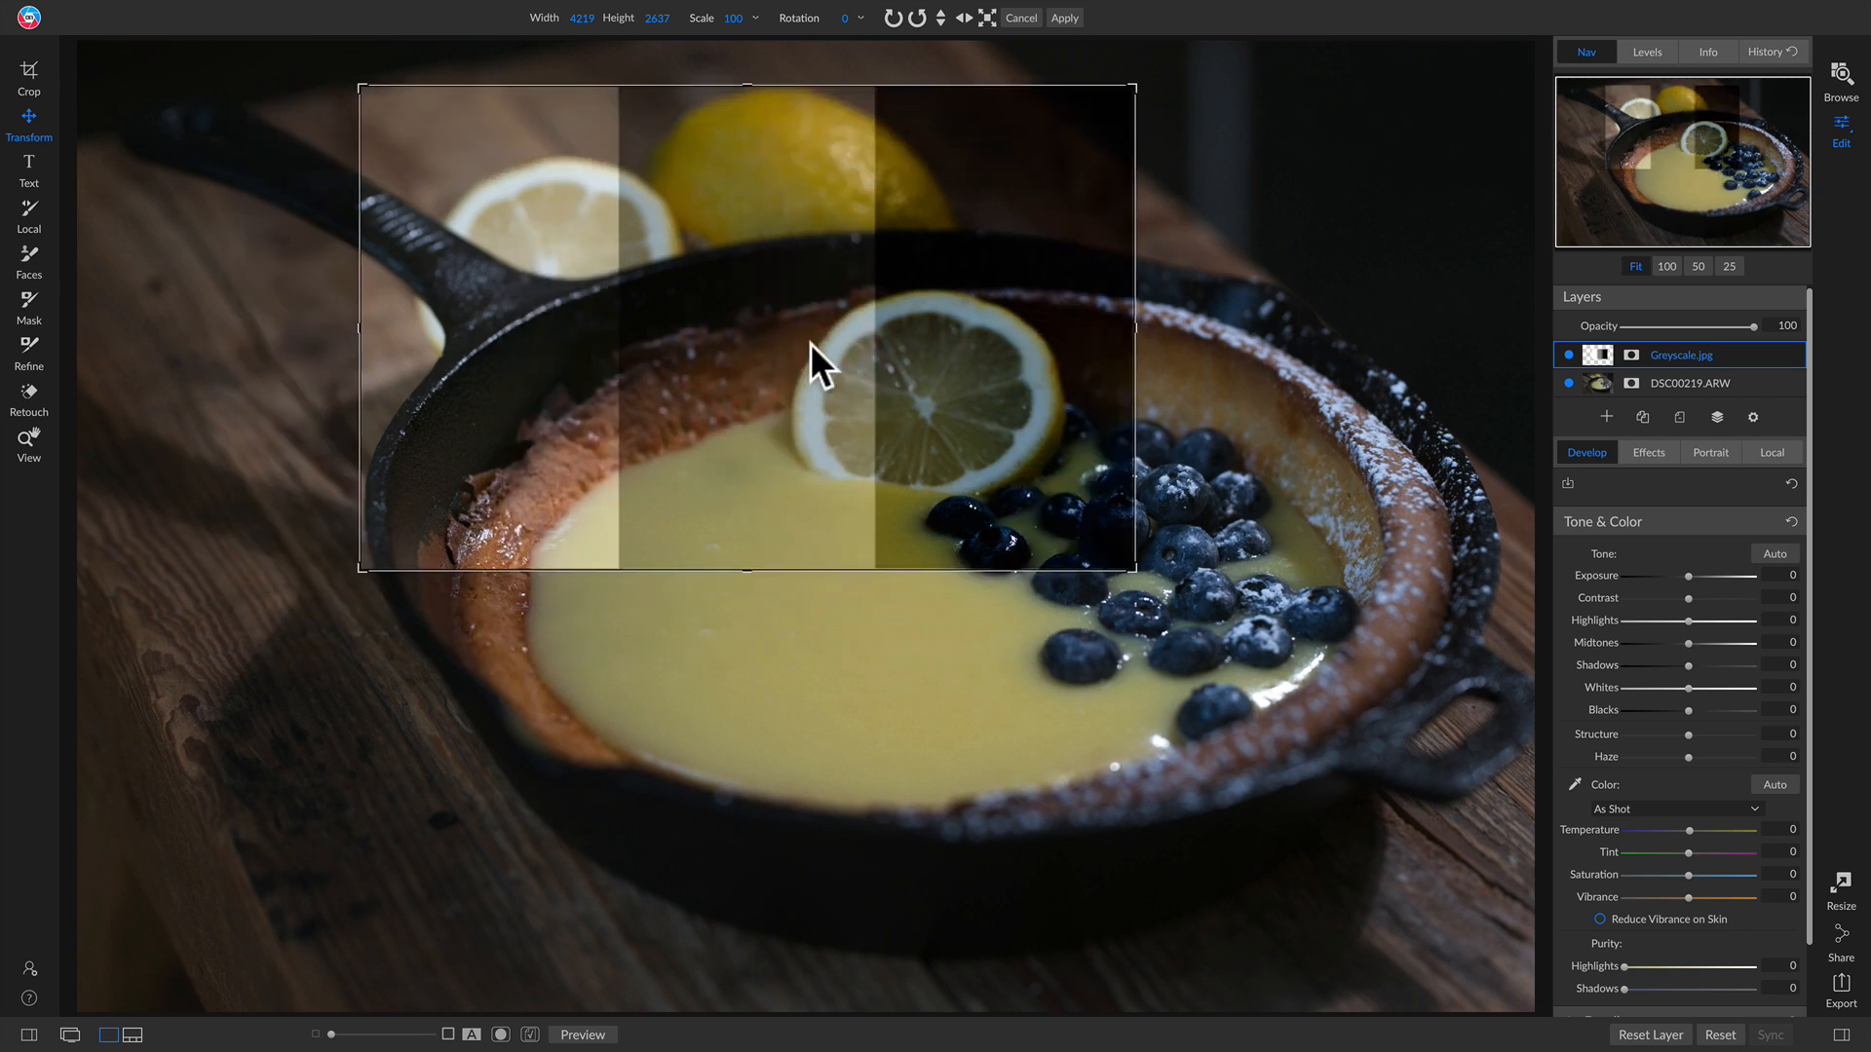
left_click_drag(1007, 218, 1132, 460)
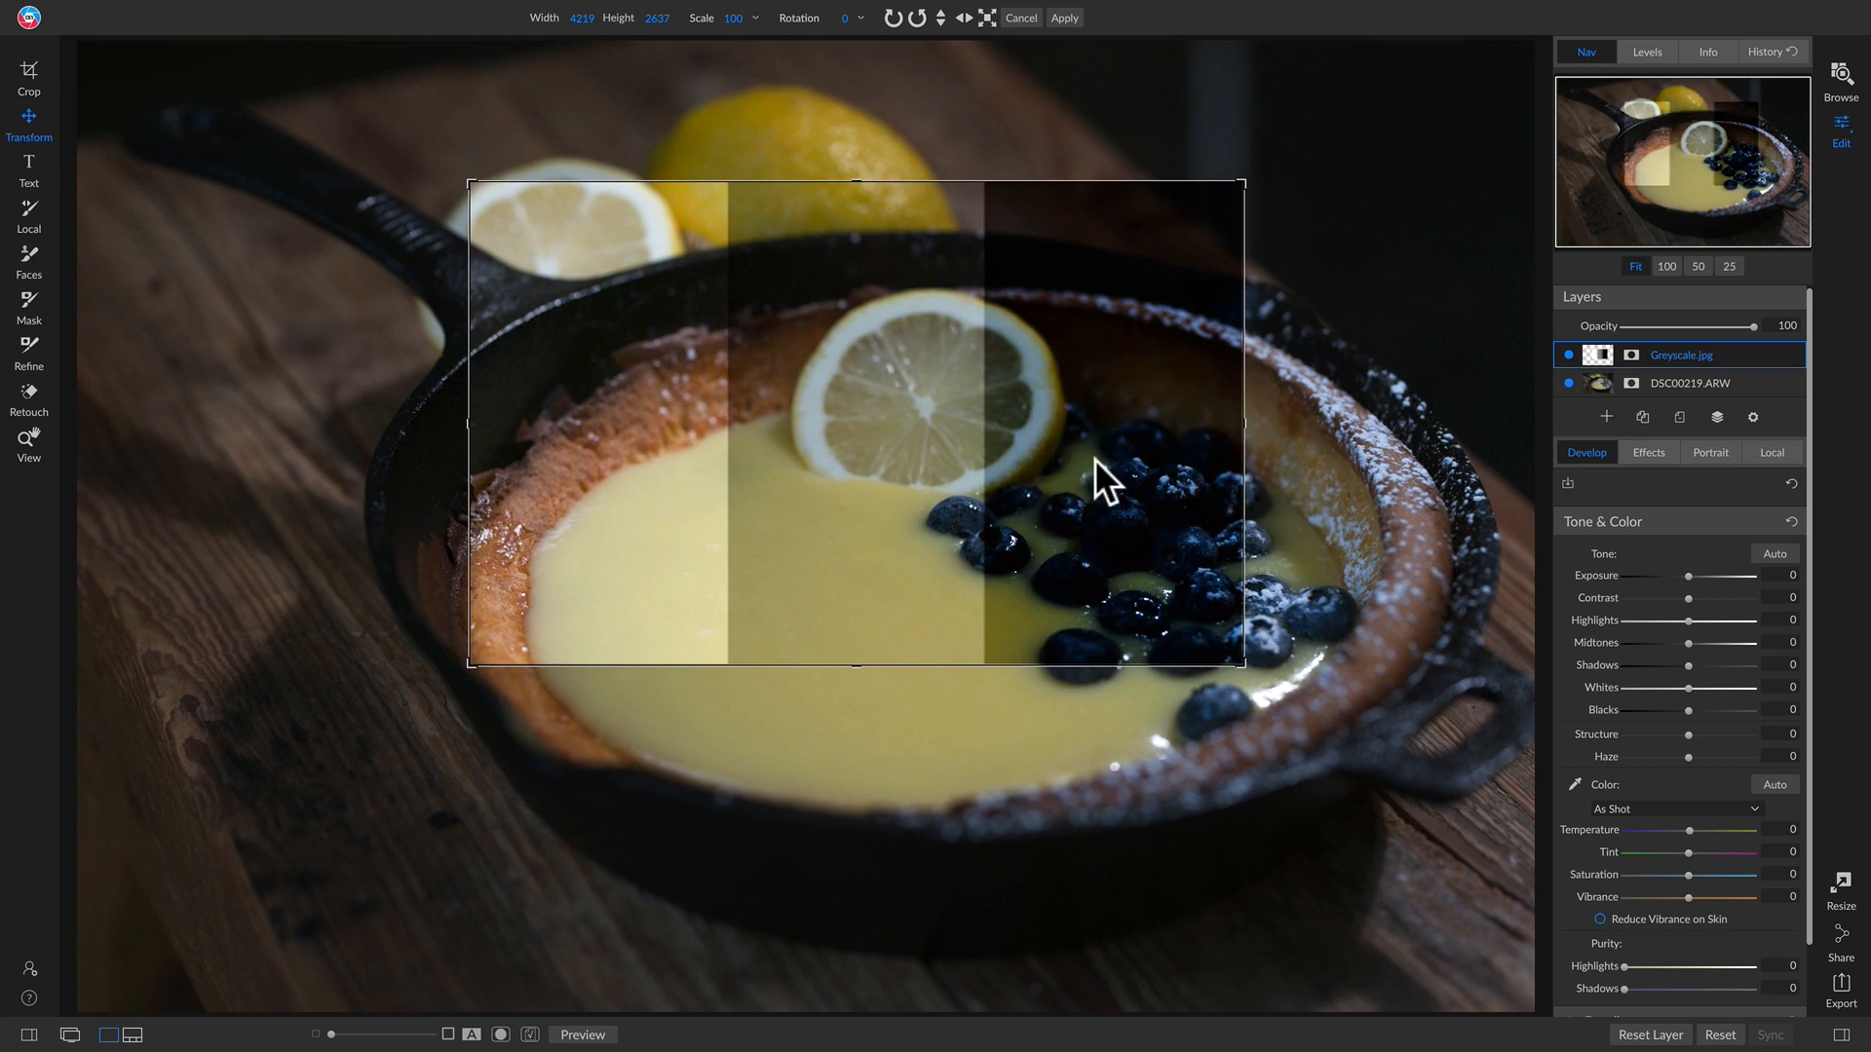
left_click_drag(1109, 513, 1101, 651)
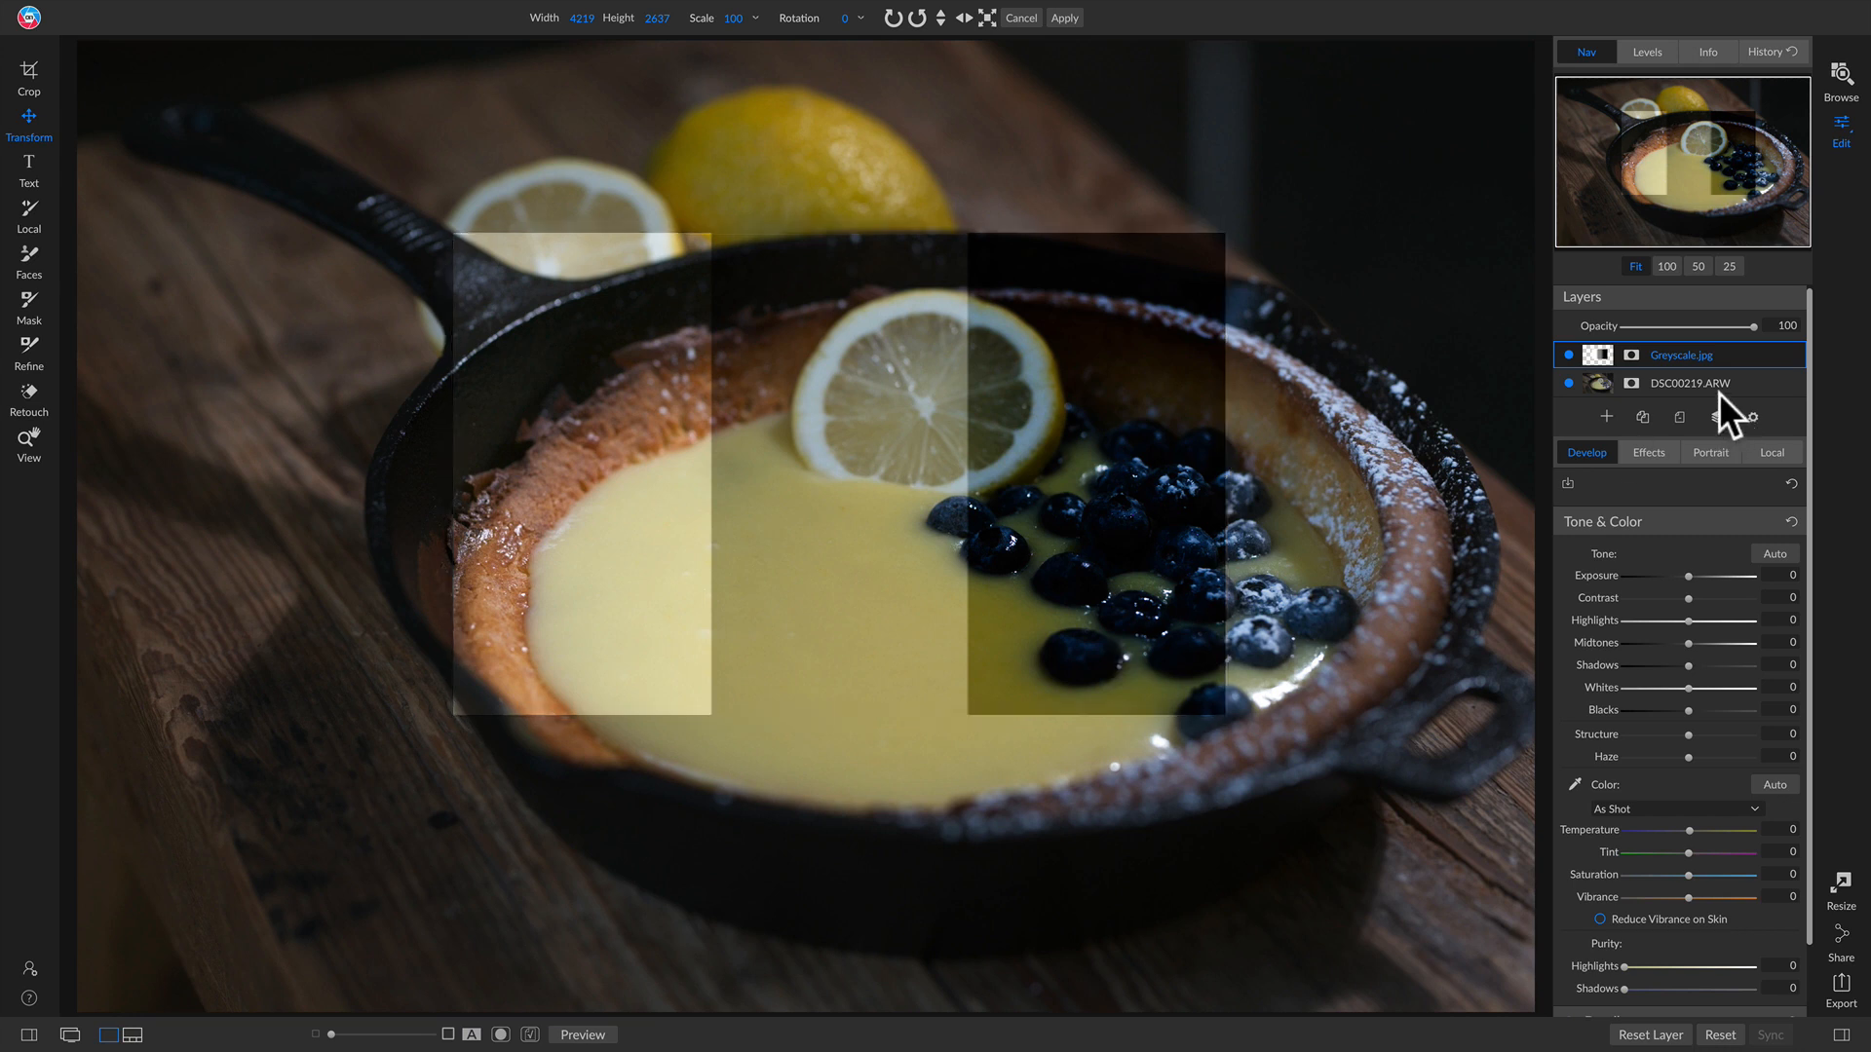
Step: Delete the Greyscale layer and duplicate the skillet photo layer
right_click(1744, 371)
left_click(1763, 401)
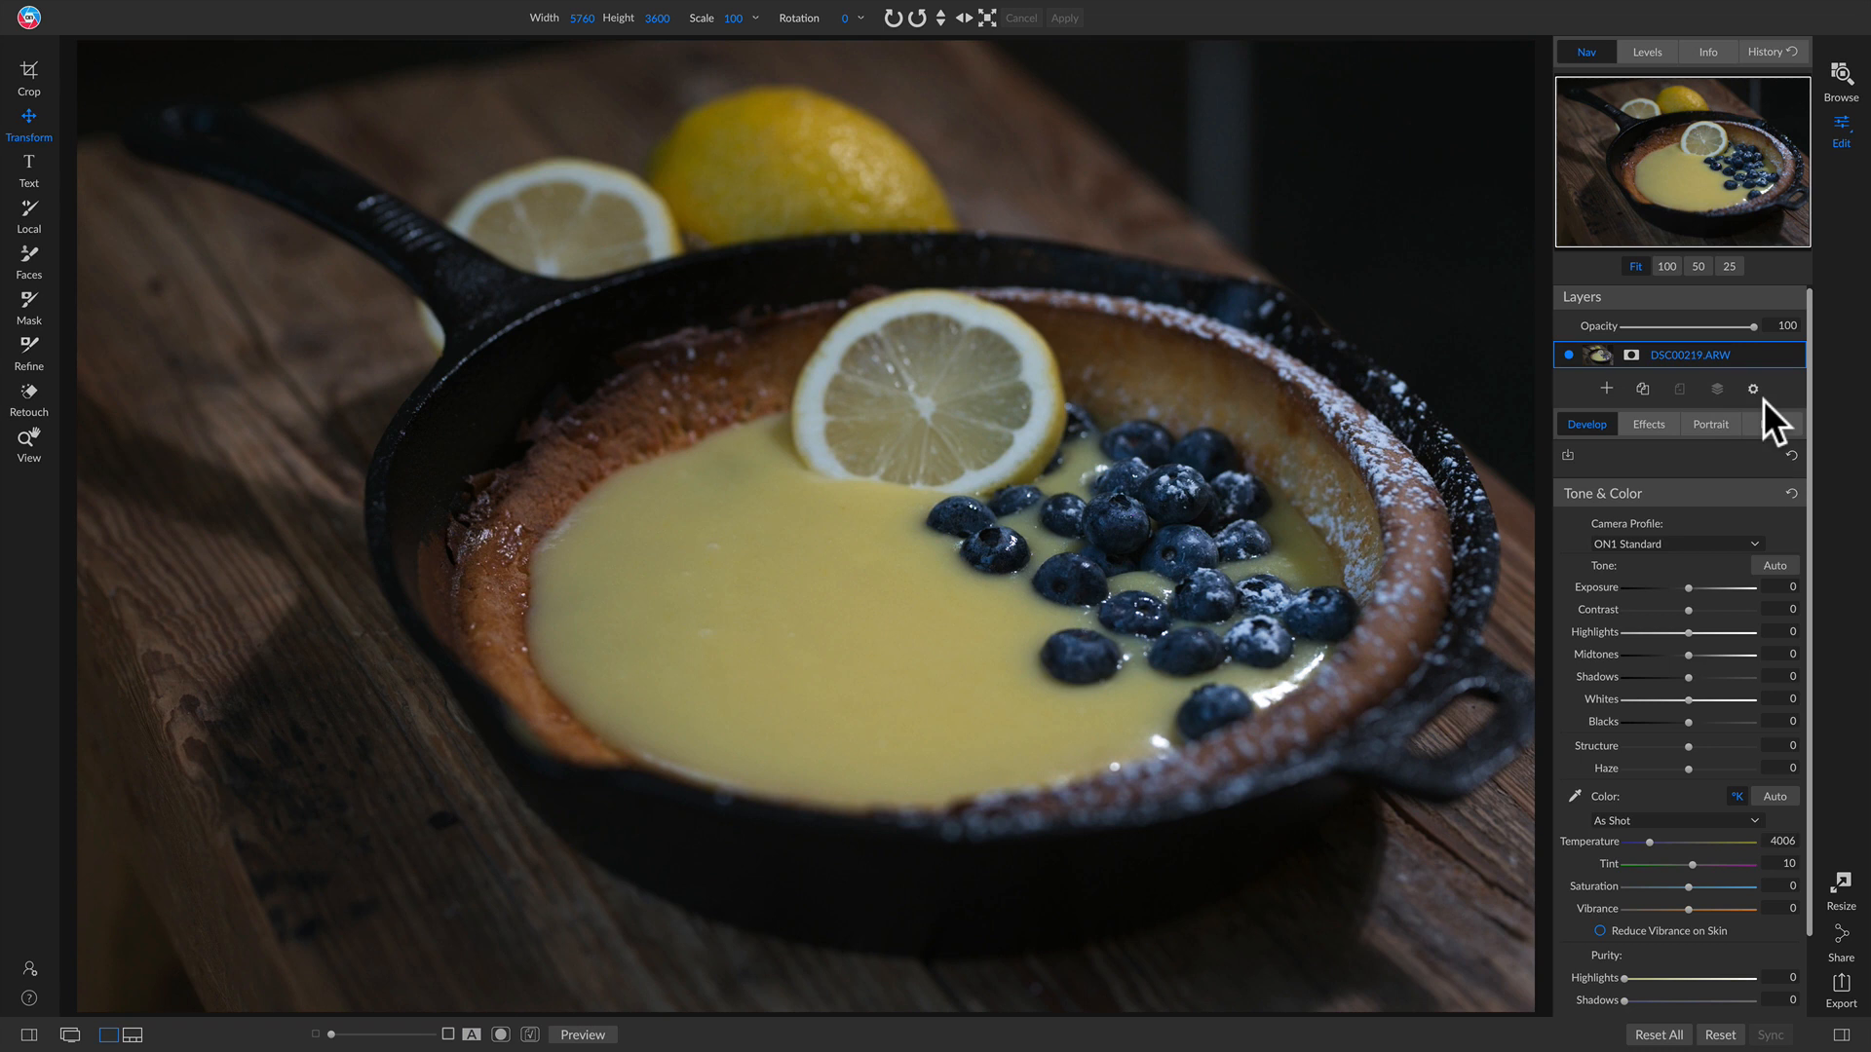
right_click(1729, 353)
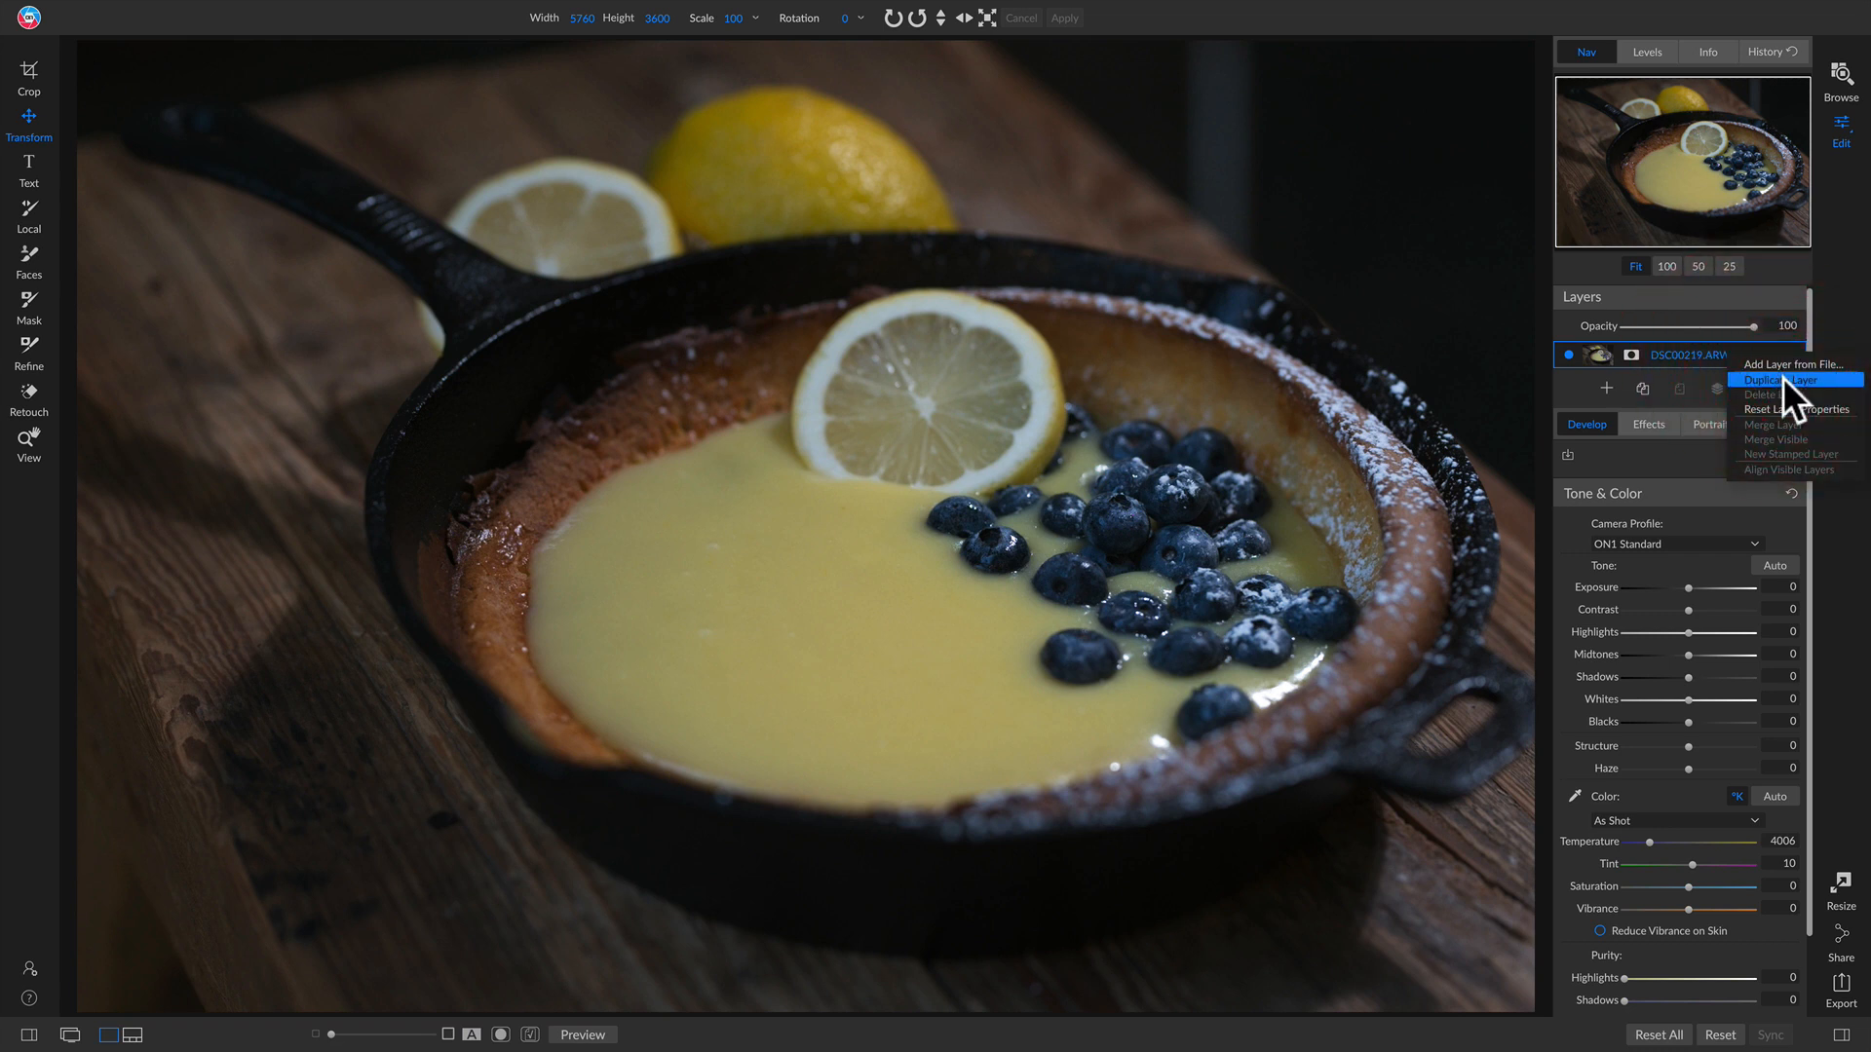
left_click(1781, 379)
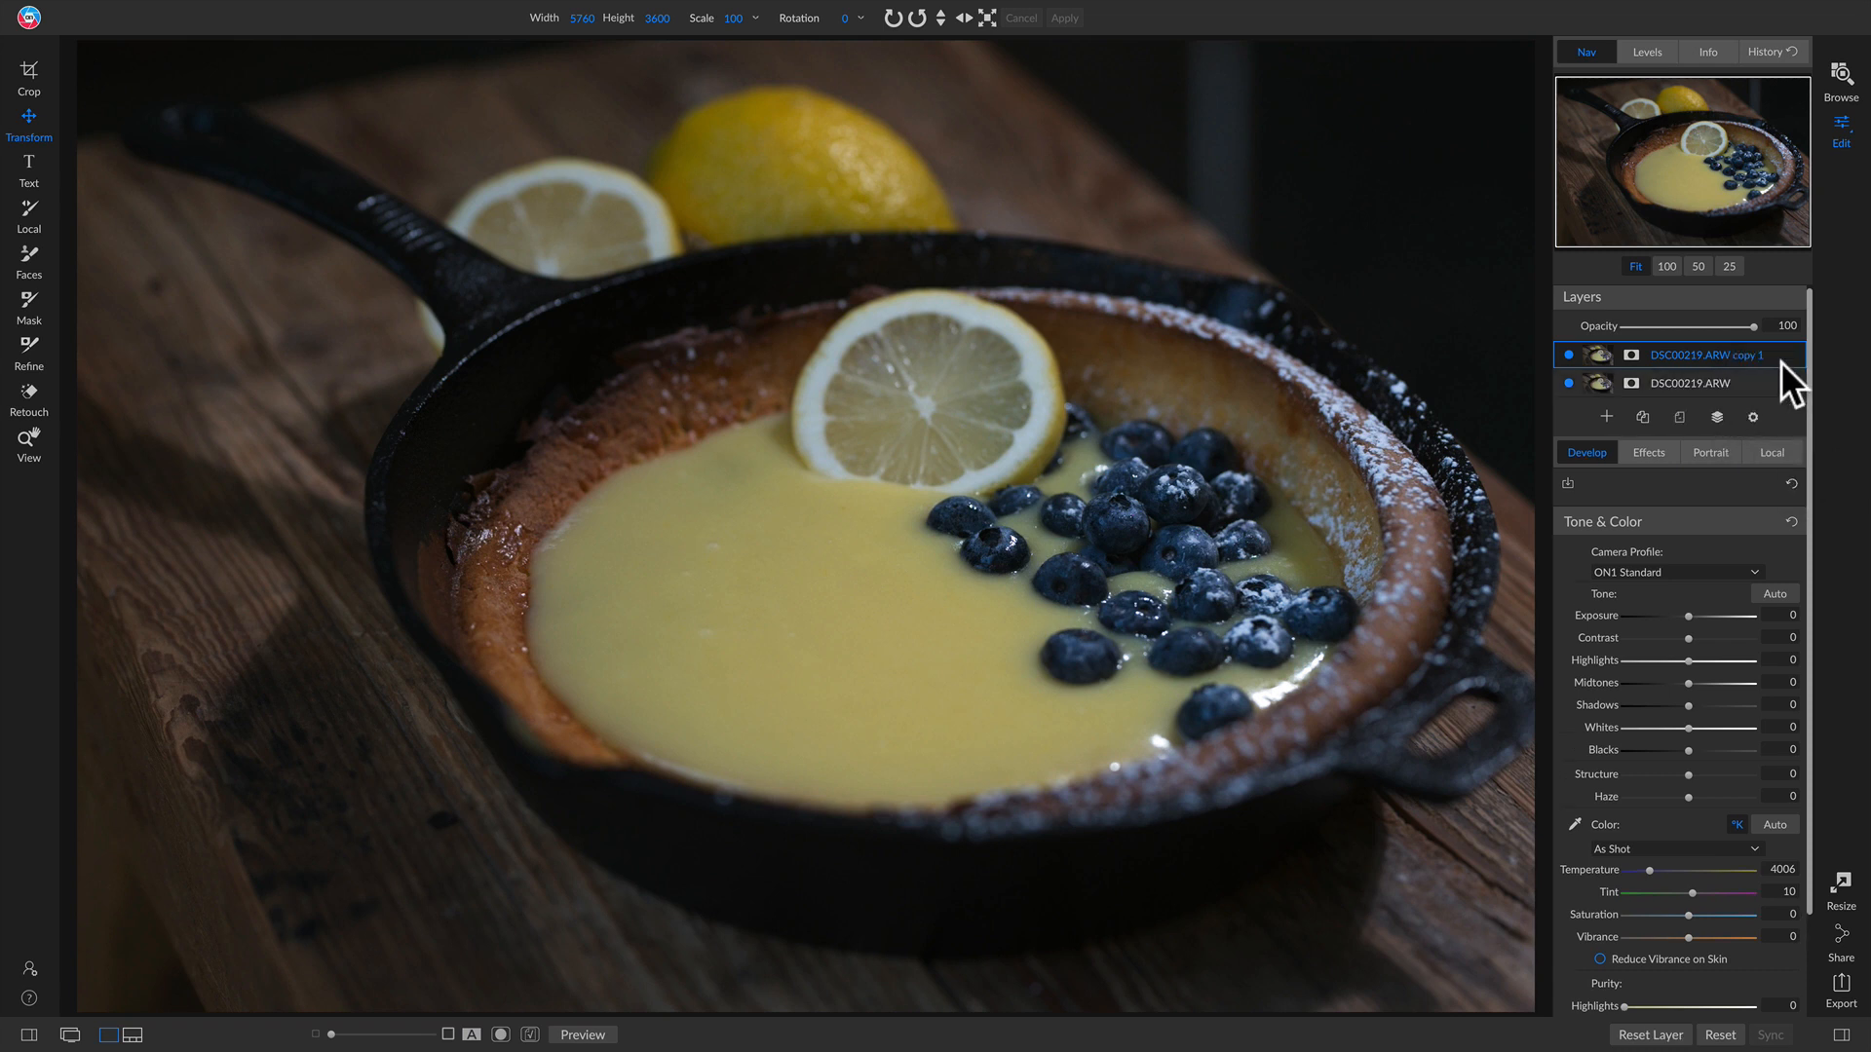
Step: Set the duplicate layer's blend mode to Soft Light and toggle it to compare with the original
left_click(1752, 415)
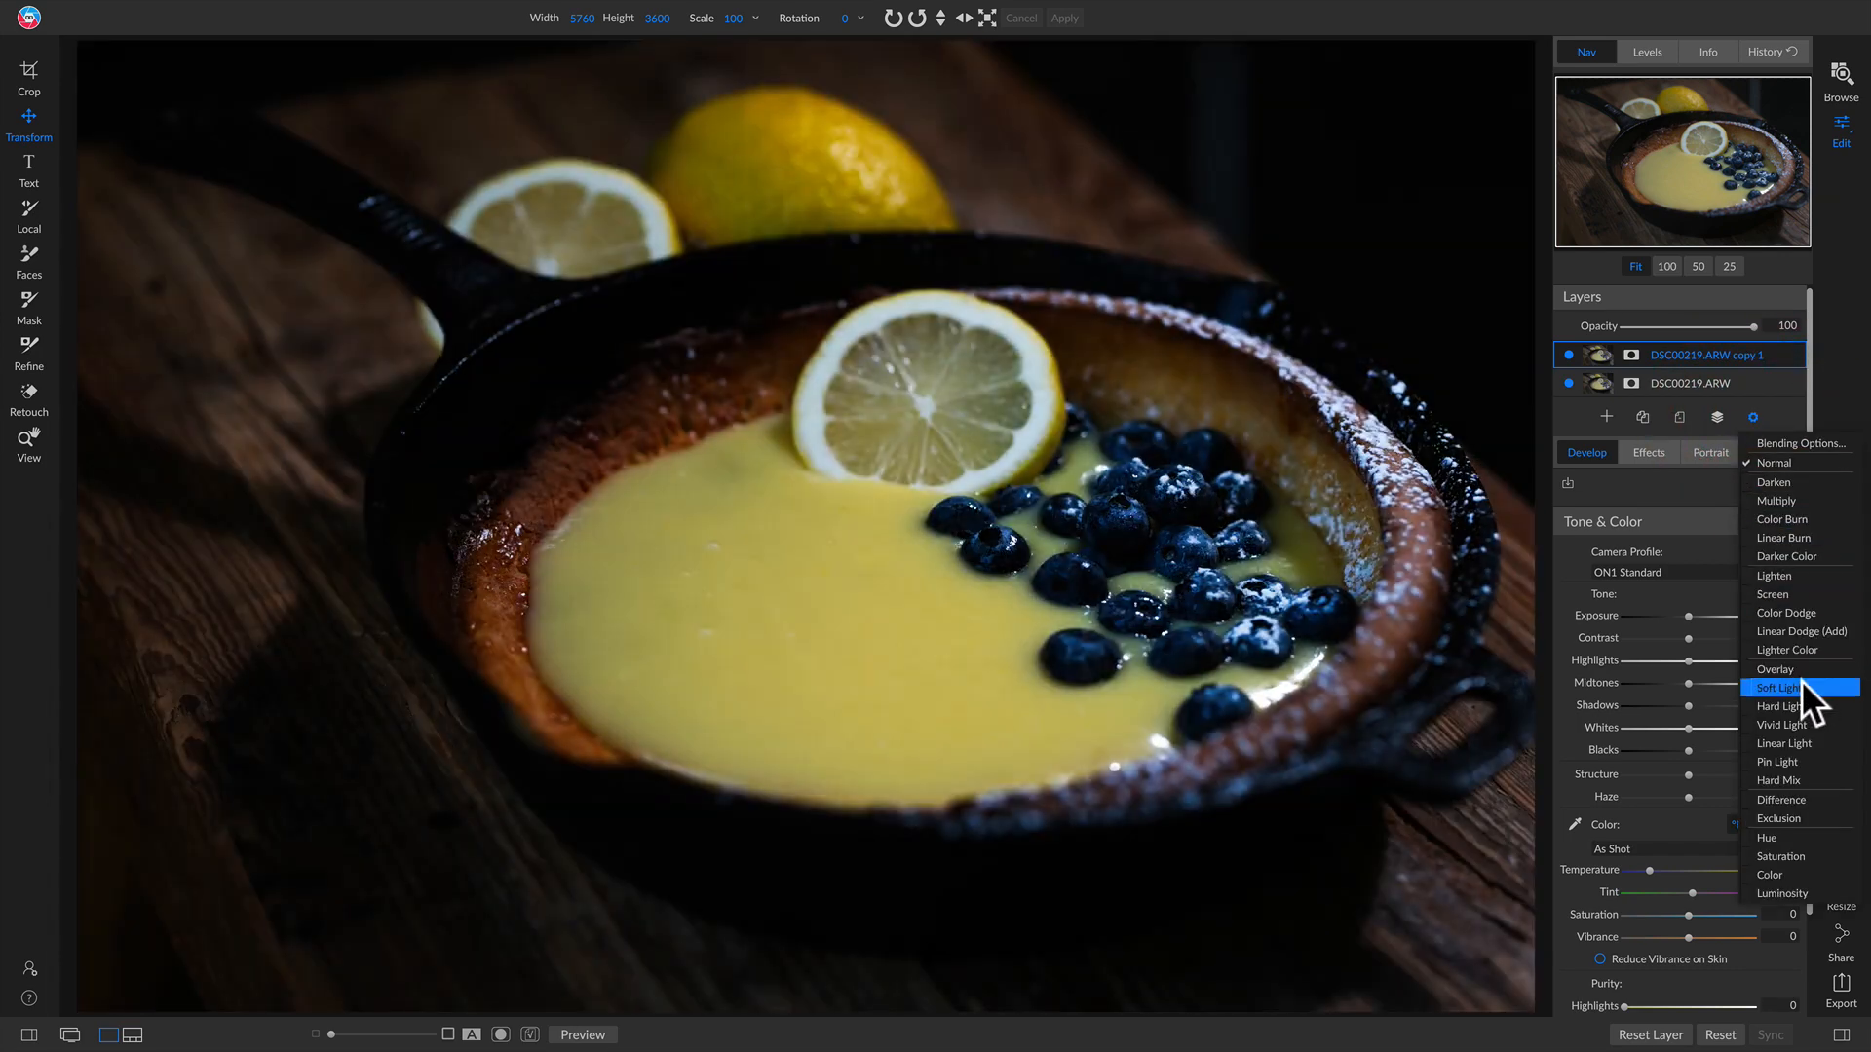
left_click(1798, 686)
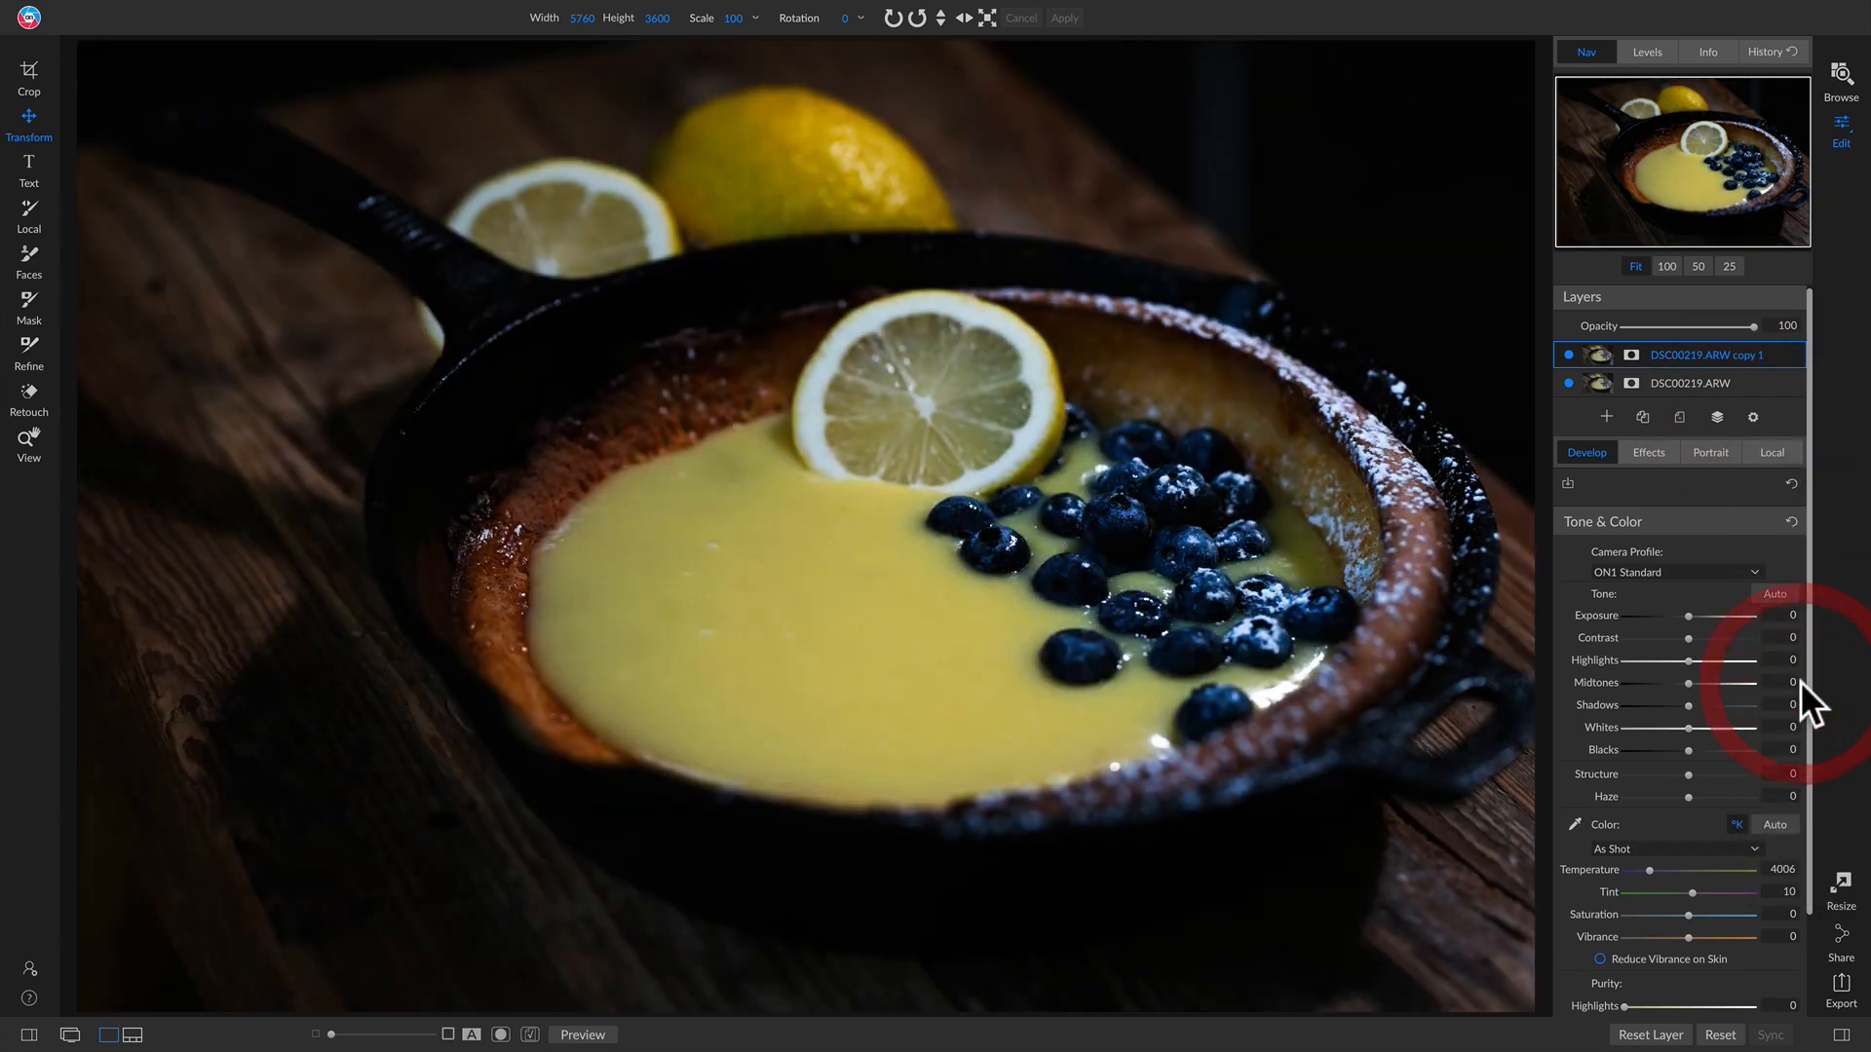
left_click(1568, 355)
left_click(1568, 355)
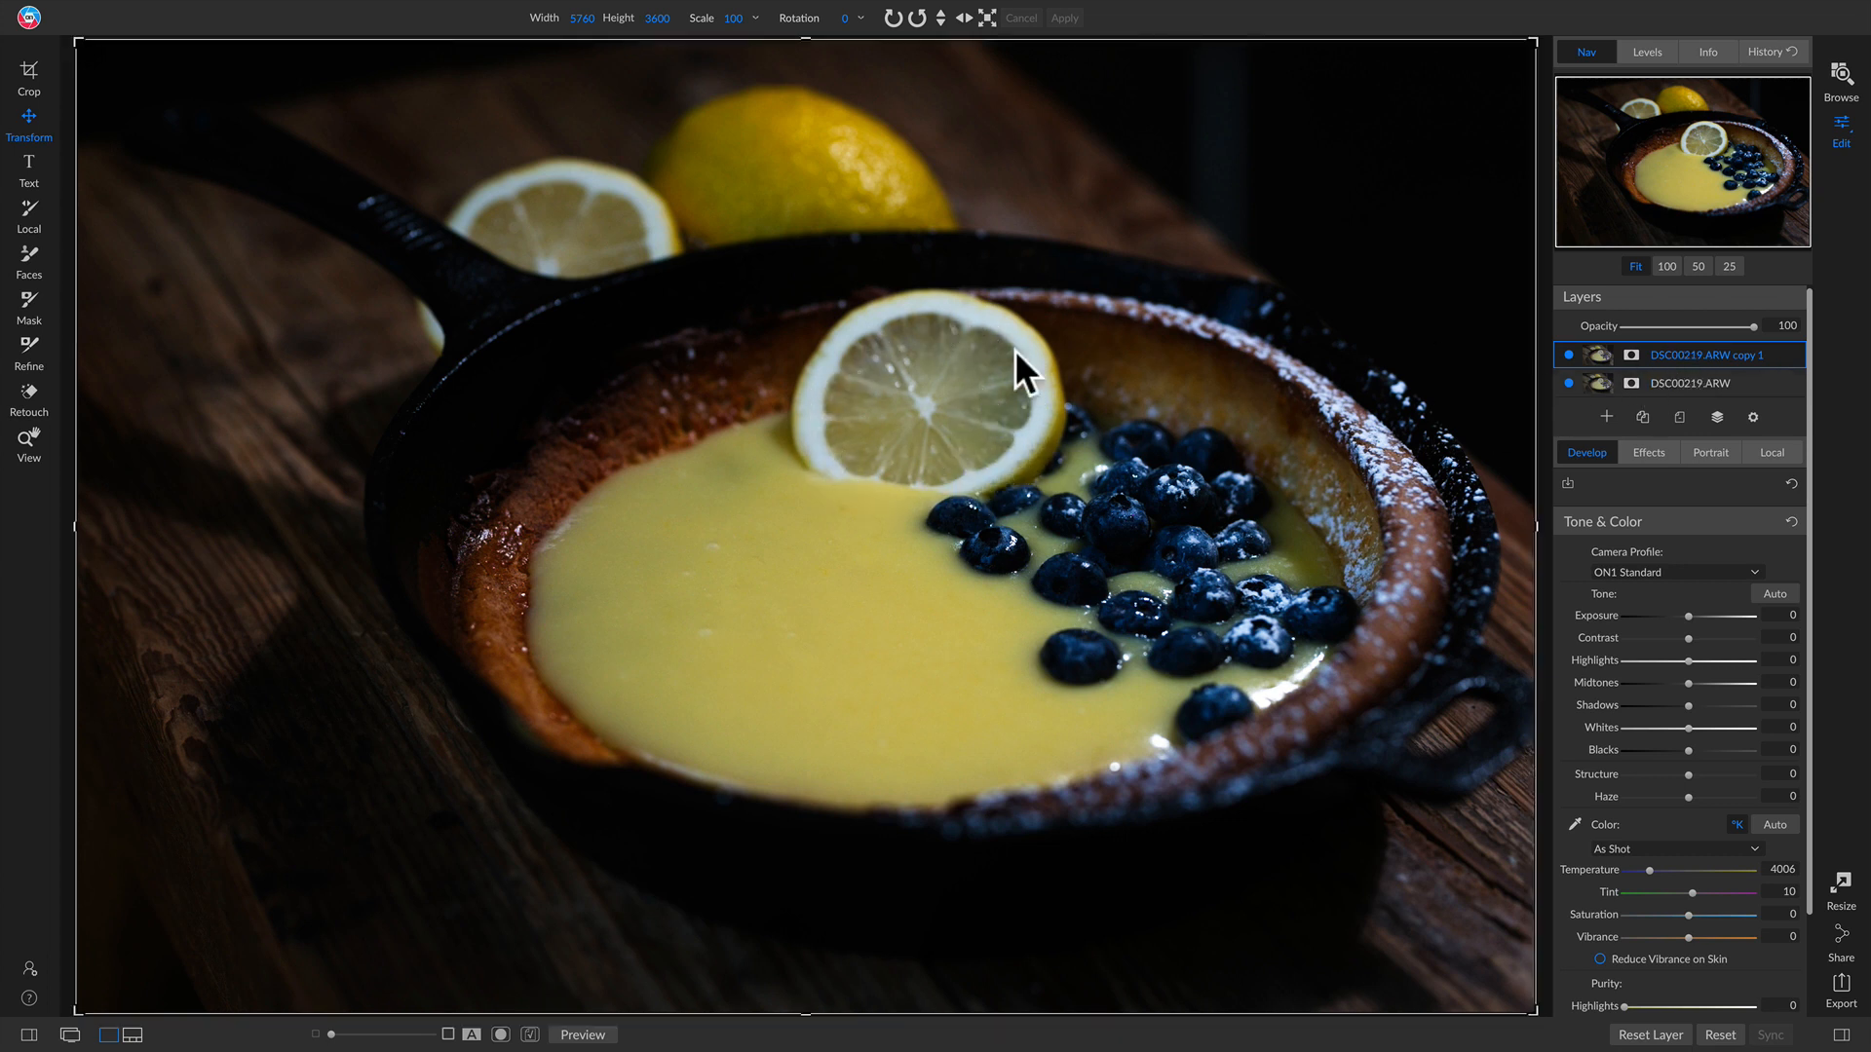
Step: Rename the duplicate layer Blend Layer and the original layer Base Layer
double_click(1681, 357)
type("Blend")
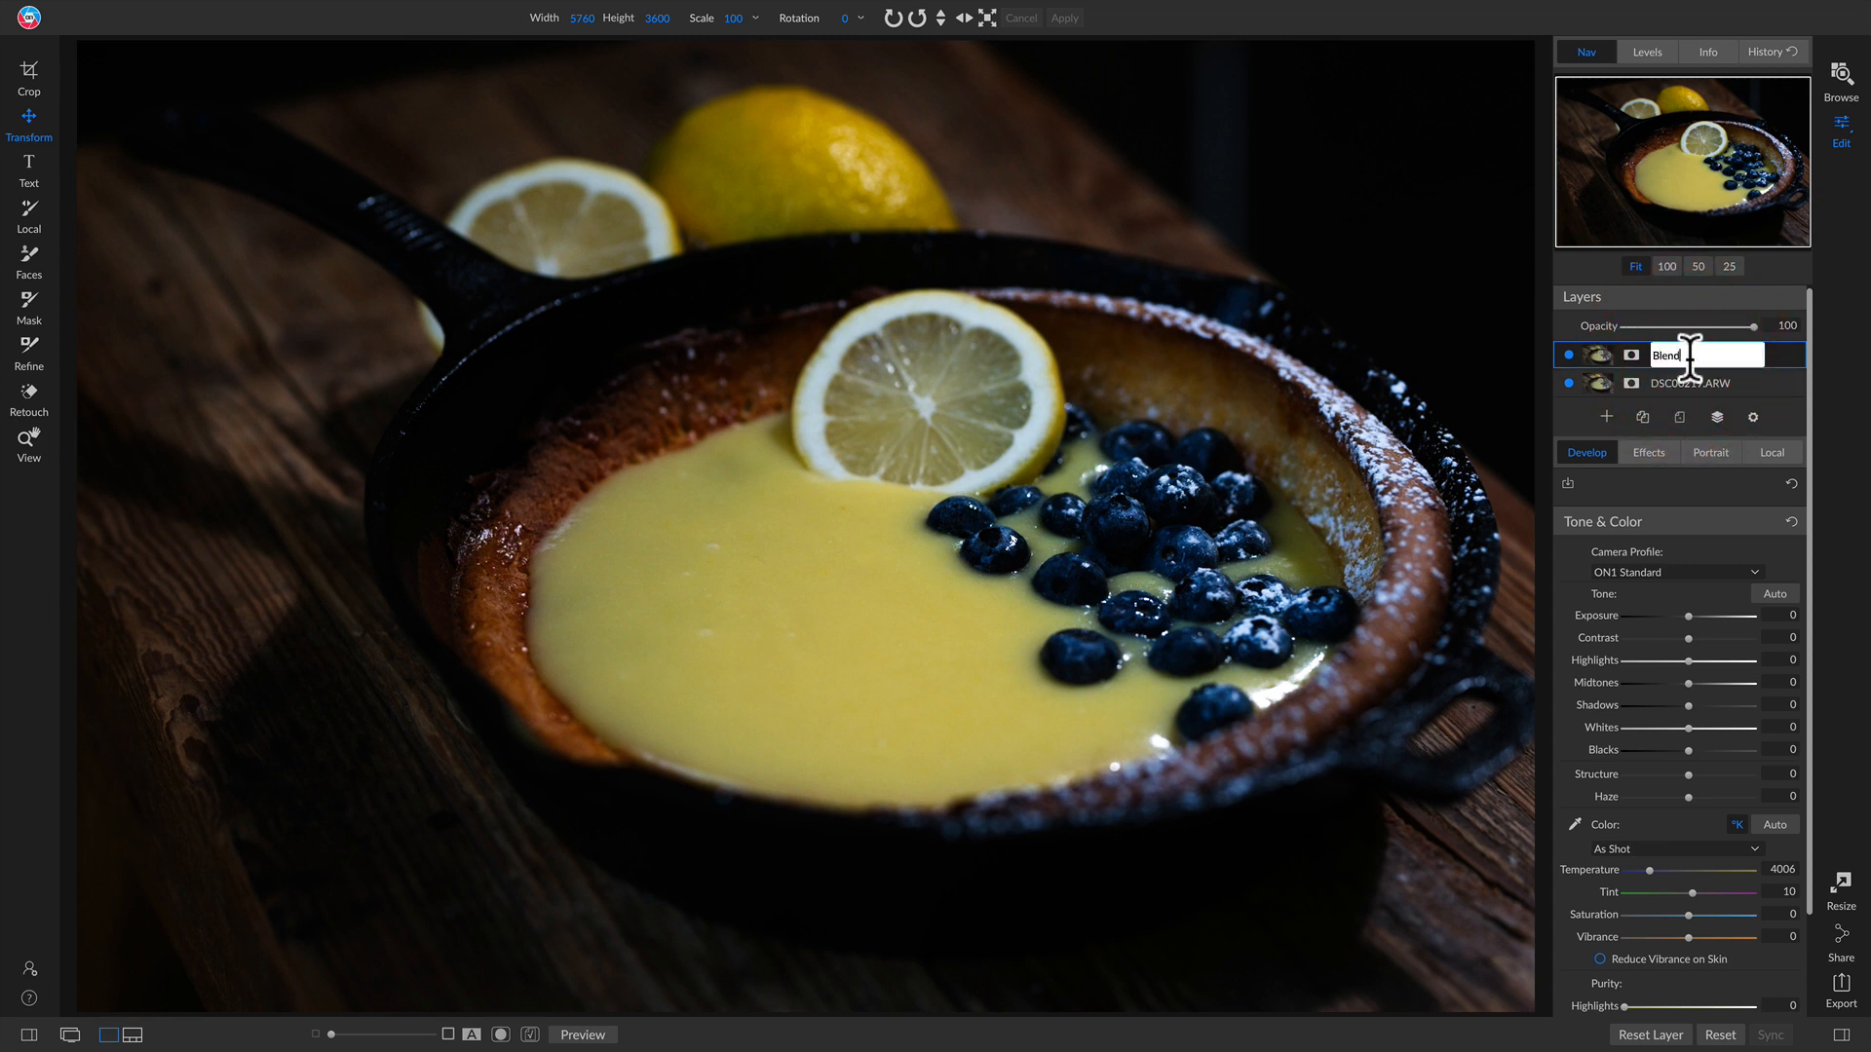
type(" Layer")
key("Return")
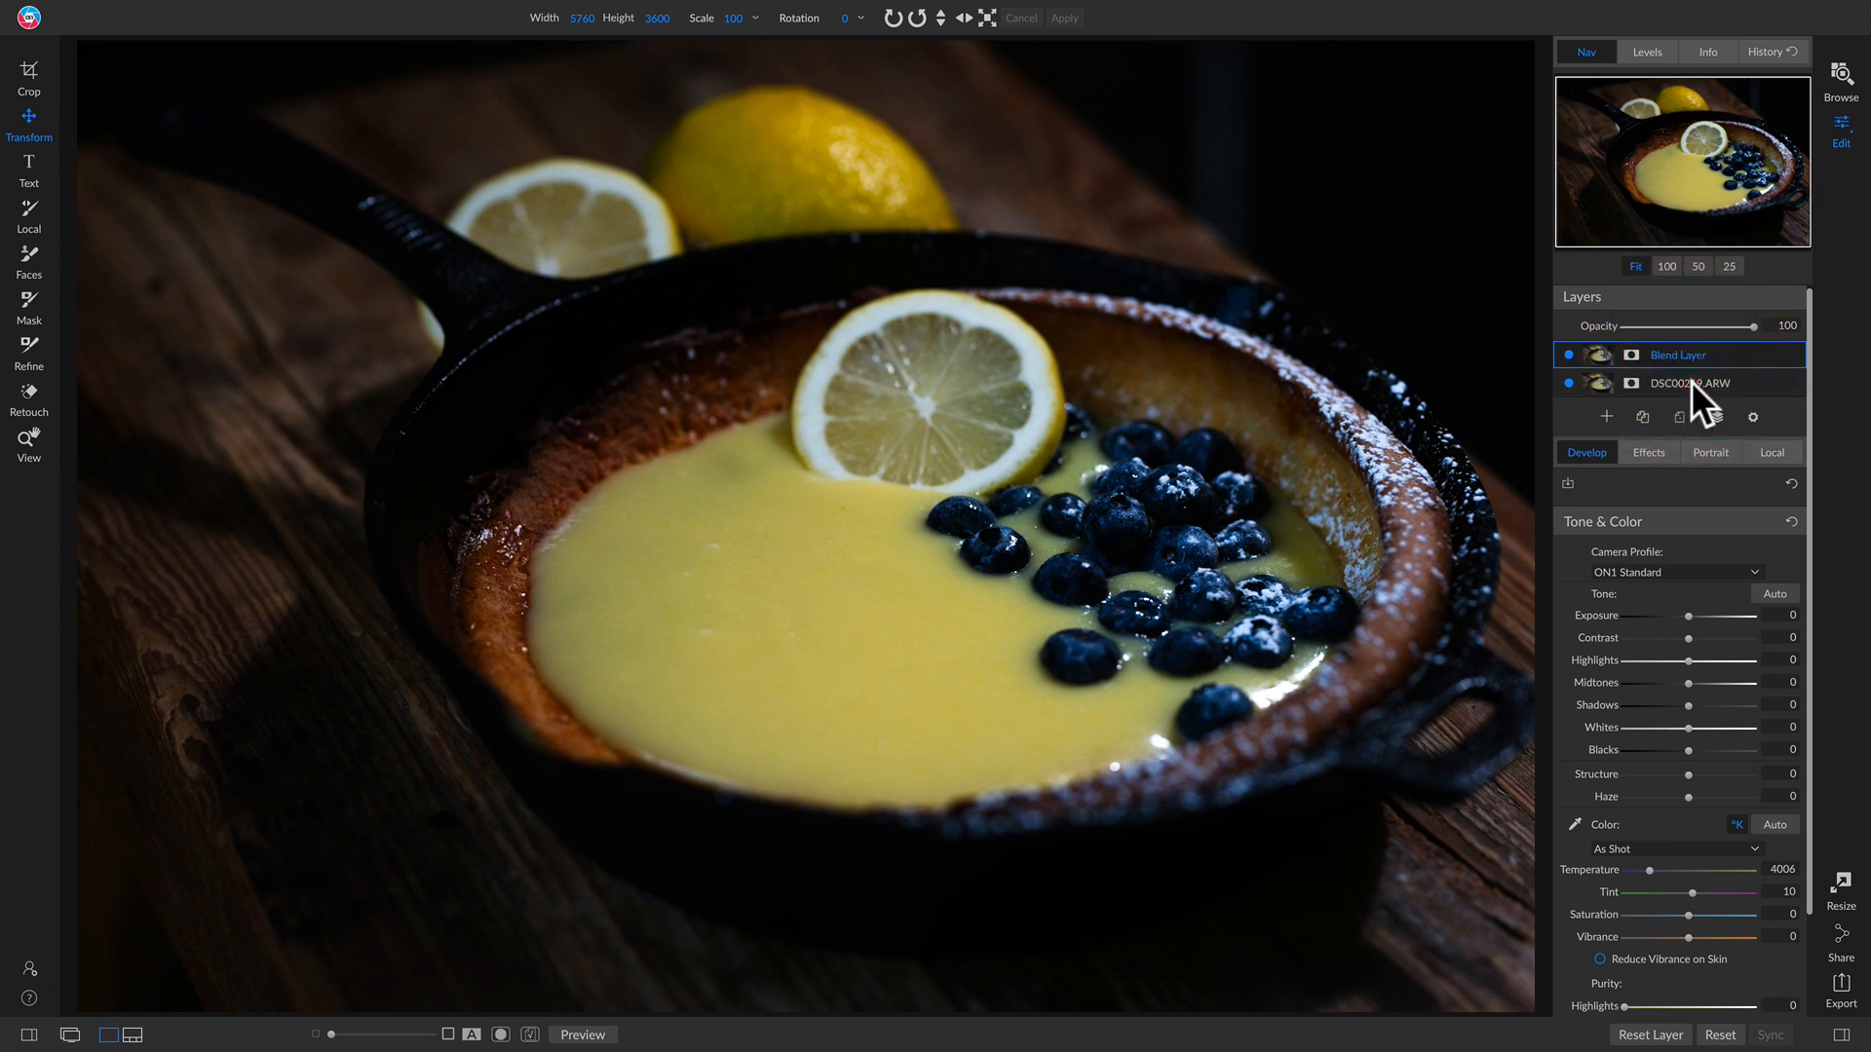
double_click(1692, 382)
type("Base Layer")
Step: Brighten the Blend Layer with exposure 0.65, contrast -4, midtones 74, shadows 62 and whites 13
mouse_move(1692, 617)
left_mouse_down()
mouse_move(1699, 639)
mouse_move(1682, 640)
left_mouse_up()
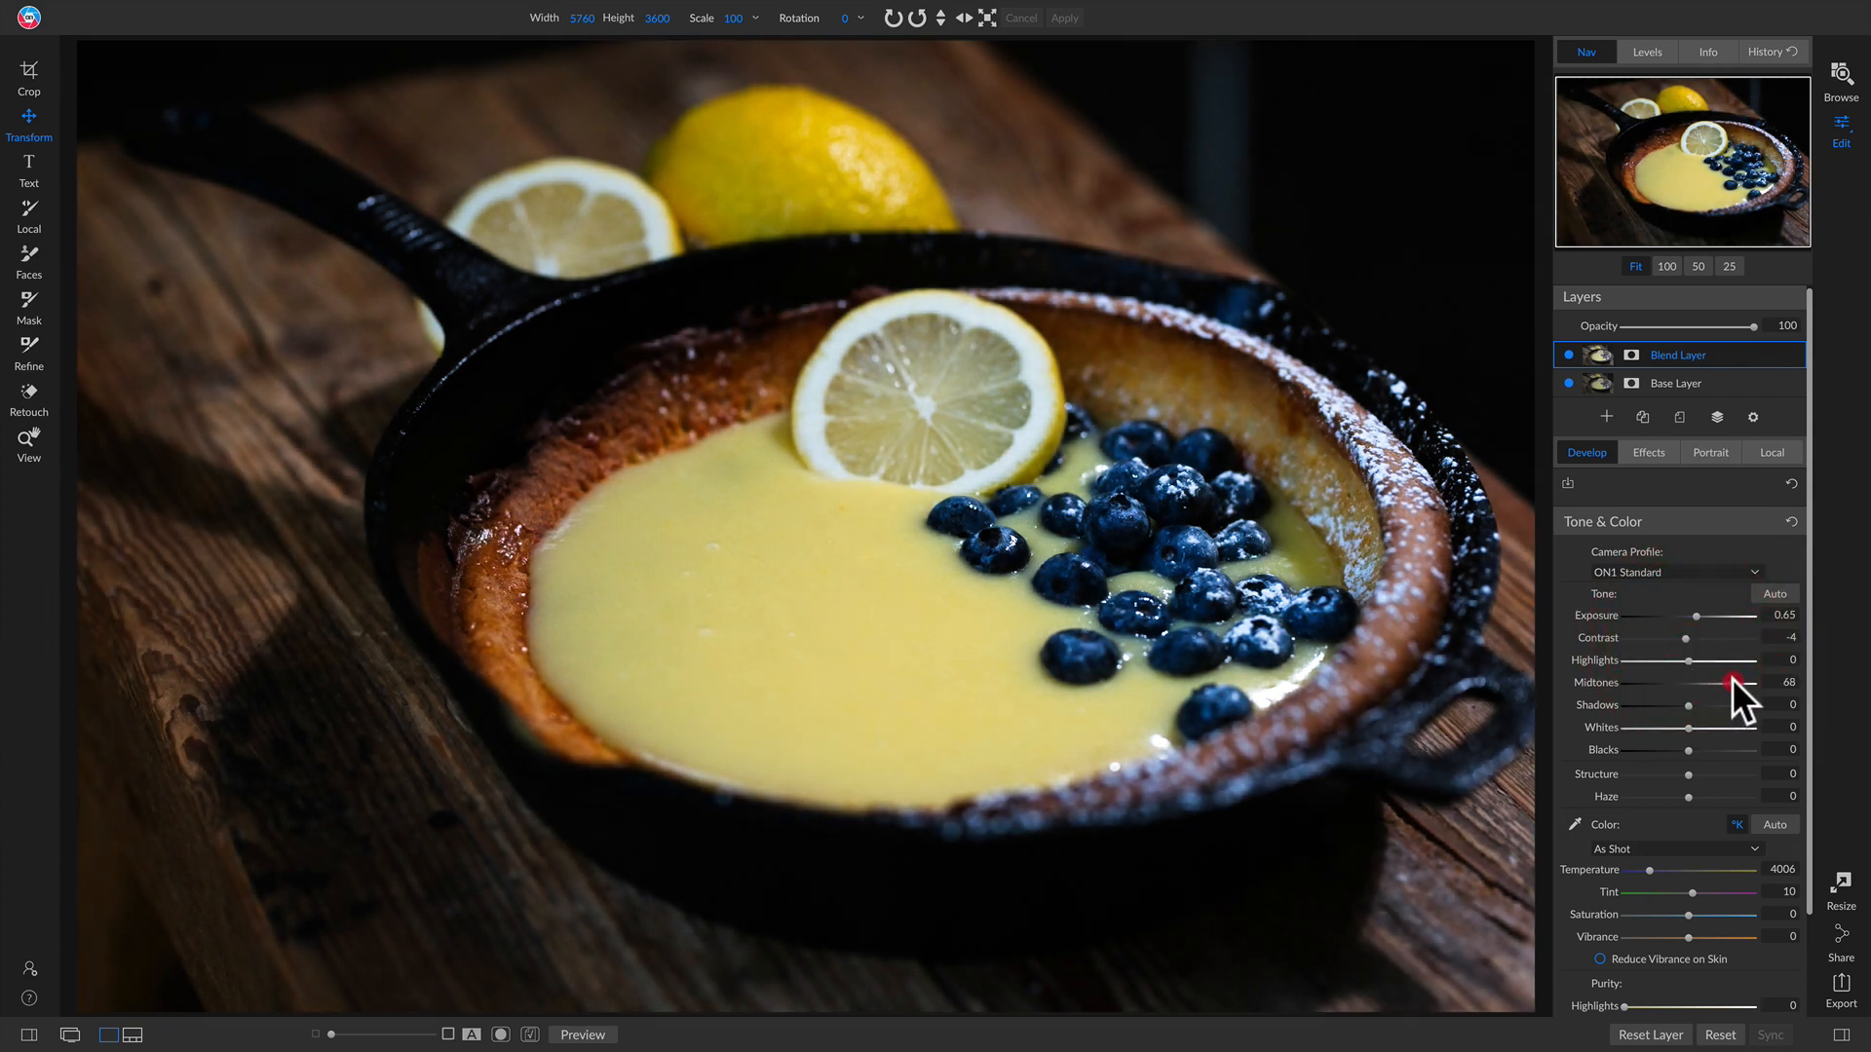
left_click_drag(1730, 682, 1699, 705)
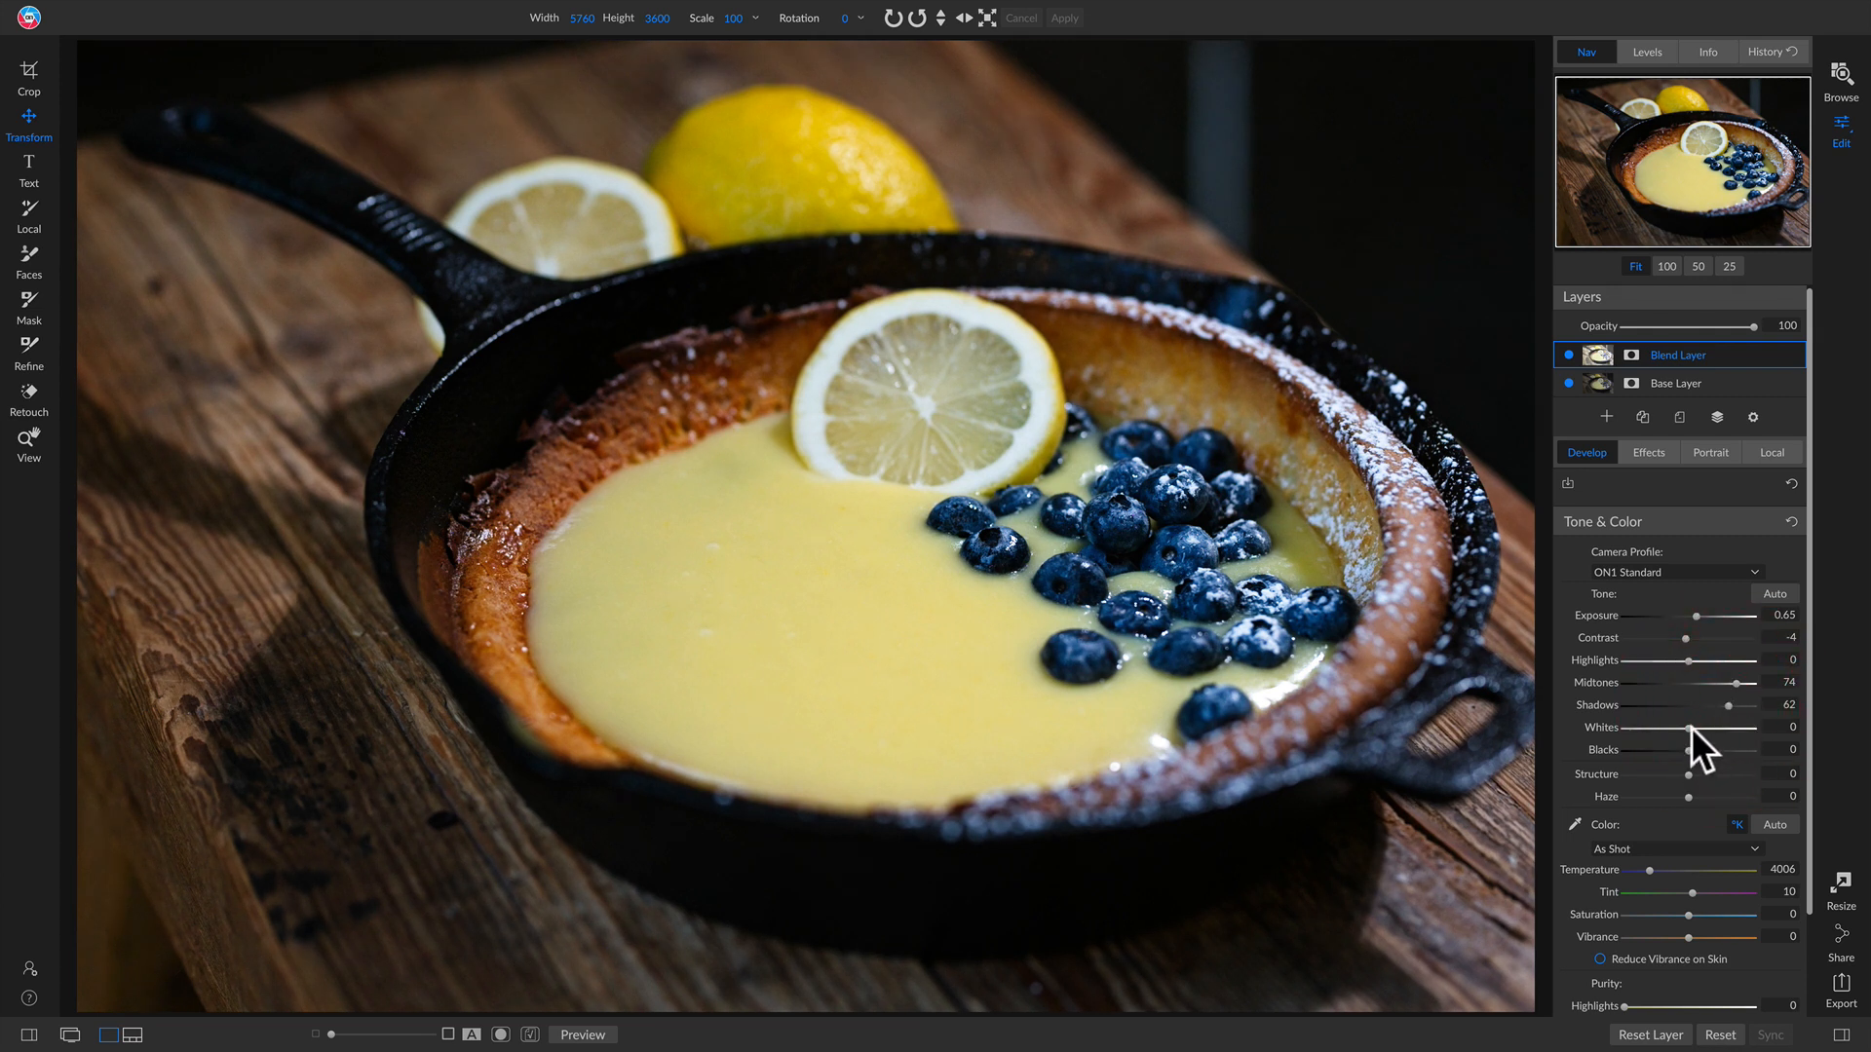
left_click_drag(1692, 727, 1709, 733)
Step: Toggle the Blend Layer's visibility on and off to compare it with the base photo
left_click(1566, 354)
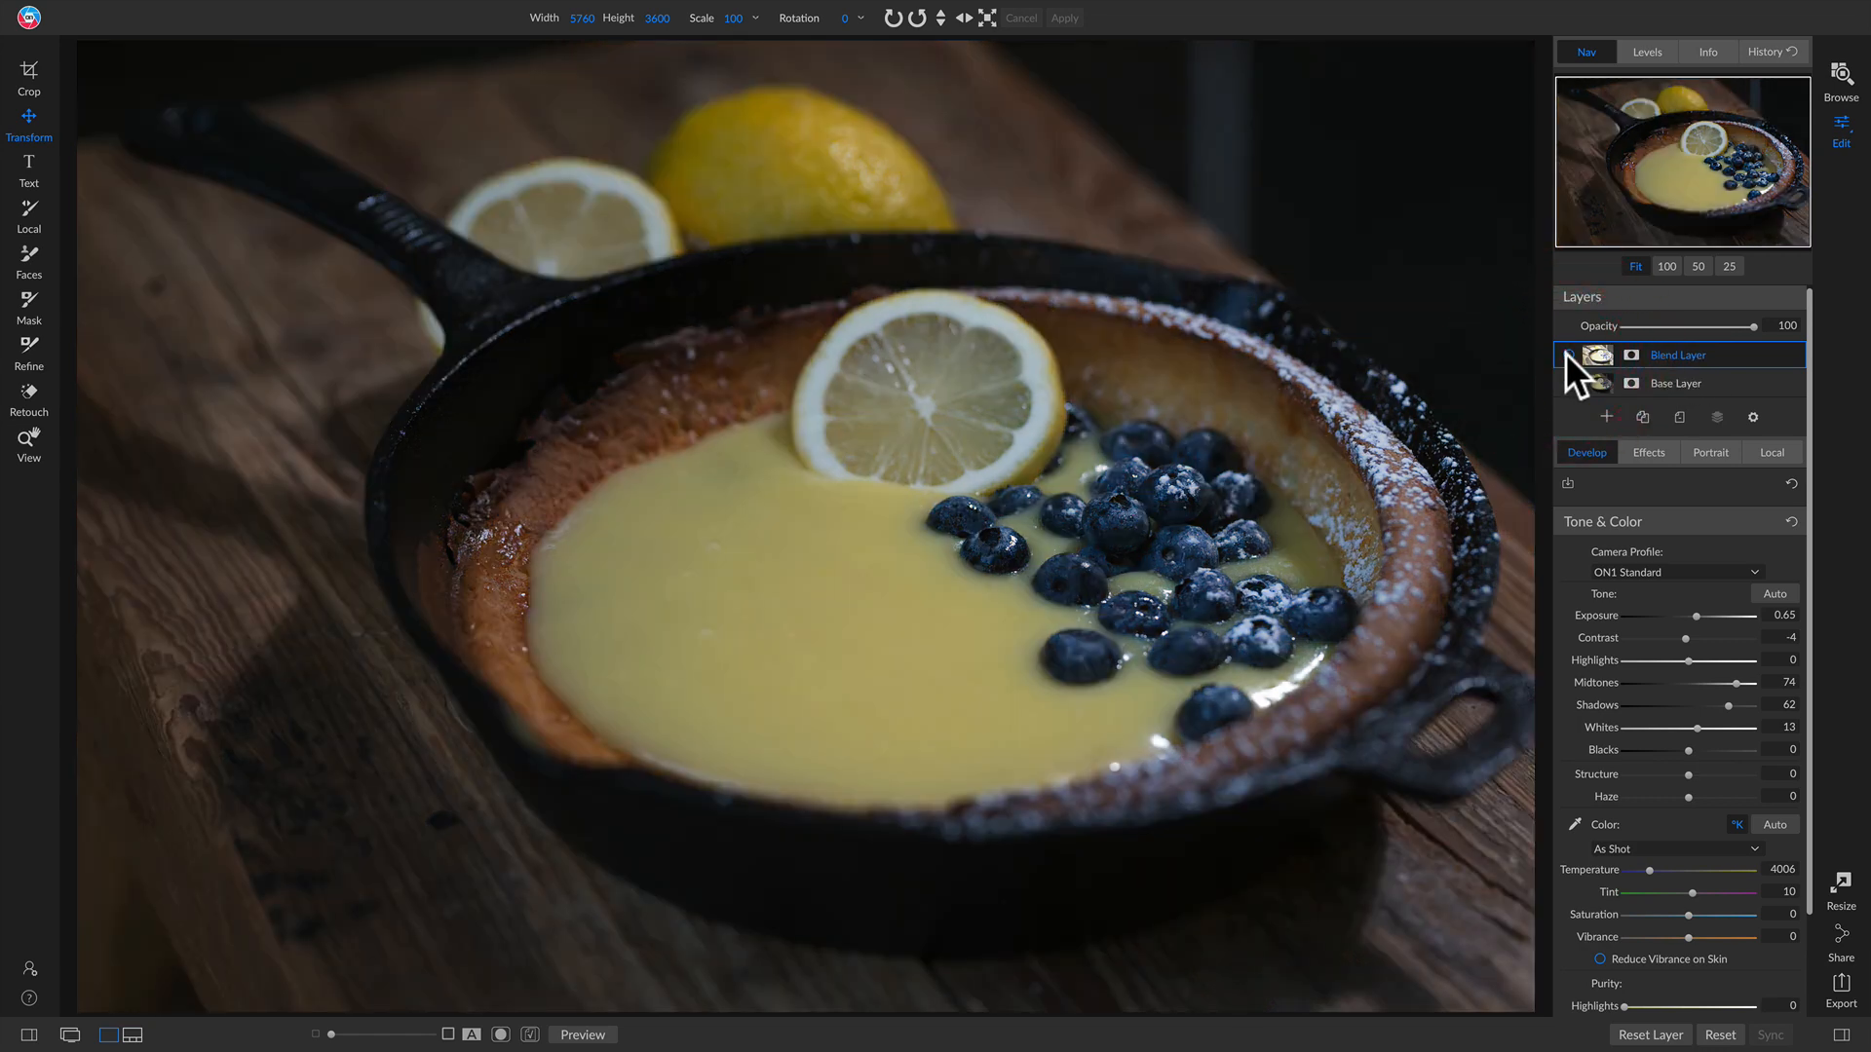
left_click(1565, 354)
left_click(1565, 354)
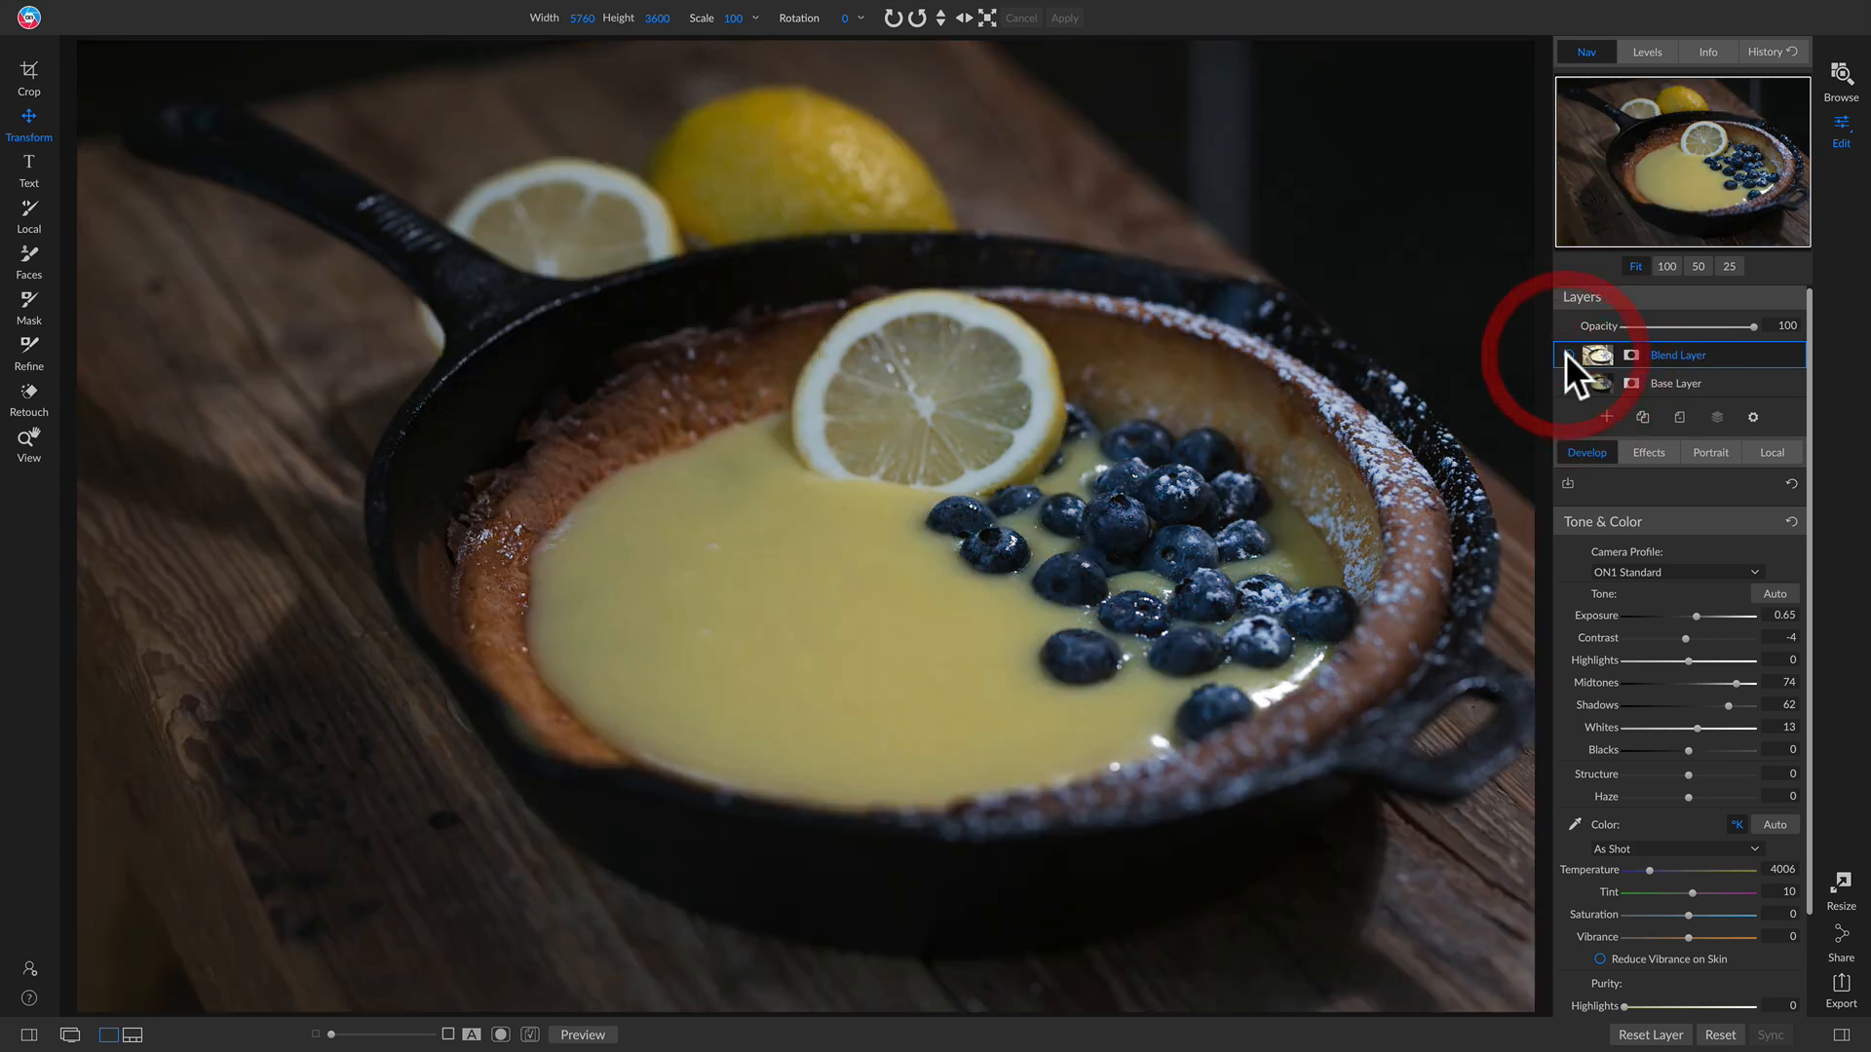
left_click(1566, 354)
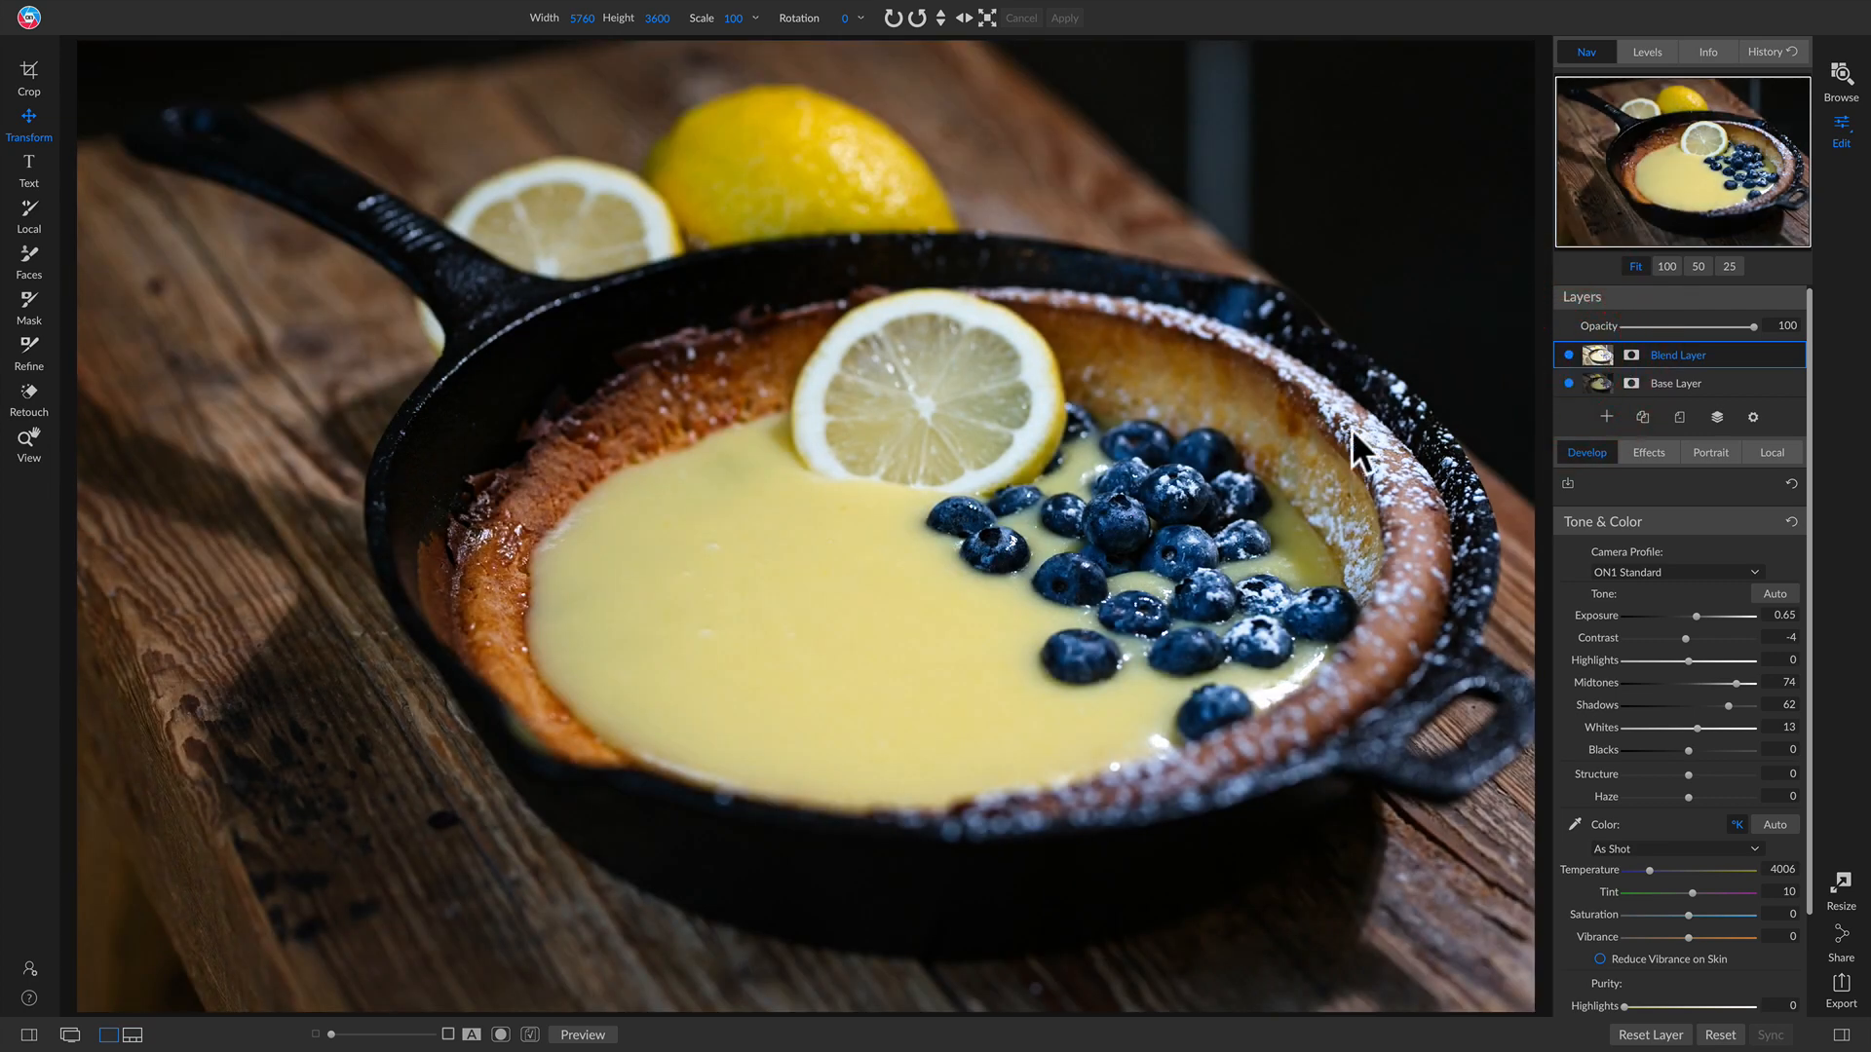
Step: Zoom to 100% on the blueberries, toggle the Blend Layer to compare detail, and return to the full view
key("z")
left_click(1187, 518)
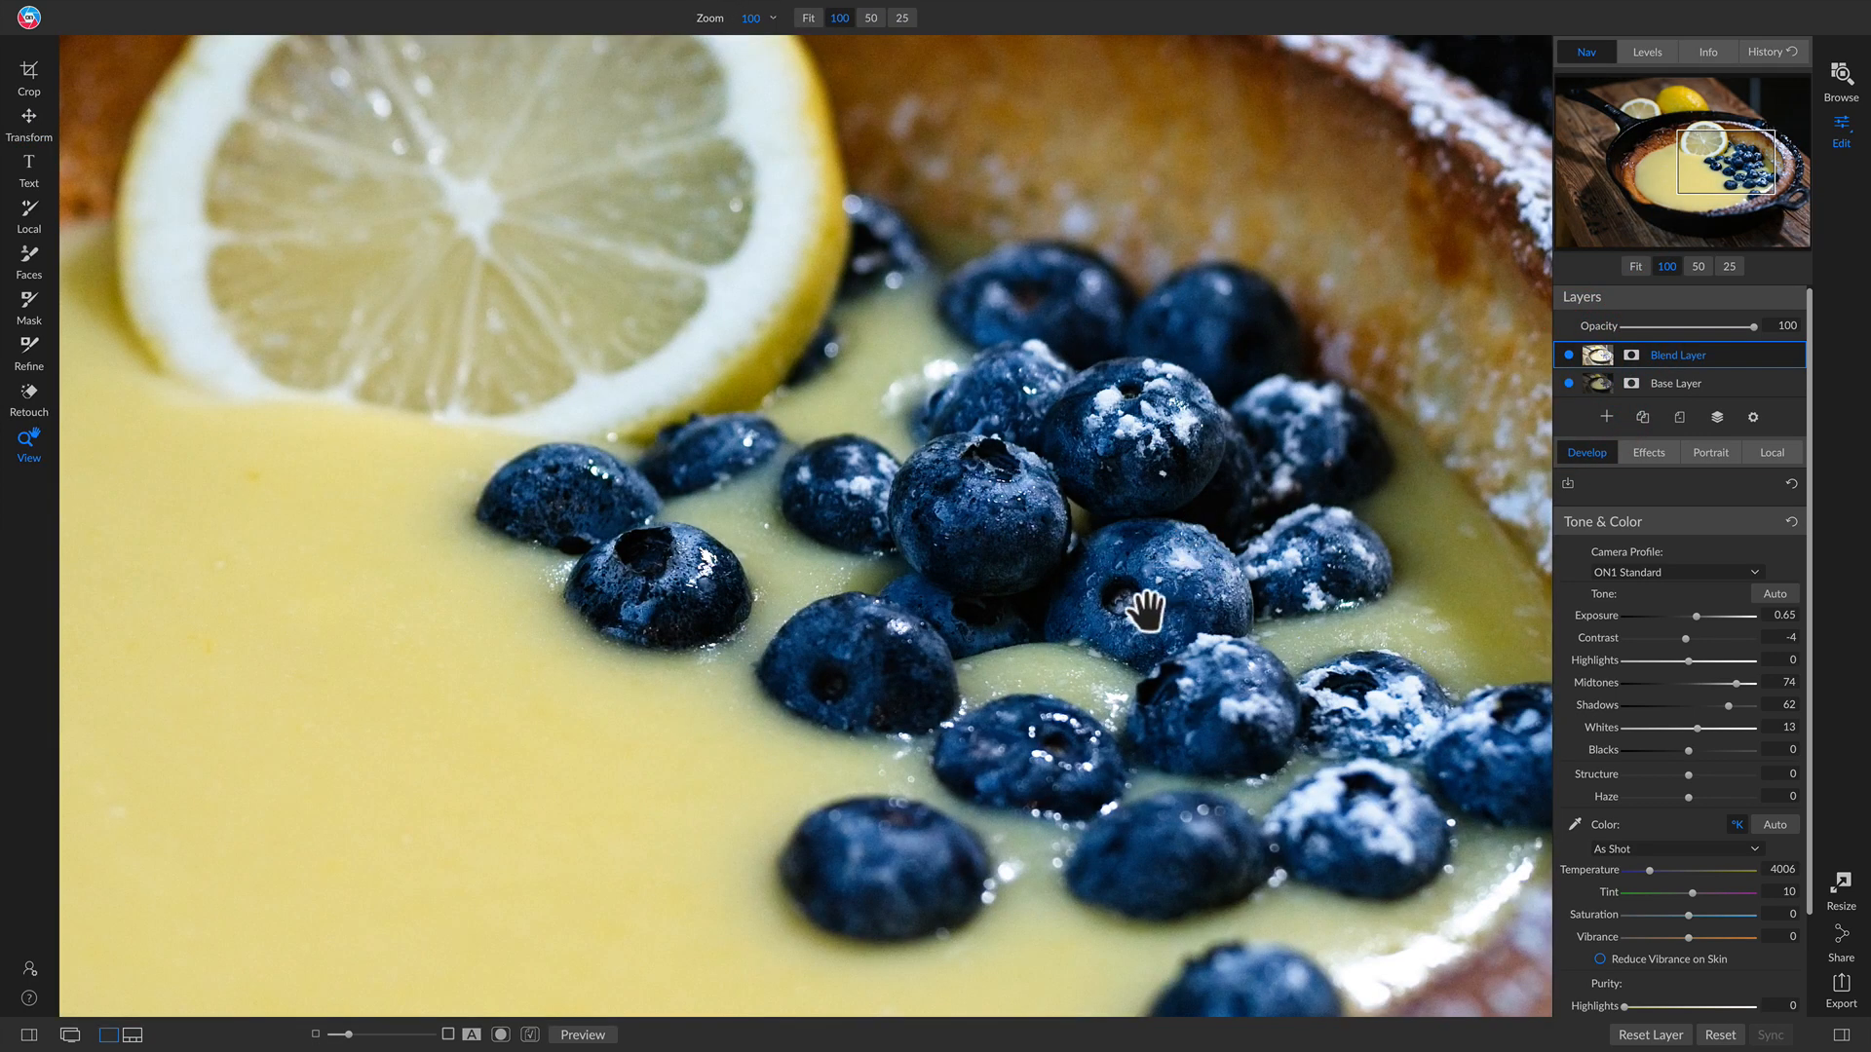
left_click_drag(1145, 597, 1075, 641)
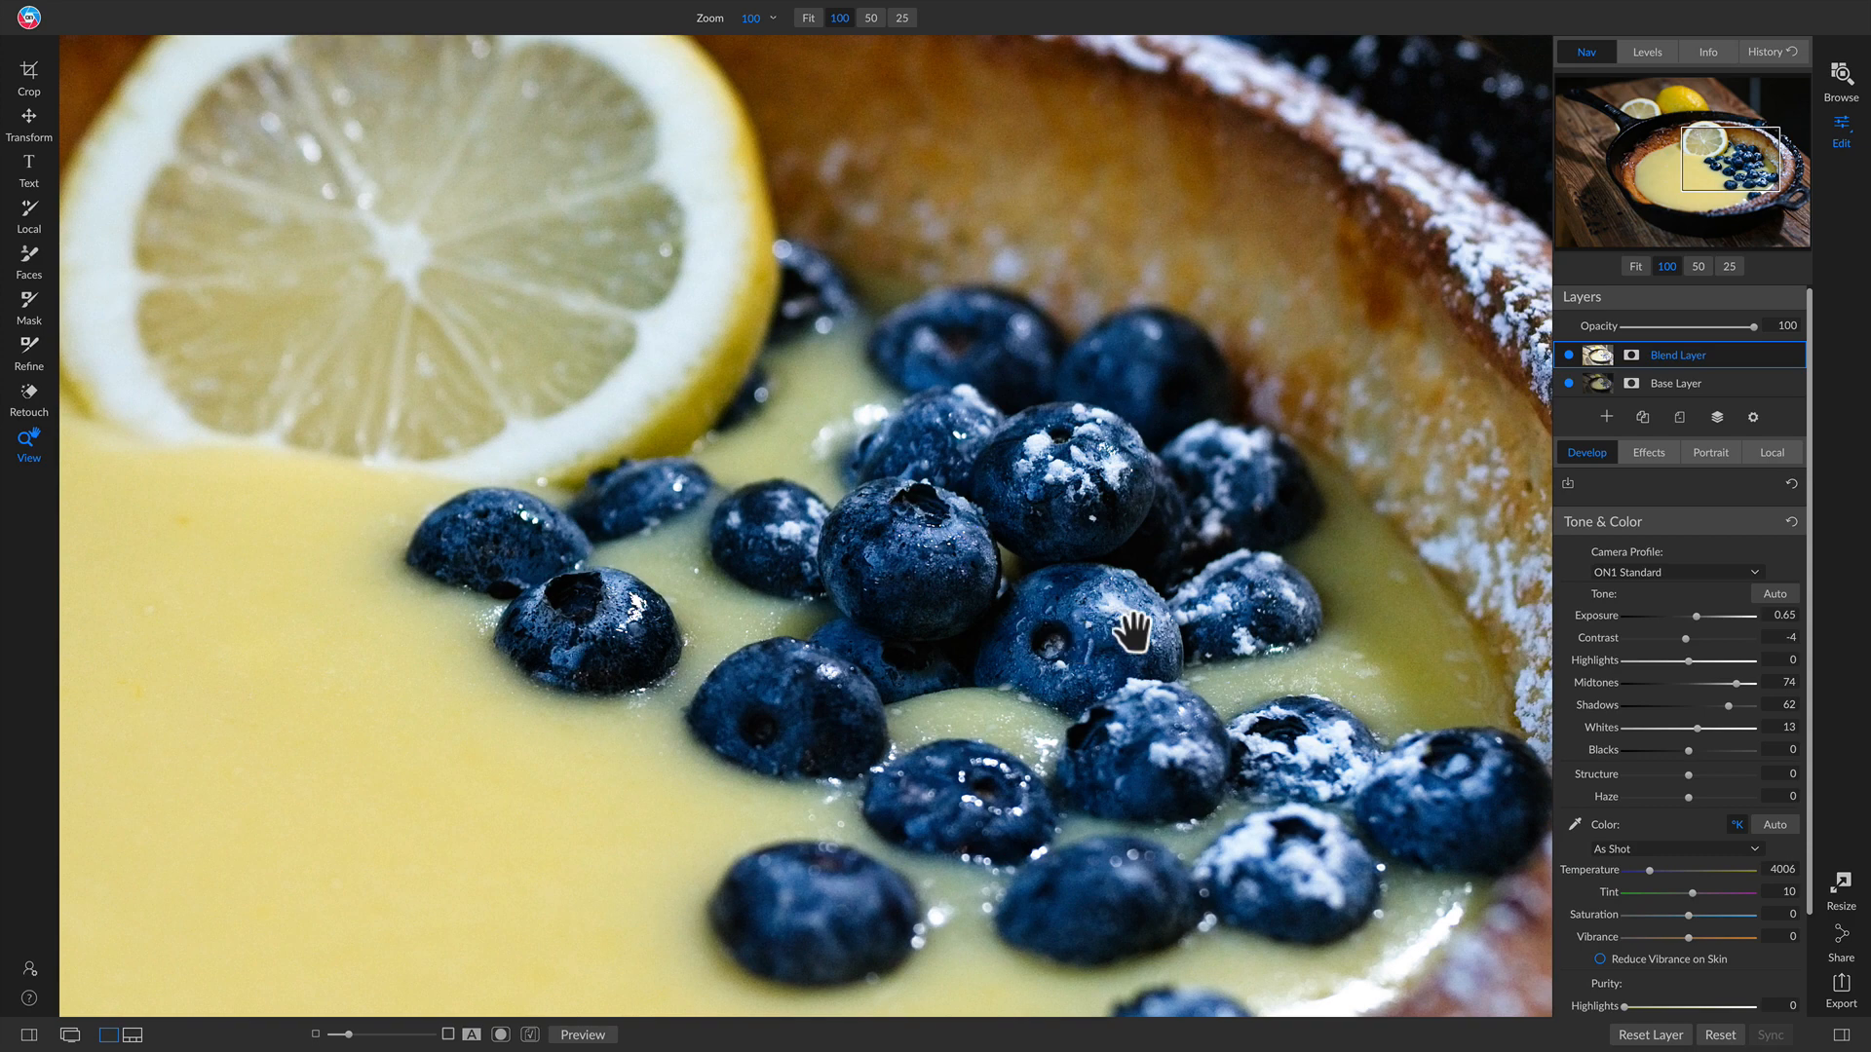
left_click(1569, 353)
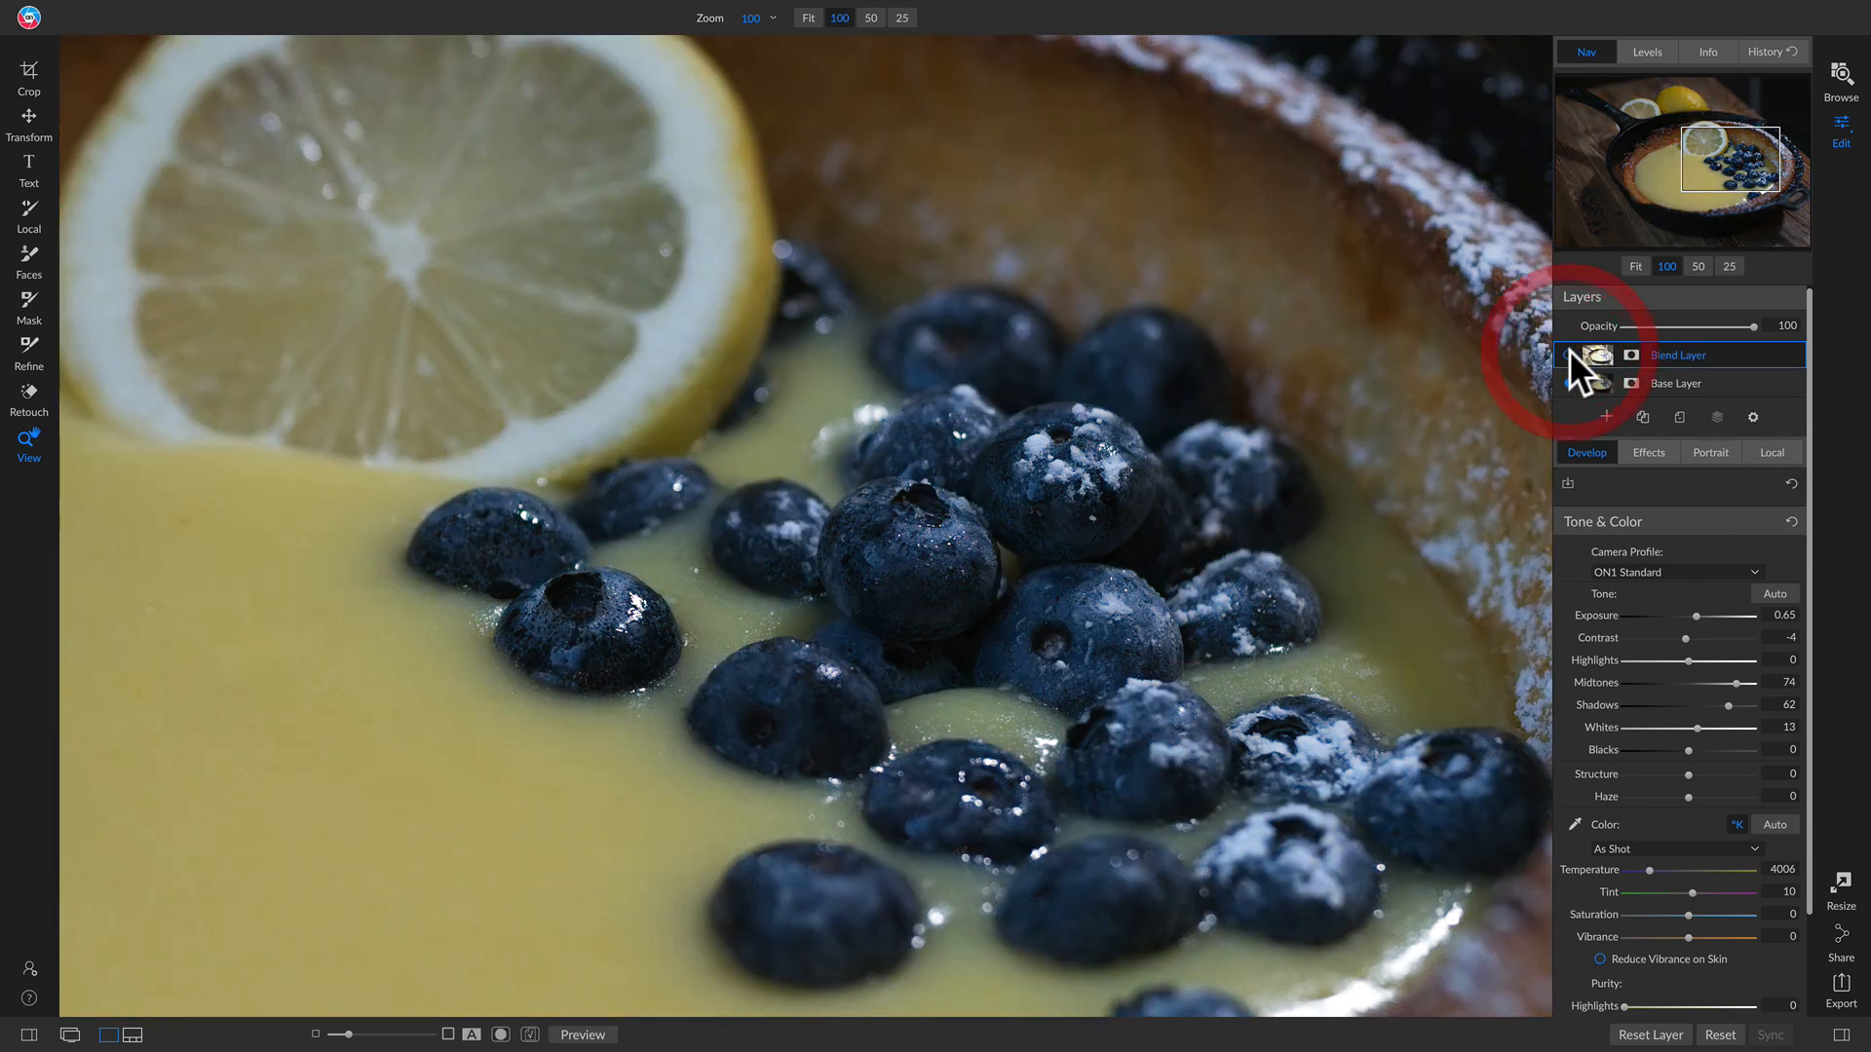
left_click(1568, 355)
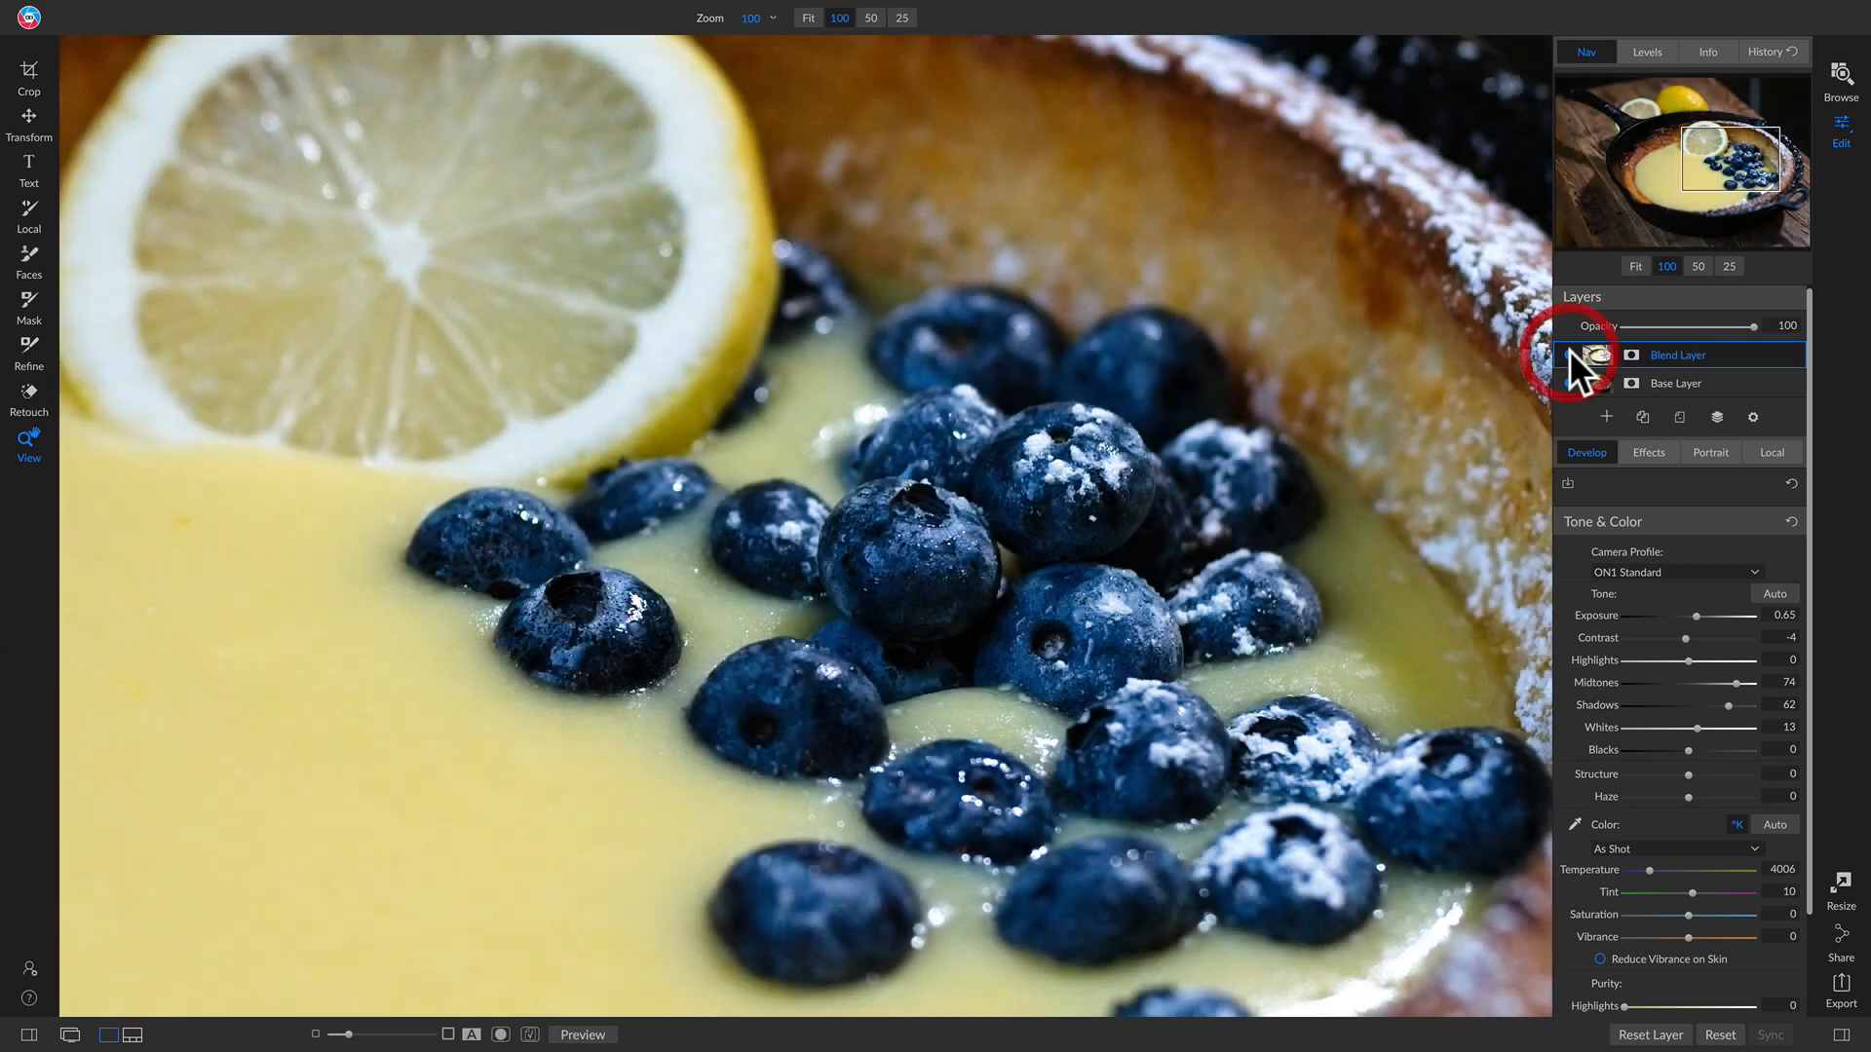
left_click(1219, 423)
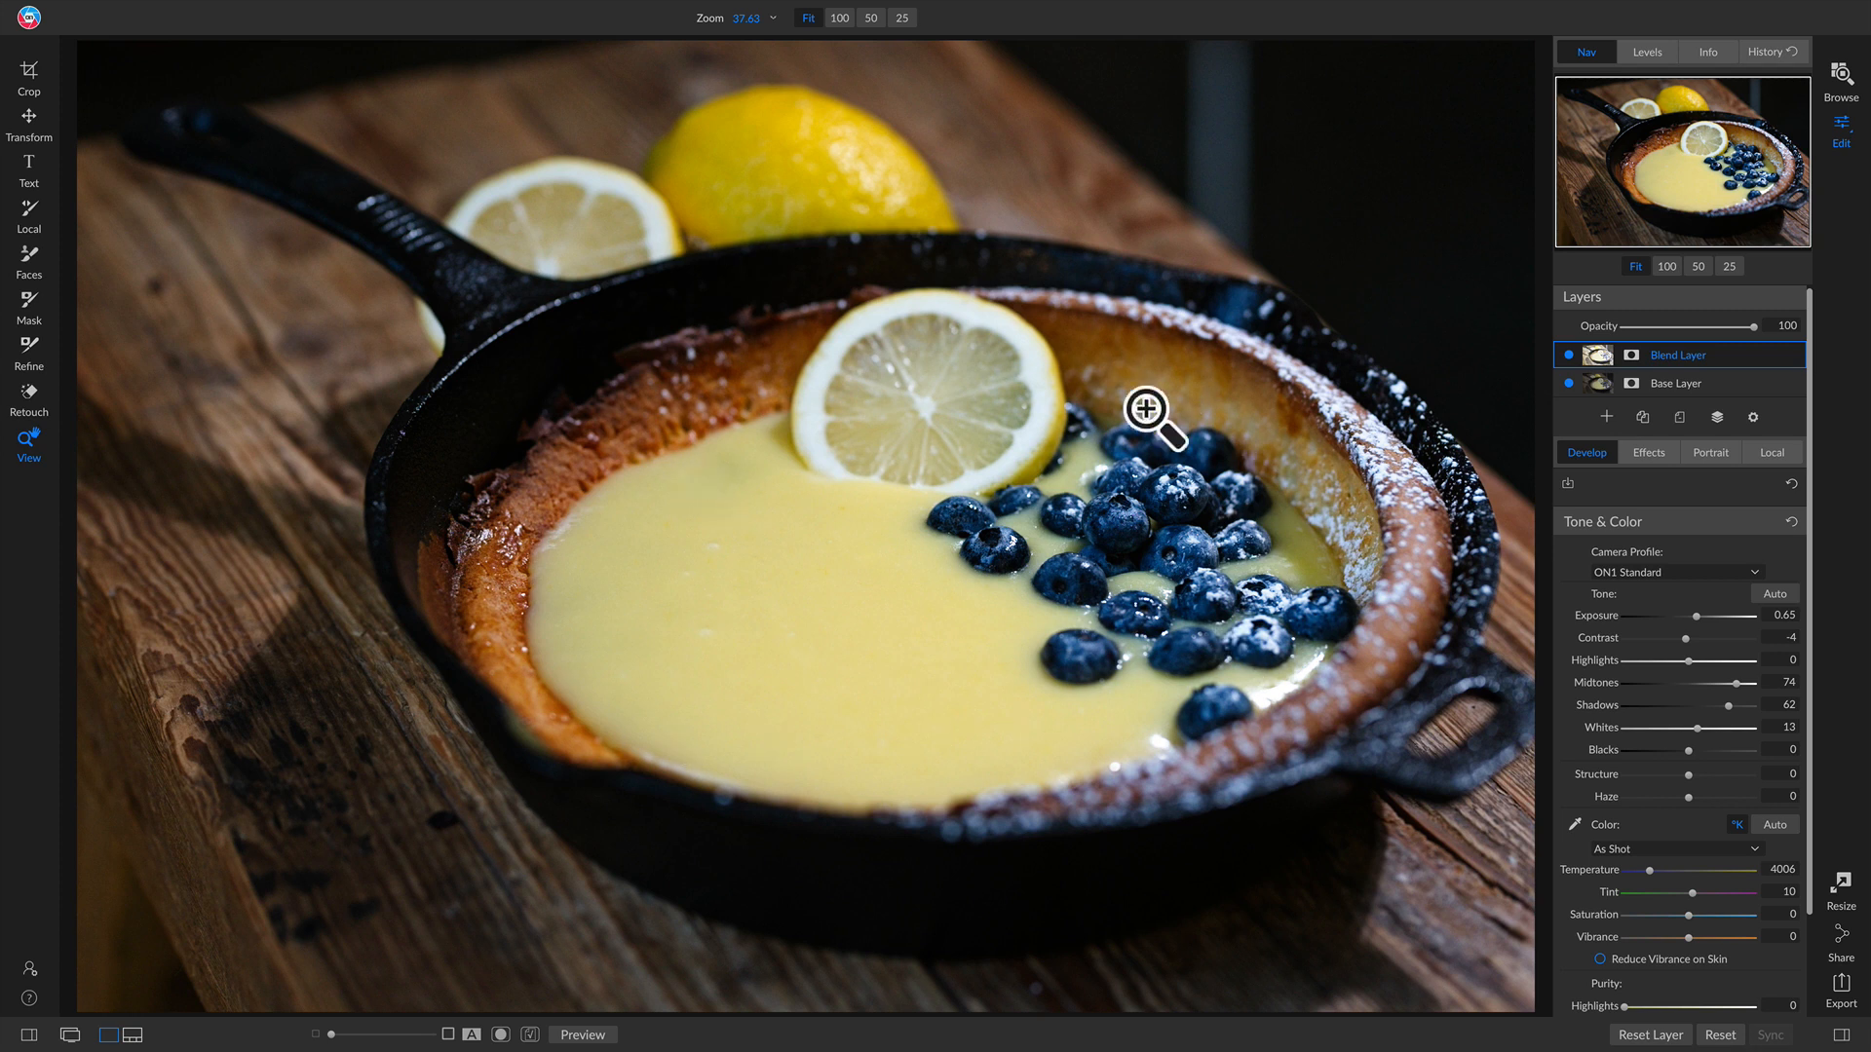
Step: Set the Blend Layer's colour temperature to 4250 and saturation to 22
left_click_drag(1687, 915, 1645, 872)
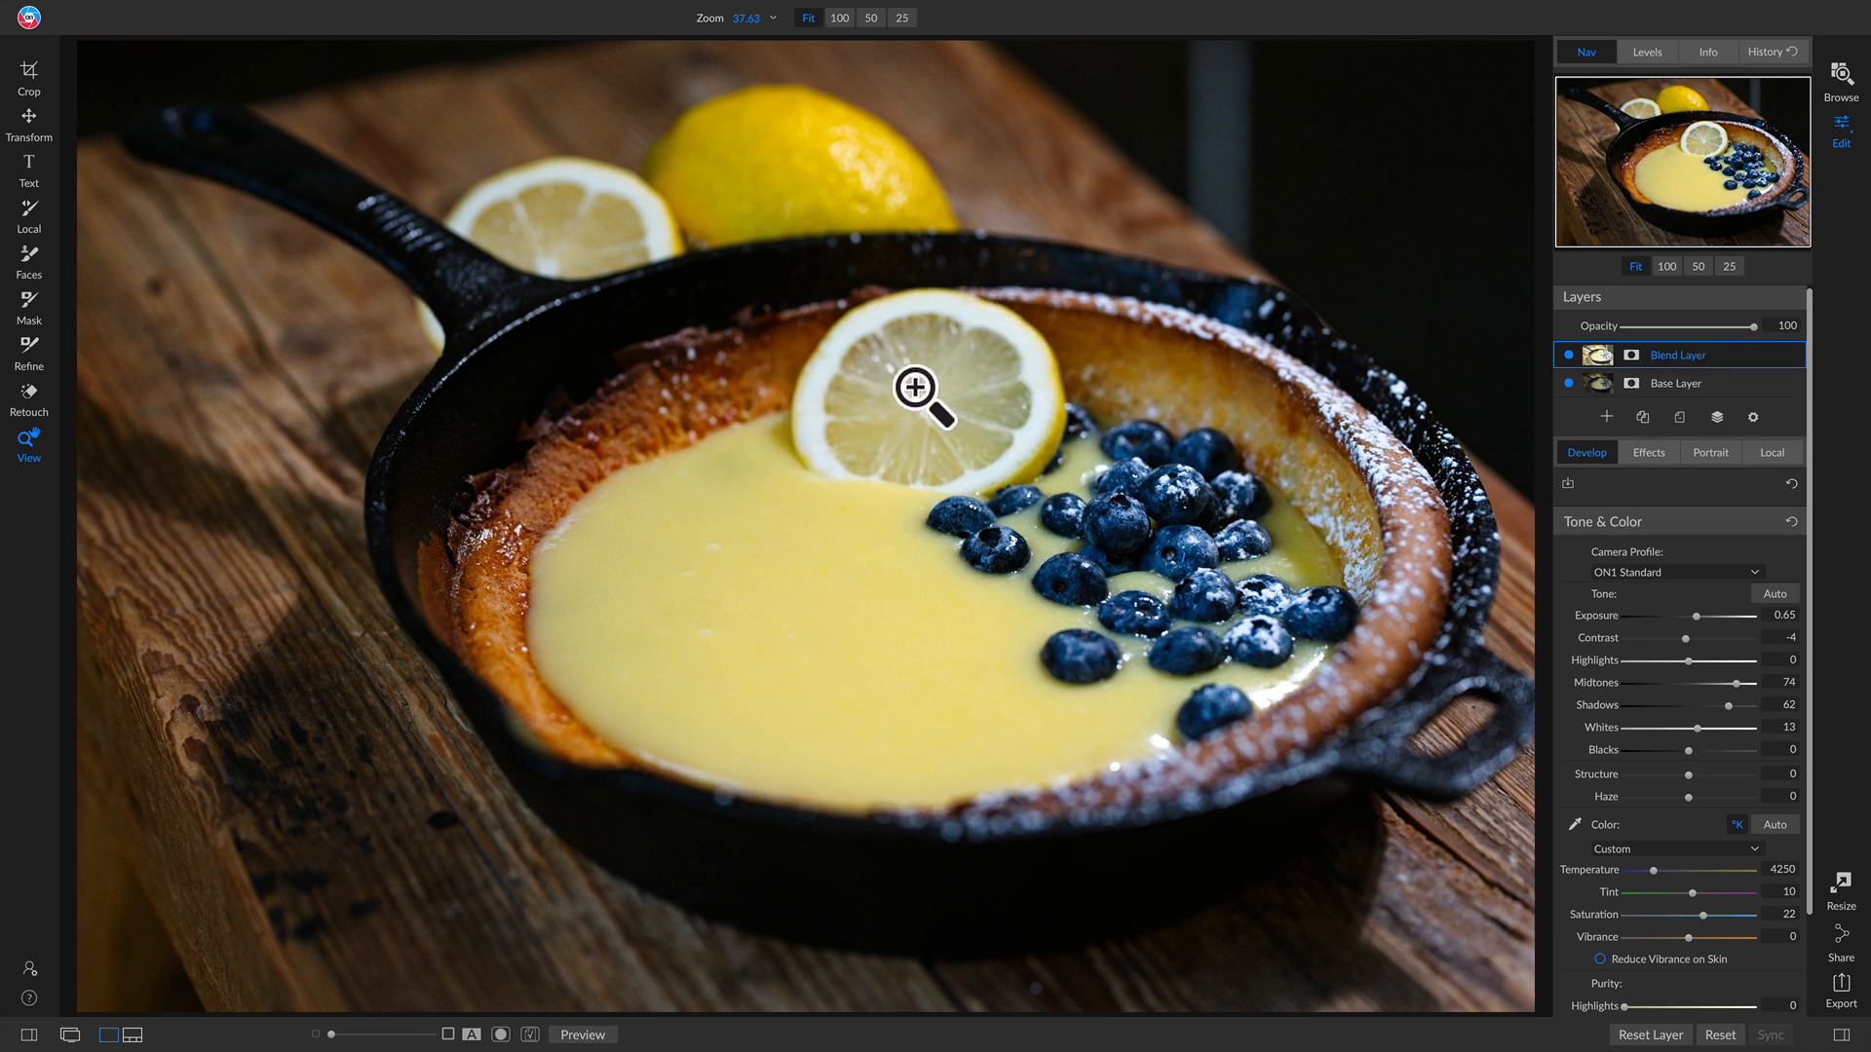
Step: Paint out the Blend Layer's mask over the lemon slice with a 1400 brush at 31% opacity
key("b")
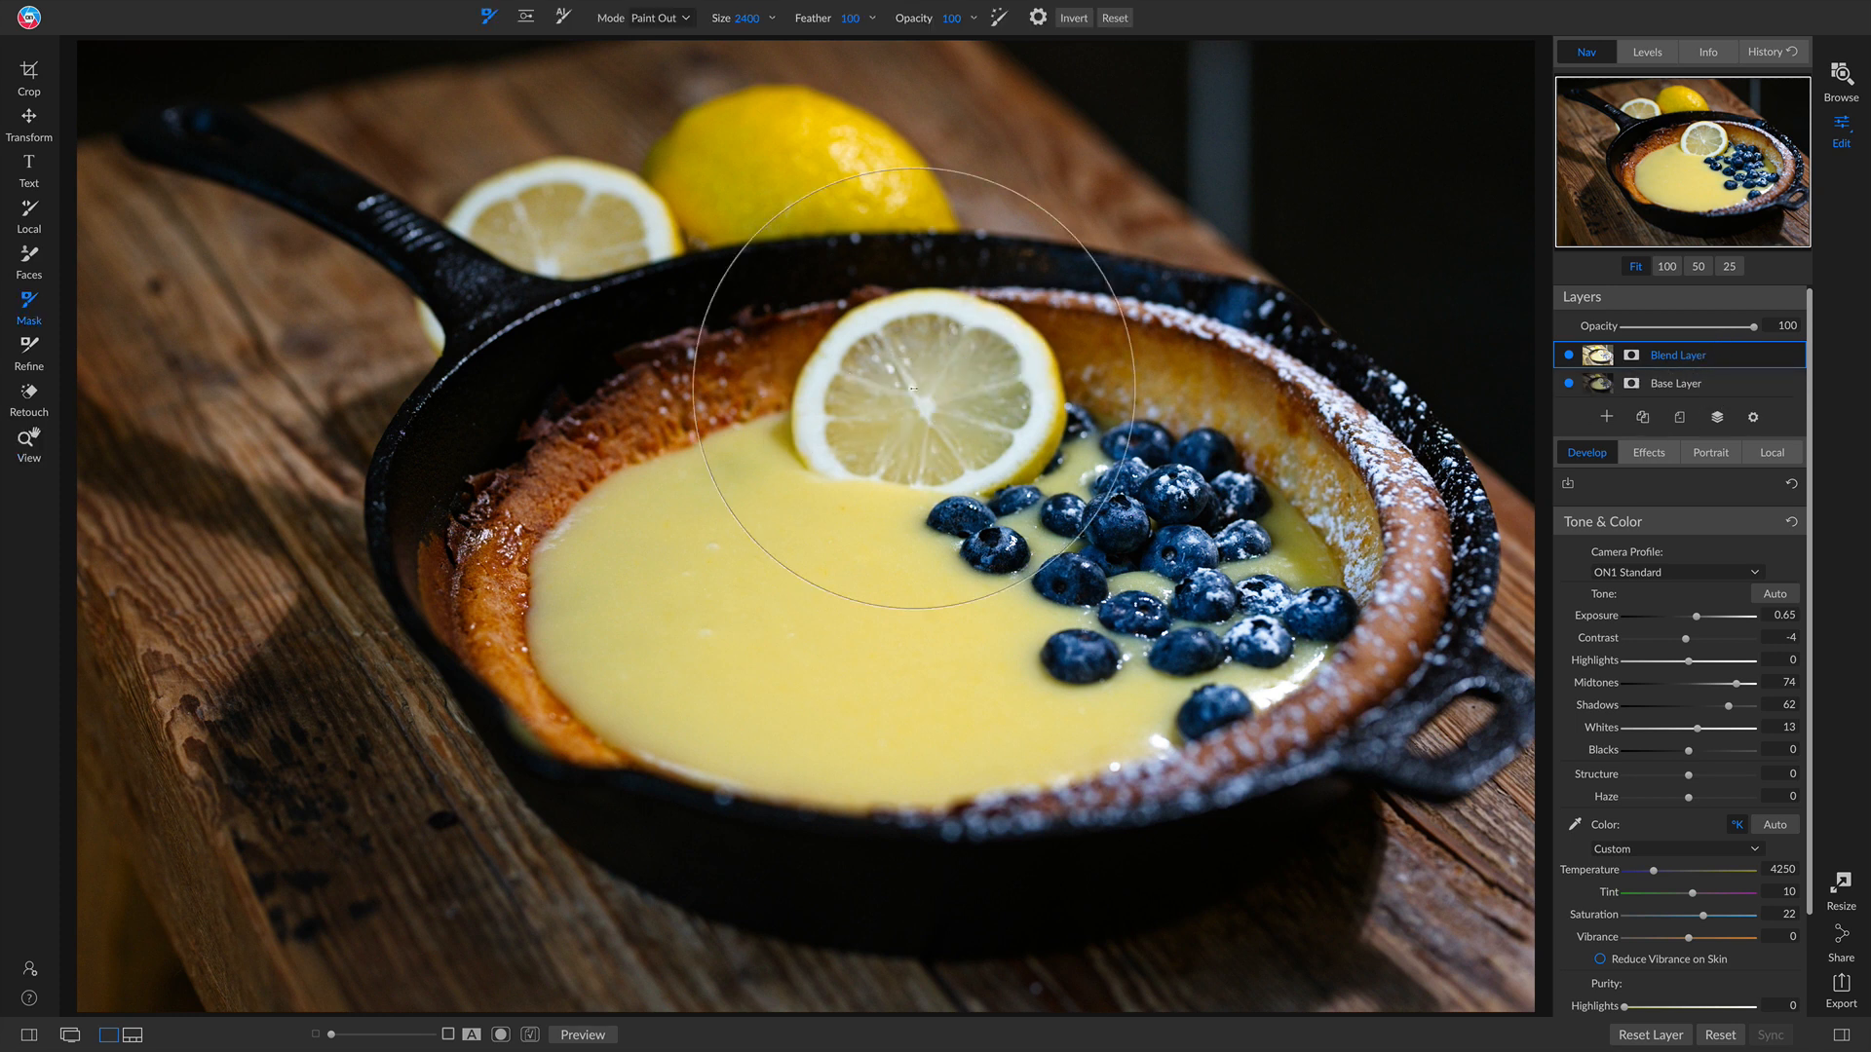
scroll(924, 401, "down", 10)
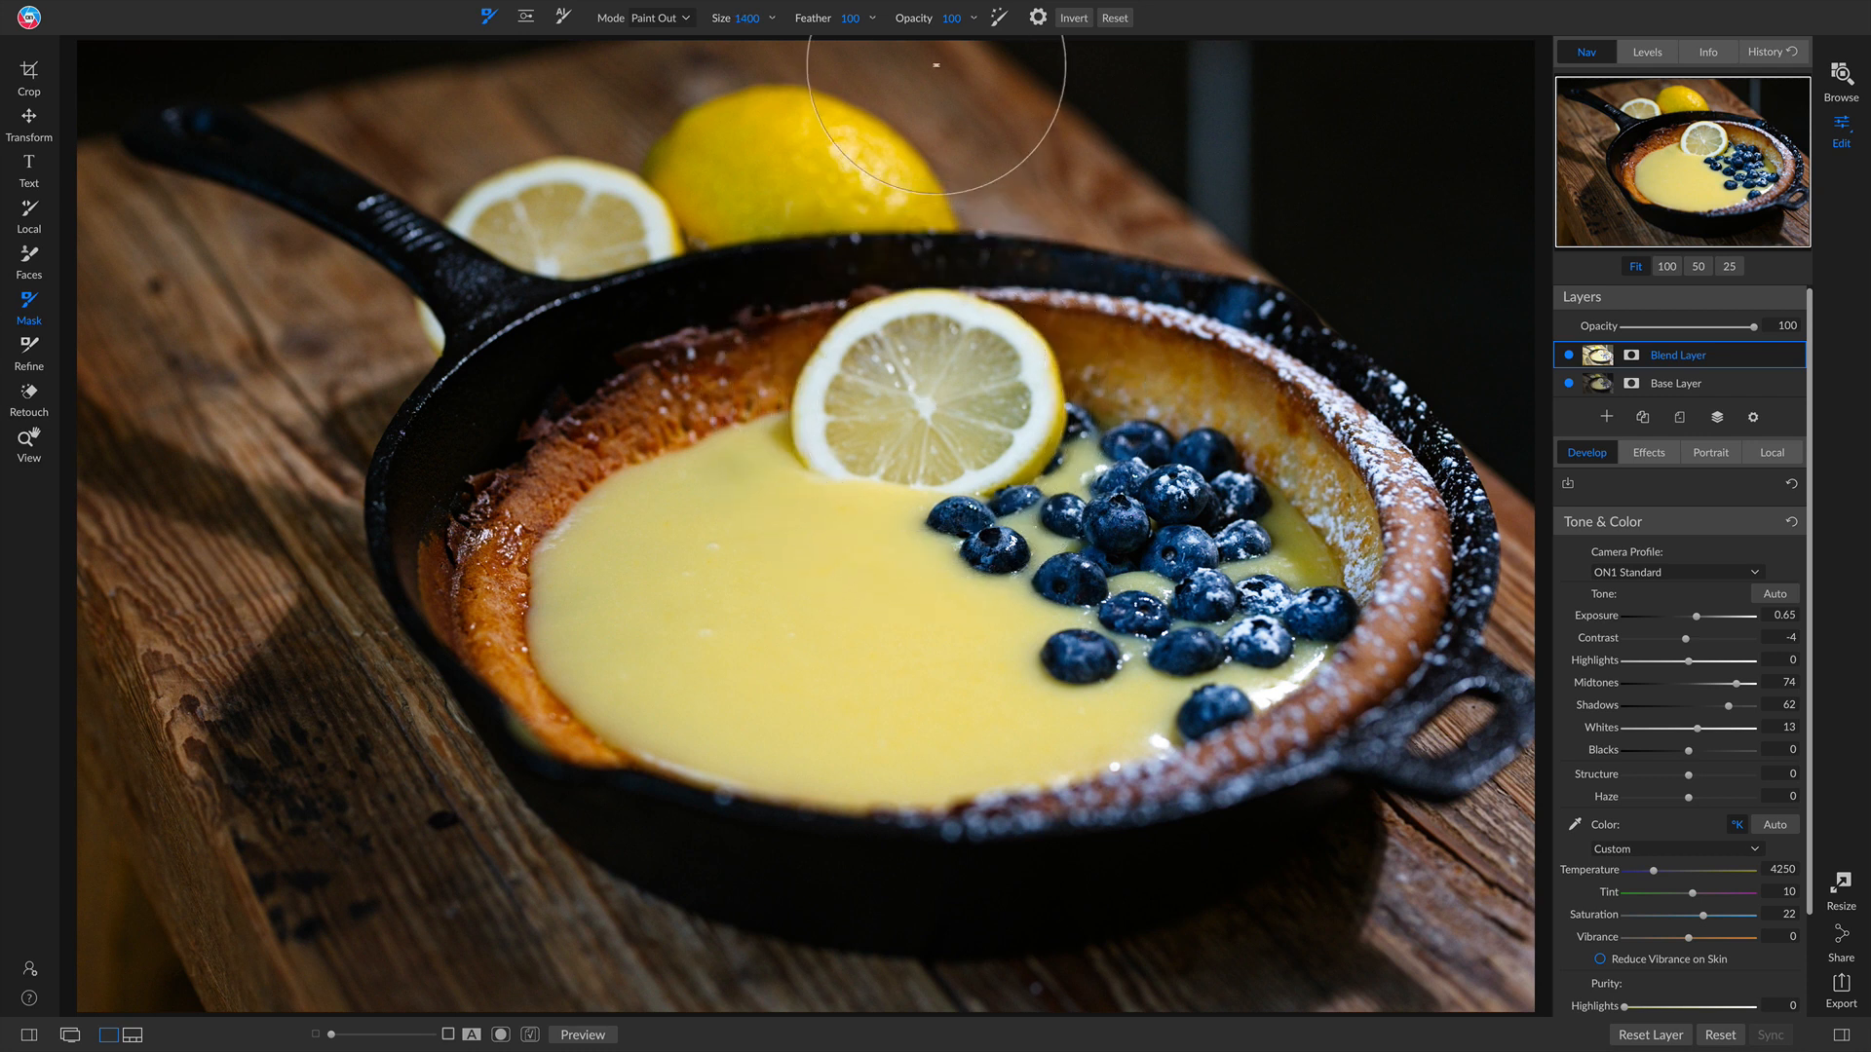
mouse_move(847, 4)
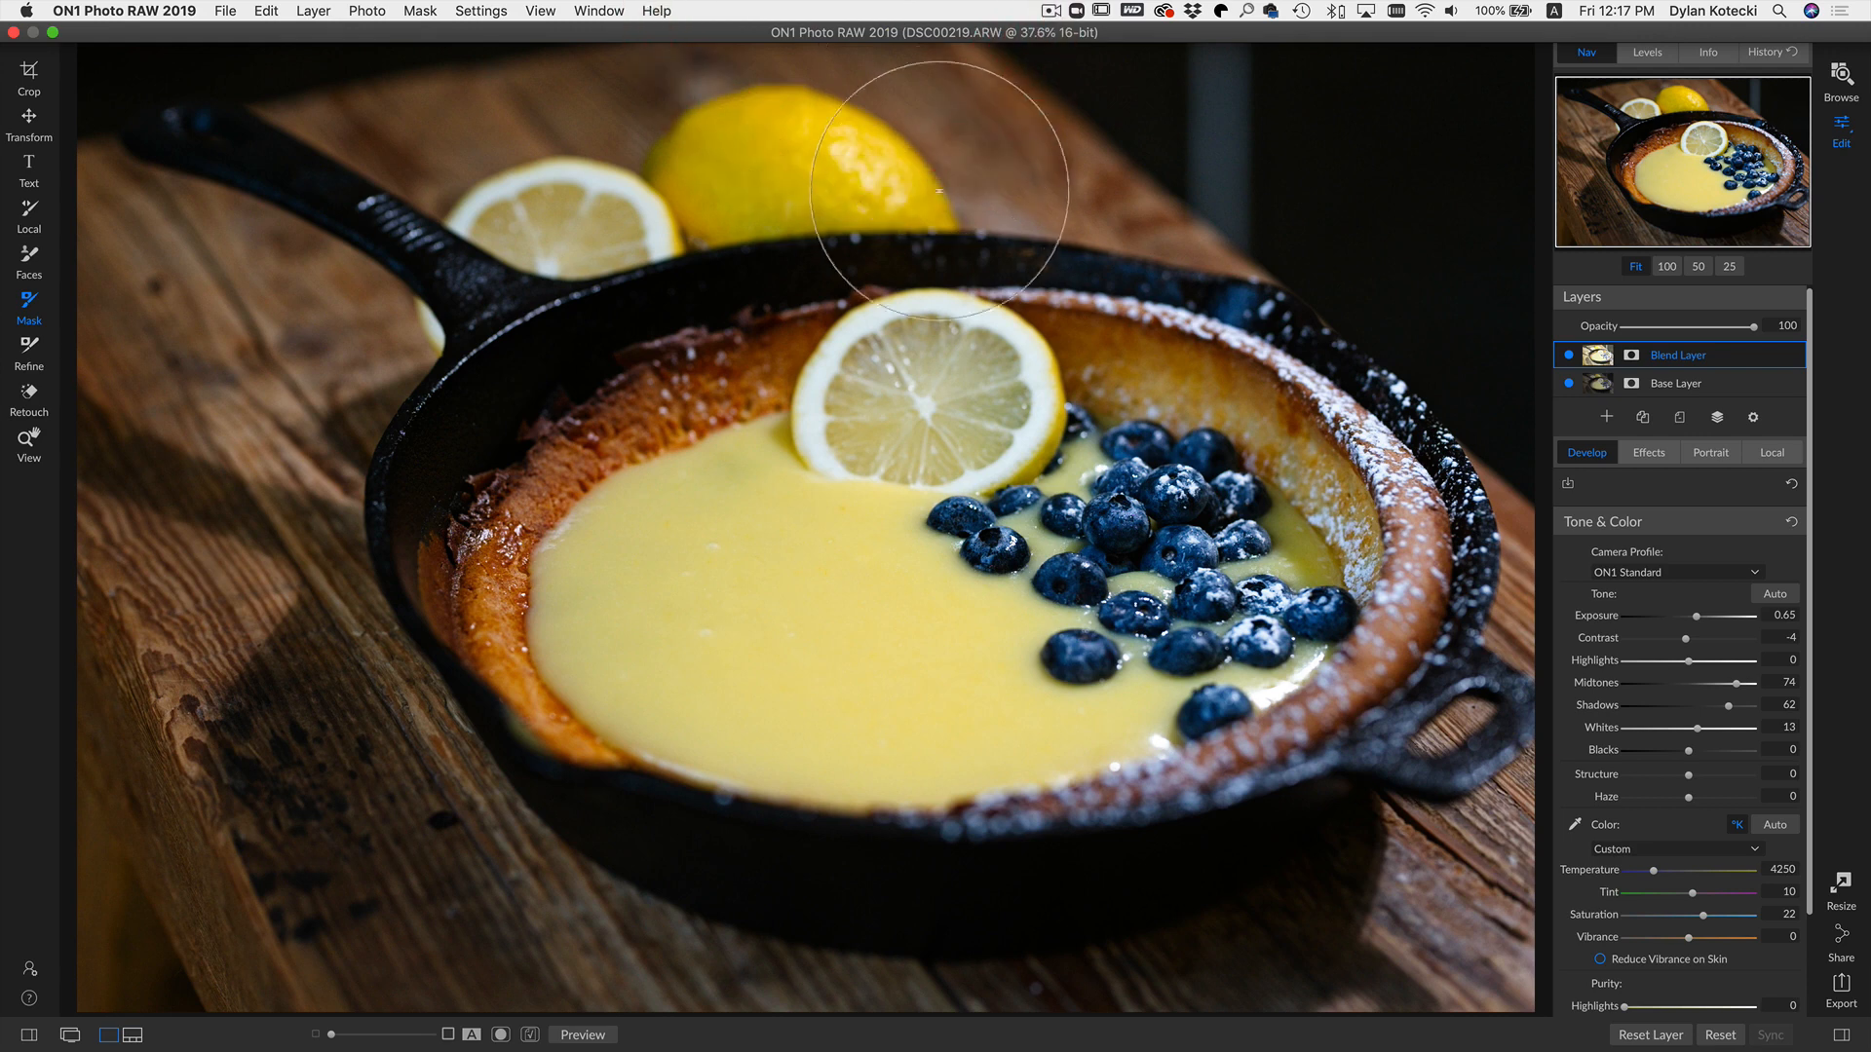
left_click_drag(938, 39, 858, 41)
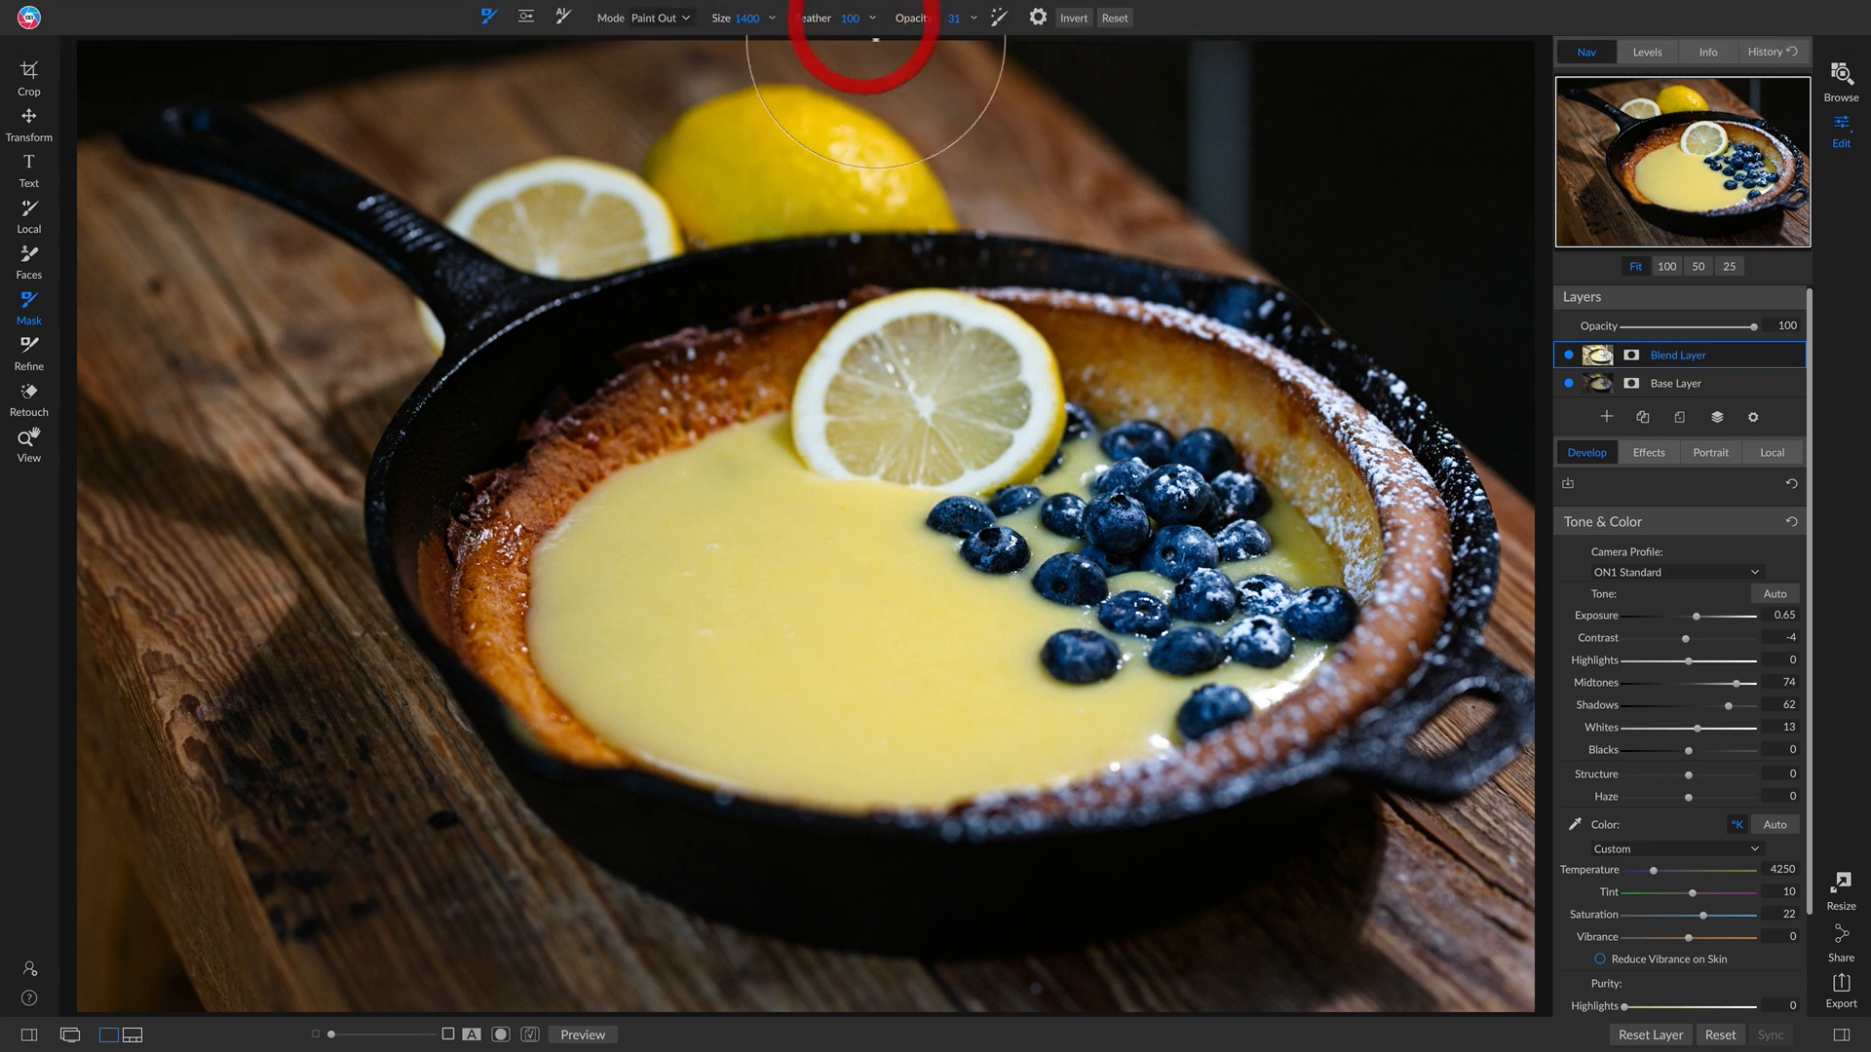
left_click_drag(923, 339, 906, 386)
left_click(907, 387)
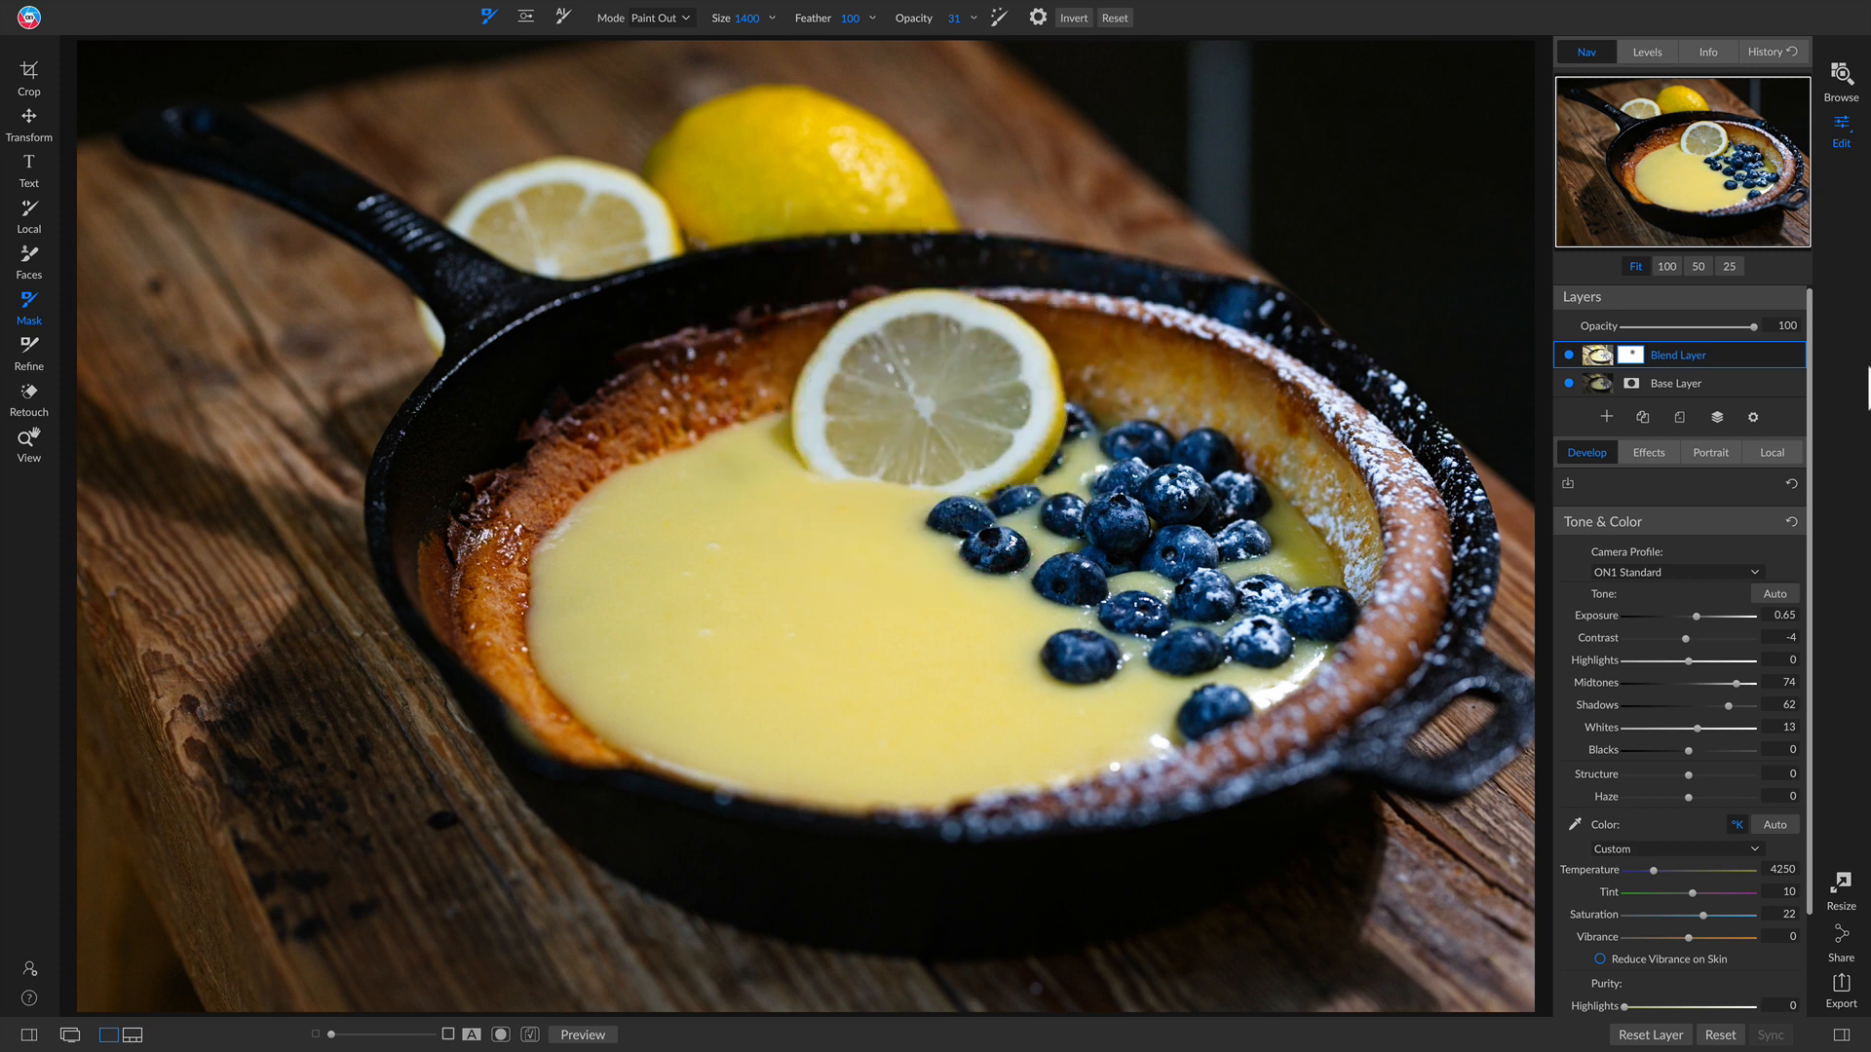
Step: Toggle the Blend Layer's visibility to compare the masked result with the original
left_click(1565, 353)
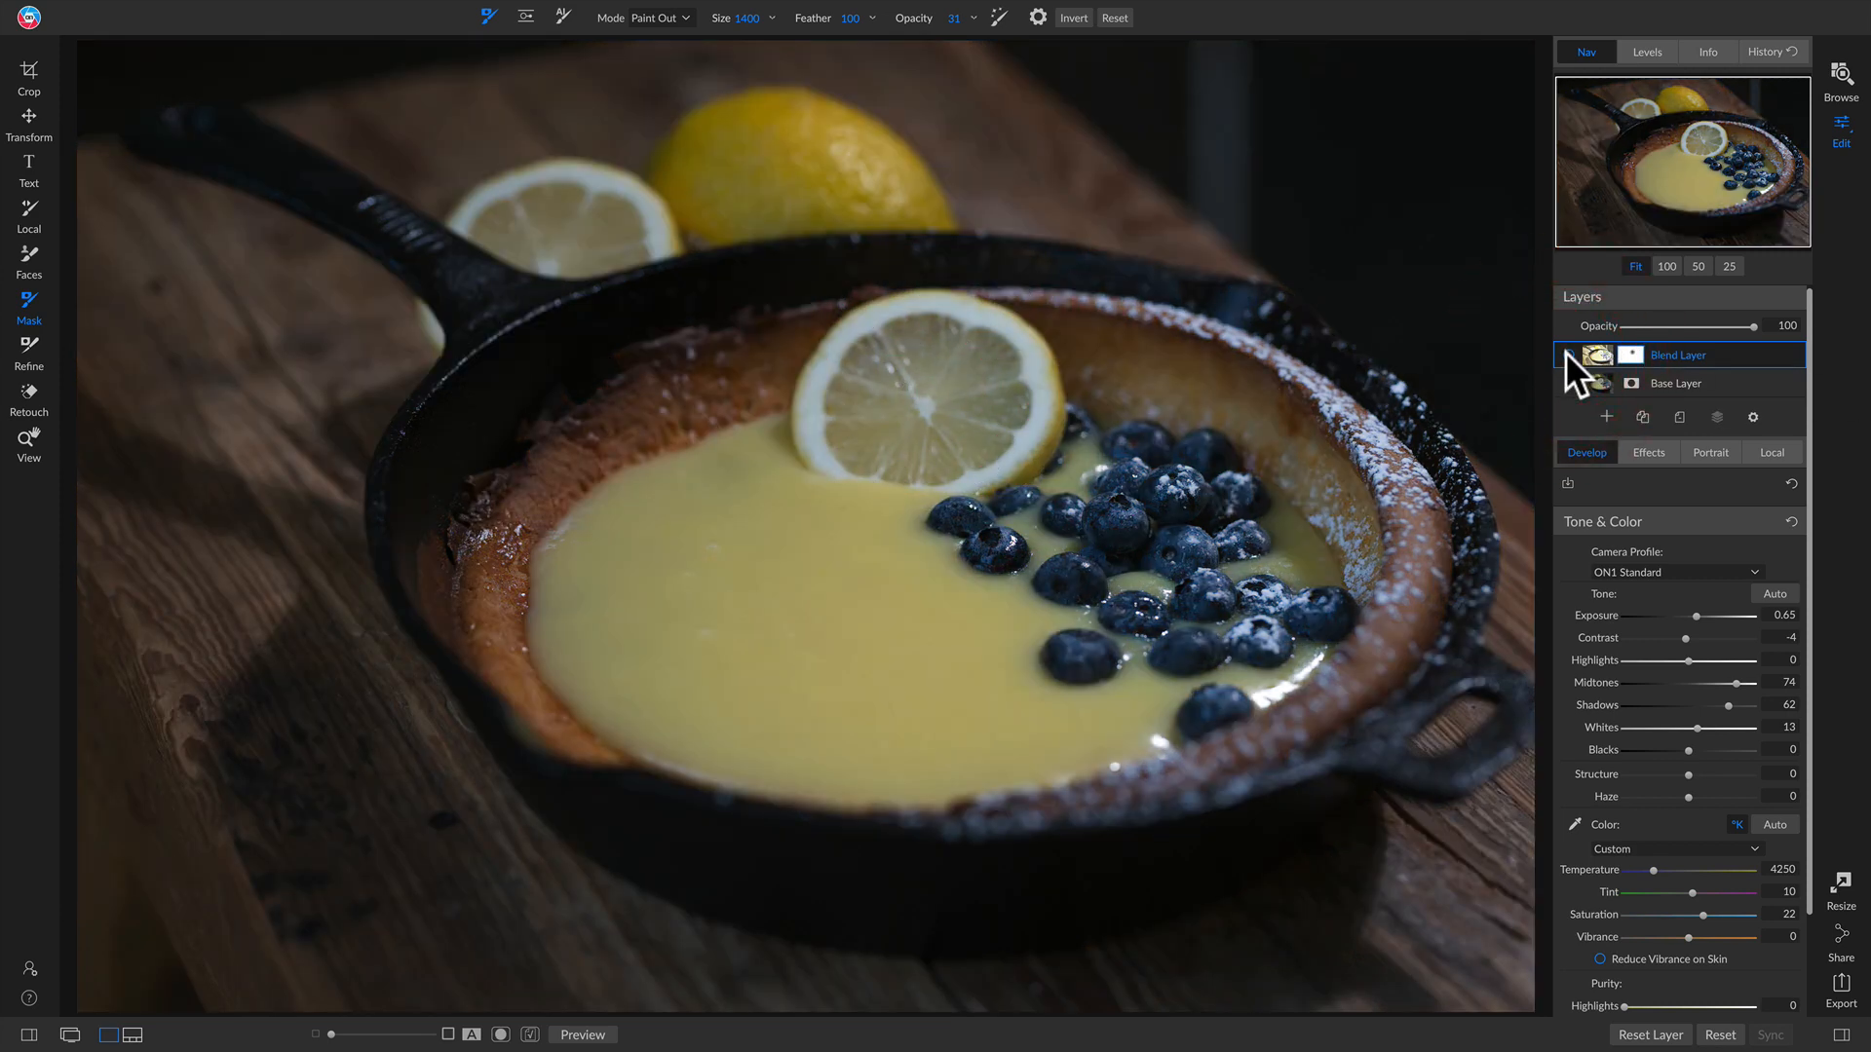
left_click(1564, 353)
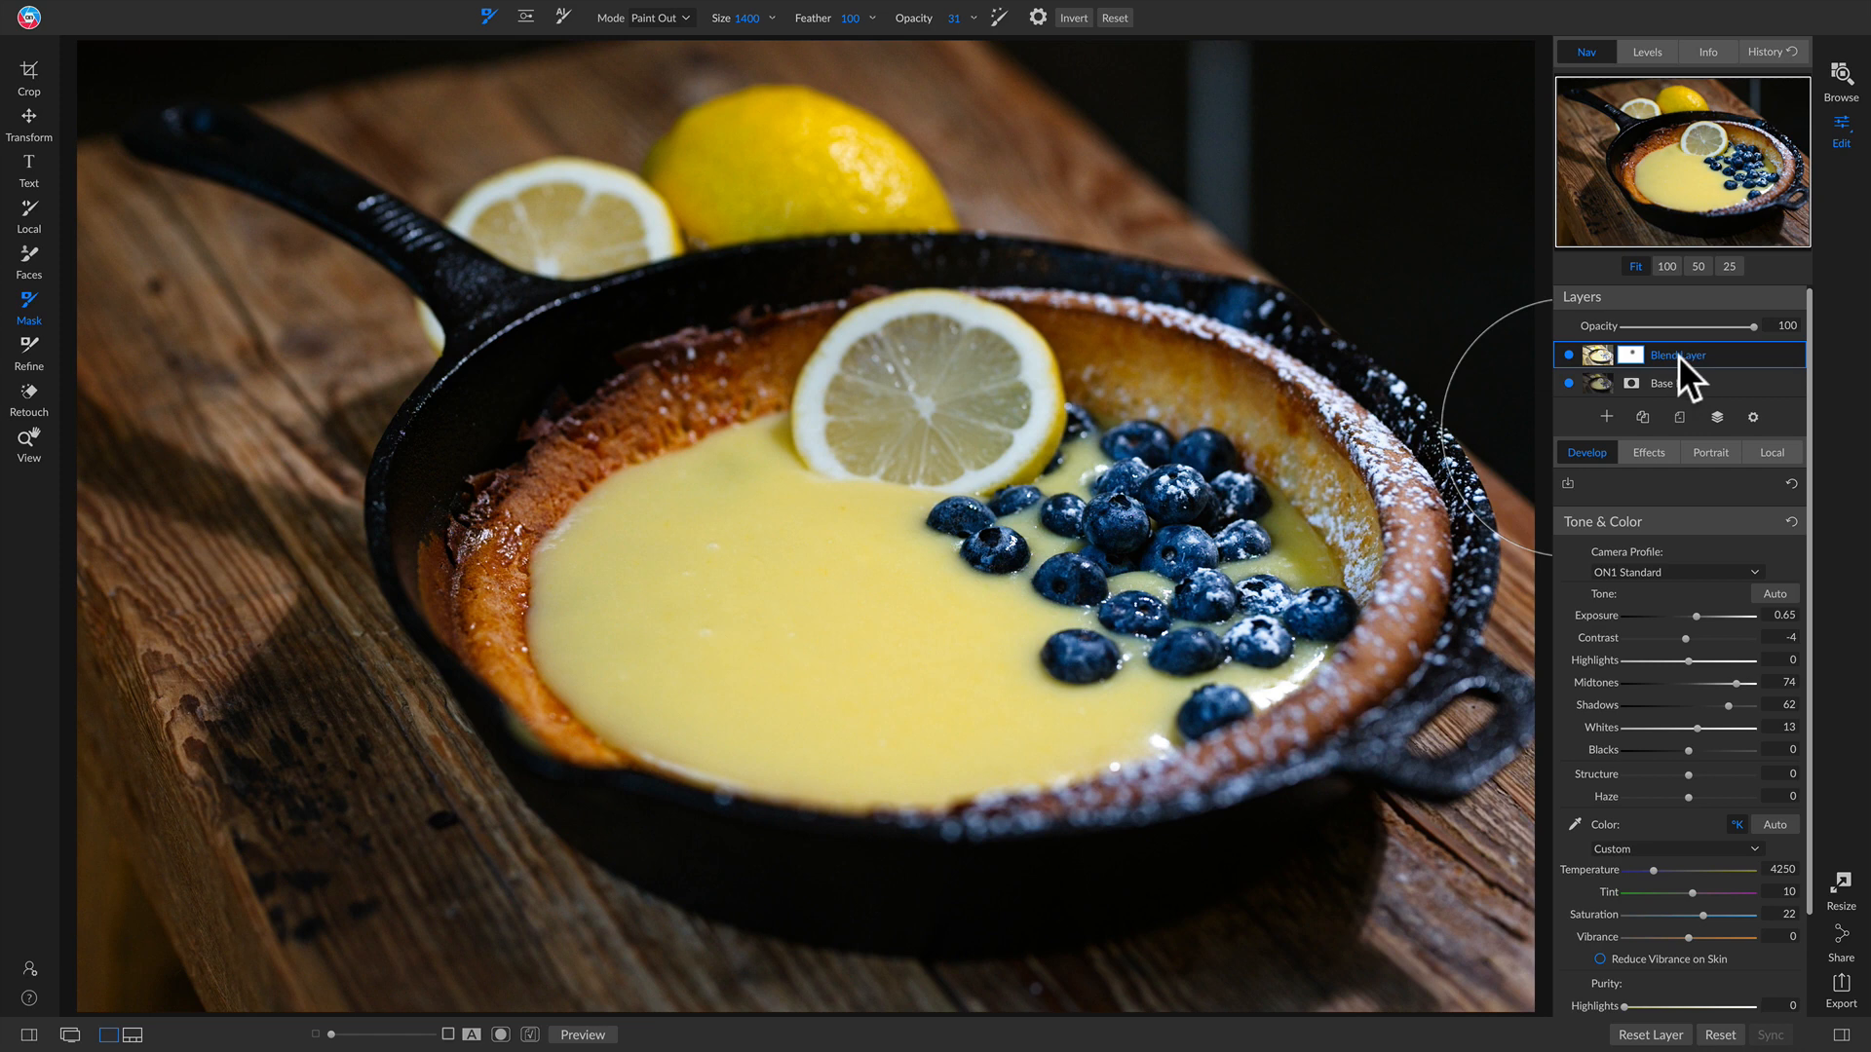
Step: Open the lake photo DSC00128.ARW for editing
left_click(1677, 383)
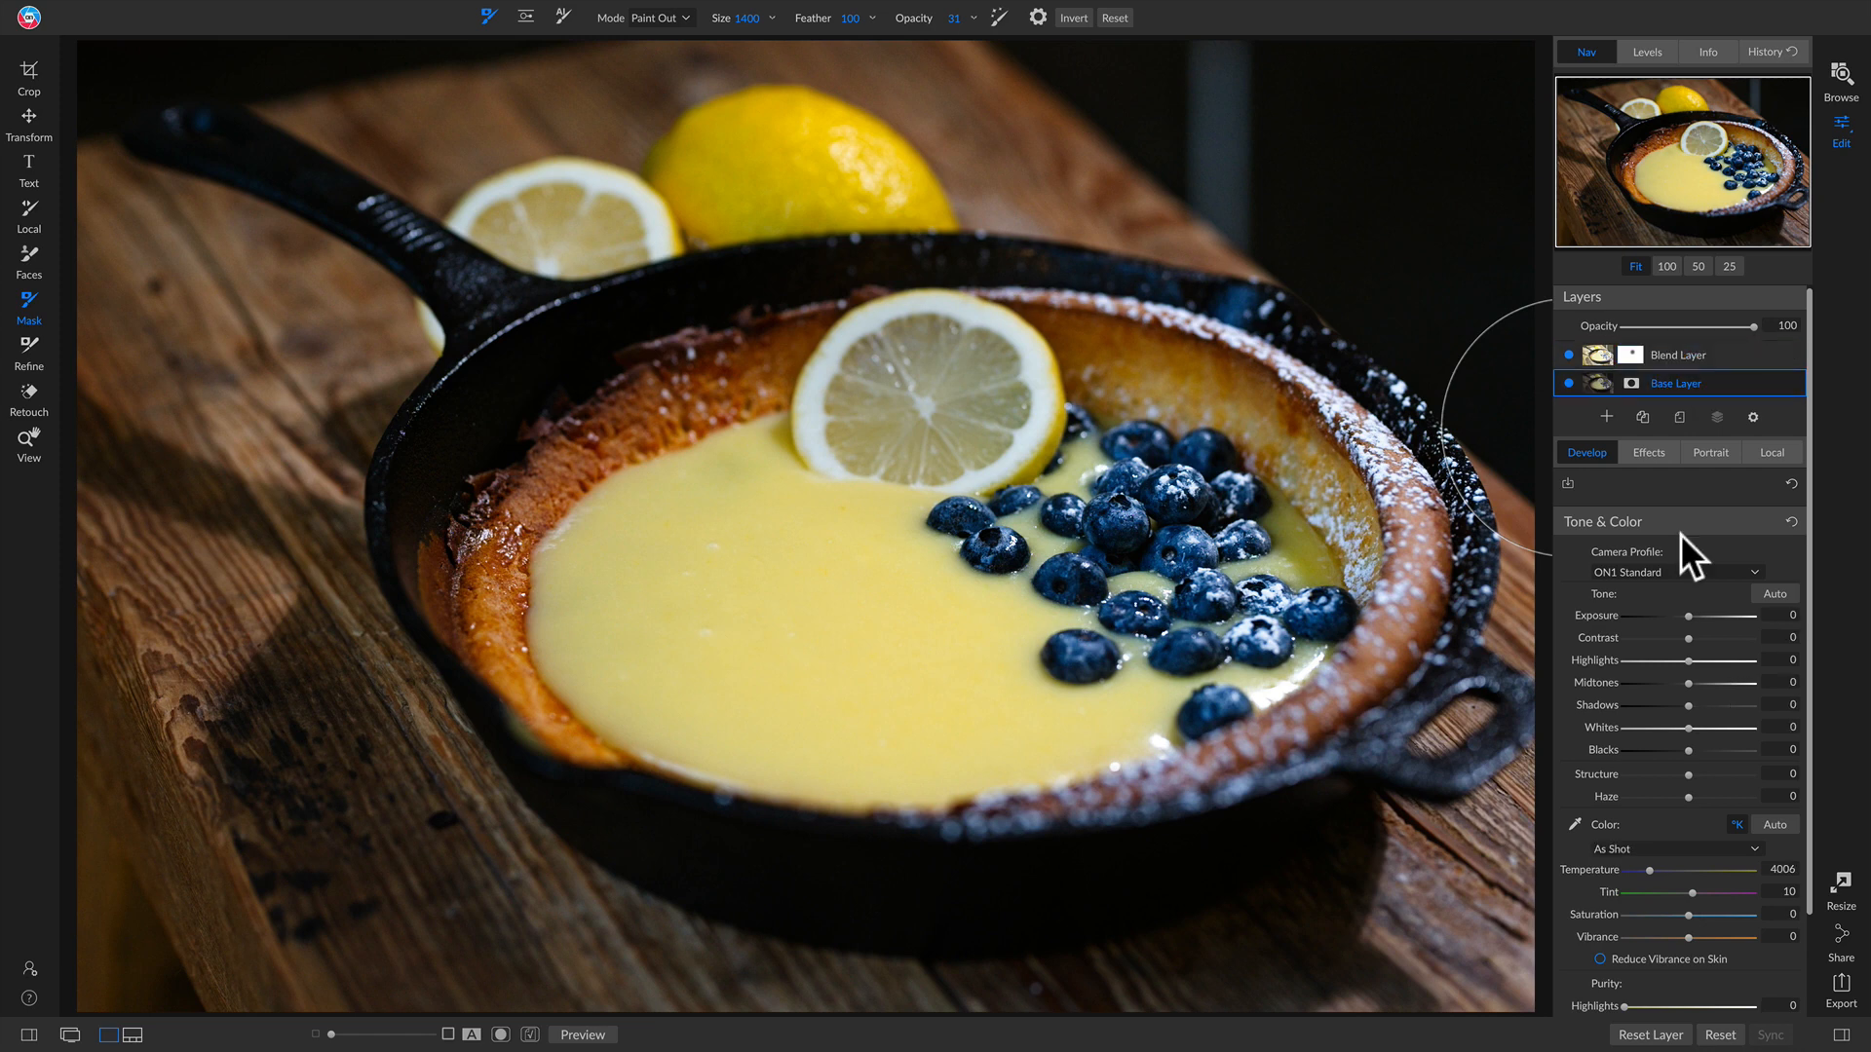
key("ctrl+shift+f")
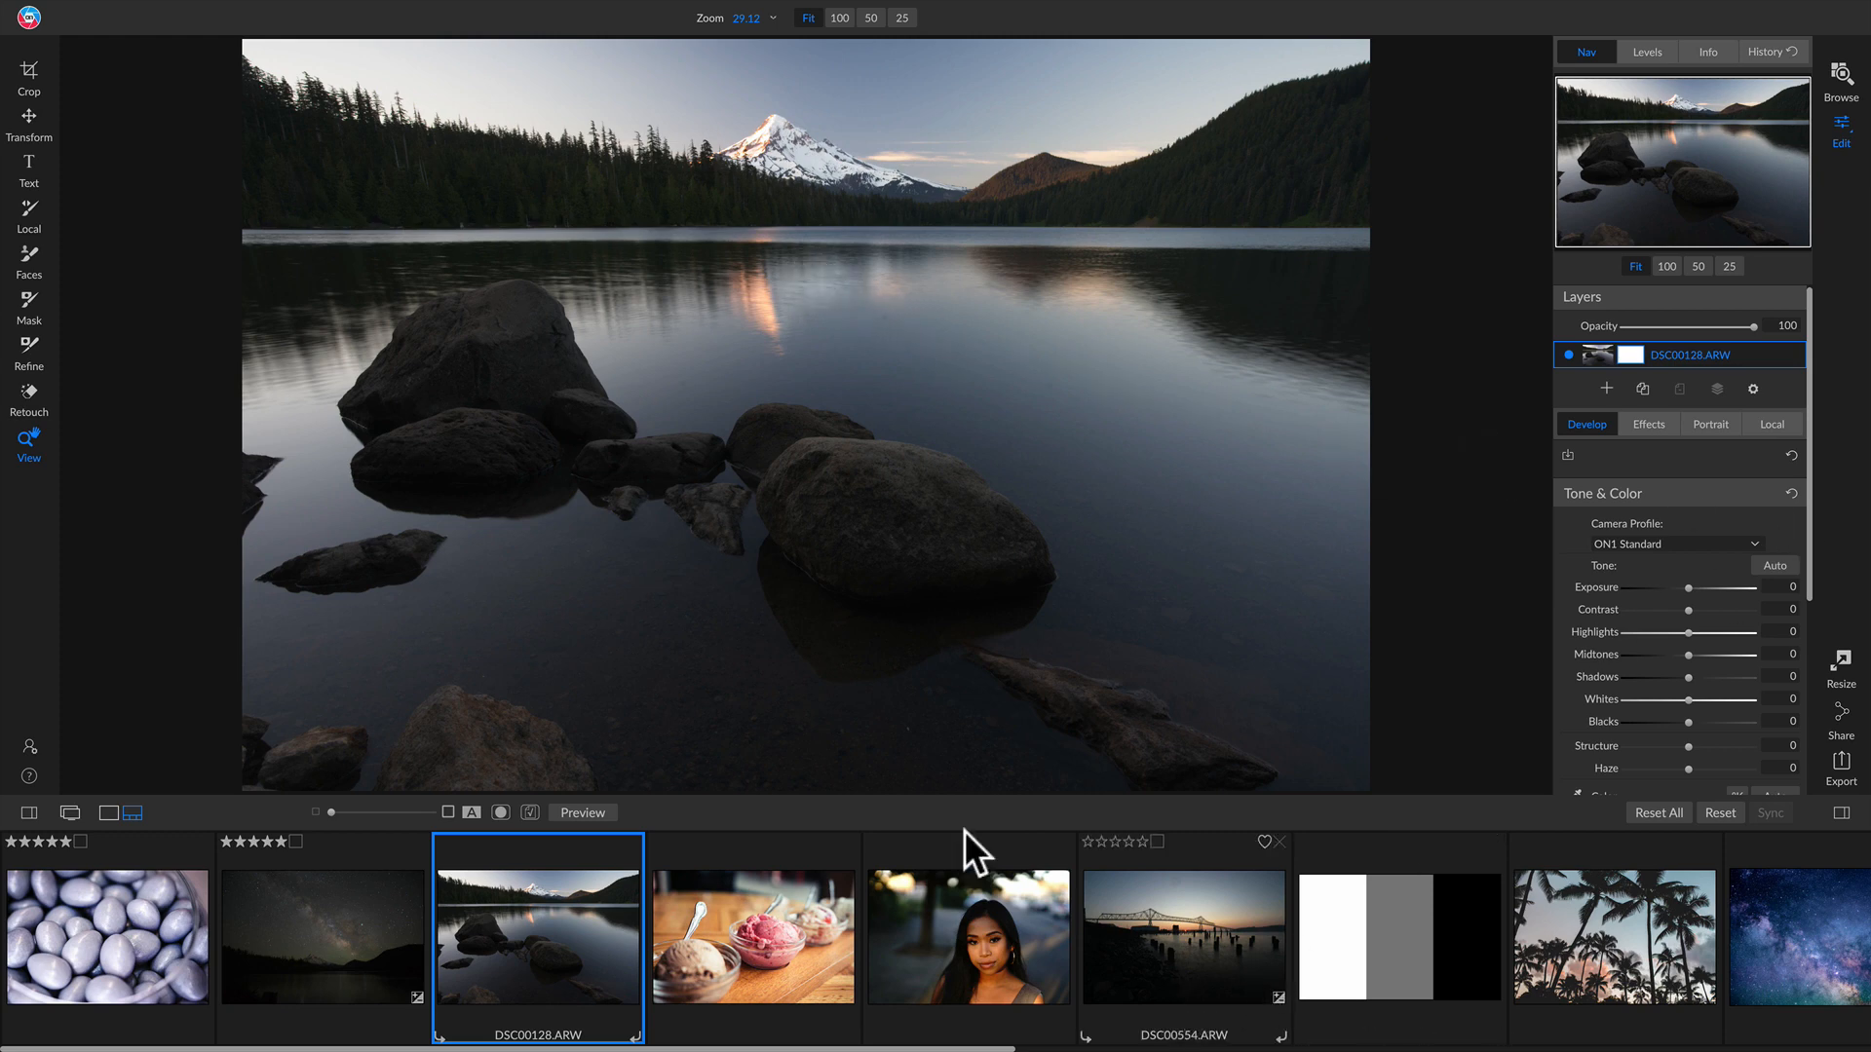
key("e")
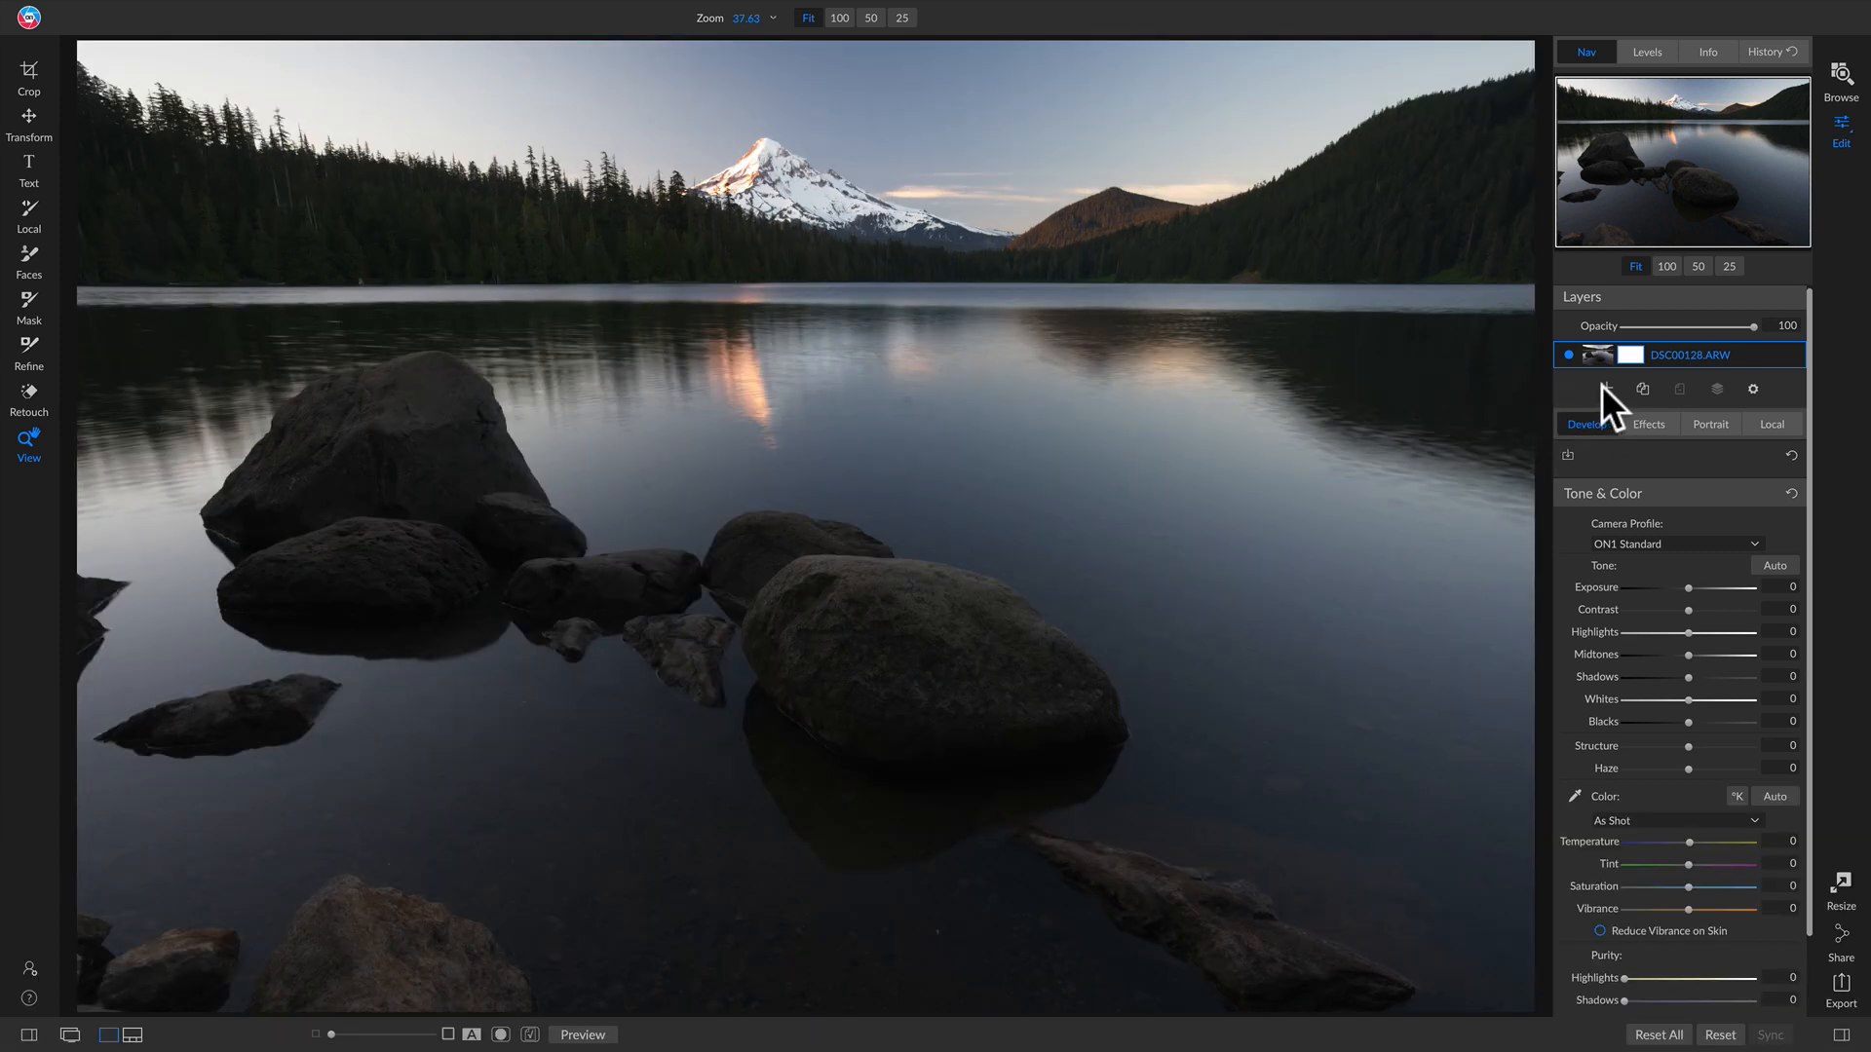
Step: Add the Skies49.jpg image as a layer and scale and position it across the sky area
left_click(1604, 388)
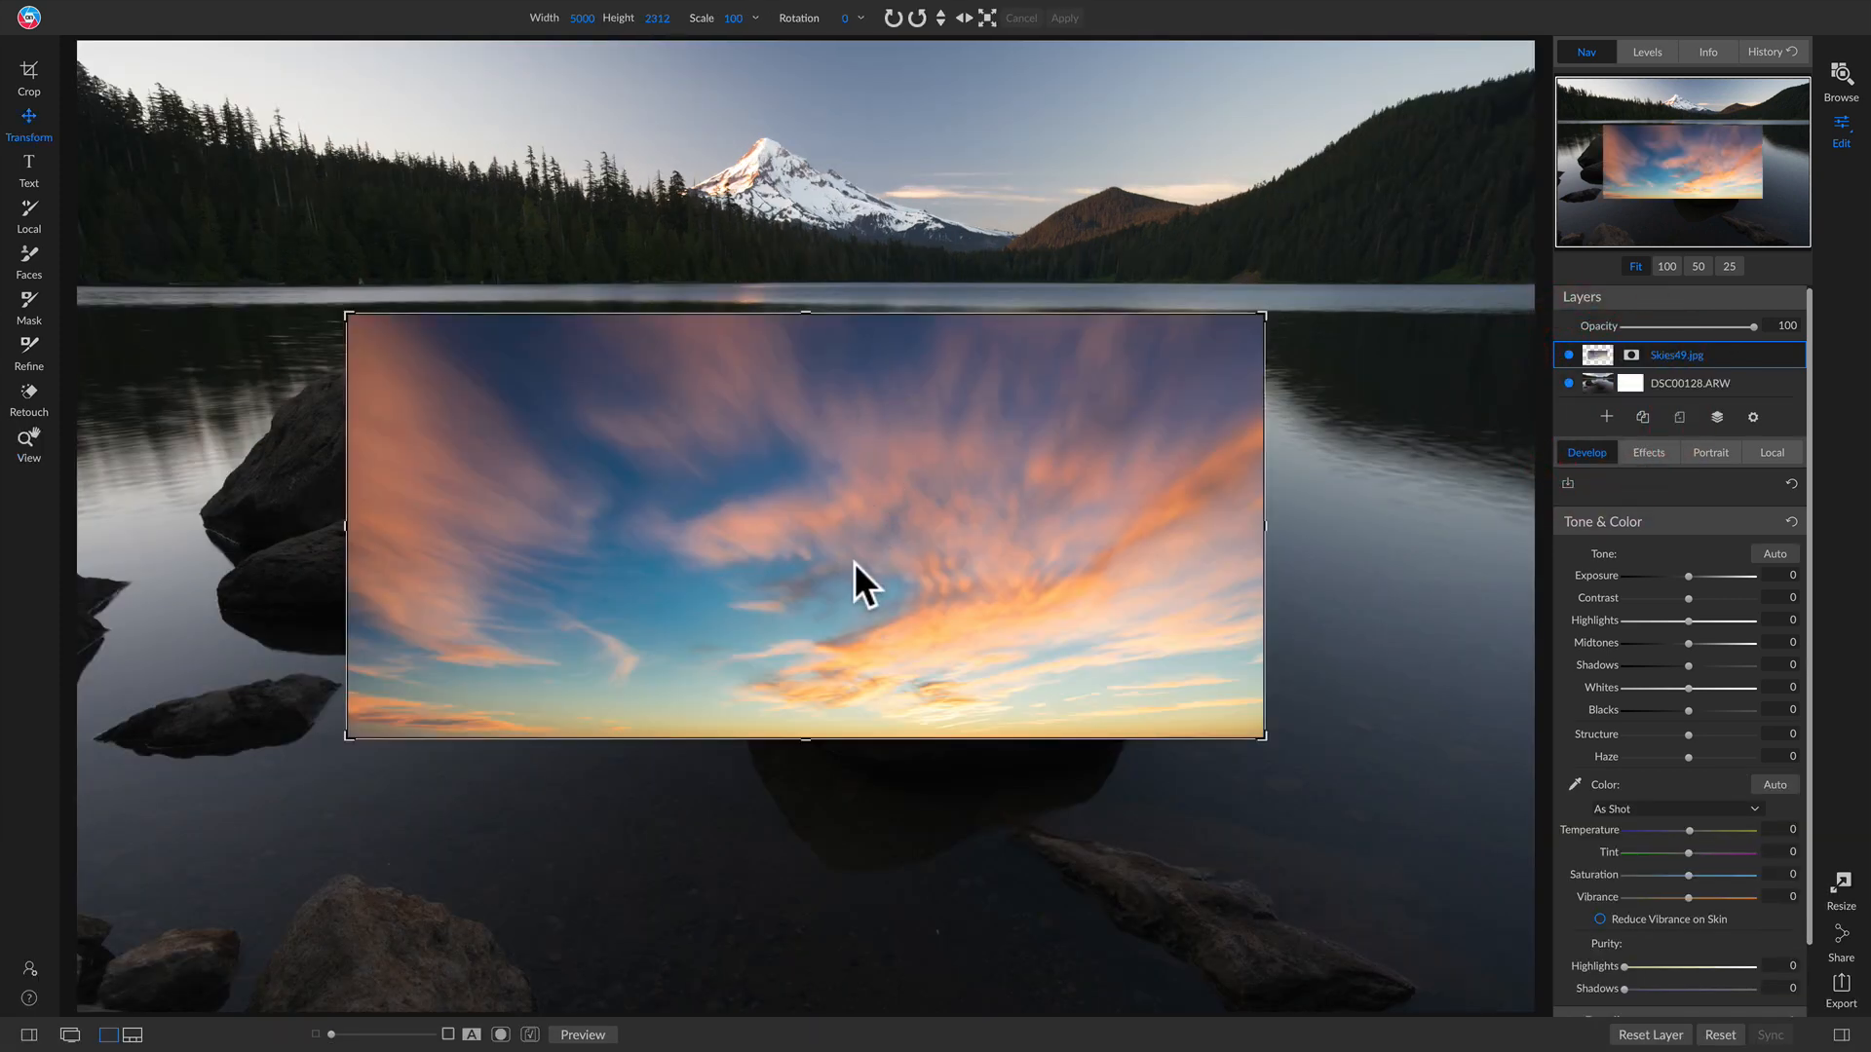
left_click_drag(854, 563, 548, 80)
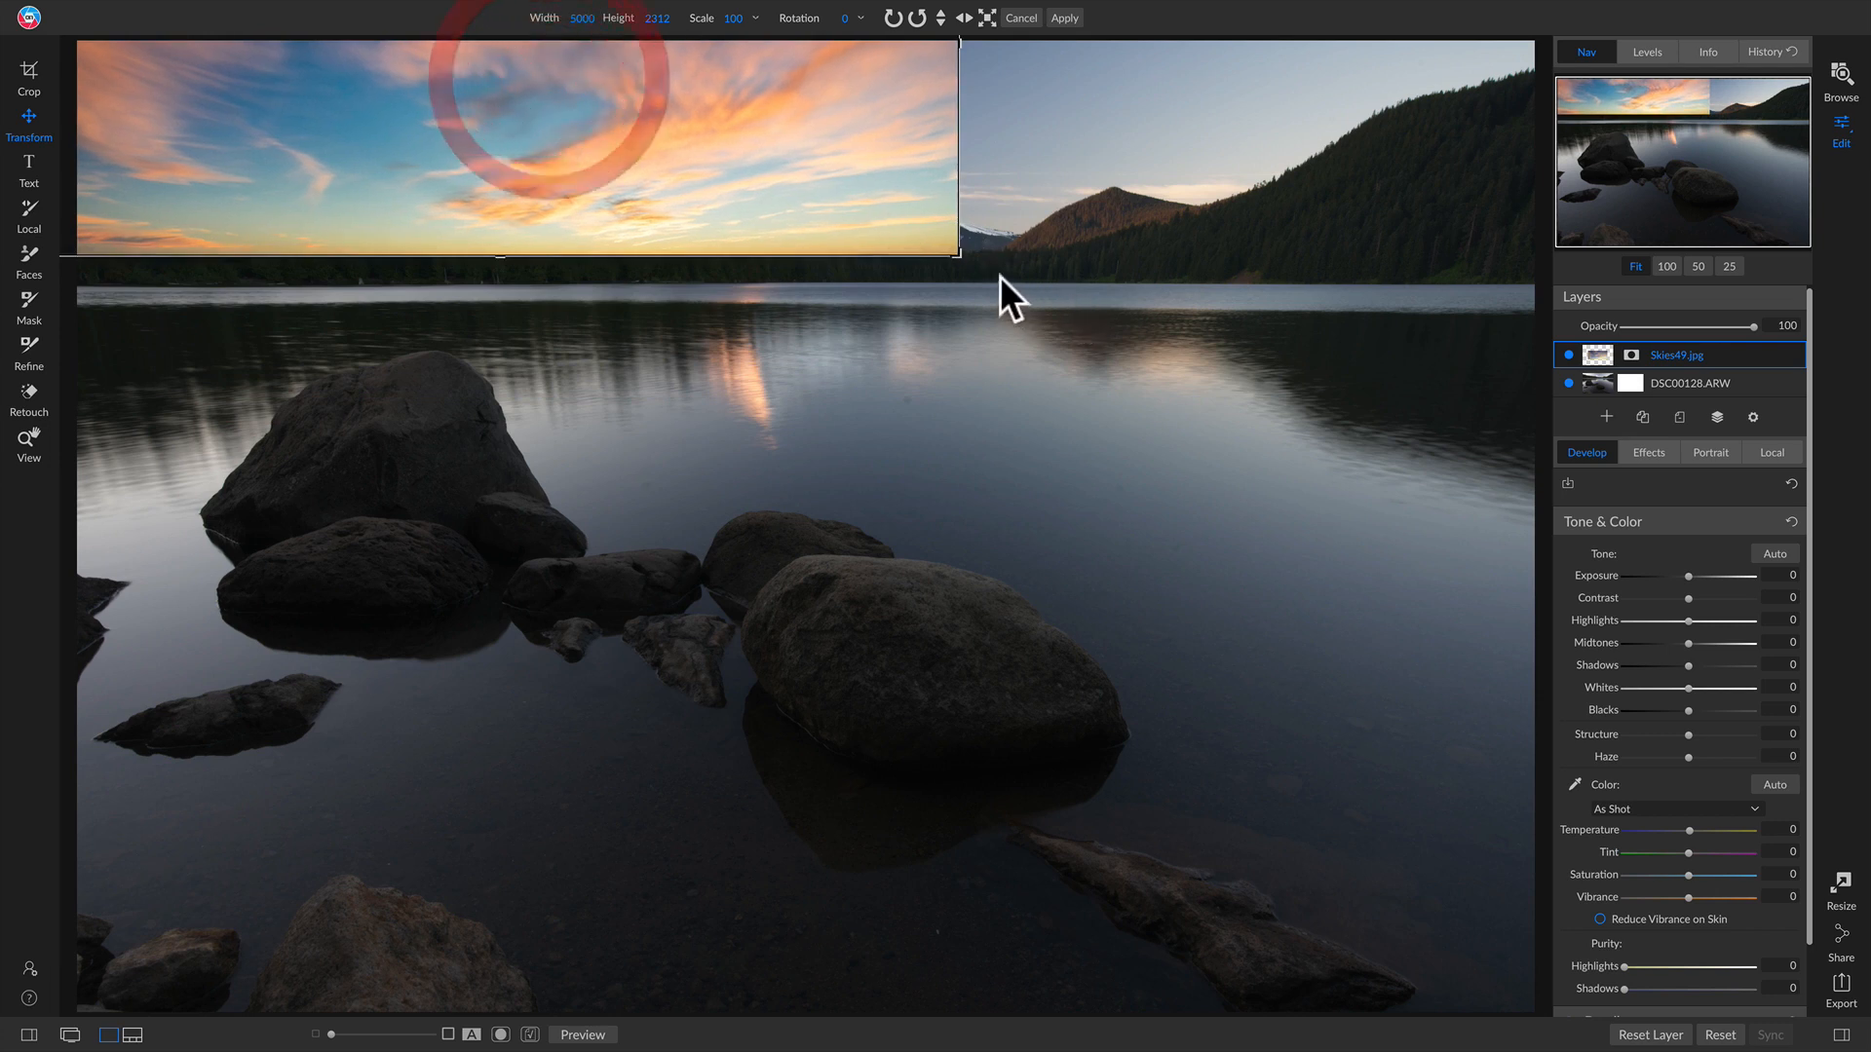
left_click_drag(959, 256, 1498, 430)
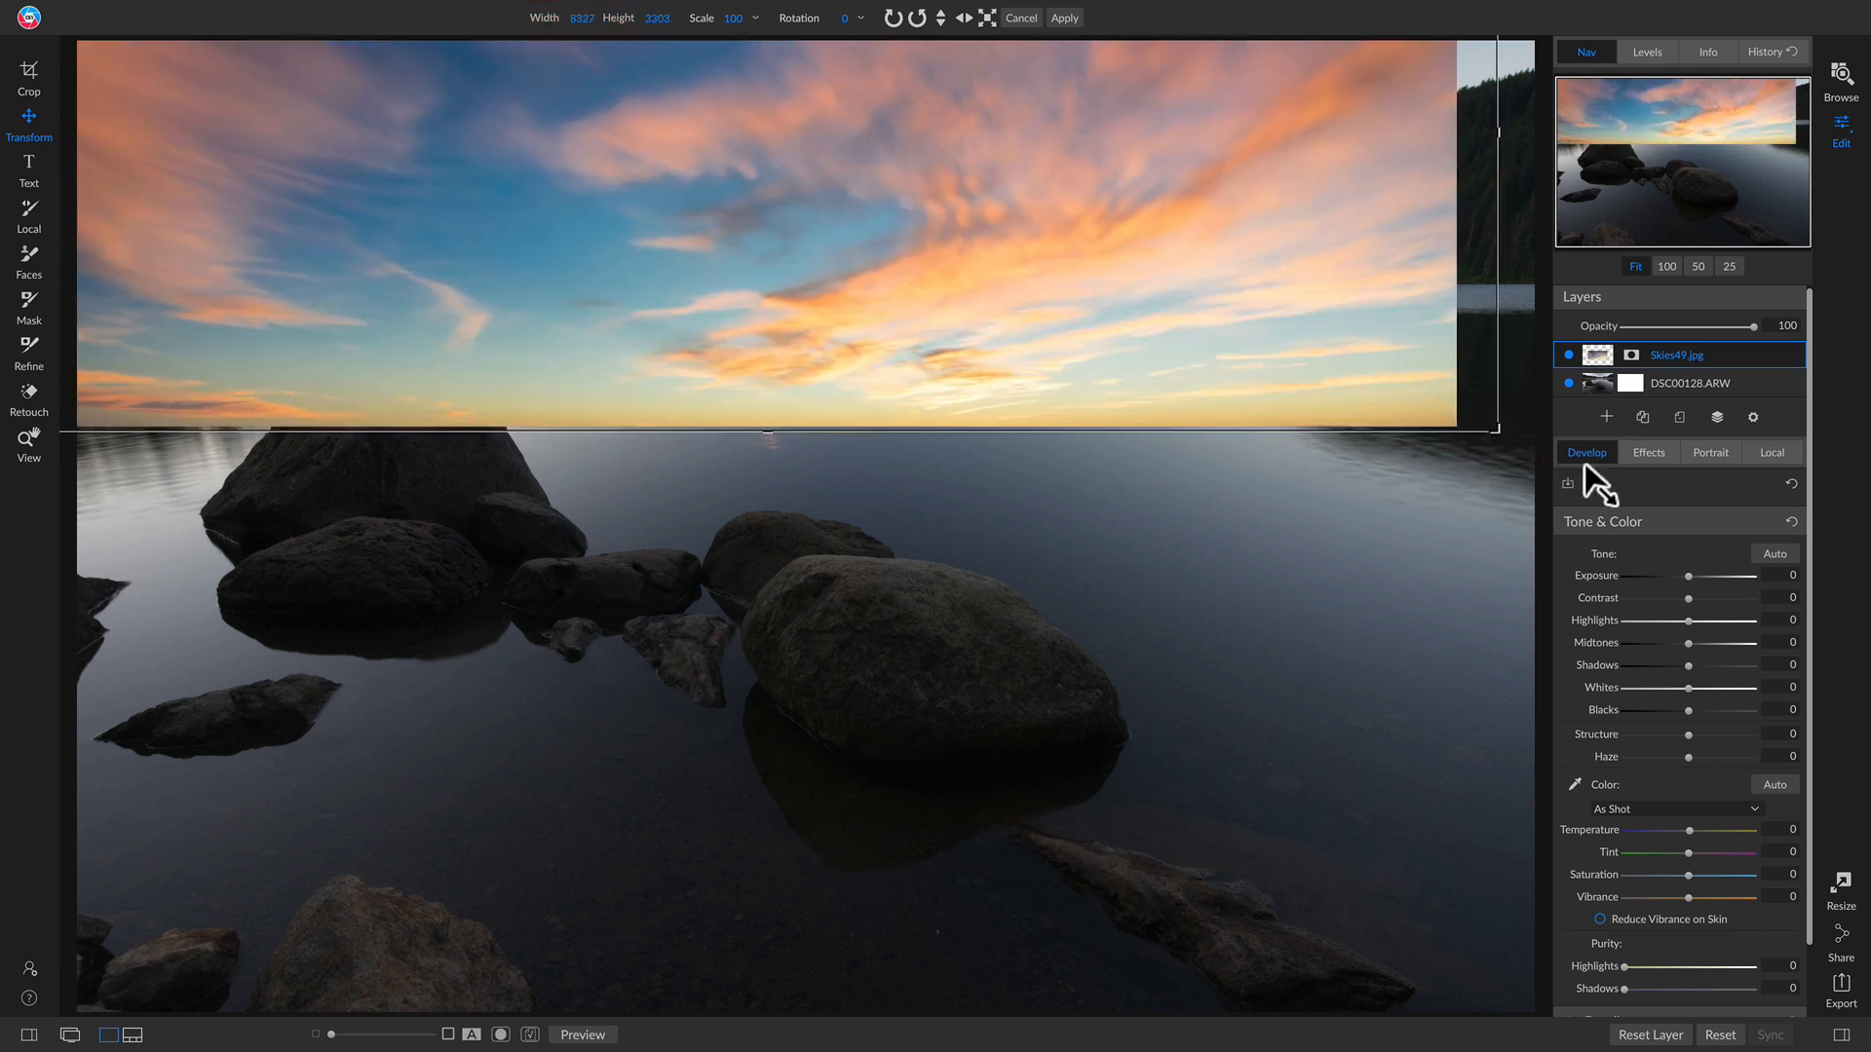
left_click_drag(992, 170, 988, 45)
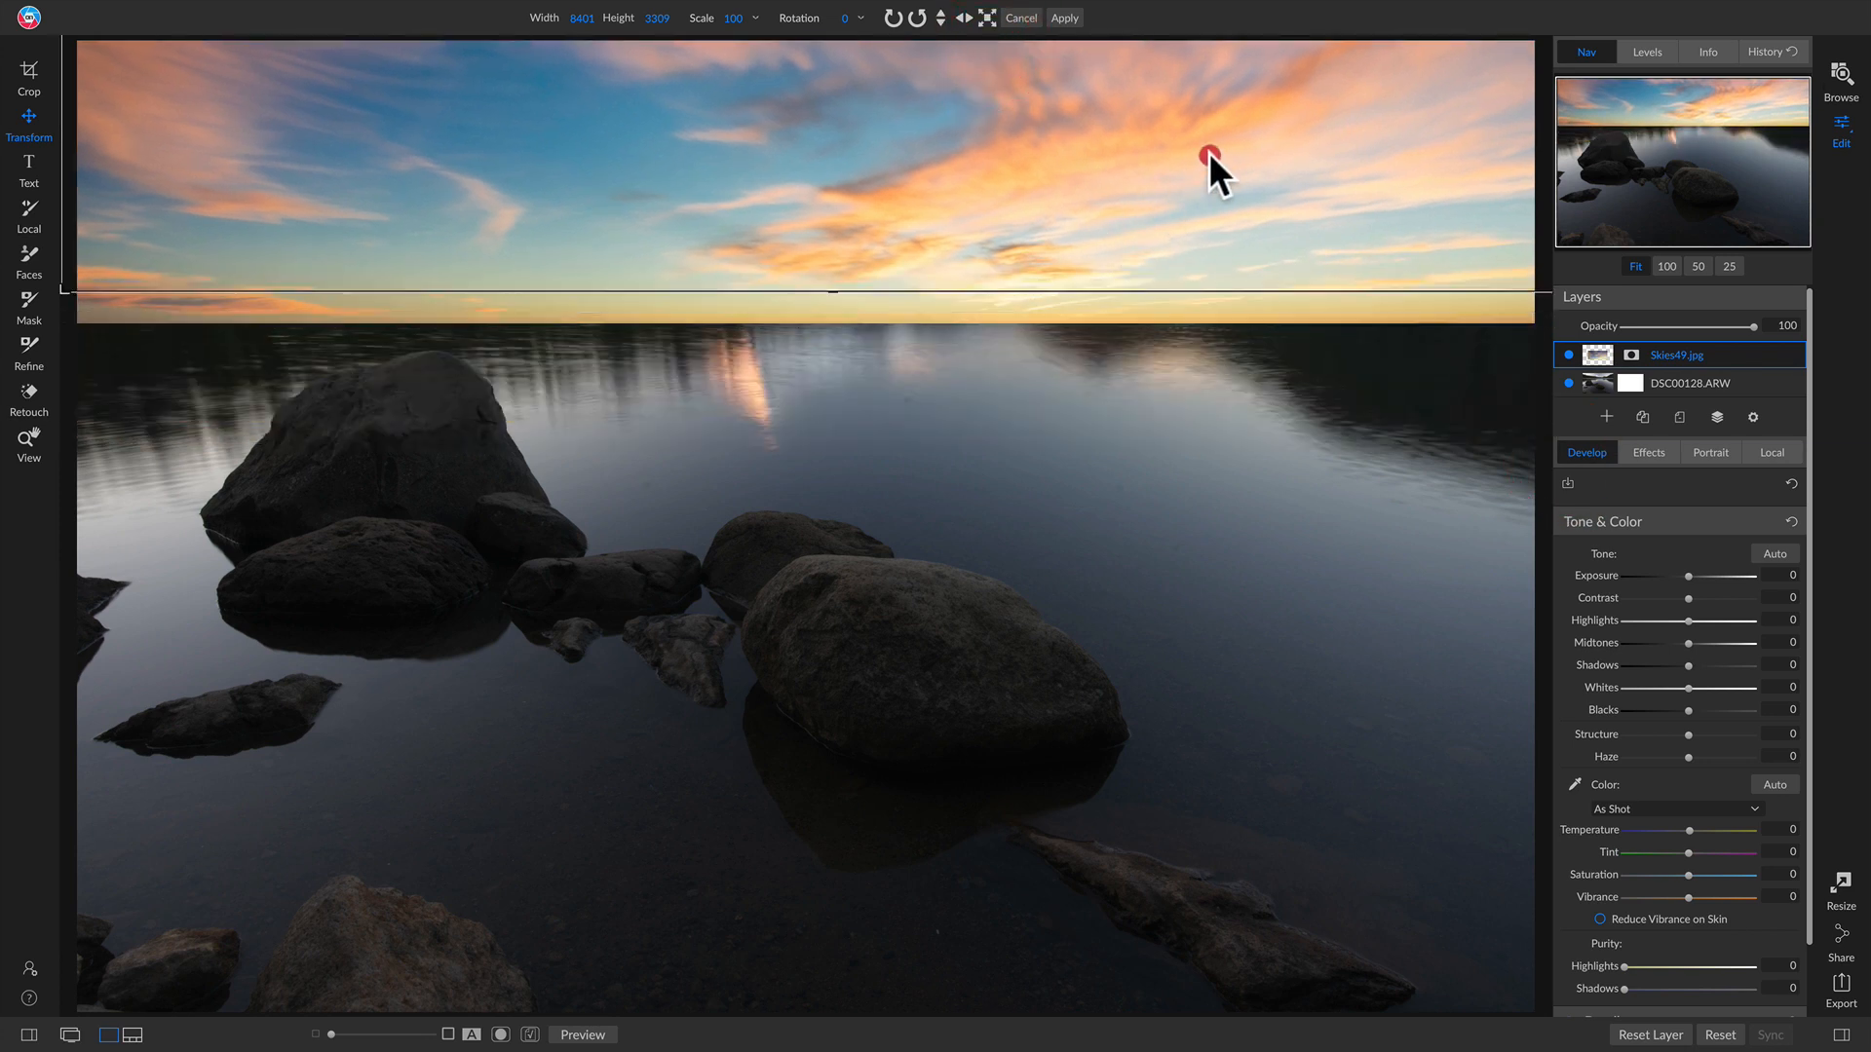
left_click_drag(1208, 154, 1103, 164)
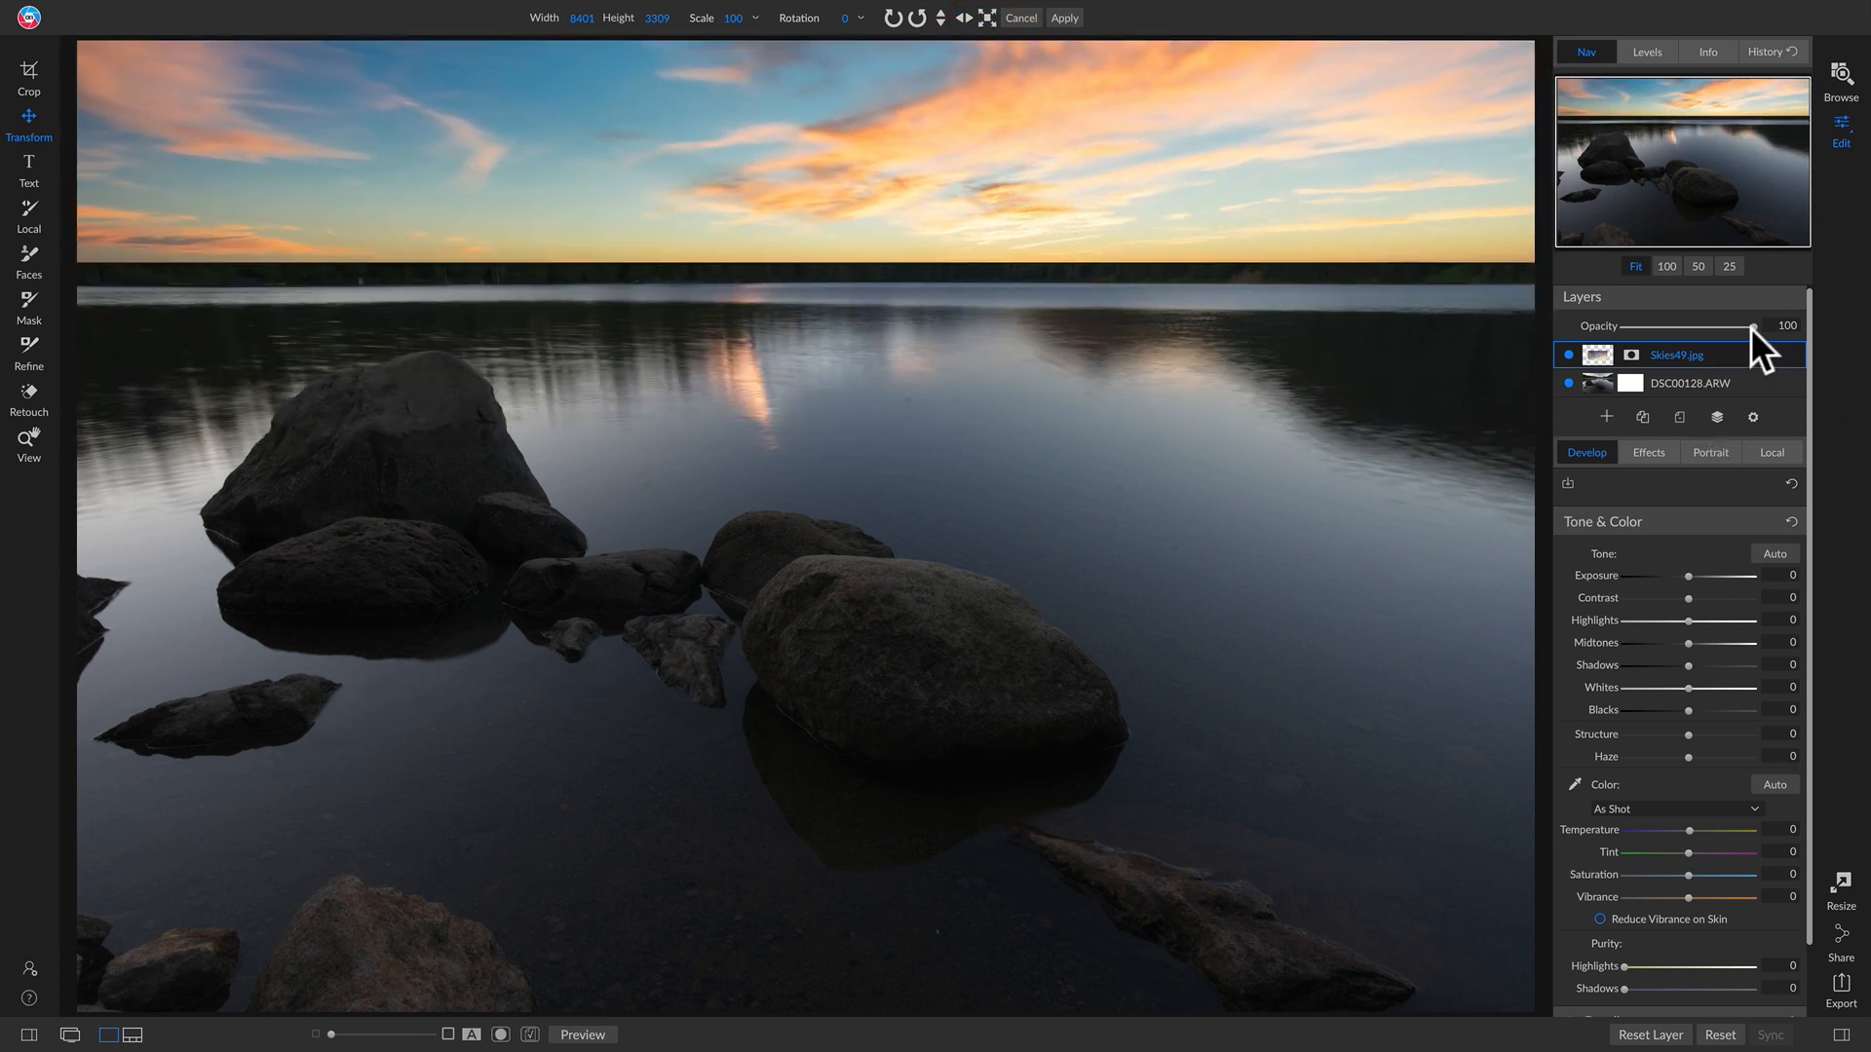
Step: Move the Skies49.jpg layer below the lake photo layer
left_click_drag(1751, 325, 1688, 393)
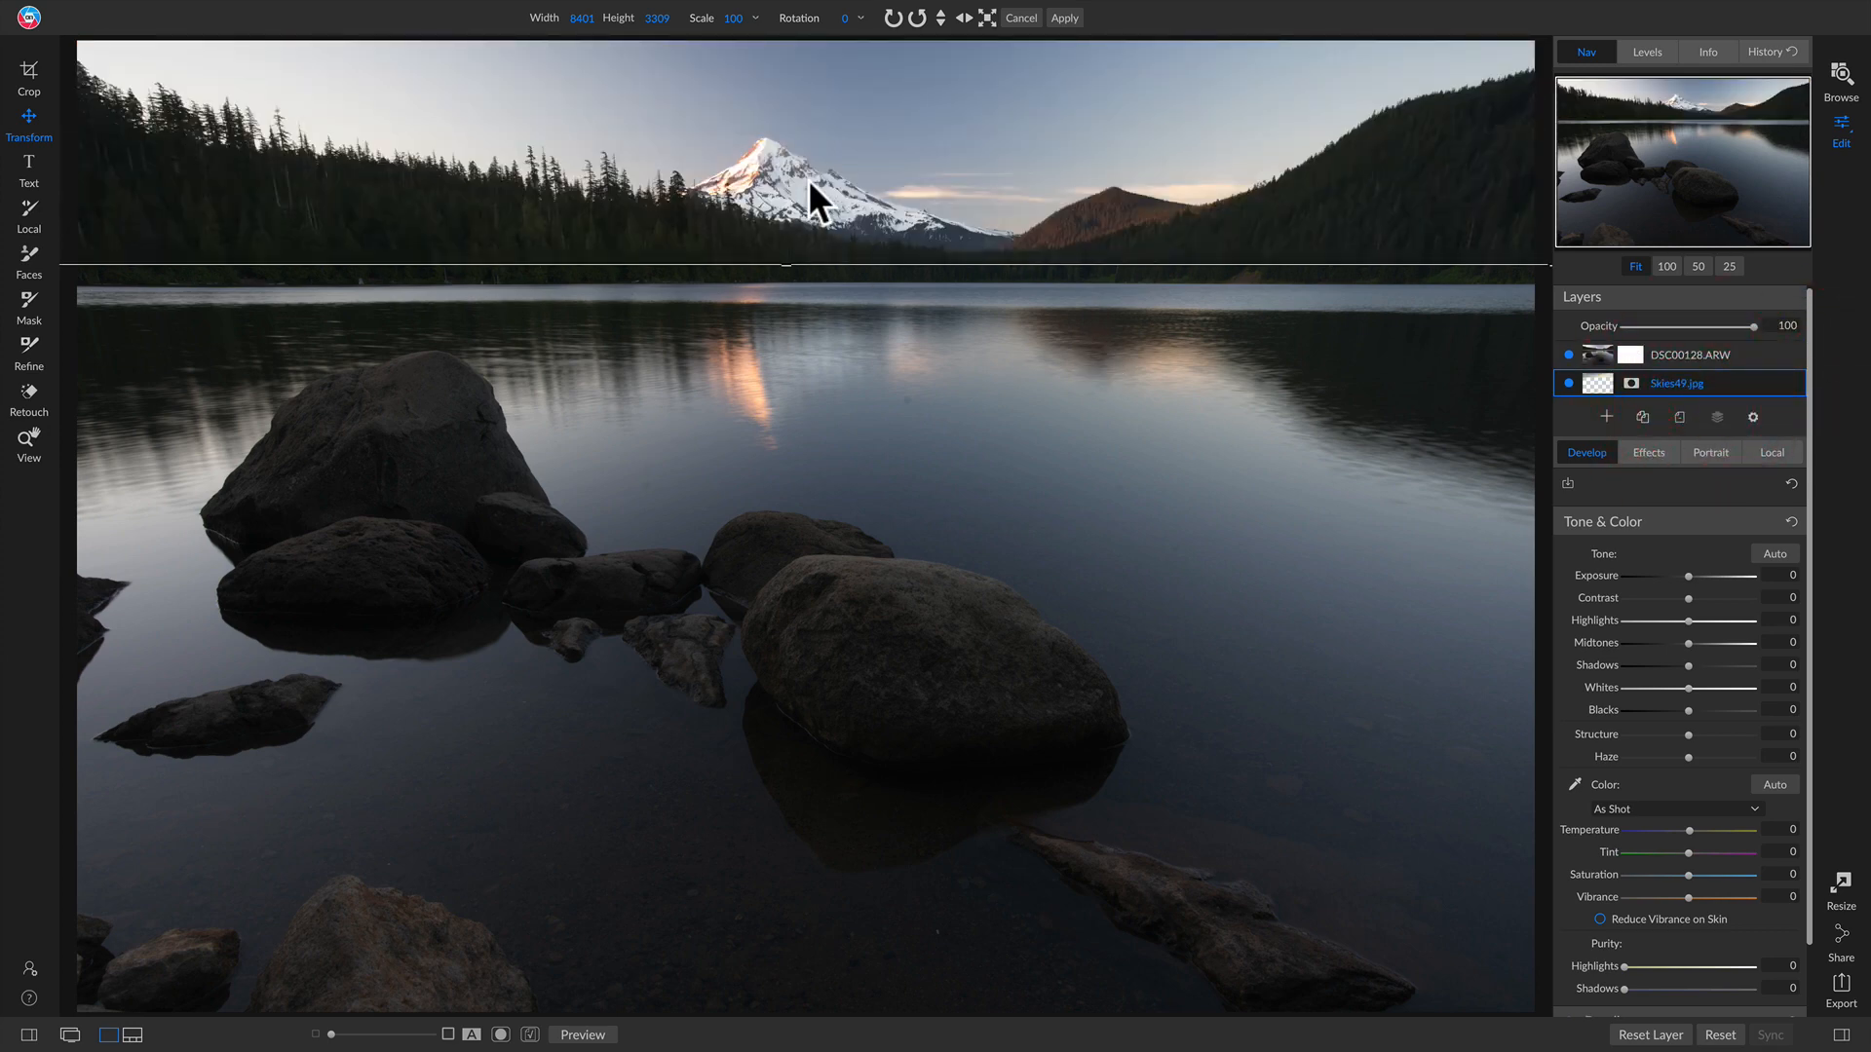
Step: Paint out the sky in the lake photo's mask at 100% brush opacity to reveal the Skies49 clouds
key("b")
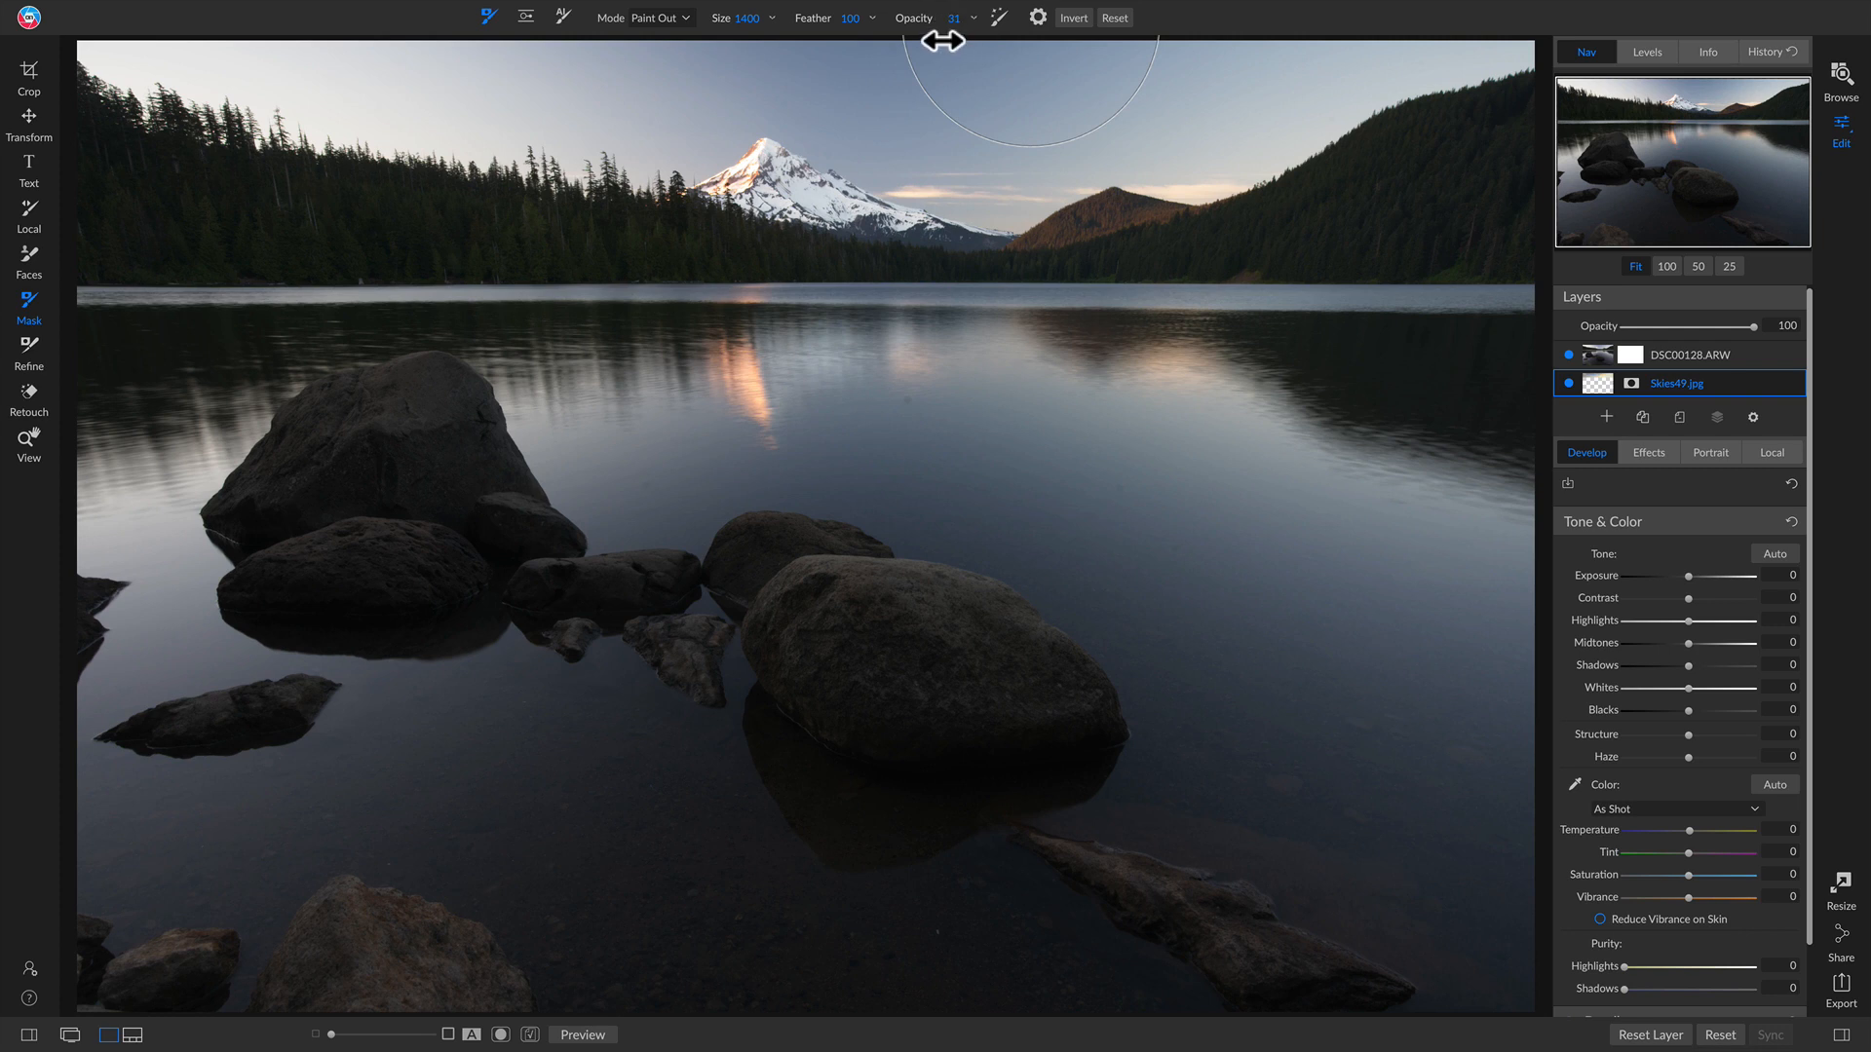
mouse_move(943, 39)
left_mouse_down()
mouse_move(1275, 71)
mouse_move(1213, 104)
mouse_move(1490, 52)
mouse_move(1054, 111)
mouse_move(774, 54)
mouse_move(578, 119)
mouse_move(226, 81)
mouse_move(146, 97)
left_mouse_up()
left_click(999, 17)
key("super+z")
left_click(1697, 354)
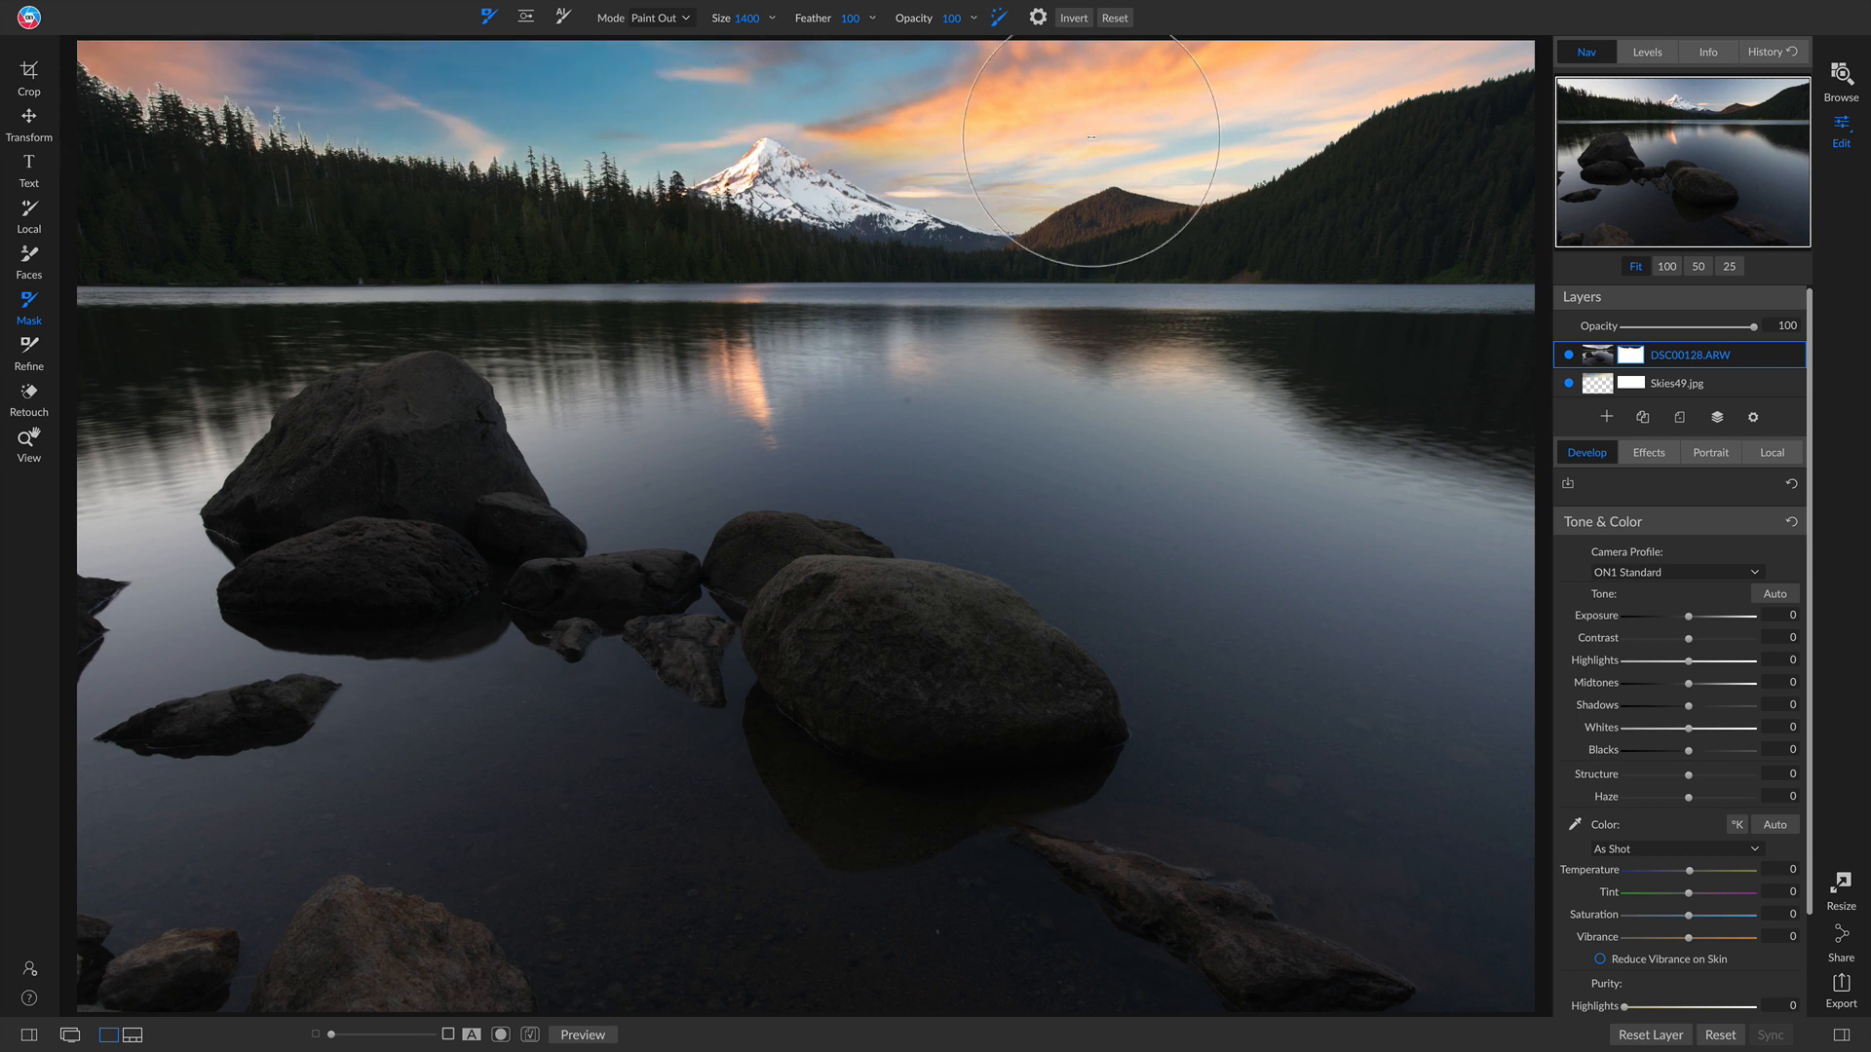
mouse_move(1091, 136)
left_mouse_down()
mouse_move(877, 117)
mouse_move(951, 175)
mouse_move(855, 84)
mouse_move(697, 143)
left_mouse_up()
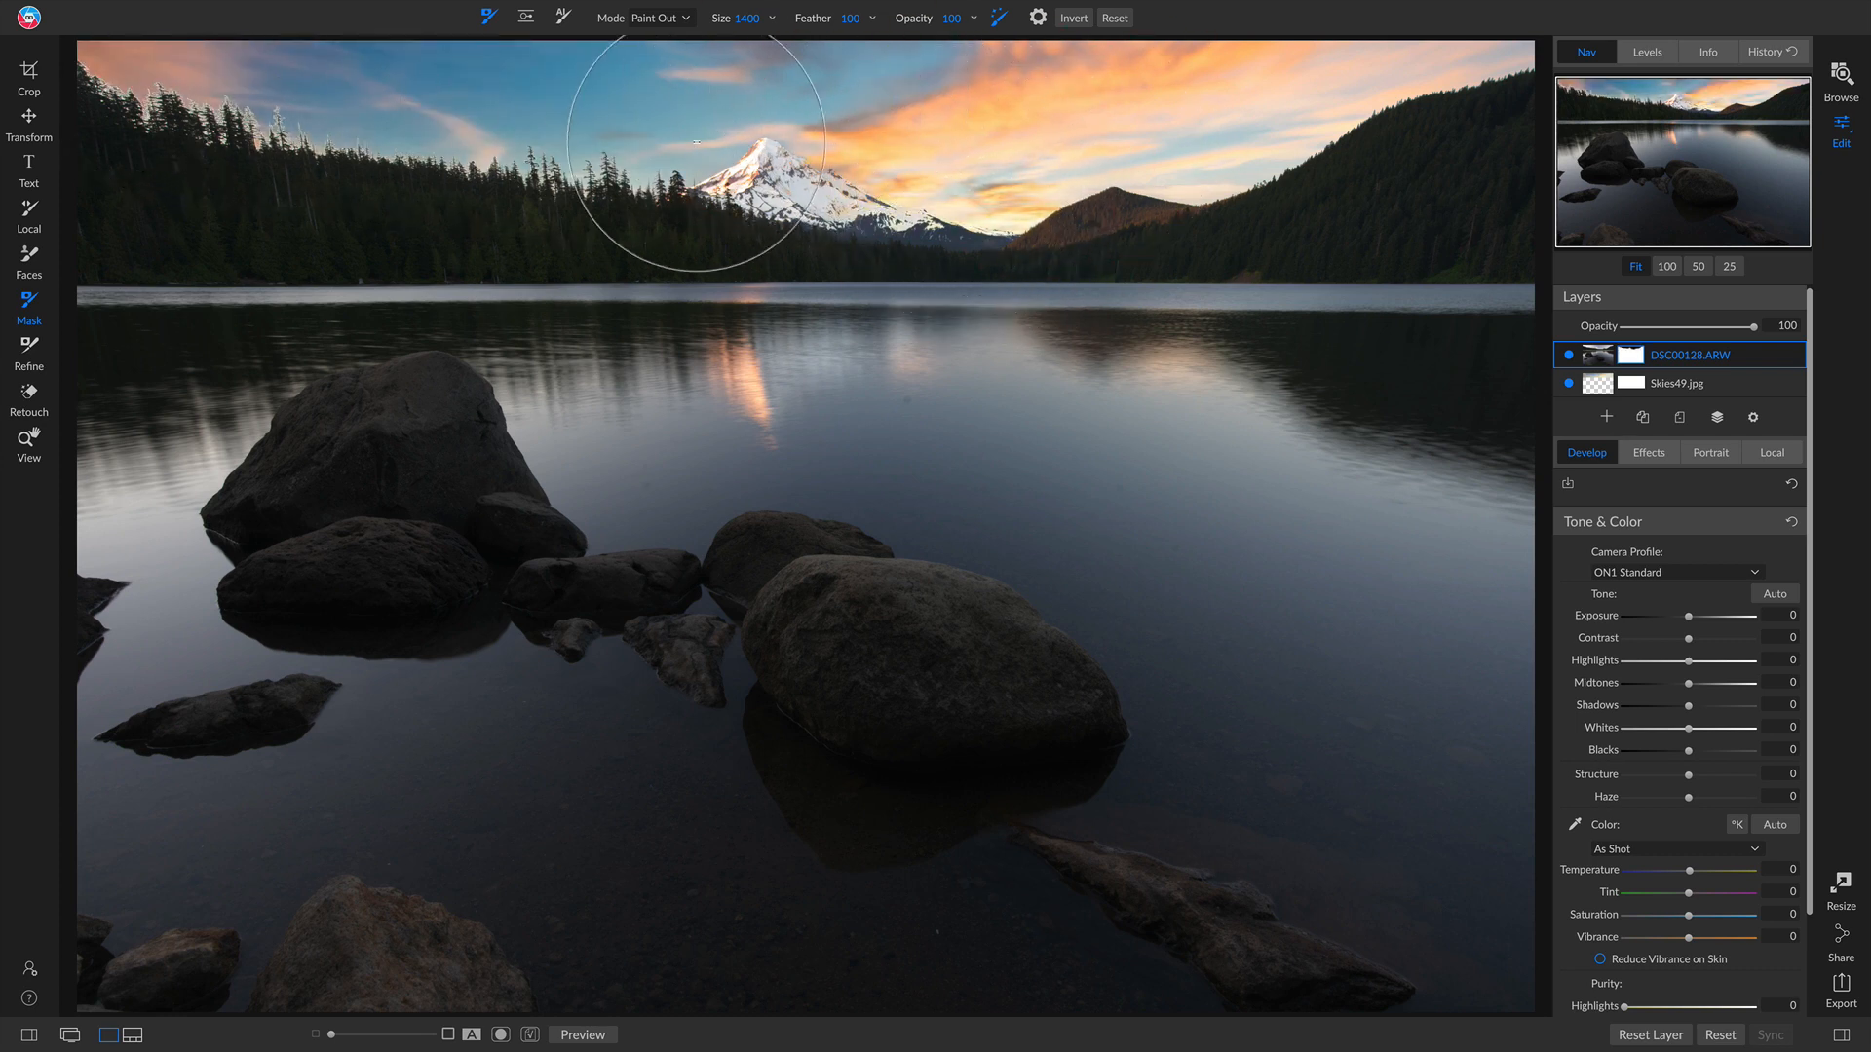
mouse_move(300, 77)
left_mouse_down()
mouse_move(1505, 160)
mouse_move(1453, 143)
mouse_move(1544, 97)
left_mouse_up()
Step: Switch the mask brush to Paint In and restore the mountain peak on the lake photo
key("x")
left_click(777, 185)
left_click(884, 228)
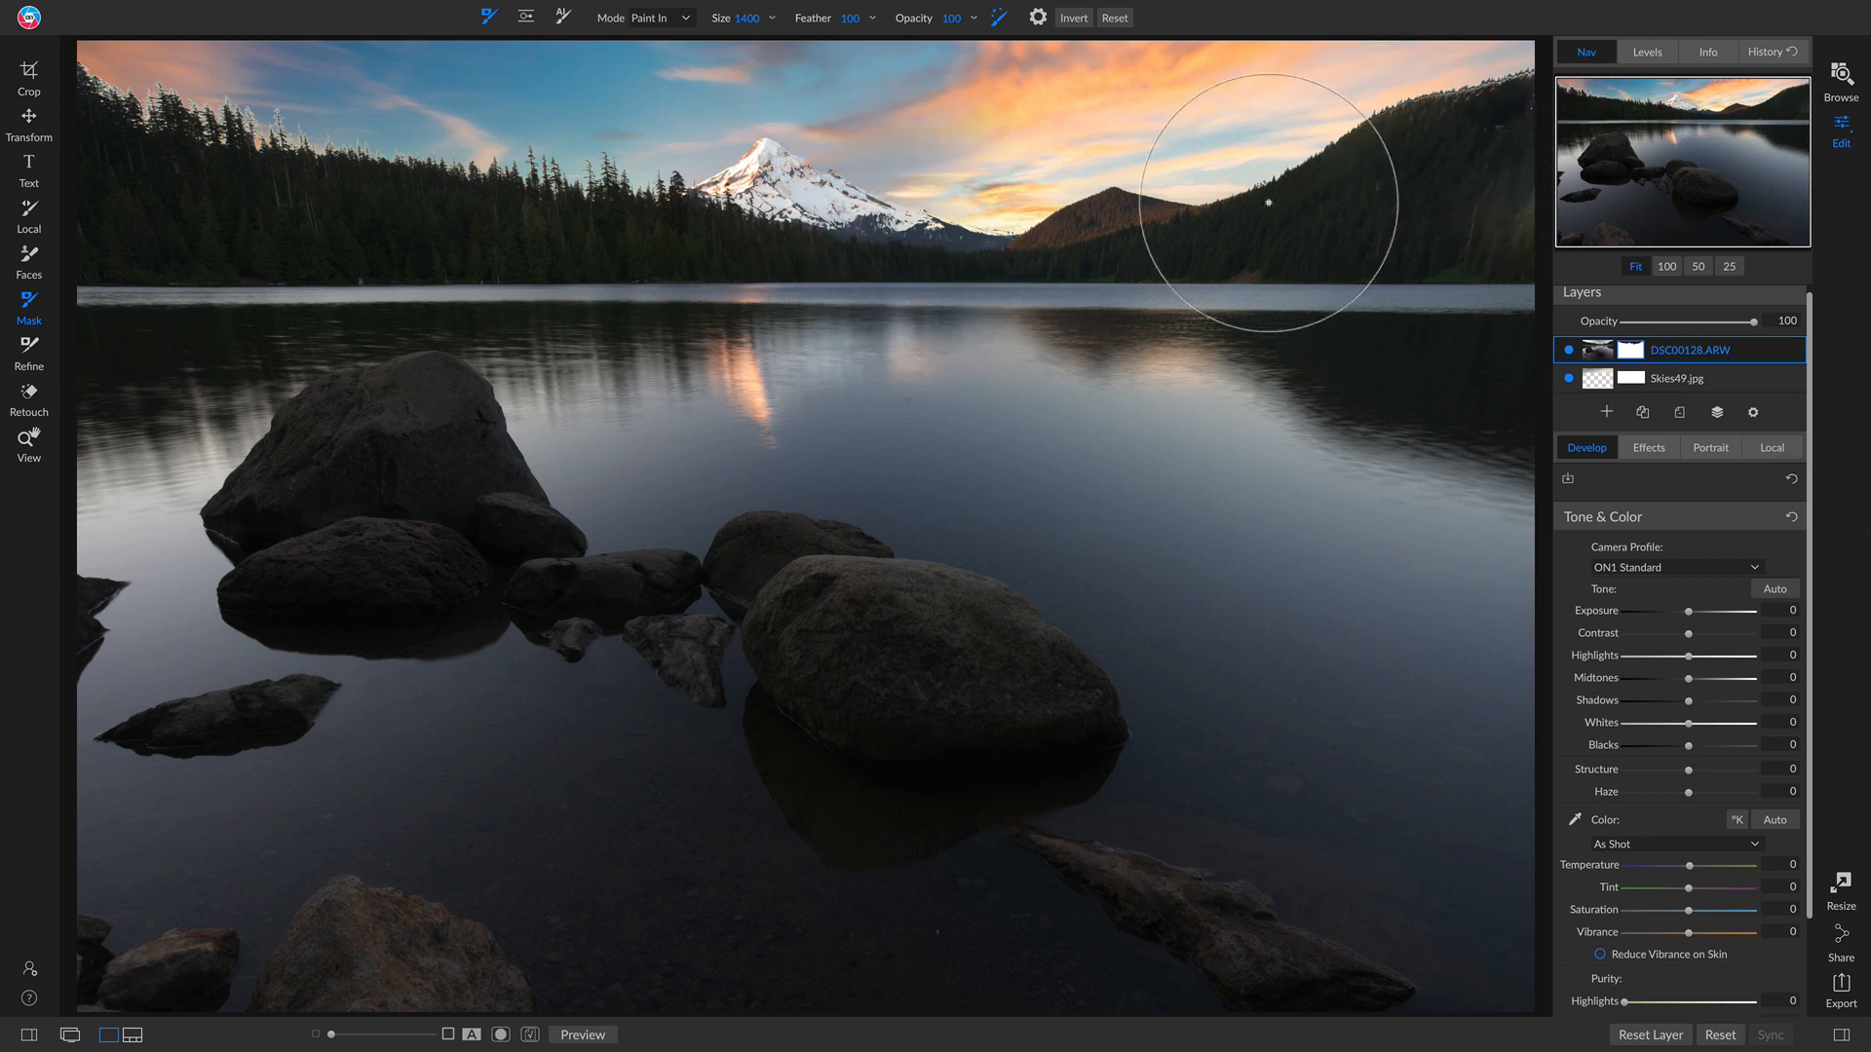
right_click(1721, 356)
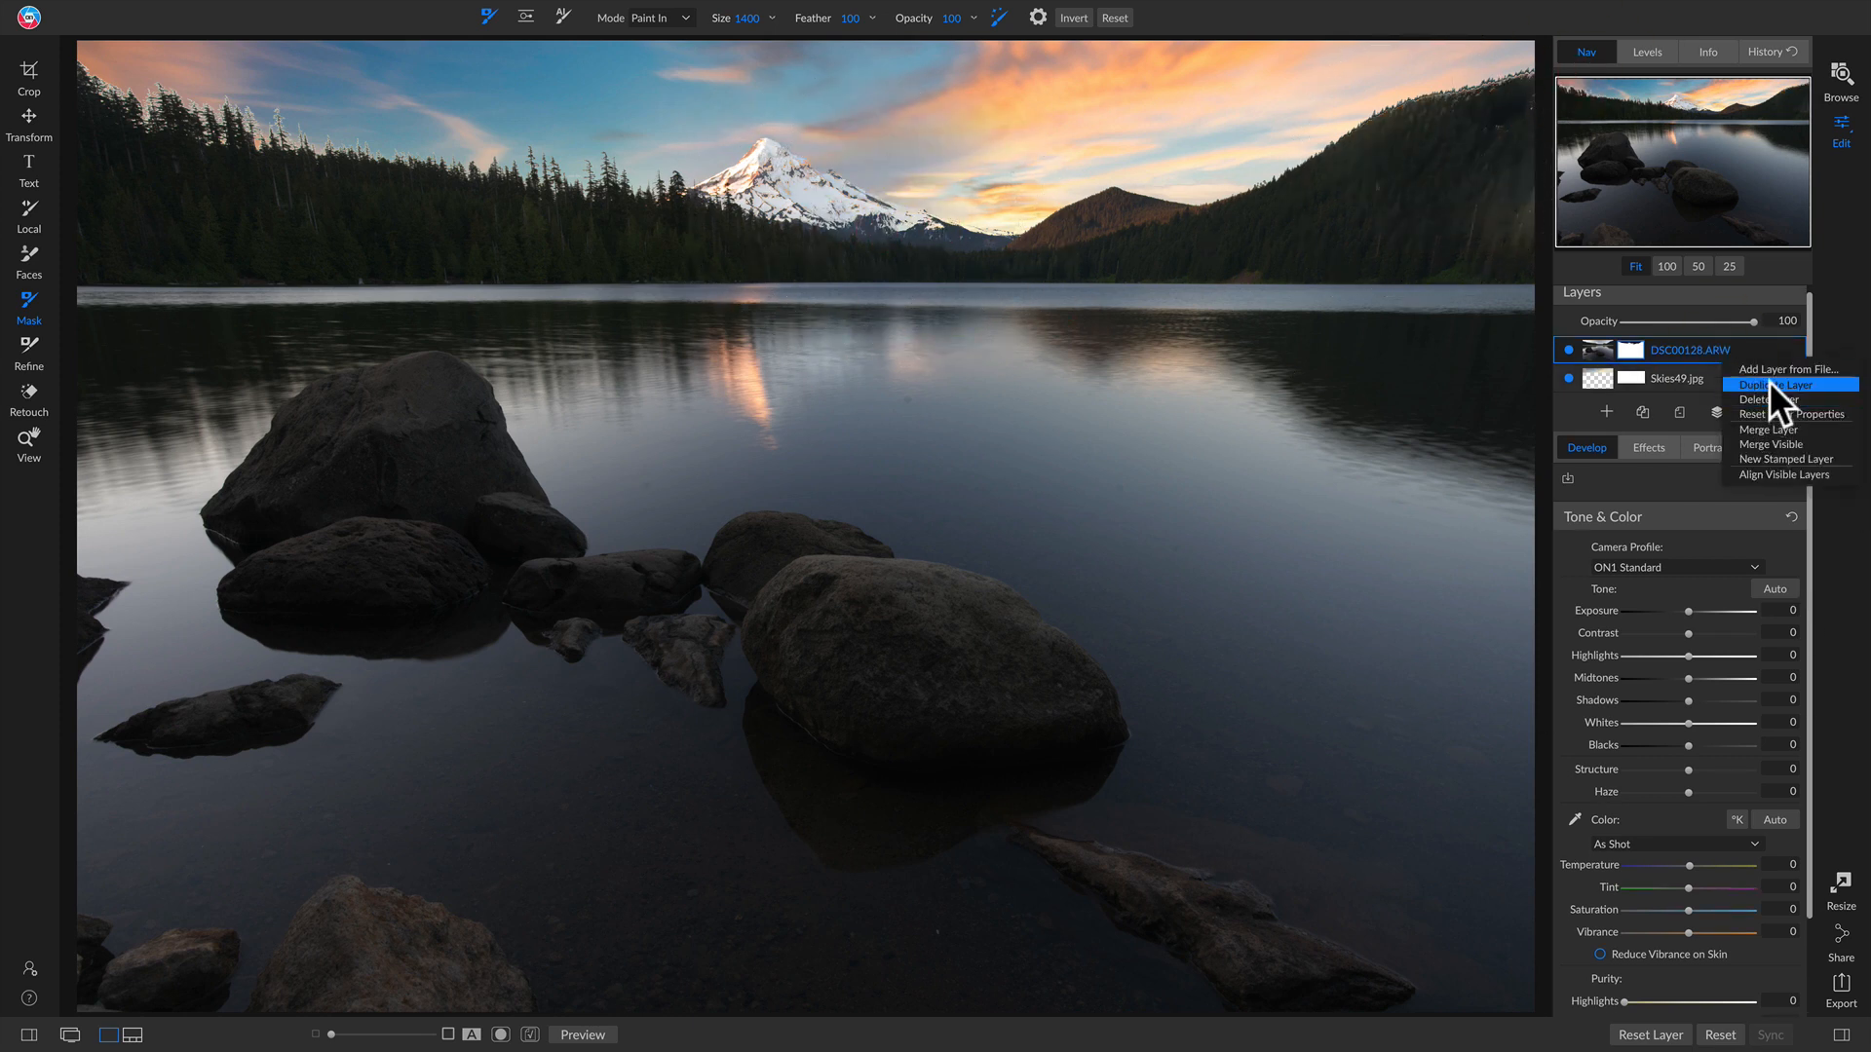
left_click(1761, 388)
key("super+z")
Step: Duplicate the Skies49.jpg layer and move the copy to the top of the layer stack
right_click(1728, 375)
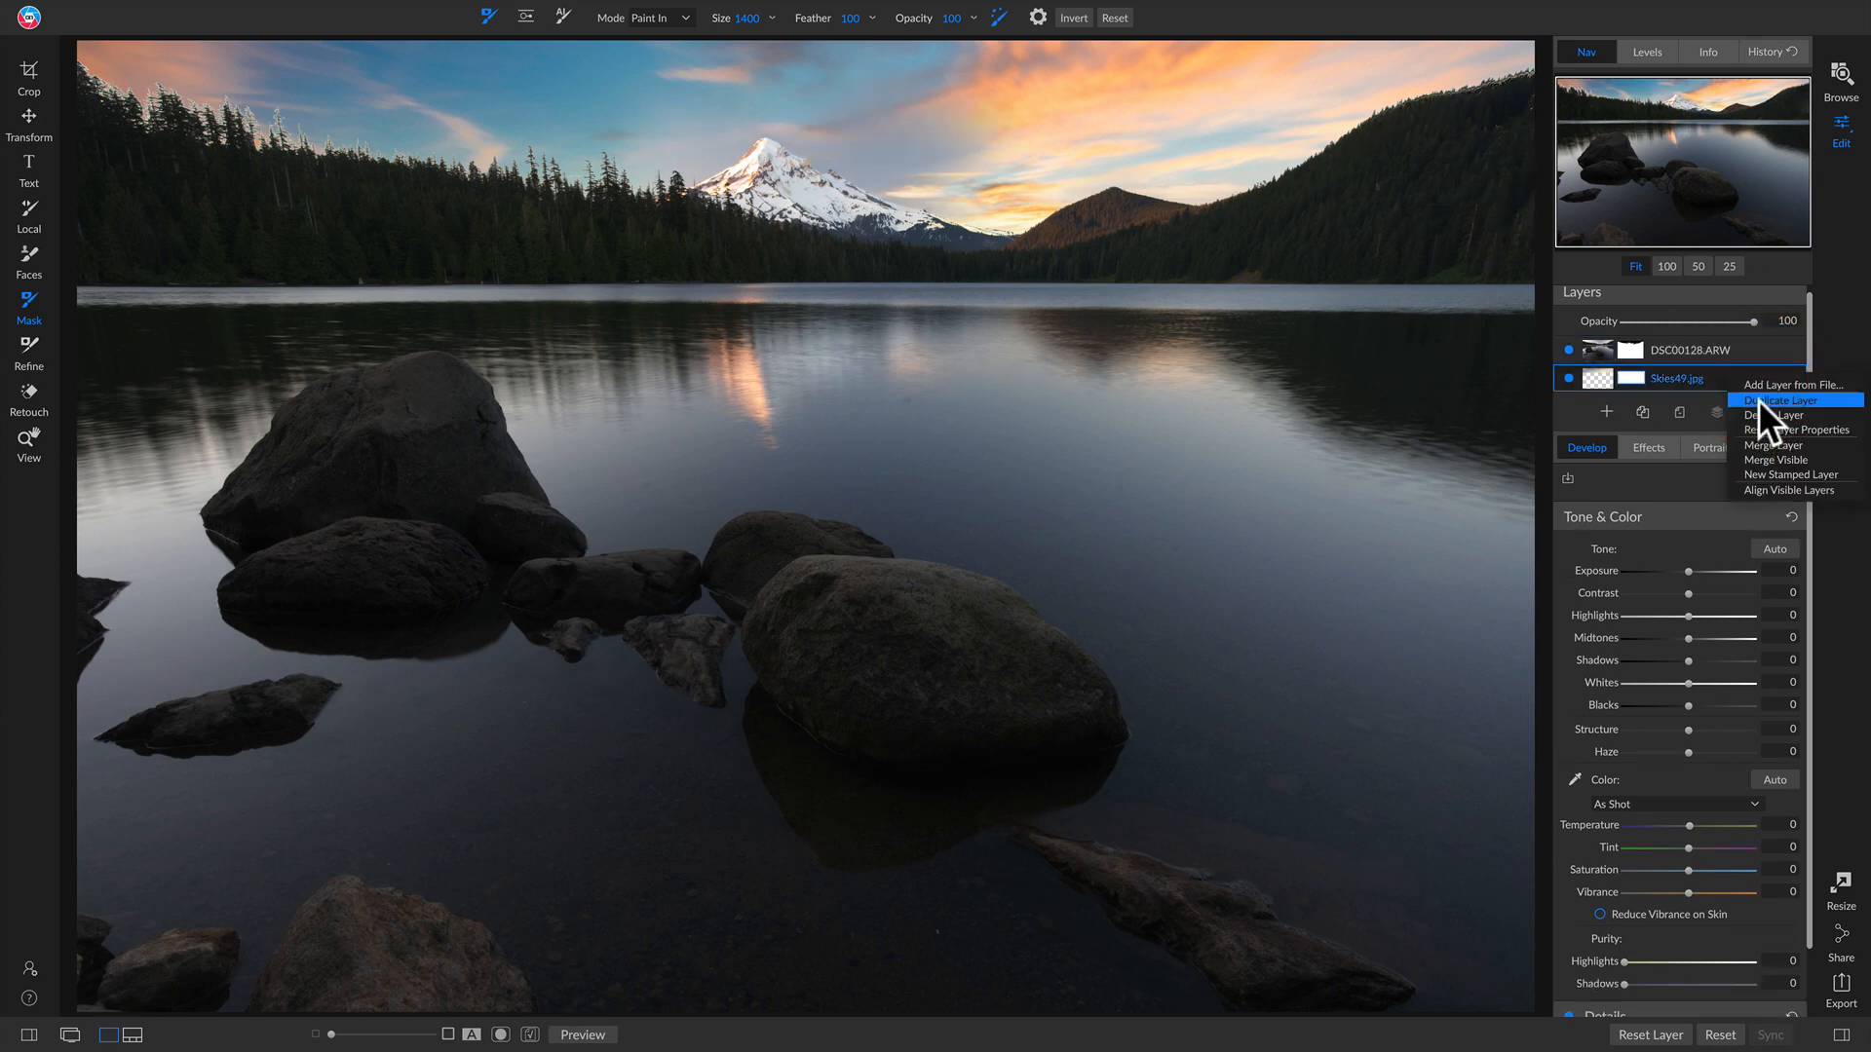
left_click(1758, 399)
key("i")
key("e")
key("v")
left_click_drag(1736, 377, 1701, 341)
Step: Flip the sky copy vertically and move it down over the lake as a reflection
left_click(940, 17)
left_click_drag(944, 209, 947, 739)
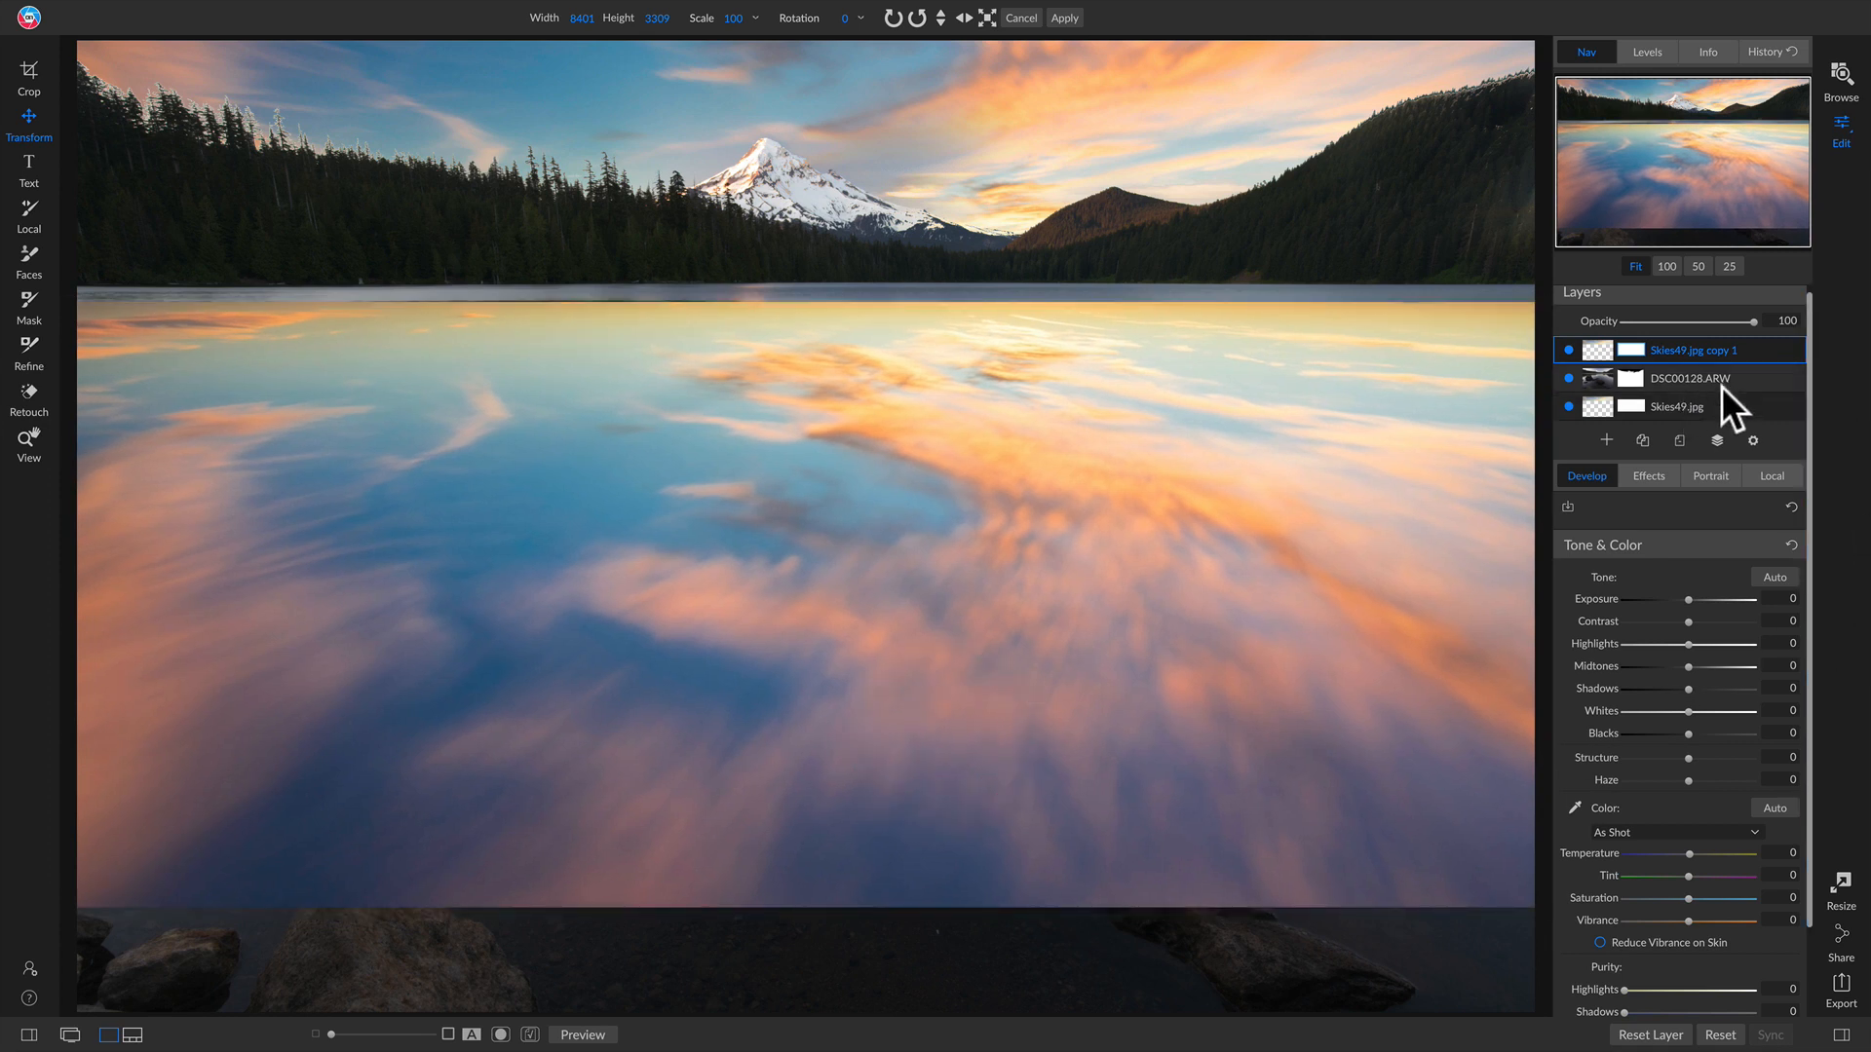
Step: Set the sky copy's blend mode to Soft Light and its opacity to 80
left_click(1752, 440)
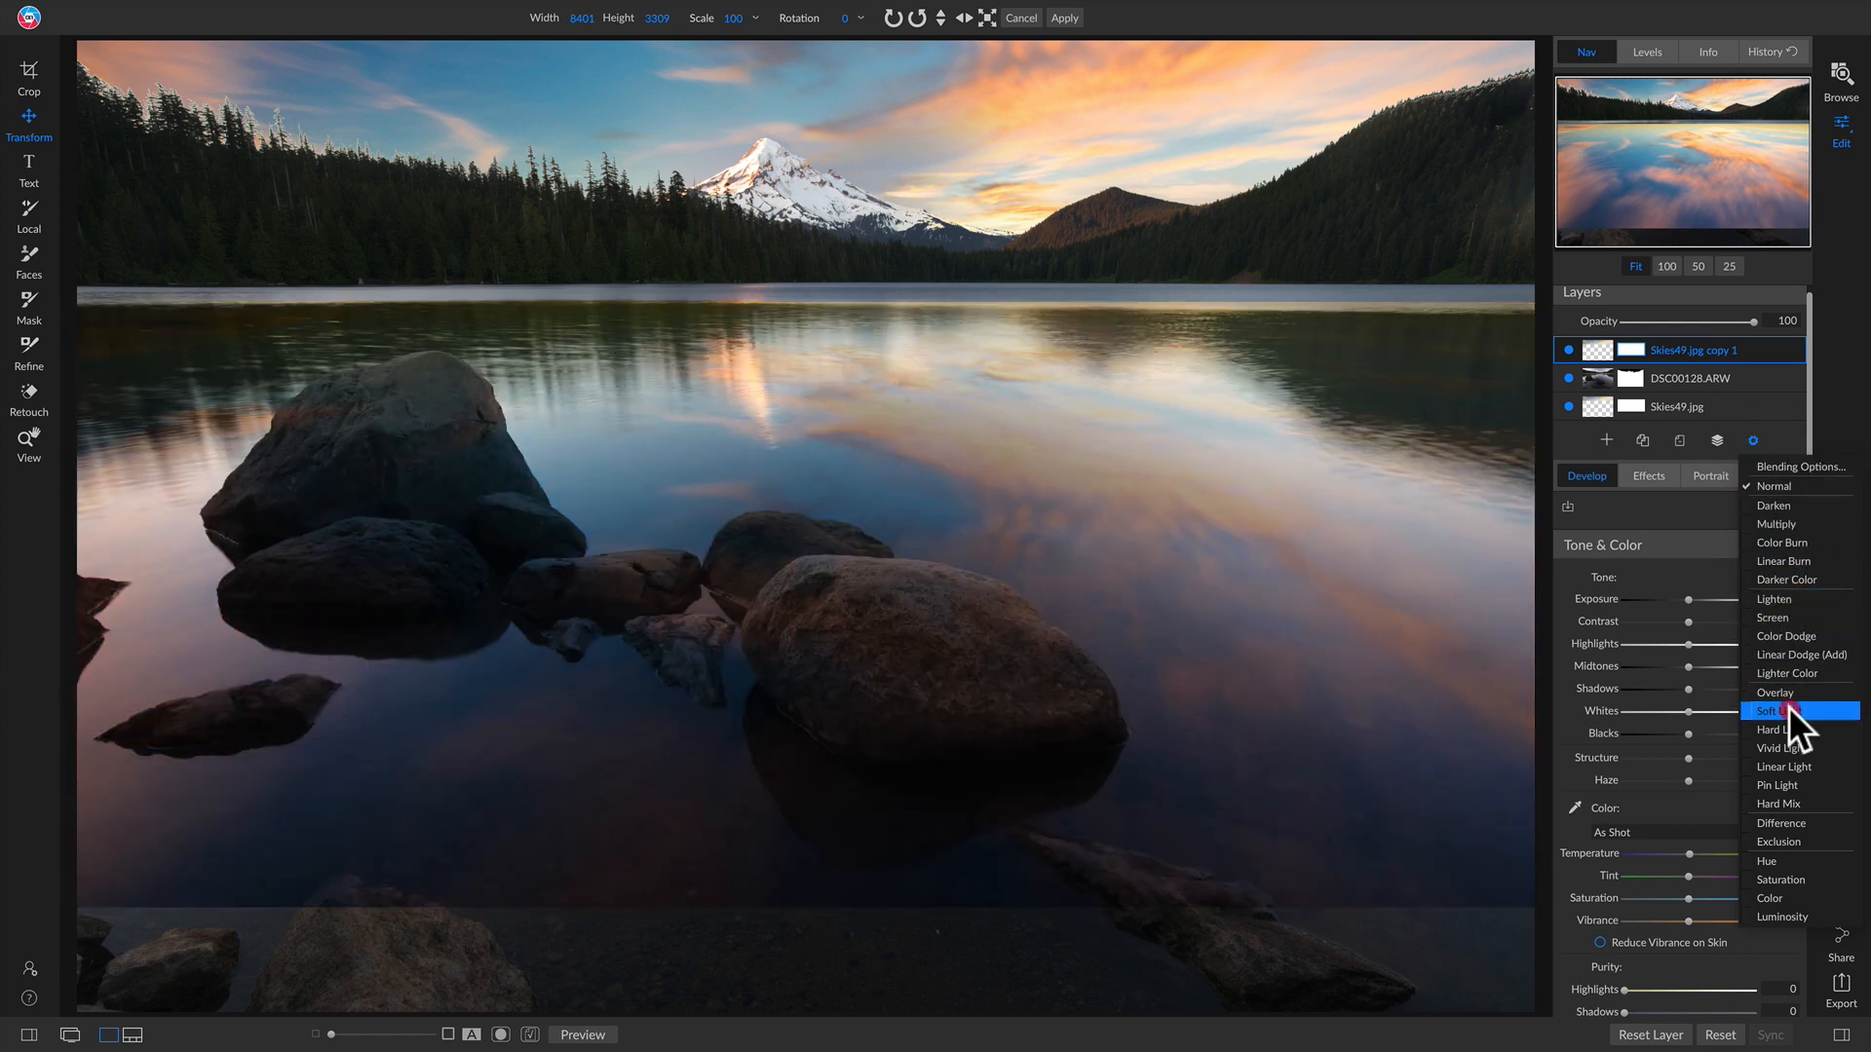
left_click(1787, 706)
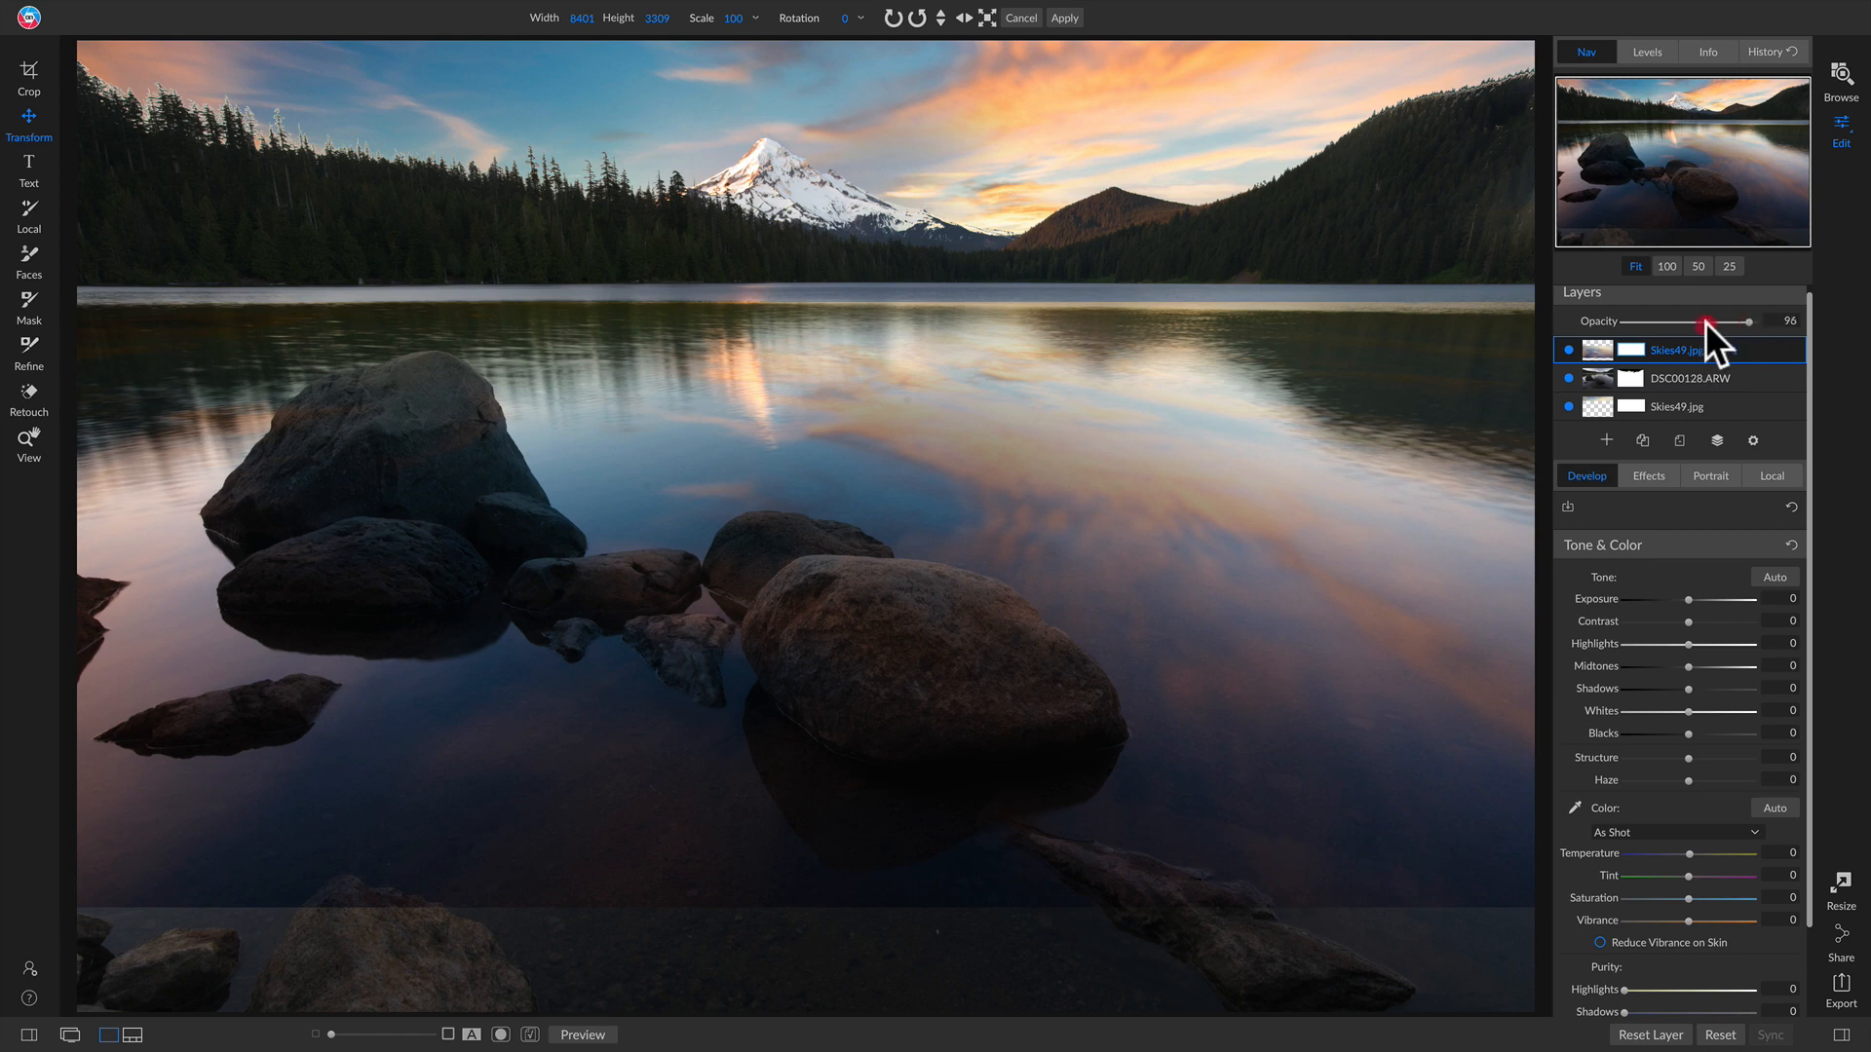
left_click_drag(1627, 323, 1726, 323)
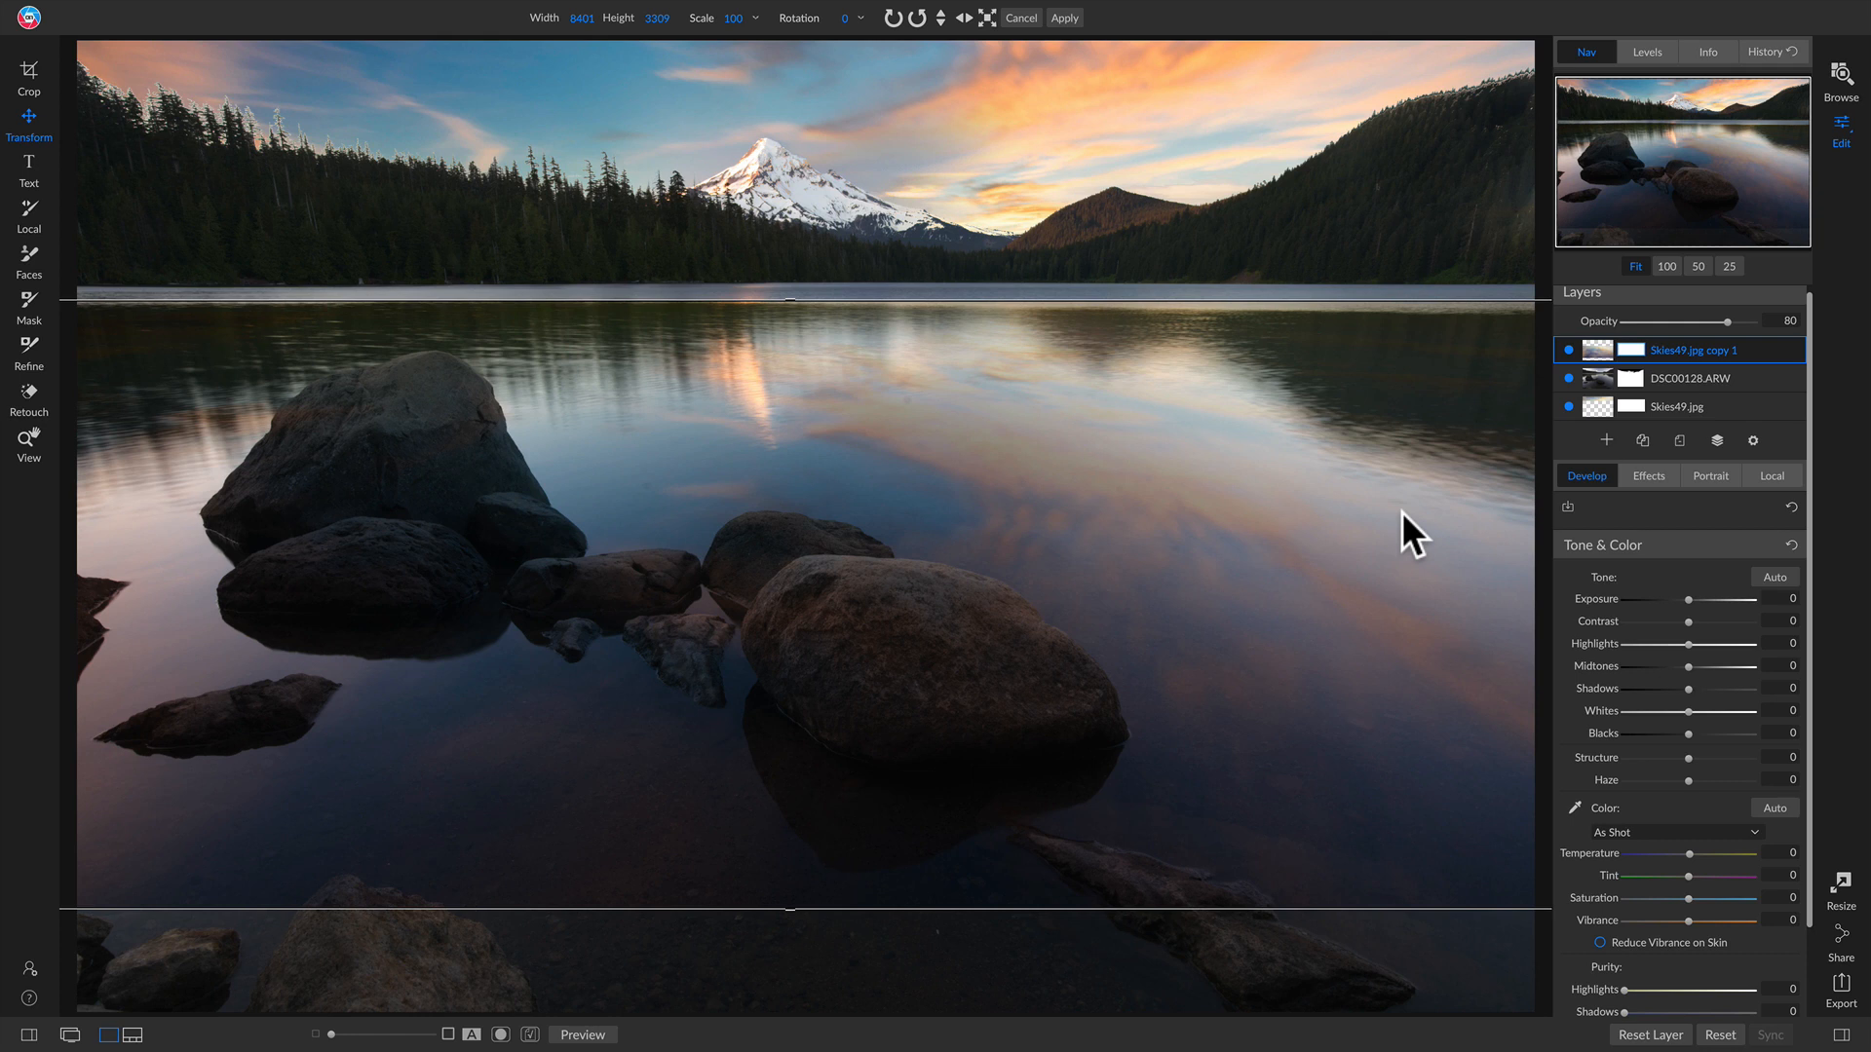
Step: Reposition the reflection layer and stretch its lower edge down to the bottom of the image
left_click_drag(1405, 495, 1407, 482)
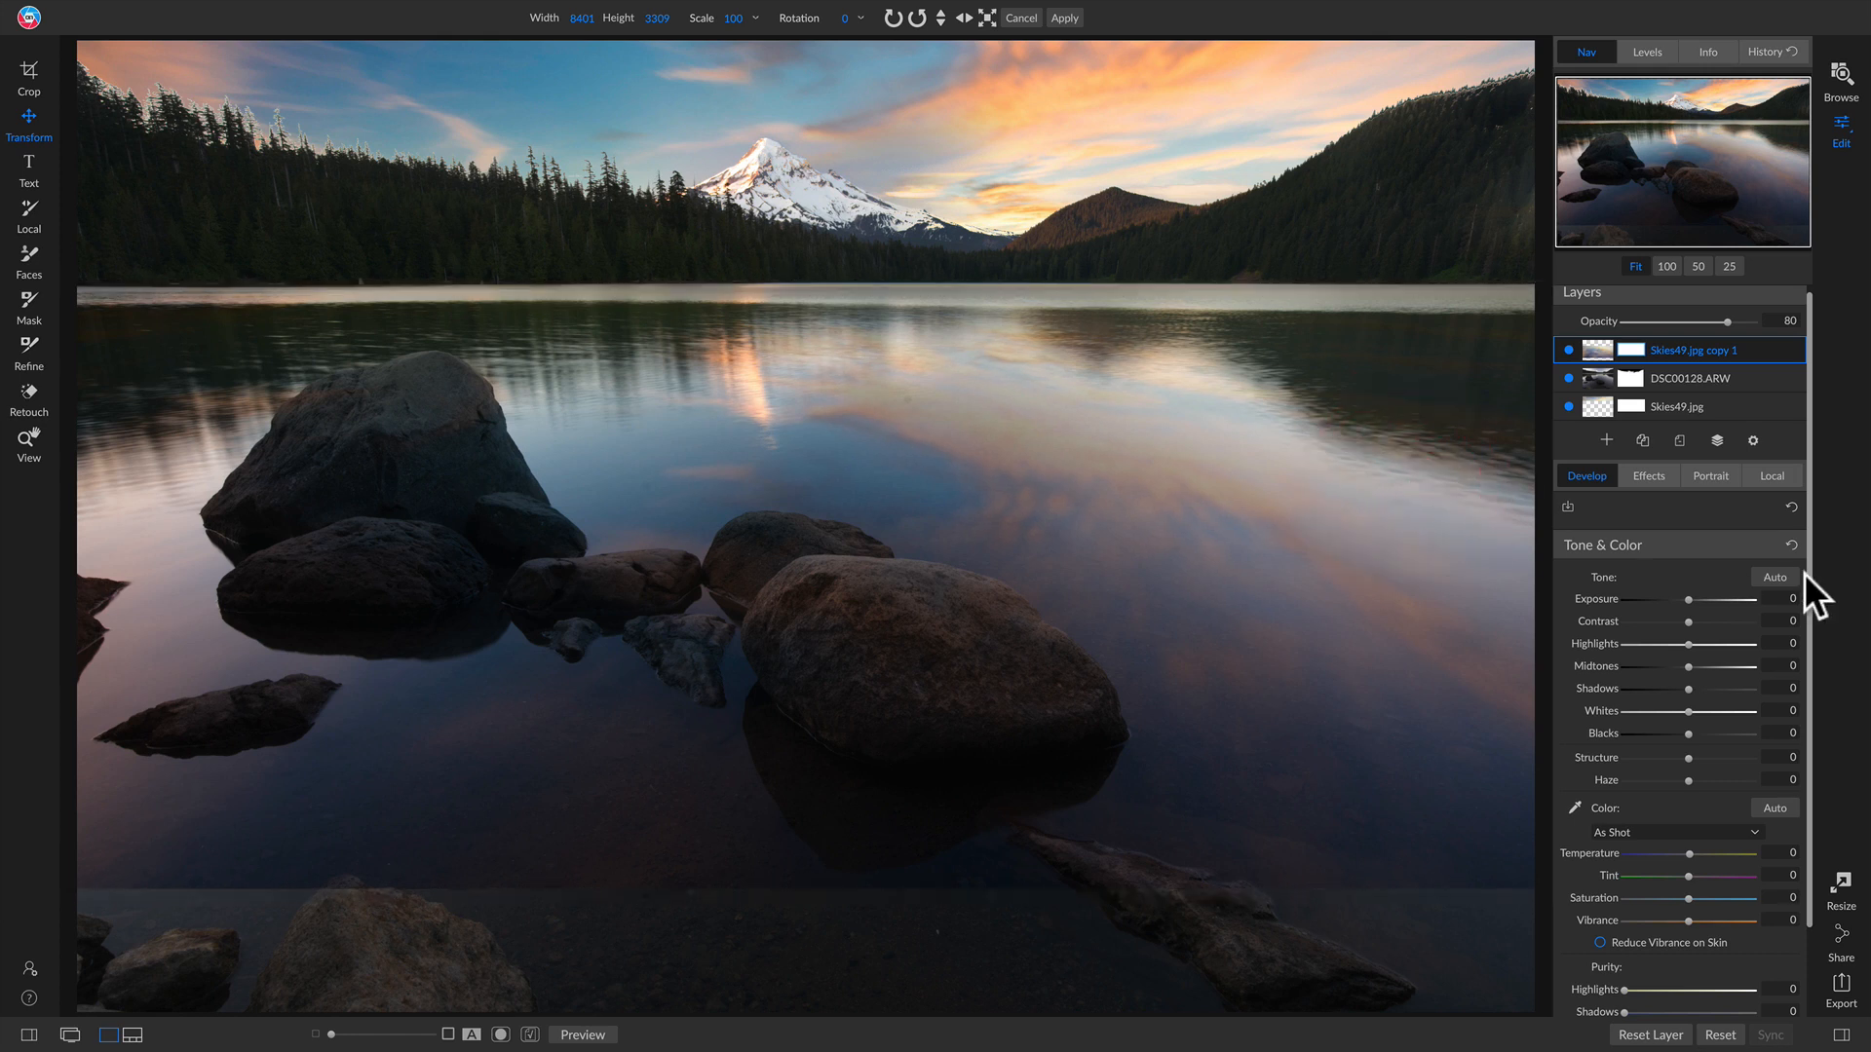
left_click_drag(797, 886, 764, 1019)
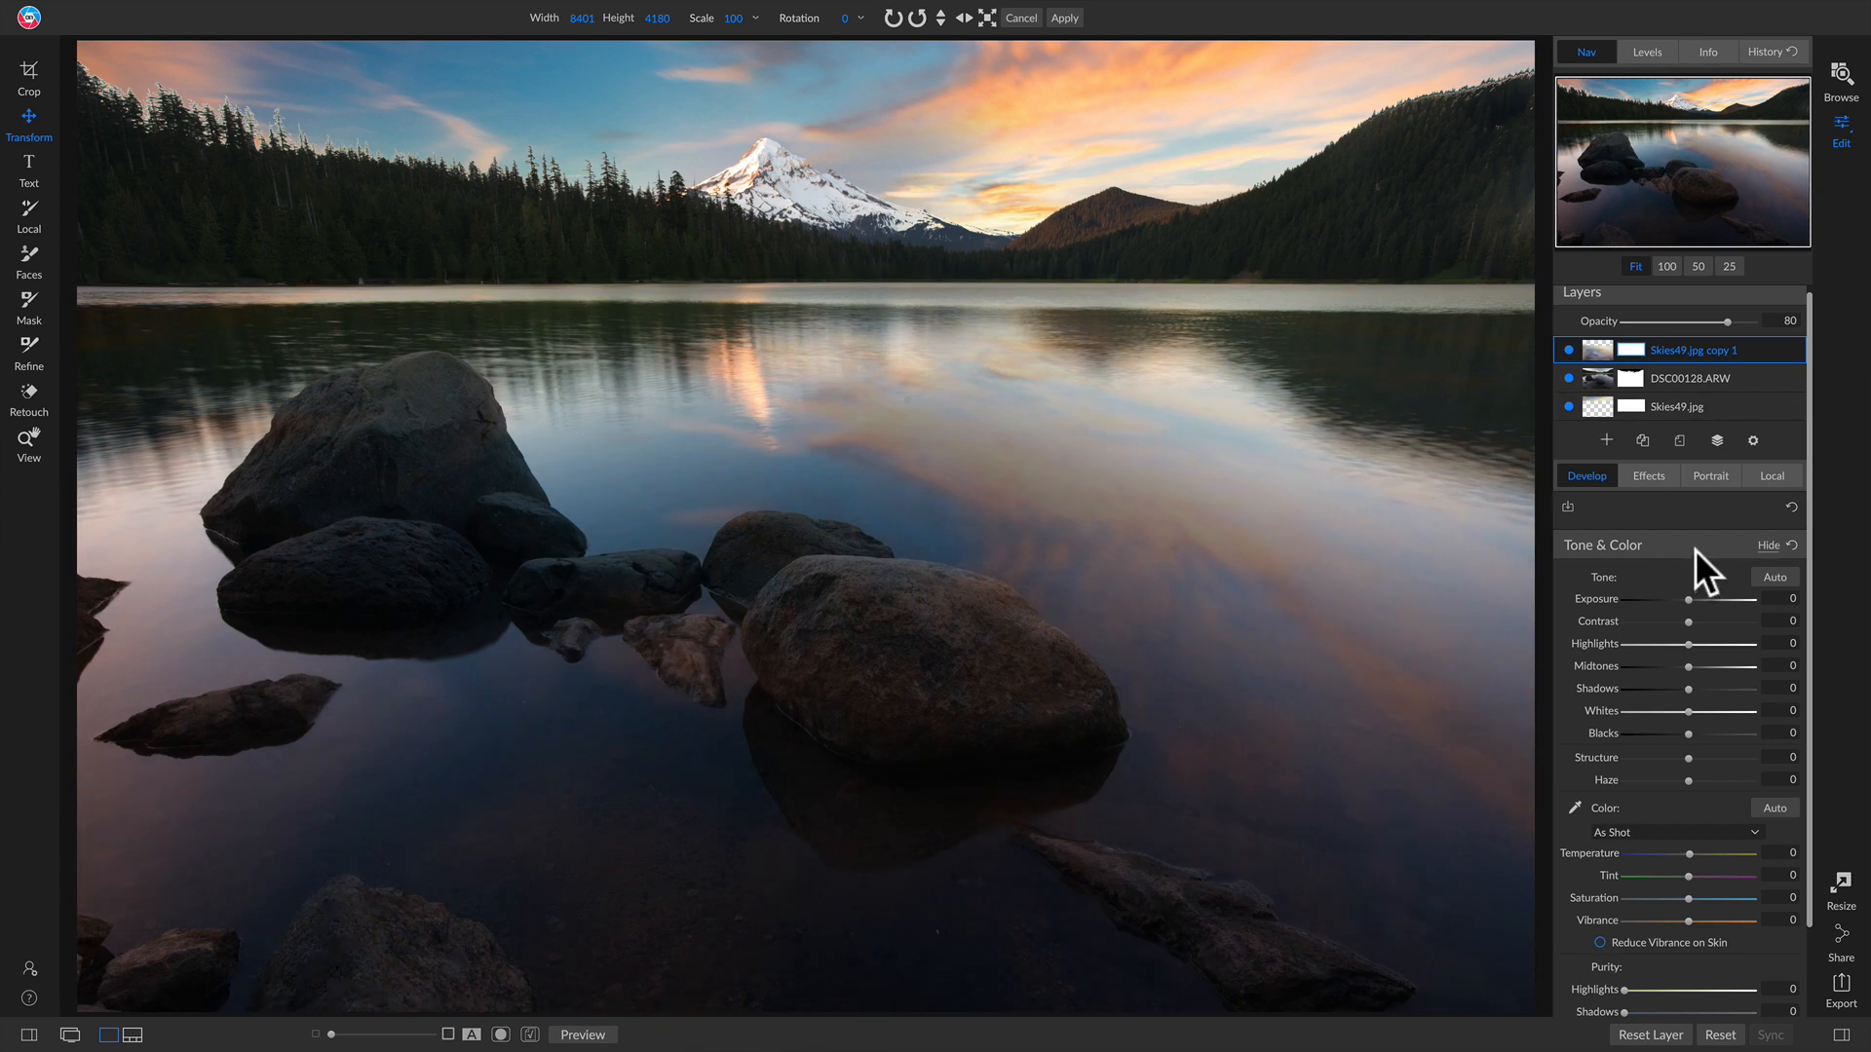
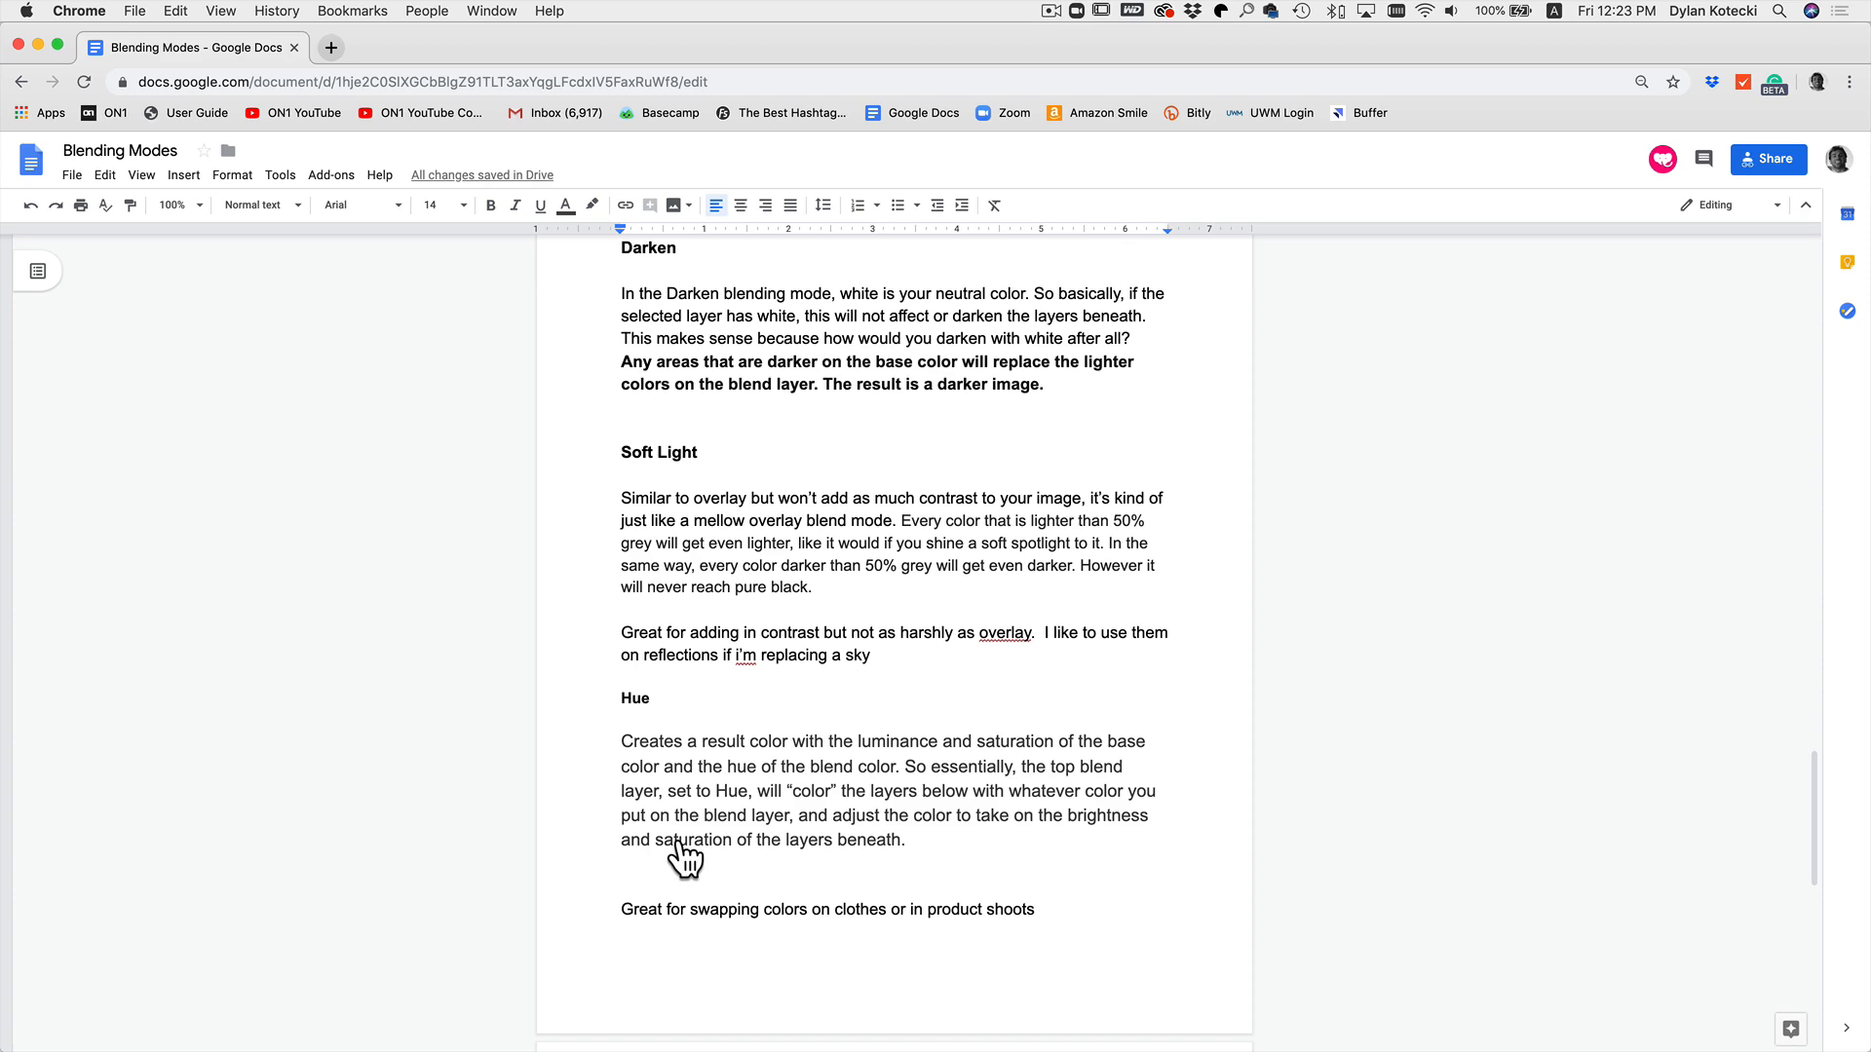
Step: Switch to ON1 Photo RAW and open the Local adjustment panel for the portrait
left_click(1582, 430)
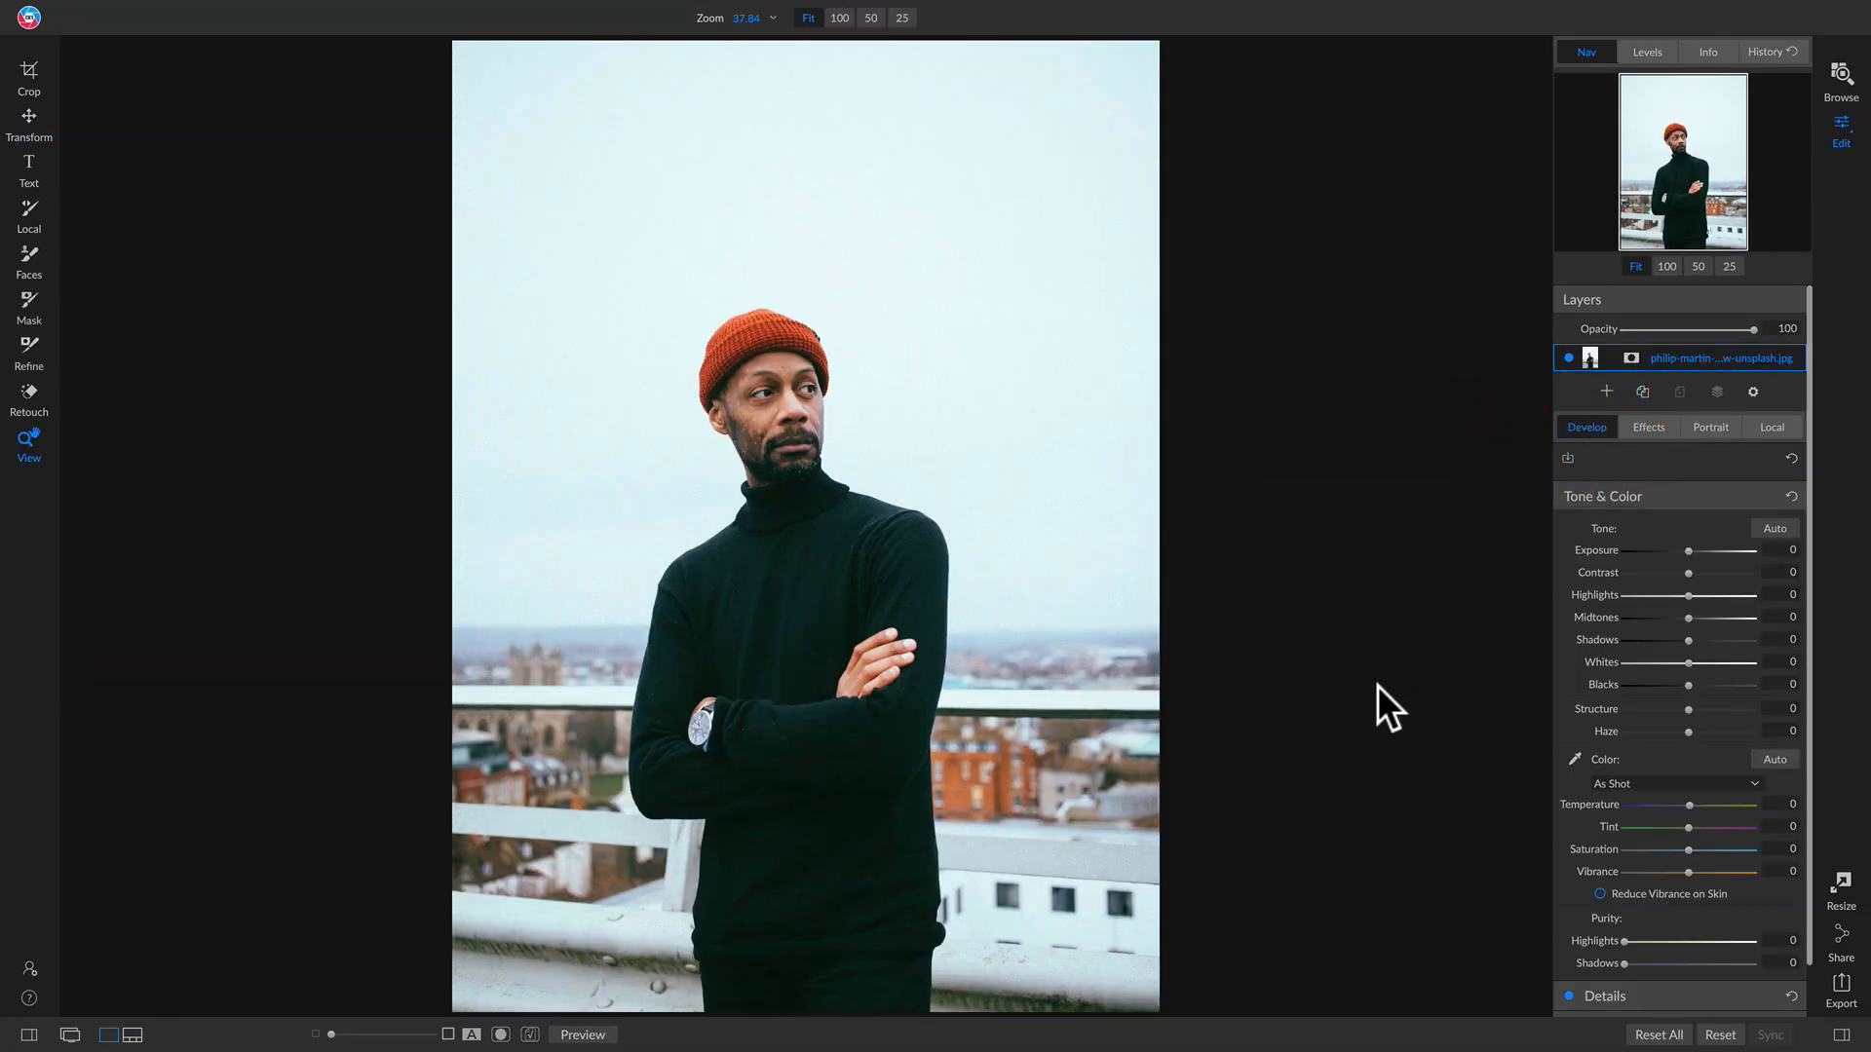
left_click(1766, 429)
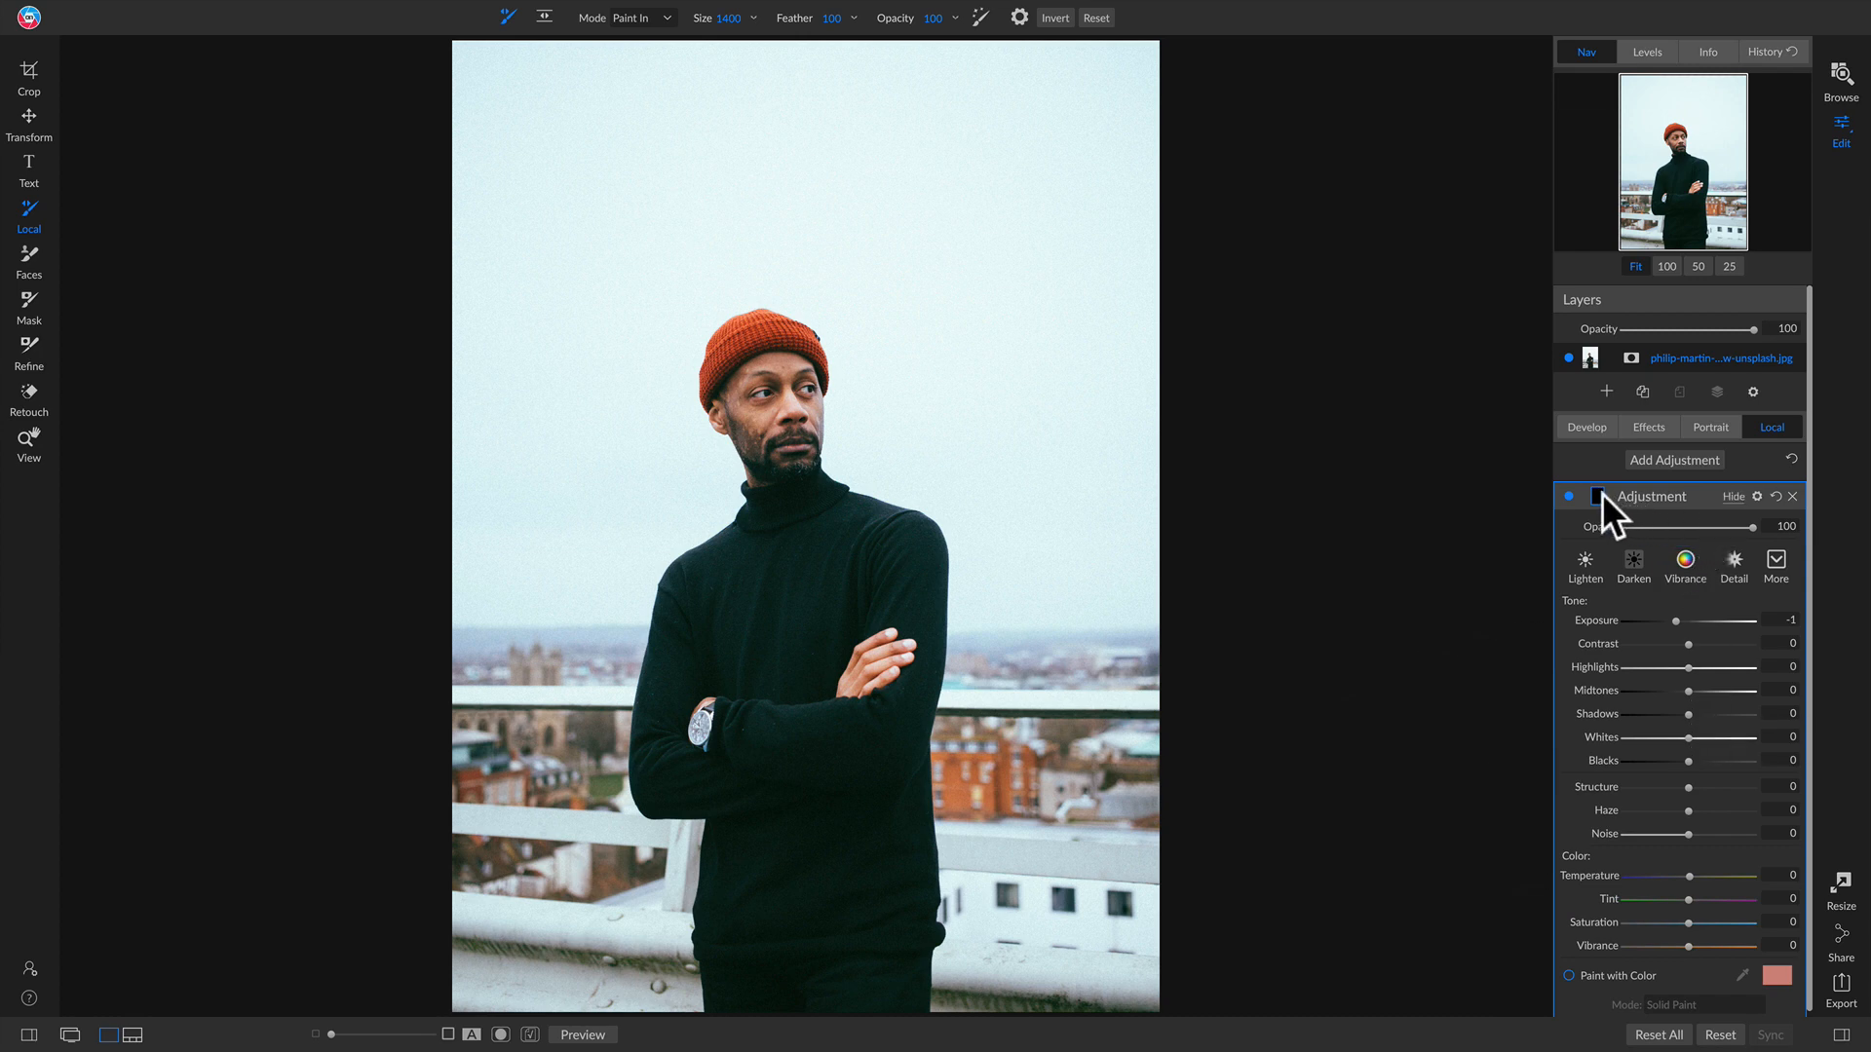
Step: Enable Paint with Color for the local adjustment and set its paint color to blue
scroll(1763, 873, "down", 1)
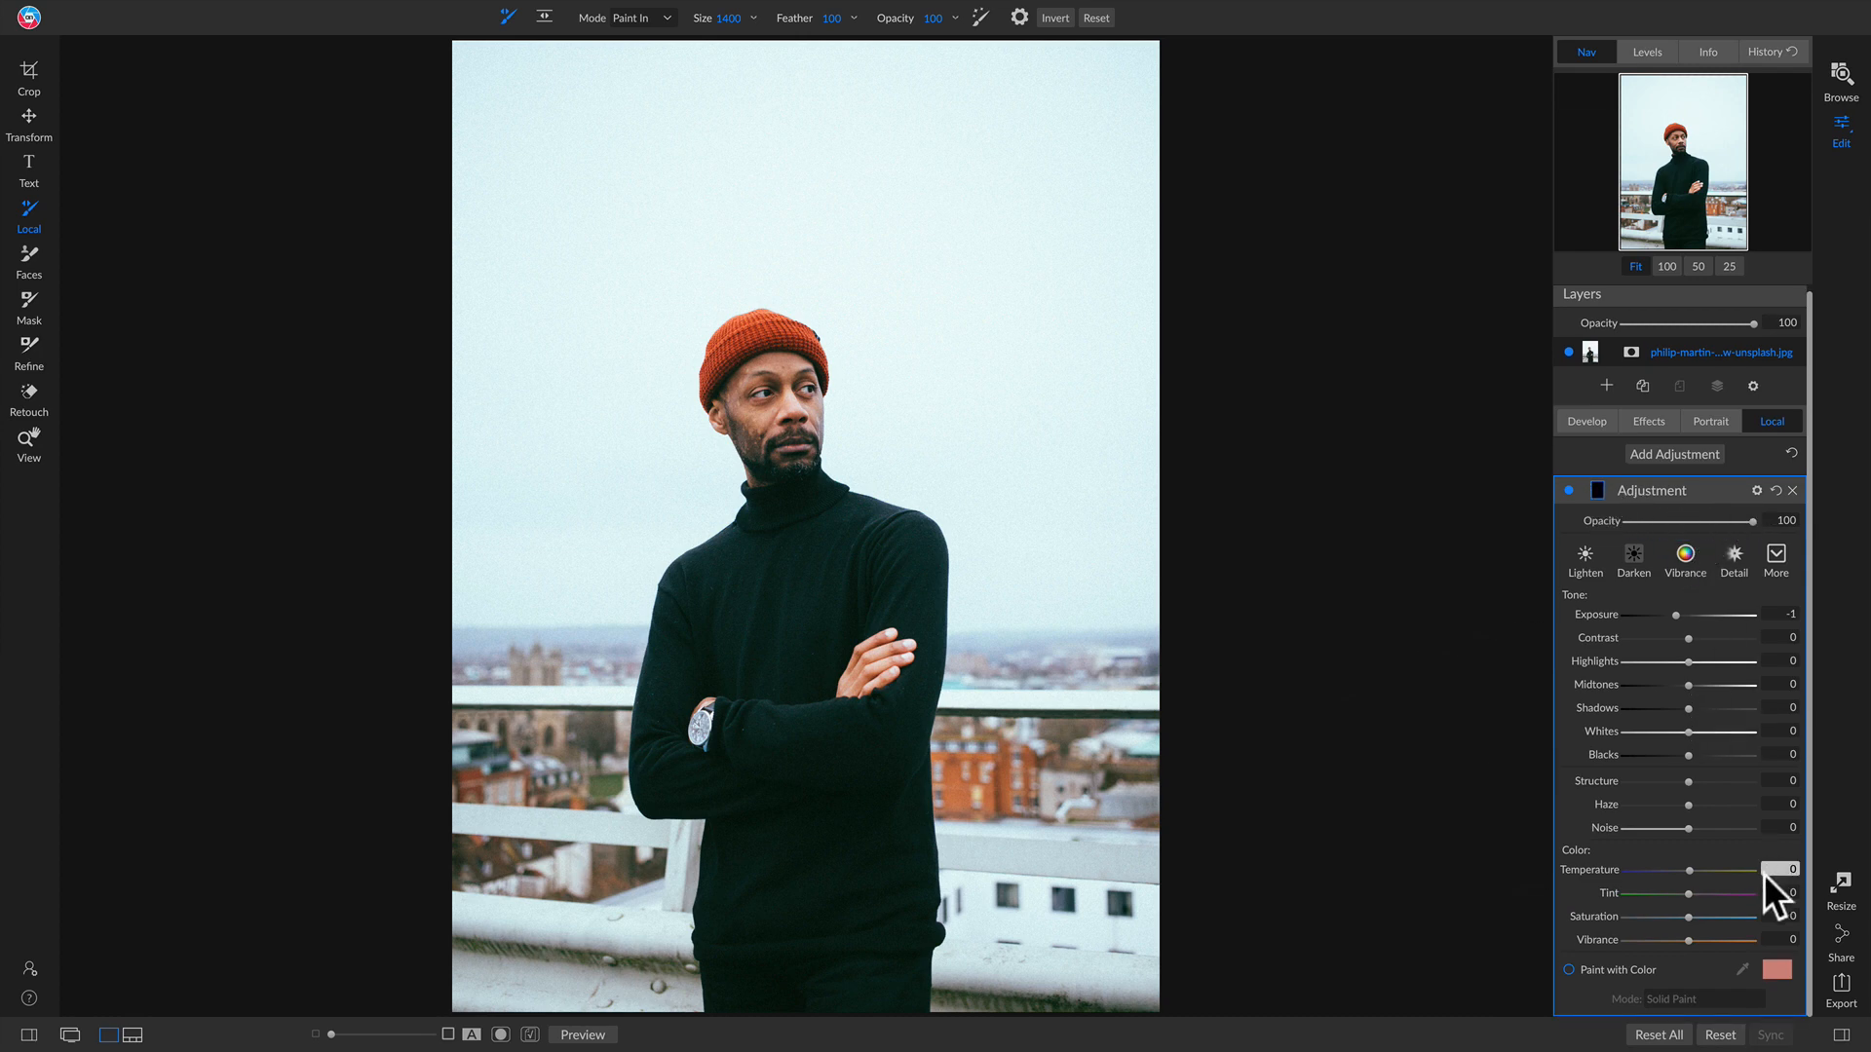
left_click(1620, 968)
left_click(1775, 967)
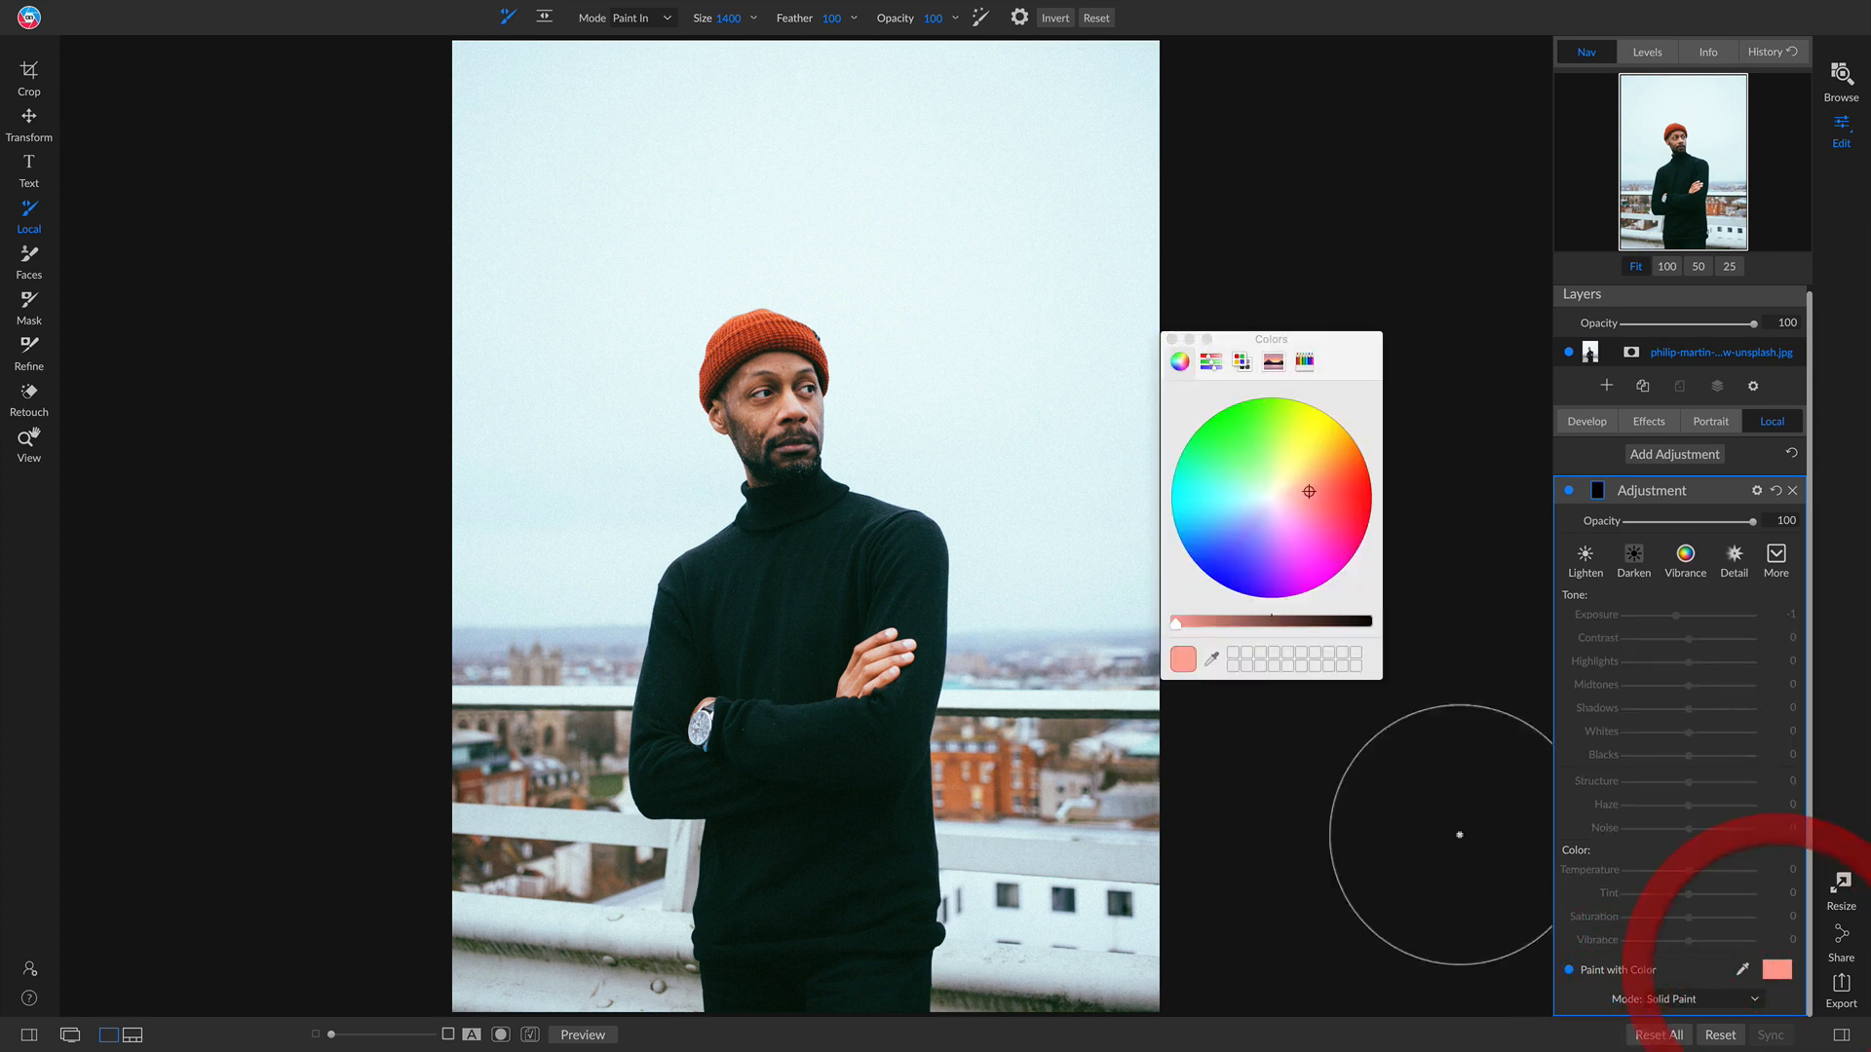
left_click_drag(1248, 473, 1151, 595)
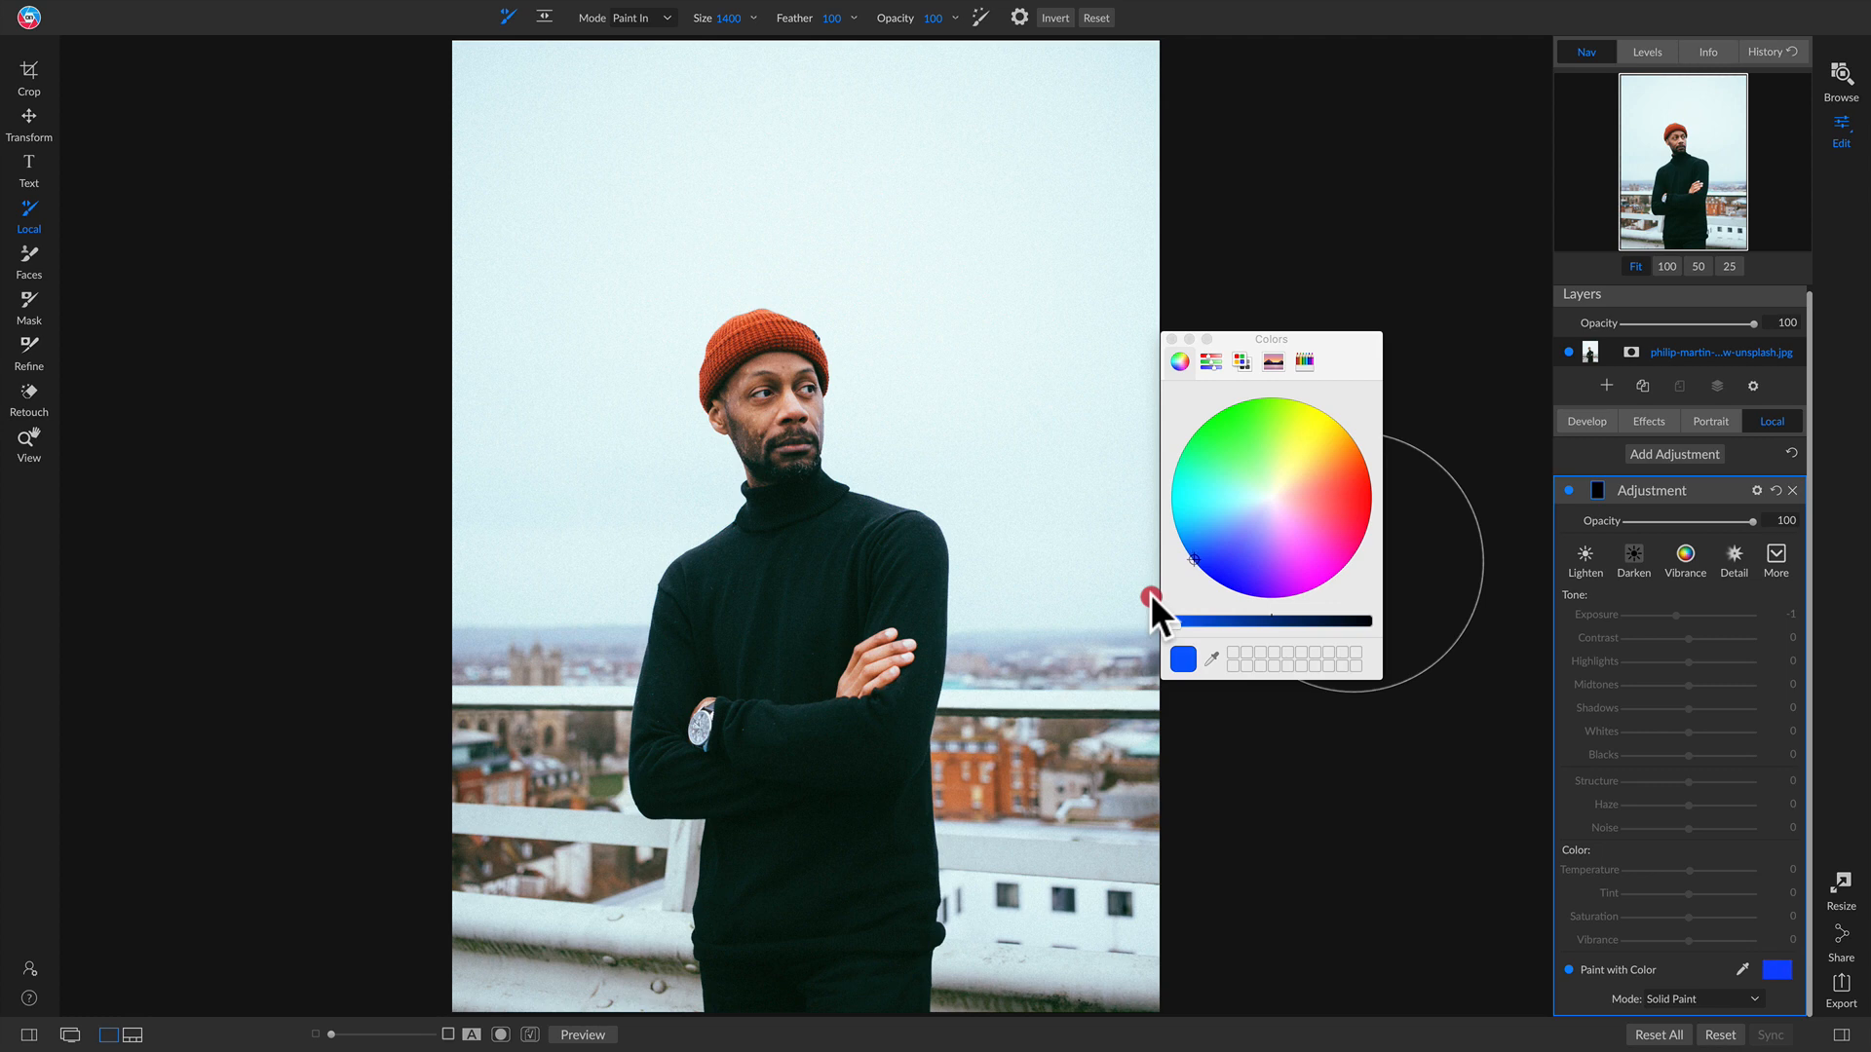
left_click(1172, 339)
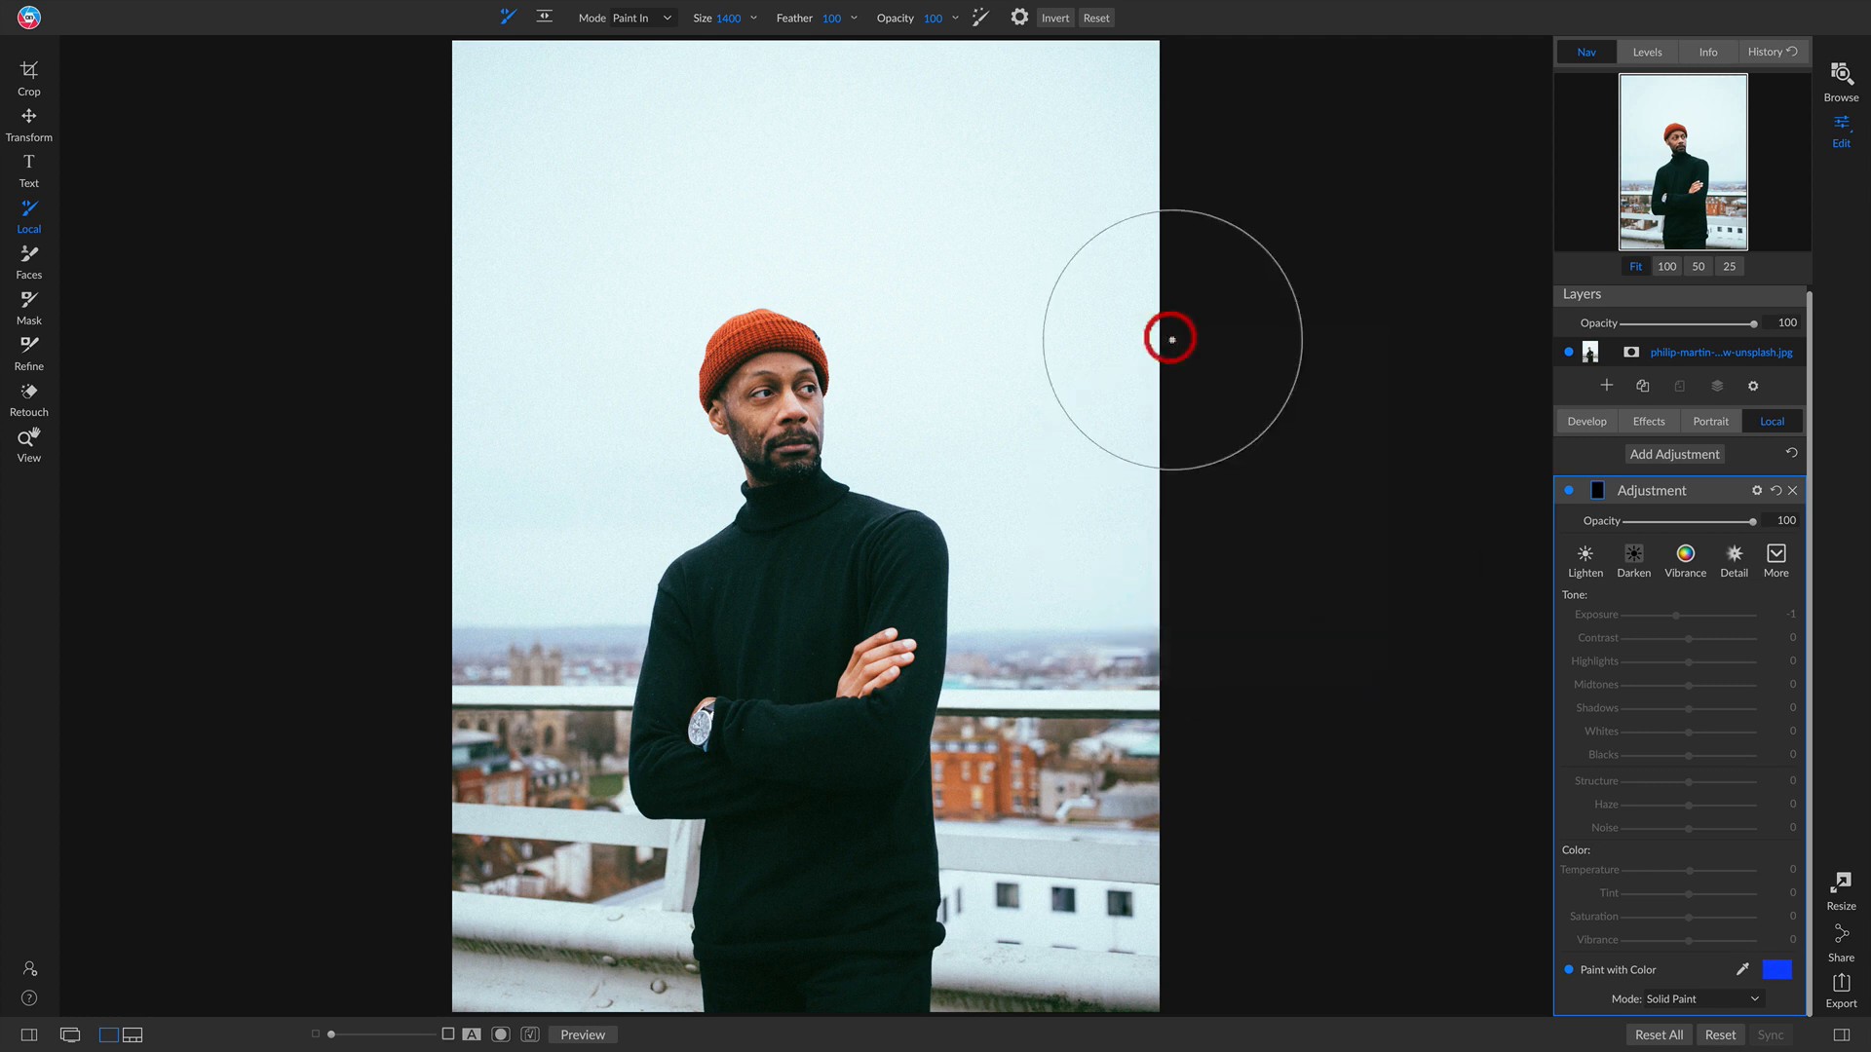
Step: Set the local adjustment's blend mode to Hue
left_click(1756, 490)
left_click(1674, 562)
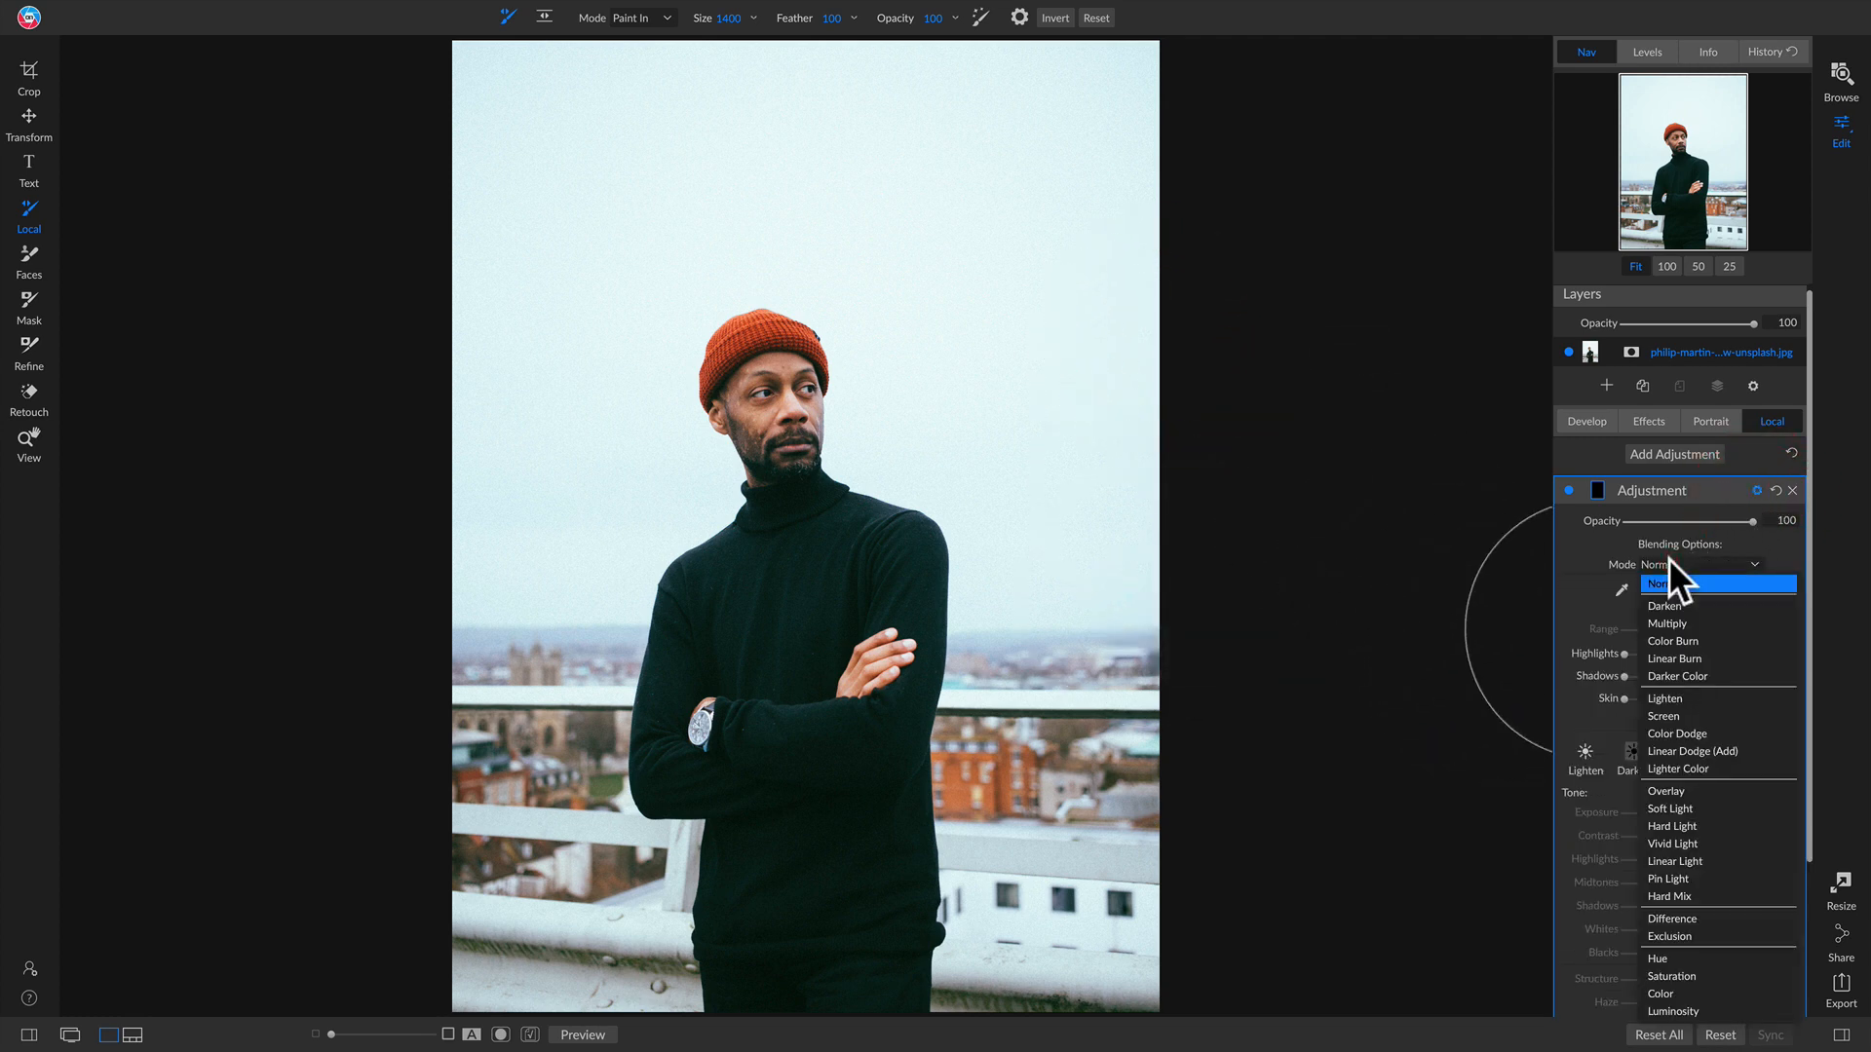
left_click(1687, 958)
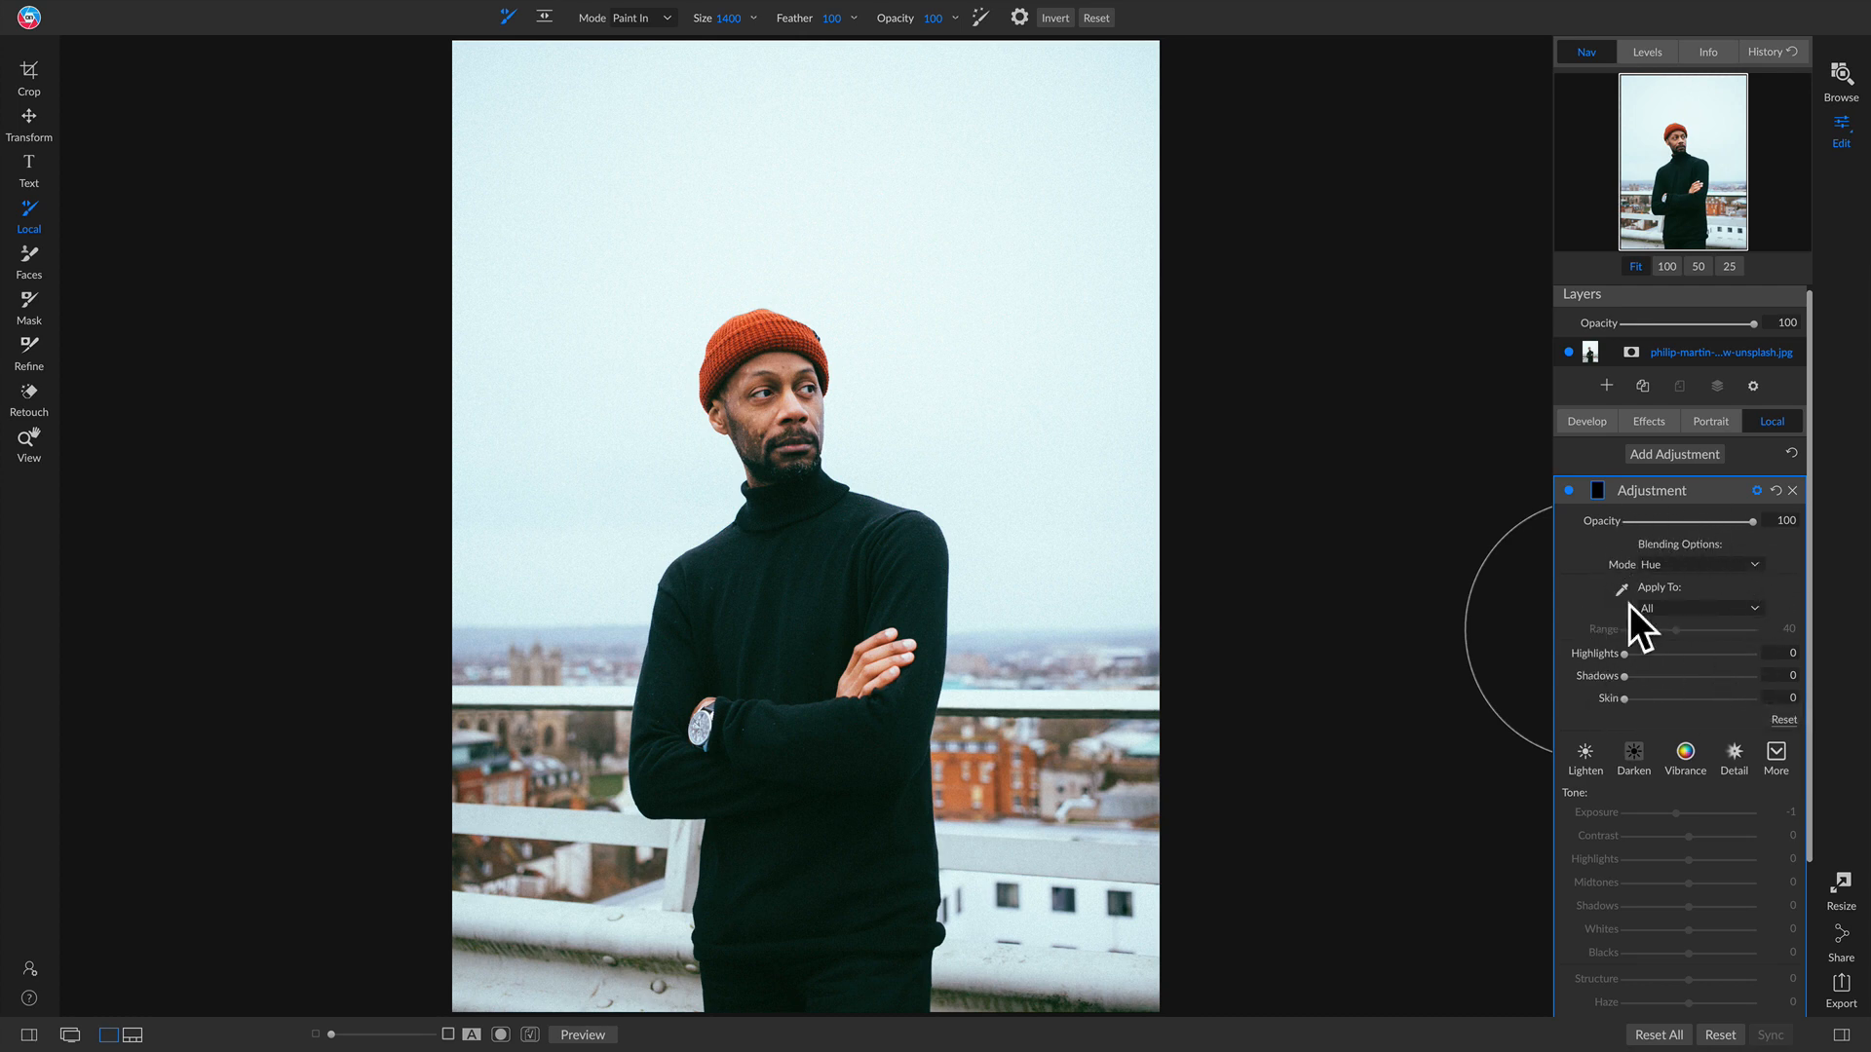
scroll(1701, 867, "down", 3)
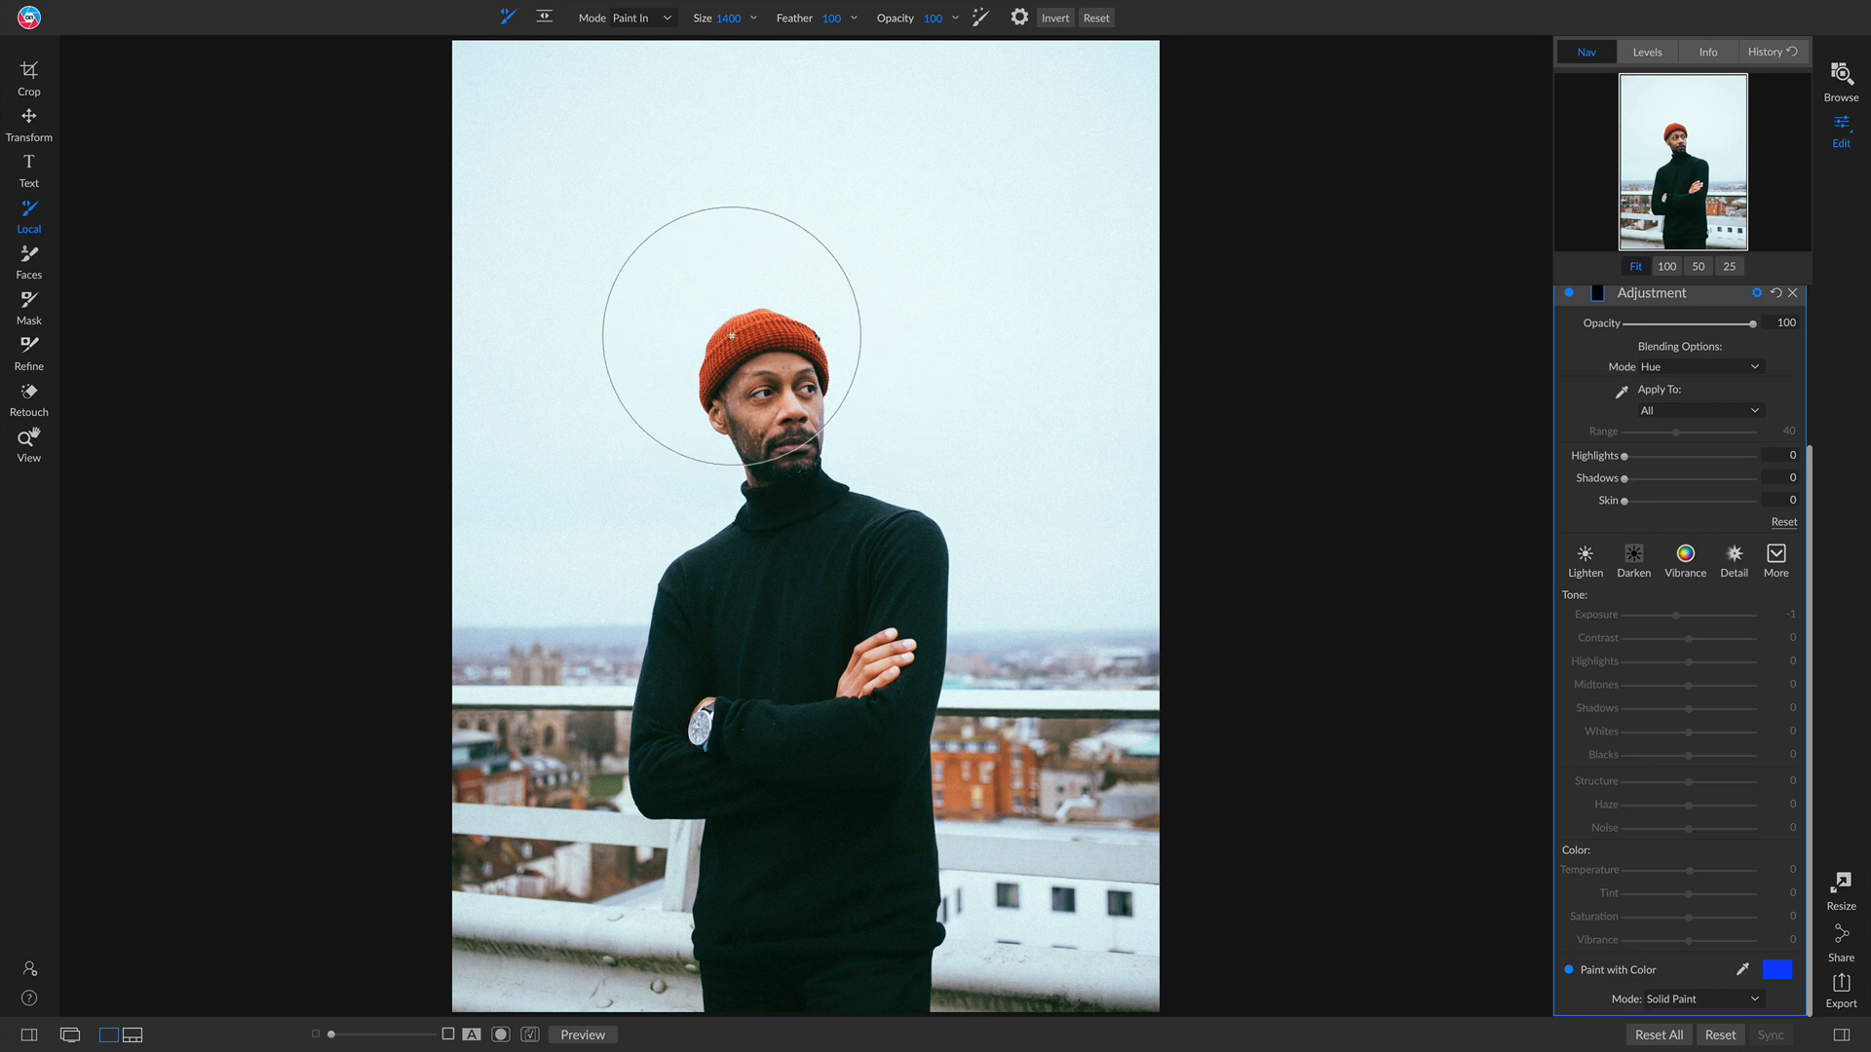
Step: Zoom to 100% on the beanie and paint the adjustment over it with a smaller brush
key("z")
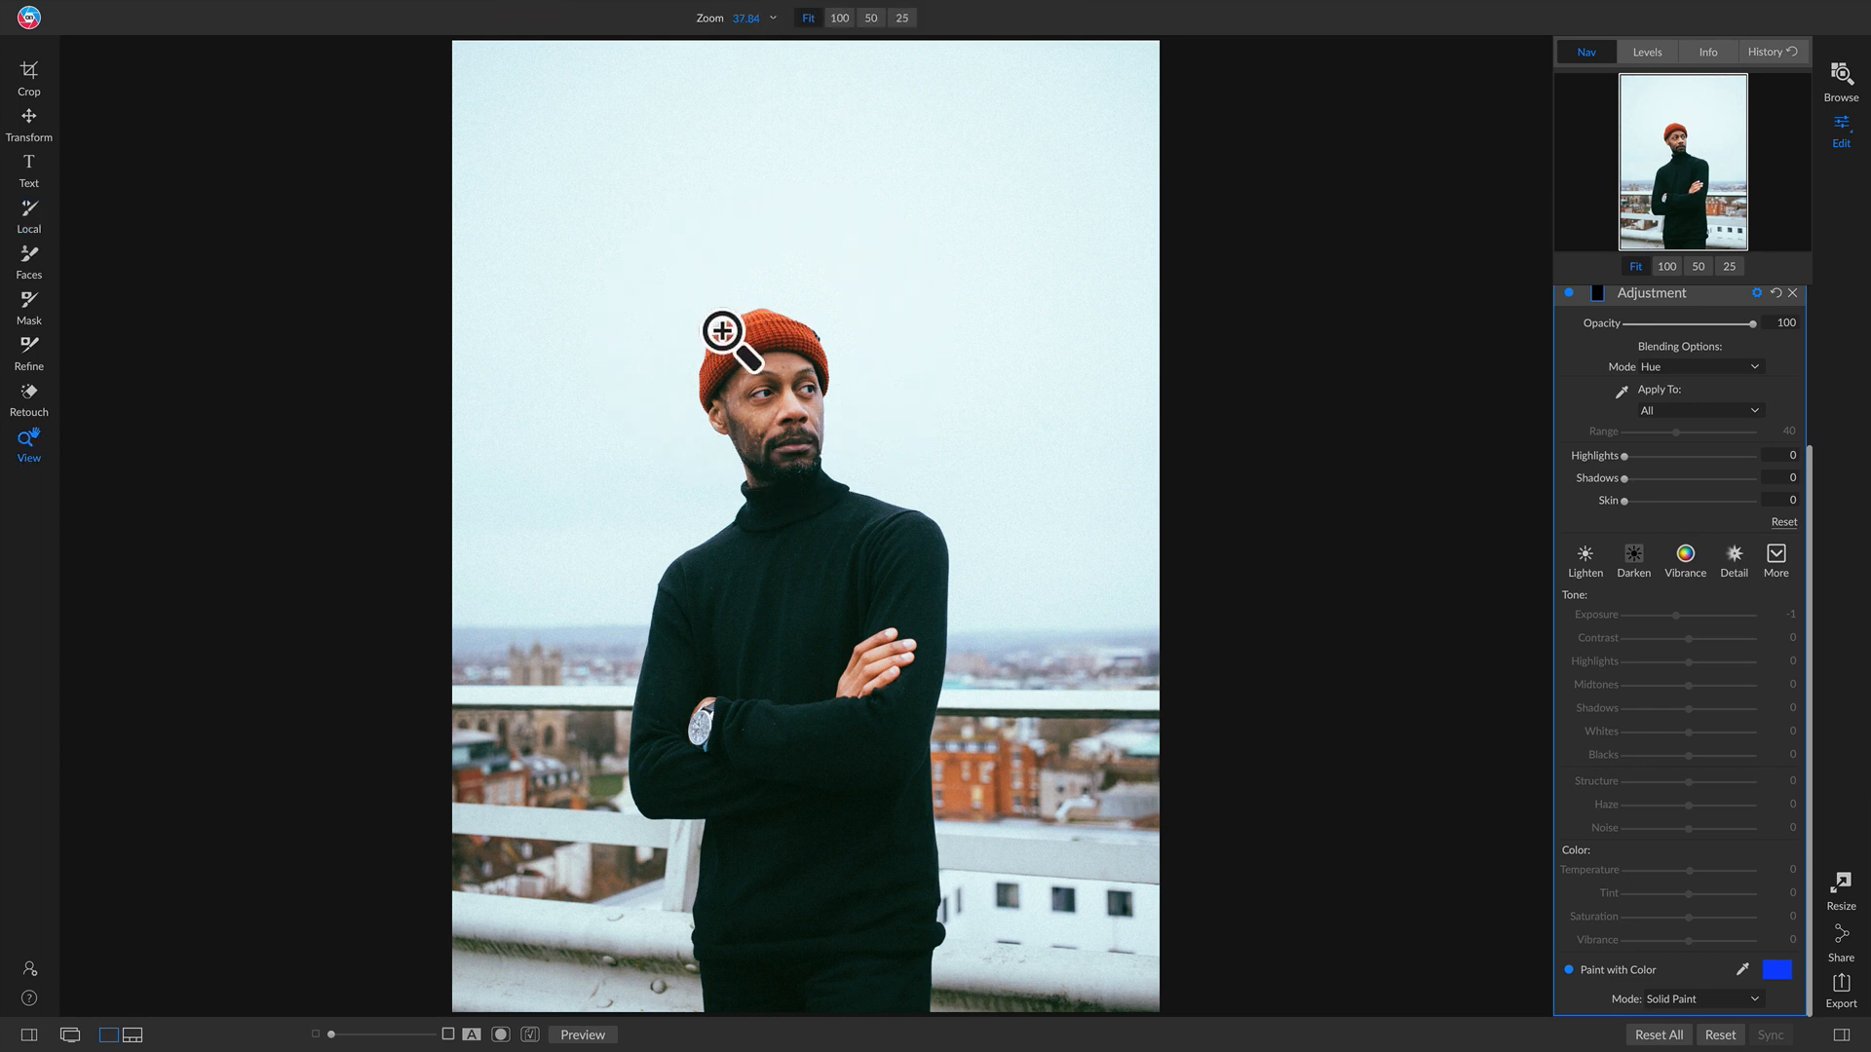
left_click(722, 331)
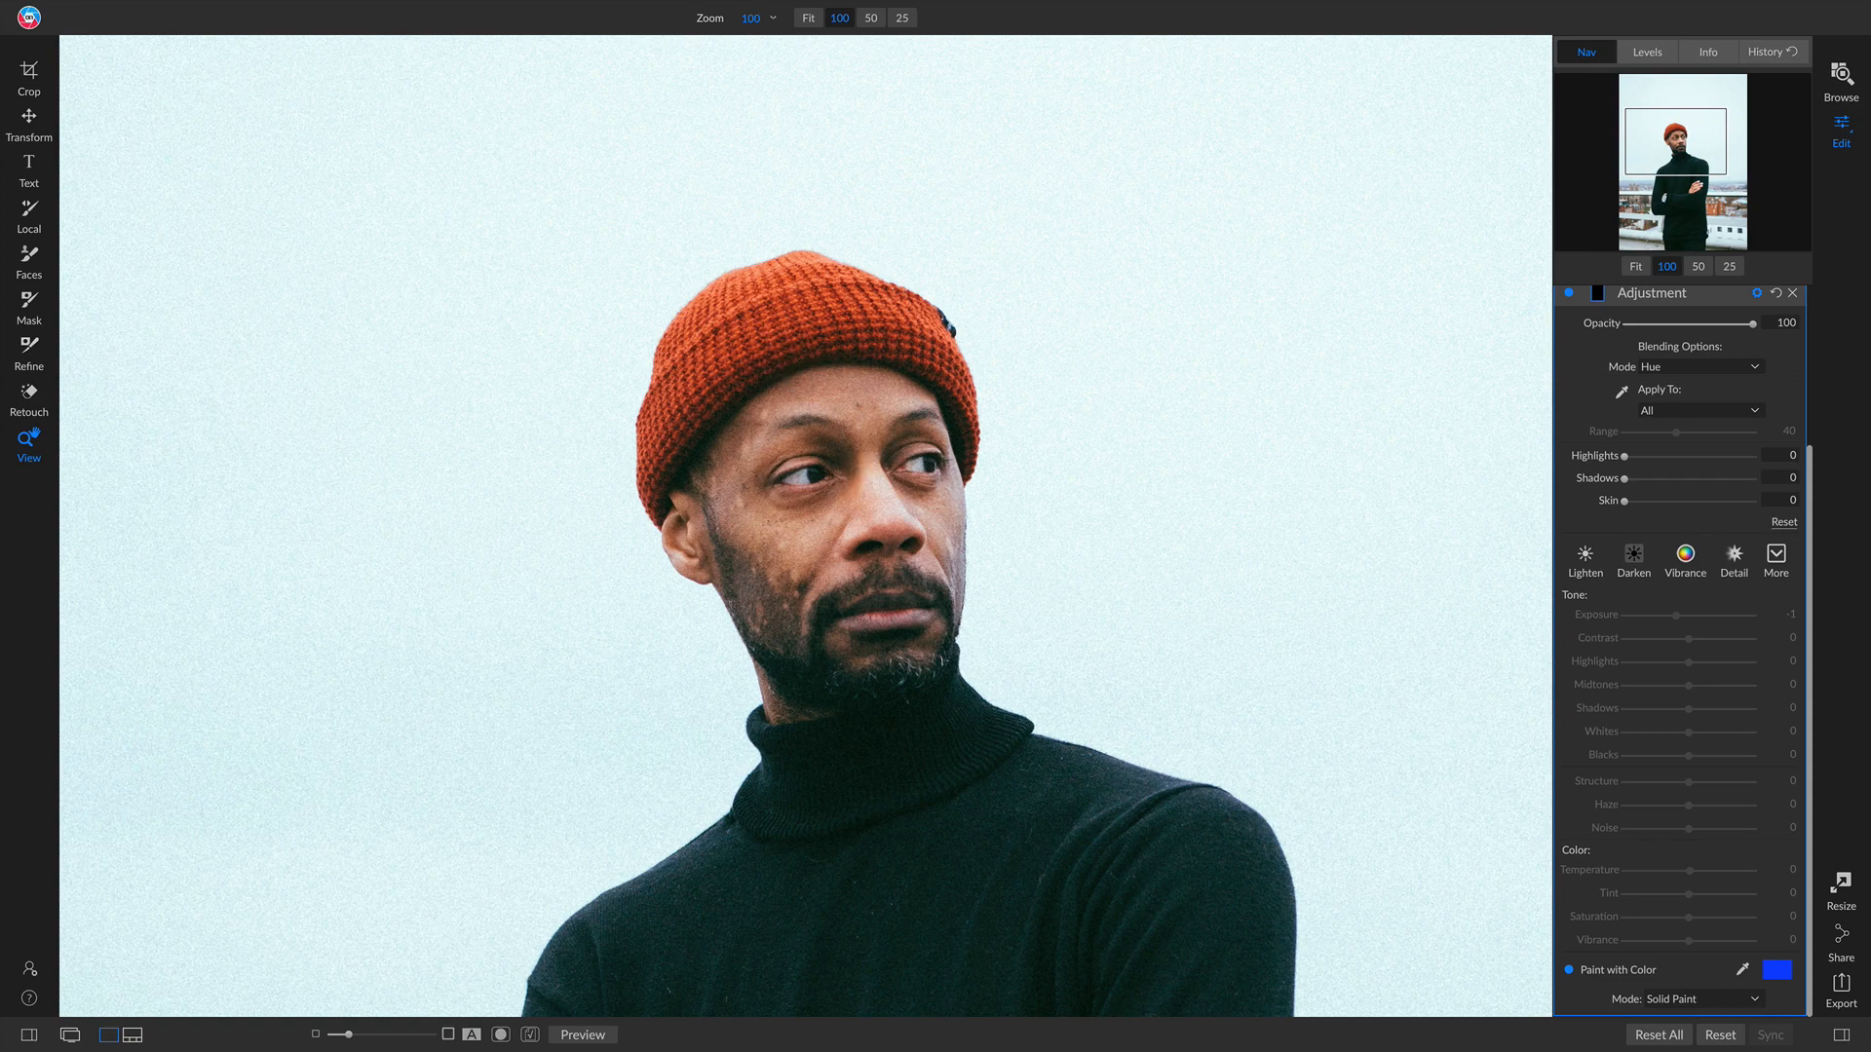
key("k")
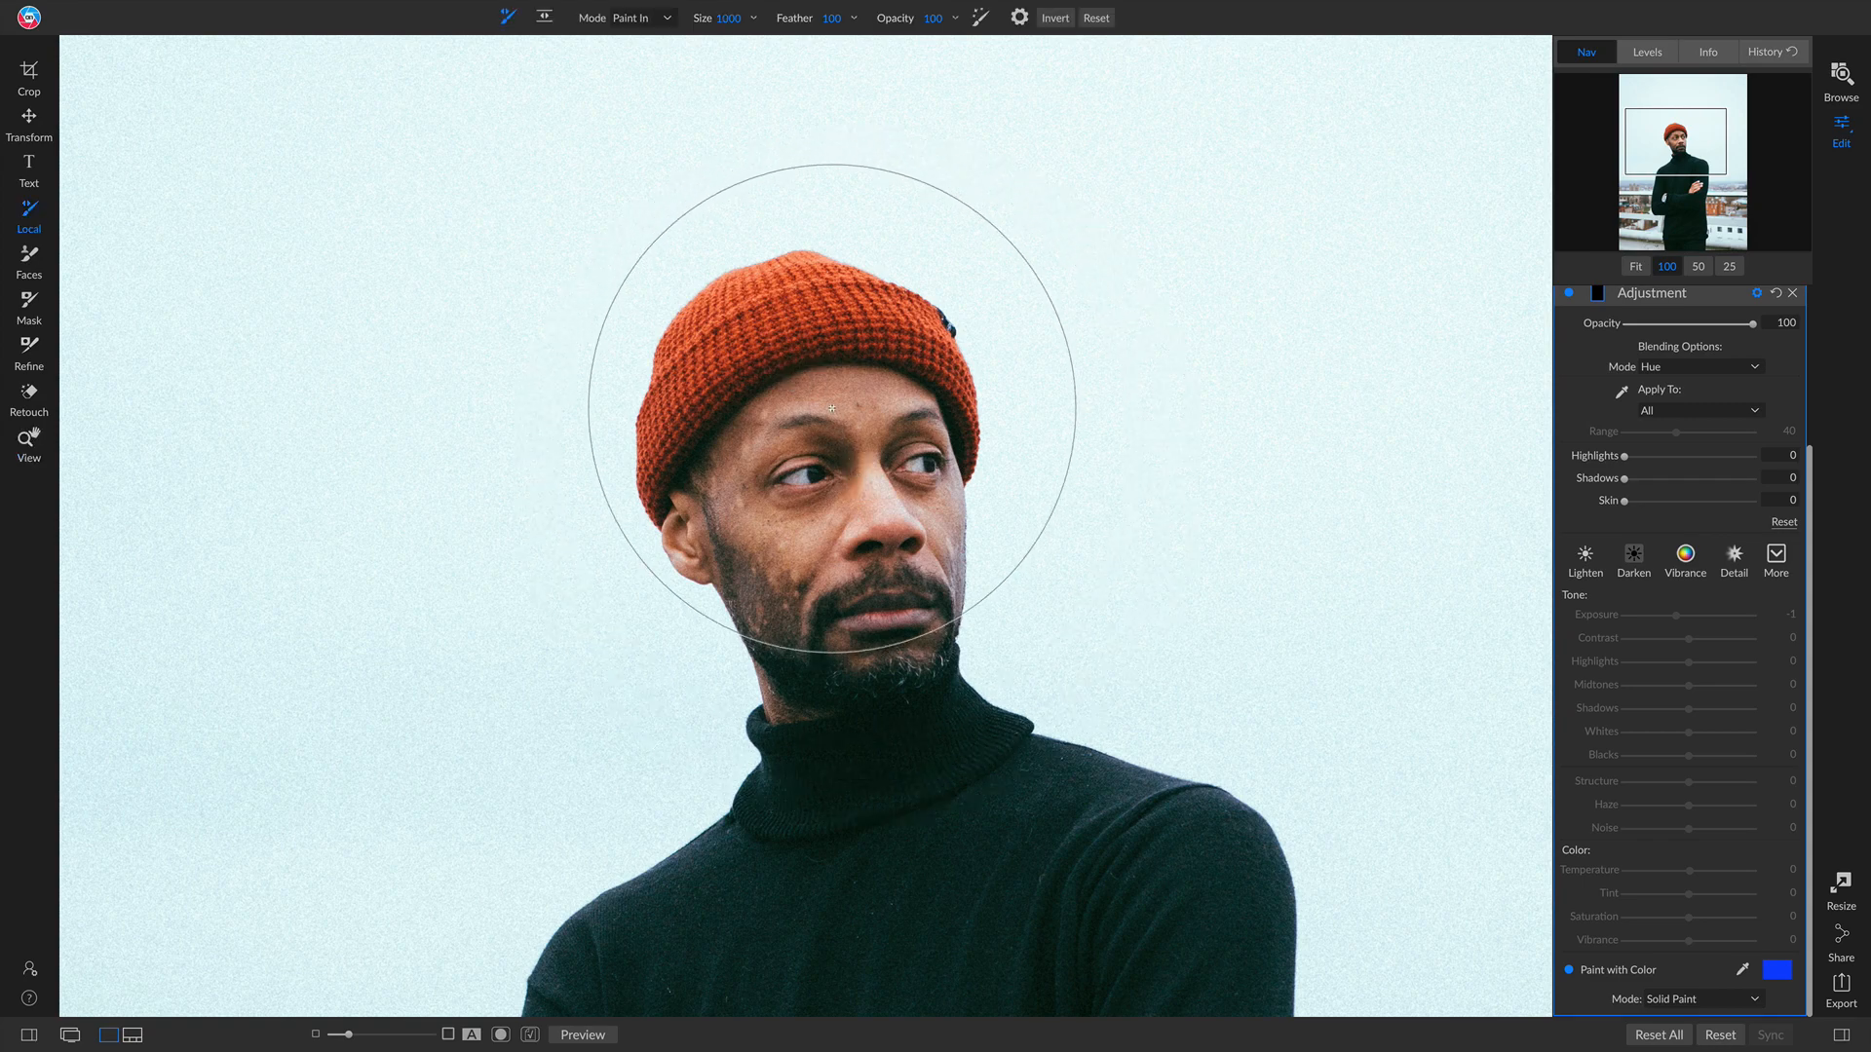
key("[")
key("[")
key("[")
key("[")
key("[")
key("[")
key("[")
key("[")
key("[")
key("[")
key("[")
key("[")
key("[")
key("[")
key("[")
key("[")
key("[")
mouse_move(661, 367)
left_mouse_down()
mouse_move(685, 307)
mouse_move(799, 278)
mouse_move(924, 323)
mouse_move(960, 361)
mouse_move(897, 323)
mouse_move(727, 336)
mouse_move(680, 375)
mouse_move(640, 479)
mouse_move(714, 371)
mouse_move(838, 314)
left_mouse_up()
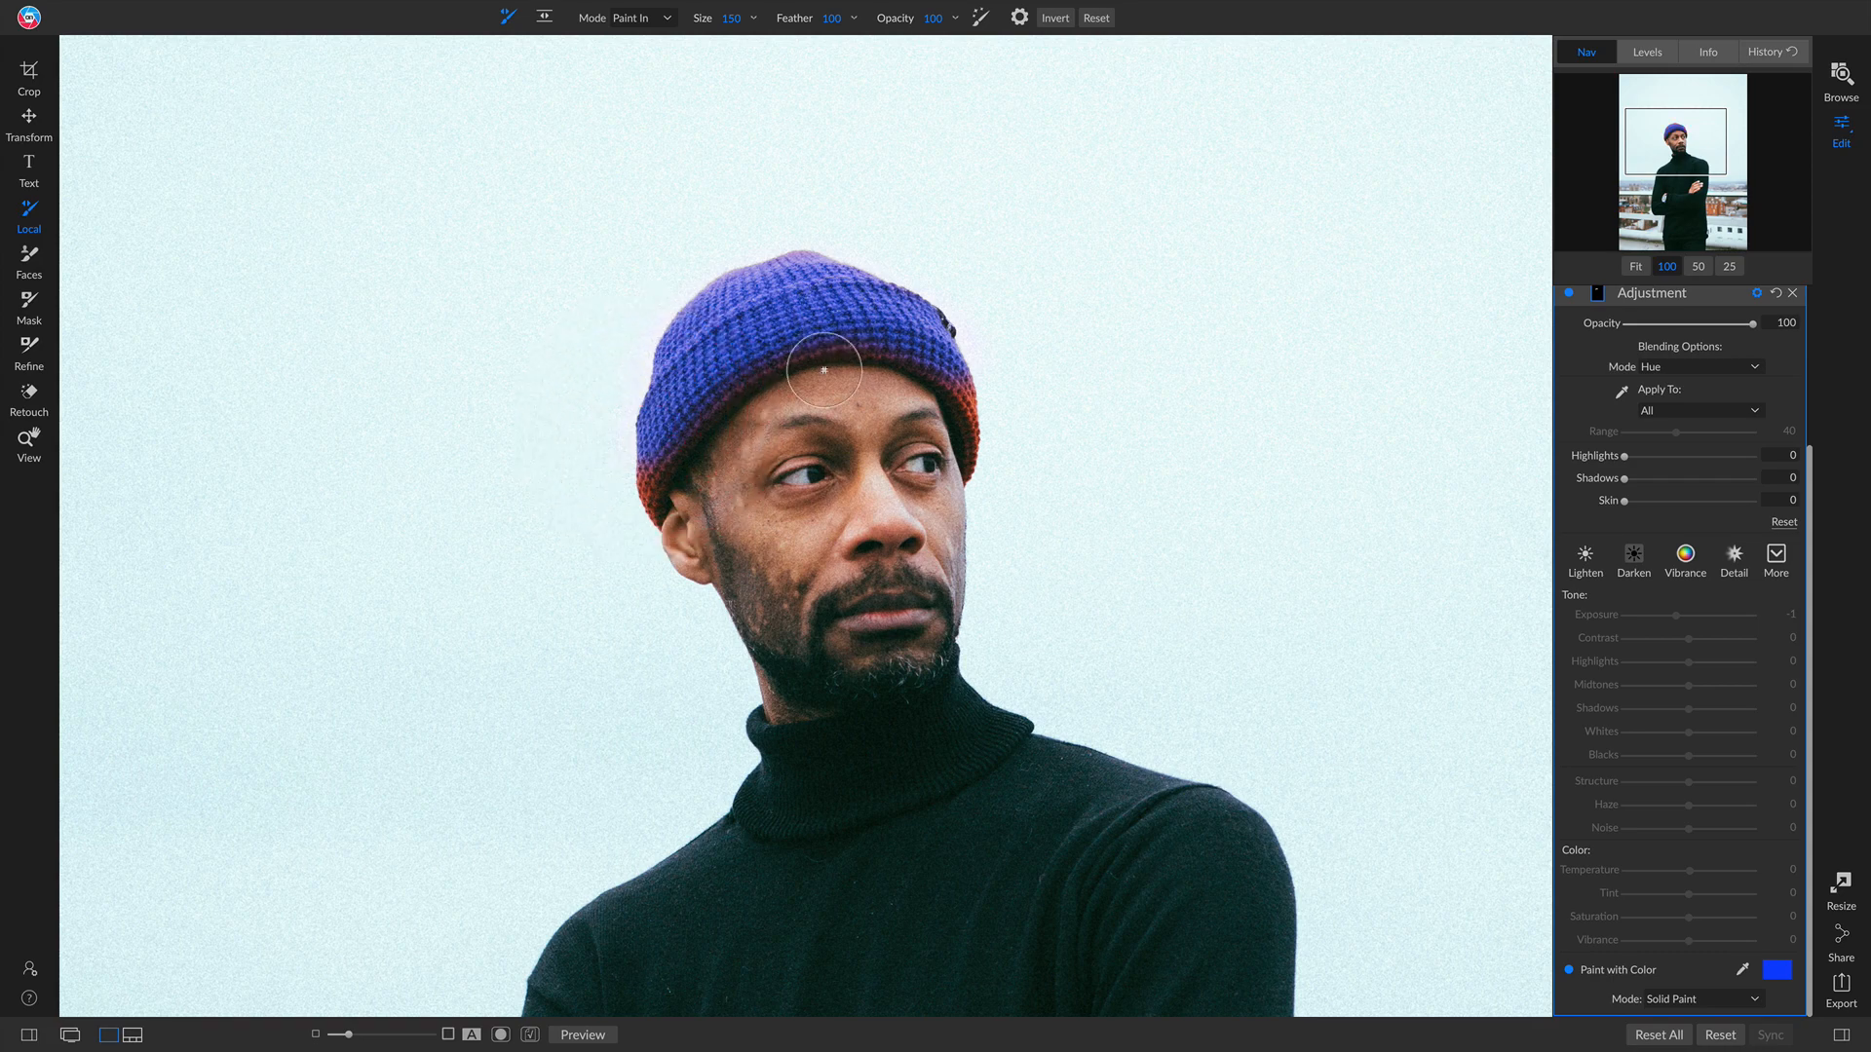
Step: Resize the brush and paint the remaining edges of the beanie
key("bracketright")
key("bracketright")
key("bracketright")
key("bracketleft")
key("bracketleft")
key("bracketleft")
left_click_drag(657, 464, 645, 487)
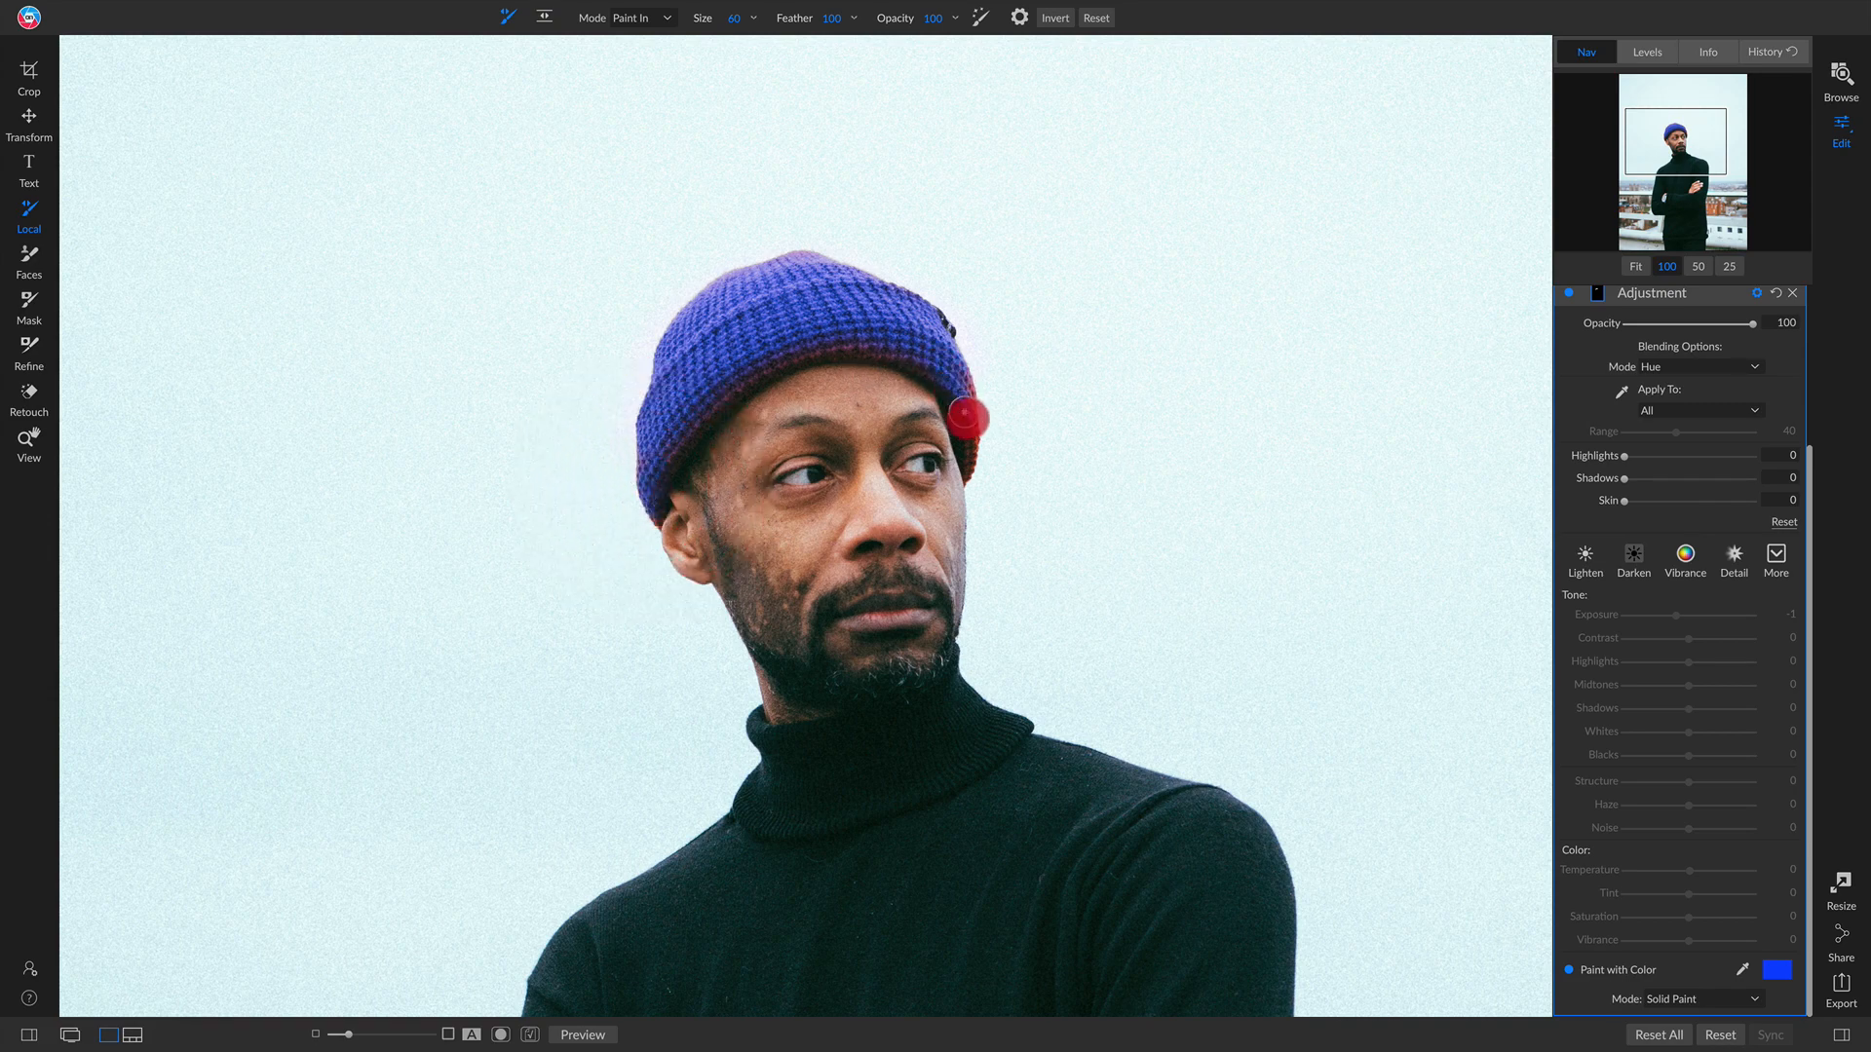
mouse_move(964, 418)
left_mouse_down()
mouse_move(969, 459)
mouse_move(969, 368)
left_mouse_up()
Step: Fit the image to the view and toggle the adjustment's visibility to compare the recolored beanie
key("z")
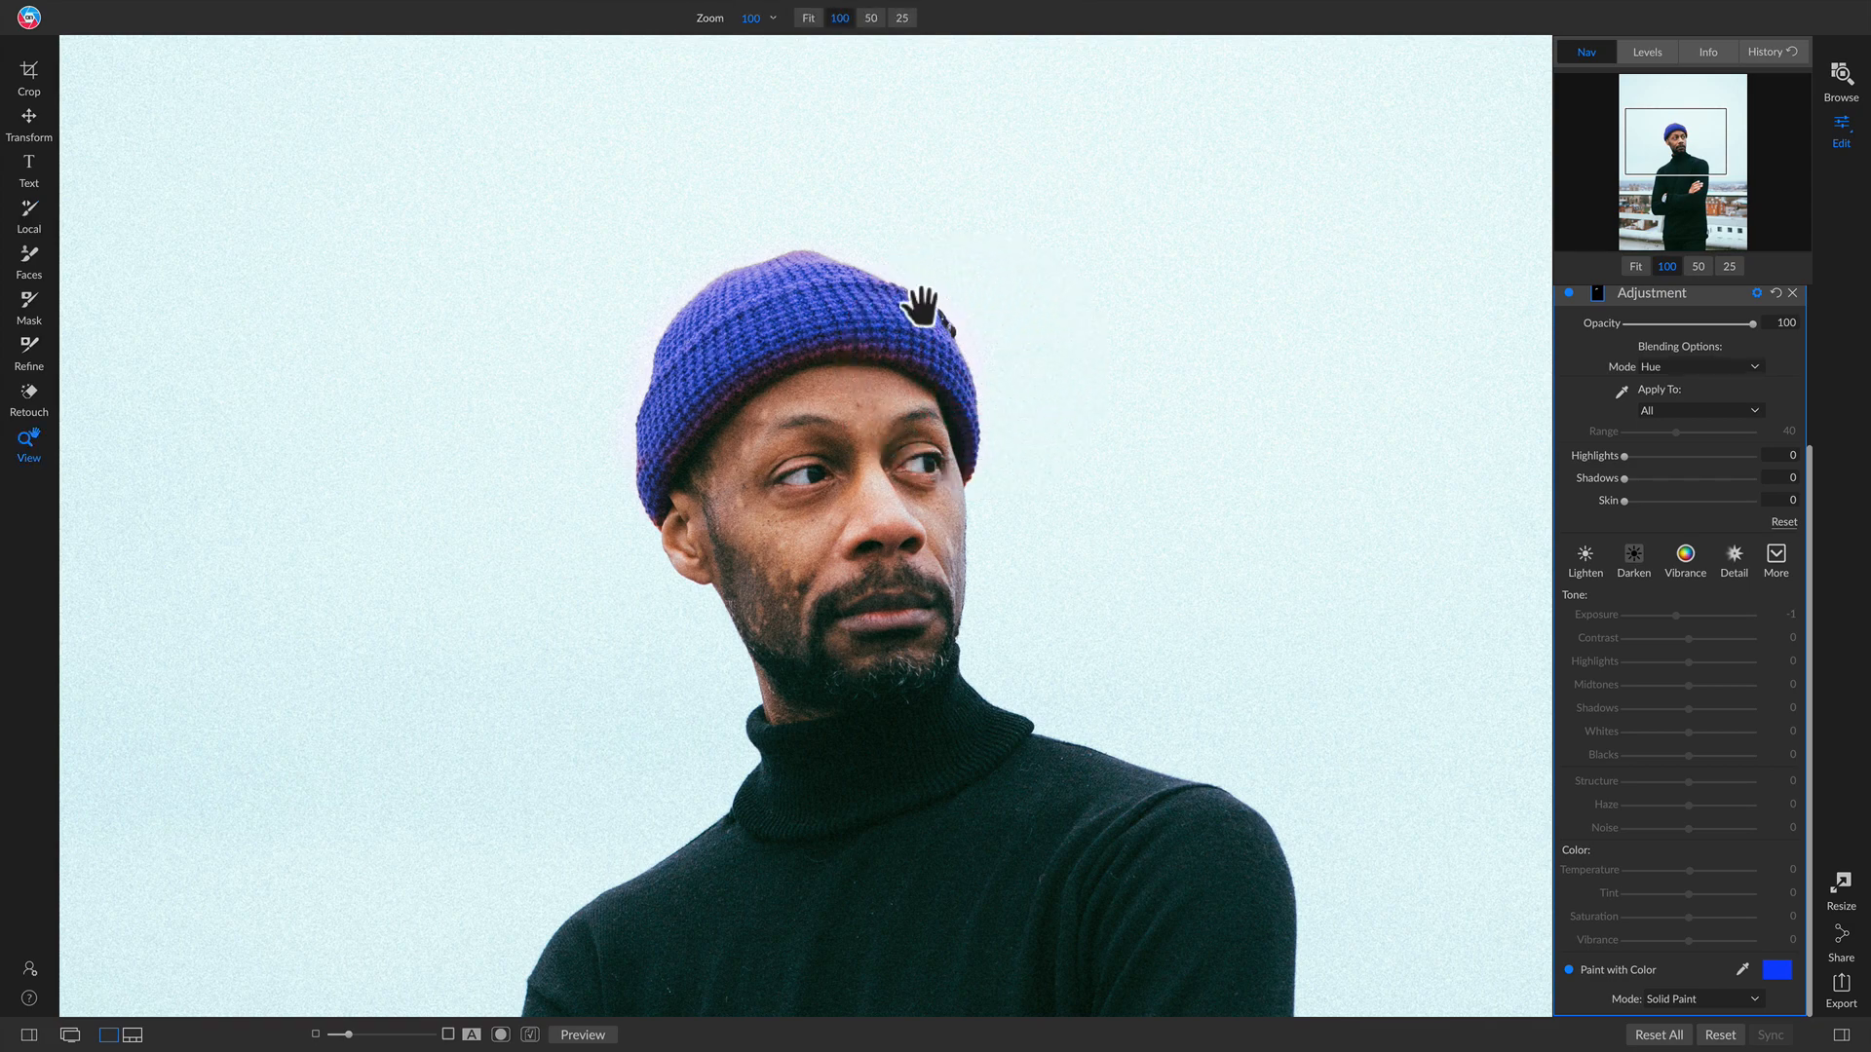
key("ctrl+0")
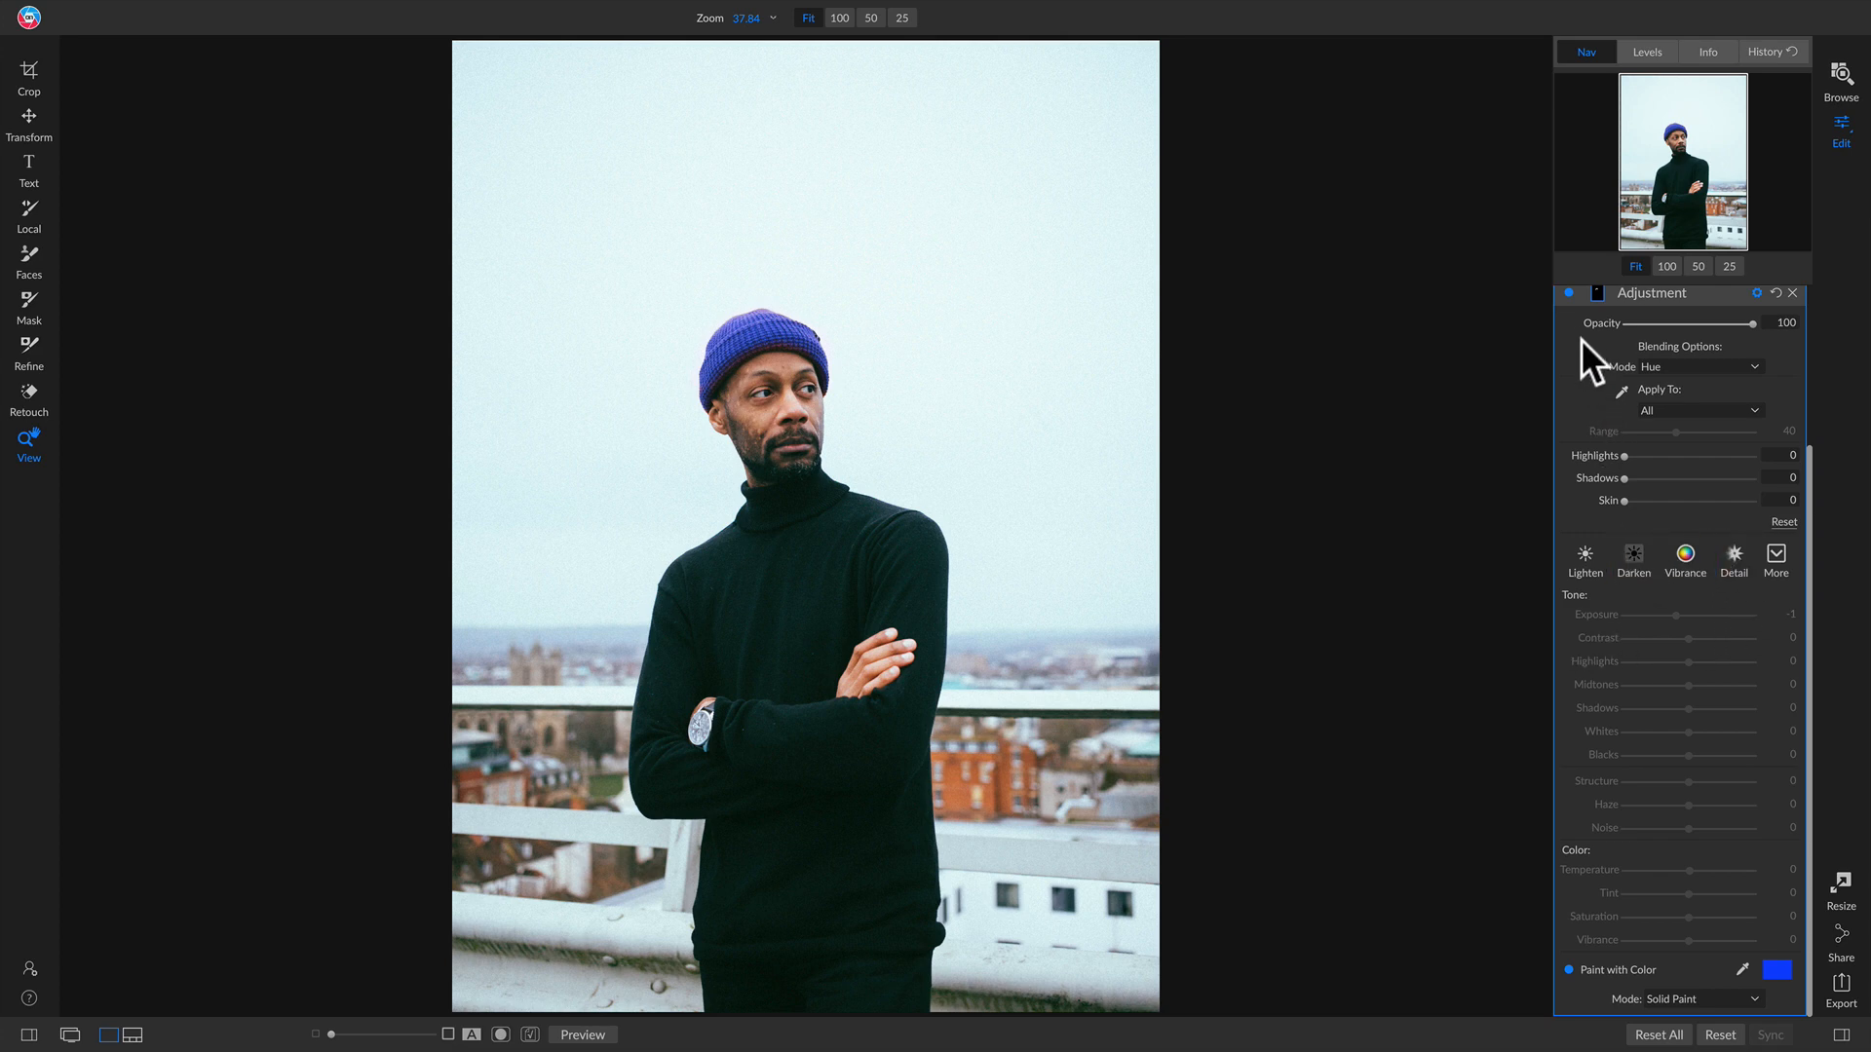
left_click(1567, 289)
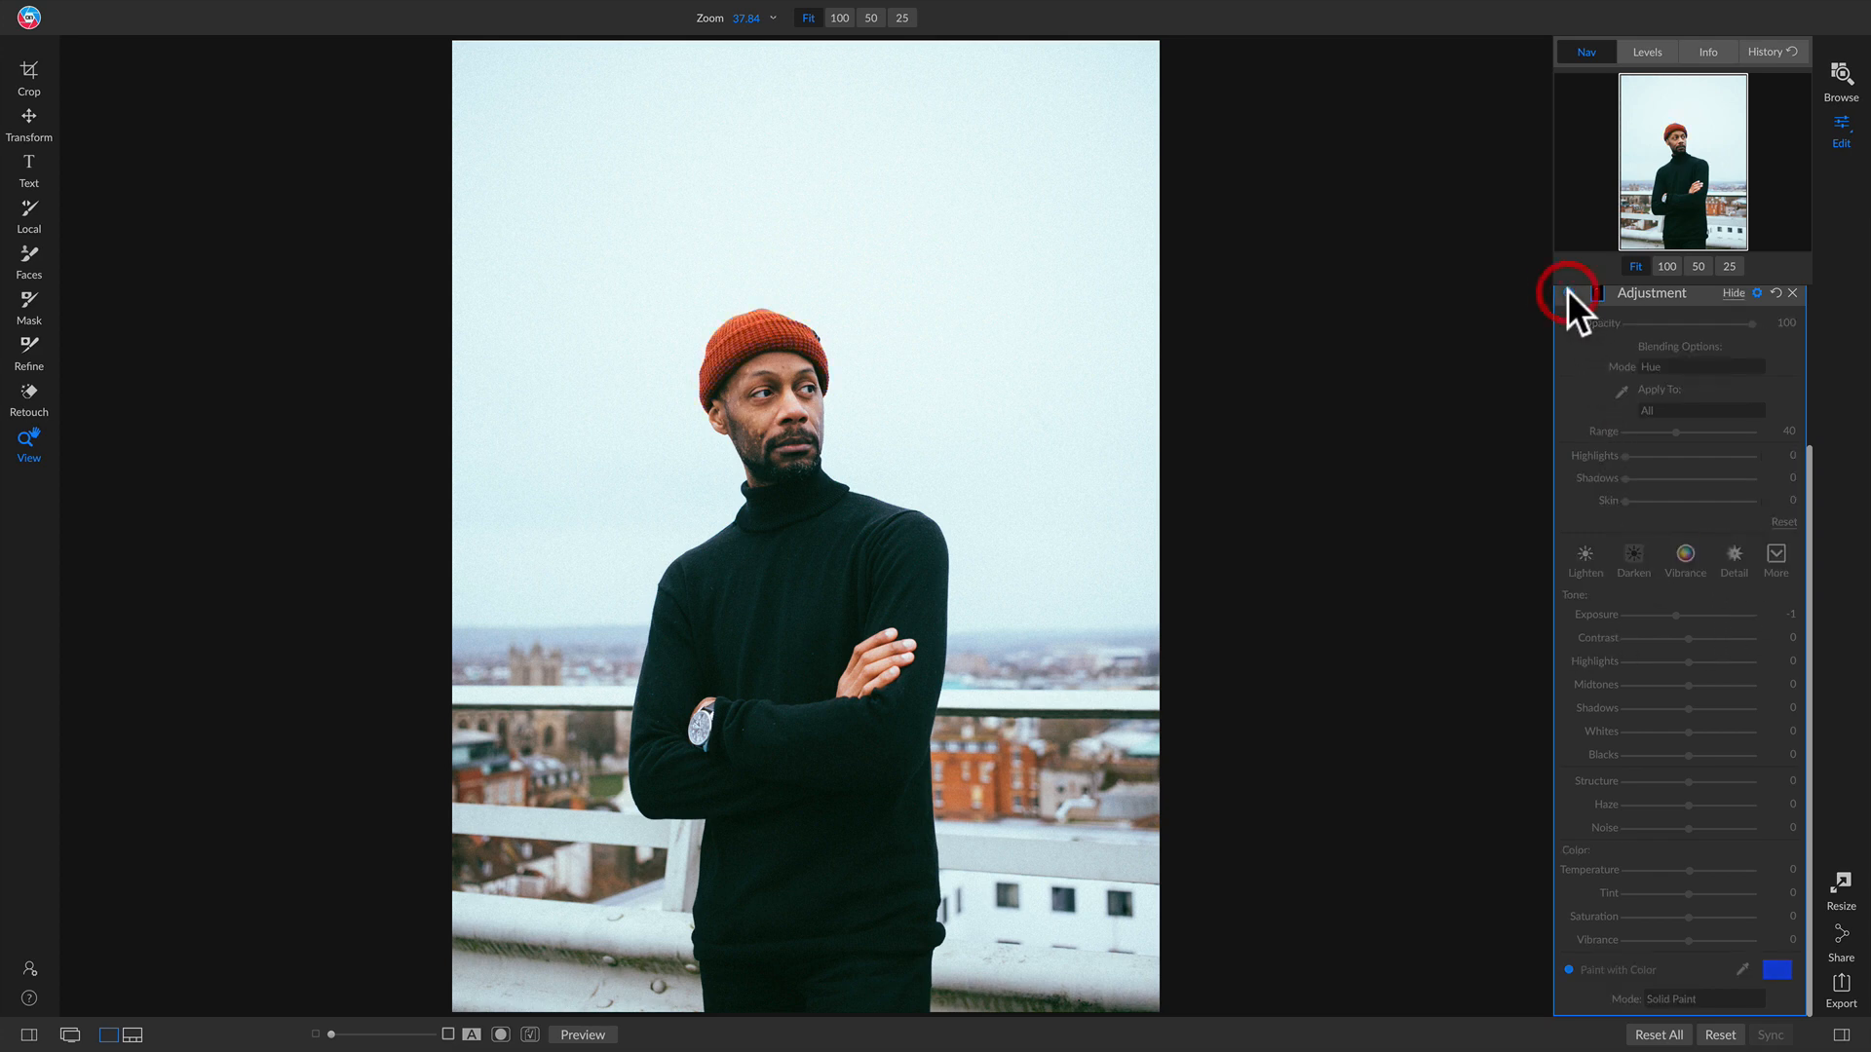
left_click(1567, 289)
left_click(1567, 290)
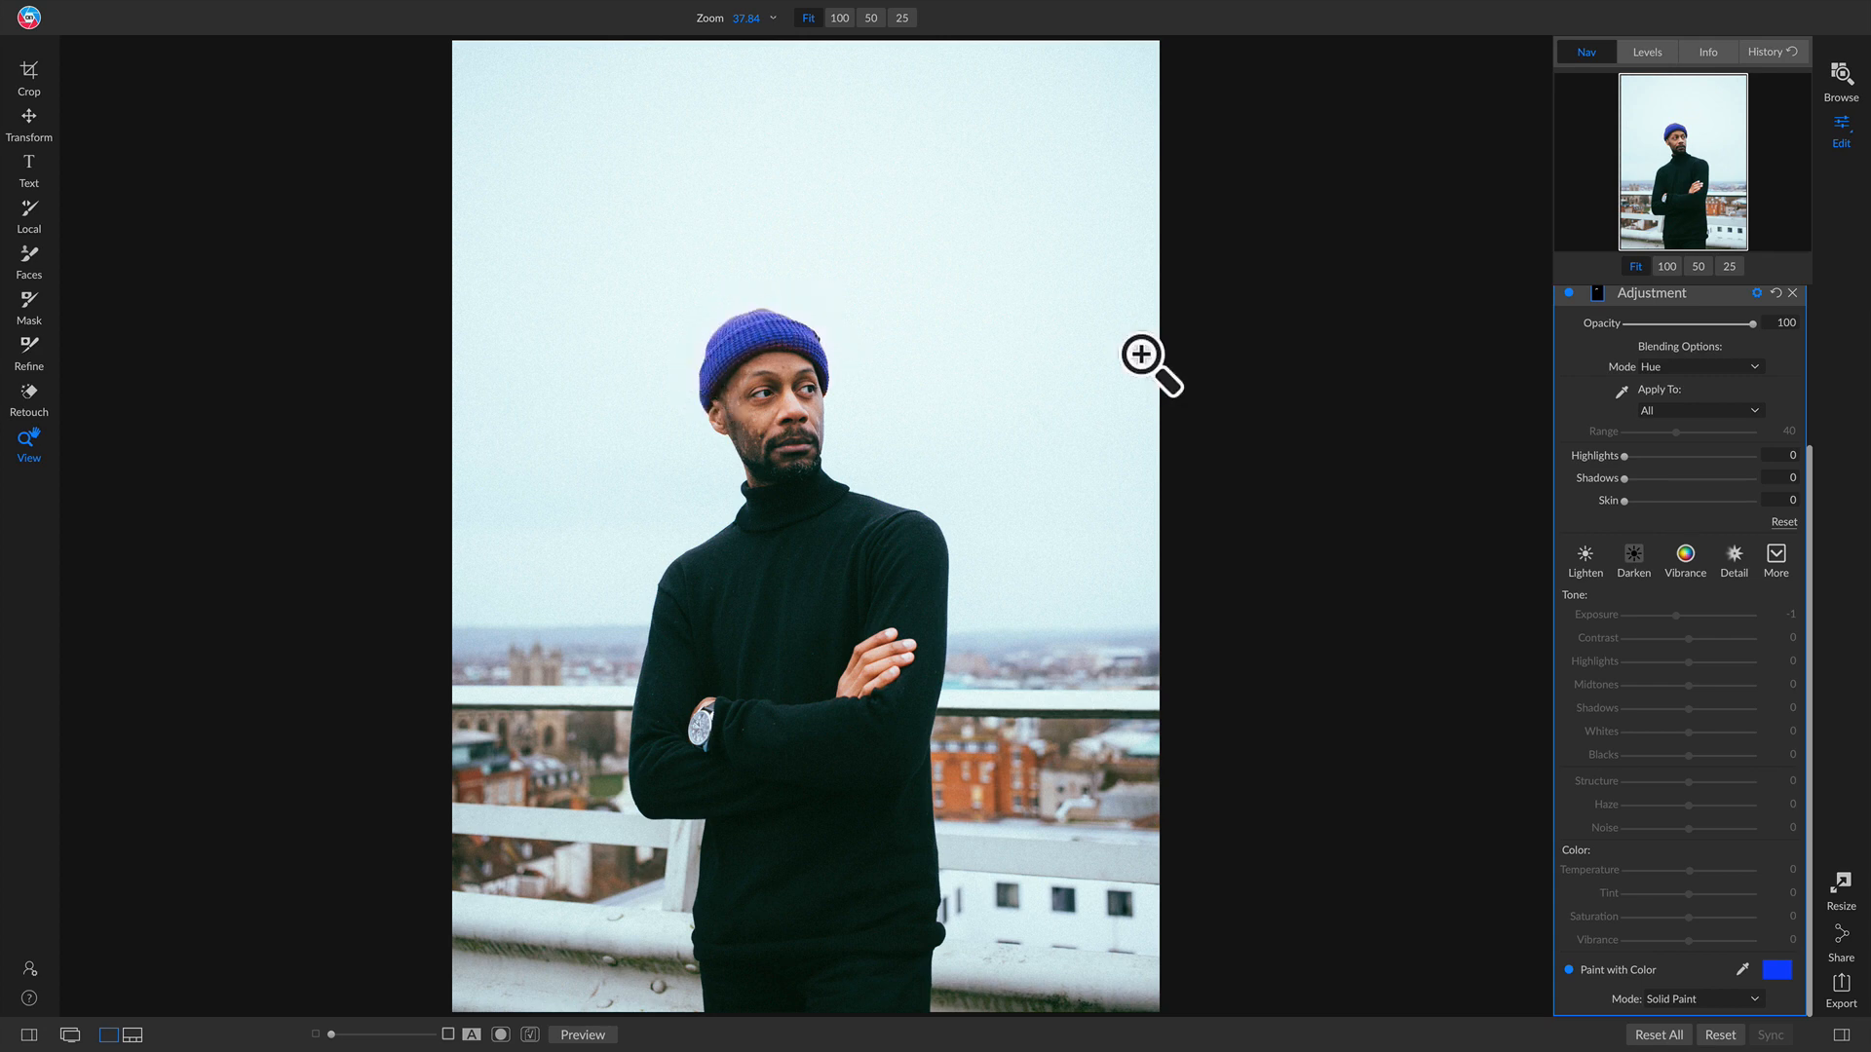
Step: On the orange-jumpsuit portrait, set the local adjustment's paint color to green
key("n")
left_click(1151, 943)
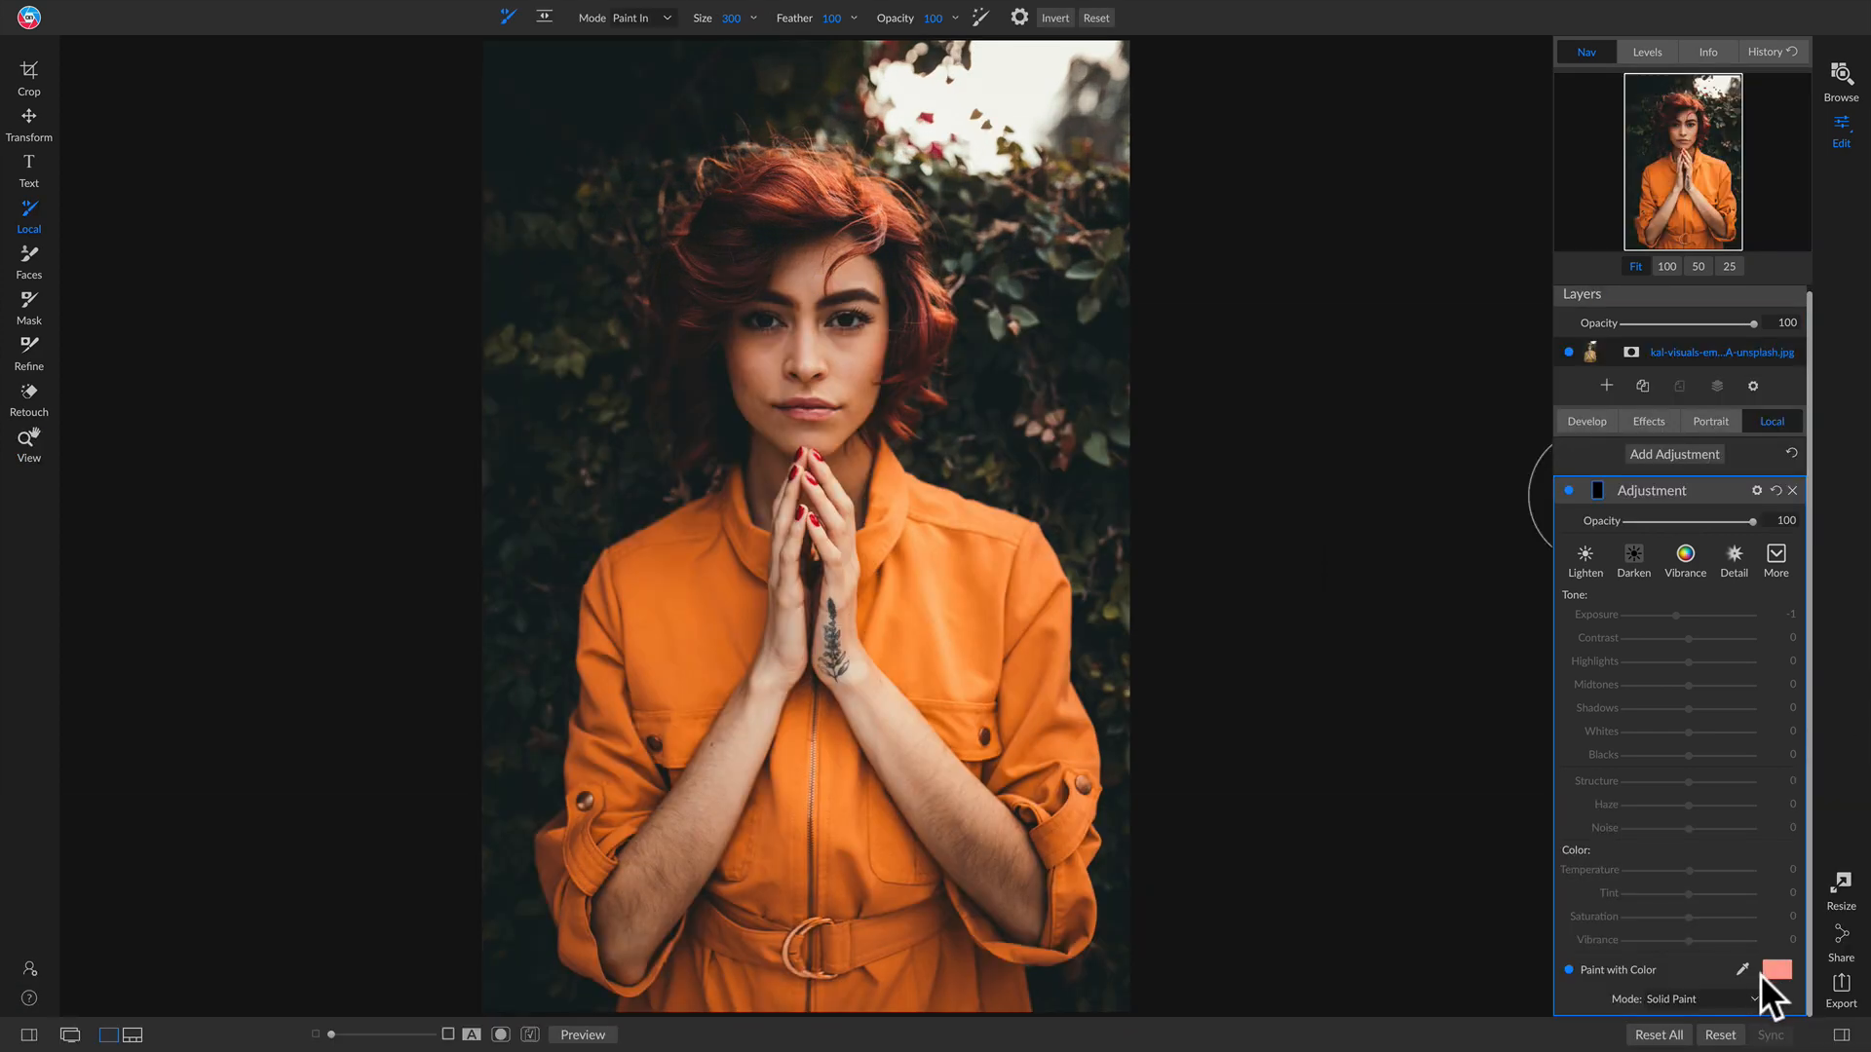
left_click(1777, 970)
left_click_drag(1267, 478, 1190, 394)
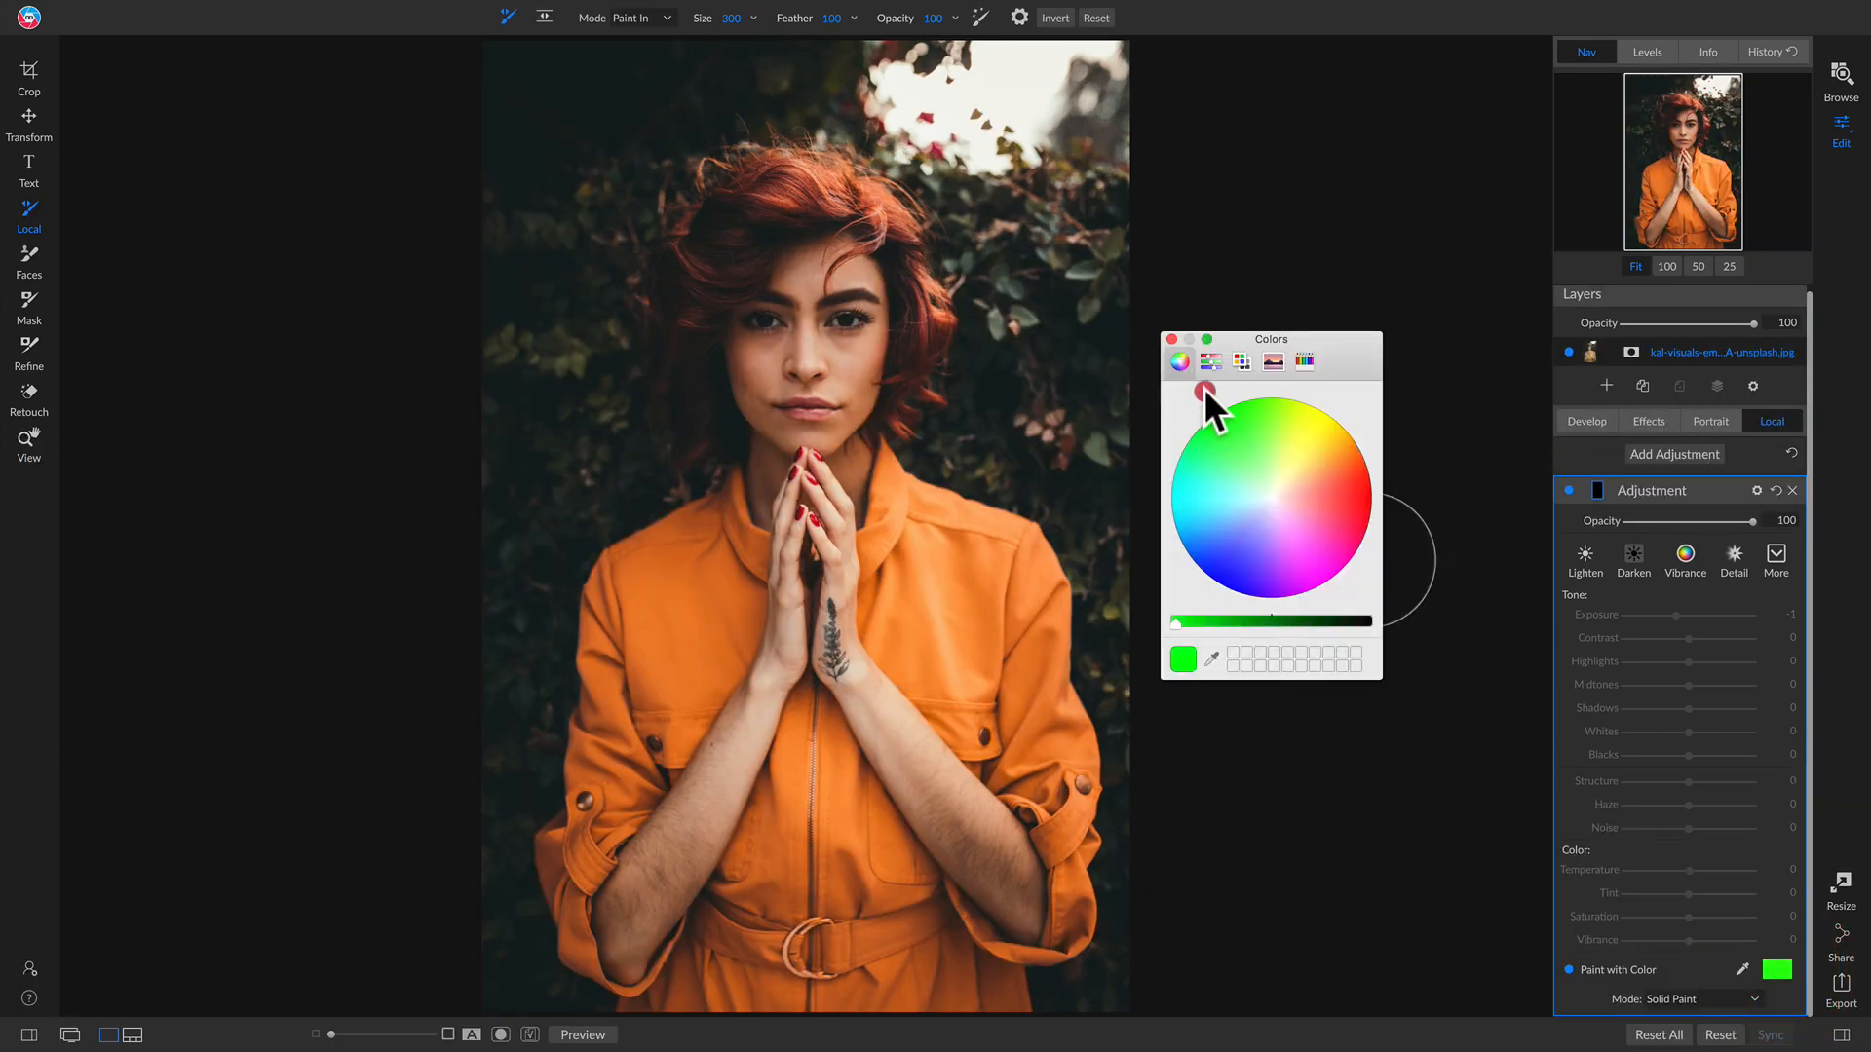
left_click(1171, 339)
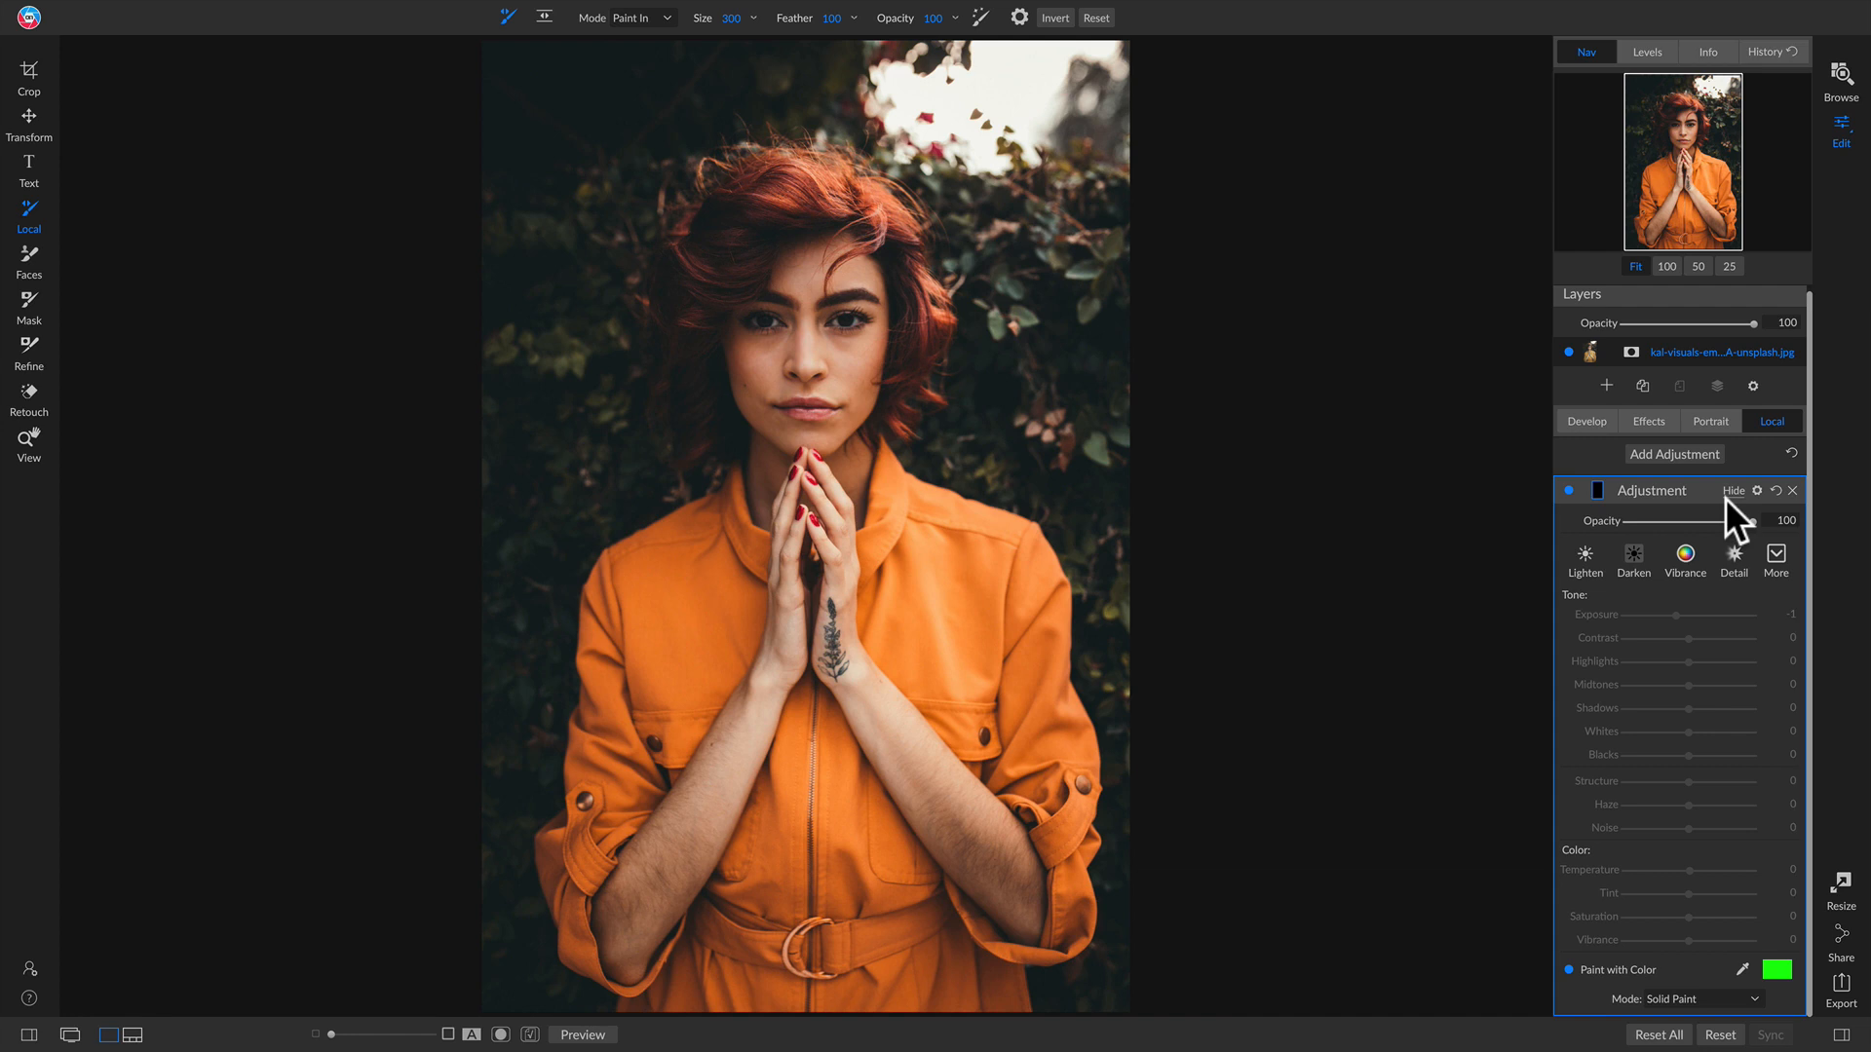
Step: Invert the adjustment's mask to fill the image and set its blend mode to Hue
left_click(1598, 489)
left_click(1659, 552)
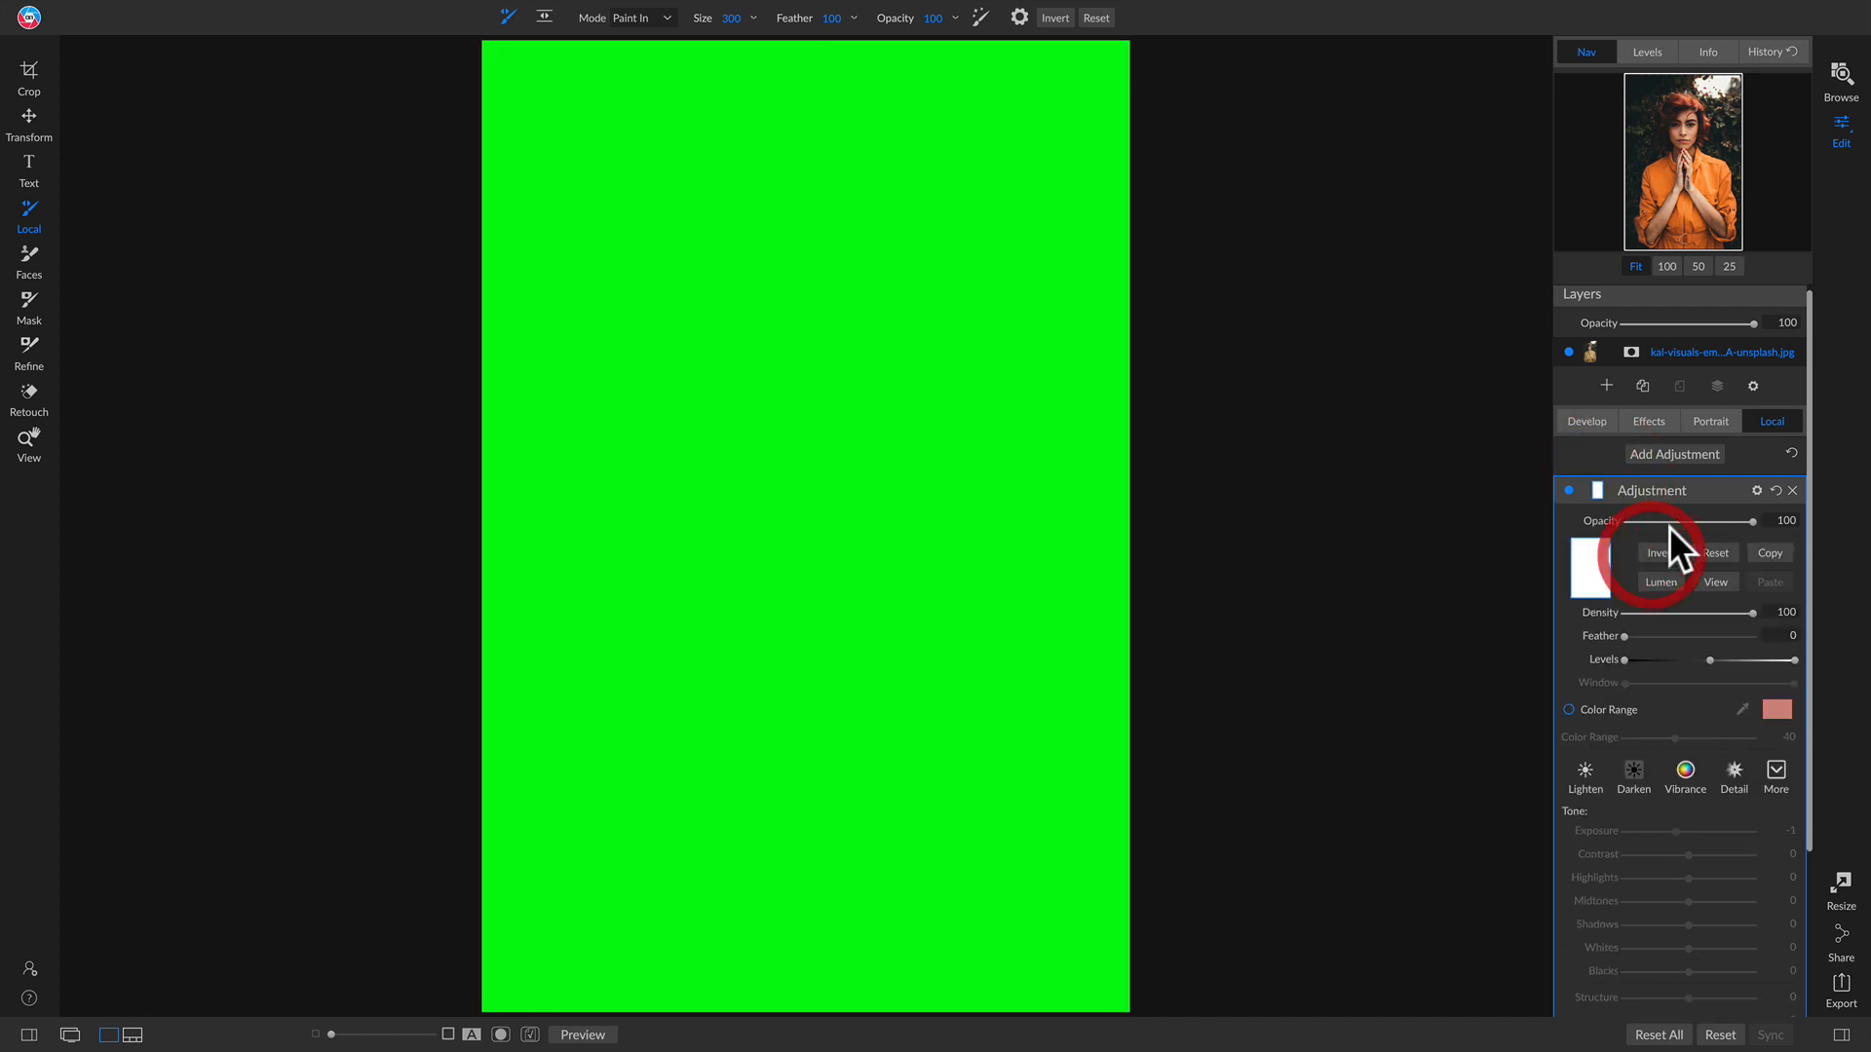
left_click(1755, 491)
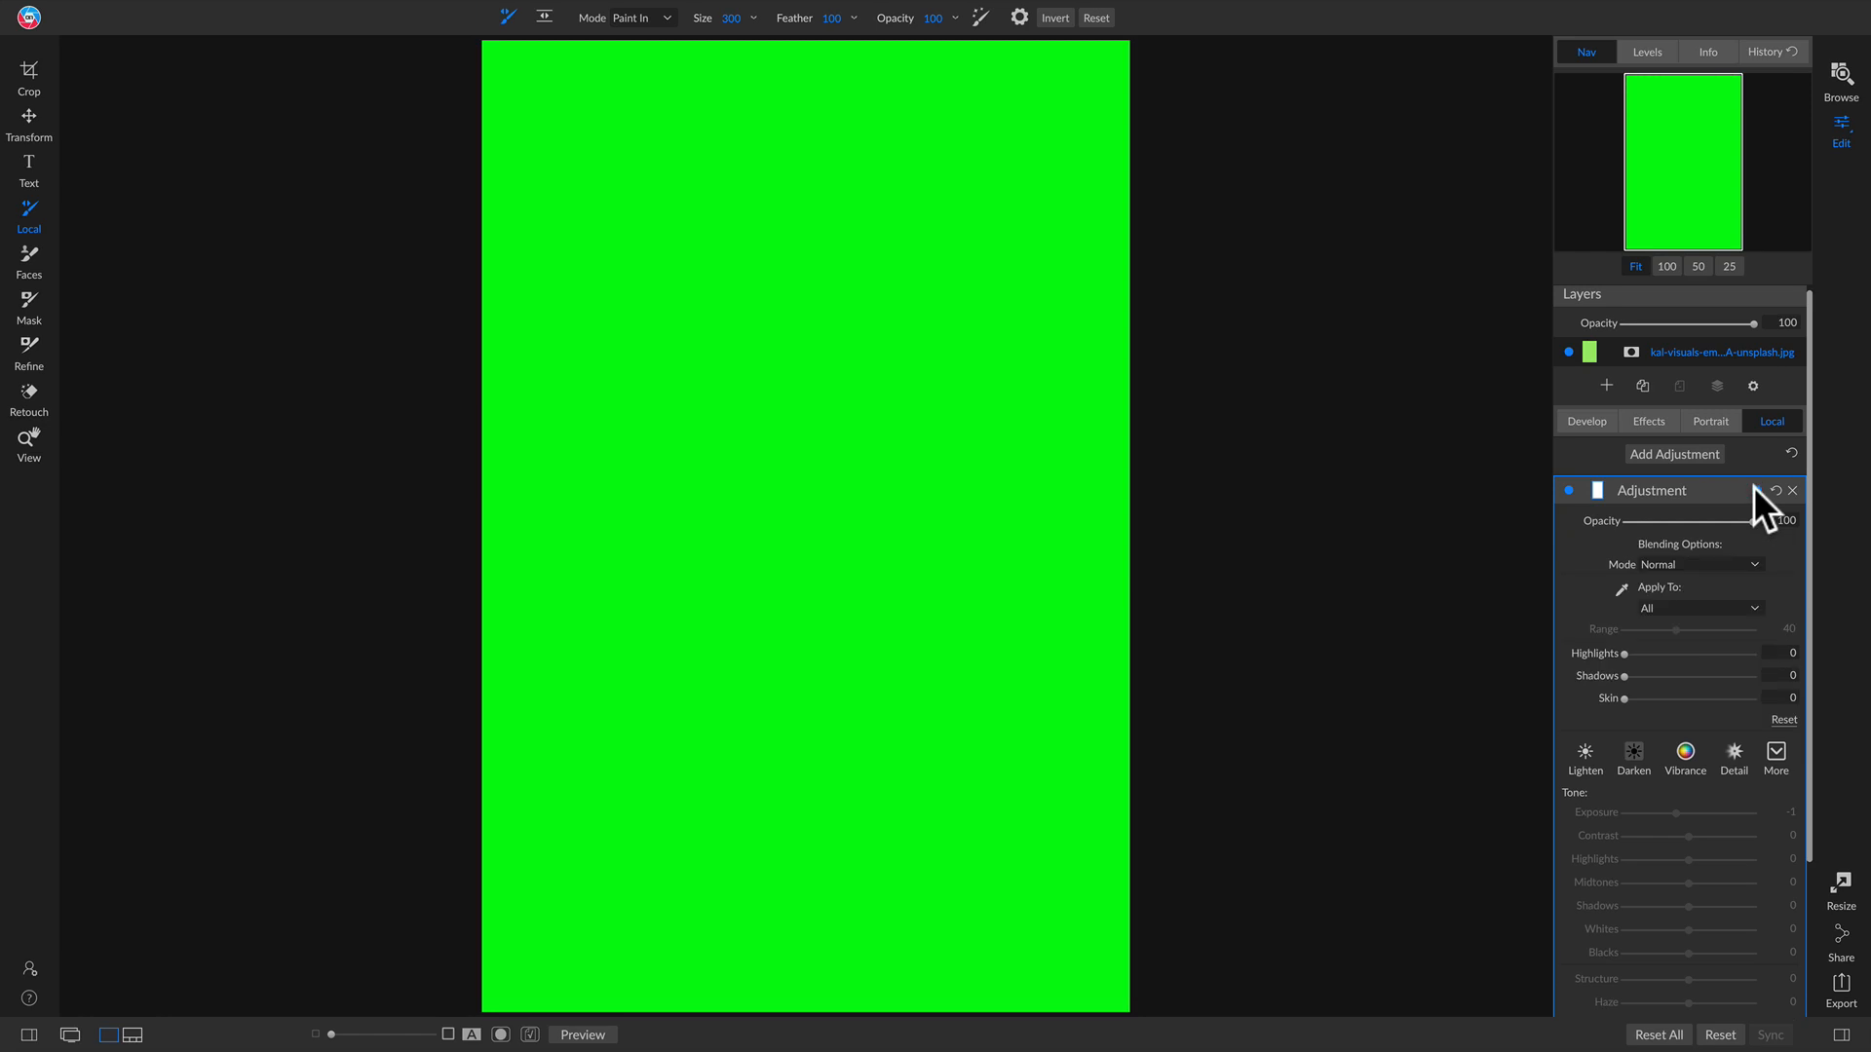
left_click(1692, 559)
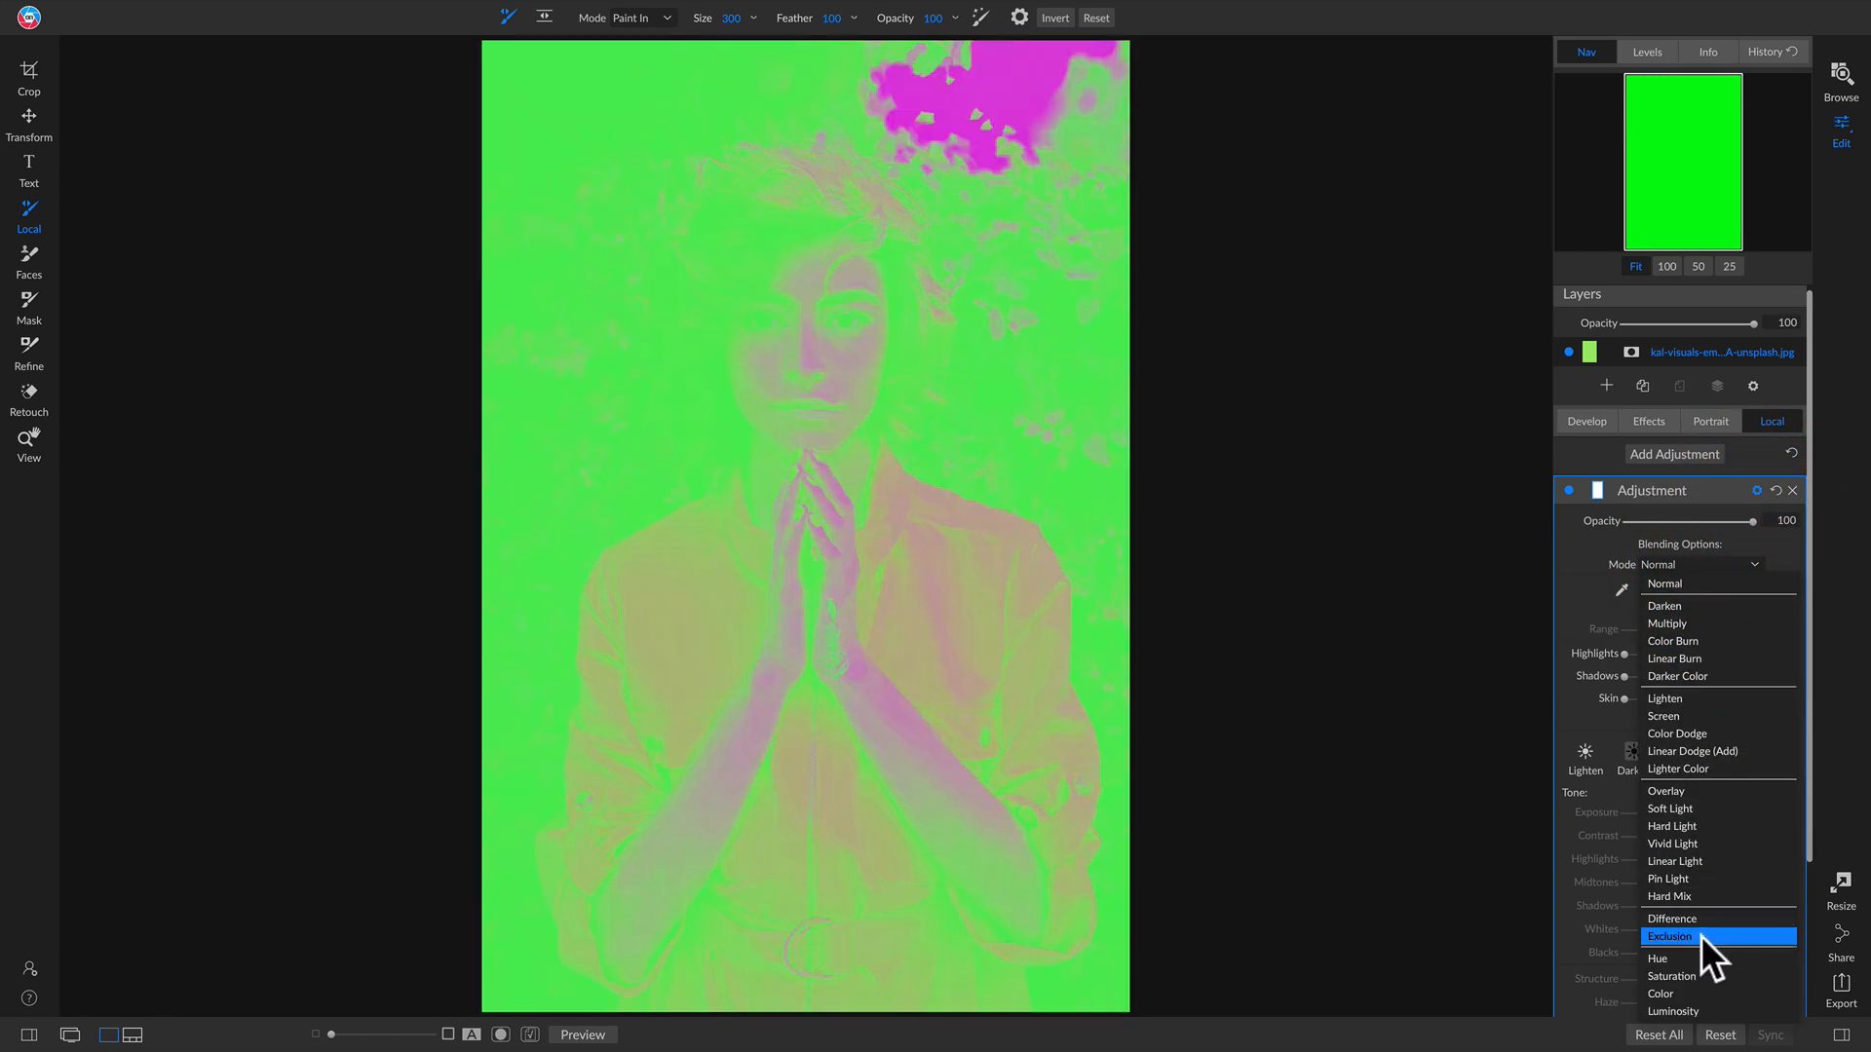
left_click(1694, 955)
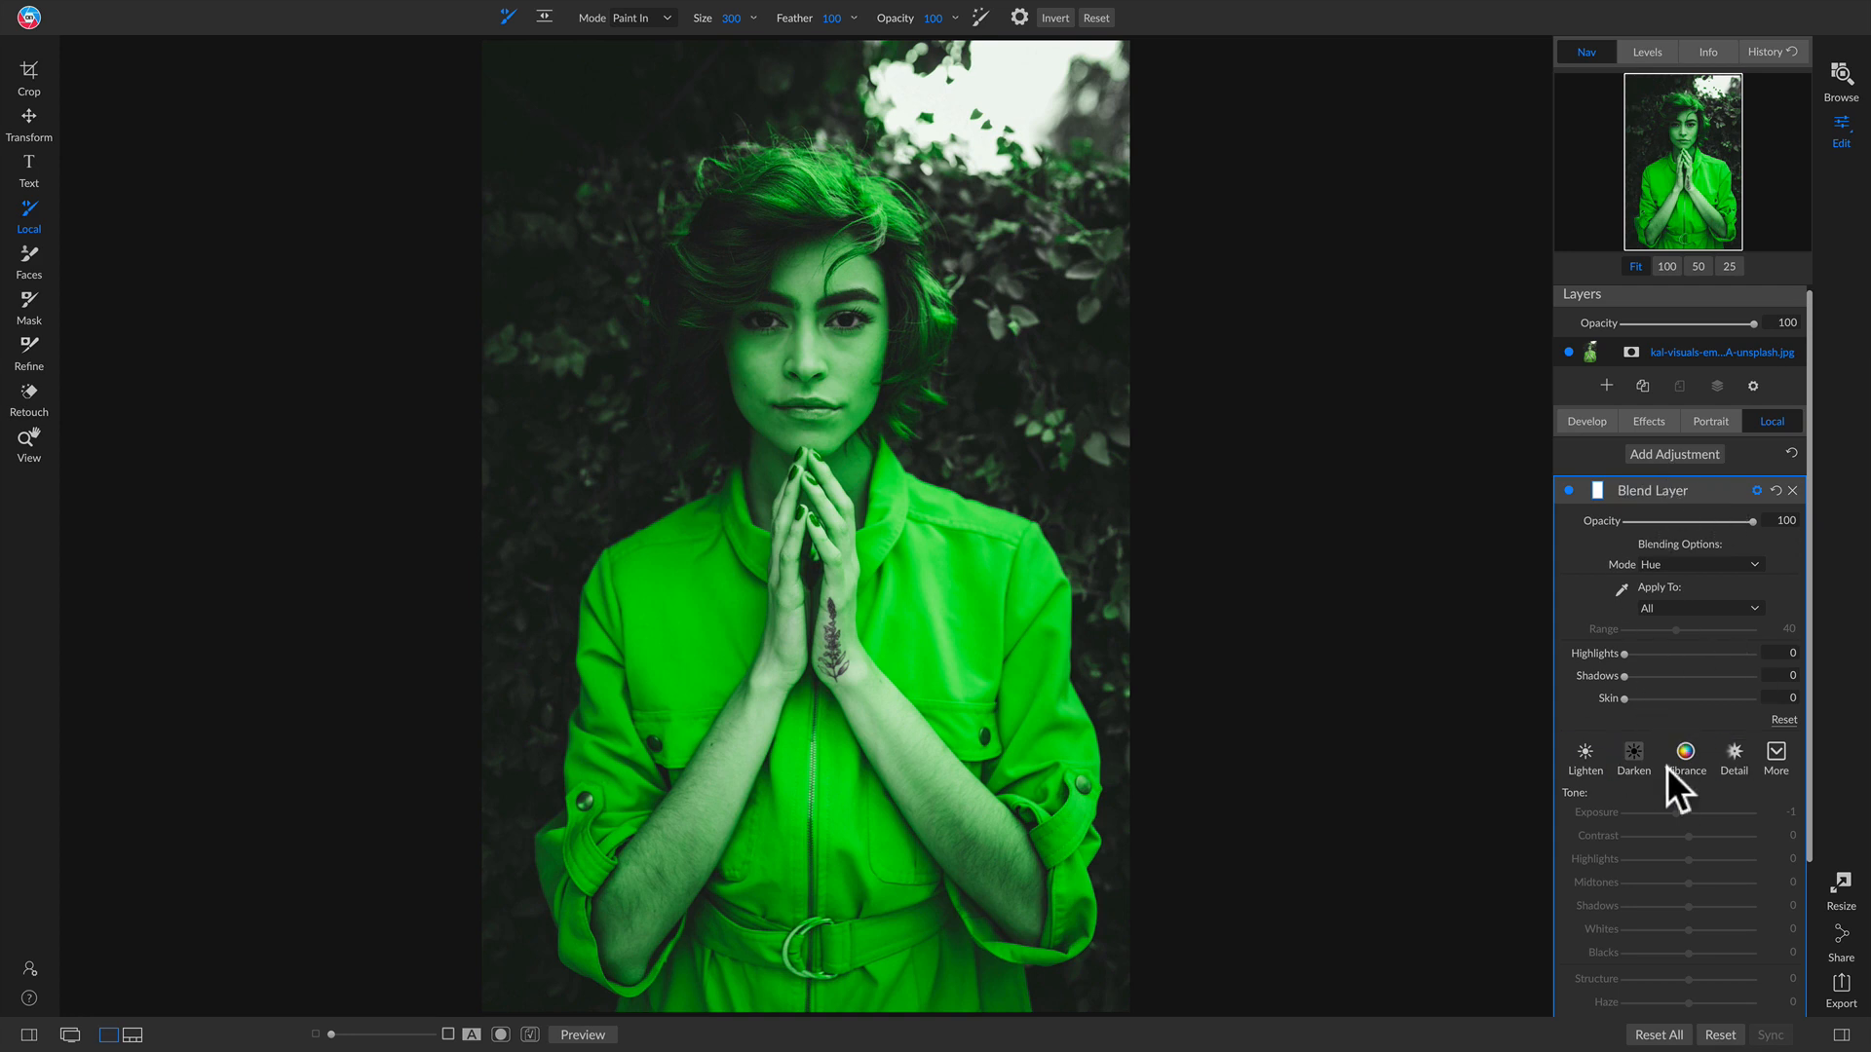
Step: Invert the blend layer's mask again to clear the green fill
scroll(1663, 965, "down", 3)
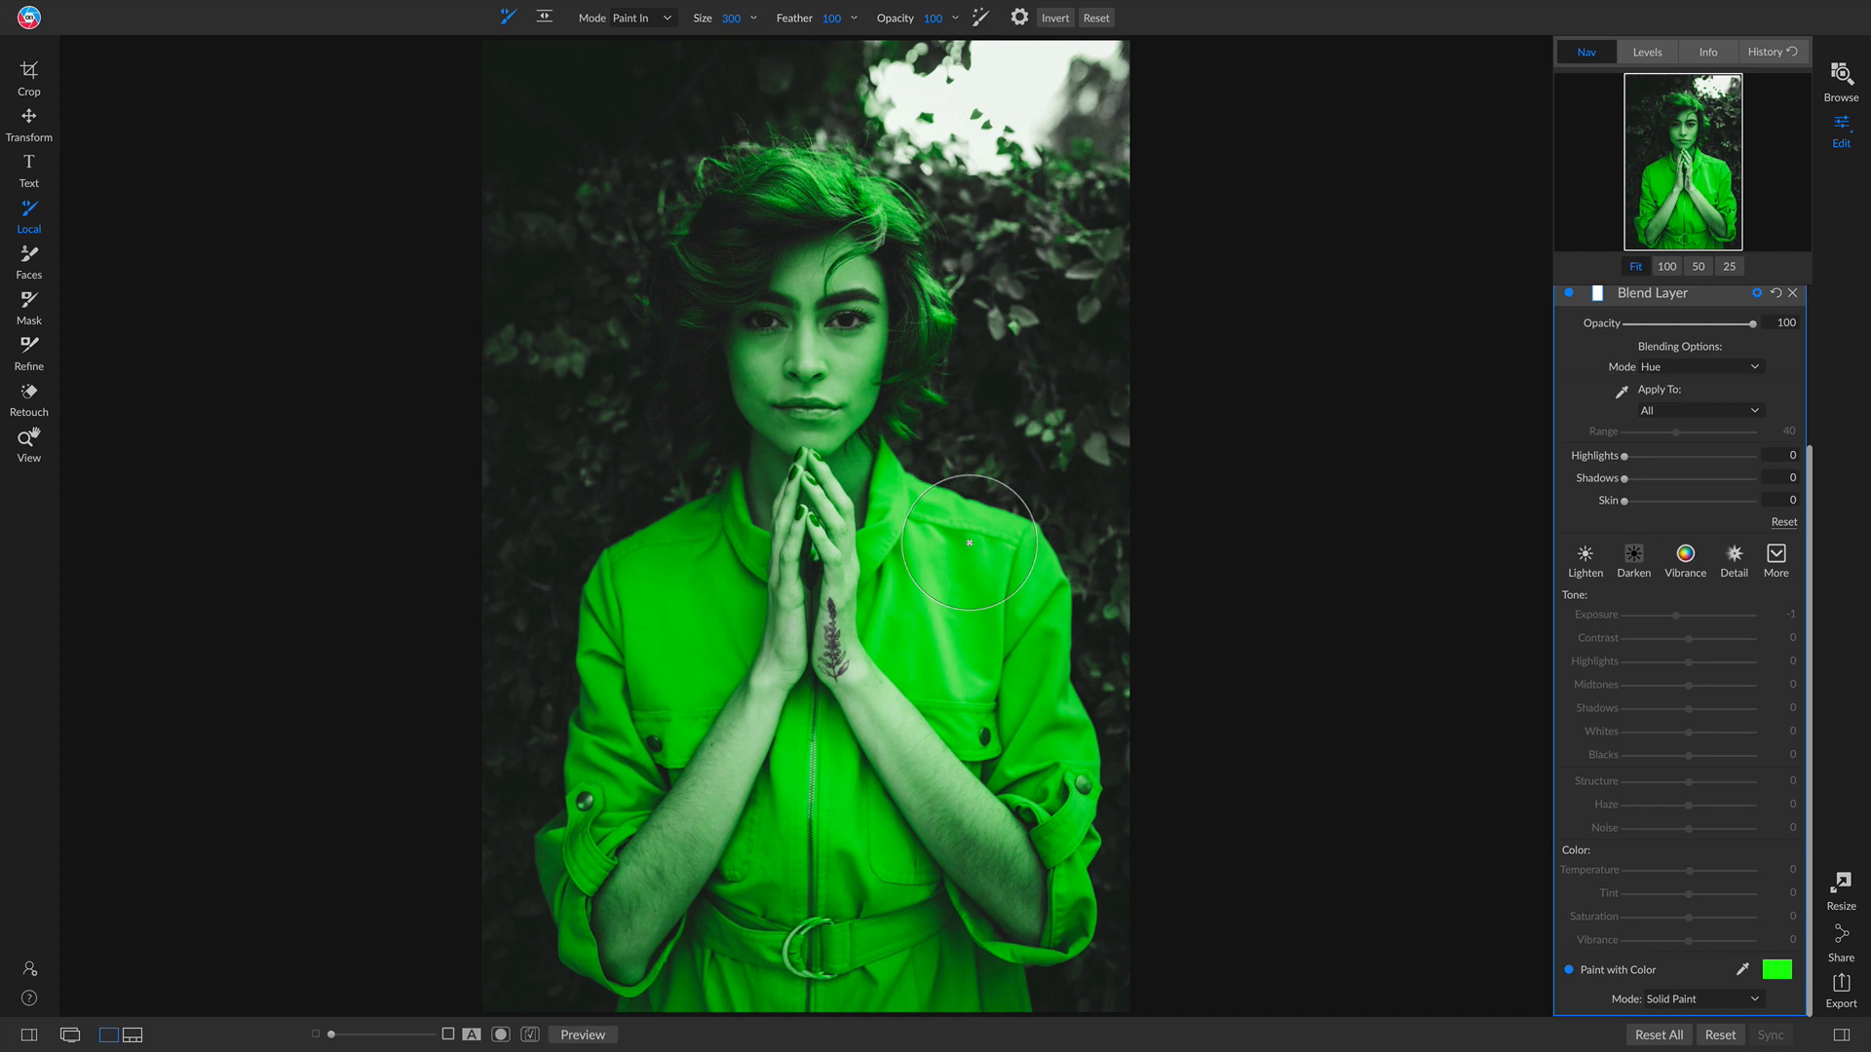
scroll(1681, 502, "up", 3)
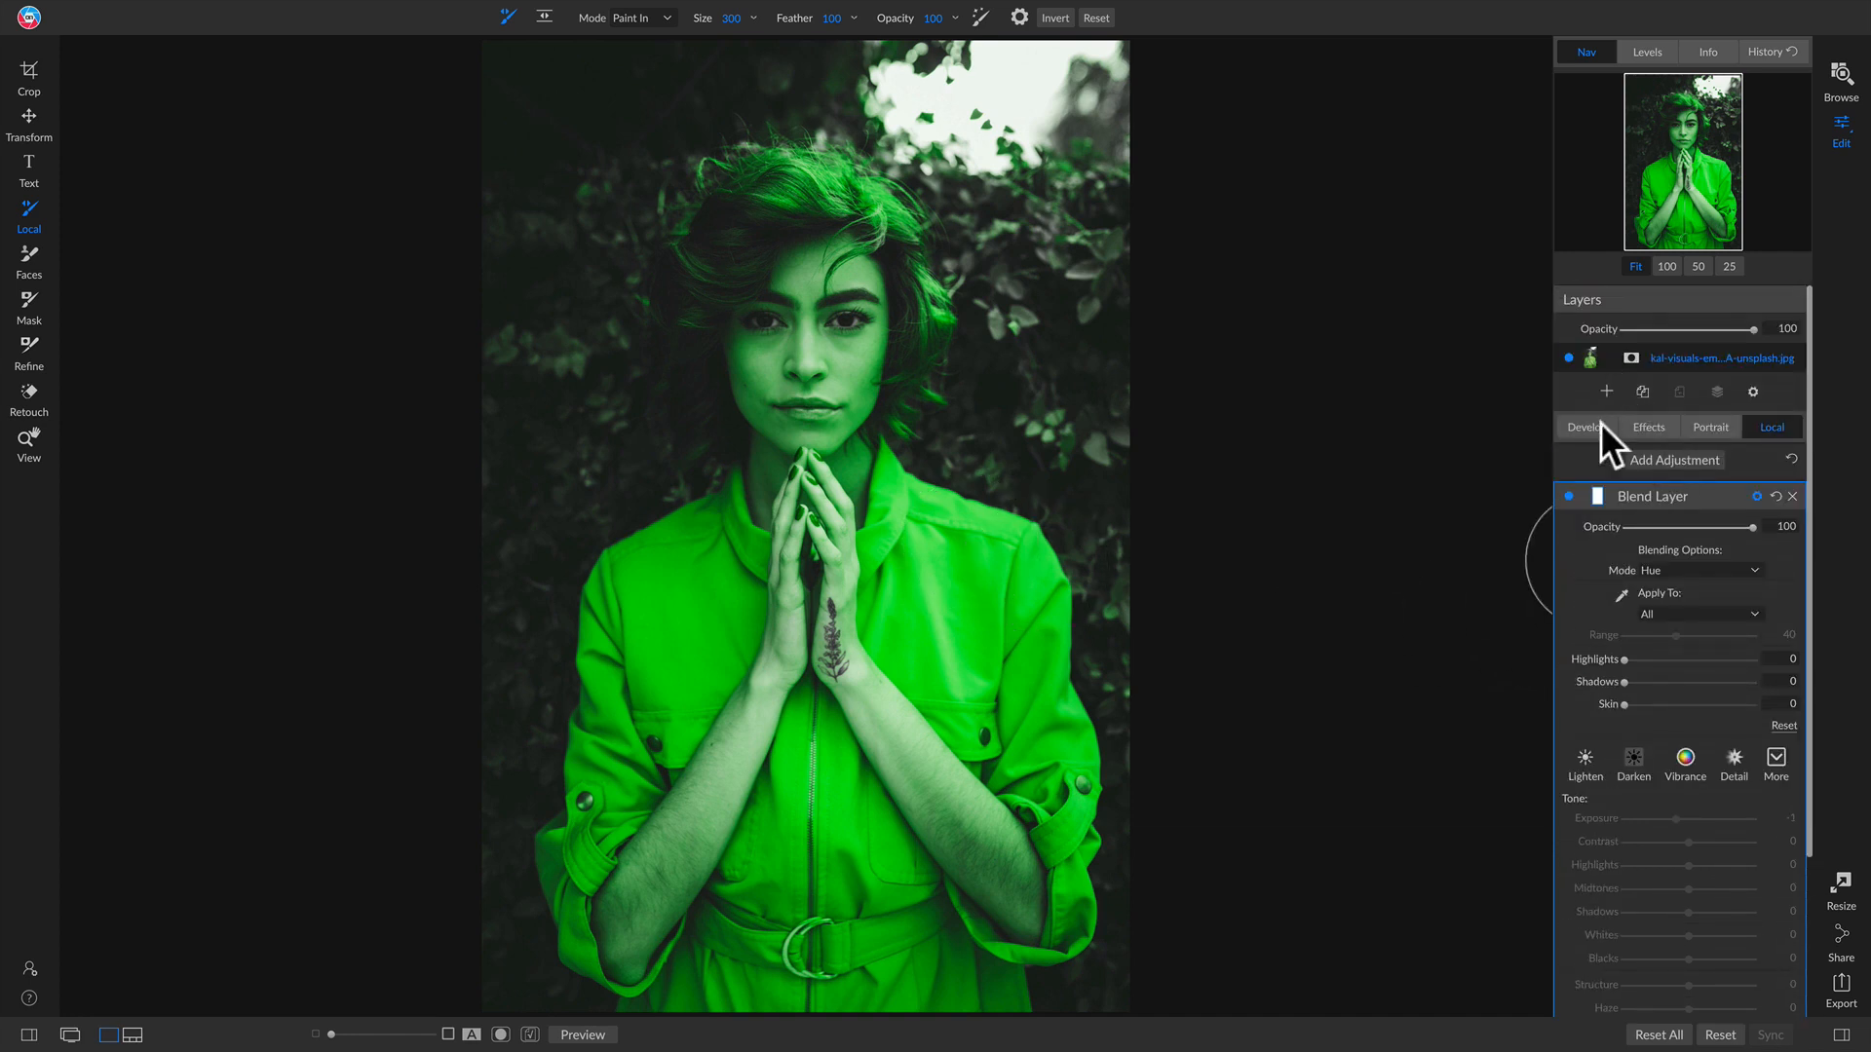
left_click(1598, 496)
left_click(1660, 556)
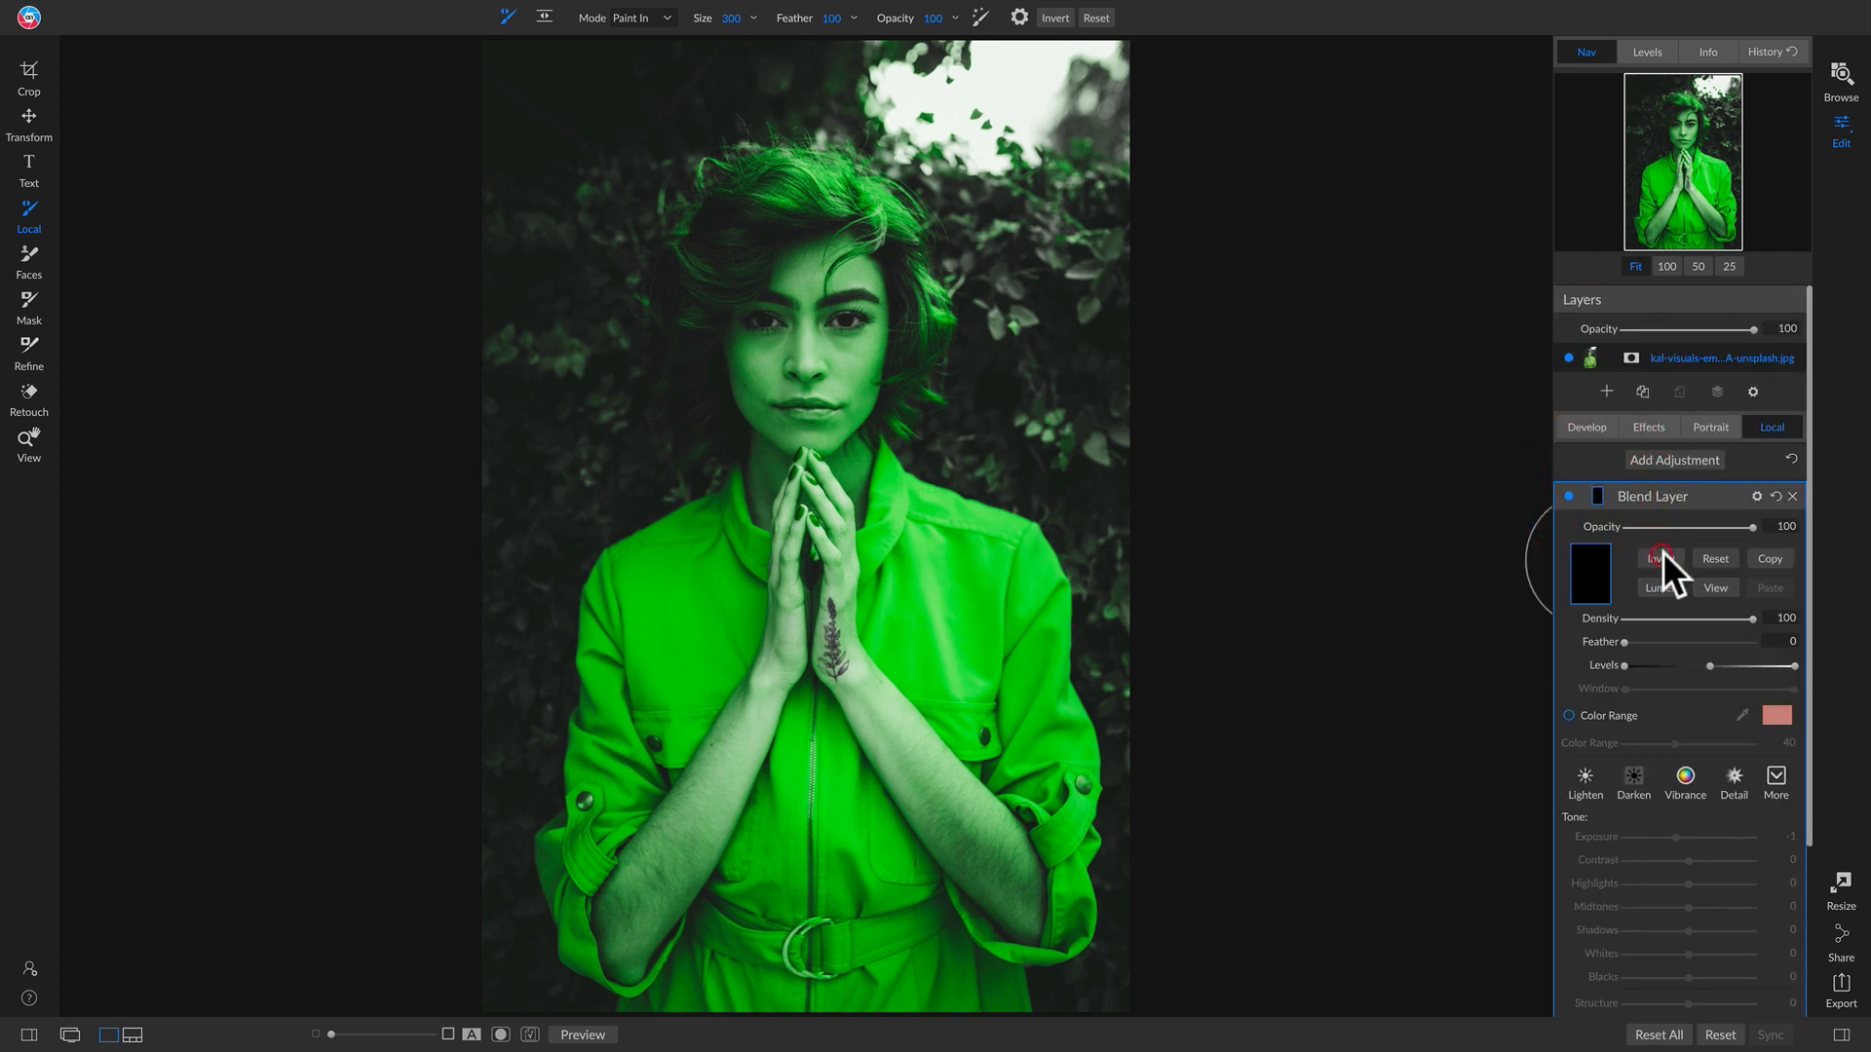
Step: Paint the green Hue adjustment over the orange jumpsuit
mouse_move(923, 519)
left_mouse_down()
mouse_move(1008, 575)
mouse_move(1038, 721)
mouse_move(1033, 643)
mouse_move(1096, 726)
mouse_move(1096, 789)
mouse_move(1072, 794)
mouse_move(1065, 843)
mouse_move(861, 592)
mouse_move(886, 438)
mouse_move(882, 487)
left_mouse_up()
key("bracketleft")
mouse_move(995, 619)
left_mouse_down()
mouse_move(945, 655)
mouse_move(933, 610)
mouse_move(1088, 935)
mouse_move(965, 962)
mouse_move(980, 985)
mouse_move(682, 987)
mouse_move(759, 984)
mouse_move(834, 789)
mouse_move(823, 737)
mouse_move(925, 929)
mouse_move(854, 889)
mouse_move(726, 892)
left_mouse_up()
key("bracketright")
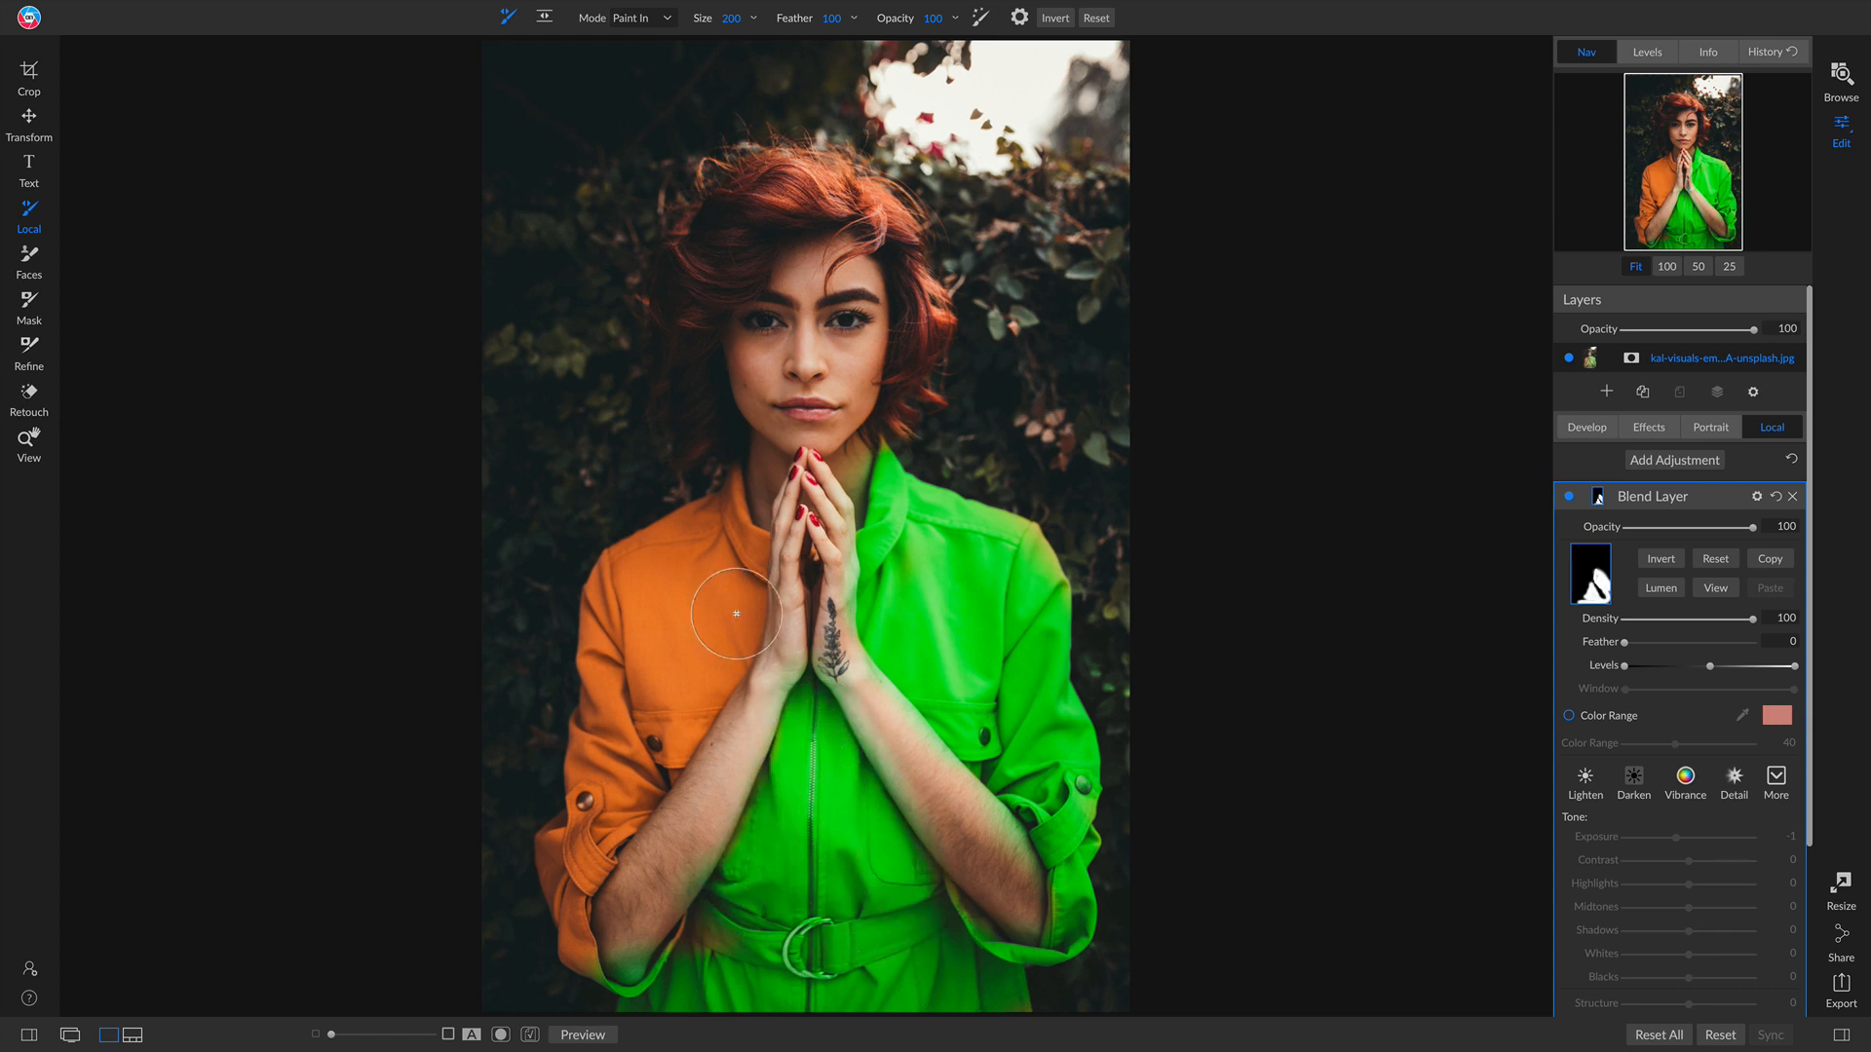
mouse_move(702, 561)
left_mouse_down()
mouse_move(587, 631)
mouse_move(541, 890)
mouse_move(635, 757)
mouse_move(693, 576)
mouse_move(734, 578)
mouse_move(733, 605)
mouse_move(639, 758)
mouse_move(722, 664)
mouse_move(732, 583)
mouse_move(675, 704)
mouse_move(532, 884)
left_mouse_up()
Step: Paint out the green from the hands and forearms with a 100-size brush
mouse_move(598, 1011)
left_mouse_down()
mouse_move(605, 939)
mouse_move(576, 897)
mouse_move(585, 999)
left_mouse_up()
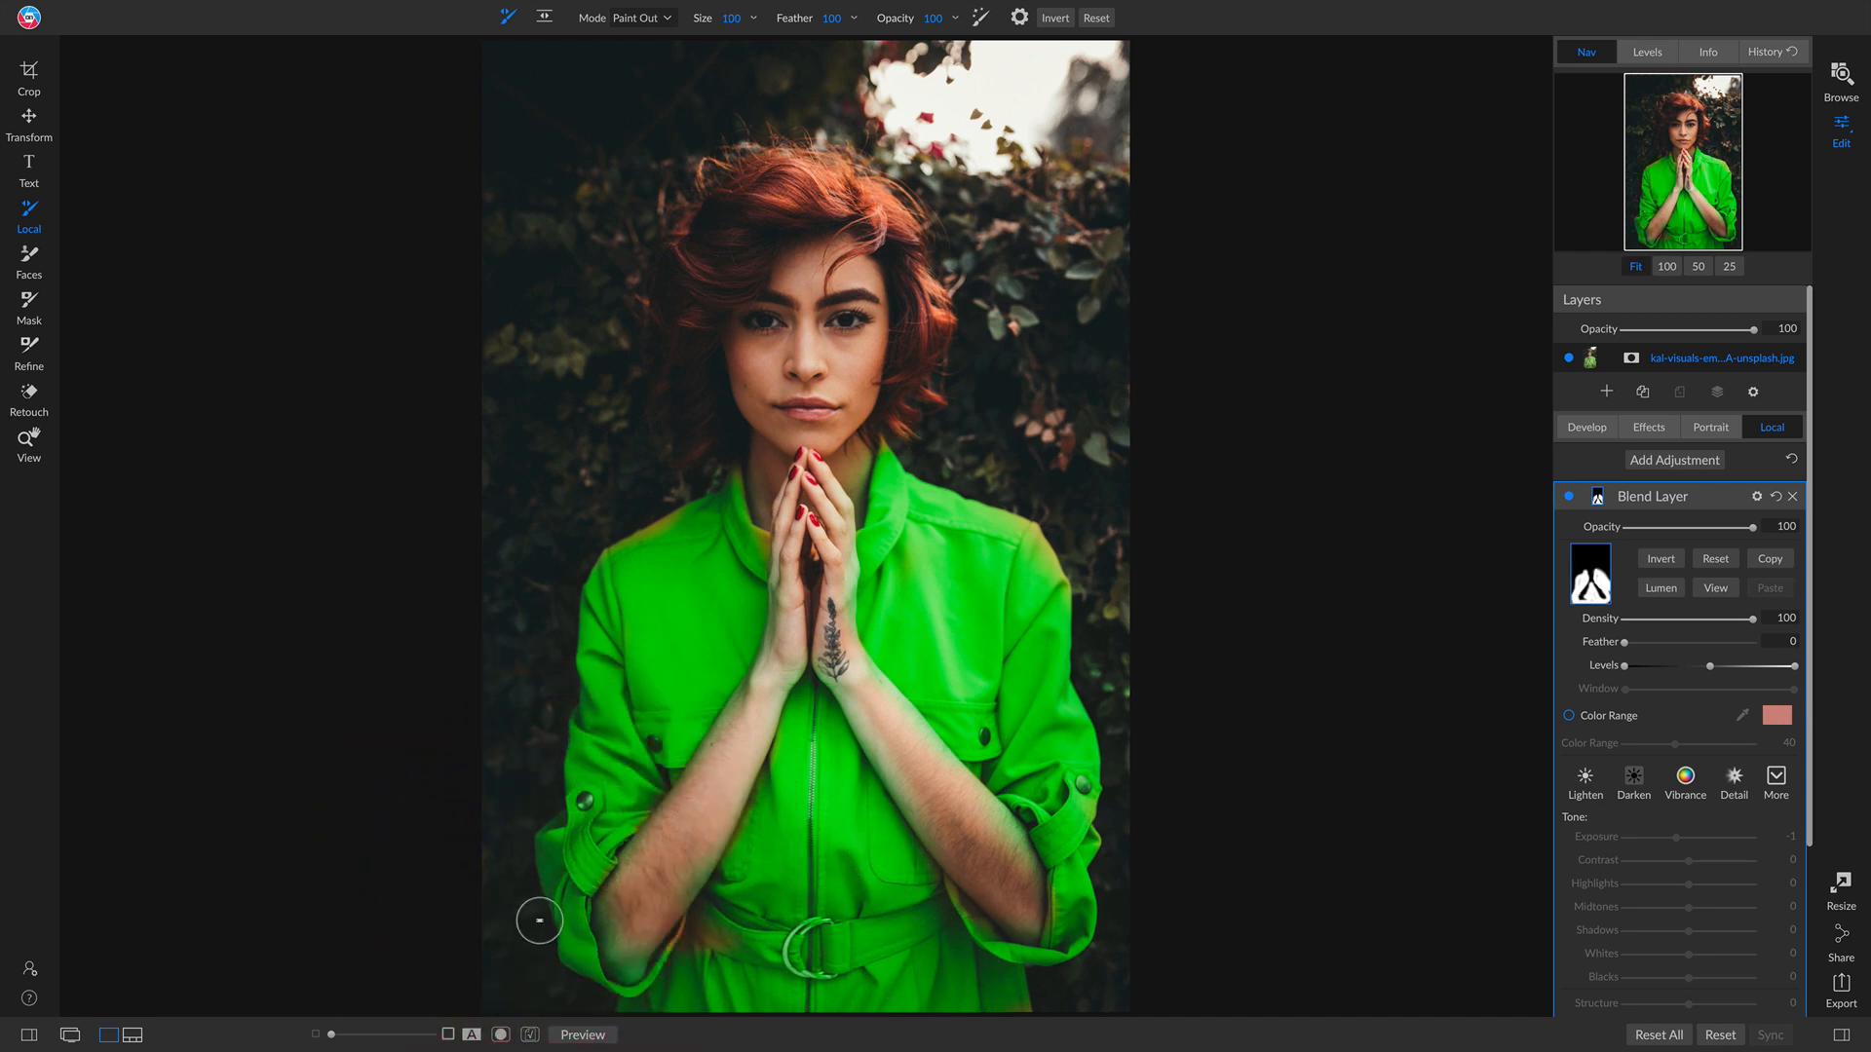
left_click_drag(631, 960, 647, 926)
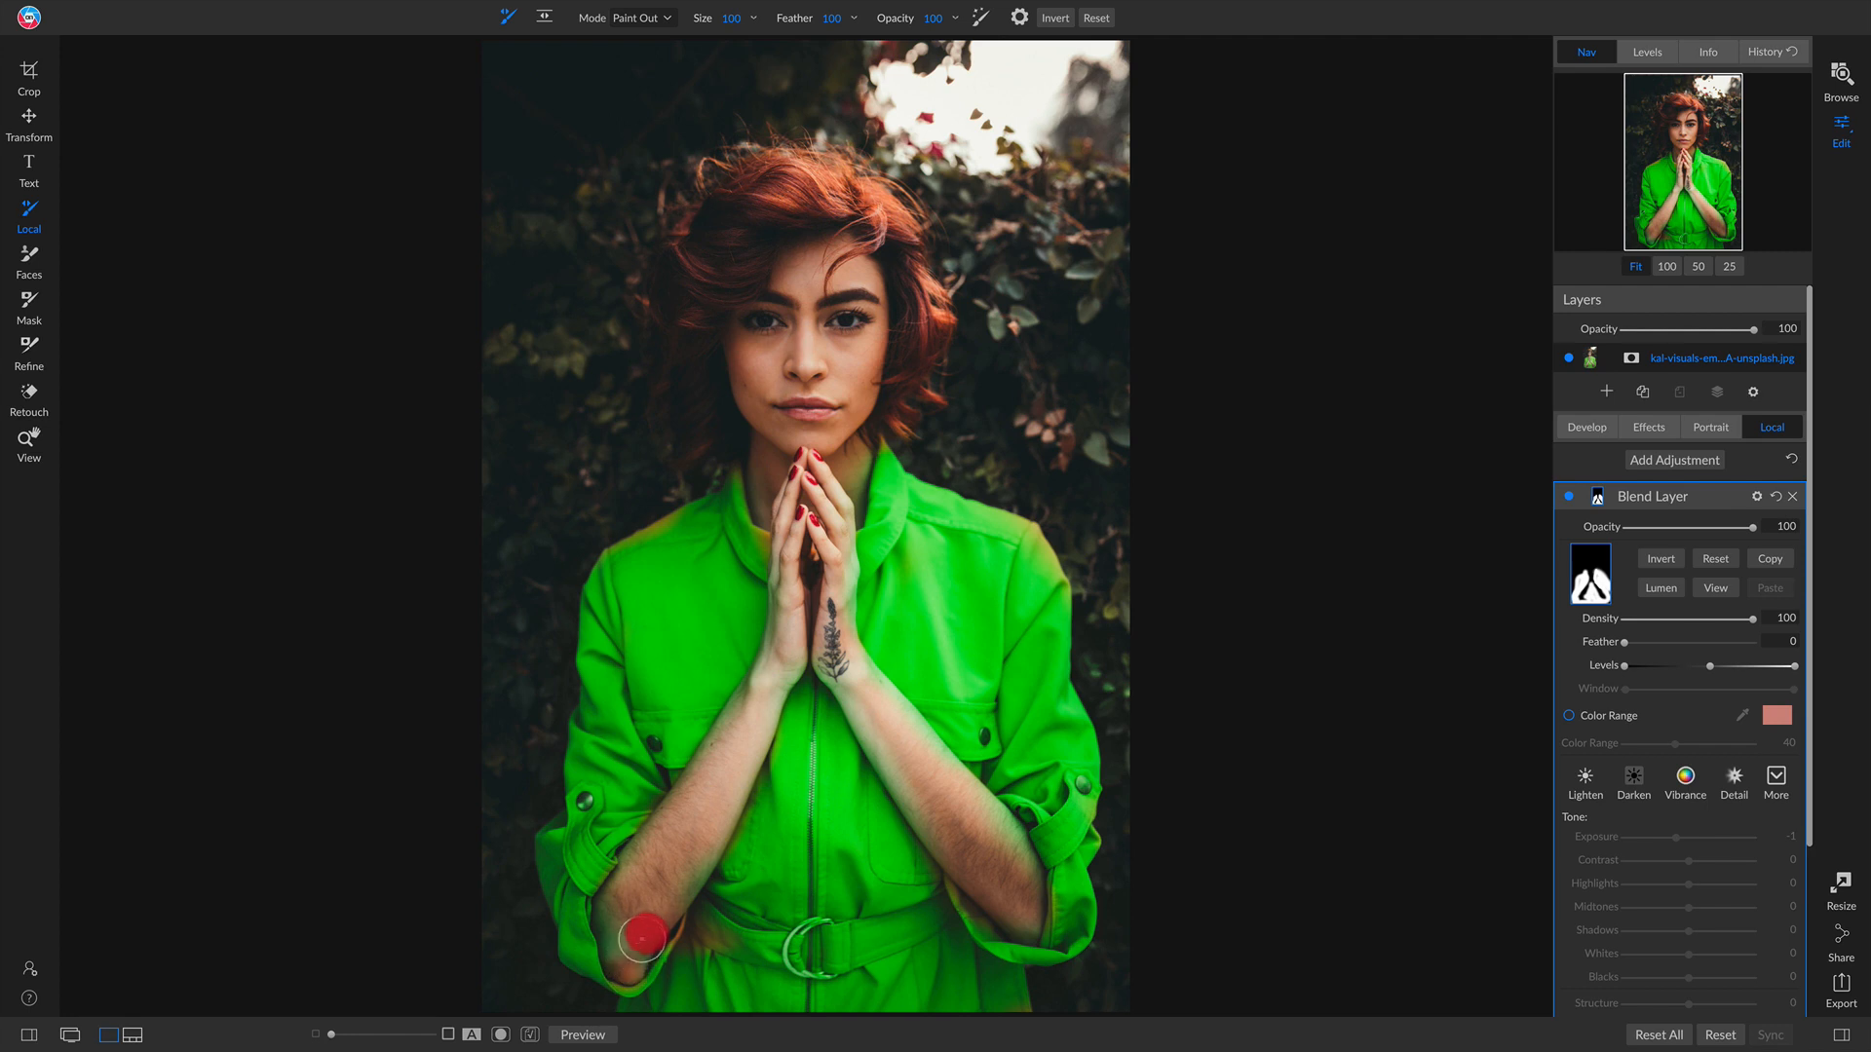
mouse_move(945, 804)
left_mouse_down()
mouse_move(982, 896)
mouse_move(1023, 915)
mouse_move(921, 765)
left_mouse_up()
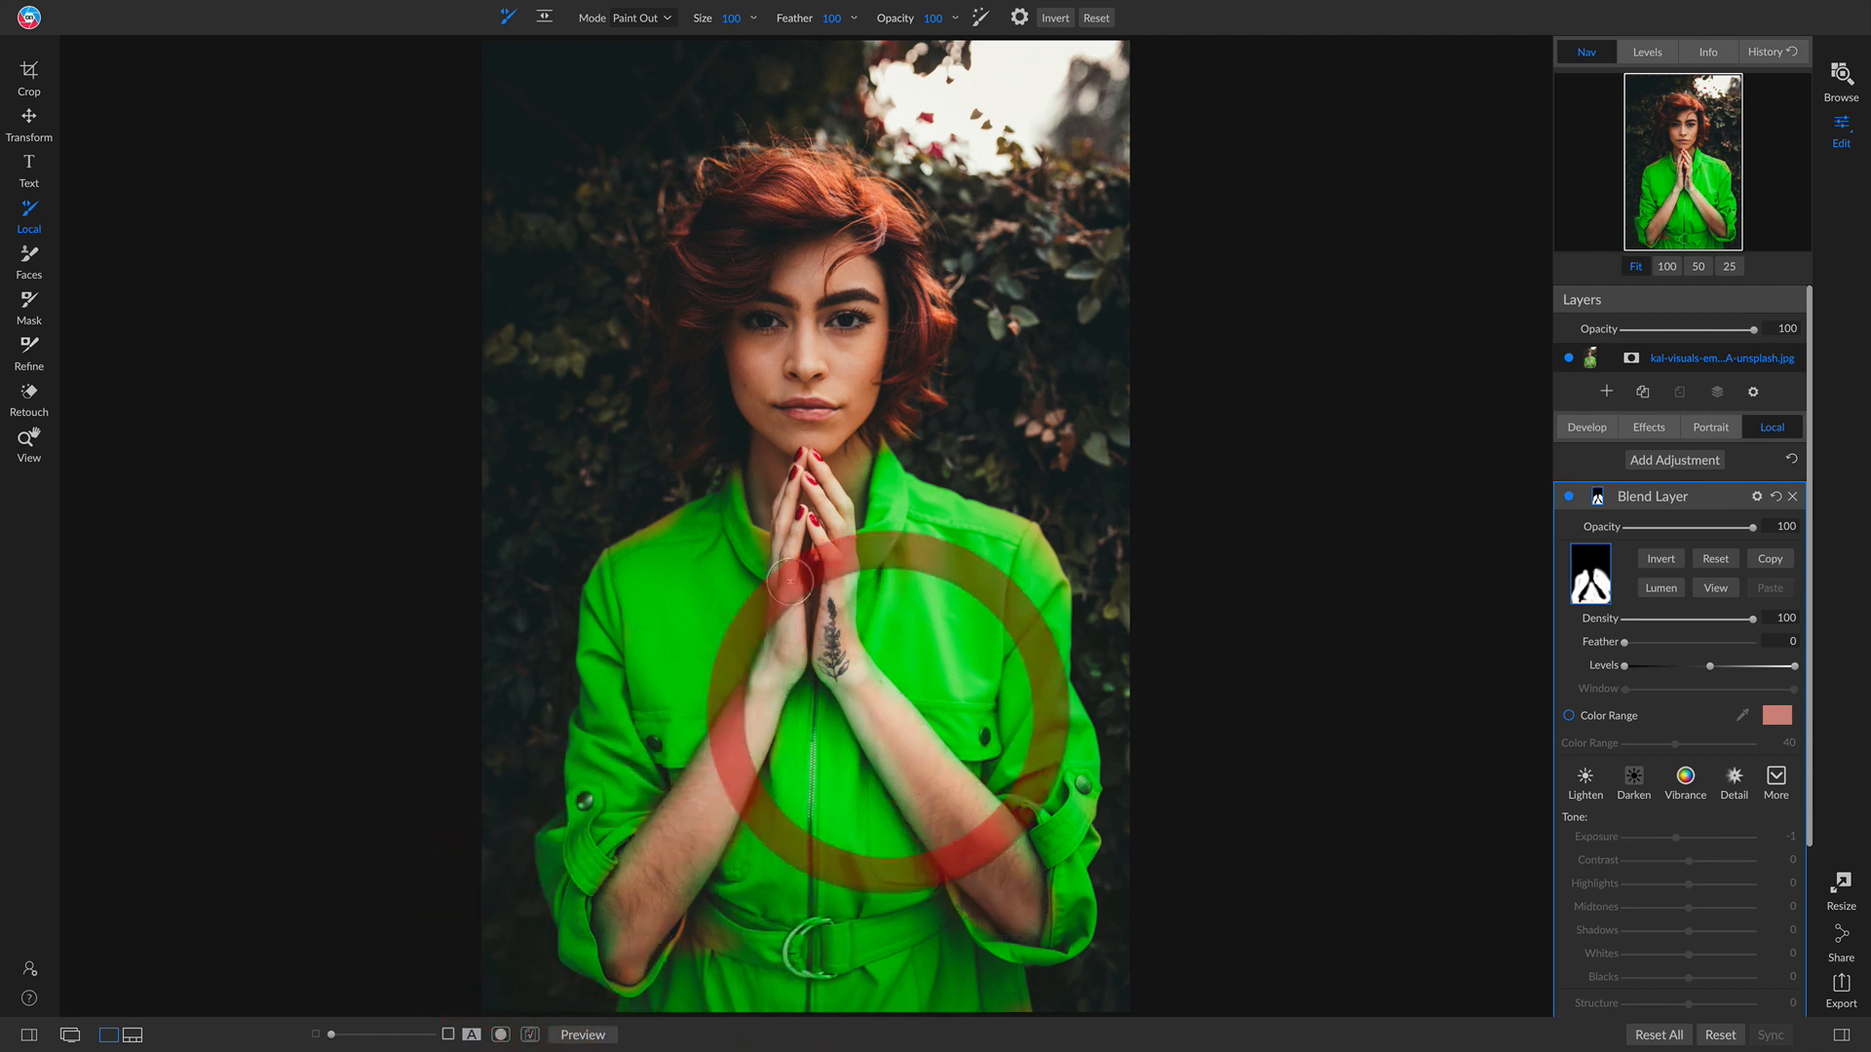
mouse_move(804, 602)
left_mouse_down()
mouse_move(805, 647)
mouse_move(831, 669)
mouse_move(825, 600)
left_mouse_up()
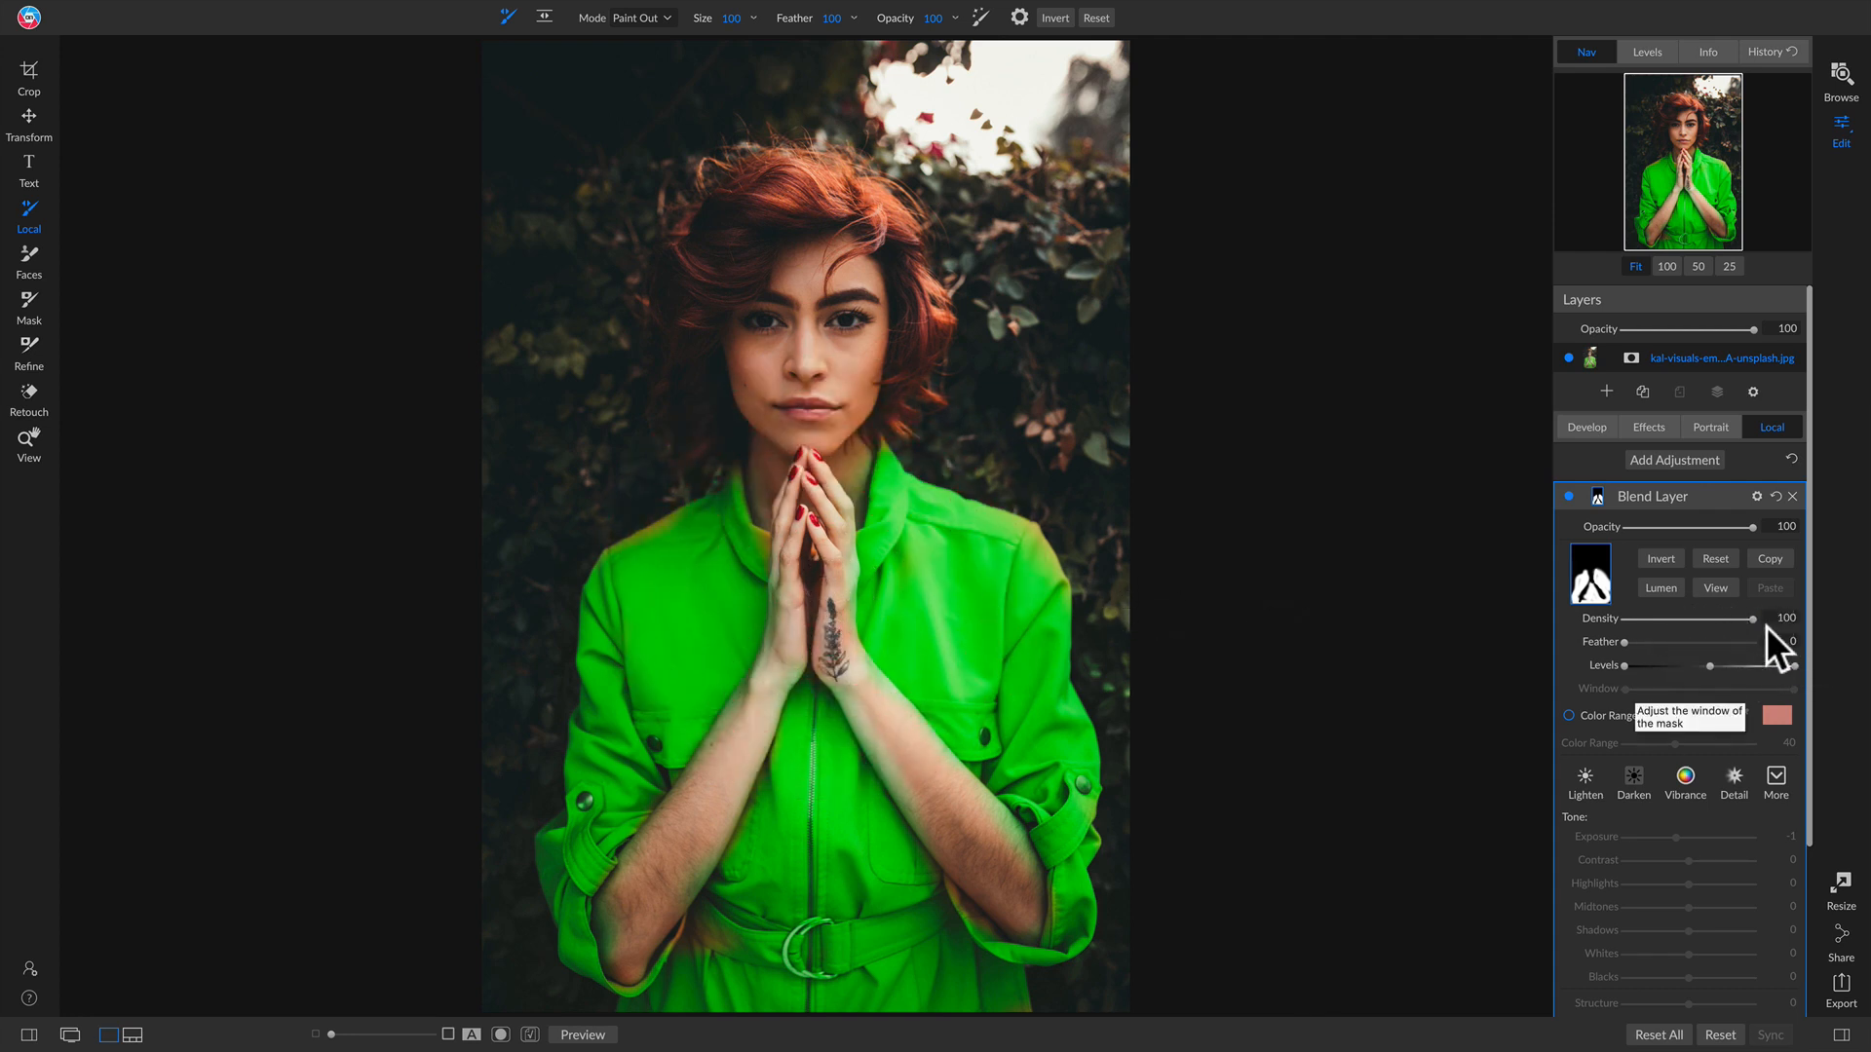
Step: Toggle the blend layer's visibility repeatedly to compare the jumpsuit's original and green colors
left_click(1567, 495)
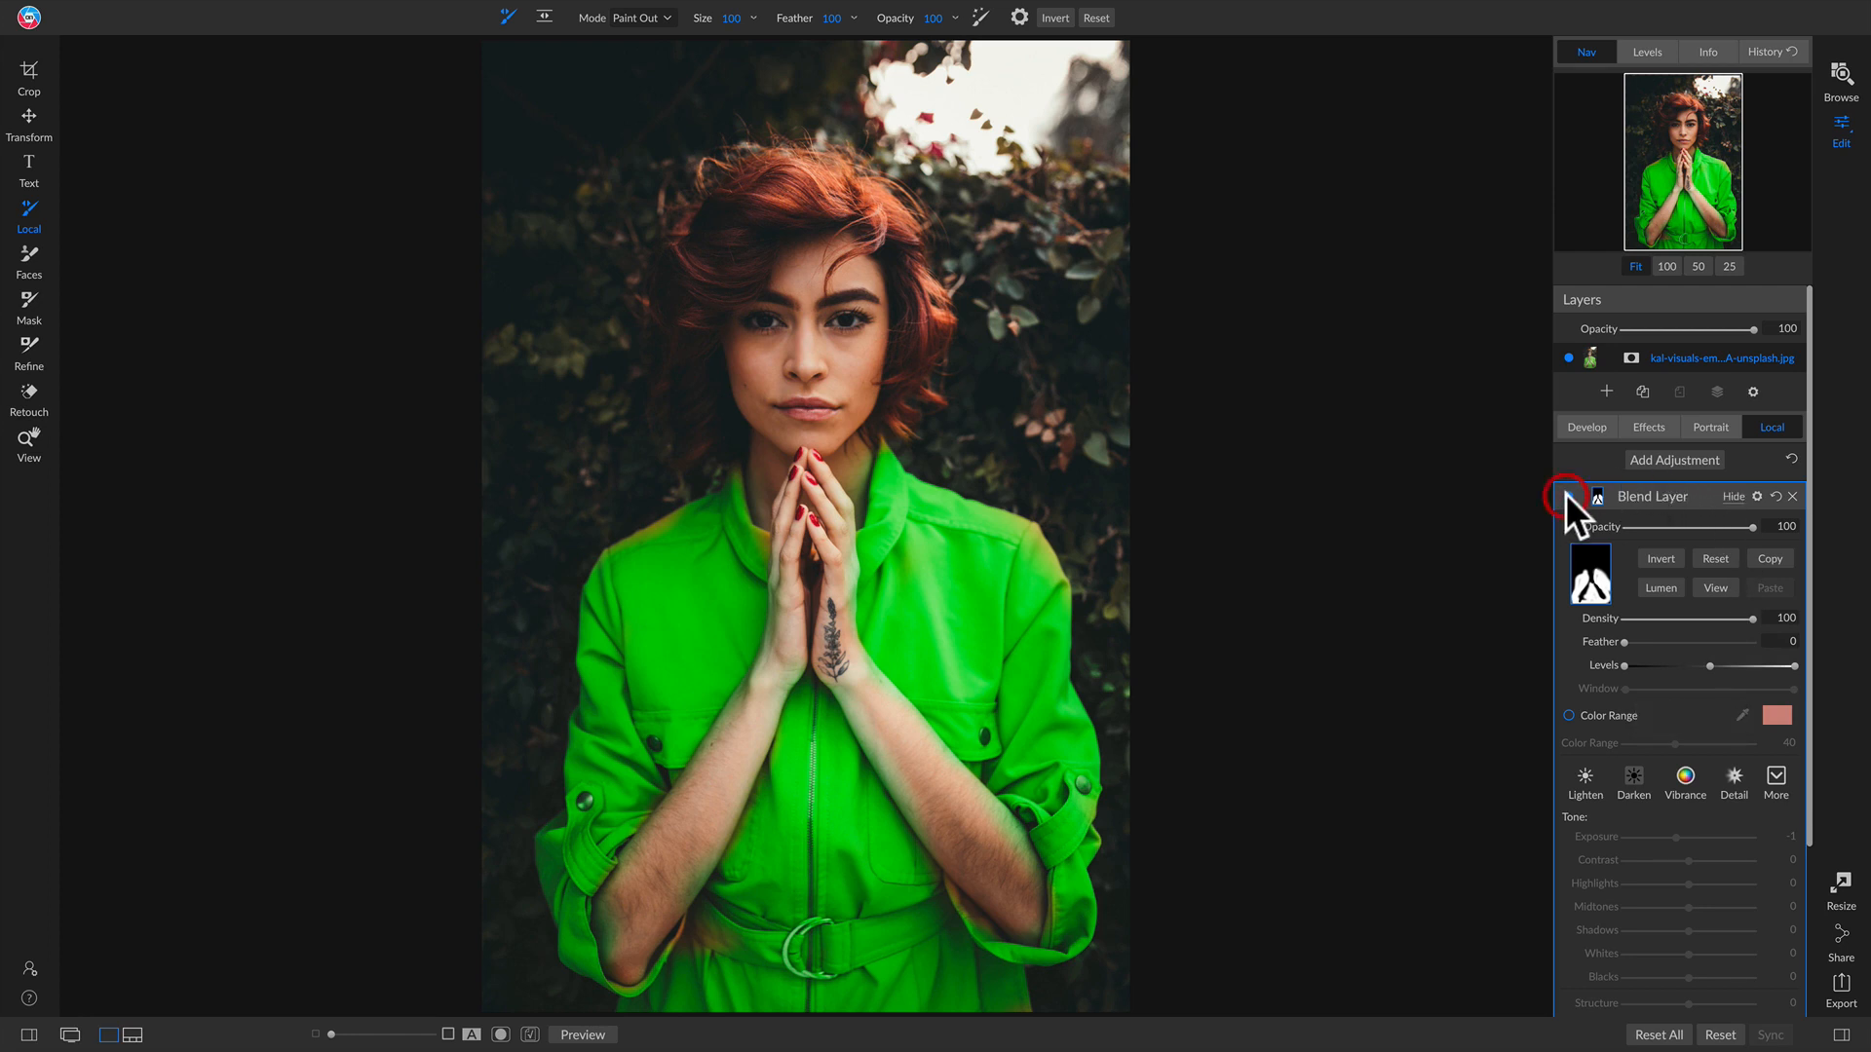
left_click(1566, 495)
left_click(1567, 495)
left_click(1567, 495)
scroll(1742, 793, "down", 3)
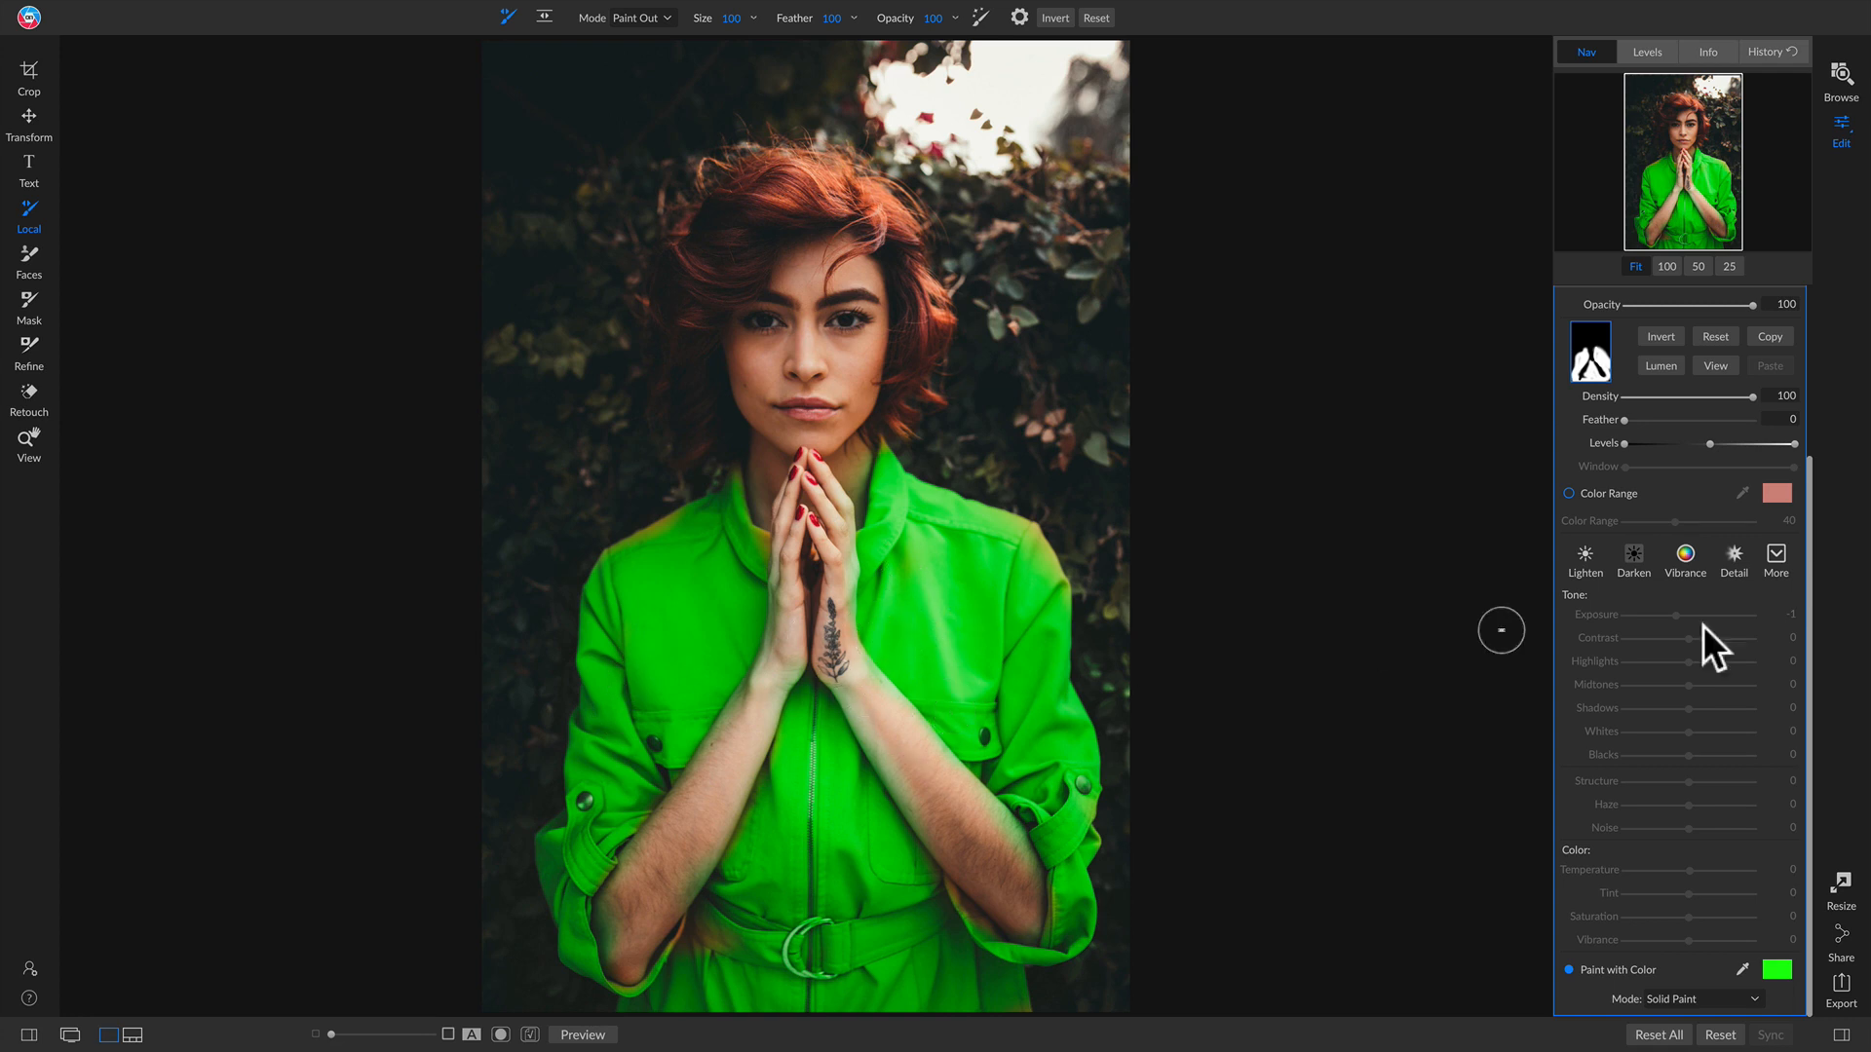
scroll(1758, 669, "up", 3)
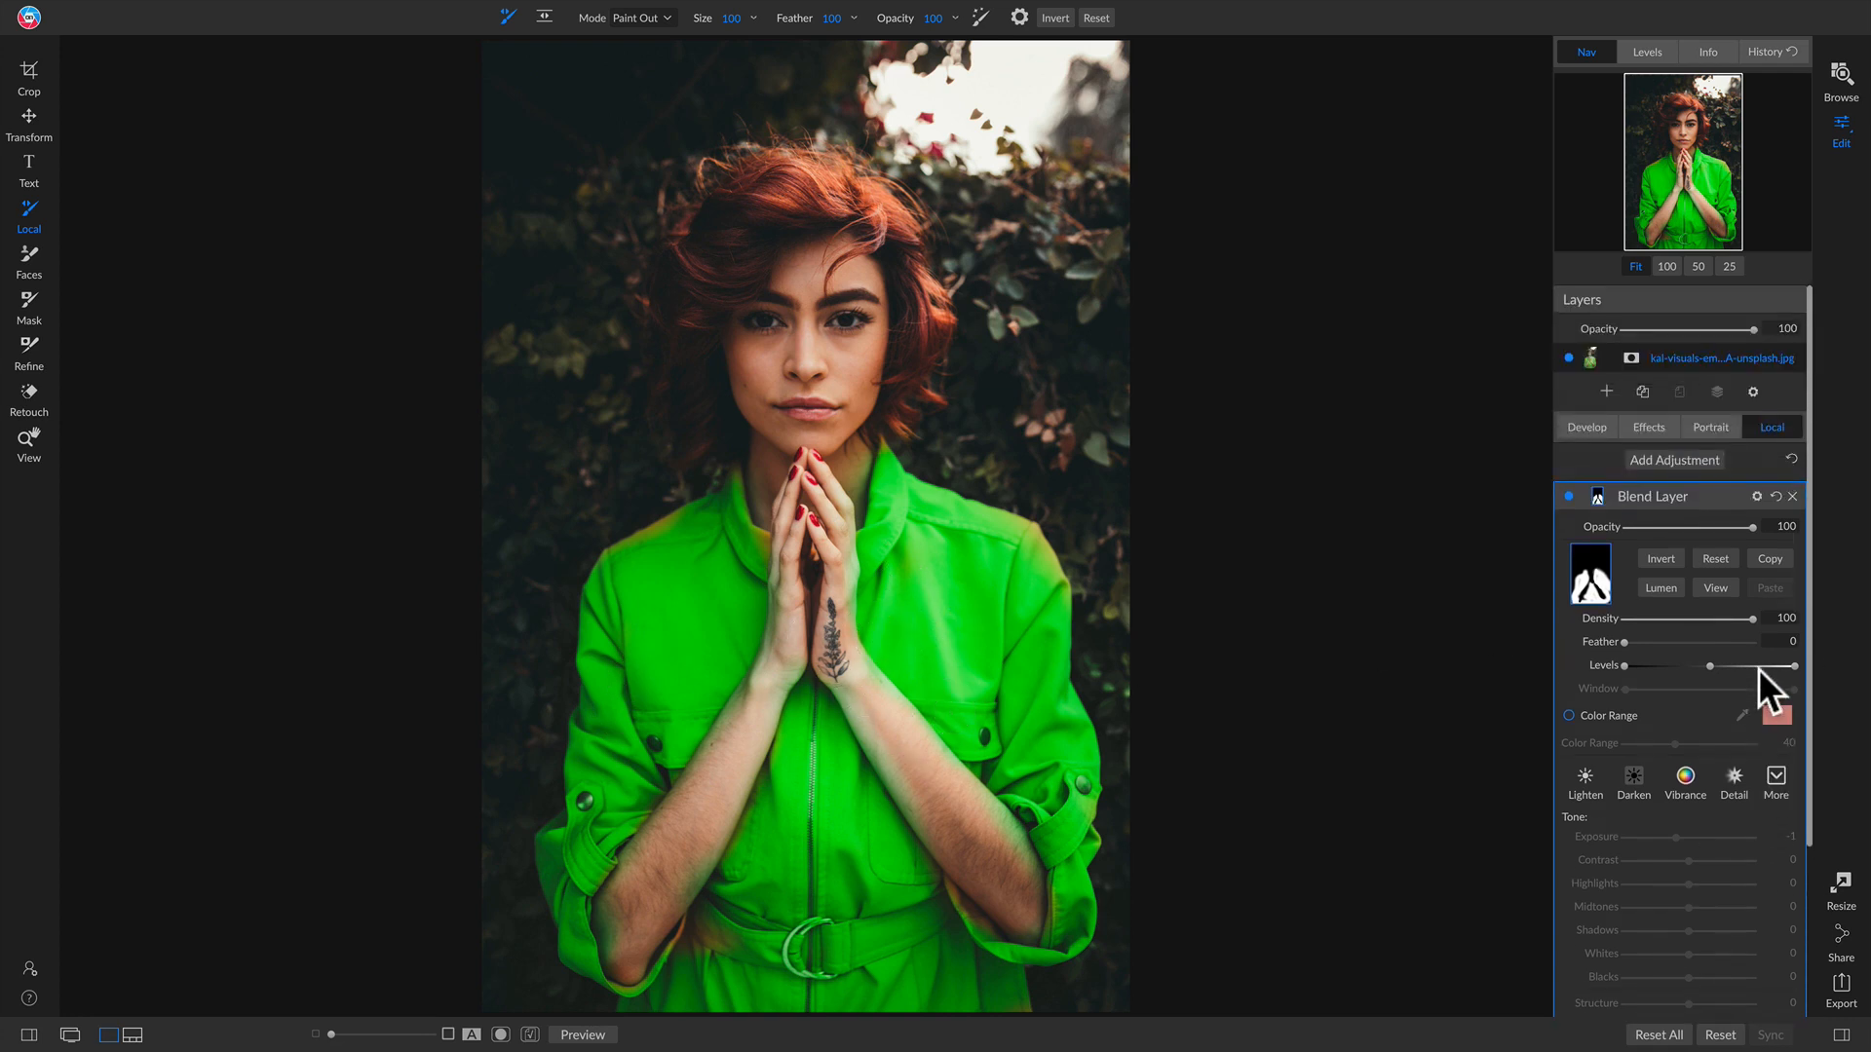
left_click(1569, 495)
left_click(1569, 494)
left_click(1568, 494)
left_click(1569, 495)
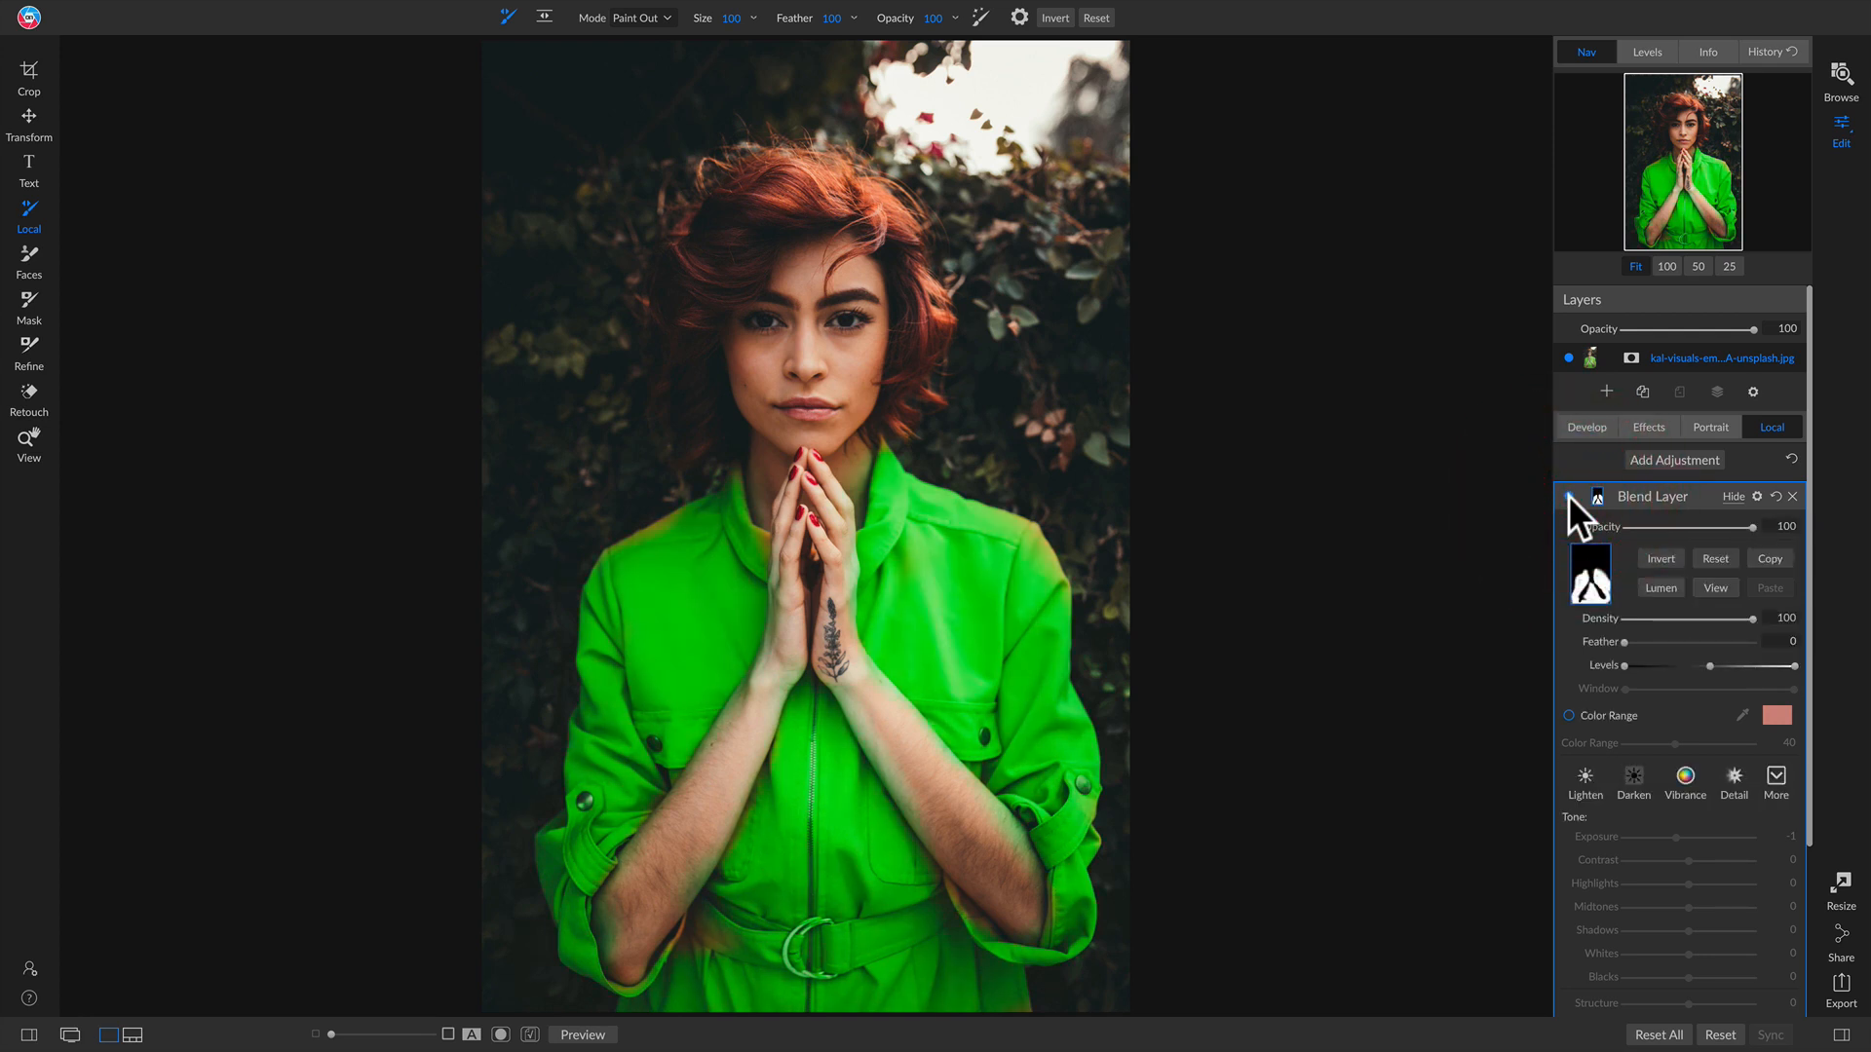